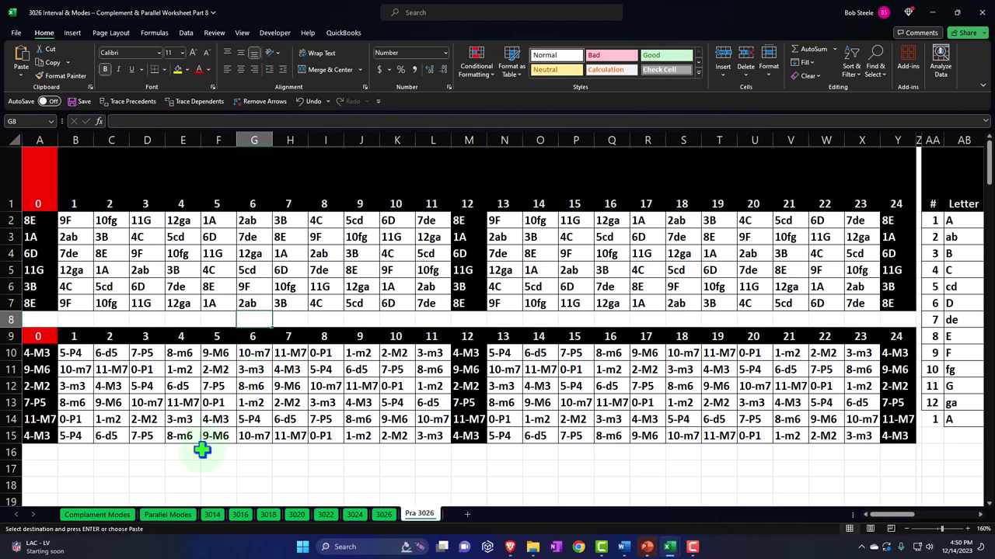
Look over the Complament Modes and Pra 3026 sheets, then go to the 3022 sheet
{"action": "left_click", "coordinate": [124, 516]}
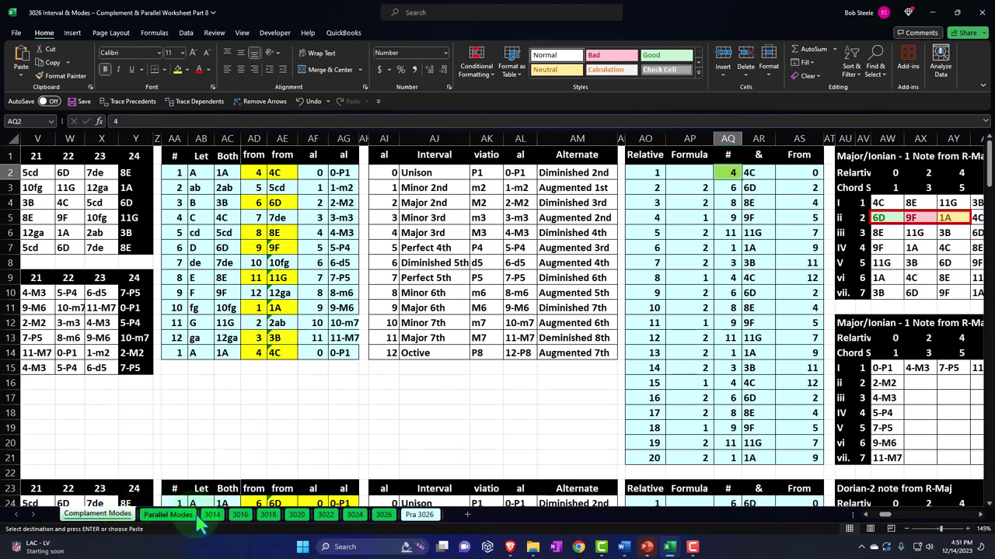
{"action": "left_click", "coordinate": [418, 515]}
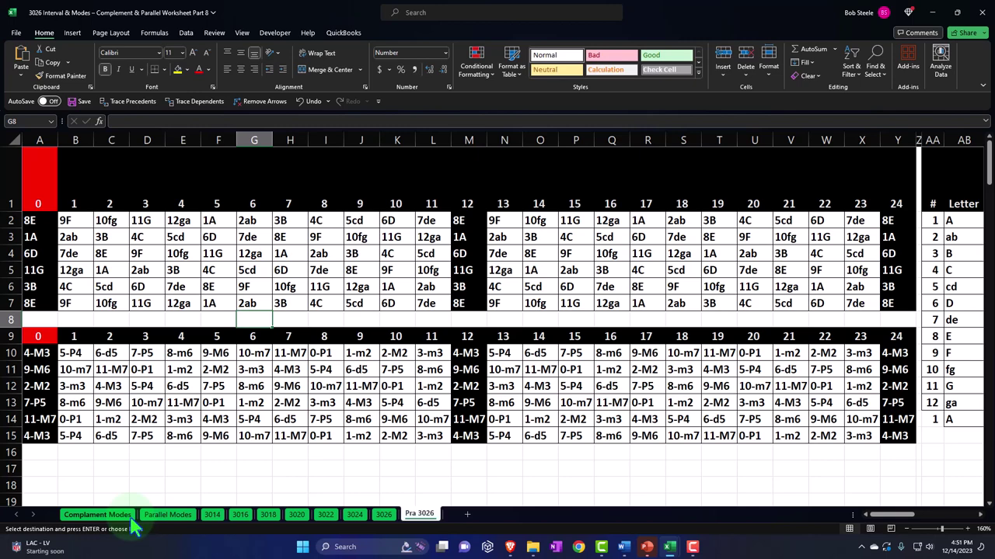
{"action": "left_click", "coordinate": [325, 515]}
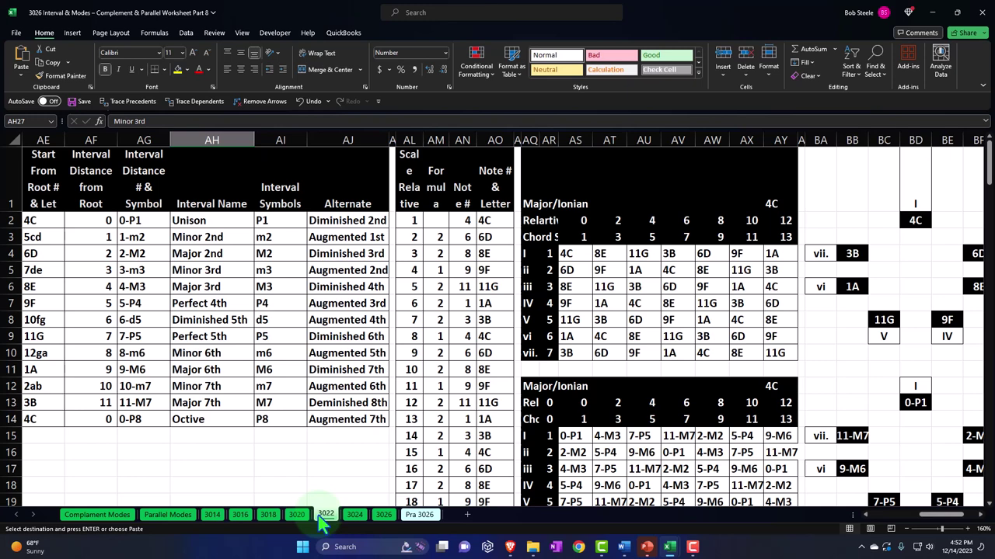
Inspect row 4's interval and note formulas and the Letter column entries B and C
{"action": "left_click", "coordinate": [228, 257]}
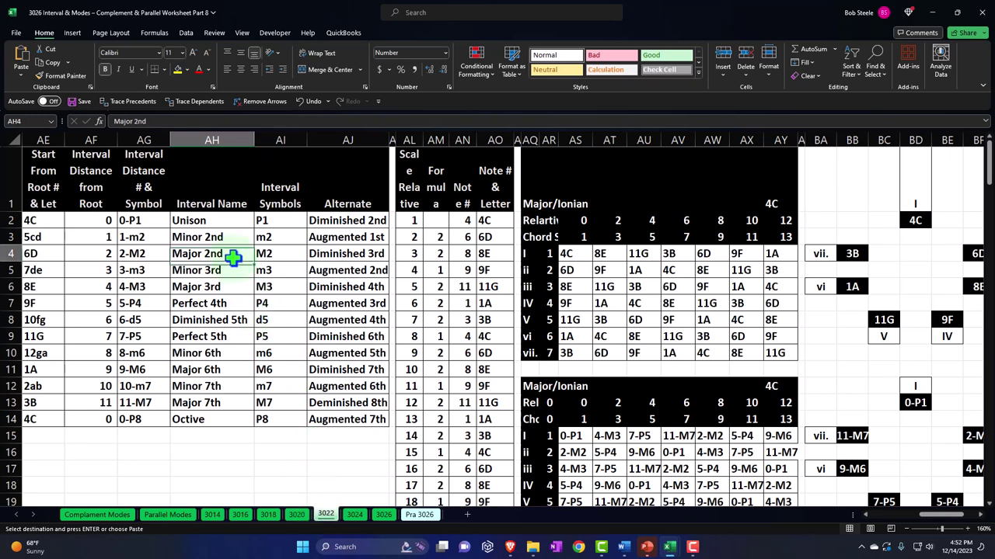
{"action": "key", "text": "Left"}
{"action": "key", "text": "Left"}
{"action": "key", "text": "Left"}
{"action": "key", "text": "Left"}
{"action": "key", "text": "Left"}
{"action": "key", "text": "Left"}
{"action": "key", "text": "Left"}
{"action": "key", "text": "Left"}
{"action": "key", "text": "Left"}
{"action": "key", "text": "Left"}
{"action": "key", "text": "Left"}
{"action": "key", "text": "Left"}
{"action": "key", "text": "Left"}
{"action": "key", "text": "Left"}
{"action": "key", "text": "Left"}
{"action": "key", "text": "Left"}
{"action": "key", "text": "Left"}
{"action": "key", "text": "Left"}
{"action": "key", "text": "Left"}
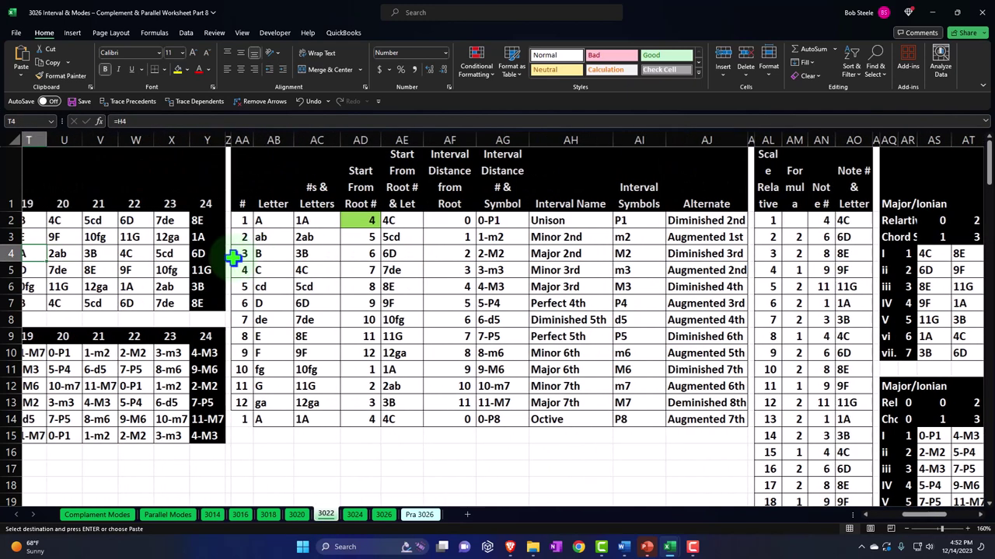
{"action": "key", "text": "Left"}
{"action": "key", "text": "Left"}
{"action": "key", "text": "Right"}
{"action": "key", "text": "Right"}
{"action": "key", "text": "Right"}
{"action": "key", "text": "Right"}
{"action": "key", "text": "Right"}
{"action": "key", "text": "Right"}
{"action": "key", "text": "Right"}
{"action": "key", "text": "Right"}
{"action": "key", "text": "Right"}
{"action": "key", "text": "Right"}
{"action": "key", "text": "Right"}
{"action": "key", "text": "Right"}
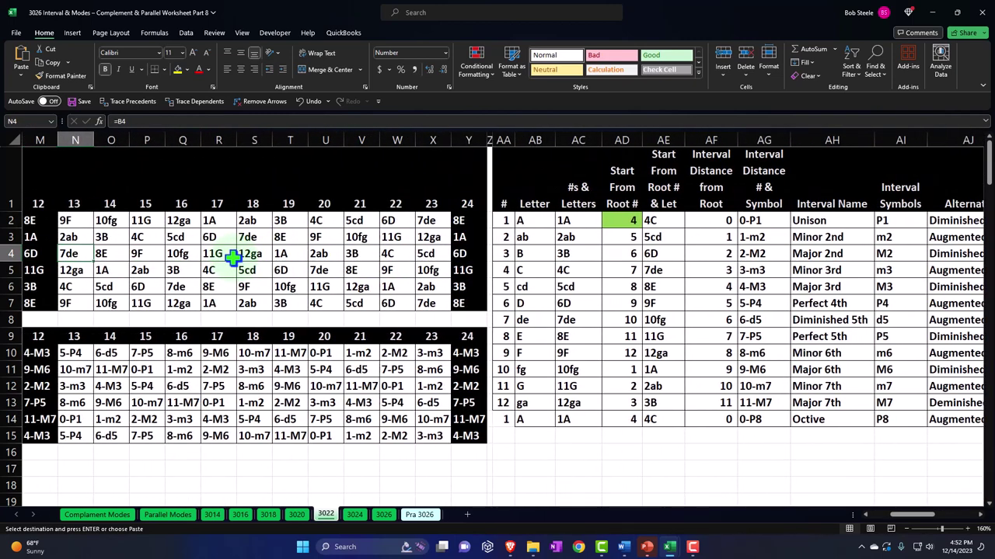
{"action": "key", "text": "Right"}
{"action": "key", "text": "Right"}
{"action": "key", "text": "Right"}
{"action": "key", "text": "Up"}
{"action": "key", "text": "Up"}
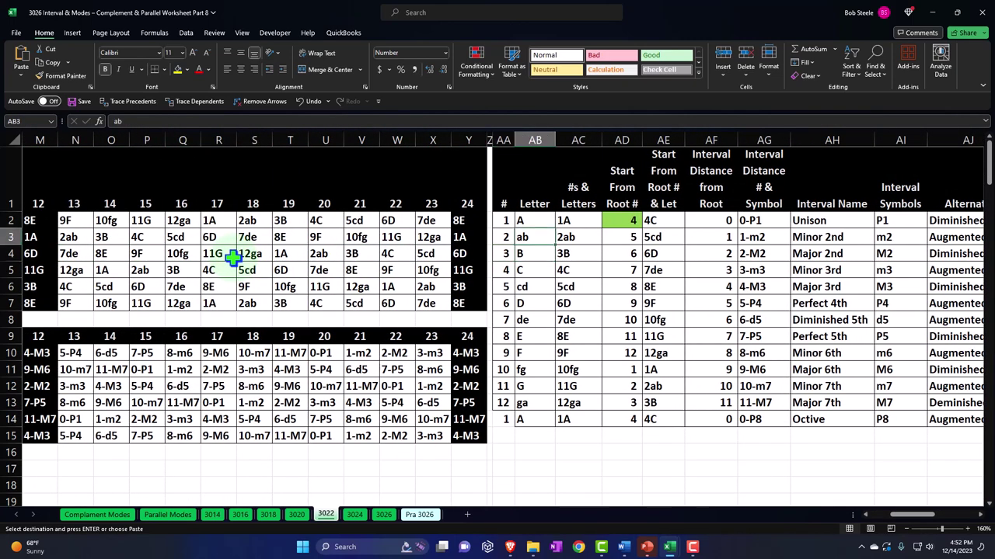
{"action": "key", "text": "Down"}
{"action": "key", "text": "Down"}
{"action": "key", "text": "Down"}
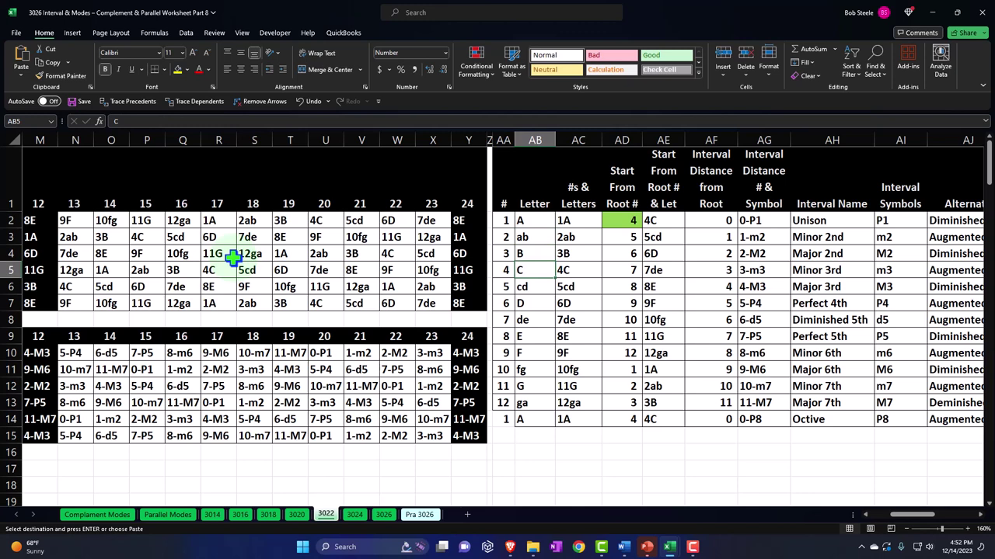
{"action": "key", "text": "Down"}
{"action": "key", "text": "Down"}
{"action": "key", "text": "Down"}
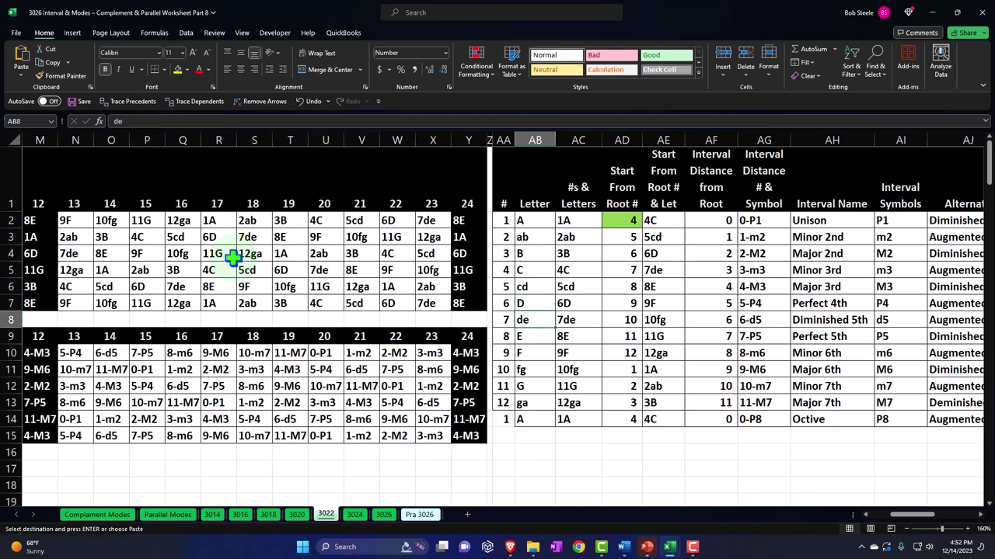
Select the # values 1–11 and the combined #s & Letters entries, then the Start From Root value
{"action": "left_click_drag", "start_coordinate": [501, 220], "coordinate": [497, 394]}
{"action": "left_click_drag", "start_coordinate": [567, 222], "coordinate": [575, 421]}
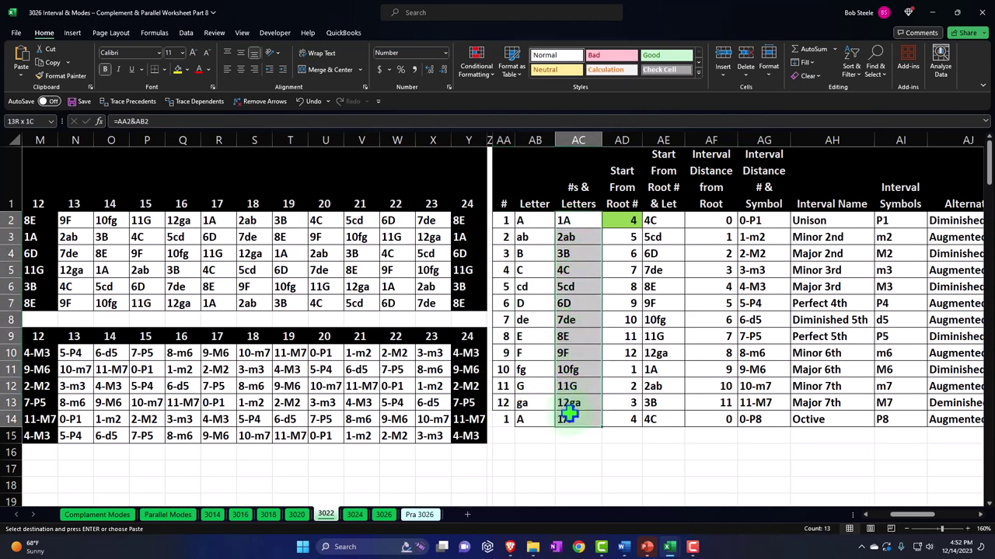
{"action": "left_click", "coordinate": [631, 220]}
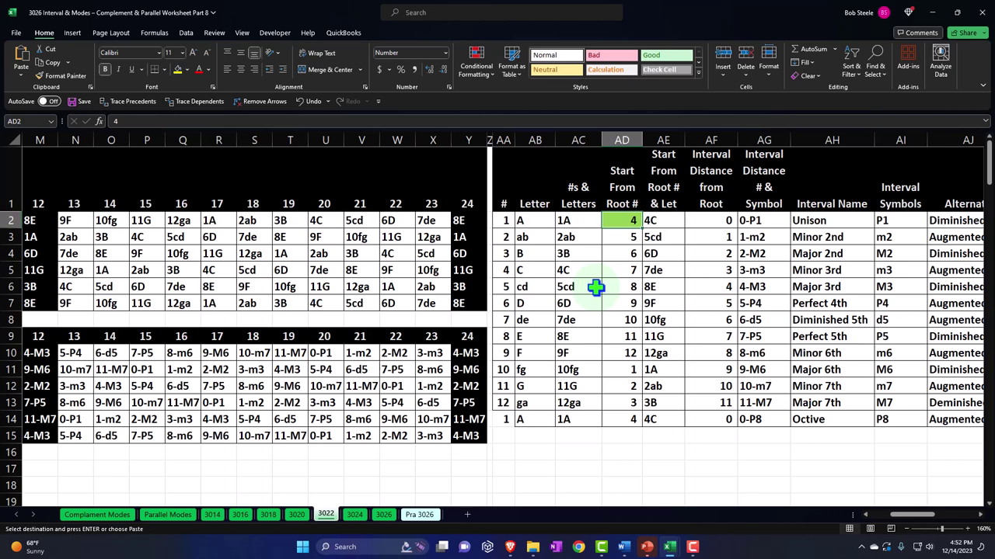
Try a starting root of 11, then restore it to 4
{"action": "type", "text": "11"}
{"action": "key", "text": "Return"}
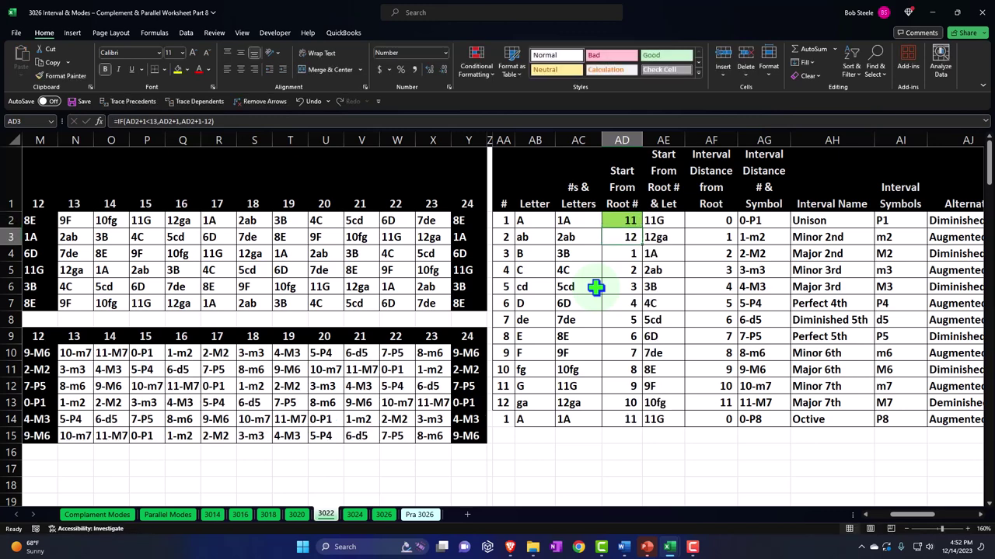
{"action": "key", "text": "Up"}
{"action": "type", "text": "4"}
{"action": "key", "text": "Return"}
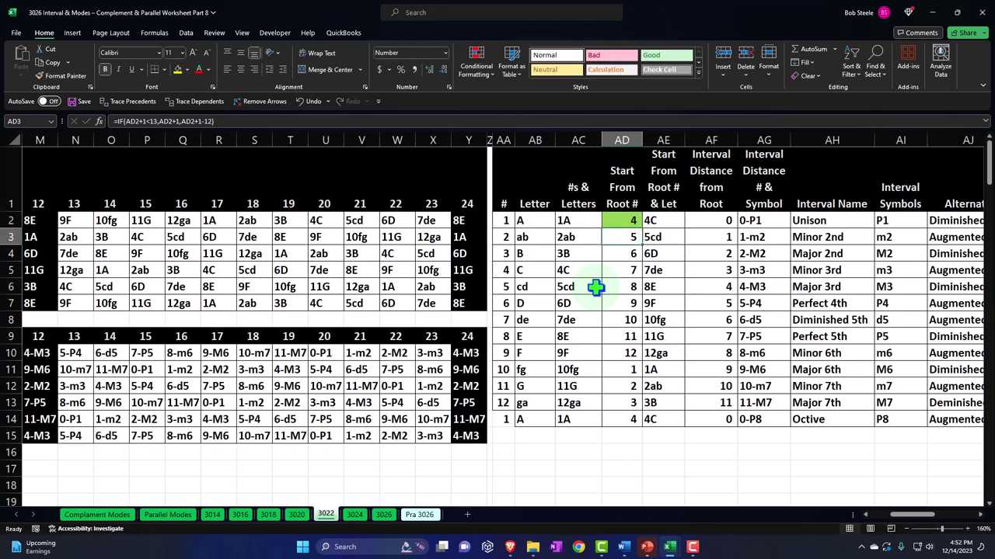
Review the interval distance values and interval names from Unison to Perfect 4th
{"action": "key", "text": "Right"}
{"action": "key", "text": "Right"}
{"action": "key", "text": "Up"}
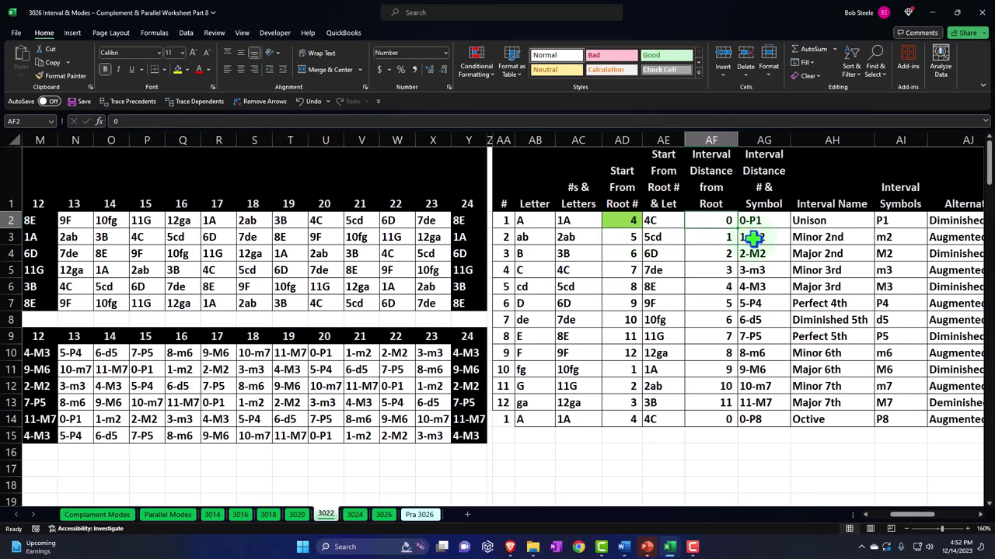
{"action": "key", "text": "Down"}
{"action": "key", "text": "Down"}
{"action": "key", "text": "Down"}
{"action": "key", "text": "Down"}
{"action": "key", "text": "Down"}
{"action": "key", "text": "Down"}
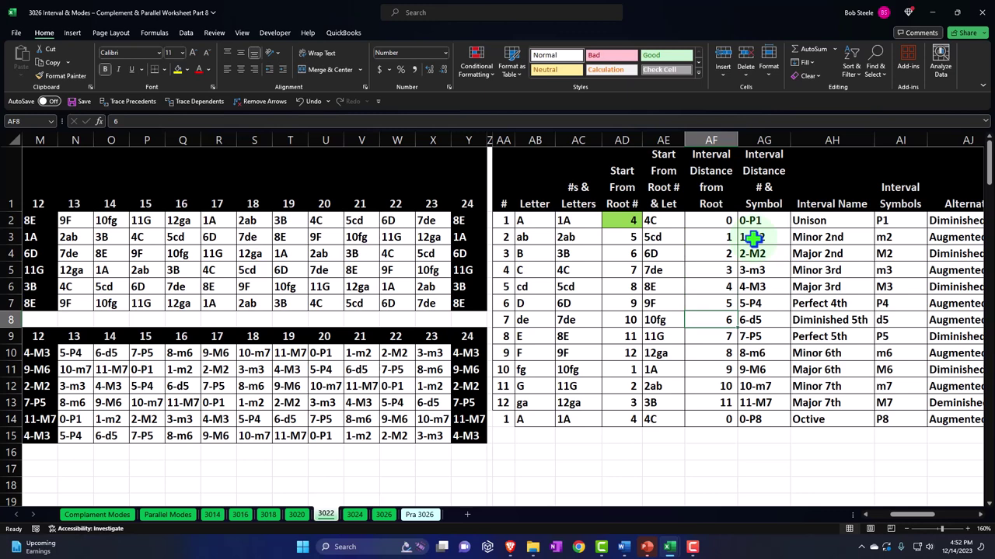
{"action": "key", "text": "Right"}
{"action": "key", "text": "Right"}
{"action": "key", "text": "Right"}
{"action": "key", "text": "Right"}
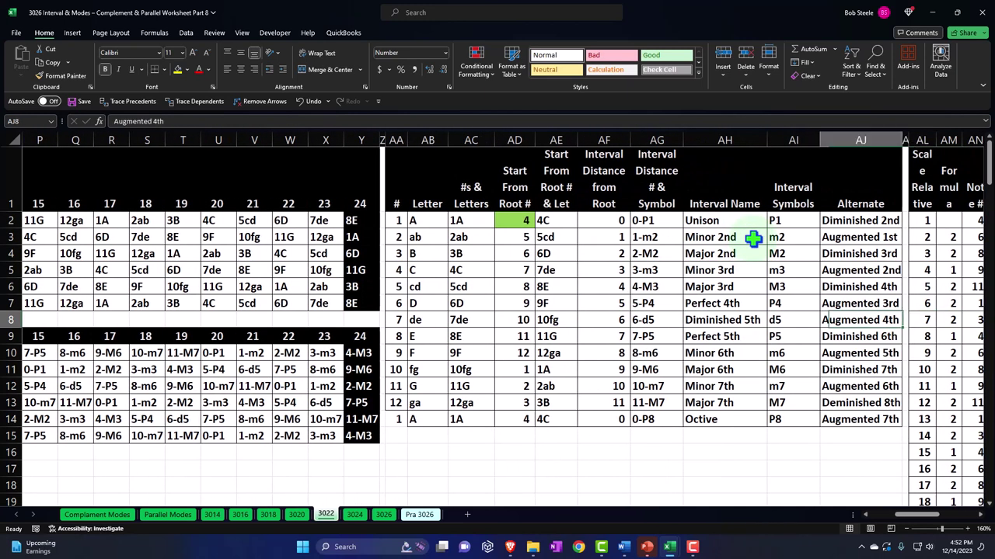
{"action": "key", "text": "Left"}
{"action": "key", "text": "Left"}
{"action": "key", "text": "Up"}
{"action": "key", "text": "Up"}
{"action": "key", "text": "Up"}
{"action": "key", "text": "Up"}
{"action": "key", "text": "Up"}
{"action": "key", "text": "Up"}
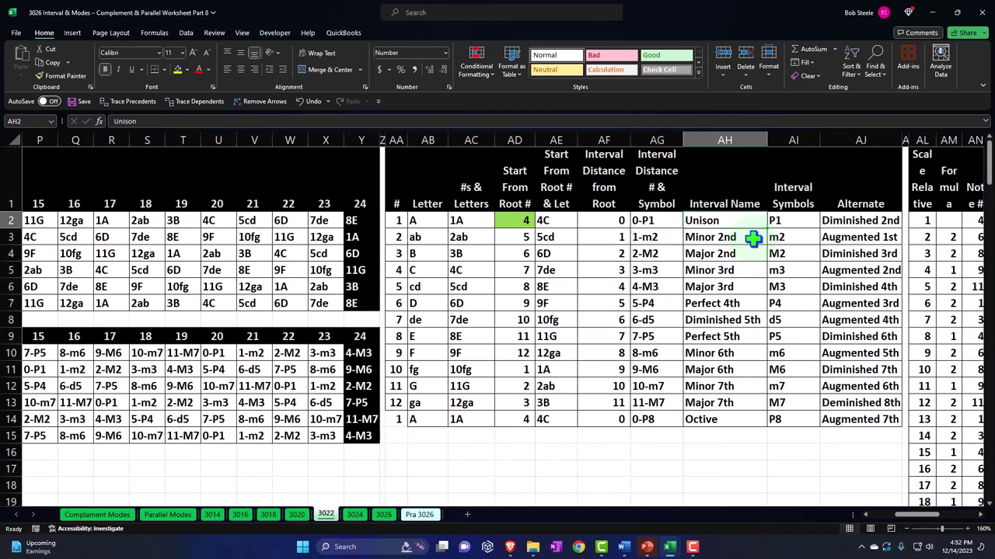
{"action": "key", "text": "Down"}
{"action": "key", "text": "Down"}
{"action": "key", "text": "Down"}
{"action": "key", "text": "Down"}
{"action": "key", "text": "Down"}
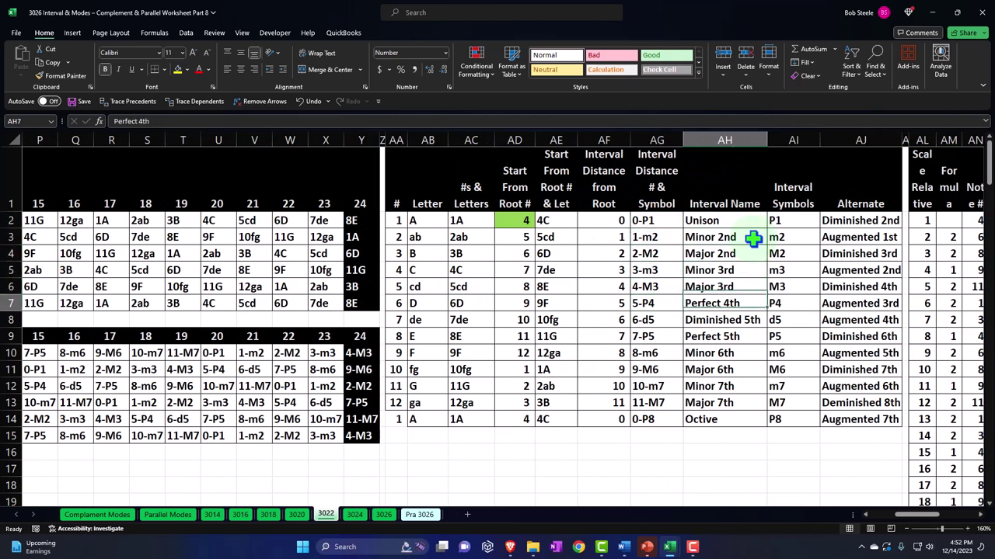
{"action": "key", "text": "Left"}
{"action": "key", "text": "Left"}
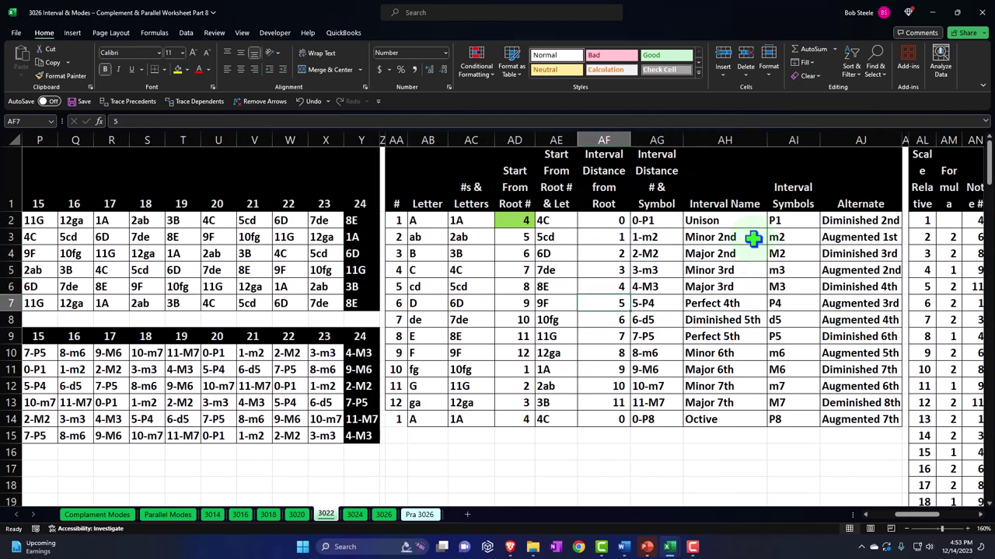
{"action": "key", "text": "Right"}
{"action": "key", "text": "Right"}
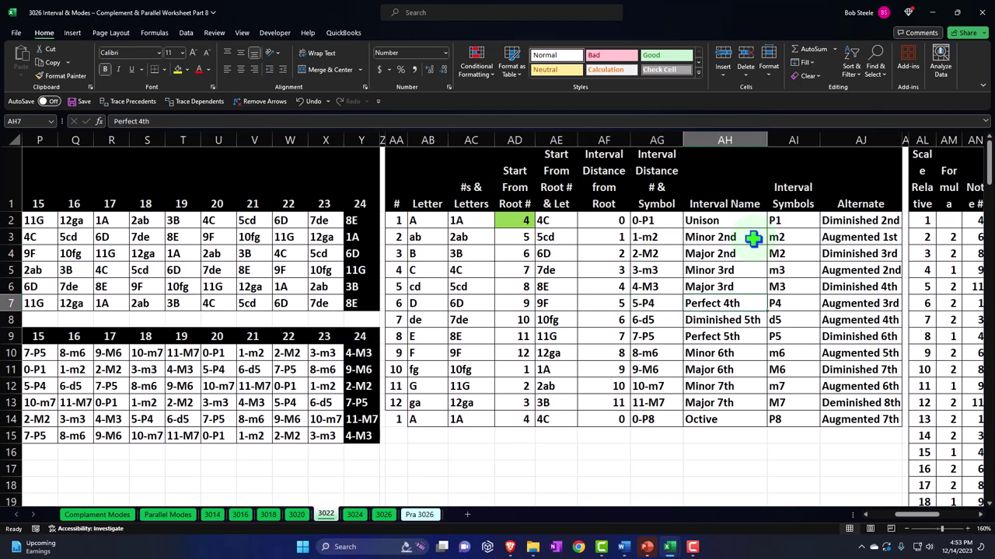
Check the interval symbol P1 and the combined distance-and-symbol formula
{"action": "key", "text": "Right"}
{"action": "key", "text": "Up"}
{"action": "key", "text": "Up"}
{"action": "key", "text": "Up"}
{"action": "key", "text": "Up"}
{"action": "key", "text": "Up"}
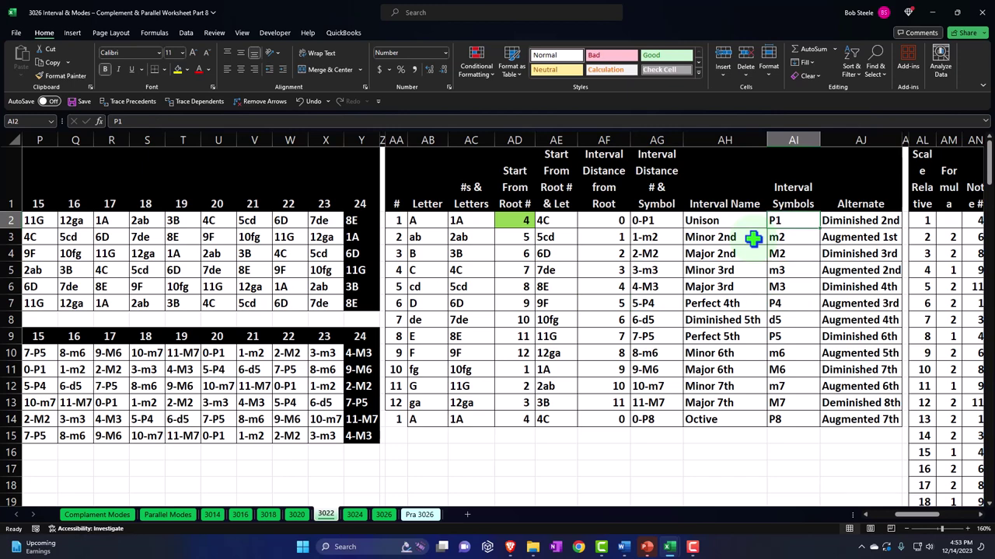
{"action": "key", "text": "Left"}
{"action": "key", "text": "Left"}
{"action": "key", "text": "Left"}
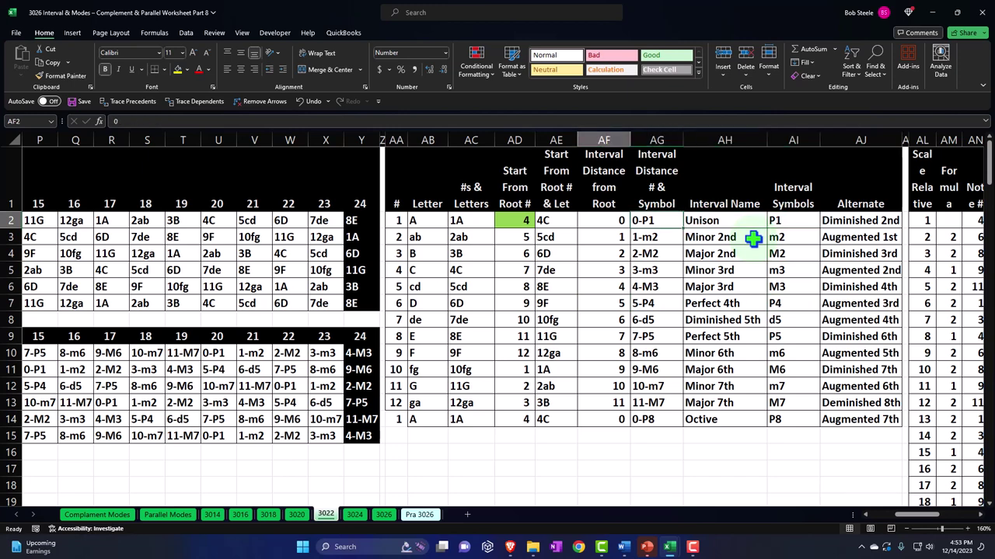
{"action": "key", "text": "Right"}
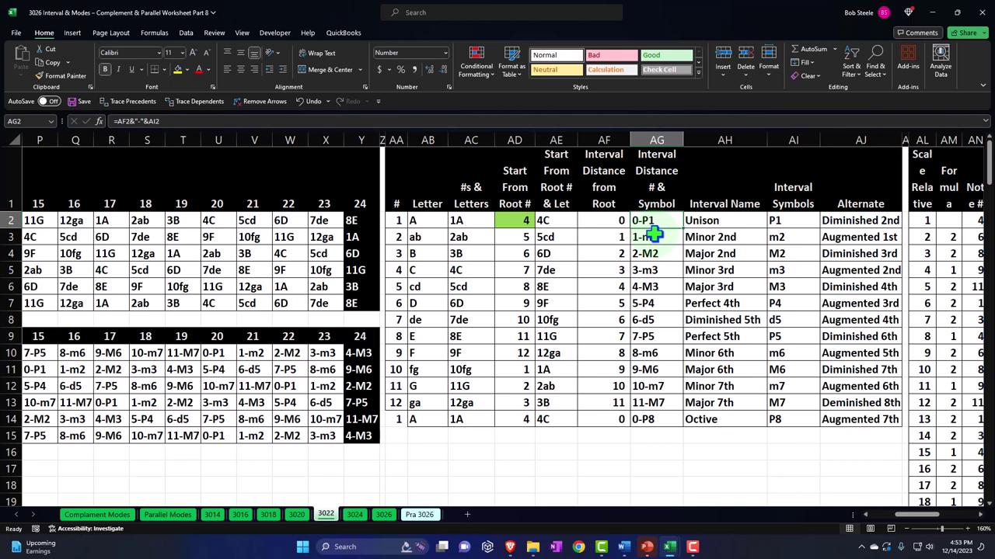
Inspect the root-linked note number and step formulas, ending at BH9 beside the chord wheel
{"action": "key", "text": "Right"}
{"action": "key", "text": "Right"}
{"action": "key", "text": "Right"}
{"action": "key", "text": "Right"}
{"action": "key", "text": "Right"}
{"action": "key", "text": "Right"}
{"action": "key", "text": "Right"}
{"action": "key", "text": "Right"}
{"action": "key", "text": "Right"}
{"action": "key", "text": "Right"}
{"action": "key", "text": "Right"}
{"action": "key", "text": "Right"}
{"action": "key", "text": "Right"}
{"action": "key", "text": "Right"}
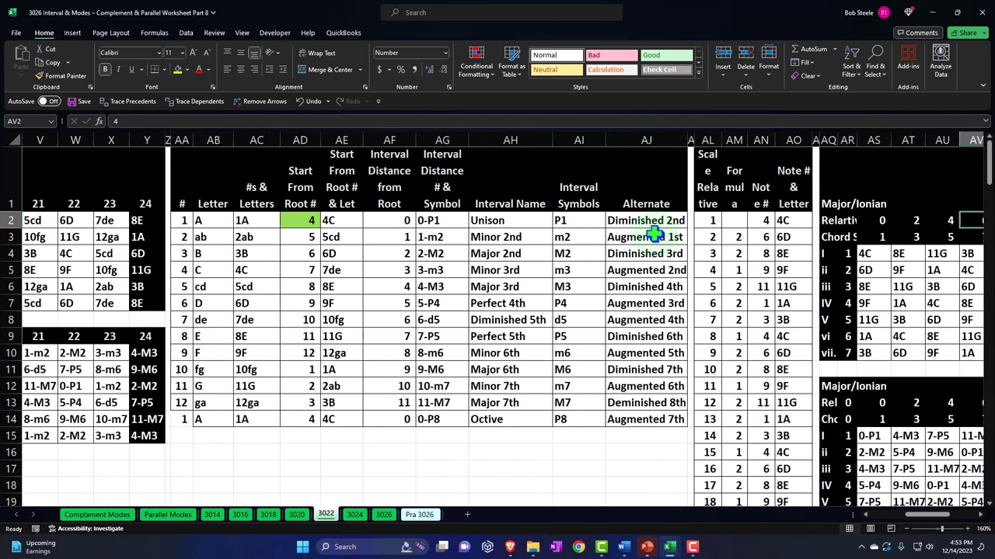
{"action": "key", "text": "Left"}
{"action": "key", "text": "Left"}
{"action": "key", "text": "Left"}
{"action": "key", "text": "Left"}
{"action": "key", "text": "Left"}
{"action": "key", "text": "Left"}
{"action": "key", "text": "Left"}
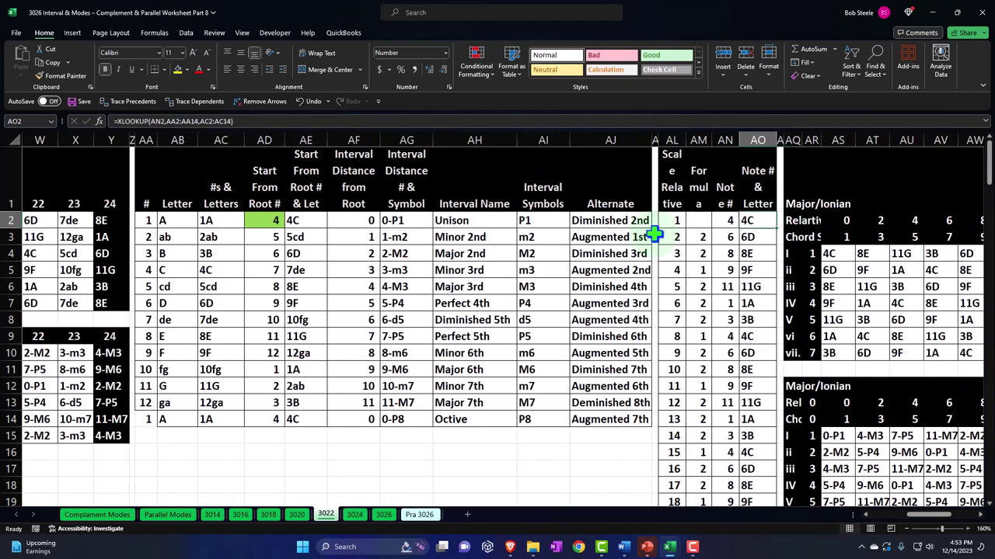
{"action": "key", "text": "Down"}
{"action": "key", "text": "Left"}
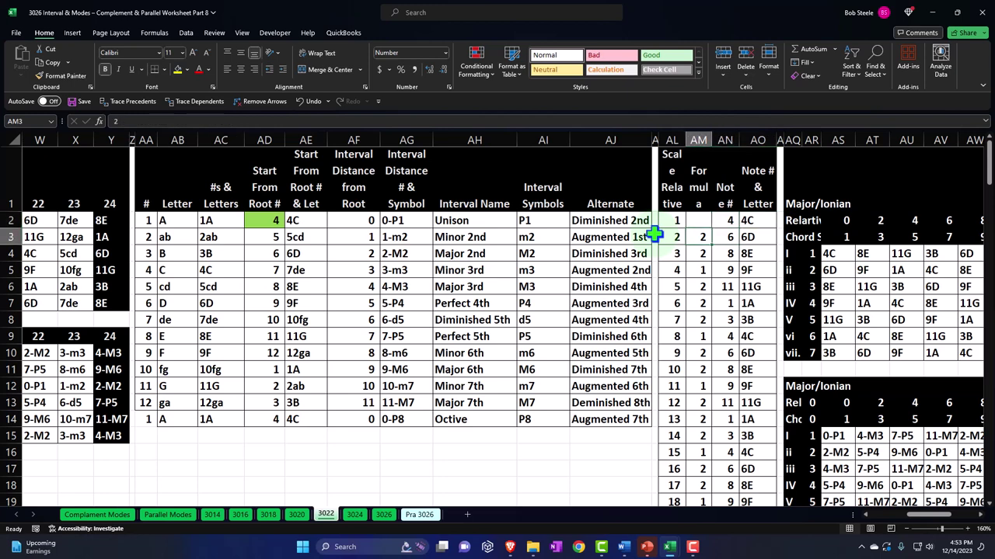
{"action": "key", "text": "Down"}
{"action": "key", "text": "Down"}
{"action": "key", "text": "Down"}
{"action": "key", "text": "Down"}
{"action": "key", "text": "Down"}
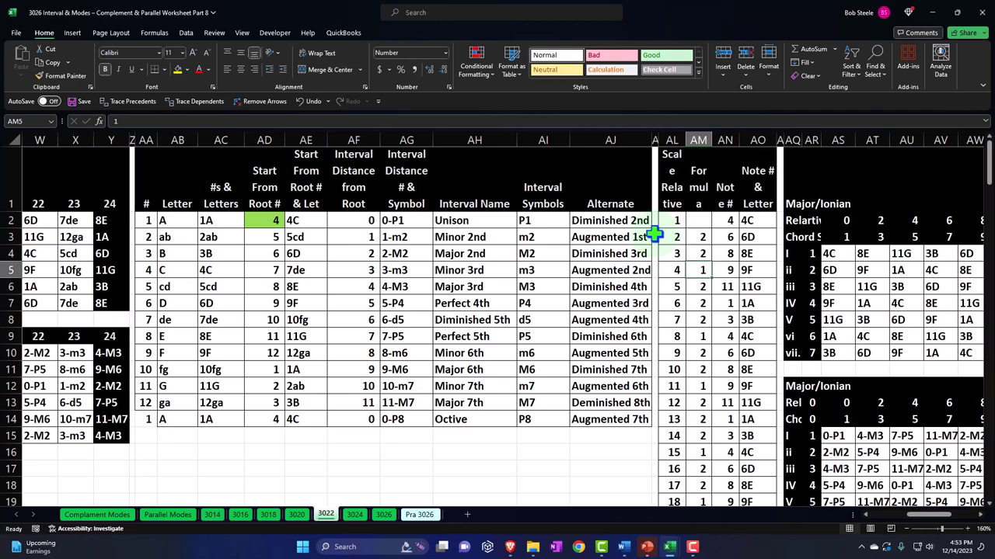
{"action": "key", "text": "Down"}
{"action": "key", "text": "Right"}
{"action": "key", "text": "Right"}
{"action": "key", "text": "Right"}
{"action": "key", "text": "Right"}
{"action": "key", "text": "Right"}
{"action": "key", "text": "Right"}
{"action": "key", "text": "Right"}
{"action": "key", "text": "Right"}
{"action": "key", "text": "Right"}
{"action": "key", "text": "Right"}
{"action": "key", "text": "Right"}
{"action": "key", "text": "Right"}
{"action": "key", "text": "Right"}
{"action": "key", "text": "Right"}
{"action": "key", "text": "Right"}
{"action": "key", "text": "Right"}
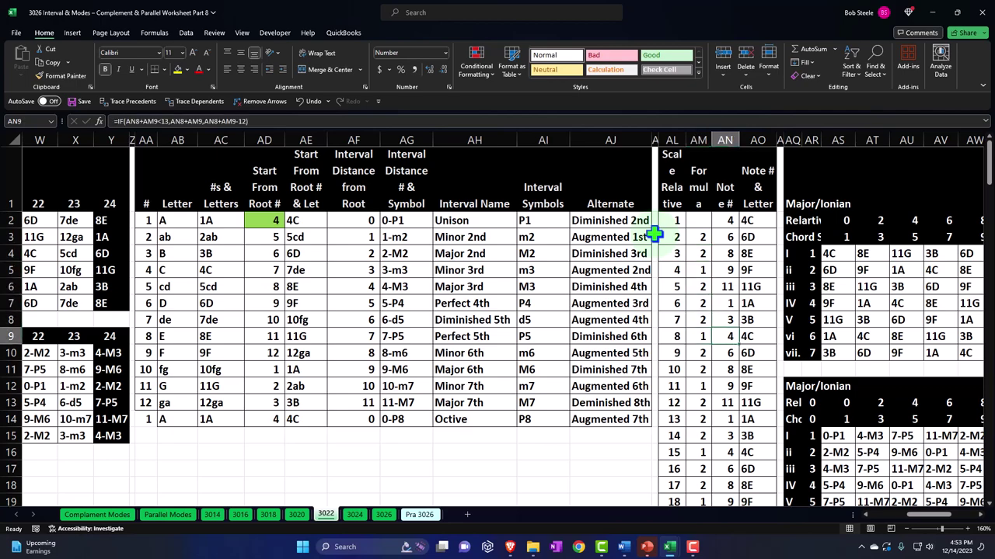
{"action": "key", "text": "Right"}
{"action": "key", "text": "Right"}
{"action": "key", "text": "Right"}
{"action": "key", "text": "Right"}
{"action": "key", "text": "Right"}
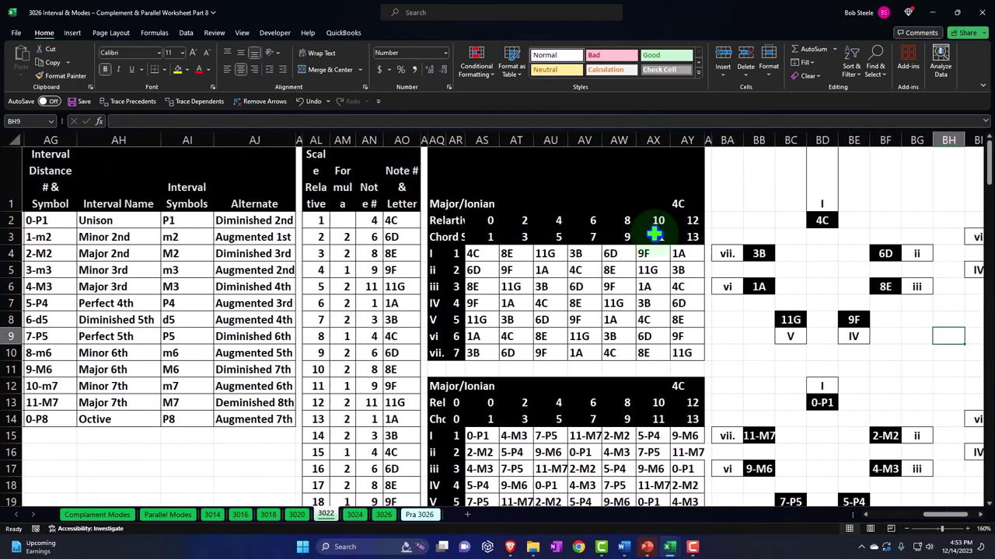
{"action": "left_click_drag", "start_coordinate": [471, 253], "coordinate": [474, 351]}
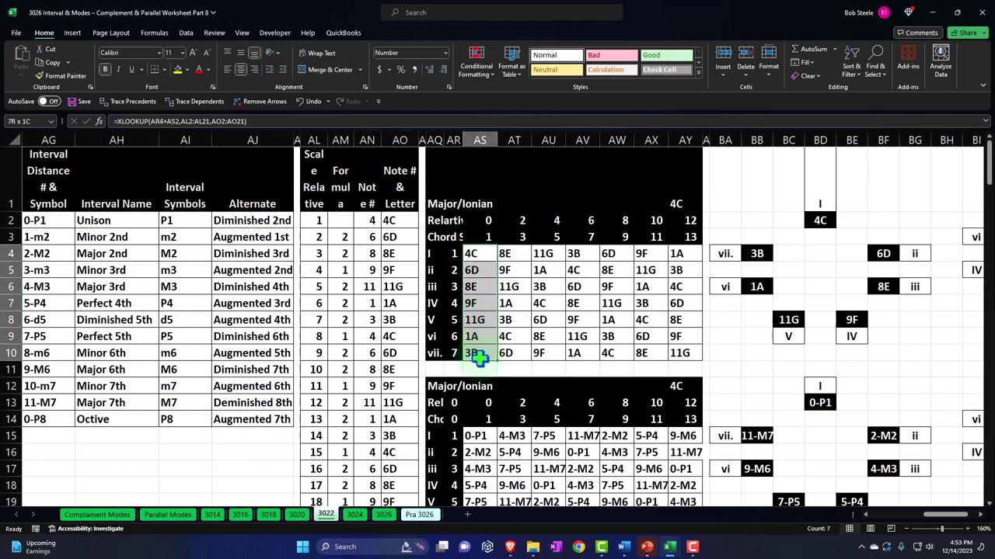
{"action": "left_click_drag", "start_coordinate": [484, 254], "coordinate": [549, 269]}
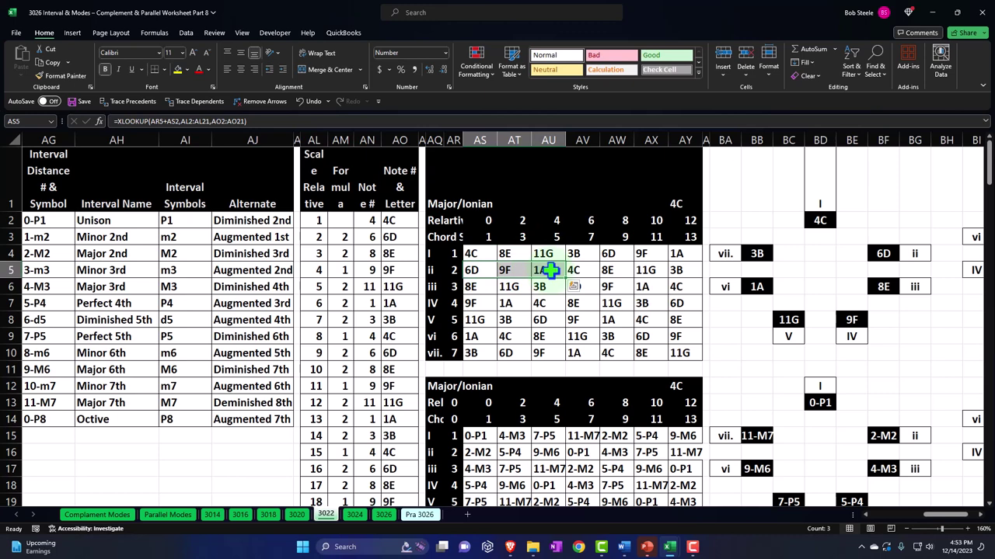
{"action": "scroll", "coordinate": [549, 270], "scroll_direction": "down", "scroll_amount": 1}
{"action": "left_click_drag", "start_coordinate": [478, 385], "coordinate": [678, 483]}
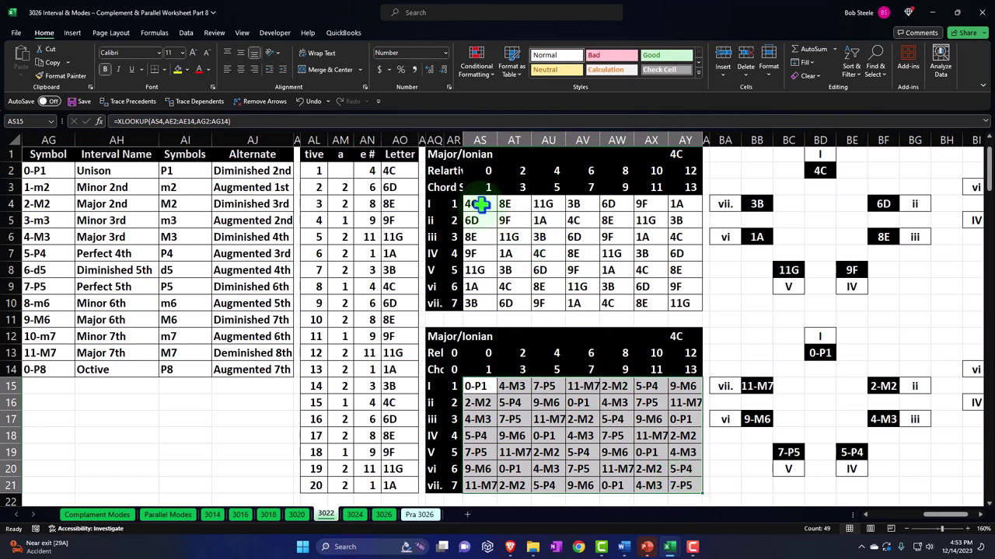
{"action": "left_click_drag", "start_coordinate": [480, 204], "coordinate": [677, 301]}
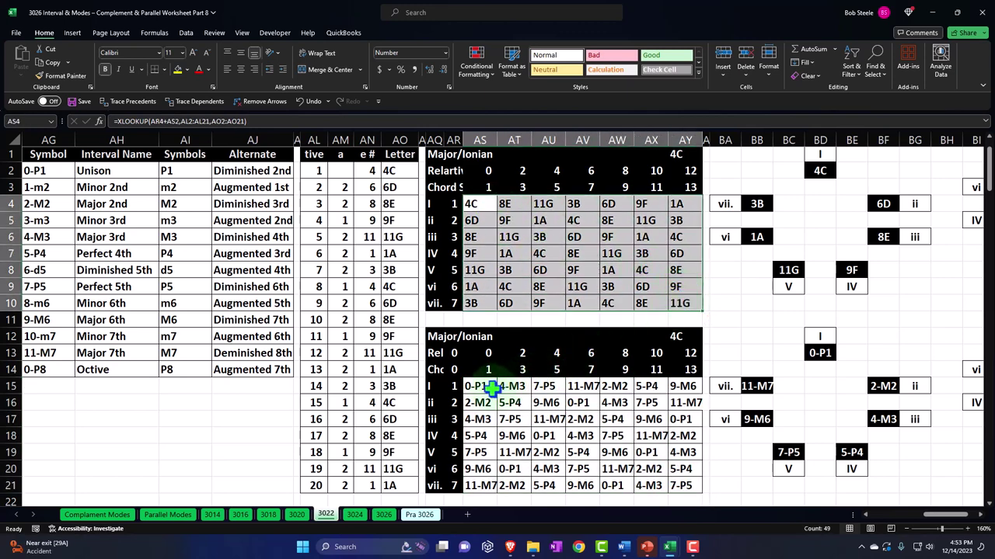
{"action": "left_click_drag", "start_coordinate": [492, 390], "coordinate": [681, 485]}
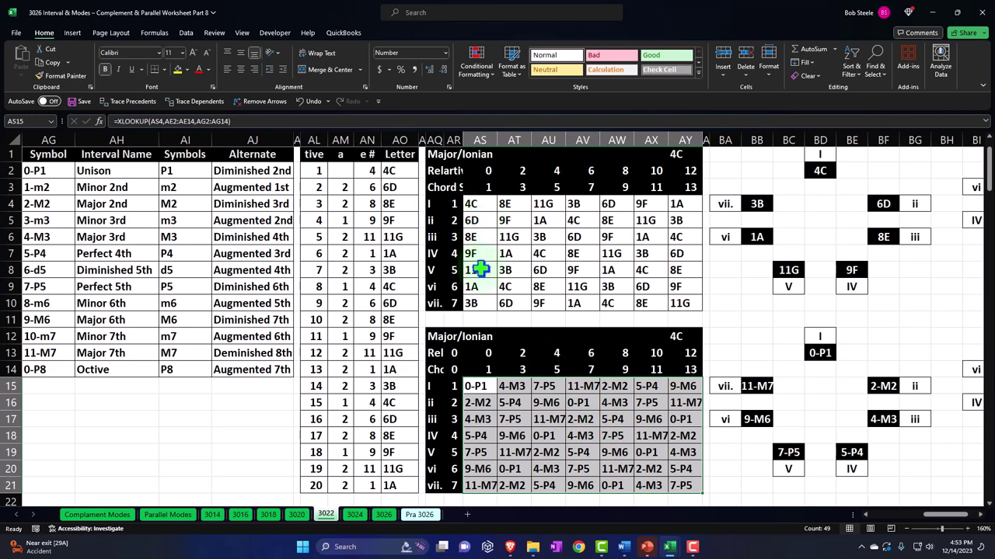
{"action": "left_click", "coordinate": [473, 221]}
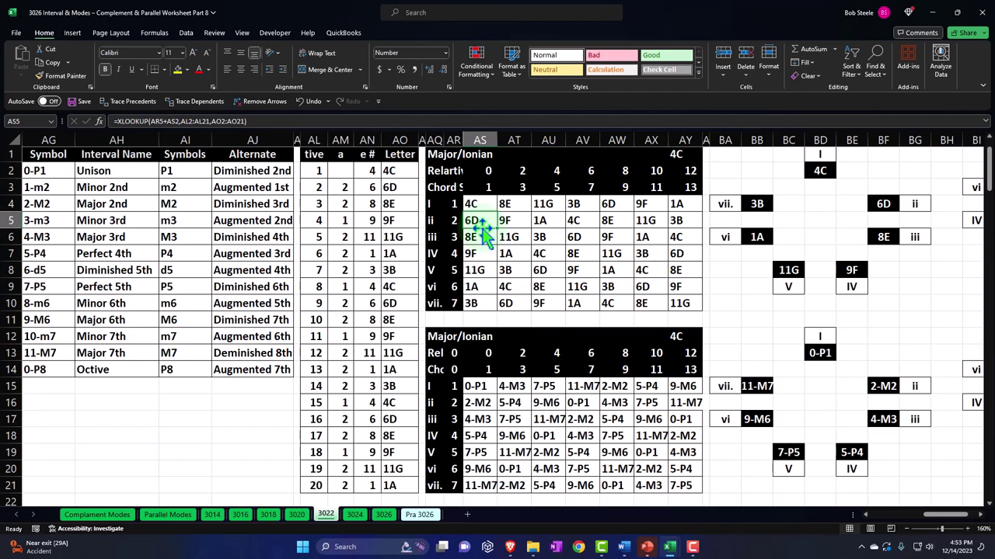
{"action": "scroll", "coordinate": [482, 230], "scroll_direction": "down", "scroll_amount": 7}
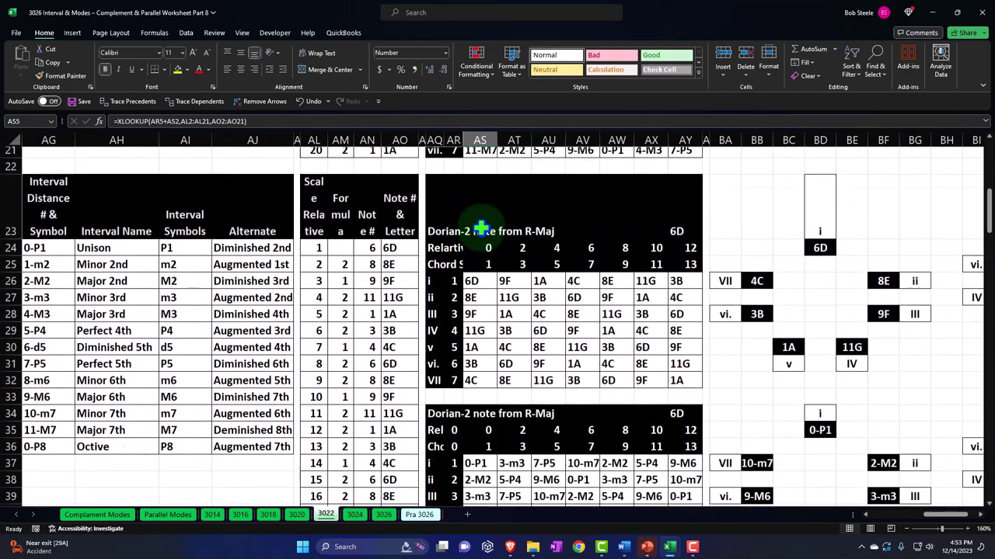
{"action": "scroll", "coordinate": [482, 230], "scroll_direction": "down", "scroll_amount": 1}
{"action": "left_click", "coordinate": [473, 269]}
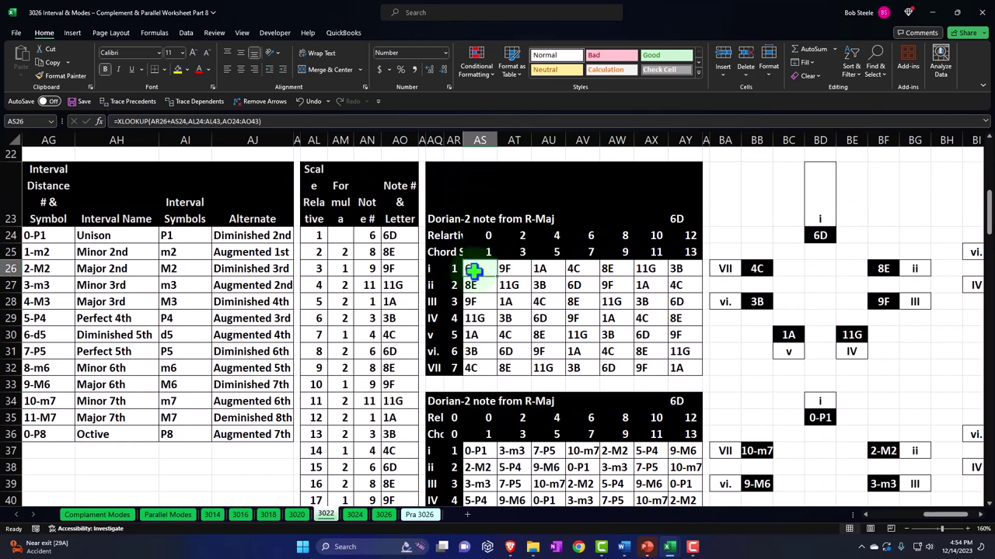
{"action": "scroll", "coordinate": [498, 419], "scroll_direction": "down", "scroll_amount": 1}
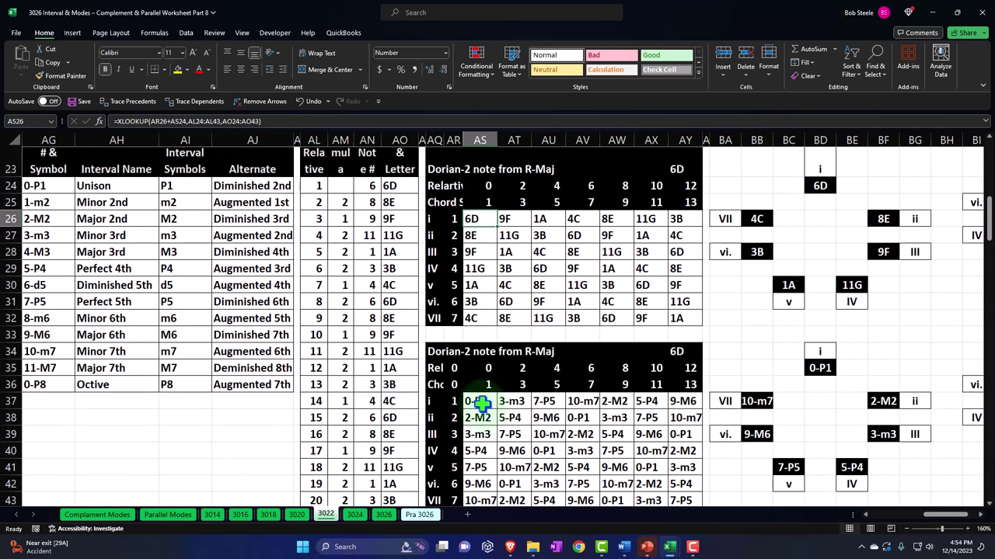
{"action": "mouse_move", "coordinate": [482, 403]}
{"action": "left_mouse_down"}
{"action": "mouse_move", "coordinate": [653, 471]}
{"action": "mouse_move", "coordinate": [676, 497]}
{"action": "left_mouse_up"}
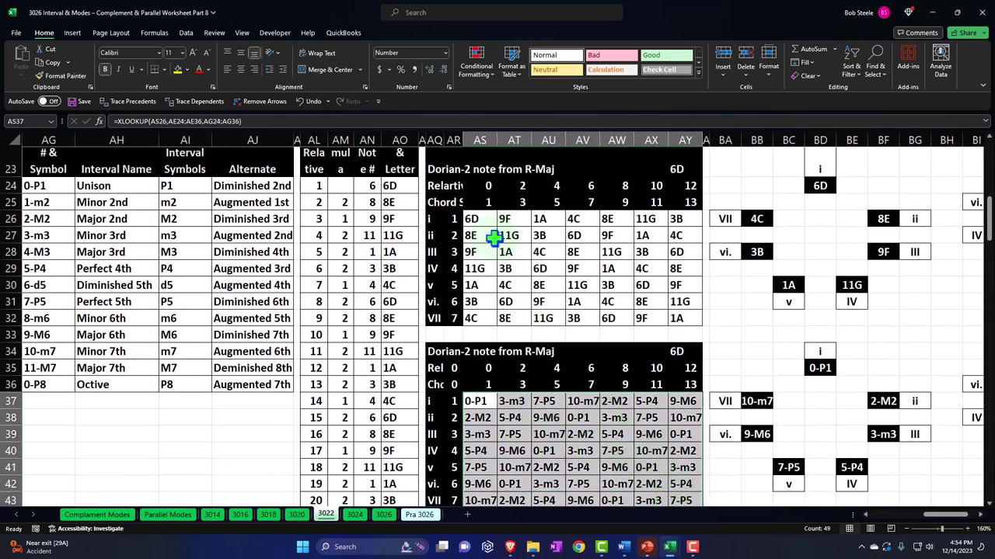
{"action": "scroll", "coordinate": [498, 245], "scroll_direction": "up", "scroll_amount": 7}
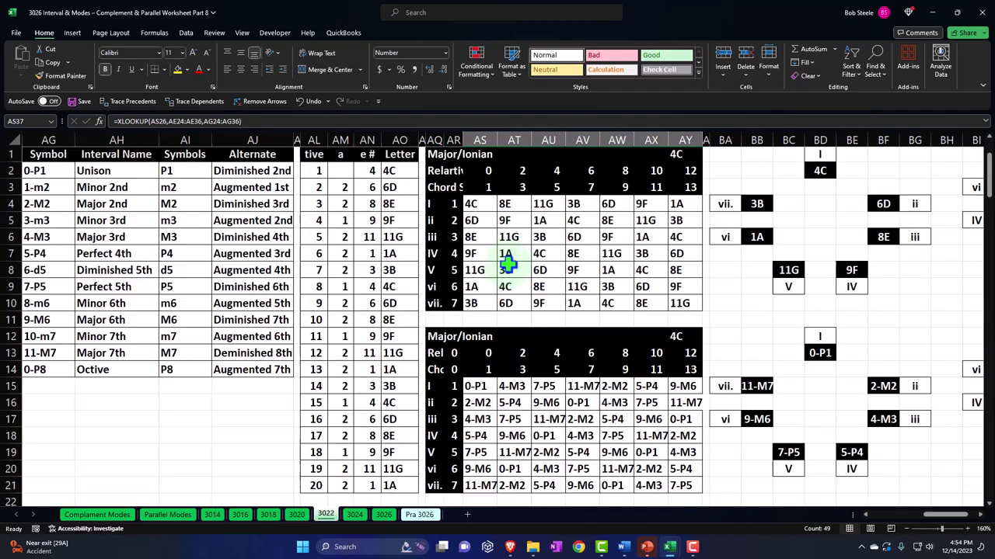
{"action": "left_click", "coordinate": [487, 250]}
Select the note-letter grid and the interval grid beneath it on sheet 3022
{"action": "key", "text": "Left"}
{"action": "key", "text": "Left"}
{"action": "key", "text": "Left"}
{"action": "key", "text": "Left"}
{"action": "key", "text": "Left"}
{"action": "key", "text": "Left"}
{"action": "key", "text": "Left"}
{"action": "key", "text": "Left"}
{"action": "key", "text": "Left"}
{"action": "key", "text": "Left"}
{"action": "key", "text": "Left"}
{"action": "key", "text": "Left"}
{"action": "key", "text": "Left"}
{"action": "key", "text": "Left"}
{"action": "key", "text": "Left"}
{"action": "key", "text": "Left"}
{"action": "key", "text": "Left"}
{"action": "key", "text": "Left"}
{"action": "key", "text": "Left"}
{"action": "key", "text": "Left"}
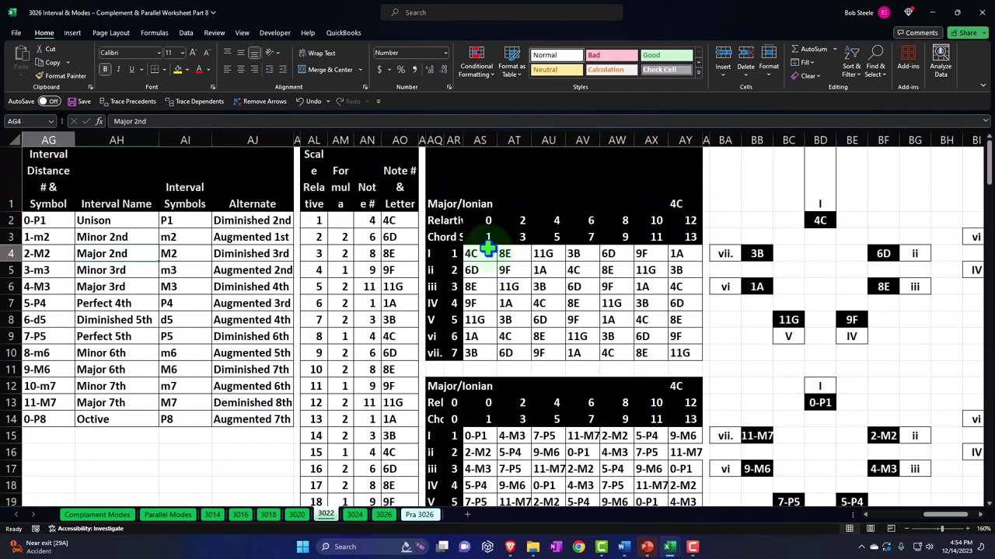
{"action": "key", "text": "Left"}
{"action": "key", "text": "Left"}
{"action": "key", "text": "Left"}
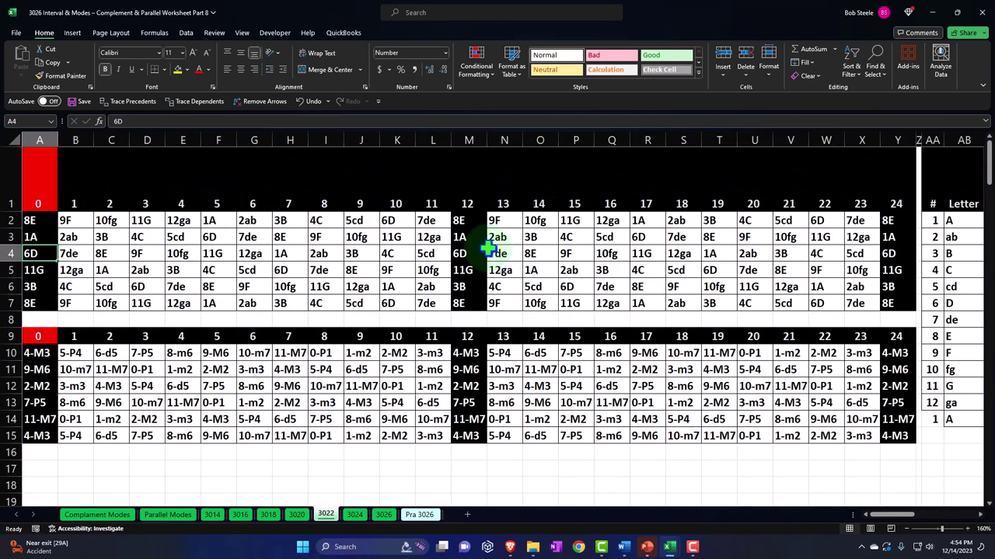
{"action": "left_click_drag", "start_coordinate": [33, 221], "coordinate": [890, 303]}
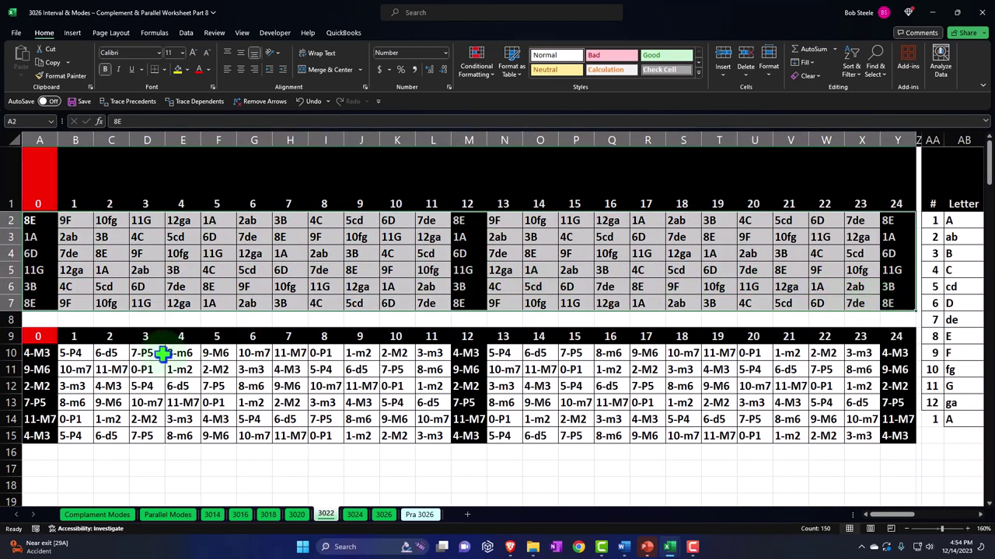
{"action": "left_click_drag", "start_coordinate": [37, 353], "coordinate": [865, 437]}
Check a cell repeating an earlier note and follow row 7 toward the chord tables
{"action": "scroll", "coordinate": [668, 409], "scroll_direction": "down", "scroll_amount": 5}
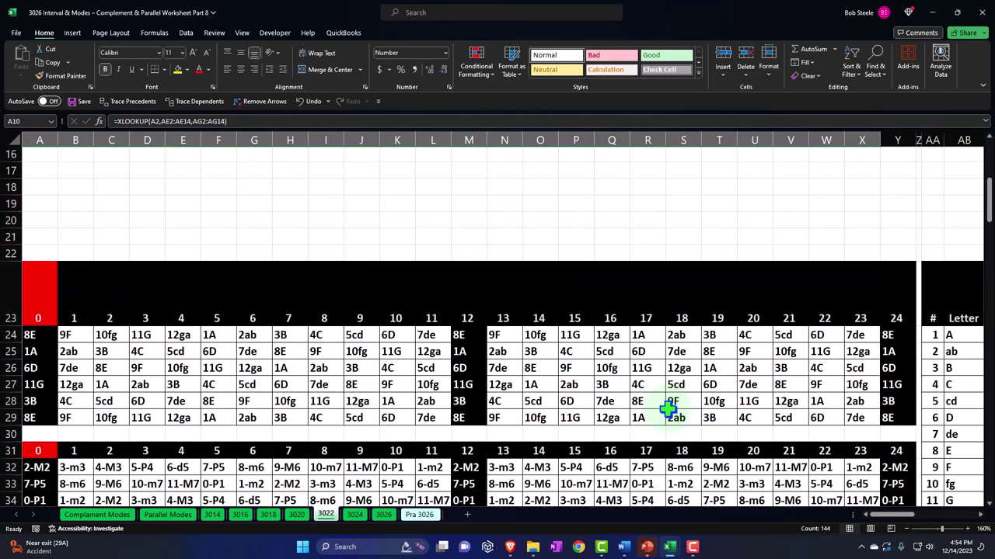
{"action": "scroll", "coordinate": [668, 410], "scroll_direction": "down", "scroll_amount": 2}
{"action": "scroll", "coordinate": [545, 396], "scroll_direction": "down", "scroll_amount": 3}
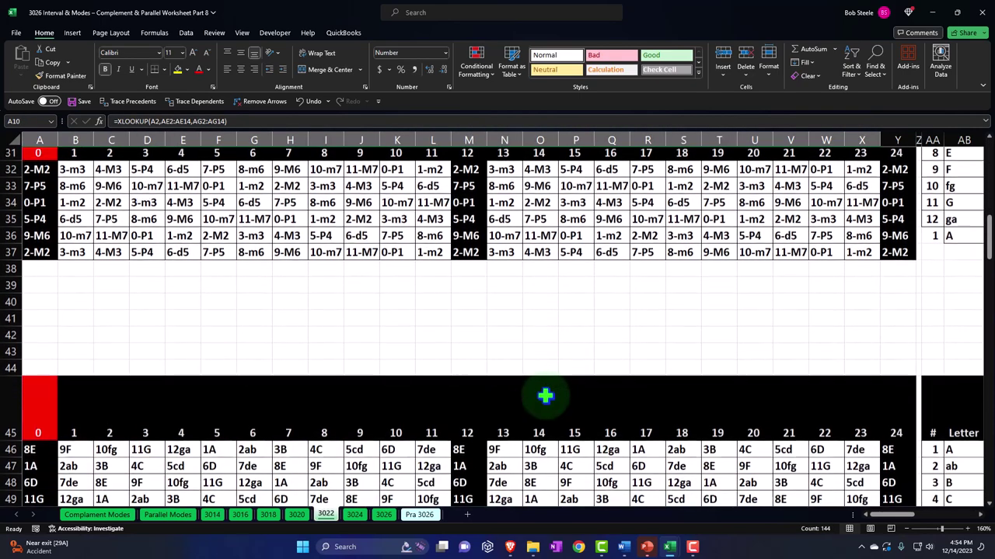
{"action": "scroll", "coordinate": [545, 396], "scroll_direction": "down", "scroll_amount": 4}
{"action": "scroll", "coordinate": [544, 397], "scroll_direction": "up", "scroll_amount": 15}
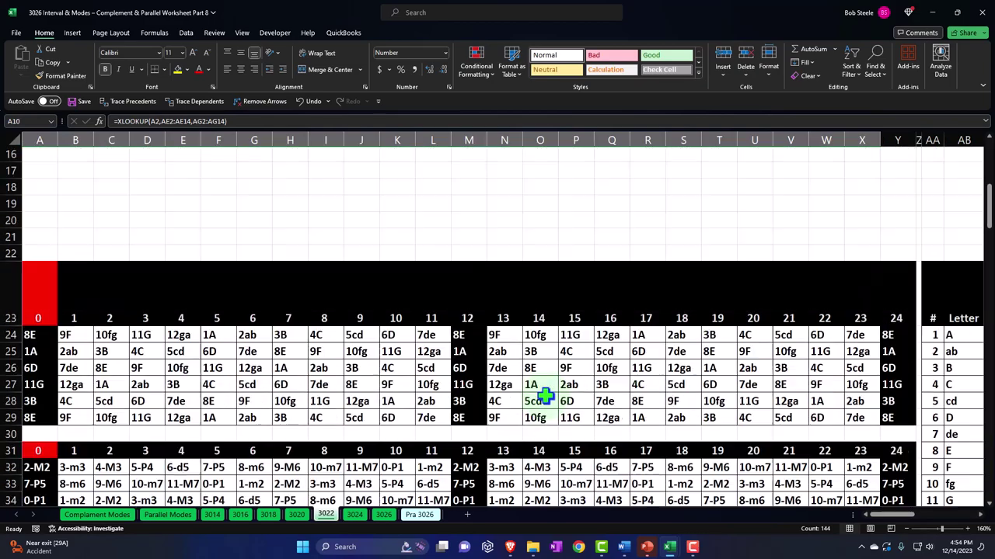
{"action": "left_click", "coordinate": [789, 301]}
{"action": "key", "text": "Right"}
{"action": "key", "text": "Right"}
{"action": "key", "text": "Right"}
{"action": "key", "text": "Right"}
{"action": "key", "text": "Right"}
{"action": "key", "text": "Right"}
{"action": "key", "text": "Right"}
{"action": "key", "text": "Right"}
{"action": "key", "text": "Right"}
{"action": "key", "text": "Right"}
{"action": "key", "text": "Right"}
{"action": "key", "text": "Right"}
{"action": "key", "text": "Right"}
{"action": "key", "text": "Right"}
{"action": "key", "text": "Right"}
{"action": "key", "text": "Right"}
{"action": "key", "text": "Right"}
{"action": "key", "text": "Right"}
{"action": "key", "text": "Right"}
{"action": "key", "text": "Right"}
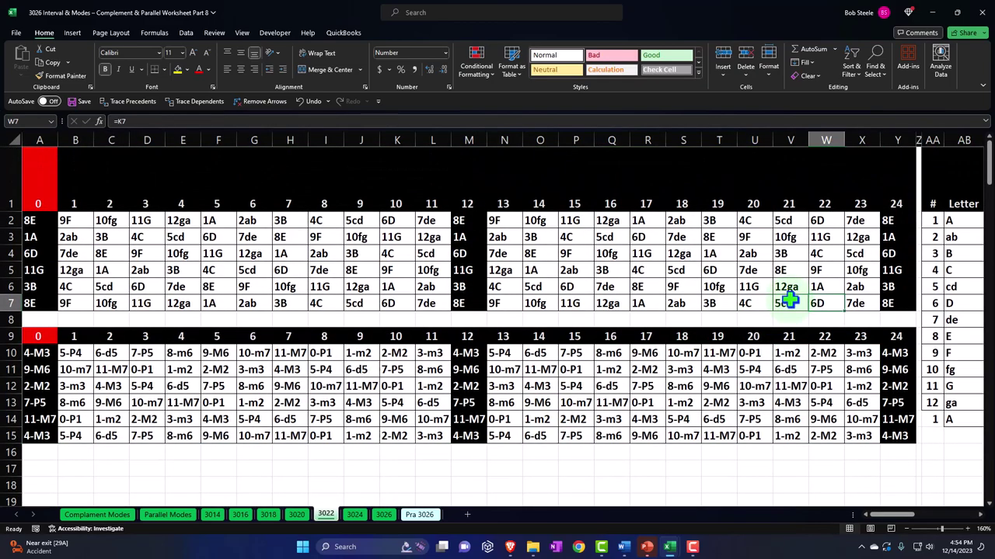
{"action": "key", "text": "Right"}
{"action": "key", "text": "Right"}
{"action": "key", "text": "Right"}
{"action": "key", "text": "Right"}
{"action": "key", "text": "Right"}
{"action": "key", "text": "Right"}
{"action": "key", "text": "Right"}
{"action": "key", "text": "Right"}
{"action": "key", "text": "Right"}
{"action": "key", "text": "Right"}
{"action": "key", "text": "Right"}
{"action": "key", "text": "Right"}
{"action": "key", "text": "Right"}
{"action": "key", "text": "Right"}
{"action": "key", "text": "Right"}
{"action": "key", "text": "Right"}
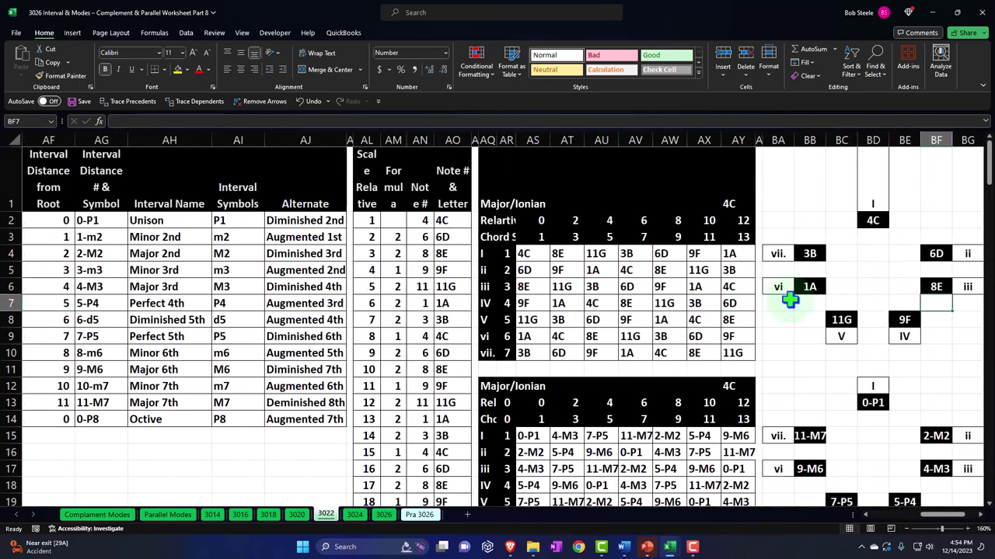
Inspect the Phrygian table's lookup formula and the last note of chord I
{"action": "scroll", "coordinate": [769, 308], "scroll_direction": "down", "scroll_amount": 2}
{"action": "scroll", "coordinate": [769, 308], "scroll_direction": "down", "scroll_amount": 5}
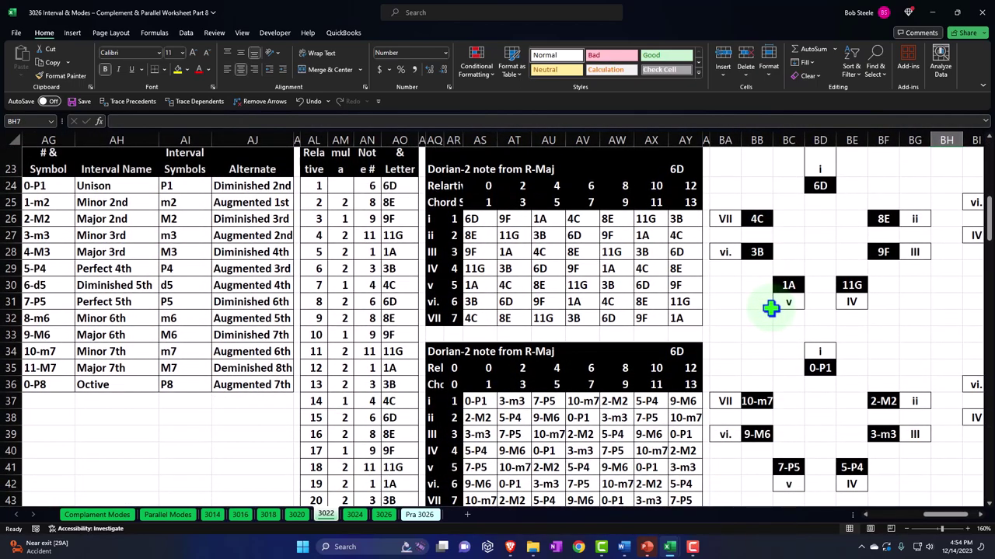
{"action": "scroll", "coordinate": [769, 308], "scroll_direction": "down", "scroll_amount": 5}
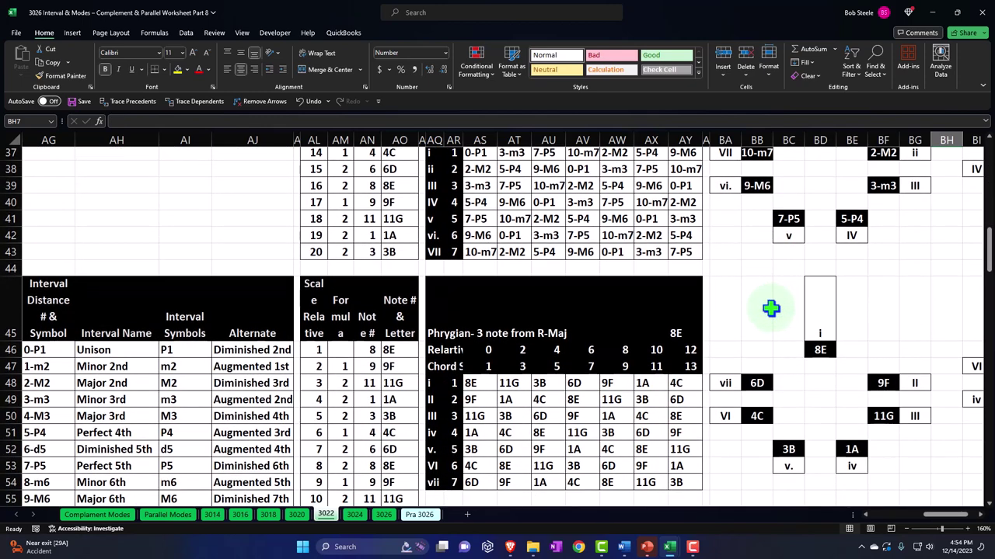
{"action": "left_click", "coordinate": [485, 379]}
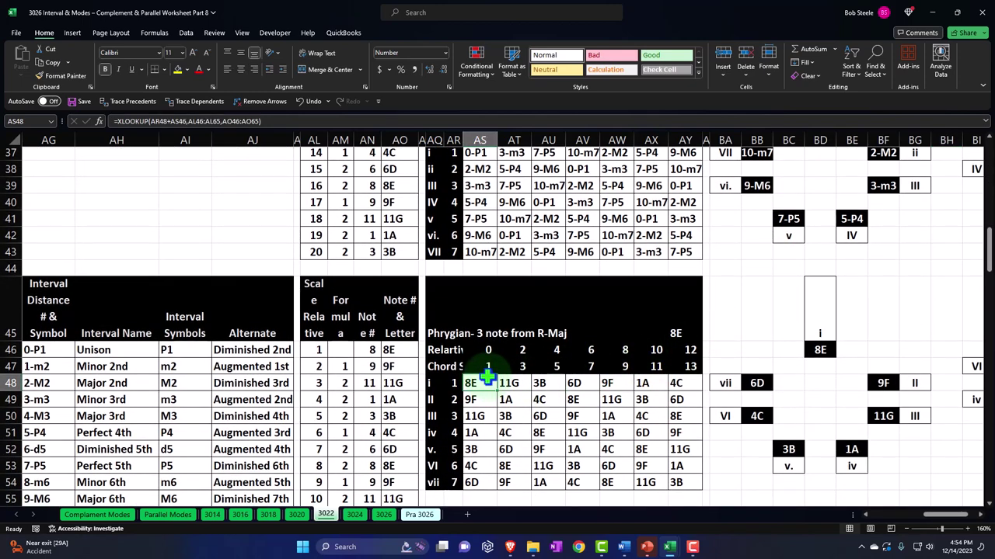
{"action": "scroll", "coordinate": [488, 378], "scroll_direction": "up", "scroll_amount": 12}
{"action": "left_click", "coordinate": [673, 255]}
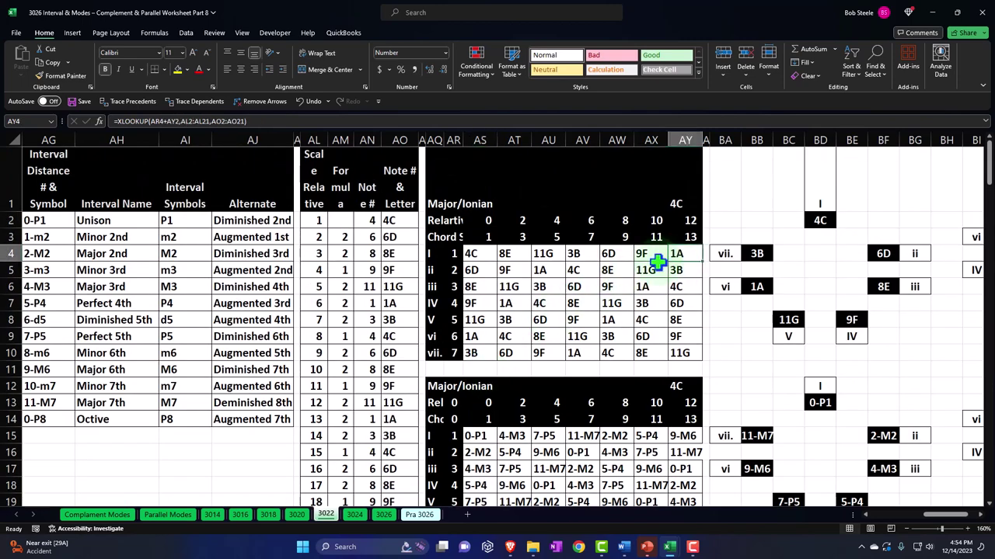
{"action": "key", "text": "Right"}
{"action": "key", "text": "Right"}
{"action": "key", "text": "Right"}
{"action": "key", "text": "Right"}
{"action": "key", "text": "Right"}
{"action": "key", "text": "Right"}
{"action": "key", "text": "Right"}
{"action": "key", "text": "Right"}
{"action": "key", "text": "Right"}
{"action": "key", "text": "Right"}
{"action": "key", "text": "Right"}
{"action": "key", "text": "Right"}
{"action": "key", "text": "Right"}
{"action": "key", "text": "Right"}
{"action": "key", "text": "Right"}
{"action": "key", "text": "Right"}
{"action": "key", "text": "Right"}
{"action": "key", "text": "Right"}
{"action": "key", "text": "Right"}
{"action": "key", "text": "Right"}
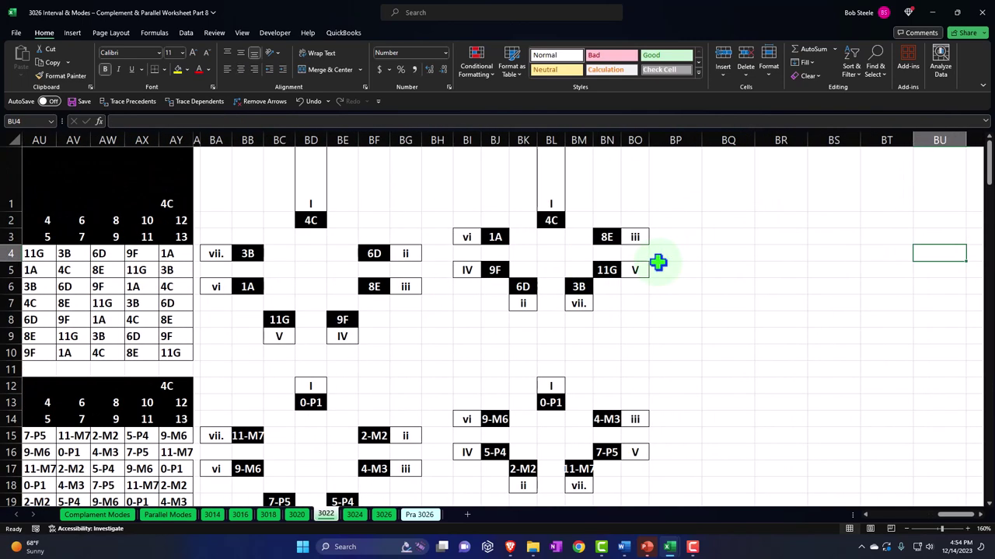
Check empty cells inside both chord wheels, then switch to the 3026 sheet
{"action": "left_click", "coordinate": [274, 300]}
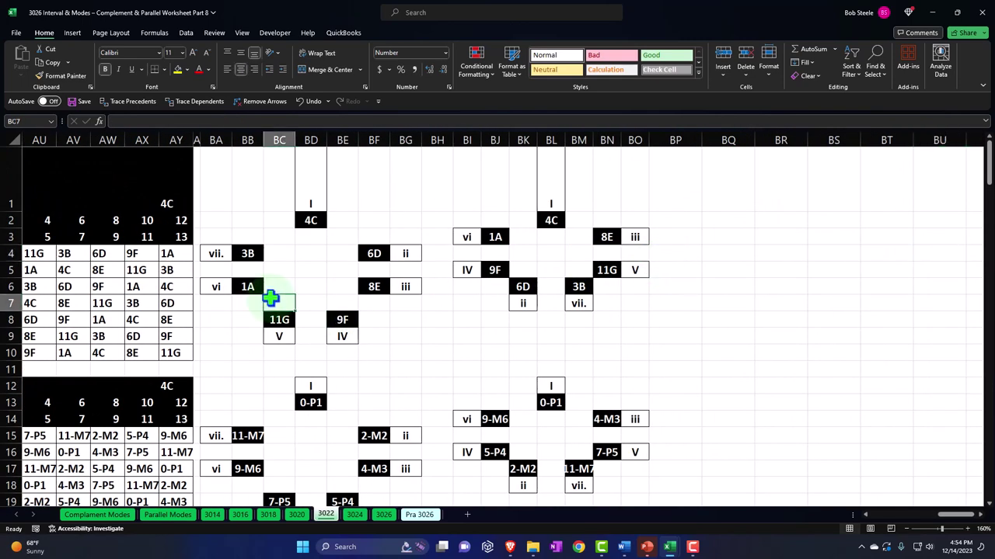
{"action": "left_click", "coordinate": [537, 274]}
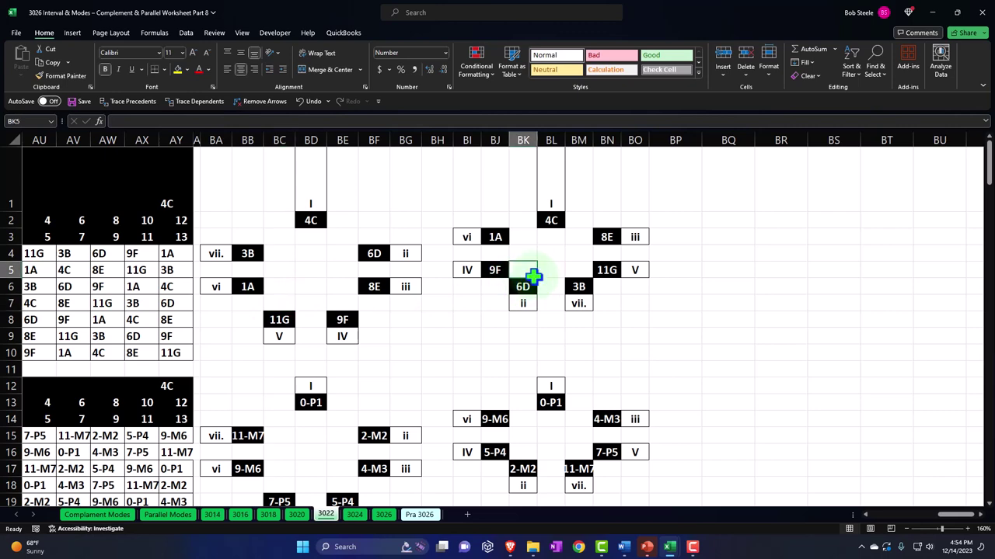
{"action": "left_click", "coordinate": [384, 515]}
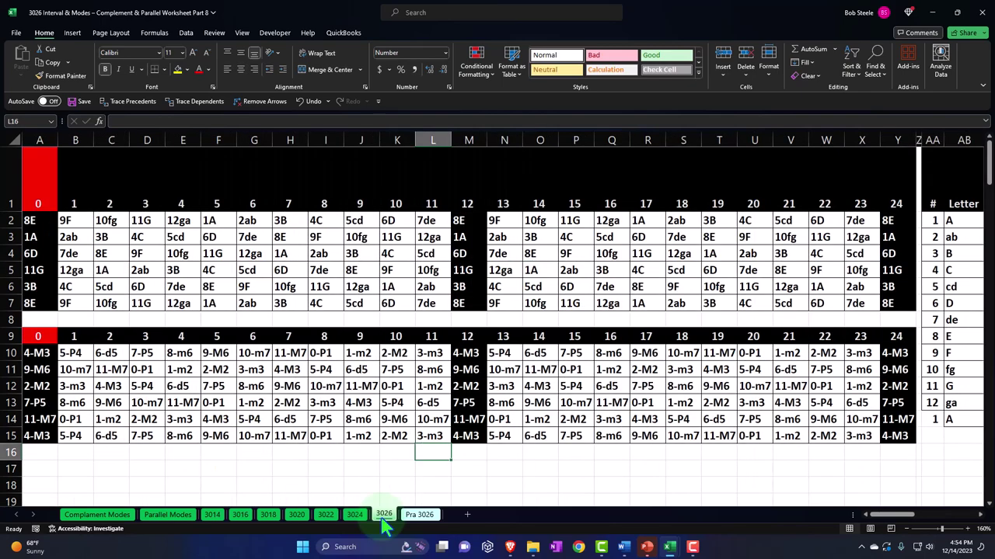
{"action": "key", "text": "ctrl+Page_Up"}
{"action": "left_click", "coordinate": [619, 354]}
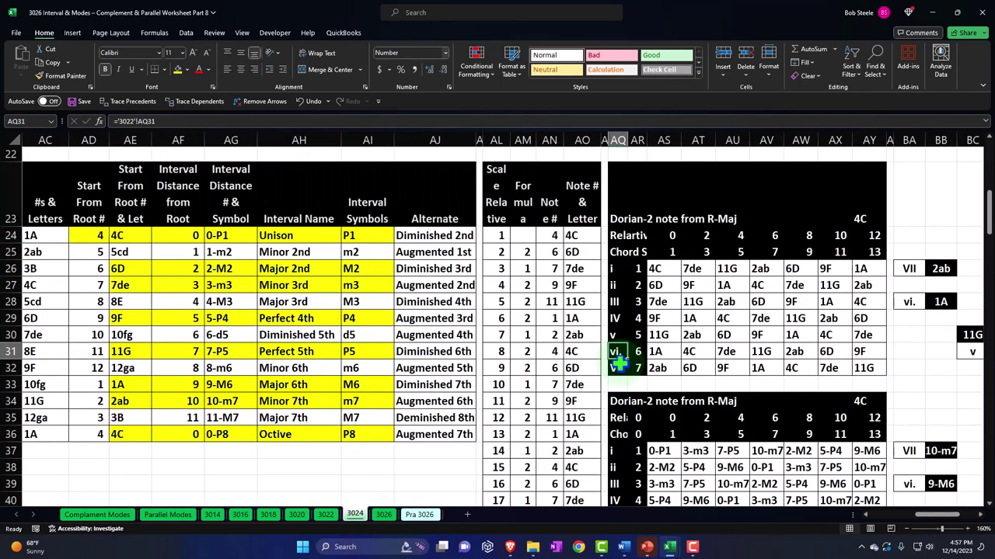
{"action": "scroll", "coordinate": [619, 363], "scroll_direction": "up", "scroll_amount": 7}
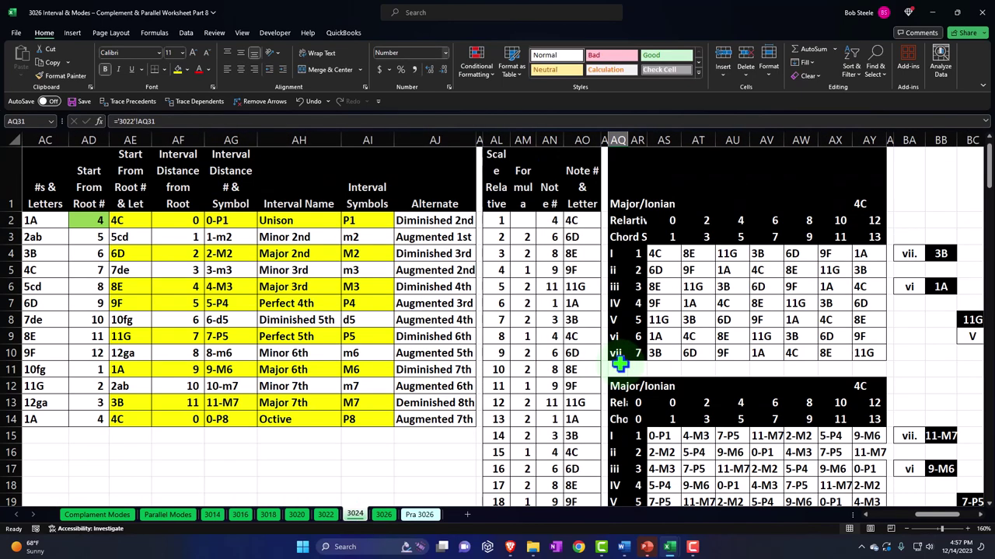
{"action": "left_click", "coordinate": [658, 255]}
{"action": "scroll", "coordinate": [658, 255], "scroll_direction": "down", "scroll_amount": 5}
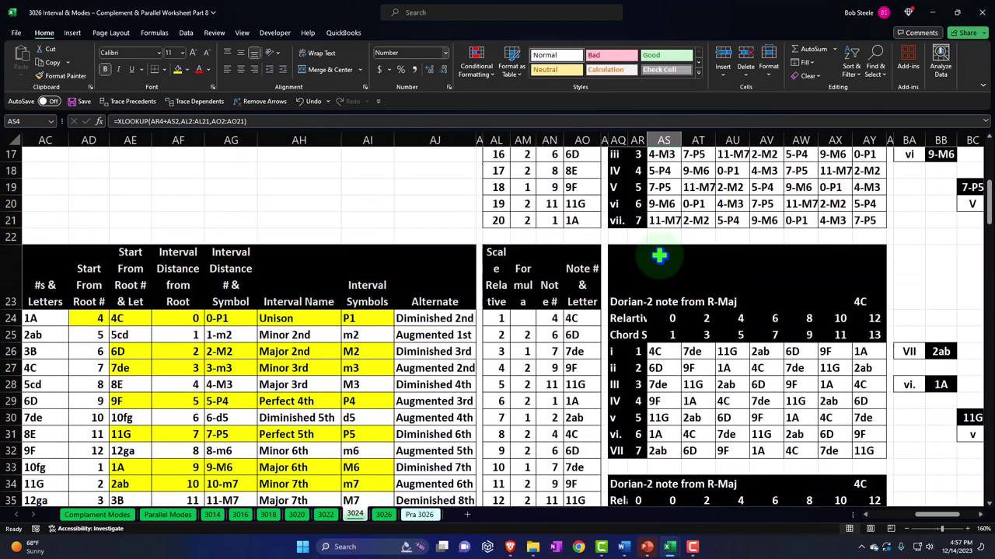
{"action": "scroll", "coordinate": [658, 255], "scroll_direction": "down", "scroll_amount": 2}
{"action": "left_click", "coordinate": [658, 268]}
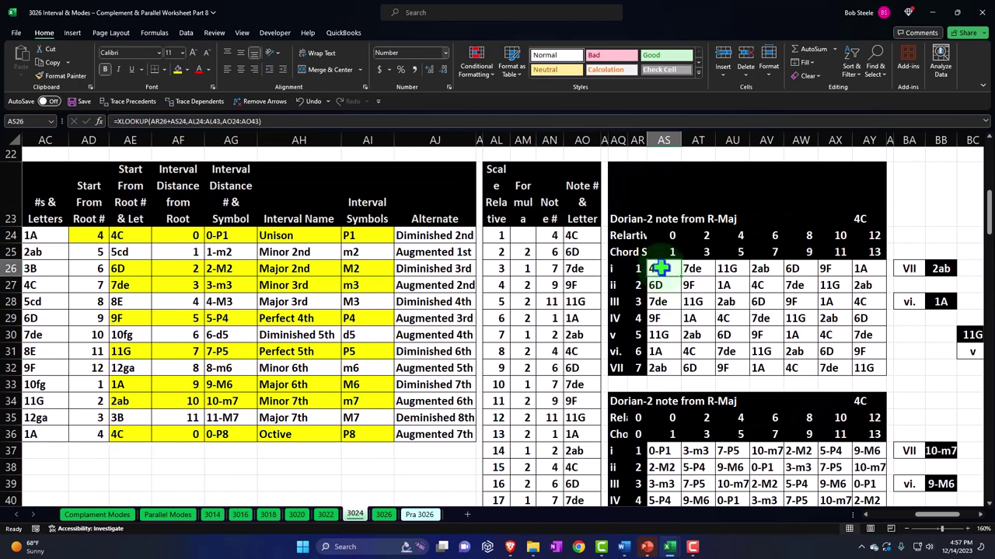
{"action": "scroll", "coordinate": [659, 268], "scroll_direction": "down", "scroll_amount": 6}
{"action": "left_click", "coordinate": [656, 332]}
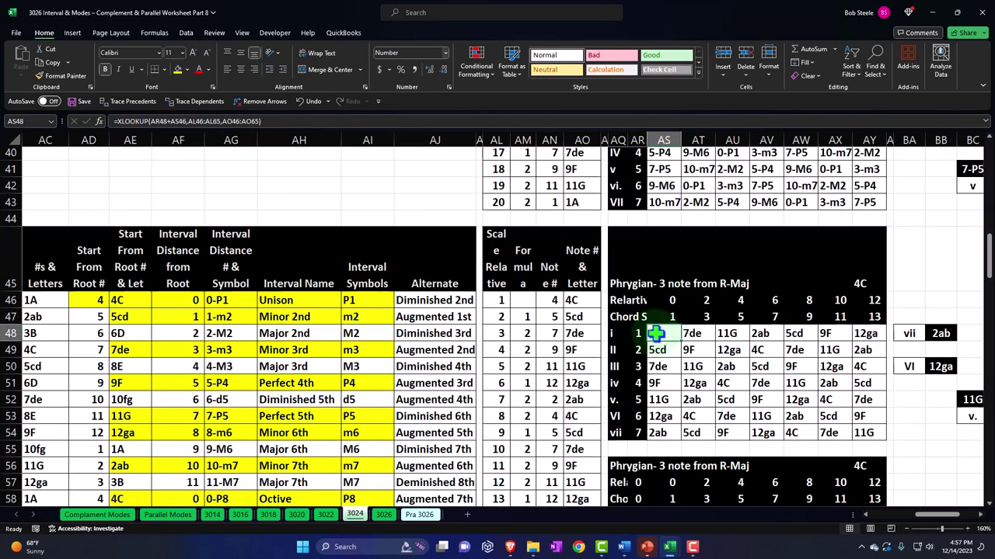
{"action": "scroll", "coordinate": [657, 332], "scroll_direction": "down", "scroll_amount": 7}
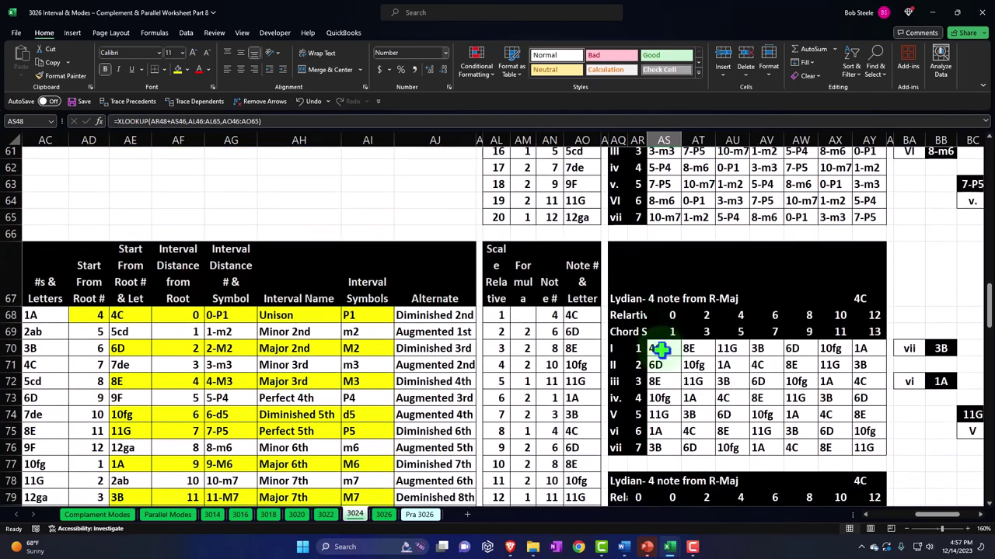
{"action": "left_click", "coordinate": [660, 350]}
{"action": "scroll", "coordinate": [657, 371], "scroll_direction": "up", "scroll_amount": 20}
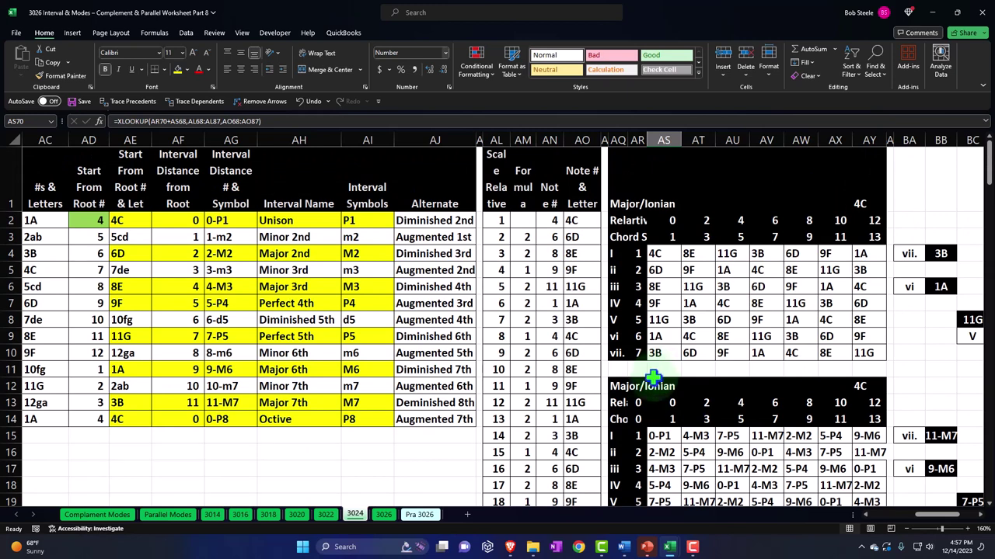
On the Pra 3026 sheet, inspect the note lookup formula in AO5 and the chord wheel area
{"action": "left_click", "coordinate": [418, 514]}
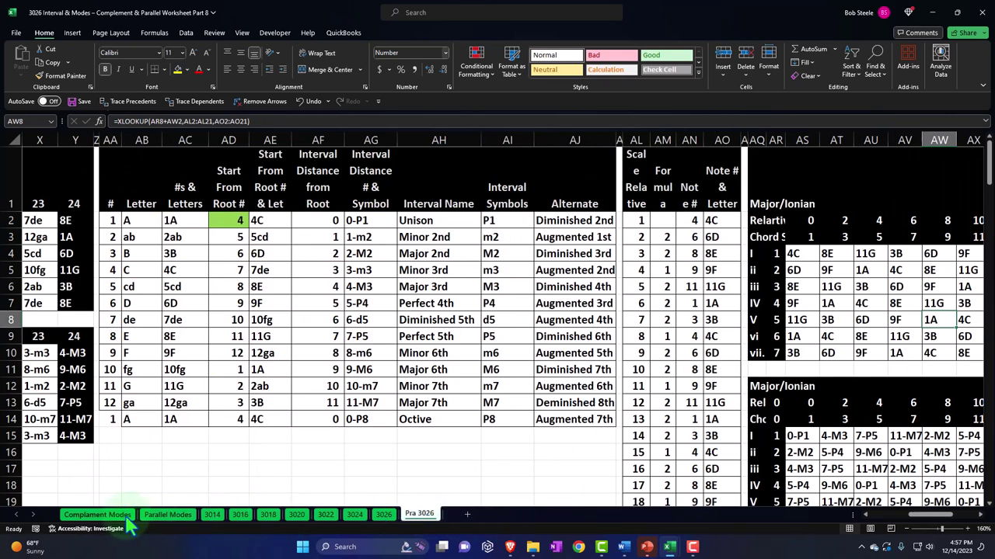
{"action": "left_click", "coordinate": [709, 267]}
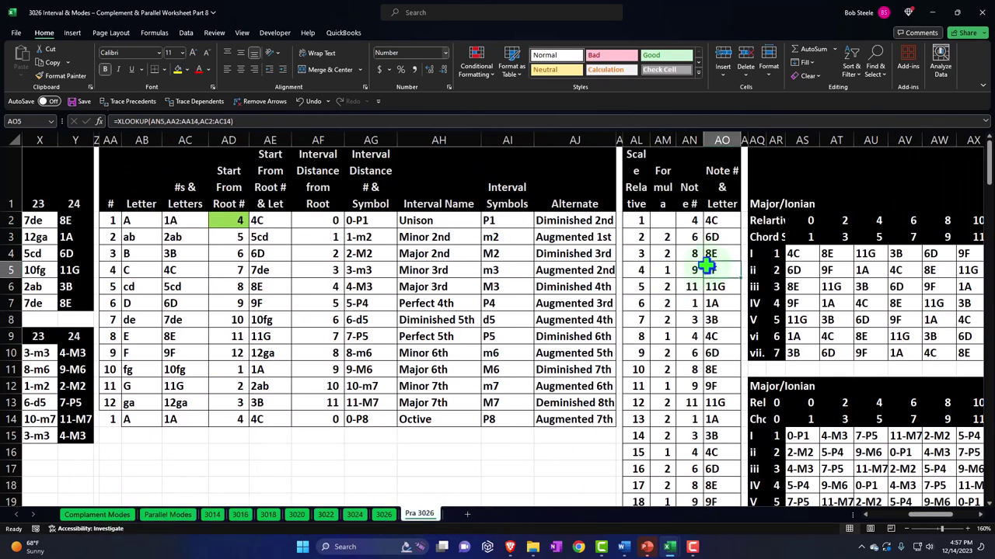
{"action": "key", "text": "Right"}
{"action": "key", "text": "Right"}
{"action": "key", "text": "Right"}
{"action": "key", "text": "Right"}
{"action": "key", "text": "Right"}
{"action": "key", "text": "Right"}
{"action": "key", "text": "Right"}
{"action": "key", "text": "Right"}
{"action": "key", "text": "Right"}
{"action": "key", "text": "Right"}
{"action": "key", "text": "Right"}
{"action": "key", "text": "Right"}
{"action": "key", "text": "Right"}
{"action": "key", "text": "Right"}
{"action": "key", "text": "Right"}
{"action": "key", "text": "Right"}
{"action": "key", "text": "Right"}
{"action": "key", "text": "Right"}
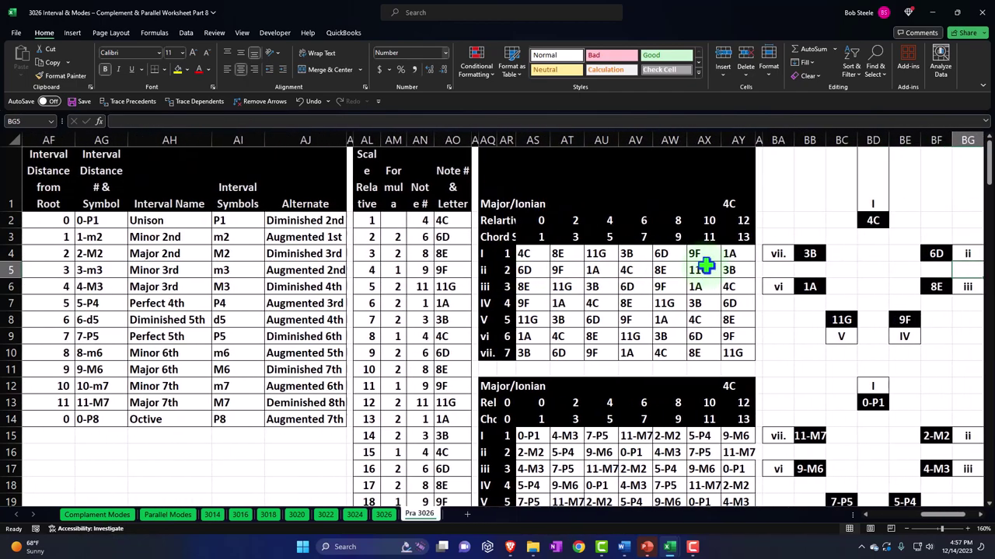
{"action": "key", "text": "Right"}
Move right along row 1 past the chord wheels into the empty columns up to CA
{"action": "scroll", "coordinate": [637, 304], "scroll_direction": "down", "scroll_amount": 3}
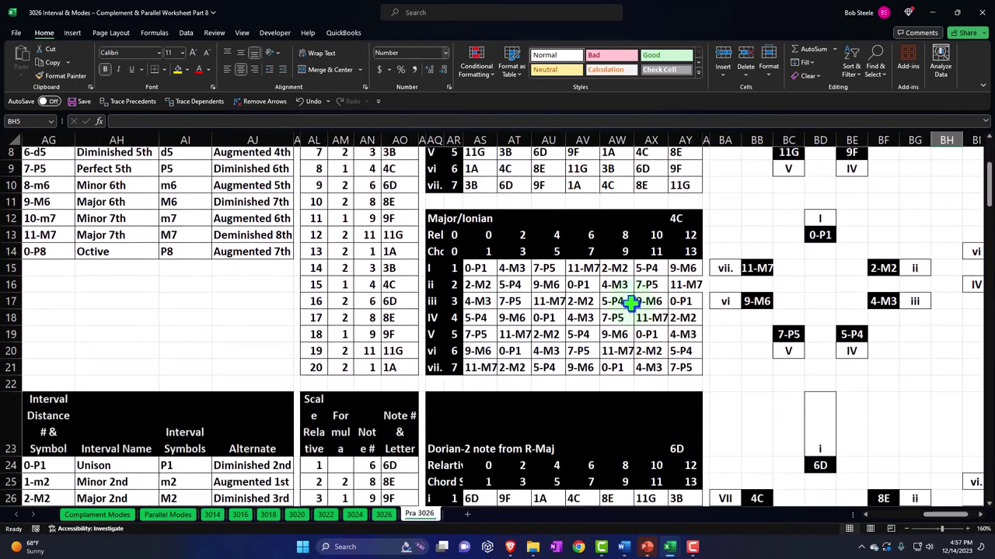
{"action": "scroll", "coordinate": [631, 303], "scroll_direction": "down", "scroll_amount": 4}
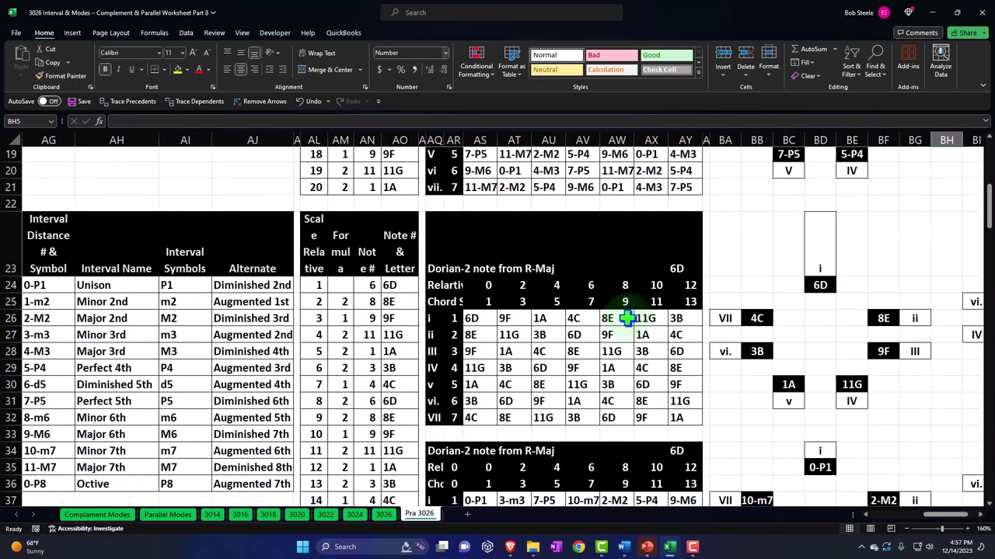
{"action": "scroll", "coordinate": [626, 319], "scroll_direction": "up", "scroll_amount": 6}
{"action": "left_click", "coordinate": [704, 200]}
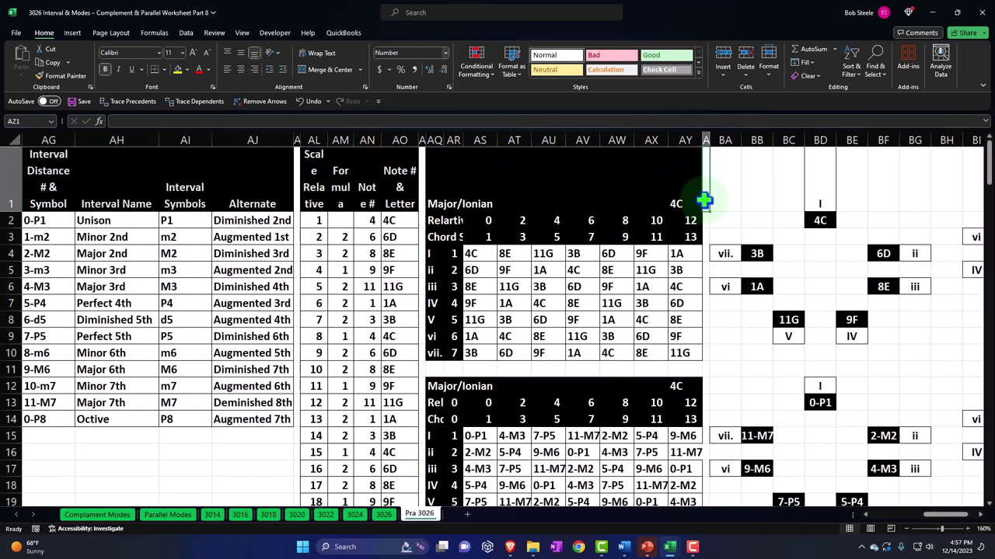
{"action": "key", "text": "Right"}
{"action": "key", "text": "Right"}
{"action": "key", "text": "Right"}
{"action": "key", "text": "Right"}
{"action": "key", "text": "Right"}
{"action": "key", "text": "Right"}
{"action": "key", "text": "Right"}
{"action": "key", "text": "Right"}
{"action": "key", "text": "Right"}
{"action": "key", "text": "Right"}
{"action": "key", "text": "Right"}
{"action": "key", "text": "Right"}
{"action": "key", "text": "Right"}
{"action": "key", "text": "Right"}
{"action": "key", "text": "Right"}
{"action": "key", "text": "Right"}
{"action": "key", "text": "Right"}
{"action": "key", "text": "Right"}
{"action": "key", "text": "Right"}
{"action": "key", "text": "Right"}
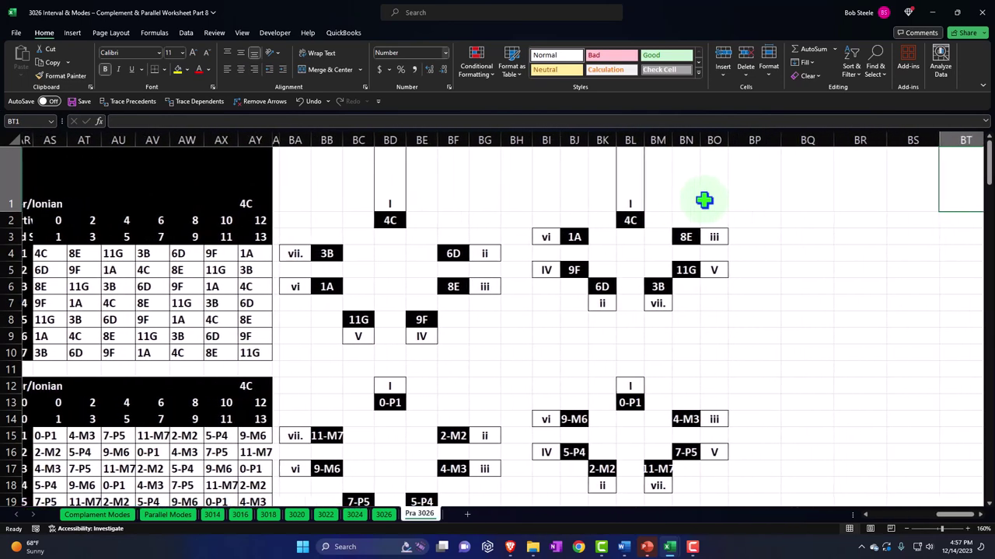
{"action": "key", "text": "Right"}
{"action": "key", "text": "Right"}
{"action": "key", "text": "Right"}
{"action": "key", "text": "Right"}
{"action": "key", "text": "Right"}
{"action": "key", "text": "Right"}
{"action": "key", "text": "Right"}
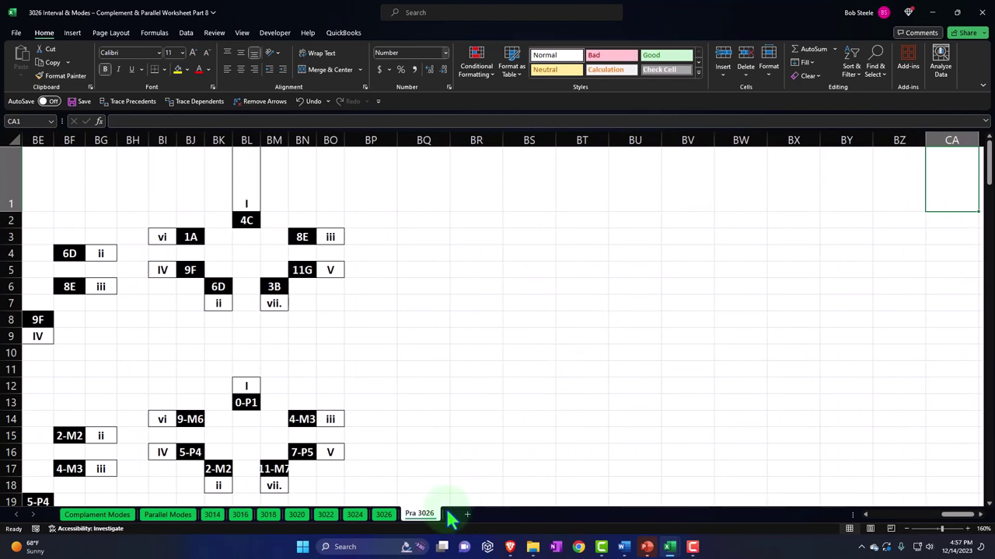
Select columns BQ through CX and narrow them to width 4.71
{"action": "left_click", "coordinate": [389, 219]}
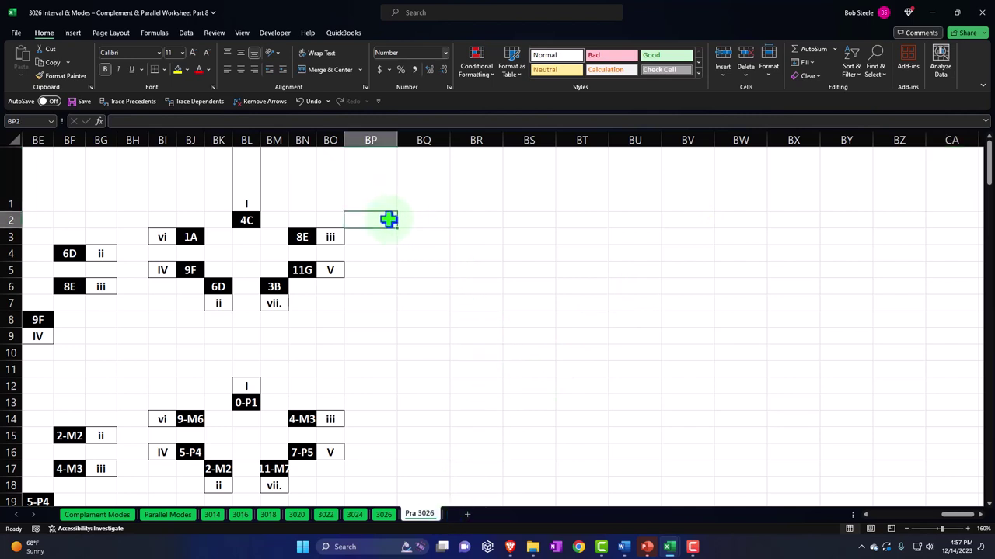
{"action": "key", "text": "Right"}
{"action": "key", "text": "Right"}
{"action": "key", "text": "Right"}
{"action": "key", "text": "Right"}
{"action": "key", "text": "Right"}
{"action": "key", "text": "Right"}
{"action": "key", "text": "Right"}
{"action": "key", "text": "Right"}
{"action": "key", "text": "Right"}
{"action": "key", "text": "Right"}
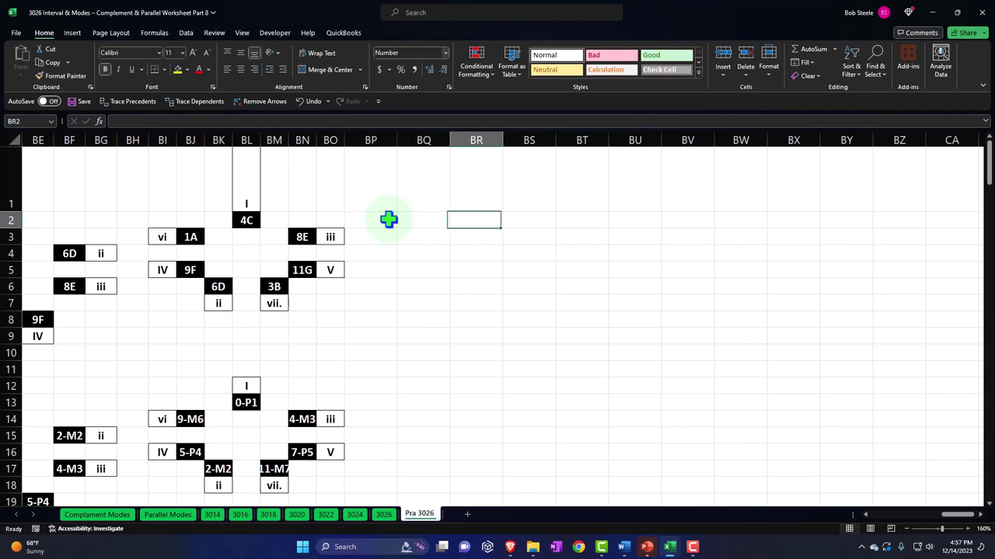
{"action": "key", "text": "Right"}
{"action": "key", "text": "Right"}
{"action": "key", "text": "Right"}
{"action": "key", "text": "Right"}
{"action": "key", "text": "Right"}
{"action": "key", "text": "Right"}
{"action": "key", "text": "Right"}
{"action": "key", "text": "Right"}
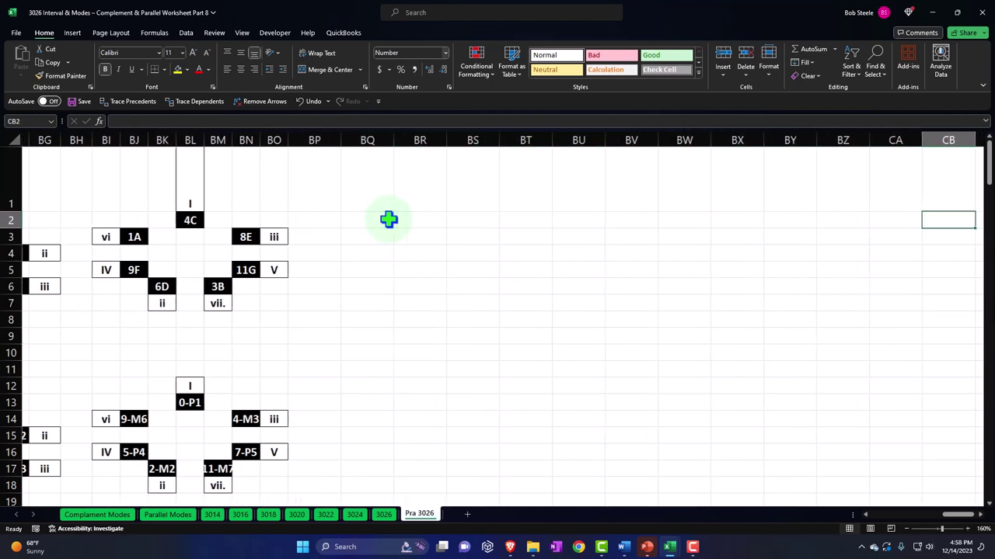
{"action": "key", "text": "Right"}
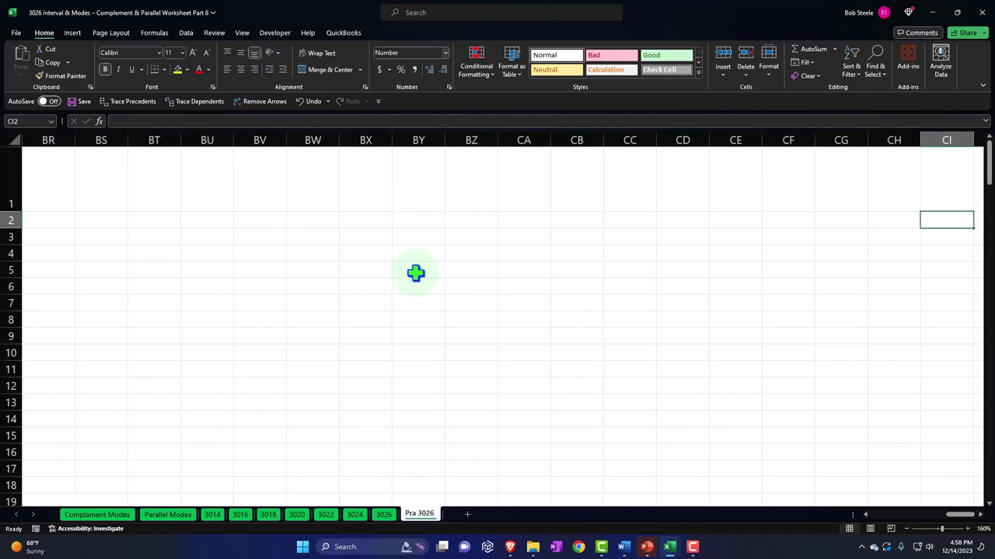
{"action": "scroll", "coordinate": [415, 273], "scroll_direction": "down", "scroll_amount": 3}
{"action": "scroll", "coordinate": [415, 273], "scroll_direction": "up", "scroll_amount": 1}
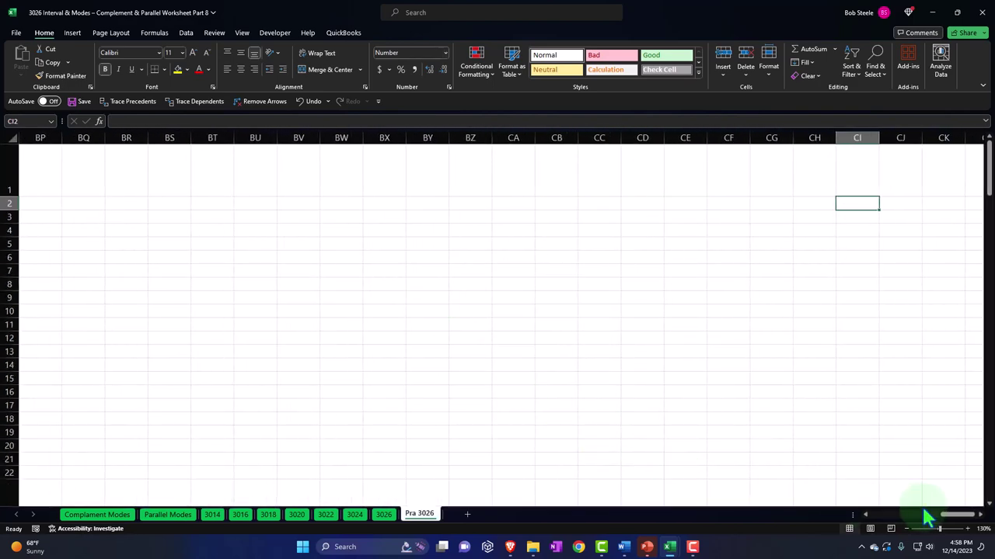
{"action": "scroll", "coordinate": [955, 519], "scroll_direction": "left", "scroll_amount": 1}
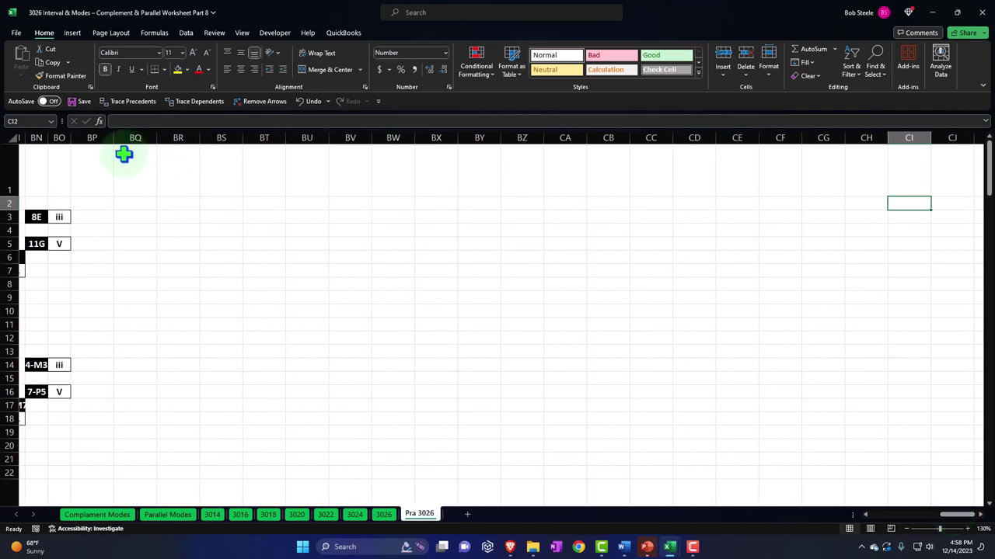
{"action": "left_click_drag", "start_coordinate": [128, 134], "coordinate": [862, 180]}
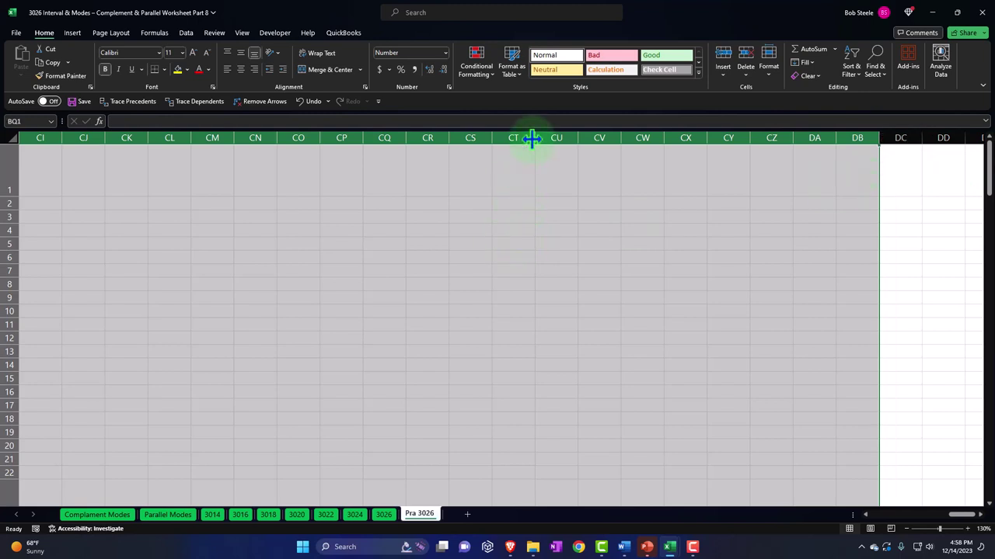
{"action": "left_click_drag", "start_coordinate": [534, 140], "coordinate": [508, 144]}
Move through the narrowed columns and settle on cell CO12 for the new wheel
{"action": "left_click", "coordinate": [288, 226]}
{"action": "key", "text": "Left"}
{"action": "key", "text": "Left"}
{"action": "key", "text": "Left"}
{"action": "key", "text": "Left"}
{"action": "key", "text": "Left"}
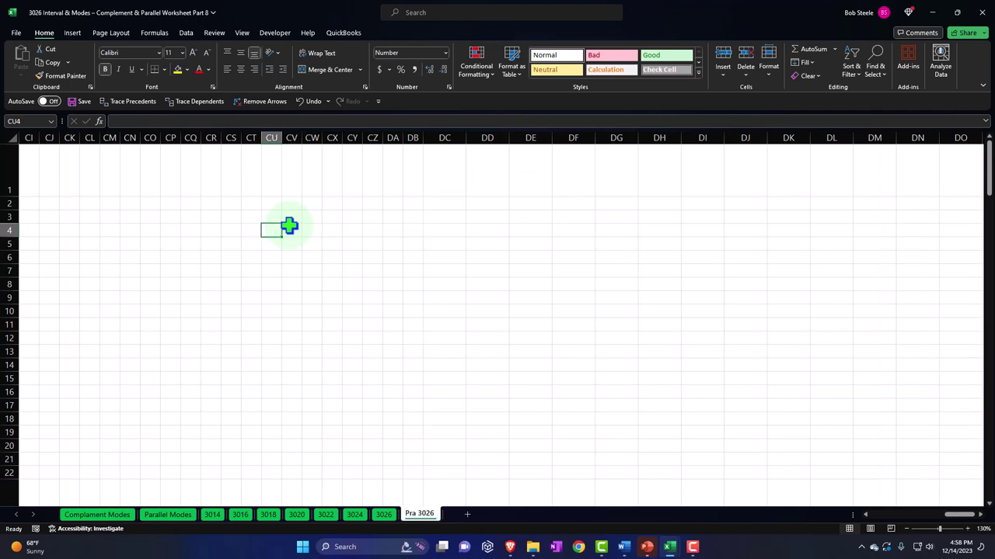
{"action": "key", "text": "Left"}
{"action": "key", "text": "Left"}
{"action": "key", "text": "Left"}
{"action": "key", "text": "Left"}
{"action": "key", "text": "Left"}
{"action": "key", "text": "Left"}
{"action": "key", "text": "Left"}
{"action": "key", "text": "Left"}
{"action": "key", "text": "Left"}
{"action": "key", "text": "Left"}
{"action": "key", "text": "Left"}
{"action": "key", "text": "Left"}
{"action": "key", "text": "Left"}
{"action": "key", "text": "Left"}
{"action": "key", "text": "Left"}
{"action": "key", "text": "Left"}
{"action": "key", "text": "Left"}
{"action": "key", "text": "Left"}
{"action": "key", "text": "Left"}
{"action": "key", "text": "Left"}
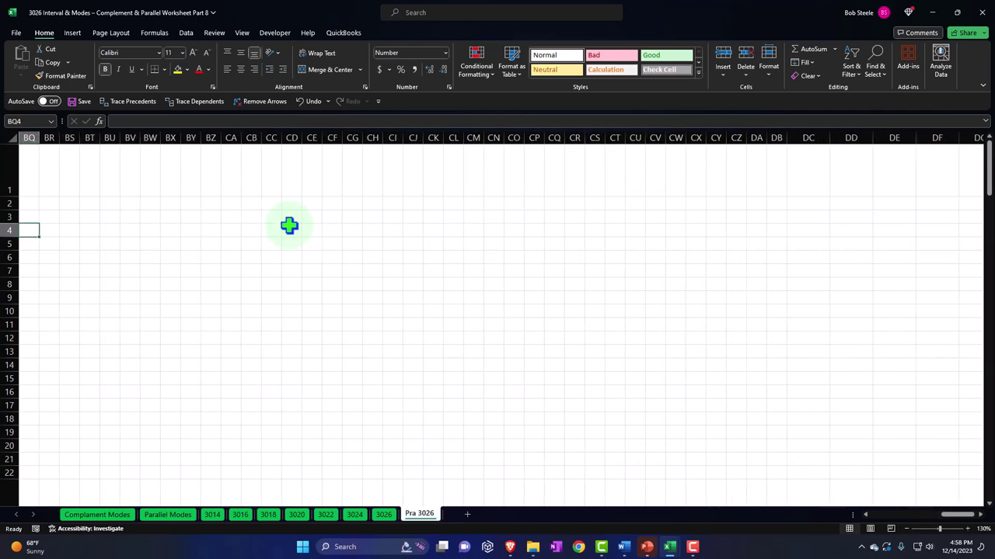
{"action": "key", "text": "Right"}
{"action": "key", "text": "Right"}
{"action": "key", "text": "Right"}
{"action": "key", "text": "Right"}
{"action": "key", "text": "Right"}
{"action": "key", "text": "Right"}
{"action": "key", "text": "Right"}
{"action": "key", "text": "Right"}
{"action": "key", "text": "Right"}
{"action": "key", "text": "Right"}
{"action": "key", "text": "Right"}
{"action": "key", "text": "Right"}
{"action": "key", "text": "Right"}
{"action": "key", "text": "Right"}
{"action": "key", "text": "Right"}
{"action": "key", "text": "Right"}
{"action": "key", "text": "Right"}
{"action": "key", "text": "Right"}
{"action": "key", "text": "Right"}
{"action": "key", "text": "Right"}
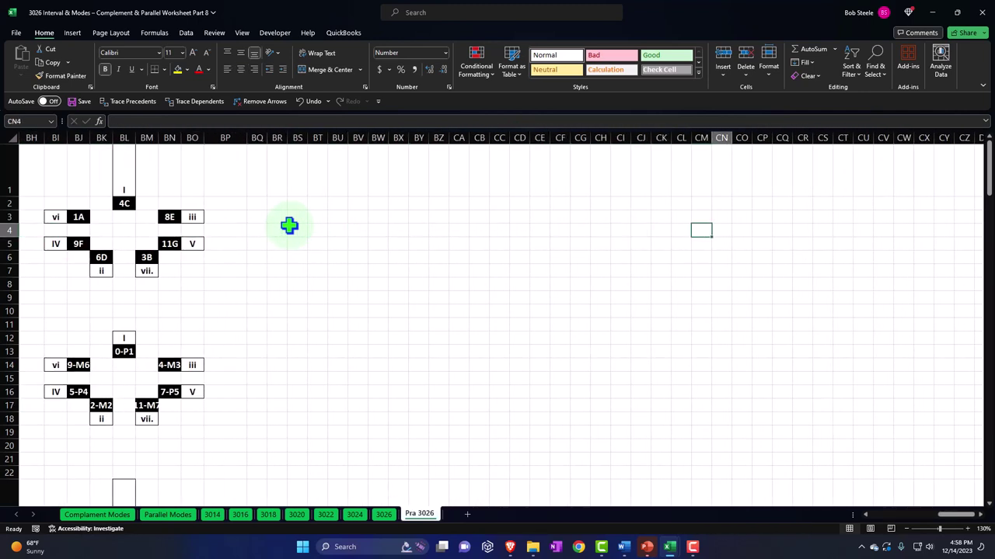
{"action": "key", "text": "Right"}
{"action": "key", "text": "Right"}
{"action": "key", "text": "Right"}
{"action": "key", "text": "Right"}
{"action": "key", "text": "Right"}
{"action": "key", "text": "Right"}
{"action": "key", "text": "Right"}
{"action": "key", "text": "Right"}
{"action": "key", "text": "Right"}
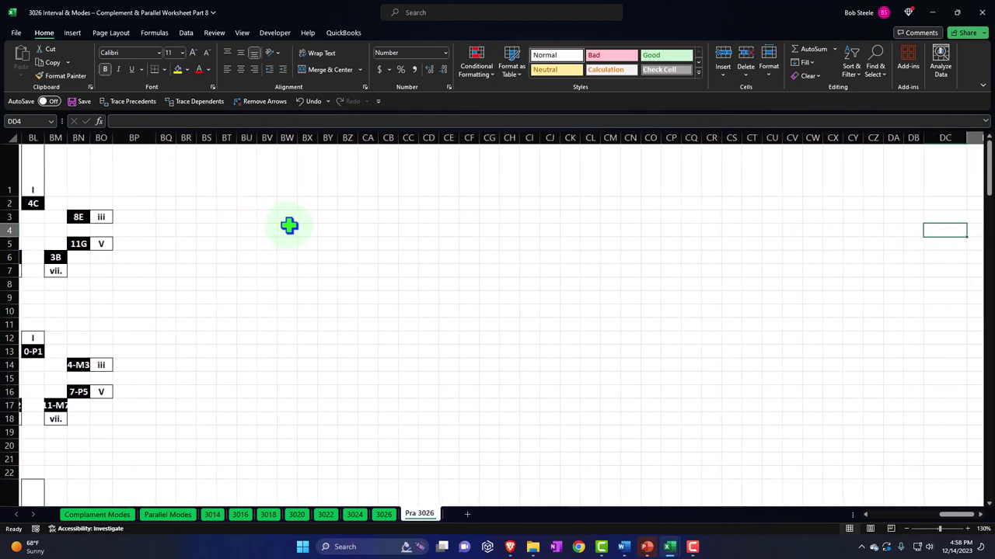
{"action": "key", "text": "Left"}
{"action": "key", "text": "Left"}
{"action": "key", "text": "Left"}
{"action": "key", "text": "Left"}
{"action": "key", "text": "Left"}
{"action": "key", "text": "Left"}
{"action": "key", "text": "Left"}
{"action": "key", "text": "Left"}
{"action": "key", "text": "Left"}
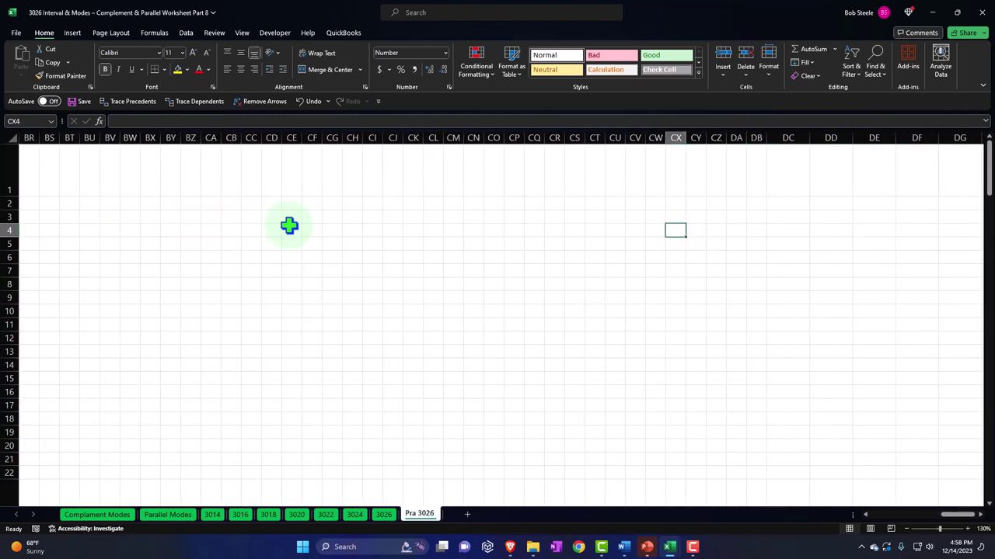
{"action": "key", "text": "Down"}
{"action": "key", "text": "Down"}
{"action": "key", "text": "Down"}
{"action": "key", "text": "Down"}
{"action": "key", "text": "Down"}
{"action": "key", "text": "Left"}
{"action": "key", "text": "Left"}
{"action": "key", "text": "Left"}
{"action": "key", "text": "Left"}
{"action": "key", "text": "Left"}
{"action": "key", "text": "Left"}
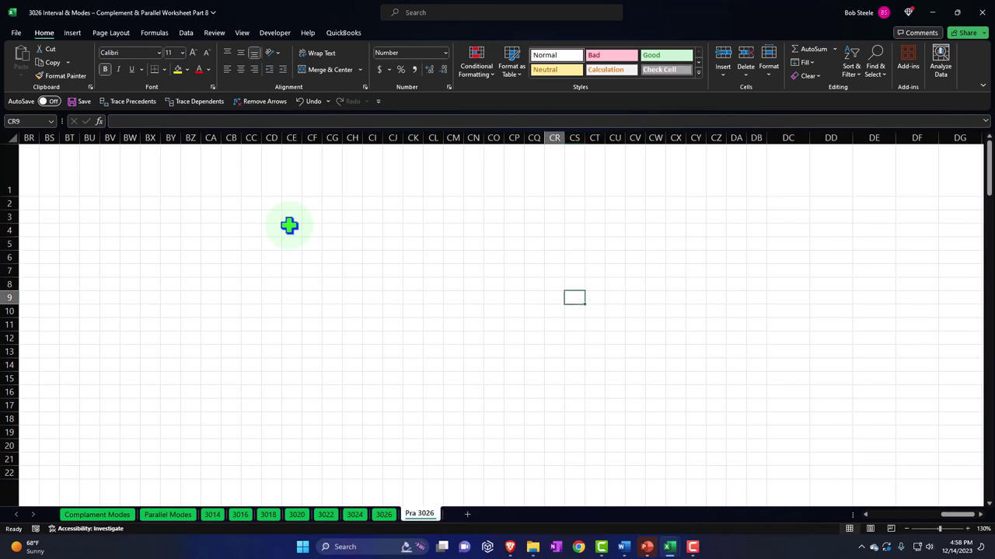
{"action": "key", "text": "Left"}
{"action": "key", "text": "Left"}
{"action": "key", "text": "Left"}
{"action": "key", "text": "Down"}
{"action": "key", "text": "Down"}
{"action": "key", "text": "Down"}
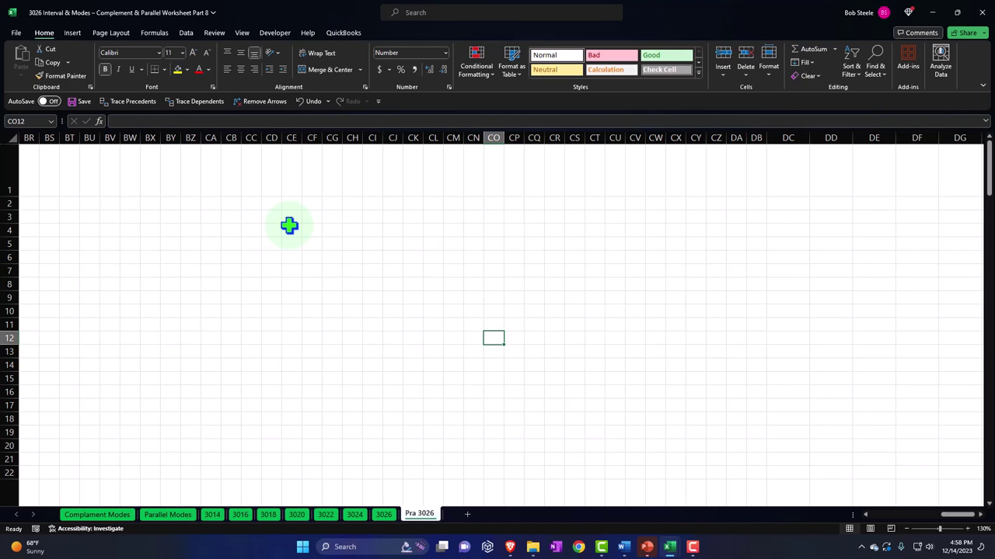
Link CO12 to the 4C label with a cell-reference formula
{"action": "type", "text": "="}
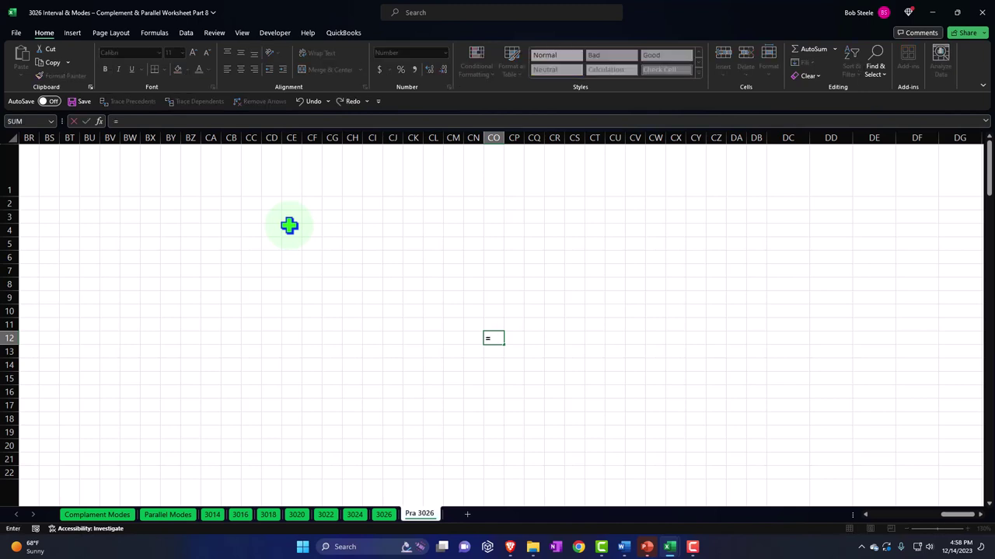
{"action": "key", "text": "Left"}
{"action": "key", "text": "Left"}
{"action": "key", "text": "Left"}
{"action": "key", "text": "Left"}
{"action": "key", "text": "Left"}
{"action": "key", "text": "Left"}
{"action": "key", "text": "Left"}
{"action": "key", "text": "Left"}
{"action": "key", "text": "Left"}
{"action": "key", "text": "Left"}
{"action": "key", "text": "Left"}
{"action": "key", "text": "Left"}
{"action": "key", "text": "Left"}
{"action": "key", "text": "Left"}
{"action": "key", "text": "Left"}
{"action": "key", "text": "Left"}
{"action": "key", "text": "Left"}
{"action": "key", "text": "Left"}
{"action": "key", "text": "Left"}
{"action": "key", "text": "Left"}
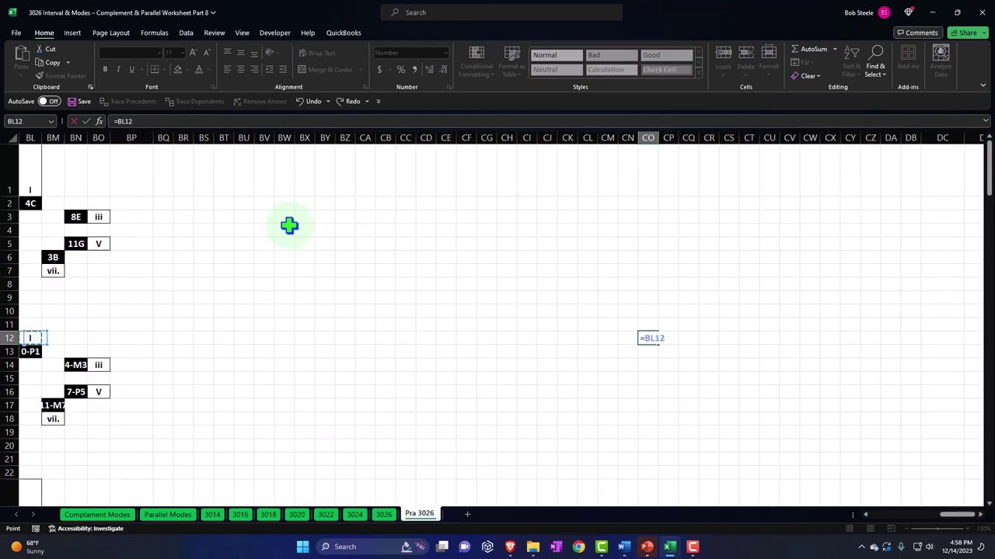
{"action": "key", "text": "Left"}
{"action": "key", "text": "Left"}
{"action": "key", "text": "Left"}
{"action": "key", "text": "Left"}
{"action": "key", "text": "Left"}
{"action": "key", "text": "Left"}
{"action": "key", "text": "Up"}
{"action": "key", "text": "Up"}
{"action": "key", "text": "Up"}
{"action": "key", "text": "Up"}
{"action": "key", "text": "Up"}
{"action": "key", "text": "Up"}
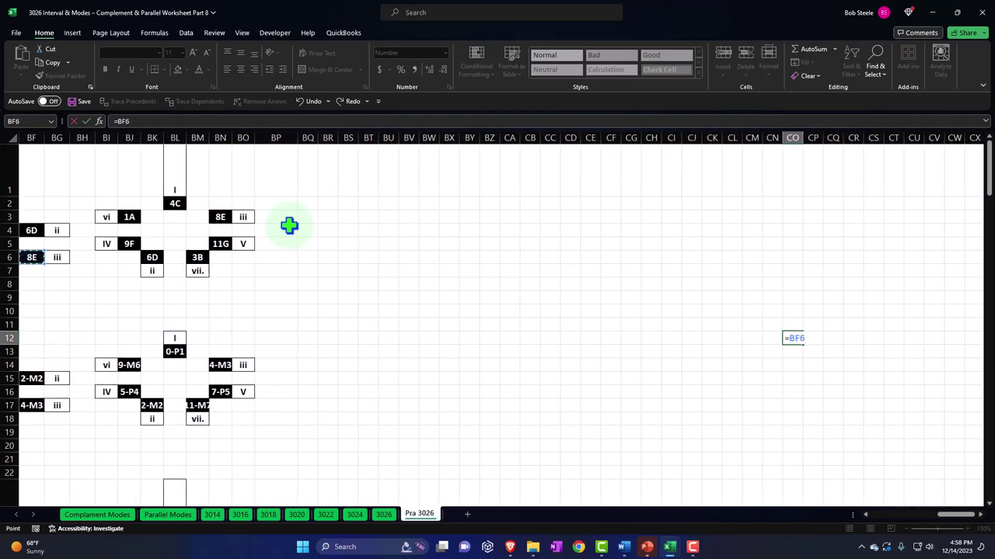
{"action": "key", "text": "Left"}
{"action": "key", "text": "Left"}
{"action": "key", "text": "Up"}
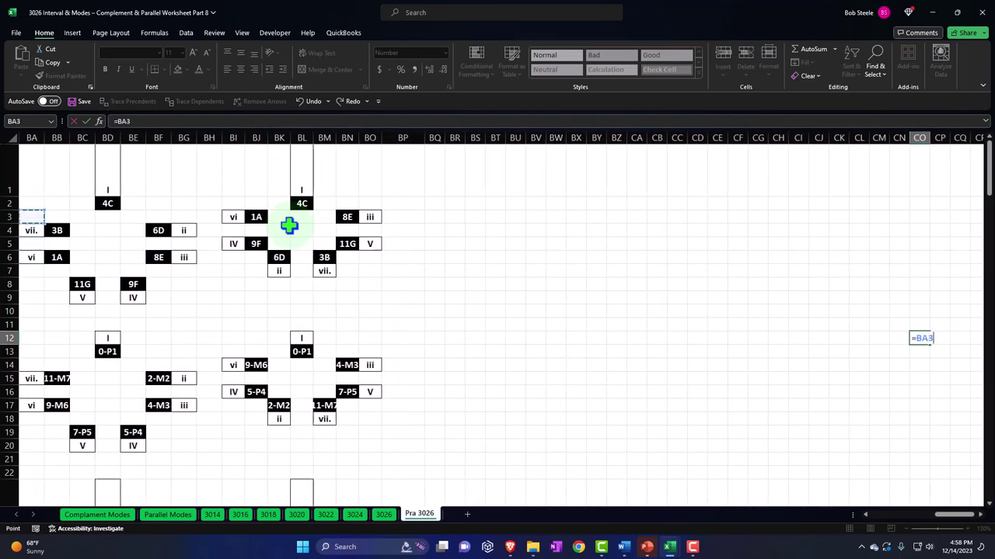
{"action": "key", "text": "Up"}
{"action": "key", "text": "Right"}
{"action": "key", "text": "Right"}
{"action": "key", "text": "Right"}
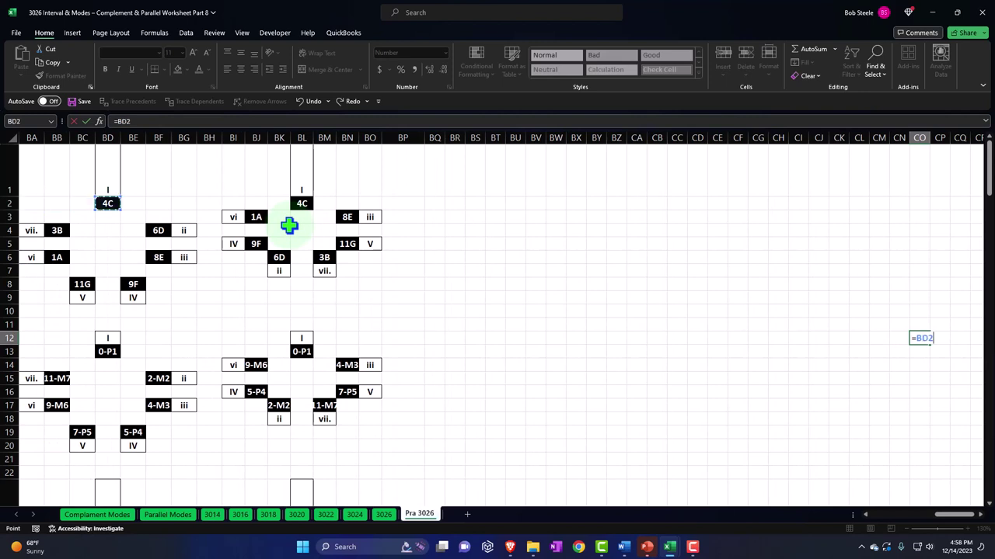
{"action": "key", "text": "Return"}
{"action": "key", "text": "Right"}
{"action": "key", "text": "Right"}
{"action": "key", "text": "Right"}
{"action": "key", "text": "Right"}
{"action": "key", "text": "Right"}
{"action": "key", "text": "Right"}
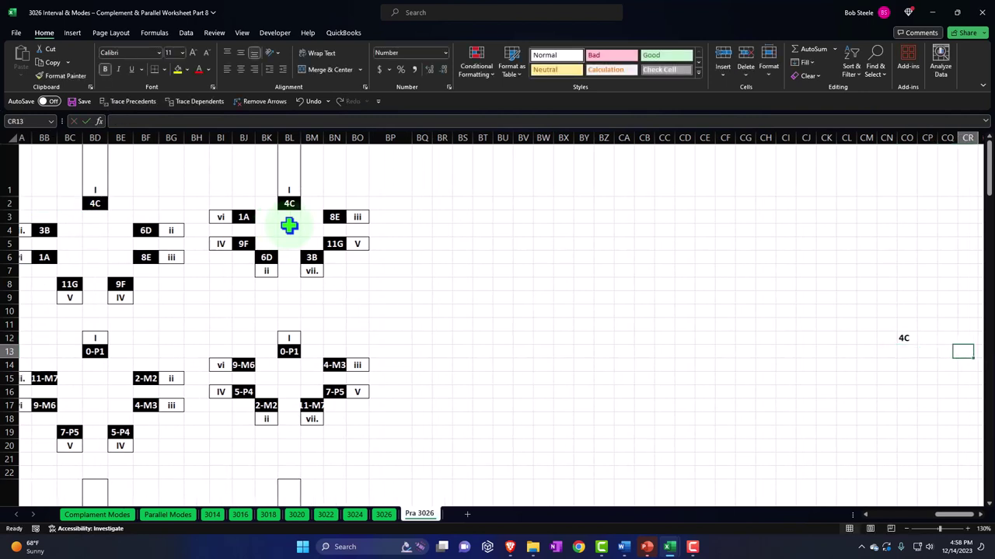
{"action": "key", "text": "Left"}
{"action": "key", "text": "Left"}
{"action": "key", "text": "Left"}
{"action": "key", "text": "Left"}
{"action": "key", "text": "Left"}
{"action": "key", "text": "Left"}
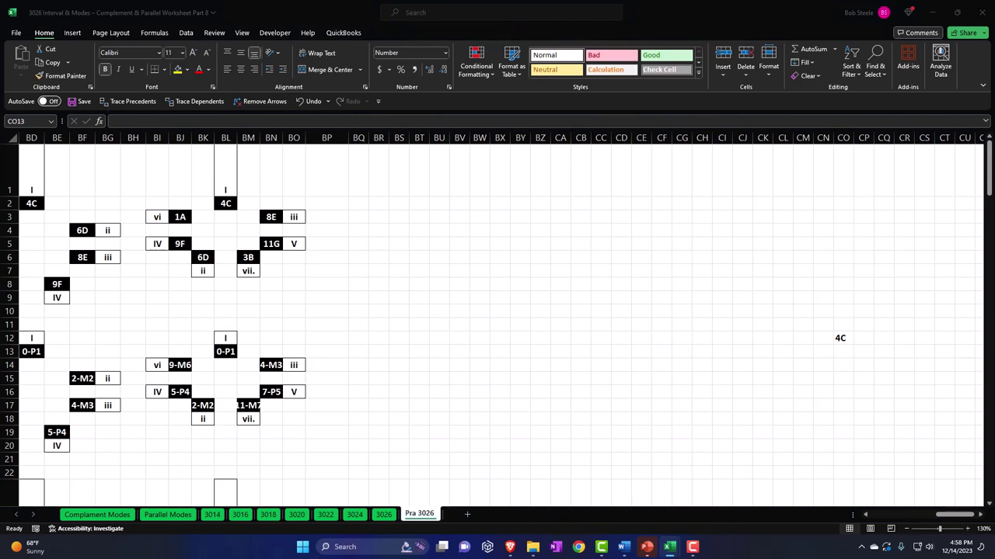
Link CR16 to the 6D label with a cell-reference formula
{"action": "left_click", "coordinate": [845, 354]}
{"action": "key", "text": "Down"}
{"action": "key", "text": "Down"}
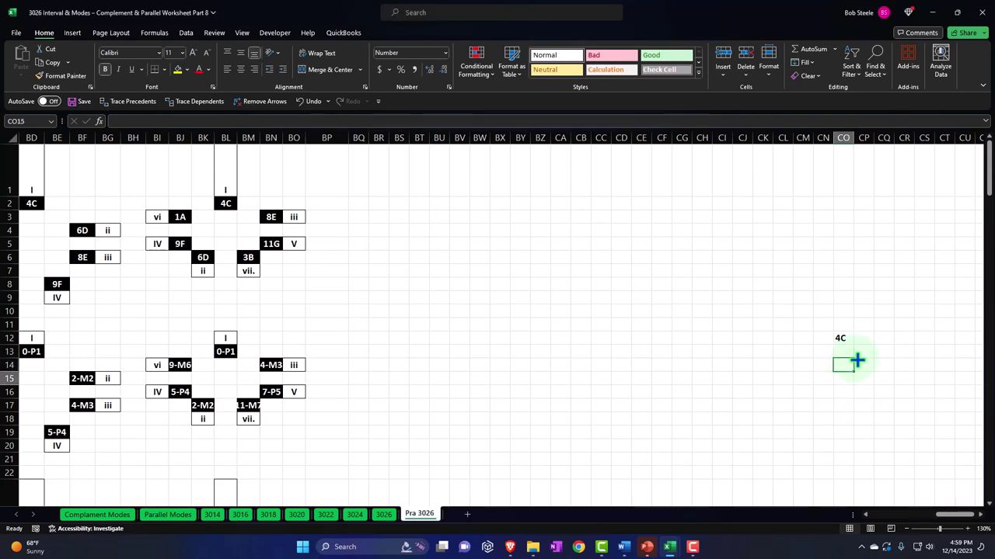
{"action": "key", "text": "Down"}
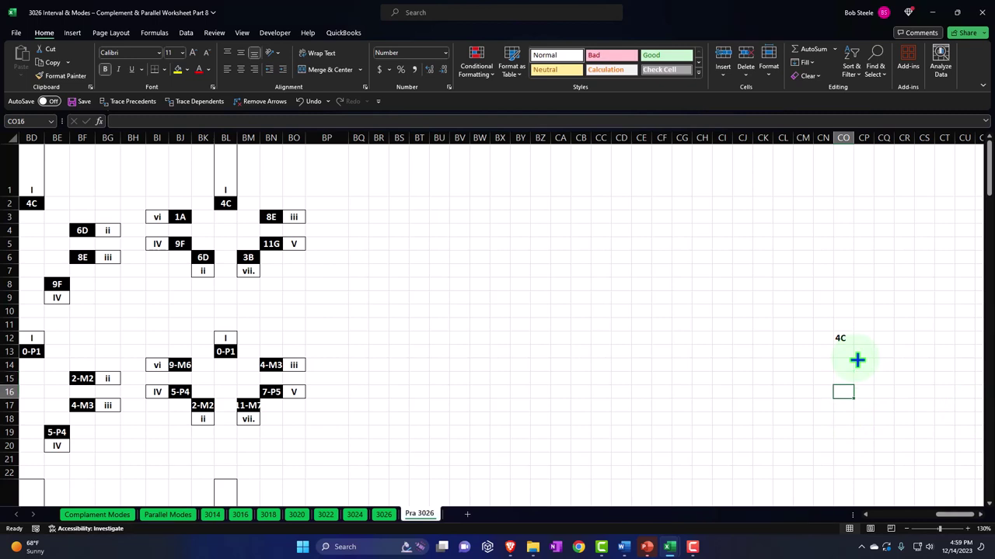
{"action": "key", "text": "Right"}
{"action": "key", "text": "Right"}
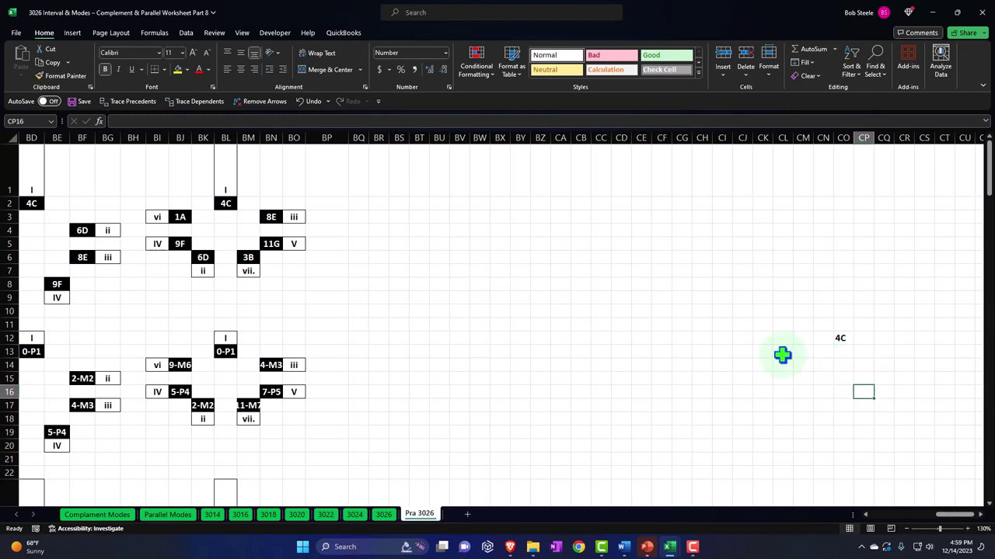
{"action": "key", "text": "Right"}
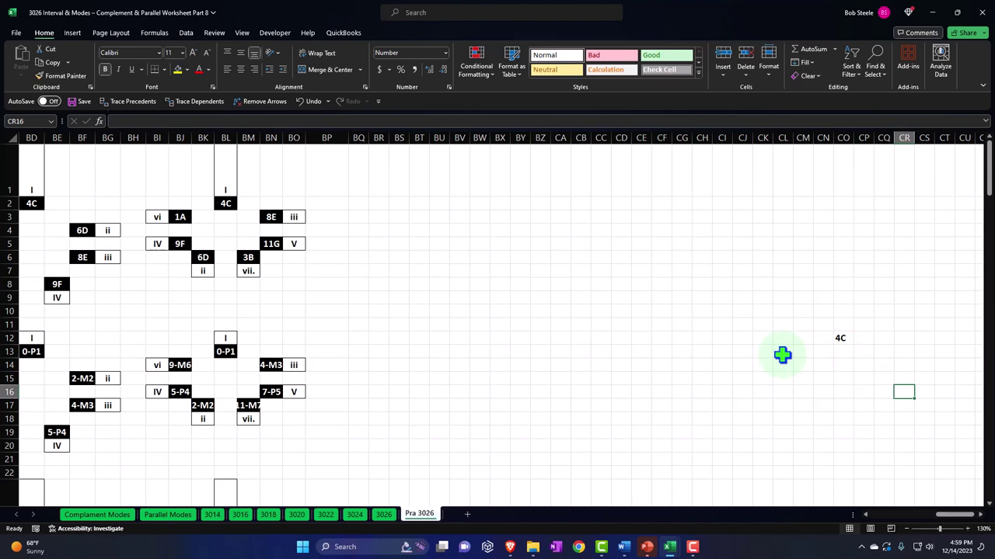
{"action": "type", "text": "="}
{"action": "key", "text": "Left"}
{"action": "key", "text": "Left"}
{"action": "key", "text": "Left"}
{"action": "key", "text": "Left"}
{"action": "key", "text": "Left"}
{"action": "key", "text": "Left"}
{"action": "key", "text": "Left"}
{"action": "key", "text": "Left"}
{"action": "key", "text": "Left"}
{"action": "key", "text": "Left"}
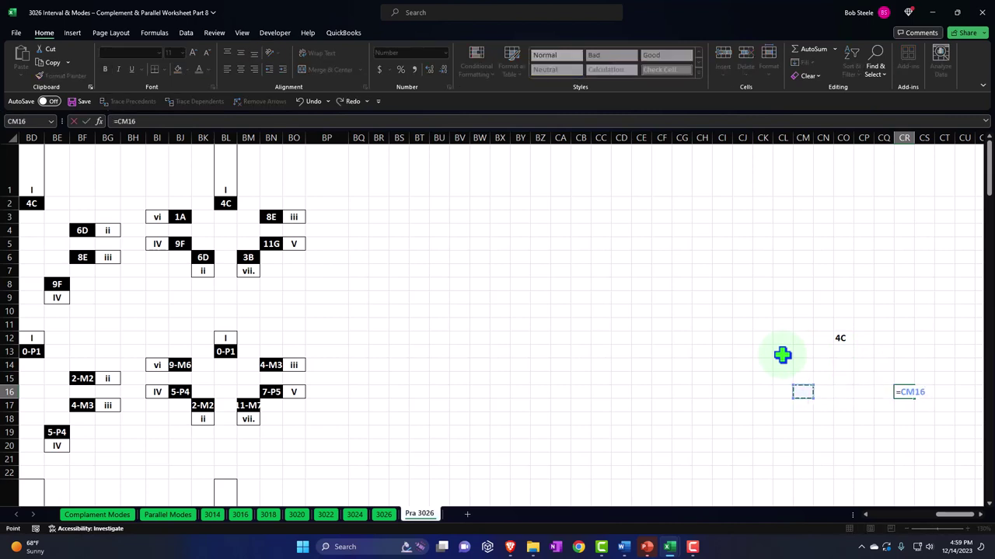
{"action": "key", "text": "Left"}
{"action": "key", "text": "Left"}
{"action": "key", "text": "Left"}
{"action": "key", "text": "Left"}
{"action": "key", "text": "Left"}
{"action": "key", "text": "Left"}
{"action": "key", "text": "Left"}
{"action": "key", "text": "Left"}
{"action": "key", "text": "Left"}
{"action": "key", "text": "Left"}
{"action": "key", "text": "Left"}
{"action": "key", "text": "Left"}
{"action": "key", "text": "Left"}
{"action": "key", "text": "Left"}
{"action": "key", "text": "Left"}
{"action": "key", "text": "Left"}
{"action": "key", "text": "Left"}
{"action": "key", "text": "Left"}
{"action": "key", "text": "Left"}
{"action": "key", "text": "Left"}
{"action": "key", "text": "Up"}
{"action": "key", "text": "Up"}
{"action": "key", "text": "Up"}
{"action": "key", "text": "Up"}
{"action": "key", "text": "Up"}
{"action": "key", "text": "Up"}
{"action": "key", "text": "Up"}
{"action": "key", "text": "Up"}
{"action": "key", "text": "Up"}
{"action": "key", "text": "Up"}
{"action": "key", "text": "Up"}
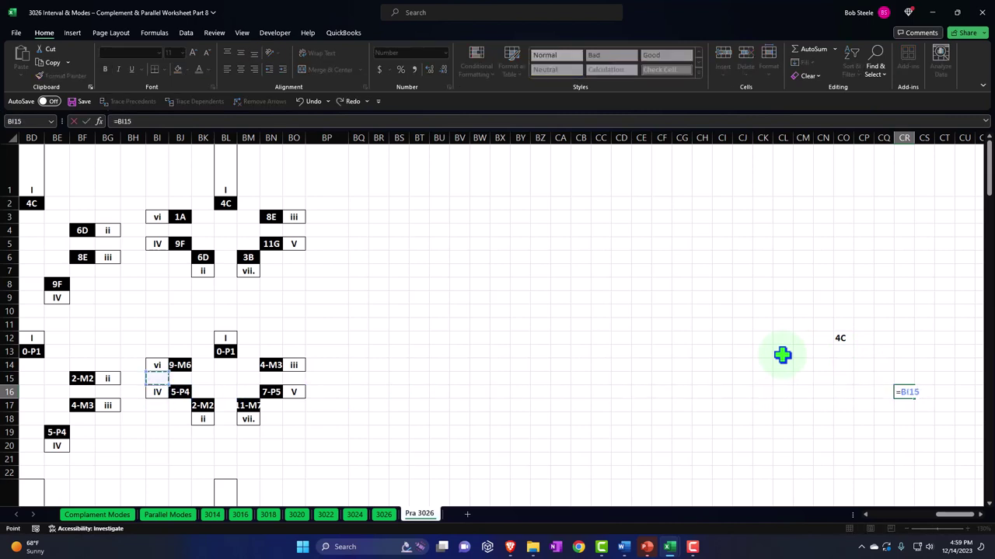
{"action": "key", "text": "Left"}
{"action": "key", "text": "Left"}
{"action": "key", "text": "Left"}
{"action": "key", "text": "Up"}
{"action": "key", "text": "Return"}
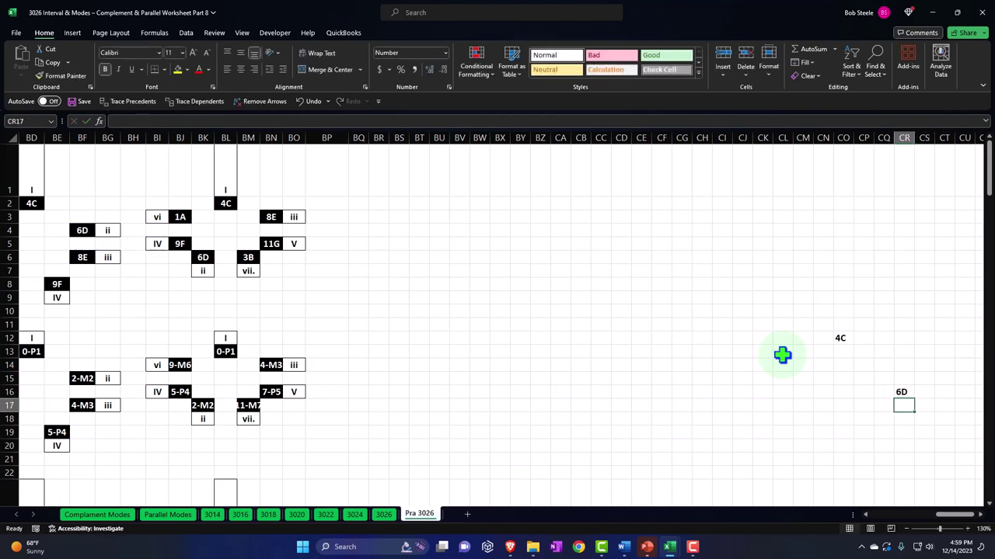
Link CR20 to the 8E label with a cell-reference formula
{"action": "key", "text": "Down"}
{"action": "key", "text": "Down"}
{"action": "key", "text": "Down"}
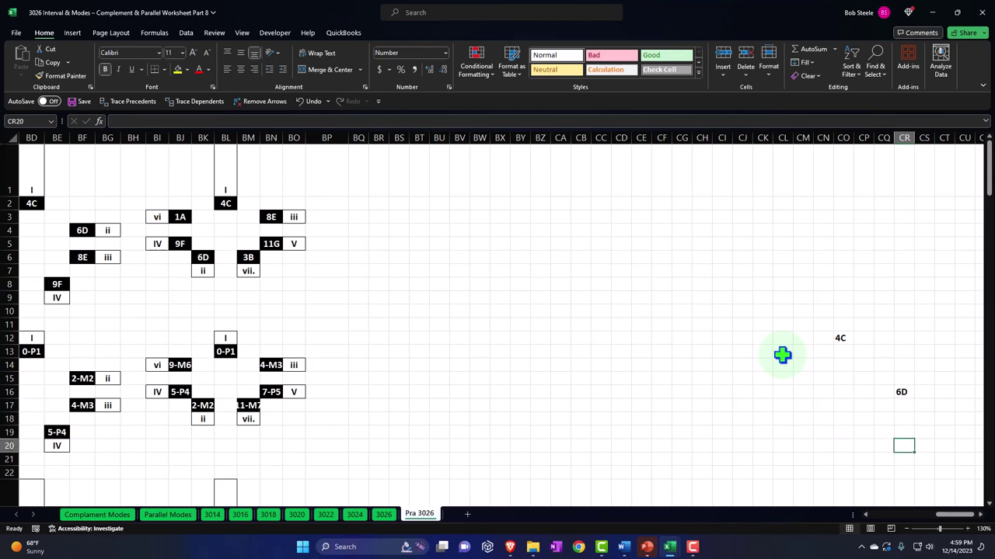
{"action": "type", "text": "="}
{"action": "key", "text": "Left"}
{"action": "key", "text": "Left"}
{"action": "key", "text": "Left"}
{"action": "key", "text": "Left"}
{"action": "key", "text": "Left"}
{"action": "key", "text": "Left"}
{"action": "key", "text": "Left"}
{"action": "key", "text": "Left"}
{"action": "key", "text": "Left"}
{"action": "key", "text": "Left"}
{"action": "key", "text": "Left"}
{"action": "key", "text": "Left"}
{"action": "key", "text": "Left"}
{"action": "key", "text": "Left"}
{"action": "key", "text": "Left"}
{"action": "key", "text": "Left"}
{"action": "key", "text": "Left"}
{"action": "key", "text": "Left"}
{"action": "key", "text": "Left"}
{"action": "key", "text": "Left"}
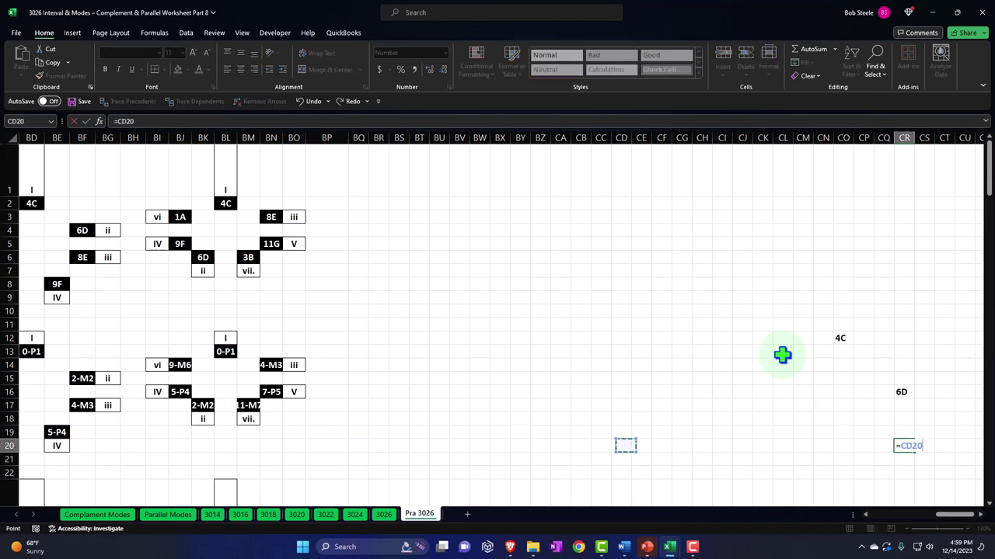
{"action": "key", "text": "Up"}
{"action": "key", "text": "Up"}
{"action": "key", "text": "Up"}
{"action": "key", "text": "Up"}
{"action": "key", "text": "Up"}
{"action": "key", "text": "Up"}
{"action": "key", "text": "Left"}
{"action": "key", "text": "Left"}
{"action": "key", "text": "Left"}
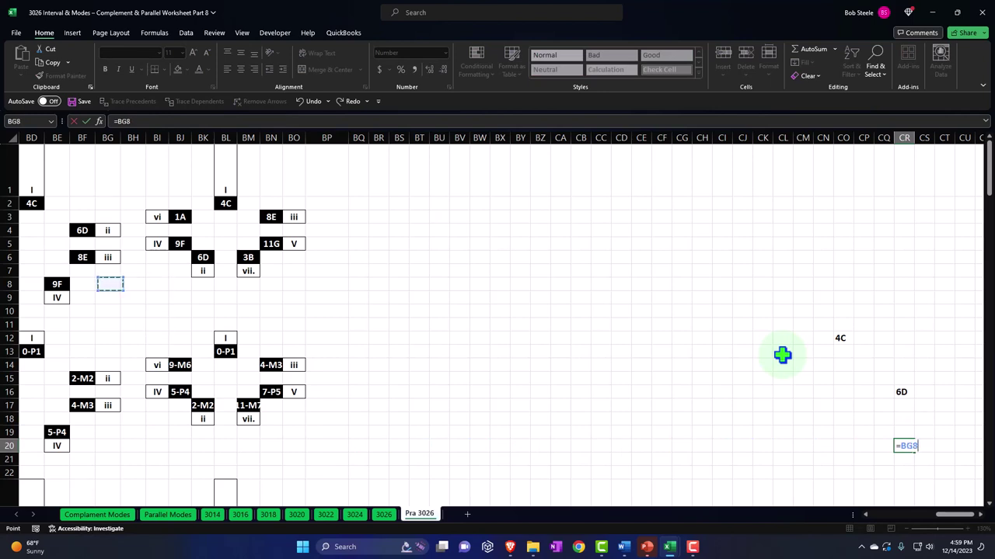
{"action": "key", "text": "Return"}
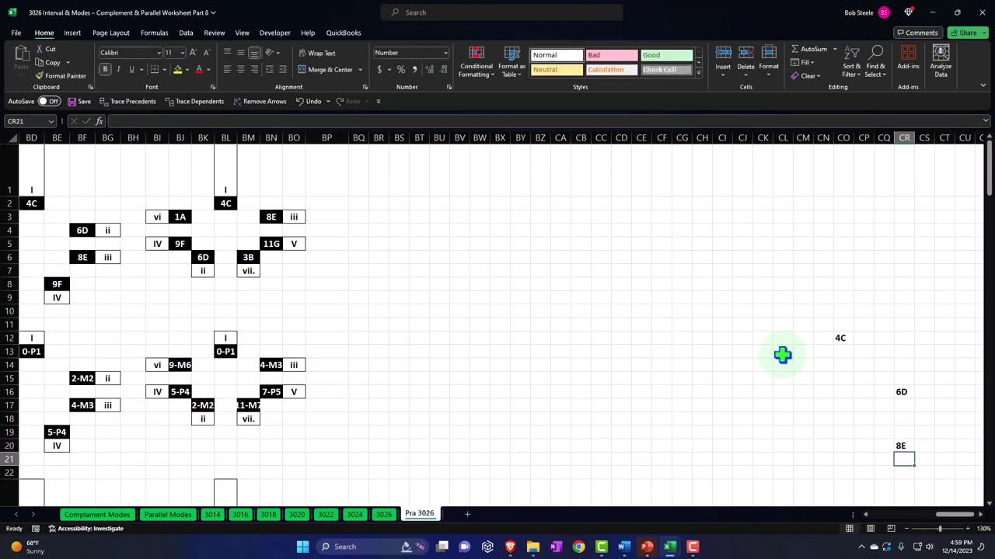
Link CQ24 to the 9F label with a cell-reference formula
{"action": "key", "text": "Down"}
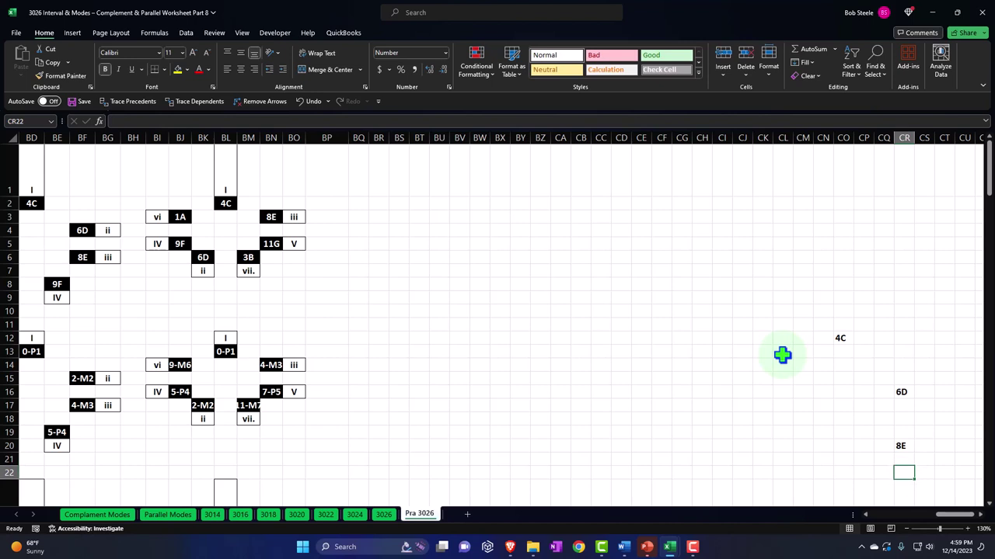
{"action": "key", "text": "Down"}
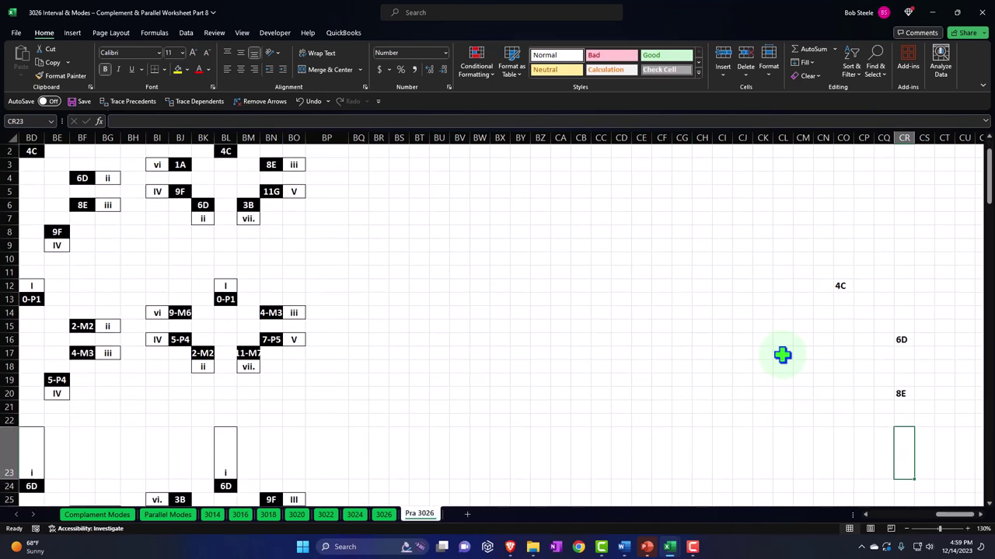
{"action": "key", "text": "Down"}
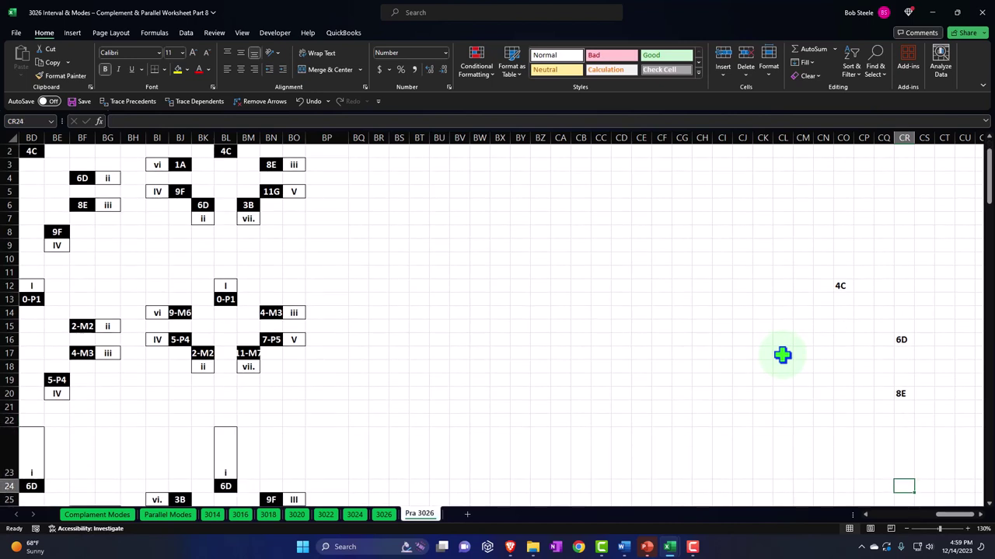
{"action": "key", "text": "Left"}
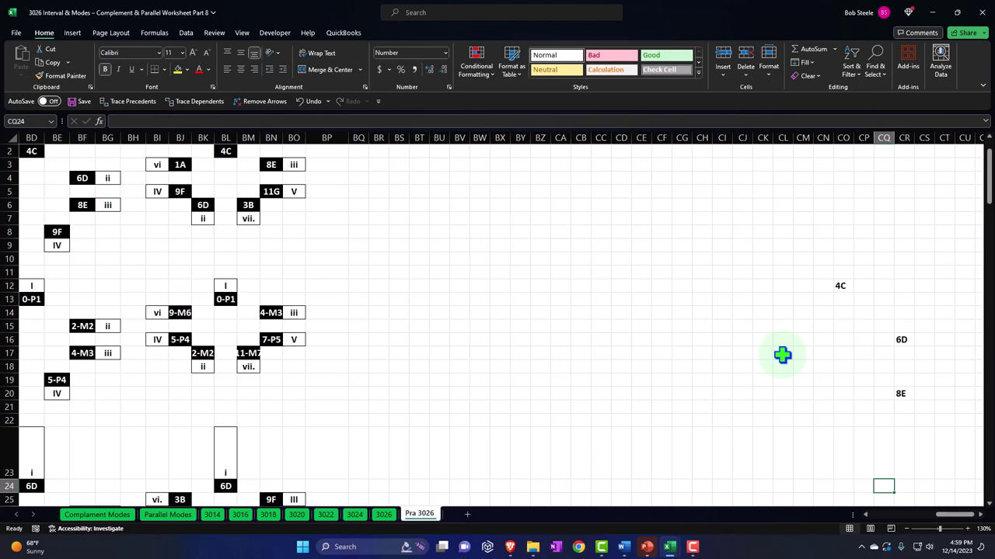
{"action": "type", "text": "="}
{"action": "key", "text": "Left"}
{"action": "key", "text": "Left"}
{"action": "key", "text": "Left"}
{"action": "key", "text": "Left"}
{"action": "key", "text": "Left"}
{"action": "key", "text": "Left"}
{"action": "key", "text": "Left"}
{"action": "key", "text": "Left"}
{"action": "key", "text": "Left"}
{"action": "key", "text": "Left"}
{"action": "key", "text": "Left"}
{"action": "key", "text": "Left"}
{"action": "key", "text": "Left"}
{"action": "key", "text": "Left"}
{"action": "key", "text": "Left"}
{"action": "key", "text": "Left"}
{"action": "key", "text": "Left"}
{"action": "key", "text": "Left"}
{"action": "key", "text": "Left"}
{"action": "key", "text": "Left"}
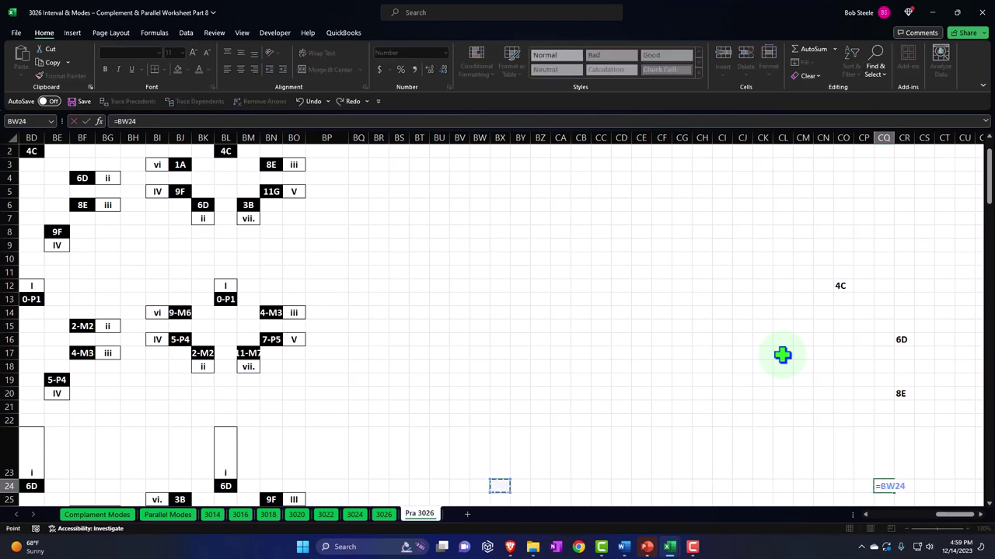
{"action": "key", "text": "Up"}
{"action": "key", "text": "Up"}
{"action": "key", "text": "Up"}
{"action": "key", "text": "Up"}
{"action": "key", "text": "Up"}
{"action": "key", "text": "Up"}
{"action": "key", "text": "Up"}
{"action": "key", "text": "Up"}
{"action": "key", "text": "Up"}
{"action": "key", "text": "Up"}
{"action": "key", "text": "Up"}
{"action": "key", "text": "Up"}
{"action": "key", "text": "Up"}
{"action": "key", "text": "Up"}
{"action": "key", "text": "Left"}
{"action": "key", "text": "Left"}
{"action": "key", "text": "Left"}
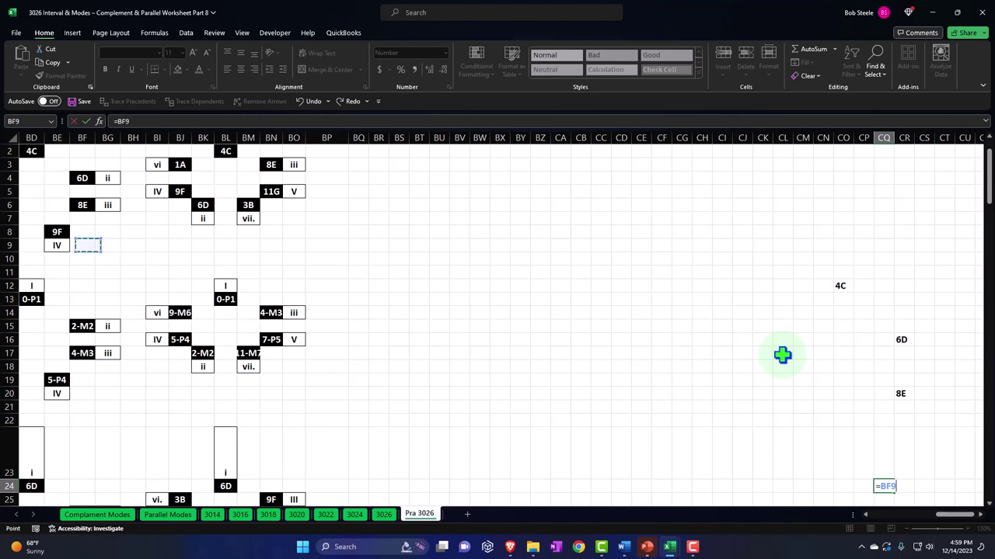
{"action": "key", "text": "Return"}
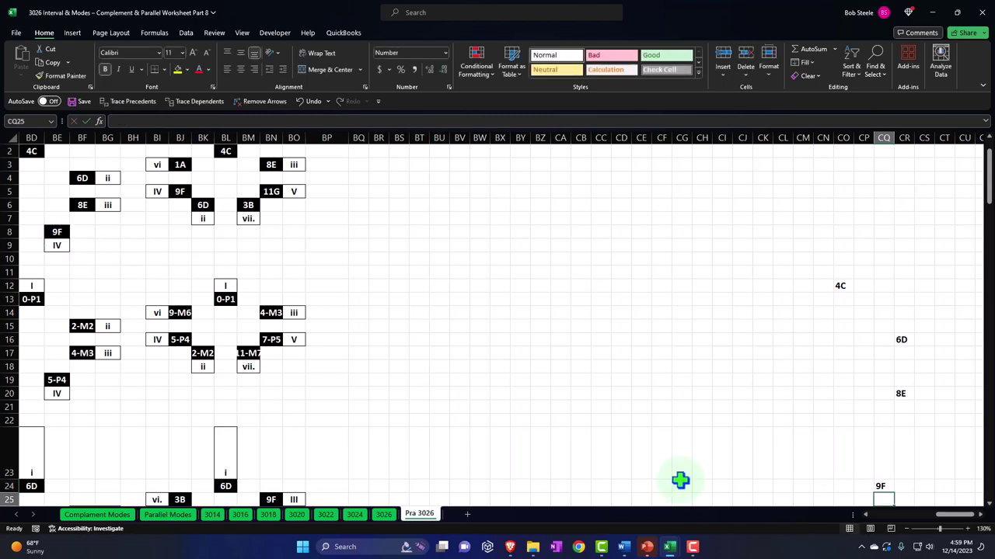
Return row 23 to normal height and link the 11G entry to its chart cell
{"action": "left_click_drag", "start_coordinate": [11, 480], "coordinate": [9, 440]}
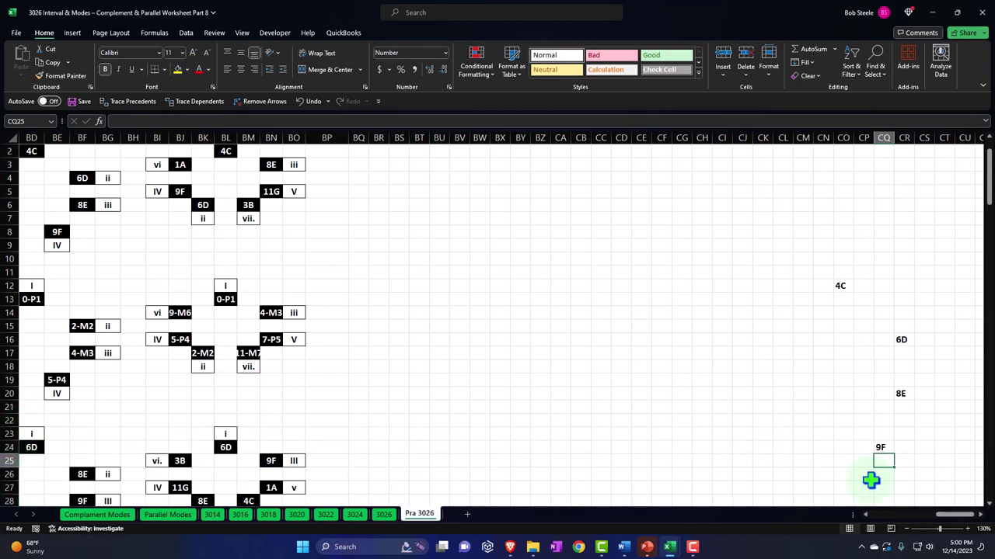
{"action": "left_click", "coordinate": [883, 448]}
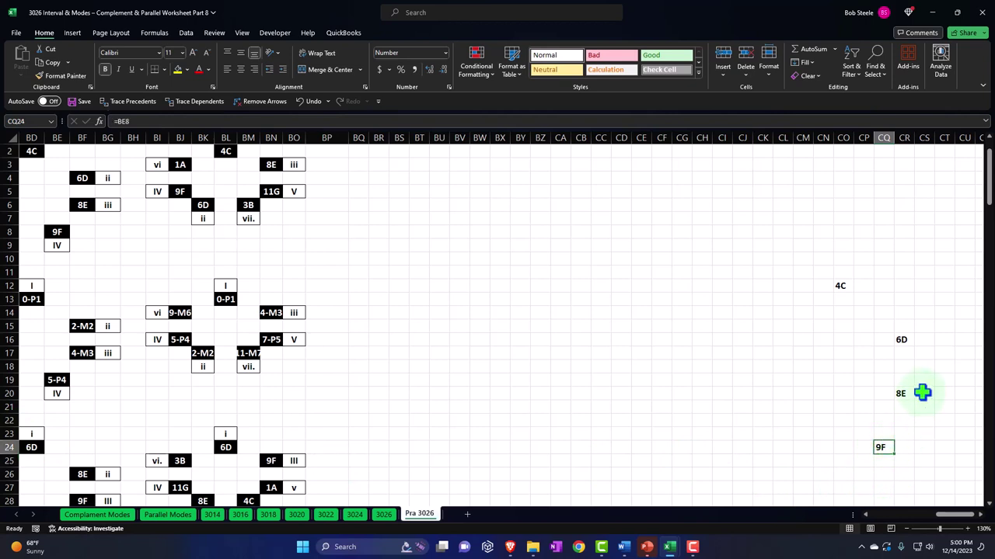
{"action": "key", "text": "Left"}
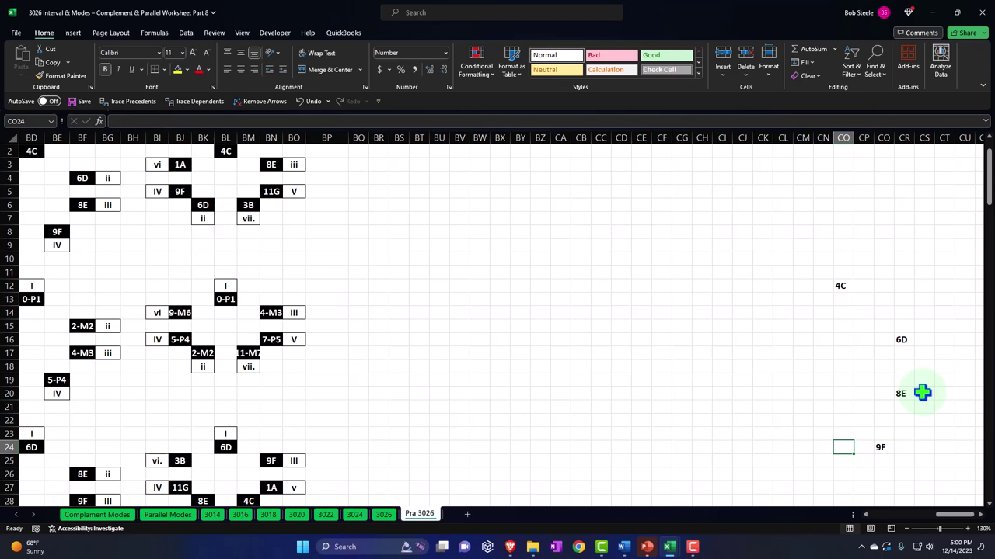
{"action": "key", "text": "Left"}
{"action": "type", "text": "="}
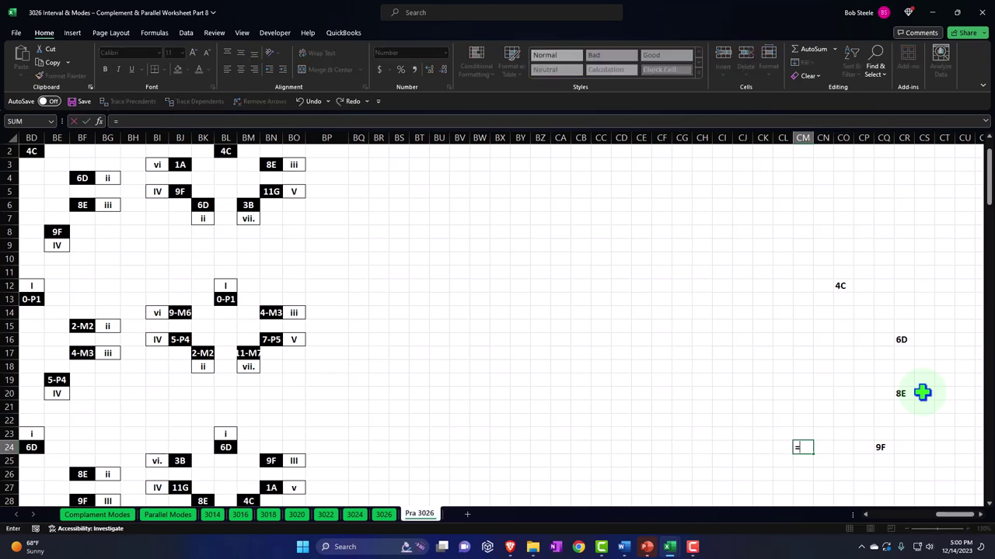
{"action": "key", "text": "Up"}
{"action": "key", "text": "Up"}
{"action": "key", "text": "Up"}
{"action": "key", "text": "Up"}
{"action": "key", "text": "Up"}
{"action": "key", "text": "Up"}
{"action": "key", "text": "Up"}
{"action": "key", "text": "Up"}
{"action": "key", "text": "Up"}
{"action": "key", "text": "Up"}
{"action": "key", "text": "Up"}
{"action": "key", "text": "Up"}
{"action": "key", "text": "Up"}
{"action": "key", "text": "Up"}
{"action": "key", "text": "Up"}
{"action": "key", "text": "Left"}
{"action": "key", "text": "Left"}
{"action": "key", "text": "Left"}
{"action": "key", "text": "Left"}
{"action": "key", "text": "Left"}
{"action": "key", "text": "Left"}
{"action": "key", "text": "Left"}
{"action": "key", "text": "Left"}
{"action": "key", "text": "Left"}
{"action": "key", "text": "Left"}
{"action": "key", "text": "Left"}
{"action": "key", "text": "Left"}
{"action": "key", "text": "Left"}
{"action": "key", "text": "Left"}
{"action": "key", "text": "Left"}
{"action": "key", "text": "Left"}
{"action": "key", "text": "Left"}
{"action": "key", "text": "Left"}
{"action": "key", "text": "Left"}
{"action": "key", "text": "Left"}
{"action": "key", "text": "Left"}
{"action": "key", "text": "Return"}
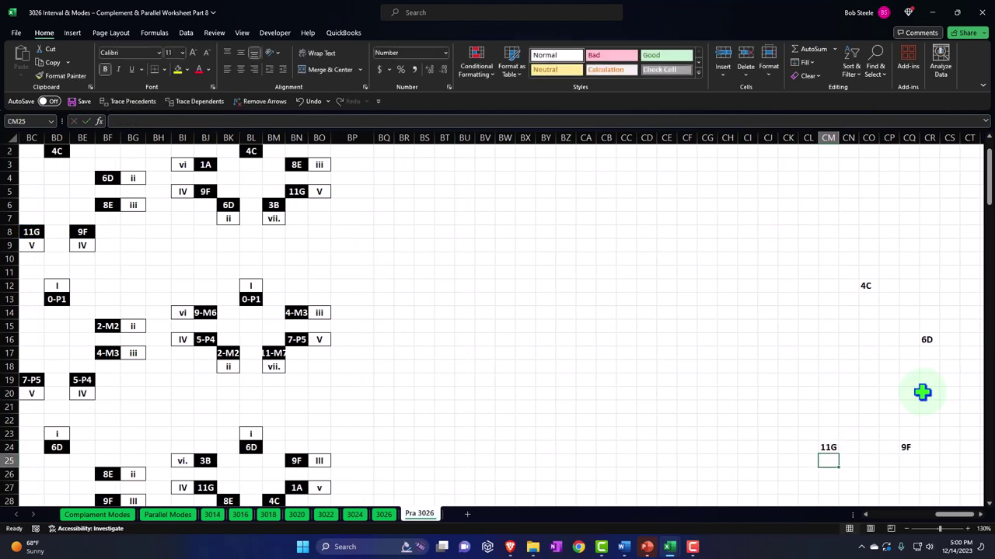
Enter a formula in CL20 referencing BB6 so it shows 1A
{"action": "key", "text": "Up"}
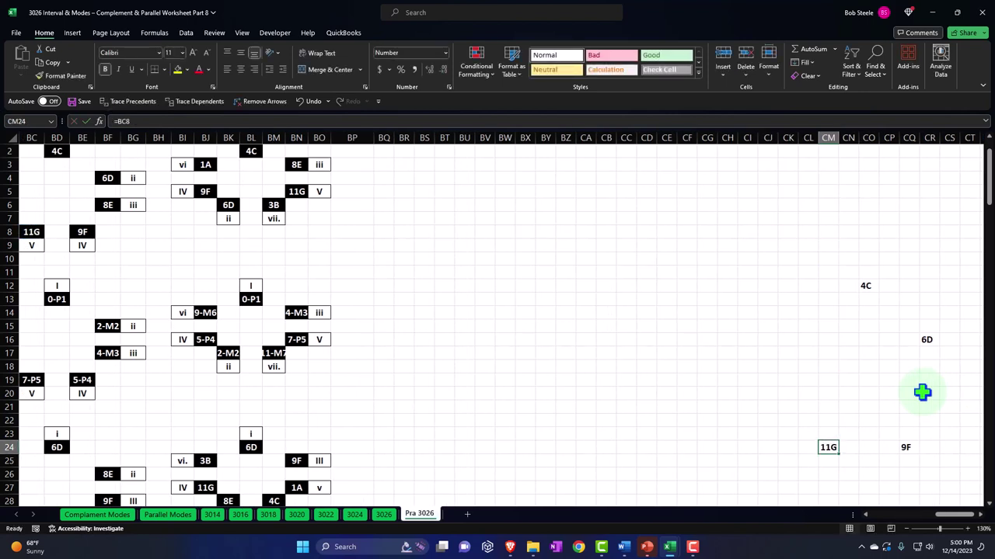
{"action": "key", "text": "Left"}
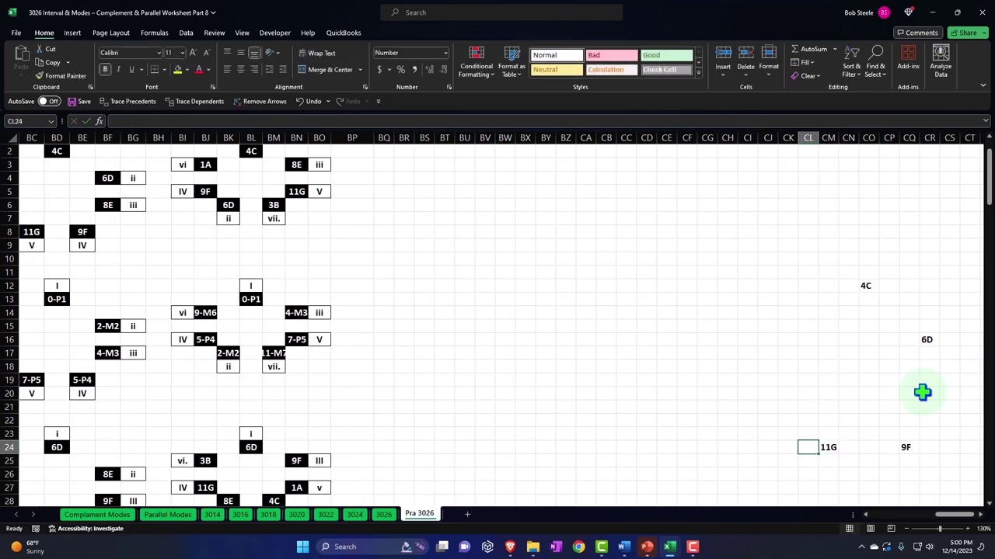
{"action": "key", "text": "Up"}
{"action": "key", "text": "Up"}
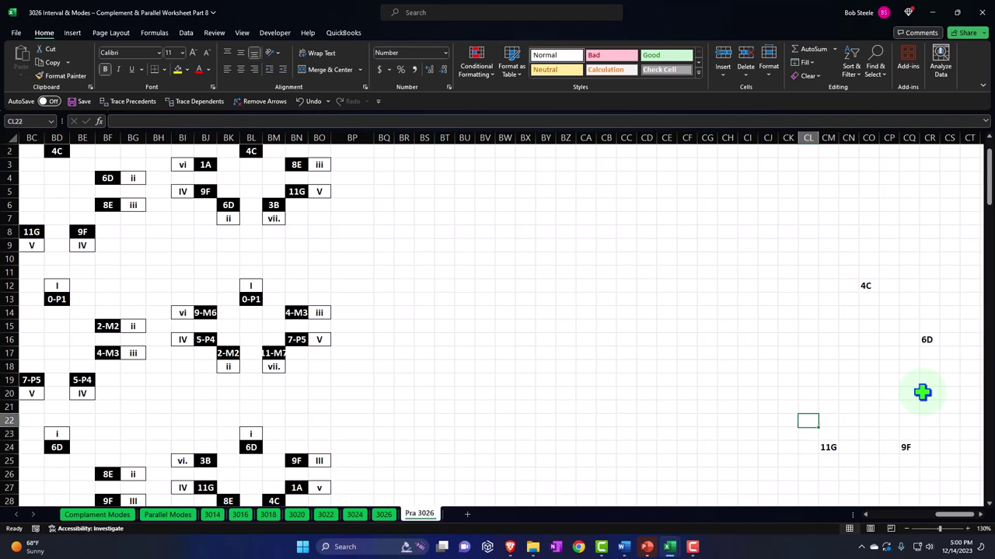
{"action": "key", "text": "Up"}
{"action": "key", "text": "Up"}
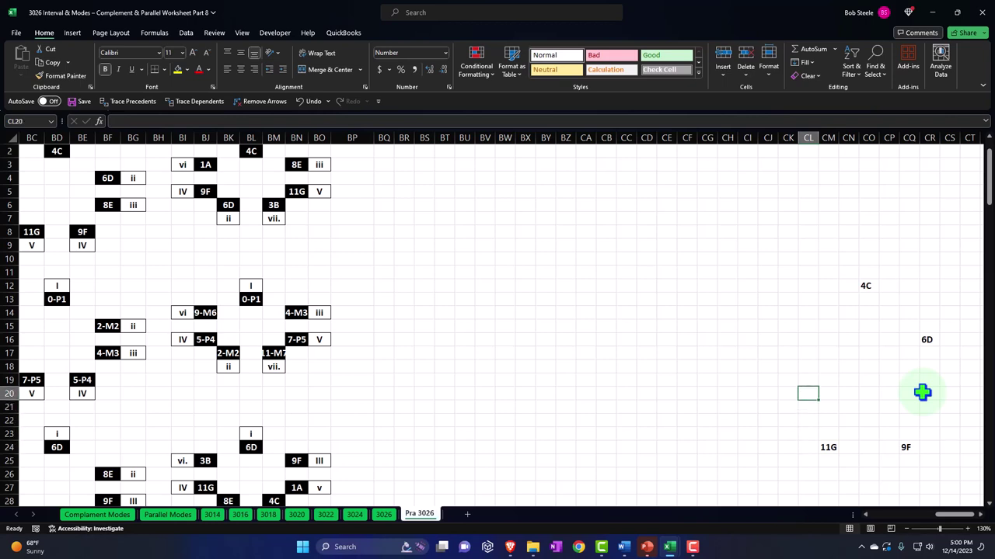
{"action": "type", "text": "="}
{"action": "key", "text": "Left"}
{"action": "key", "text": "Left"}
{"action": "key", "text": "Left"}
{"action": "key", "text": "Left"}
{"action": "key", "text": "Left"}
{"action": "key", "text": "Left"}
{"action": "key", "text": "Left"}
{"action": "key", "text": "Left"}
{"action": "key", "text": "Left"}
{"action": "key", "text": "Left"}
{"action": "key", "text": "Left"}
{"action": "key", "text": "Left"}
{"action": "key", "text": "Left"}
{"action": "key", "text": "Left"}
{"action": "key", "text": "Left"}
{"action": "key", "text": "Left"}
{"action": "key", "text": "Left"}
{"action": "key", "text": "Left"}
{"action": "key", "text": "Left"}
{"action": "key", "text": "Left"}
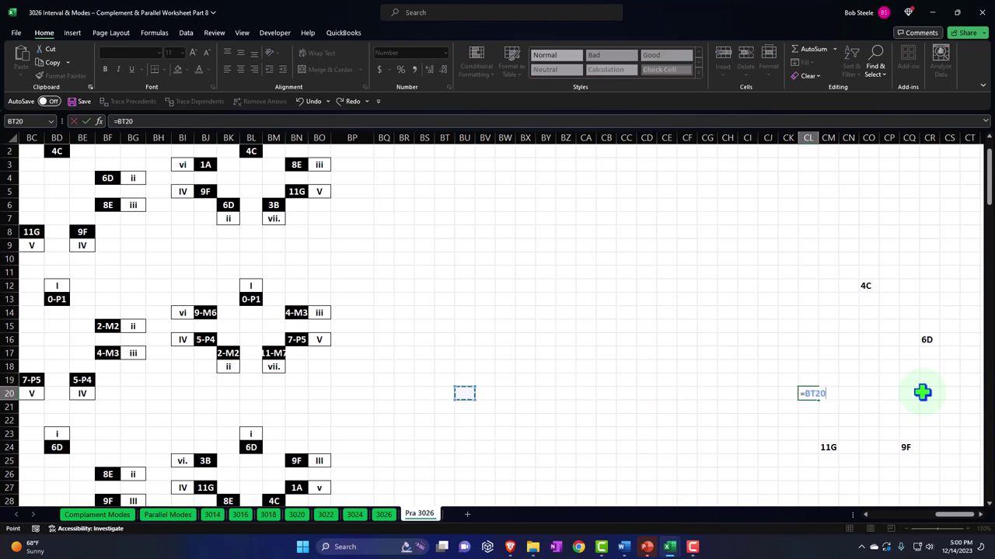
{"action": "key", "text": "Up"}
{"action": "key", "text": "Up"}
{"action": "key", "text": "Up"}
{"action": "key", "text": "Up"}
{"action": "key", "text": "Up"}
{"action": "key", "text": "Up"}
{"action": "key", "text": "Up"}
{"action": "key", "text": "Up"}
{"action": "key", "text": "Up"}
Enter a formula in CL16 referencing BB4 so it shows 3B
{"action": "key", "text": "Up"}
{"action": "key", "text": "Up"}
{"action": "key", "text": "Up"}
{"action": "key", "text": "Up"}
{"action": "key", "text": "Up"}
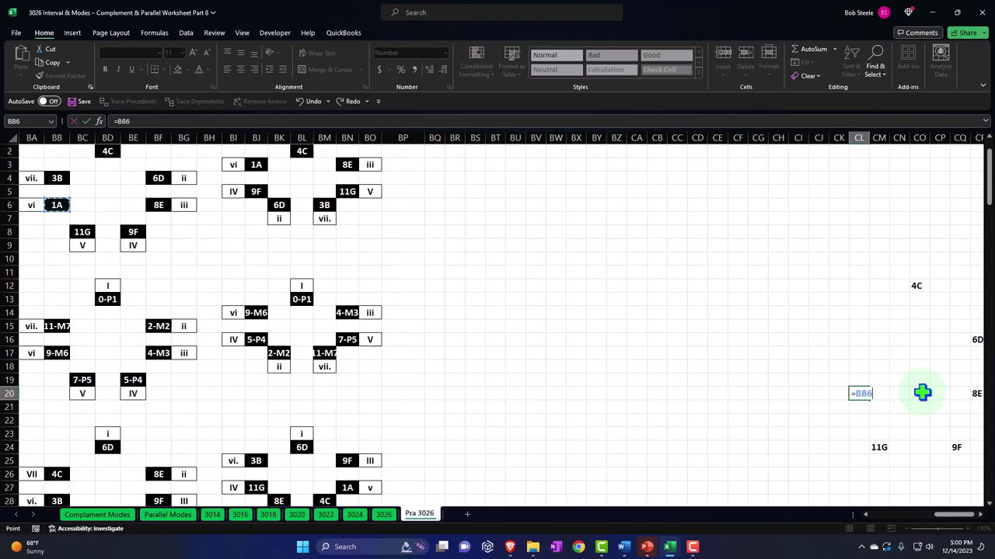
{"action": "key", "text": "Right"}
{"action": "key", "text": "Return"}
{"action": "key", "text": "Up"}
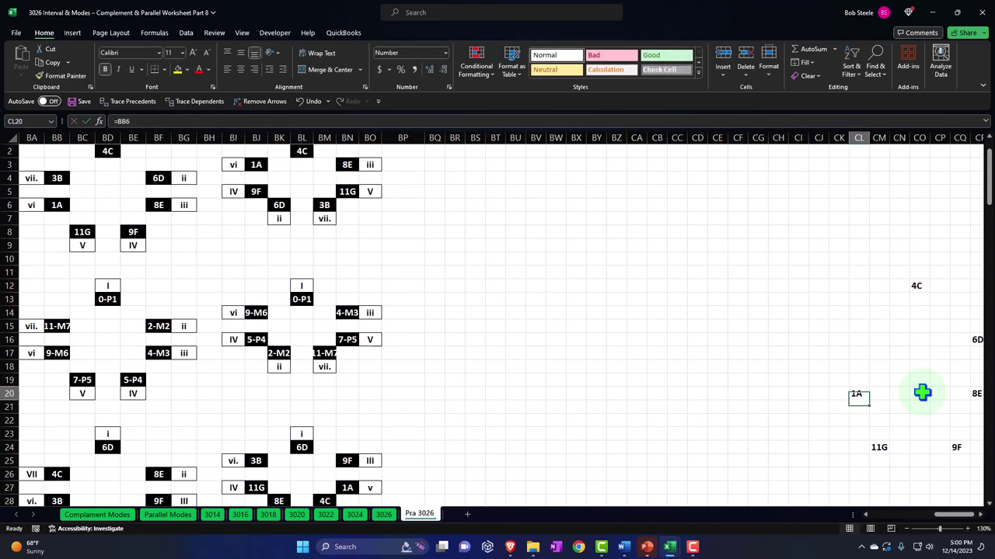
{"action": "key", "text": "Up"}
{"action": "key", "text": "Up"}
{"action": "key", "text": "Up"}
{"action": "key", "text": "Up"}
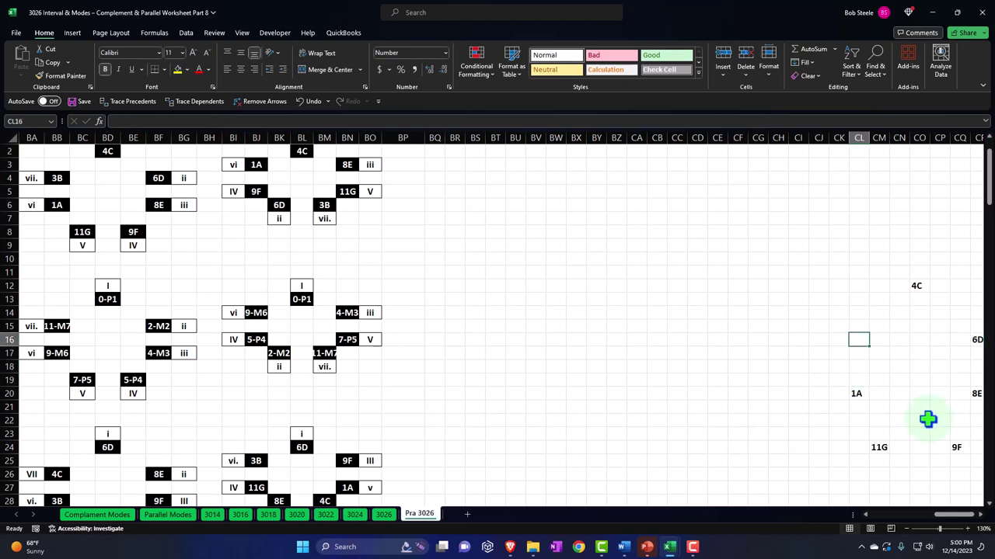
{"action": "type", "text": "="}
{"action": "key", "text": "Left"}
{"action": "key", "text": "Left"}
{"action": "key", "text": "Left"}
{"action": "key", "text": "Left"}
{"action": "key", "text": "Left"}
{"action": "key", "text": "Left"}
{"action": "key", "text": "Left"}
{"action": "key", "text": "Left"}
{"action": "key", "text": "Left"}
{"action": "key", "text": "Left"}
{"action": "key", "text": "Left"}
{"action": "key", "text": "Left"}
{"action": "key", "text": "Left"}
{"action": "key", "text": "Left"}
{"action": "key", "text": "Left"}
{"action": "key", "text": "Left"}
{"action": "key", "text": "Left"}
{"action": "key", "text": "Left"}
{"action": "key", "text": "Left"}
{"action": "key", "text": "Left"}
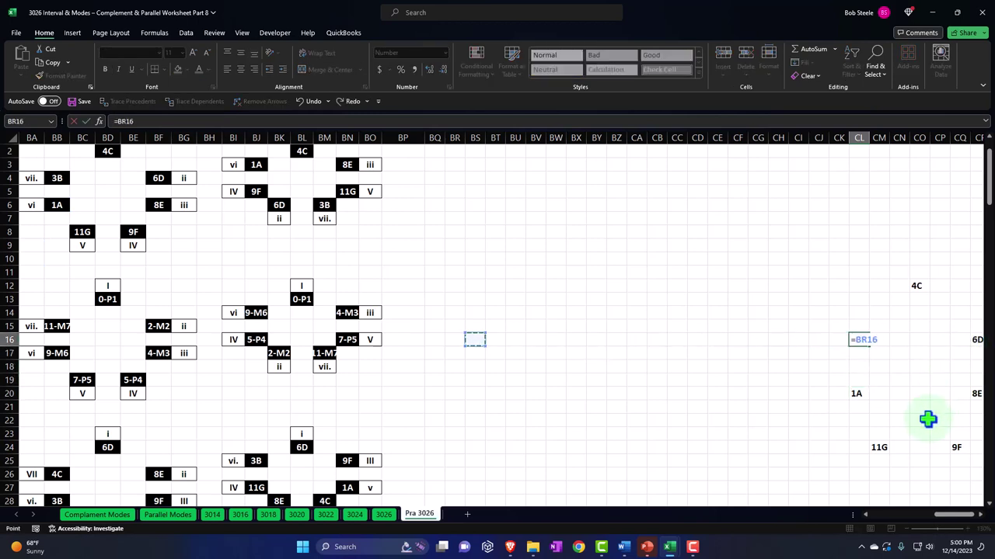
{"action": "key", "text": "Left"}
{"action": "key", "text": "Left"}
{"action": "key", "text": "Left"}
{"action": "key", "text": "Left"}
{"action": "key", "text": "Left"}
{"action": "key", "text": "Left"}
{"action": "key", "text": "Up"}
{"action": "key", "text": "Up"}
{"action": "key", "text": "Up"}
{"action": "key", "text": "Up"}
{"action": "key", "text": "Up"}
{"action": "key", "text": "Up"}
{"action": "key", "text": "Up"}
{"action": "key", "text": "Up"}
{"action": "key", "text": "Up"}
{"action": "key", "text": "Up"}
{"action": "key", "text": "Left"}
{"action": "key", "text": "Left"}
{"action": "key", "text": "Left"}
{"action": "key", "text": "Left"}
{"action": "key", "text": "Left"}
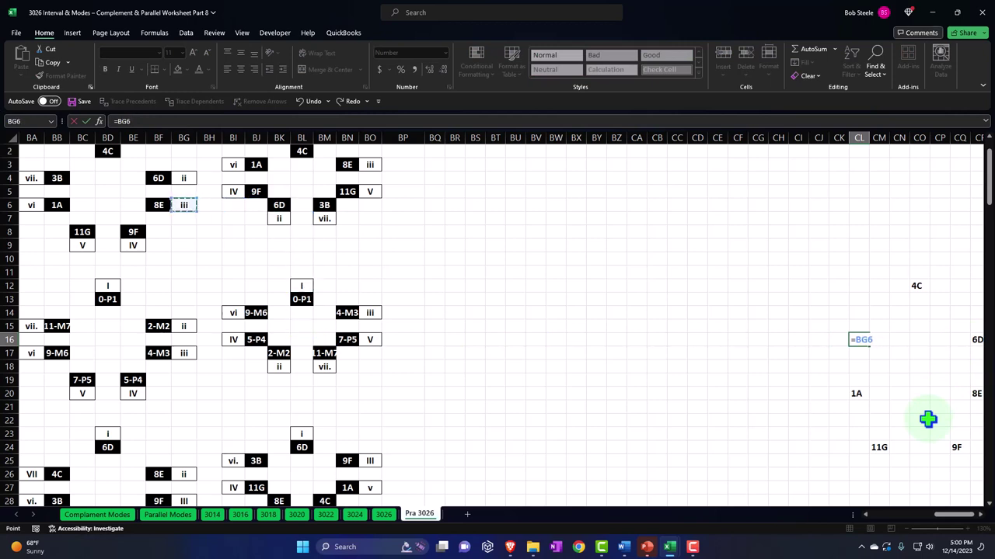
{"action": "key", "text": "Left"}
{"action": "key", "text": "Left"}
{"action": "key", "text": "Left"}
{"action": "key", "text": "Return"}
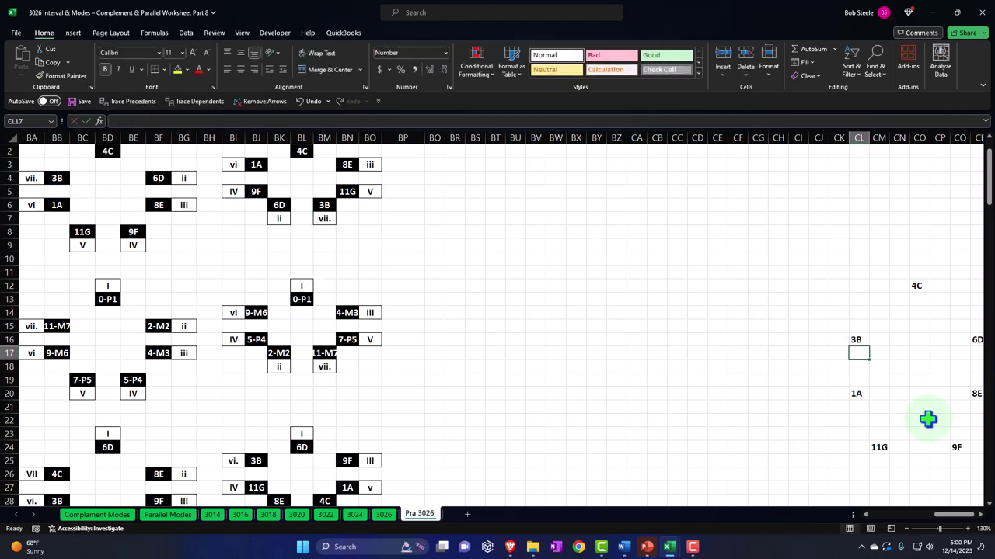
Select the first chord-wheel block BB2:BE9, then return to the new wheel near 4C
{"action": "left_click_drag", "start_coordinate": [58, 153], "coordinate": [149, 238]}
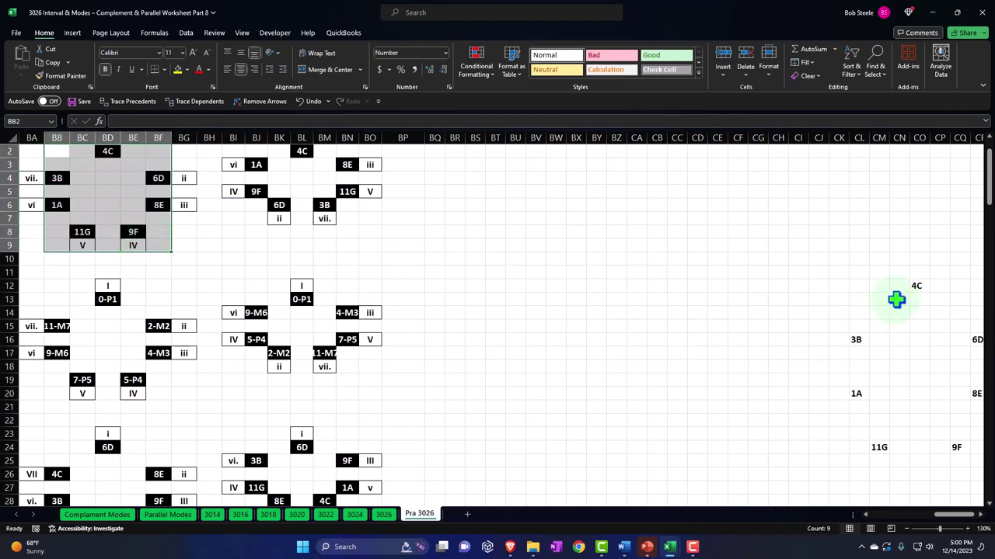
{"action": "left_click", "coordinate": [913, 287]}
{"action": "key", "text": "Right"}
{"action": "key", "text": "Right"}
{"action": "key", "text": "Right"}
{"action": "key", "text": "Right"}
{"action": "key", "text": "Right"}
{"action": "key", "text": "Right"}
{"action": "key", "text": "Right"}
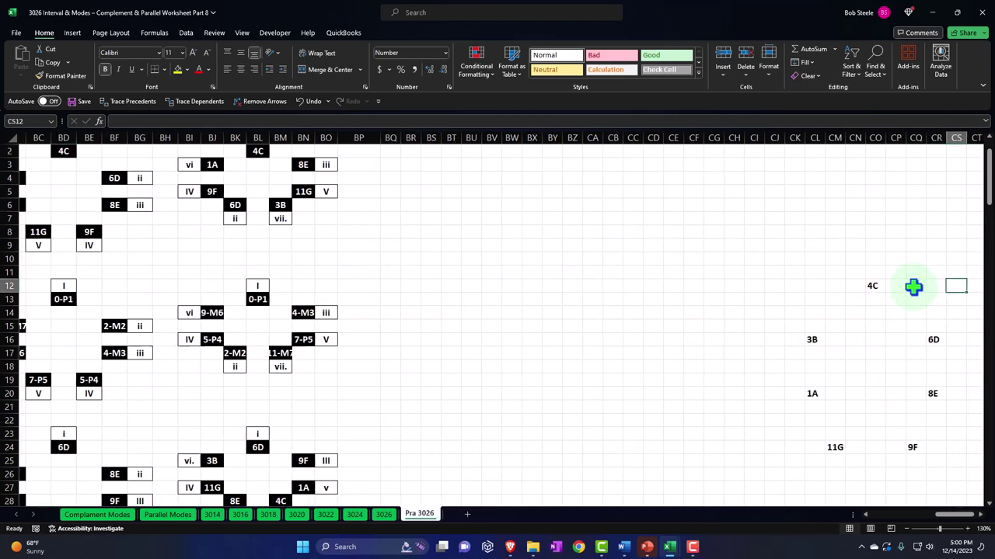
{"action": "key", "text": "Right"}
{"action": "key", "text": "Right"}
{"action": "key", "text": "Right"}
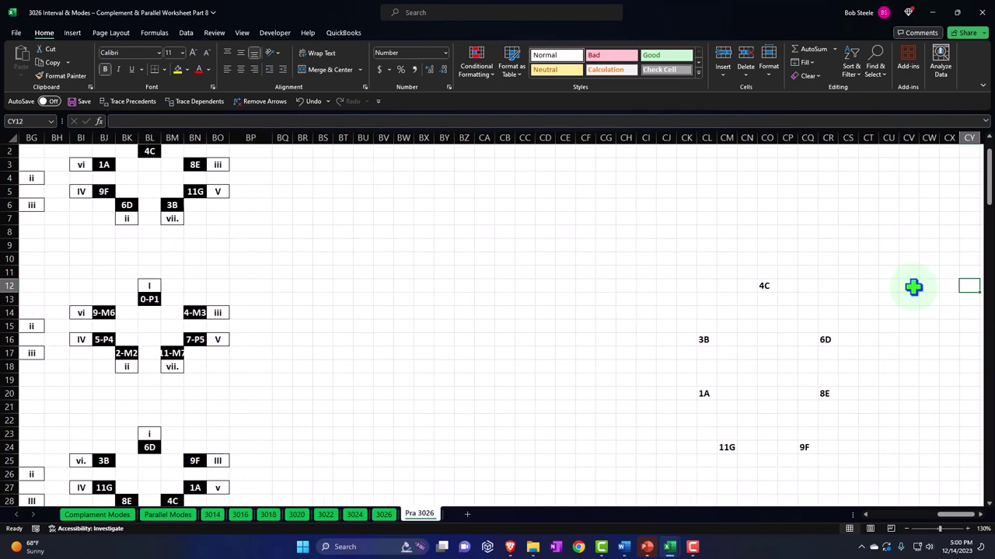
{"action": "key", "text": "Right"}
{"action": "key", "text": "Right"}
{"action": "key", "text": "Right"}
{"action": "key", "text": "Right"}
{"action": "key", "text": "Right"}
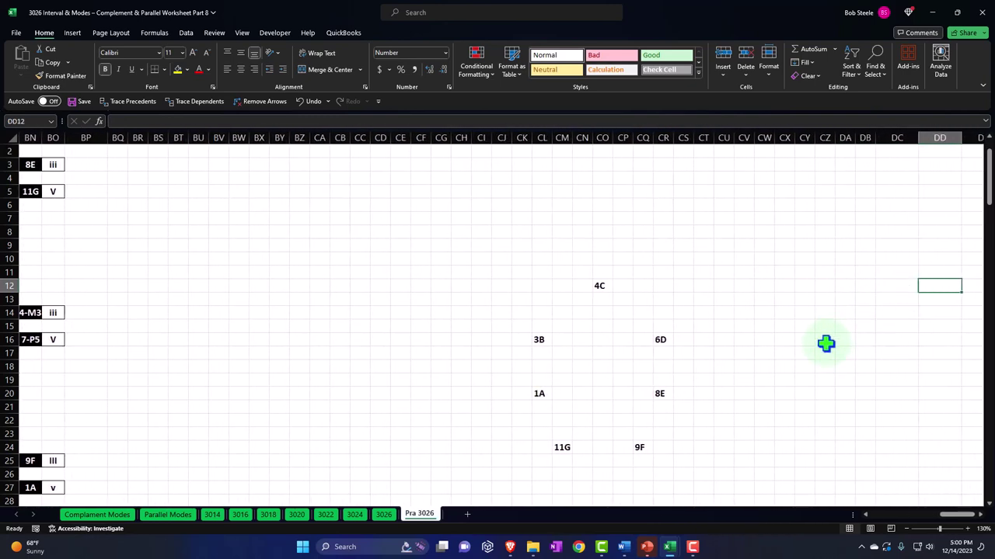
{"action": "scroll", "coordinate": [824, 344], "scroll_direction": "down", "scroll_amount": 2}
{"action": "scroll", "coordinate": [793, 360], "scroll_direction": "up", "scroll_amount": 2, "text": "ctrl"}
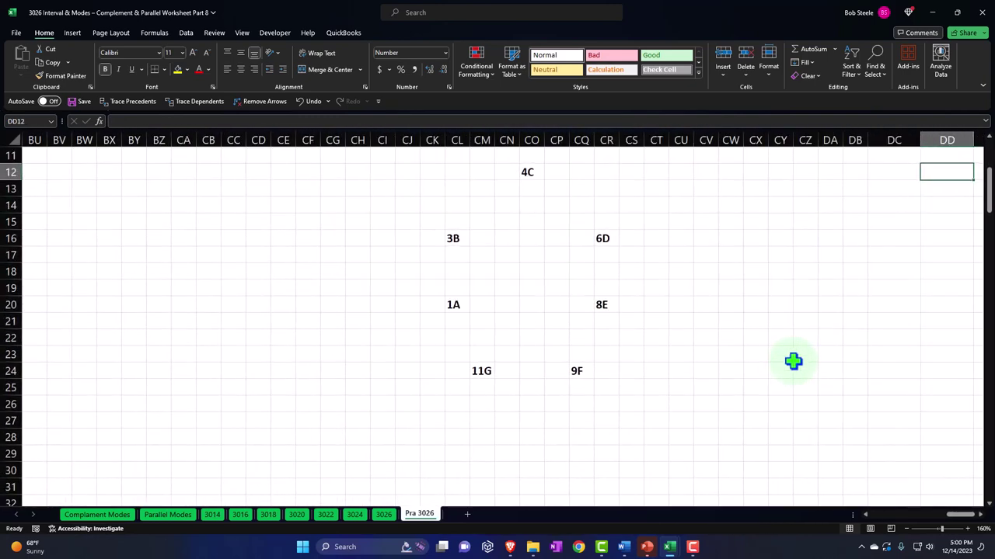
{"action": "scroll", "coordinate": [789, 362], "scroll_direction": "up", "scroll_amount": 1, "text": "ctrl"}
{"action": "scroll", "coordinate": [679, 384], "scroll_direction": "up", "scroll_amount": 1}
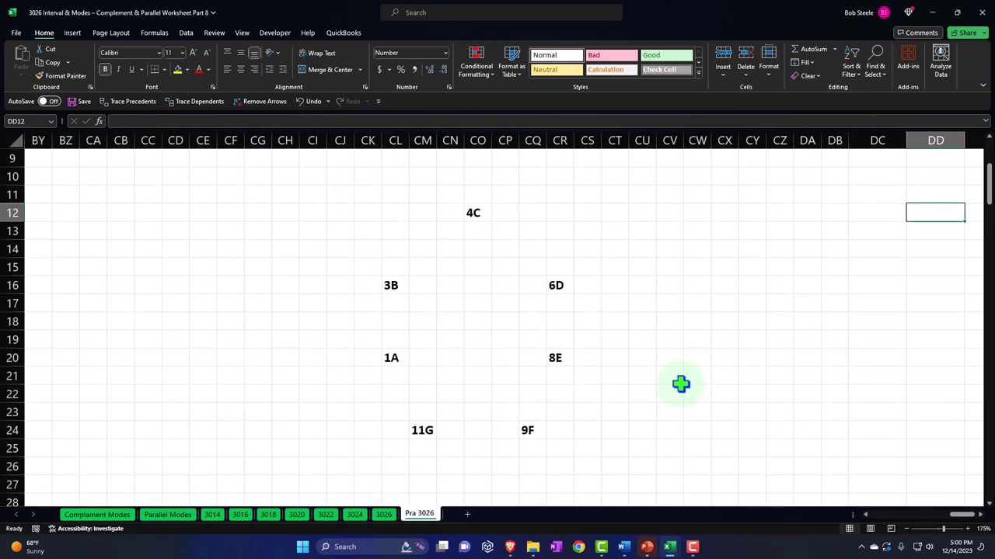
Link CO11 above 4C to BL12 so it shows the I label
{"action": "left_click", "coordinate": [475, 194]}
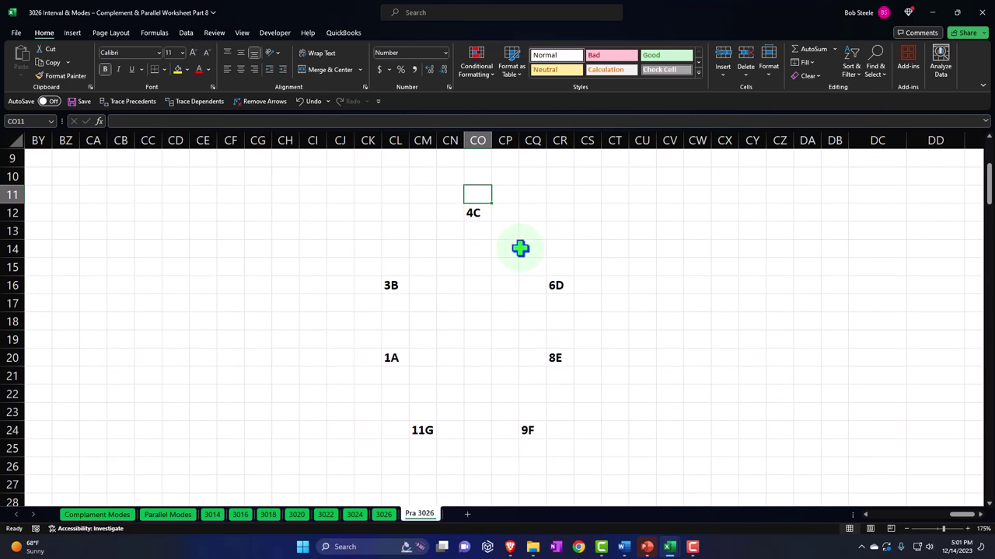
{"action": "type", "text": "="}
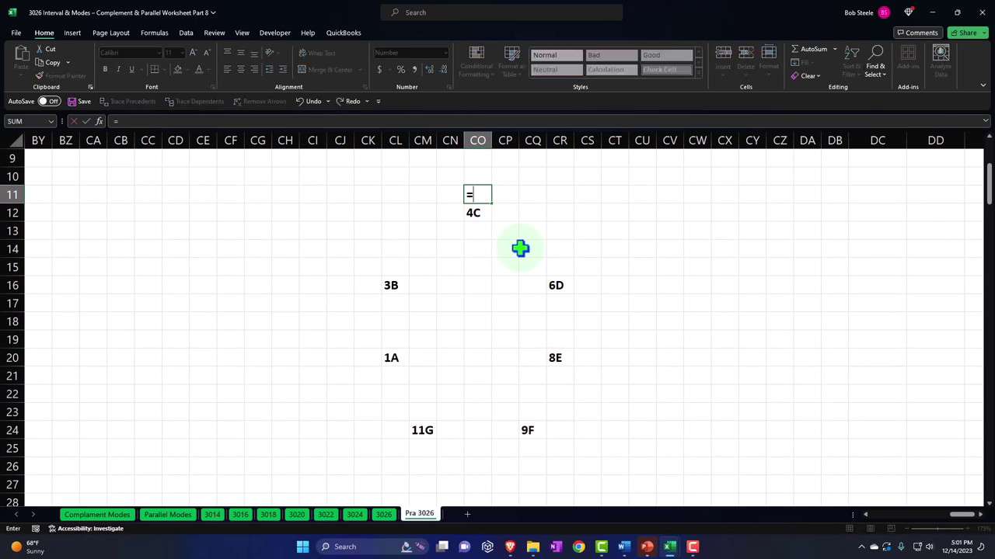
{"action": "key", "text": "Left"}
{"action": "key", "text": "Left"}
{"action": "key", "text": "Left"}
{"action": "key", "text": "Left"}
{"action": "key", "text": "Left"}
{"action": "key", "text": "Left"}
{"action": "key", "text": "Left"}
{"action": "key", "text": "Left"}
{"action": "key", "text": "Left"}
{"action": "key", "text": "Left"}
{"action": "key", "text": "Left"}
{"action": "key", "text": "Left"}
{"action": "key", "text": "Left"}
{"action": "key", "text": "Left"}
{"action": "key", "text": "Left"}
{"action": "key", "text": "Left"}
{"action": "key", "text": "Left"}
{"action": "key", "text": "Left"}
{"action": "key", "text": "Left"}
{"action": "key", "text": "Left"}
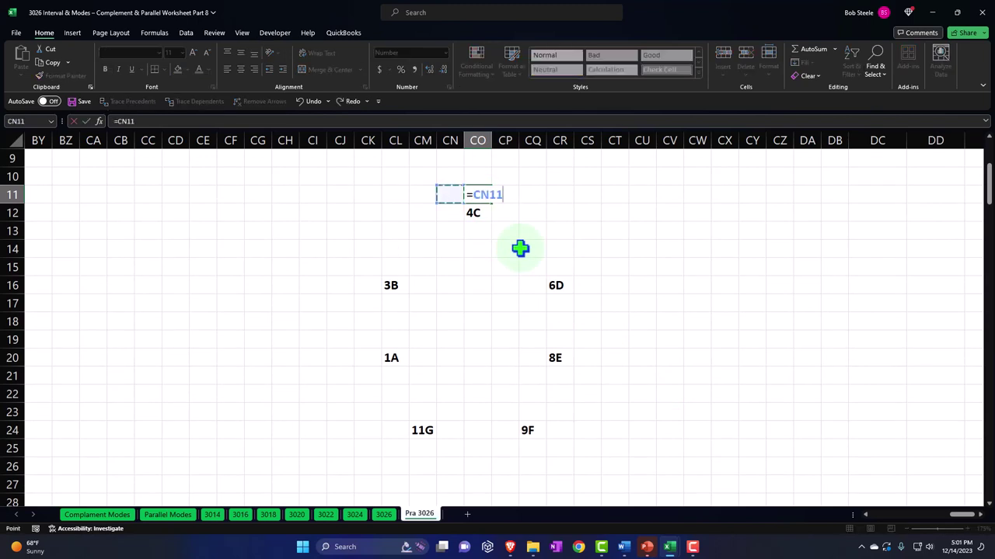
{"action": "key", "text": "Left"}
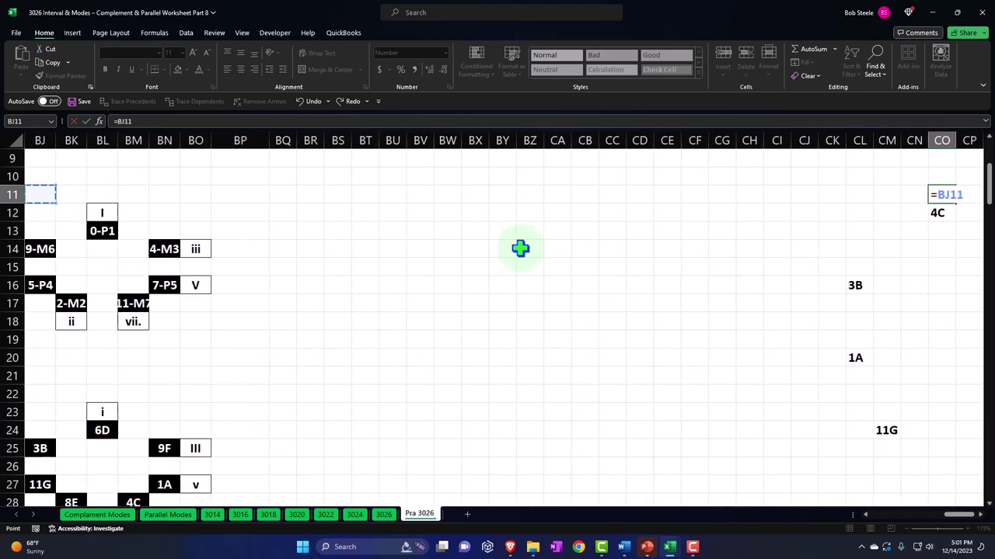
{"action": "key", "text": "Right"}
{"action": "key", "text": "Right"}
{"action": "key", "text": "Down"}
{"action": "key", "text": "Return"}
Link CS16 beside 6D to BG4 so it shows the ii label
{"action": "key", "text": "Right"}
{"action": "key", "text": "Right"}
{"action": "key", "text": "Right"}
{"action": "key", "text": "Right"}
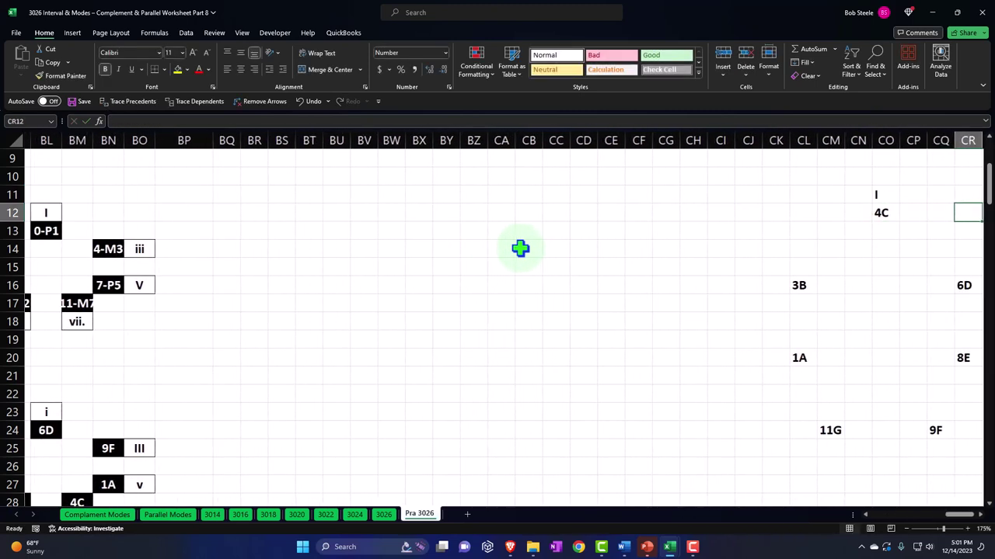
{"action": "key", "text": "Down"}
{"action": "key", "text": "Down"}
{"action": "key", "text": "Down"}
{"action": "key", "text": "Down"}
{"action": "key", "text": "Down"}
{"action": "key", "text": "Up"}
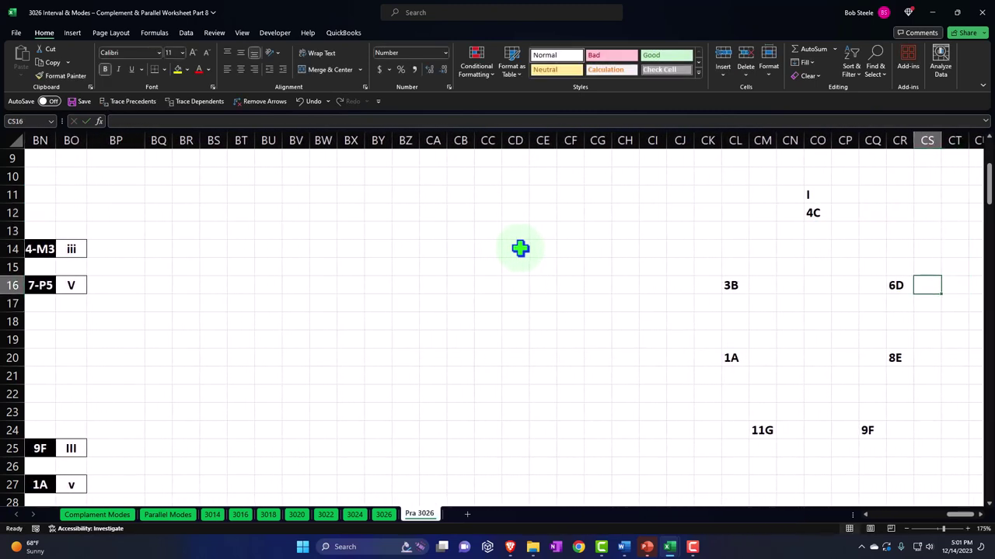
{"action": "type", "text": "="}
{"action": "key", "text": "Left"}
{"action": "key", "text": "Left"}
{"action": "key", "text": "Left"}
{"action": "key", "text": "Left"}
{"action": "key", "text": "Left"}
{"action": "key", "text": "Left"}
{"action": "key", "text": "Left"}
{"action": "key", "text": "Left"}
{"action": "key", "text": "Left"}
{"action": "key", "text": "Left"}
{"action": "key", "text": "Left"}
{"action": "key", "text": "Left"}
{"action": "key", "text": "Left"}
{"action": "key", "text": "Left"}
{"action": "key", "text": "Left"}
{"action": "key", "text": "Left"}
{"action": "key", "text": "Left"}
{"action": "key", "text": "Left"}
{"action": "key", "text": "Left"}
{"action": "key", "text": "Left"}
{"action": "key", "text": "Left"}
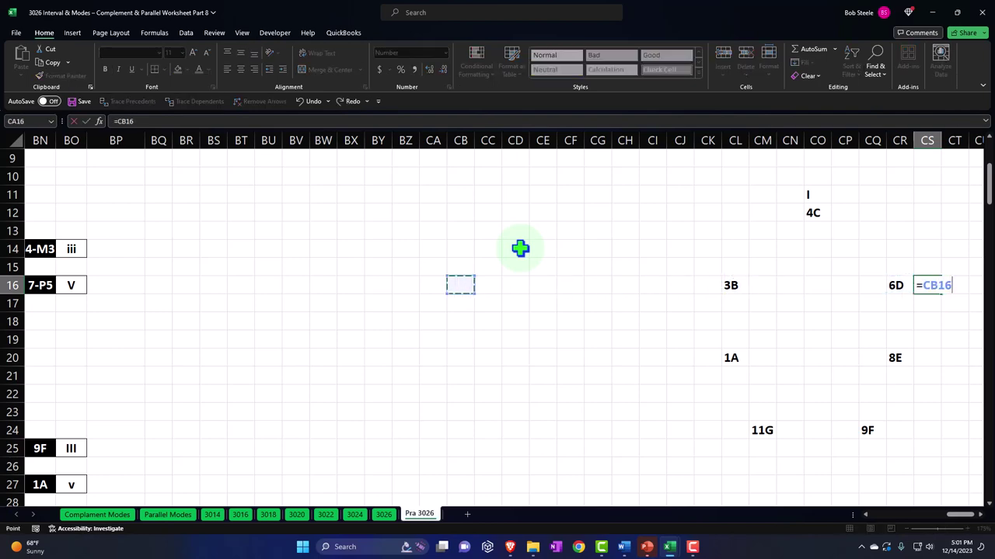
{"action": "key", "text": "Up"}
{"action": "key", "text": "Up"}
{"action": "key", "text": "Up"}
{"action": "key", "text": "Up"}
{"action": "key", "text": "Up"}
{"action": "key", "text": "Up"}
{"action": "key", "text": "Up"}
{"action": "key", "text": "Up"}
{"action": "key", "text": "Up"}
{"action": "key", "text": "Up"}
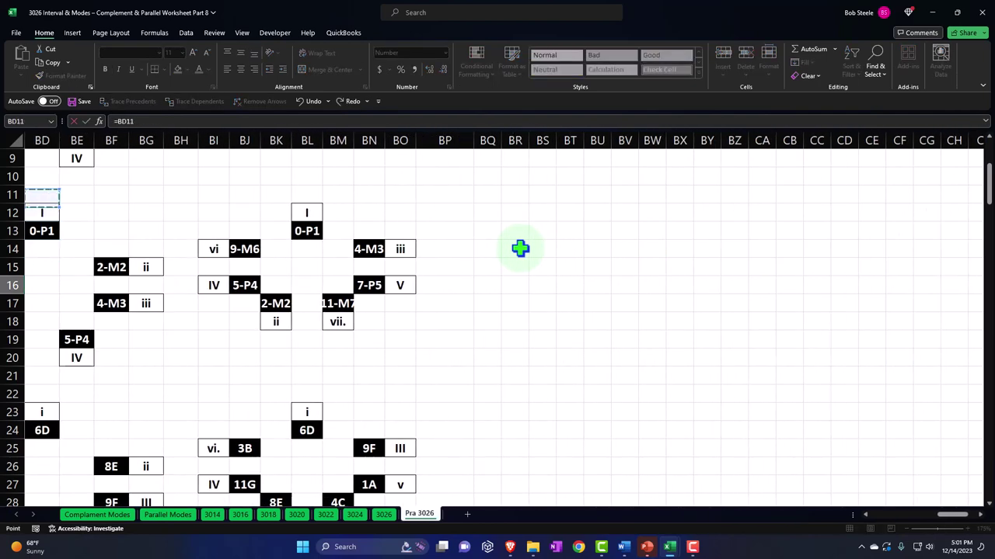
{"action": "key", "text": "Left"}
{"action": "key", "text": "Left"}
{"action": "key", "text": "Up"}
{"action": "key", "text": "Up"}
{"action": "key", "text": "Up"}
{"action": "key", "text": "Up"}
{"action": "key", "text": "Up"}
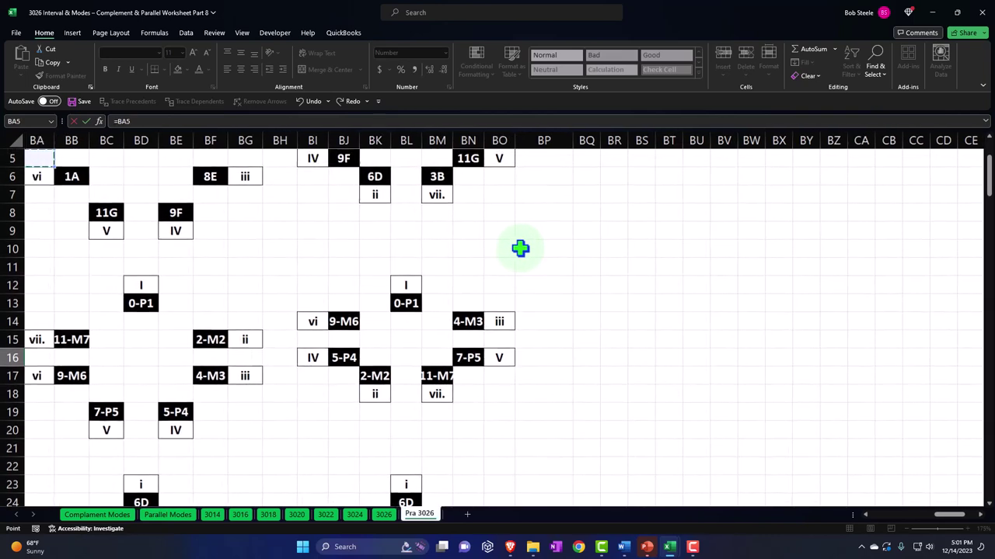
{"action": "key", "text": "Right"}
{"action": "key", "text": "Right"}
{"action": "key", "text": "Right"}
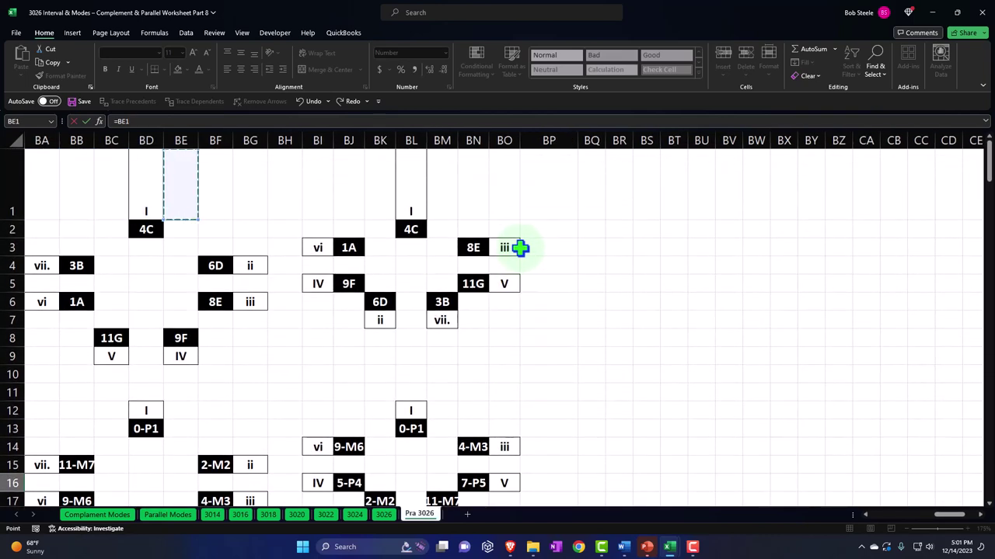
{"action": "key", "text": "Down"}
{"action": "key", "text": "Down"}
{"action": "key", "text": "Right"}
{"action": "key", "text": "Right"}
{"action": "key", "text": "Down"}
{"action": "key", "text": "Return"}
{"action": "key", "text": "Right"}
{"action": "key", "text": "Right"}
{"action": "key", "text": "Right"}
{"action": "key", "text": "Right"}
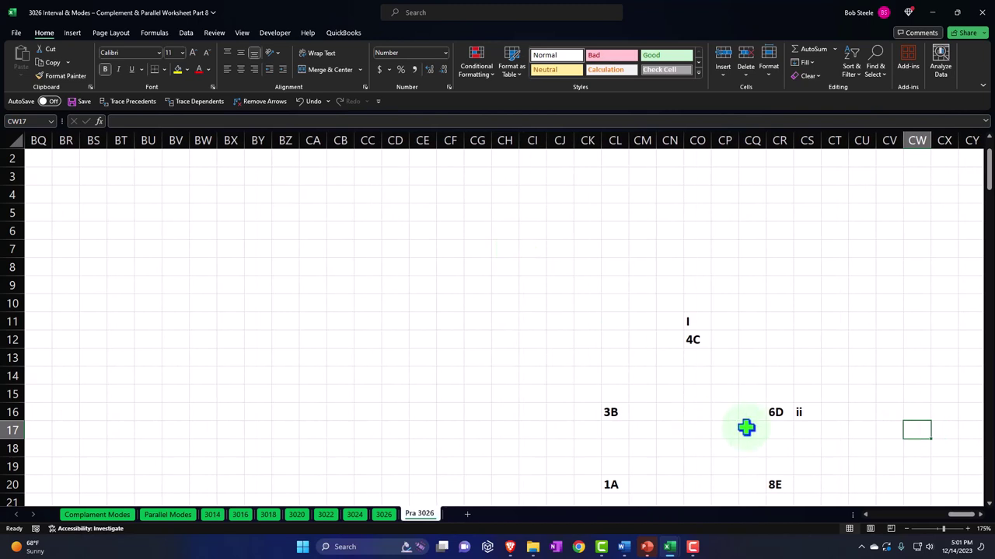
Enter the formula =ROMAN(2) in cell CU16
{"action": "scroll", "coordinate": [761, 429], "scroll_direction": "down", "scroll_amount": 2}
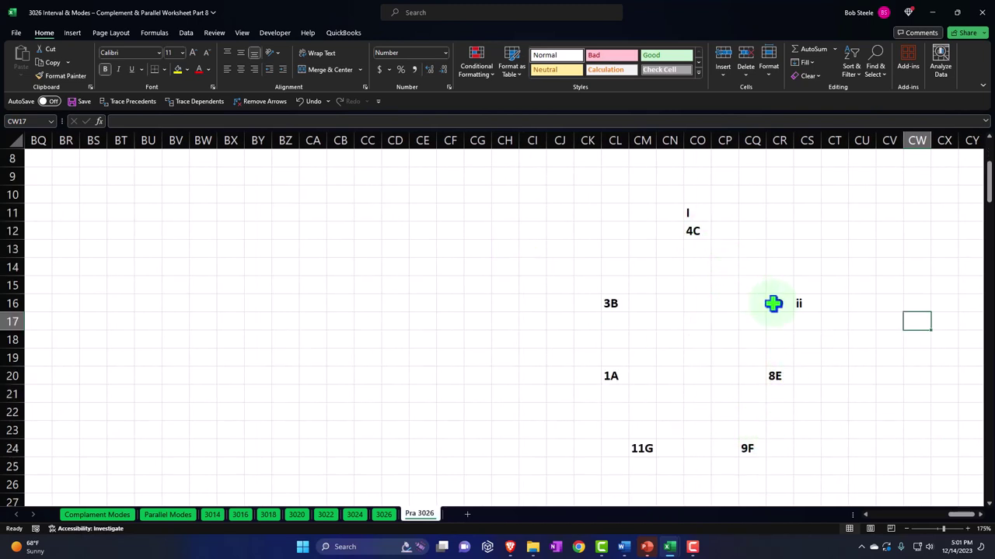
{"action": "left_click", "coordinate": [861, 304]}
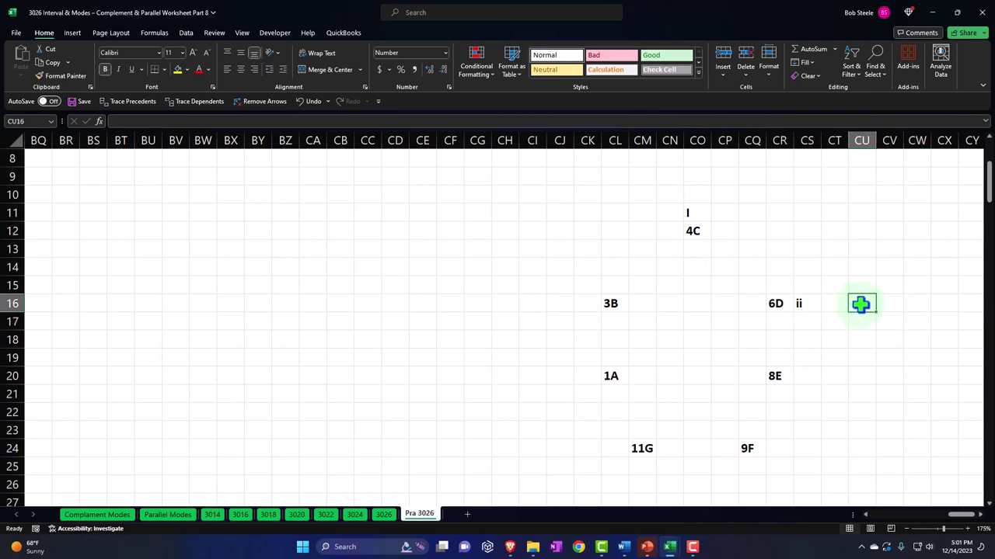
{"action": "type", "text": "=rom"}
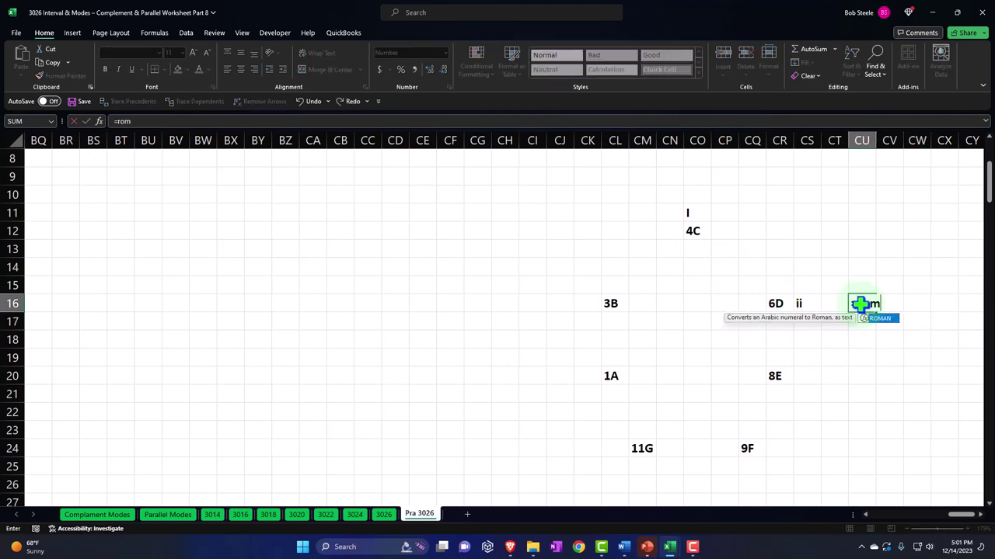
{"action": "key", "text": "Tab"}
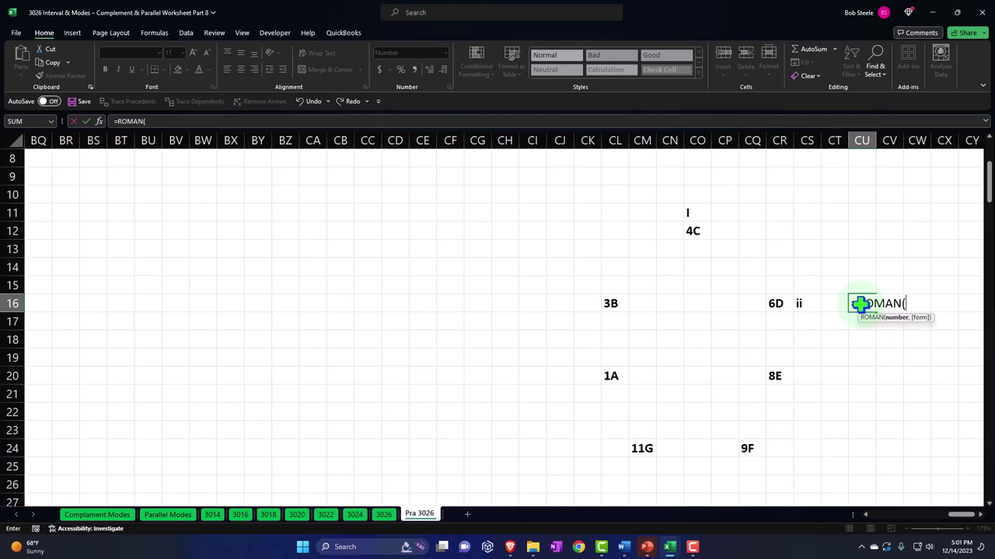
{"action": "key", "text": "Escape"}
{"action": "key", "text": "Down"}
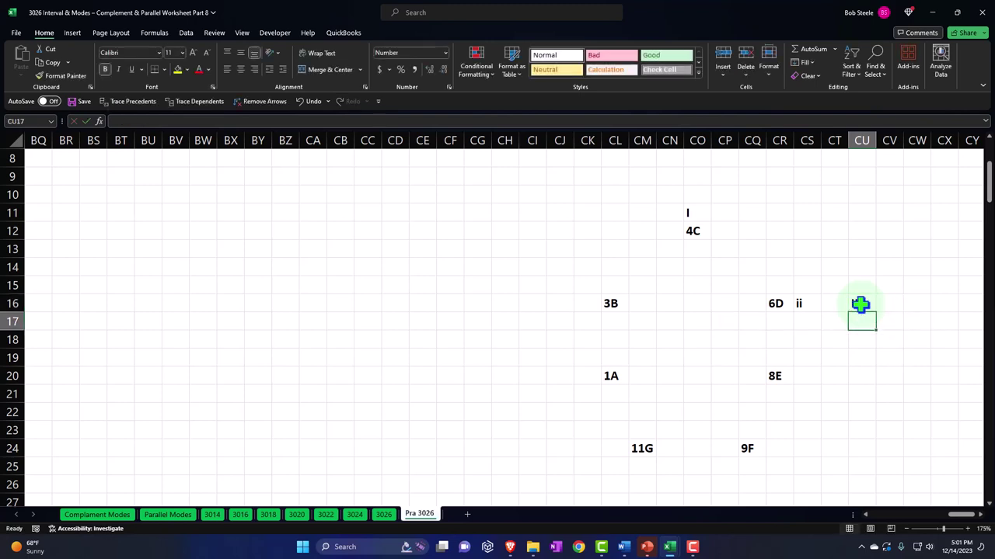
Wrap the CU16 formula as =LOWER(ROMAN(2)) so it displays lowercase ii
{"action": "double_click", "coordinate": [859, 304]}
{"action": "type", "text": "lowr"}
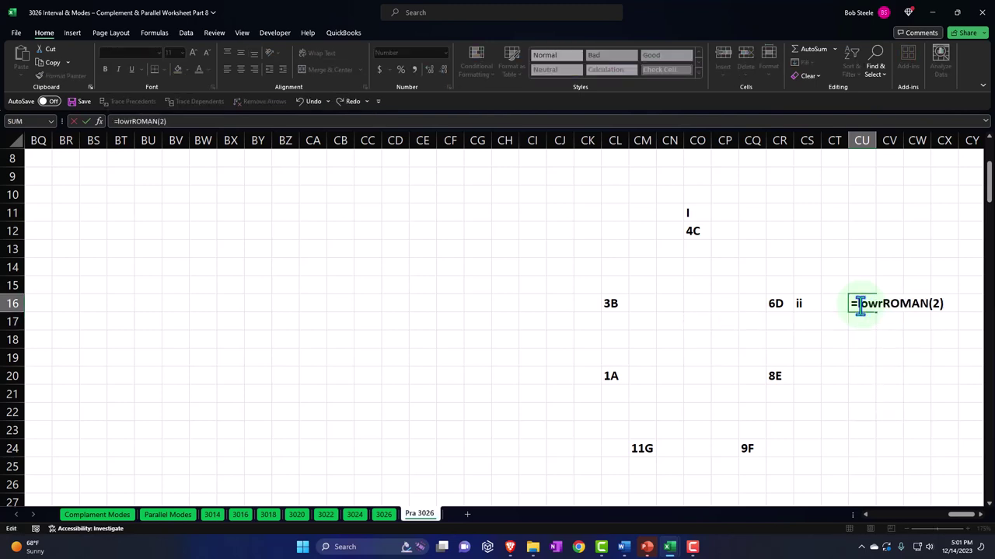
{"action": "key", "text": "BackSpace"}
{"action": "type", "text": "er"}
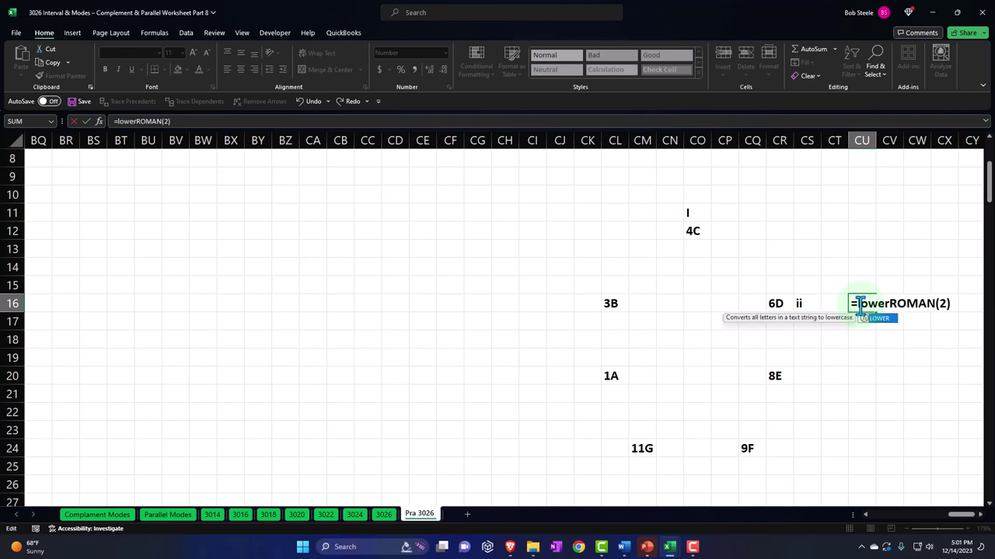
{"action": "key", "text": "Tab"}
{"action": "key", "text": "Return"}
{"action": "key", "text": "Return"}
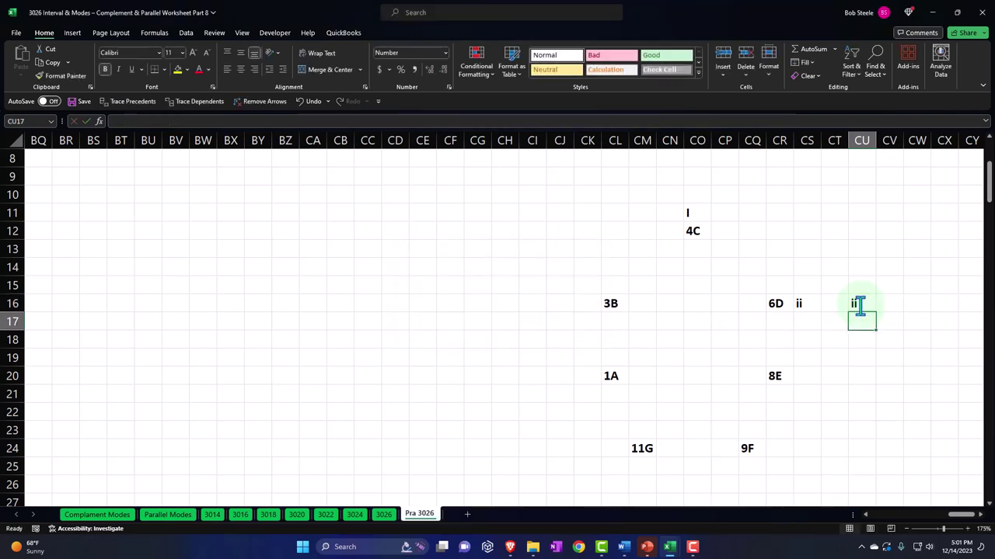
{"action": "left_click", "coordinate": [860, 305]}
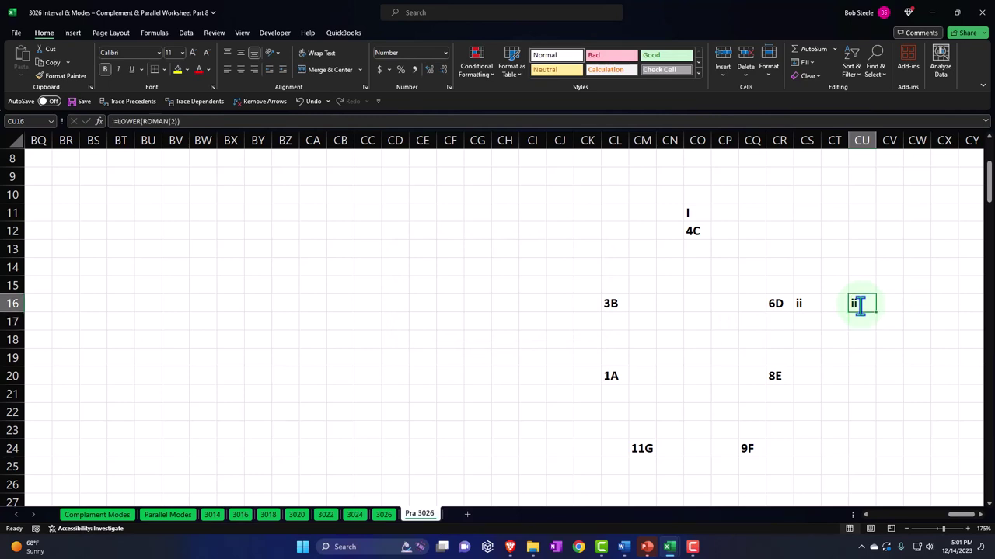
{"action": "key", "text": "Down"}
{"action": "key", "text": "Down"}
{"action": "key", "text": "Down"}
{"action": "key", "text": "Down"}
Link CS20 to BG17 so it shows the iii label beside 8E
{"action": "key", "text": "Left"}
{"action": "key", "text": "Left"}
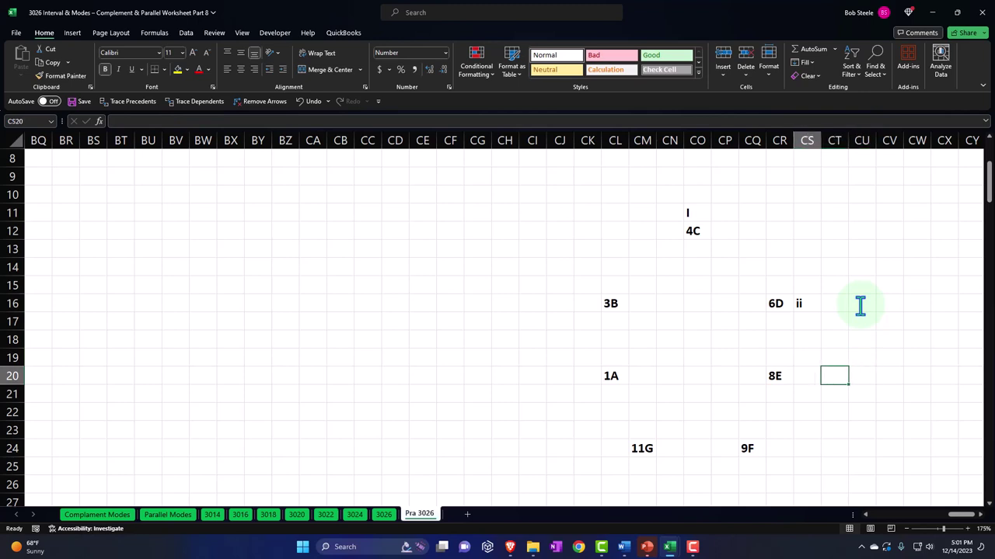
{"action": "type", "text": "="}
{"action": "key", "text": "Left"}
{"action": "key", "text": "Left"}
{"action": "key", "text": "Left"}
{"action": "key", "text": "Left"}
{"action": "key", "text": "Left"}
{"action": "key", "text": "Left"}
{"action": "key", "text": "Left"}
{"action": "key", "text": "Left"}
{"action": "key", "text": "Left"}
{"action": "key", "text": "Left"}
{"action": "key", "text": "Left"}
{"action": "key", "text": "Left"}
{"action": "key", "text": "Left"}
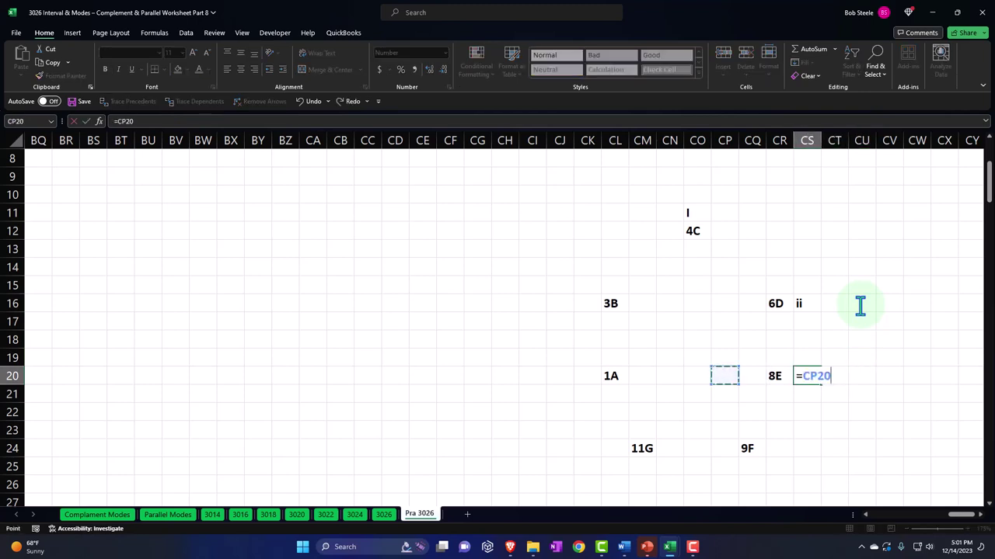
{"action": "key", "text": "Left"}
{"action": "key", "text": "Left"}
{"action": "key", "text": "Left"}
{"action": "key", "text": "Left"}
{"action": "key", "text": "Left"}
{"action": "key", "text": "Left"}
{"action": "key", "text": "Left"}
{"action": "key", "text": "Left"}
{"action": "key", "text": "Left"}
{"action": "key", "text": "Left"}
{"action": "key", "text": "Left"}
{"action": "key", "text": "Left"}
{"action": "key", "text": "Left"}
{"action": "key", "text": "Left"}
{"action": "key", "text": "Left"}
{"action": "key", "text": "Left"}
{"action": "key", "text": "Left"}
{"action": "key", "text": "Left"}
{"action": "key", "text": "Left"}
{"action": "key", "text": "Left"}
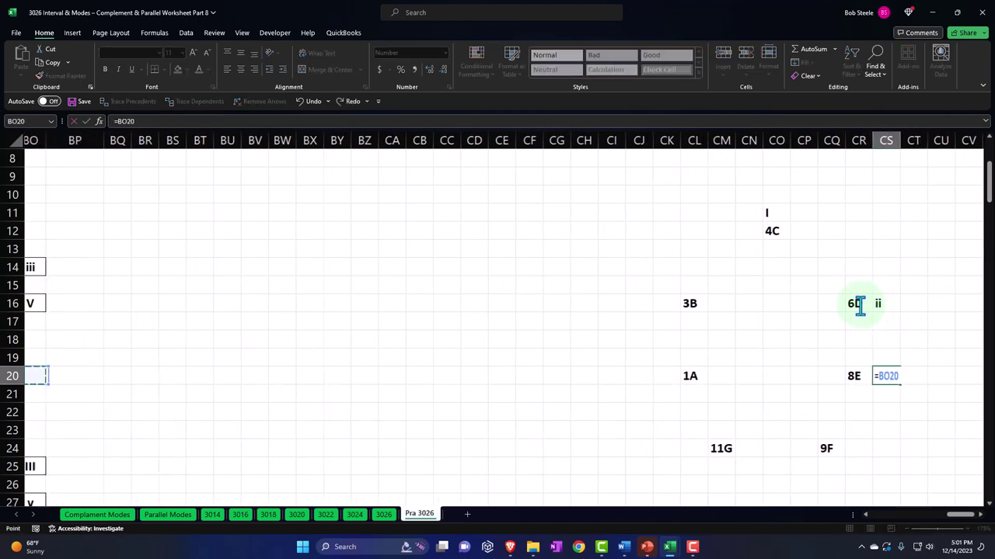
{"action": "key", "text": "Left"}
{"action": "key", "text": "Left"}
{"action": "key", "text": "Left"}
{"action": "key", "text": "Left"}
{"action": "key", "text": "Left"}
{"action": "key", "text": "Left"}
{"action": "key", "text": "Left"}
{"action": "key", "text": "Left"}
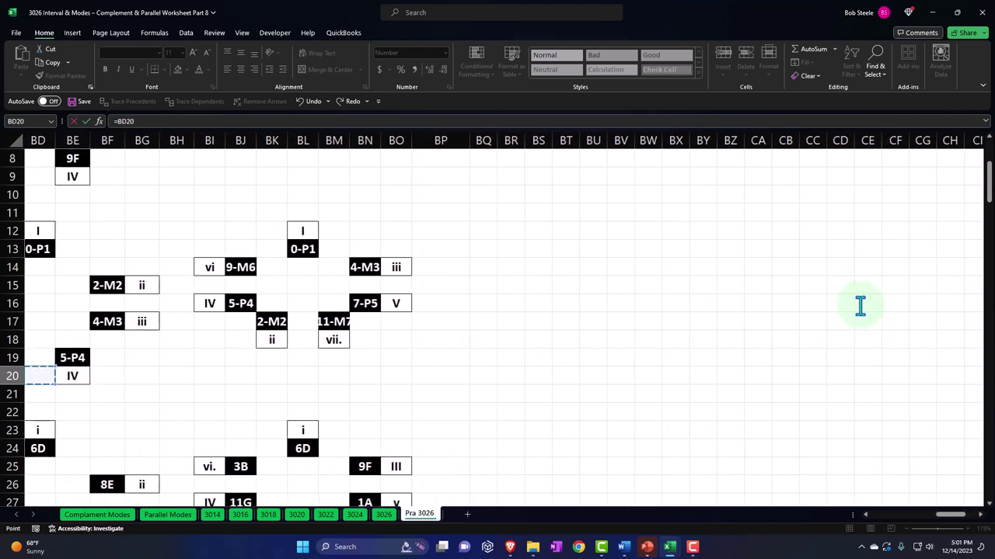
{"action": "key", "text": "Up"}
{"action": "key", "text": "Up"}
{"action": "key", "text": "Up"}
{"action": "key", "text": "Up"}
{"action": "key", "text": "Right"}
{"action": "key", "text": "Right"}
{"action": "key", "text": "Right"}
{"action": "key", "text": "Down"}
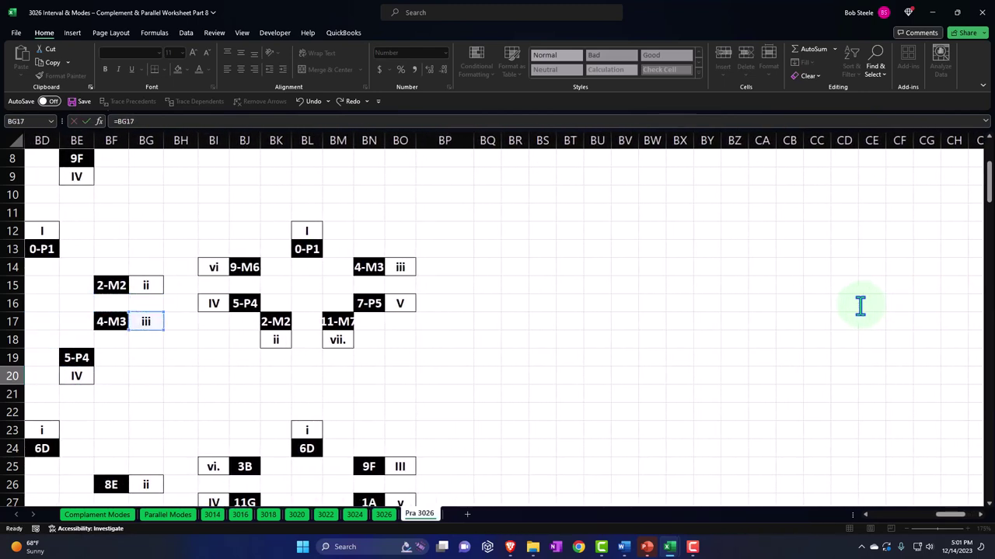
{"action": "key", "text": "Return"}
Link CQ25 to the IV label in BE9 of the original wheel
{"action": "key", "text": "Right"}
{"action": "key", "text": "Down"}
{"action": "key", "text": "Down"}
{"action": "key", "text": "Down"}
{"action": "key", "text": "Down"}
{"action": "key", "text": "Left"}
{"action": "key", "text": "Left"}
{"action": "key", "text": "Left"}
{"action": "key", "text": "Left"}
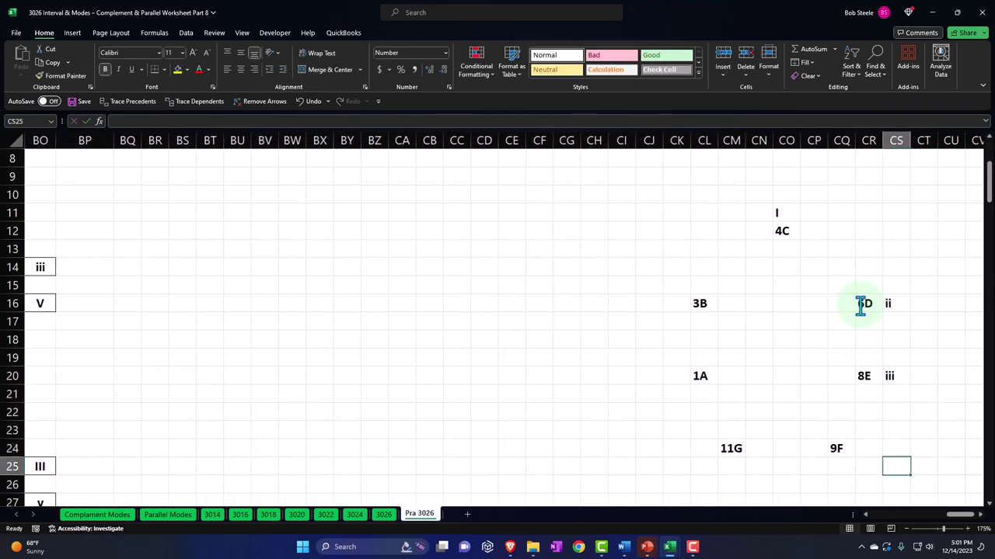
{"action": "type", "text": "="}
{"action": "key", "text": "Left"}
{"action": "key", "text": "Left"}
{"action": "key", "text": "Left"}
{"action": "key", "text": "Left"}
{"action": "key", "text": "Left"}
{"action": "key", "text": "Left"}
{"action": "key", "text": "Left"}
{"action": "key", "text": "Left"}
{"action": "key", "text": "Left"}
{"action": "key", "text": "Left"}
{"action": "key", "text": "Left"}
{"action": "key", "text": "Left"}
{"action": "key", "text": "Left"}
{"action": "key", "text": "Left"}
{"action": "key", "text": "Left"}
{"action": "key", "text": "Left"}
{"action": "key", "text": "Left"}
{"action": "key", "text": "Left"}
{"action": "key", "text": "Left"}
{"action": "key", "text": "Left"}
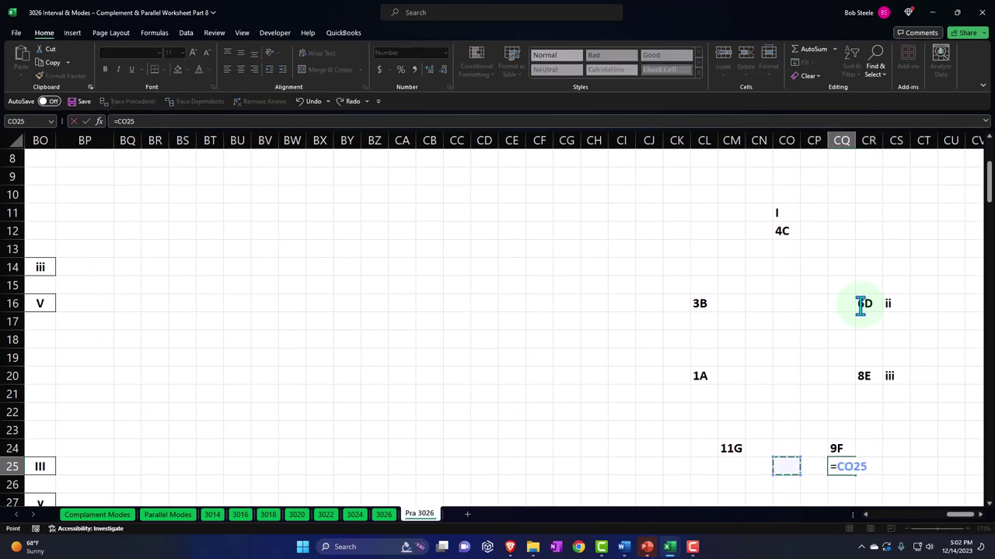
{"action": "key", "text": "Left"}
{"action": "key", "text": "Left"}
{"action": "key", "text": "Left"}
{"action": "key", "text": "Left"}
{"action": "key", "text": "Left"}
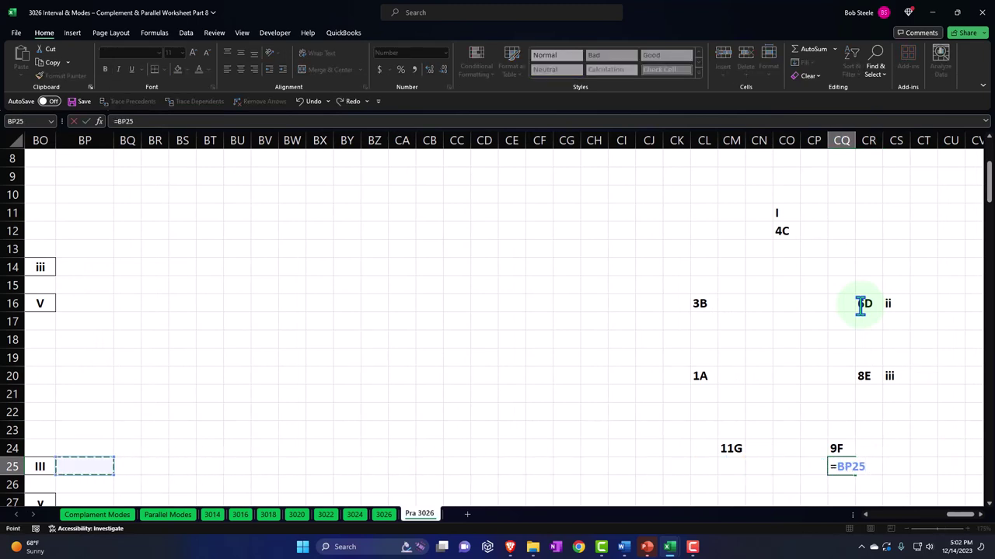
{"action": "key", "text": "Left"}
{"action": "key", "text": "Left"}
{"action": "key", "text": "Left"}
{"action": "key", "text": "Left"}
{"action": "key", "text": "Left"}
{"action": "key", "text": "Left"}
{"action": "key", "text": "Left"}
{"action": "key", "text": "Left"}
{"action": "key", "text": "Left"}
{"action": "key", "text": "Left"}
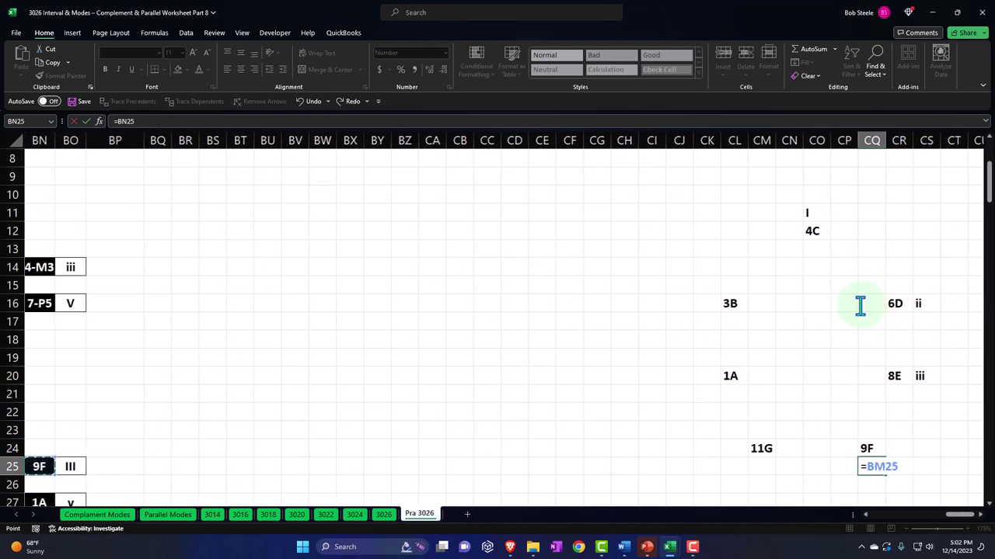
{"action": "key", "text": "Left"}
{"action": "key", "text": "Left"}
{"action": "key", "text": "Left"}
{"action": "key", "text": "Left"}
{"action": "key", "text": "Left"}
{"action": "key", "text": "Left"}
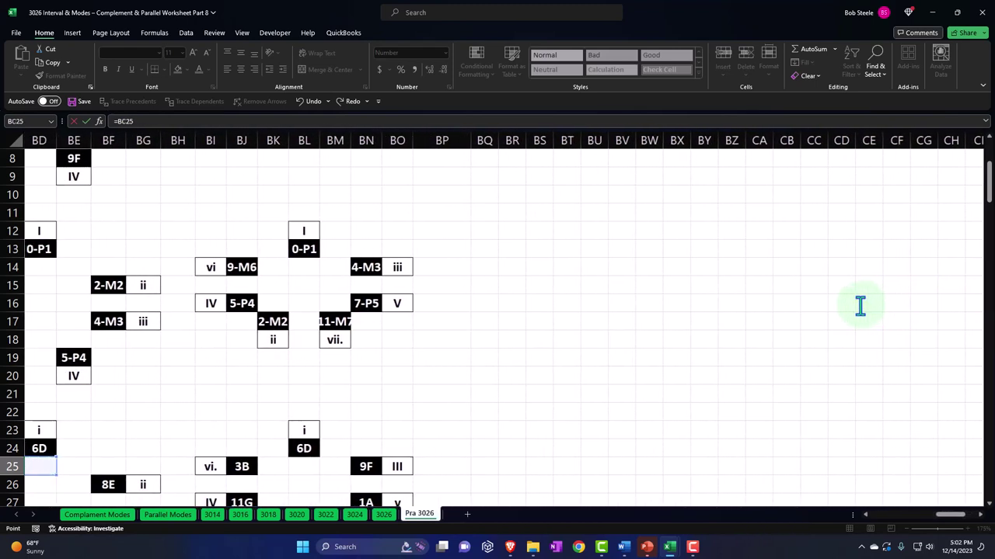
{"action": "key", "text": "Up"}
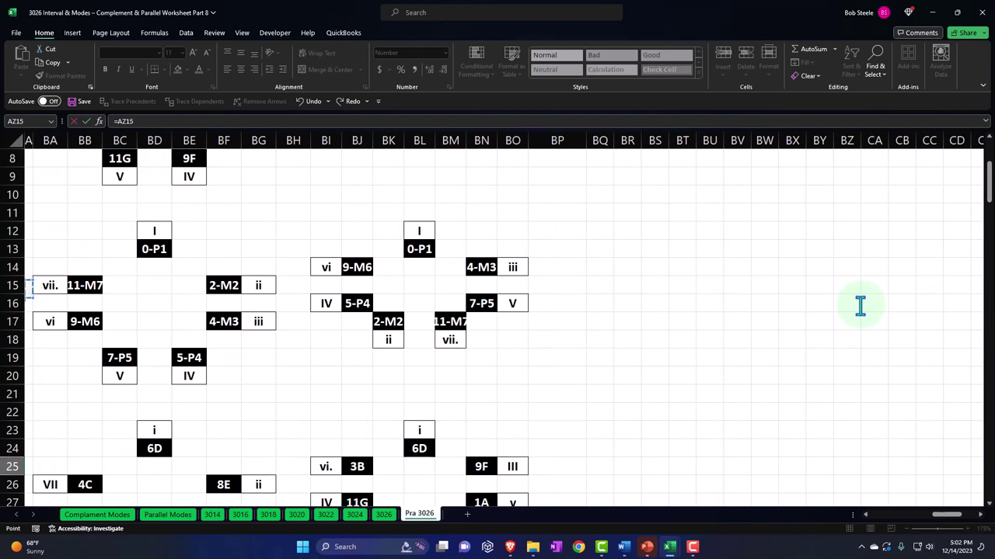
{"action": "key", "text": "Up"}
{"action": "key", "text": "Up"}
{"action": "key", "text": "Up"}
{"action": "key", "text": "Up"}
{"action": "key", "text": "Up"}
{"action": "key", "text": "Up"}
{"action": "key", "text": "Up"}
{"action": "key", "text": "Up"}
{"action": "key", "text": "Up"}
{"action": "key", "text": "Up"}
{"action": "key", "text": "Up"}
{"action": "key", "text": "Up"}
{"action": "key", "text": "Up"}
{"action": "key", "text": "Right"}
{"action": "key", "text": "Right"}
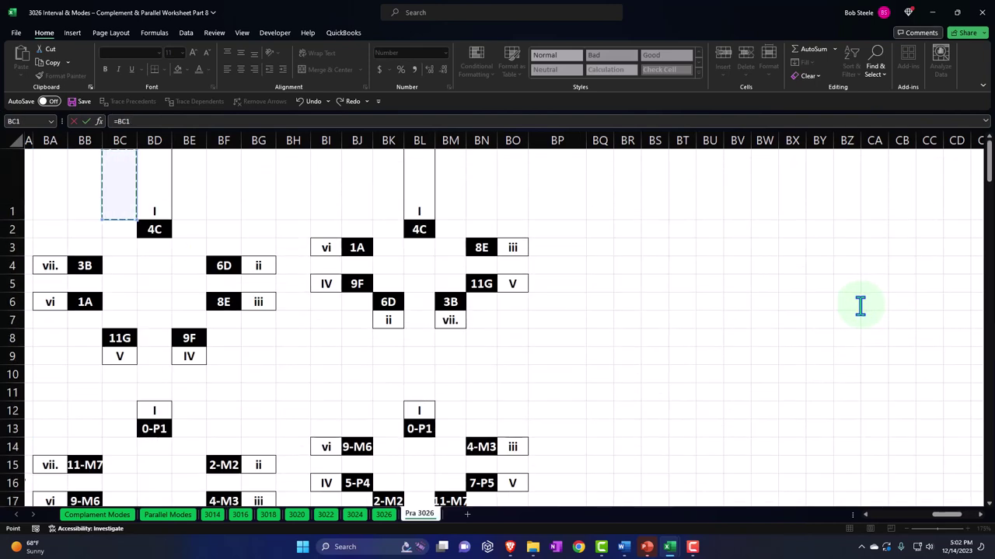
{"action": "key", "text": "Right"}
{"action": "key", "text": "Down"}
{"action": "key", "text": "Down"}
{"action": "key", "text": "Down"}
{"action": "key", "text": "Down"}
{"action": "key", "text": "Down"}
{"action": "key", "text": "Down"}
{"action": "key", "text": "Down"}
{"action": "key", "text": "Down"}
{"action": "key", "text": "Right"}
{"action": "key", "text": "Return"}
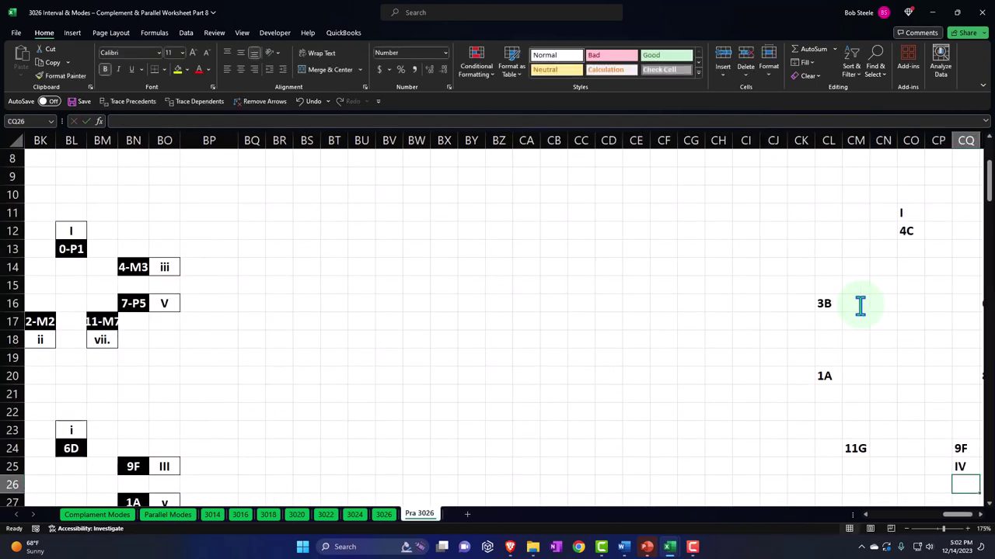
Link CM25 to the V label in BC9 of the original wheel
{"action": "key", "text": "Left"}
{"action": "key", "text": "Left"}
{"action": "key", "text": "Left"}
{"action": "key", "text": "Left"}
{"action": "key", "text": "Up"}
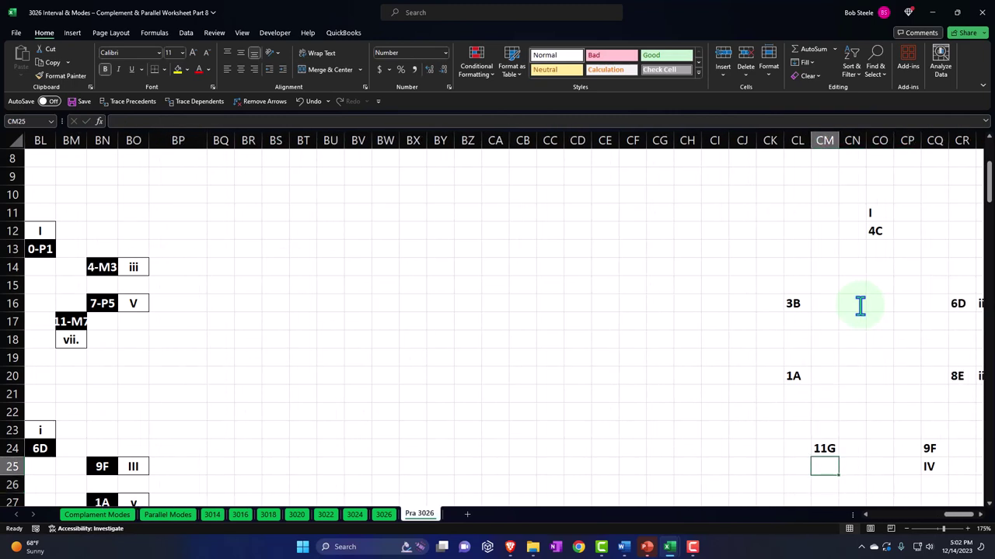
{"action": "type", "text": "="}
{"action": "key", "text": "Left"}
{"action": "key", "text": "Left"}
{"action": "key", "text": "Left"}
{"action": "key", "text": "Left"}
{"action": "key", "text": "Left"}
{"action": "key", "text": "Left"}
{"action": "key", "text": "Left"}
{"action": "key", "text": "Left"}
{"action": "key", "text": "Left"}
{"action": "key", "text": "Left"}
{"action": "key", "text": "Left"}
{"action": "key", "text": "Left"}
{"action": "key", "text": "Left"}
{"action": "key", "text": "Left"}
{"action": "key", "text": "Left"}
{"action": "key", "text": "Left"}
{"action": "key", "text": "Left"}
{"action": "key", "text": "Left"}
{"action": "key", "text": "Left"}
{"action": "key", "text": "Left"}
{"action": "key", "text": "Left"}
{"action": "key", "text": "Left"}
{"action": "key", "text": "Left"}
{"action": "key", "text": "Left"}
{"action": "key", "text": "Left"}
{"action": "key", "text": "Left"}
{"action": "key", "text": "Left"}
{"action": "key", "text": "Left"}
{"action": "key", "text": "Left"}
{"action": "key", "text": "Left"}
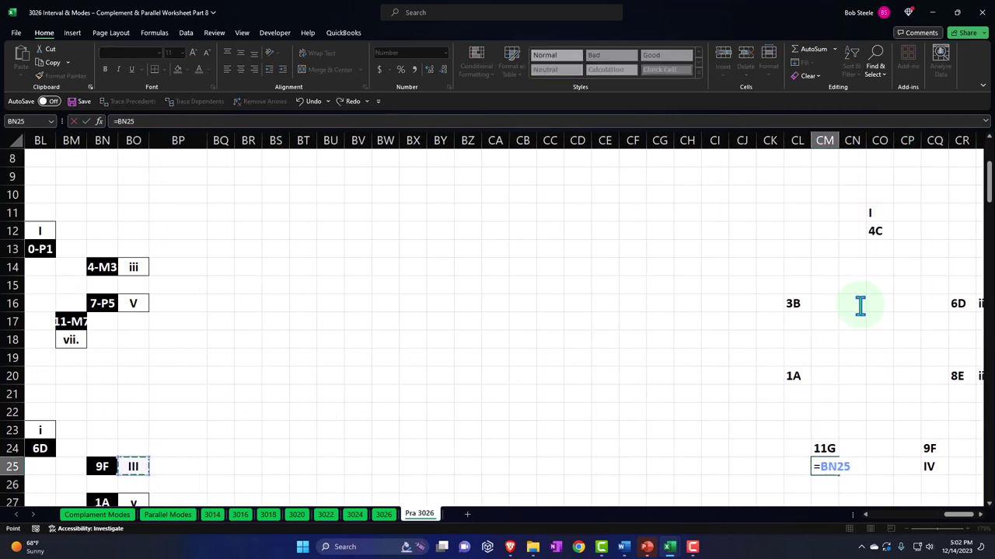
{"action": "key", "text": "Up"}
{"action": "key", "text": "Up"}
{"action": "key", "text": "Up"}
{"action": "key", "text": "Up"}
{"action": "key", "text": "Up"}
{"action": "key", "text": "Up"}
{"action": "key", "text": "Up"}
{"action": "key", "text": "Up"}
{"action": "key", "text": "Up"}
{"action": "key", "text": "Up"}
{"action": "key", "text": "Up"}
{"action": "key", "text": "Up"}
{"action": "key", "text": "Up"}
{"action": "key", "text": "Up"}
{"action": "key", "text": "Up"}
{"action": "key", "text": "Up"}
{"action": "key", "text": "Up"}
{"action": "key", "text": "Up"}
{"action": "key", "text": "Up"}
{"action": "key", "text": "Up"}
{"action": "key", "text": "Up"}
{"action": "key", "text": "Up"}
{"action": "key", "text": "Up"}
{"action": "key", "text": "Up"}
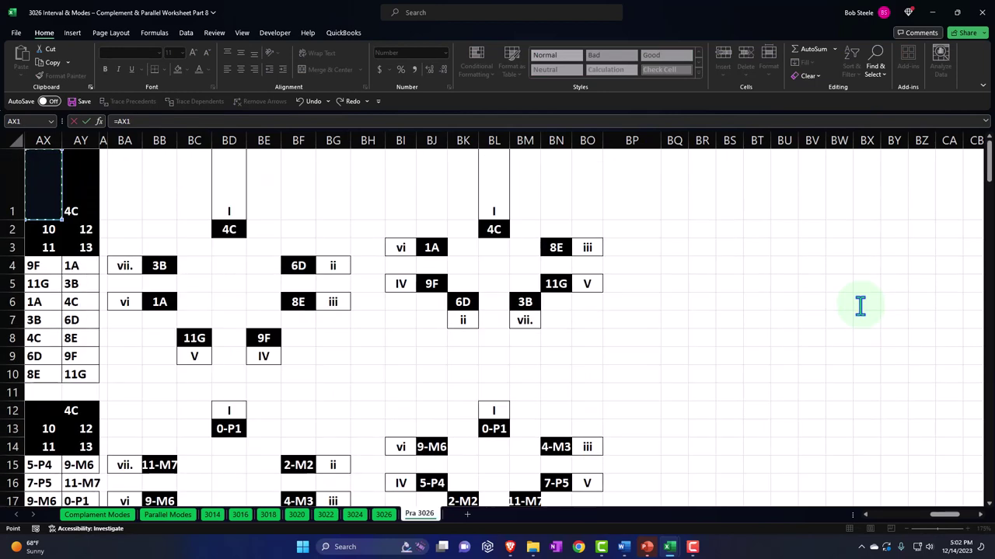
{"action": "key", "text": "Down"}
{"action": "key", "text": "Down"}
{"action": "key", "text": "Down"}
{"action": "key", "text": "Down"}
{"action": "key", "text": "Down"}
{"action": "key", "text": "Down"}
{"action": "key", "text": "Down"}
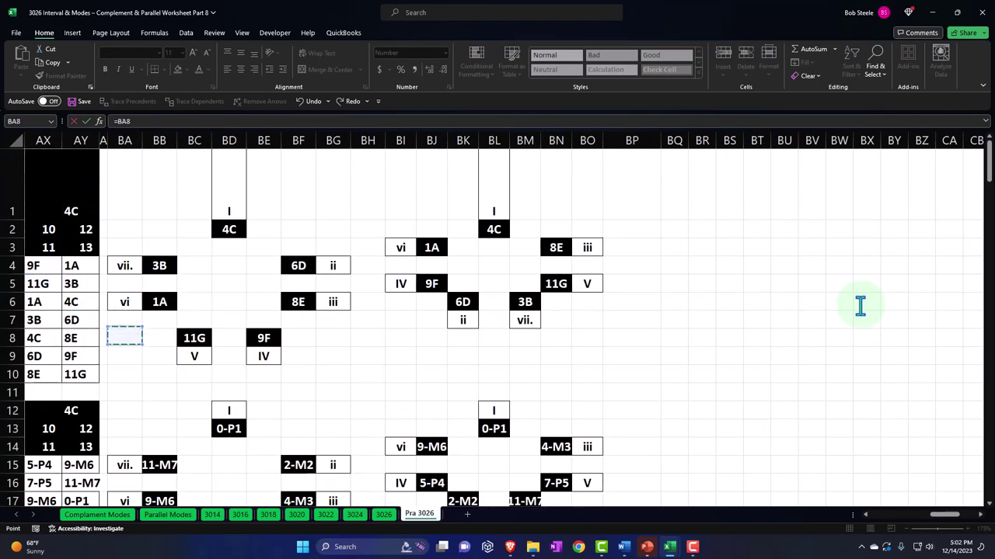
{"action": "key", "text": "Right"}
{"action": "key", "text": "Right"}
{"action": "key", "text": "Down"}
{"action": "key", "text": "Return"}
{"action": "key", "text": "Up"}
{"action": "key", "text": "Up"}
{"action": "key", "text": "Up"}
{"action": "key", "text": "Up"}
{"action": "key", "text": "Up"}
{"action": "key", "text": "Up"}
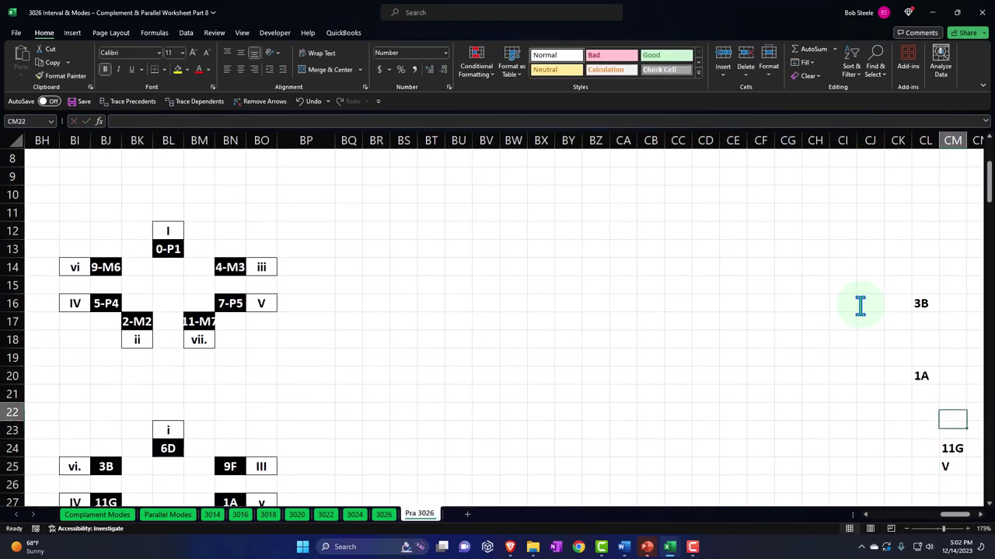
Link CK20 beside 1A to the original wheel's vi label
{"action": "key", "text": "Left"}
{"action": "key", "text": "Left"}
{"action": "type", "text": "="}
{"action": "key", "text": "Left"}
{"action": "key", "text": "Left"}
{"action": "key", "text": "Left"}
{"action": "key", "text": "Left"}
{"action": "key", "text": "Left"}
{"action": "key", "text": "Left"}
{"action": "key", "text": "Left"}
{"action": "key", "text": "Left"}
{"action": "key", "text": "Left"}
{"action": "key", "text": "Left"}
{"action": "key", "text": "Left"}
{"action": "key", "text": "Left"}
{"action": "key", "text": "Left"}
{"action": "key", "text": "Left"}
{"action": "key", "text": "Left"}
{"action": "key", "text": "Left"}
{"action": "key", "text": "Left"}
{"action": "key", "text": "Left"}
{"action": "key", "text": "Left"}
{"action": "key", "text": "Left"}
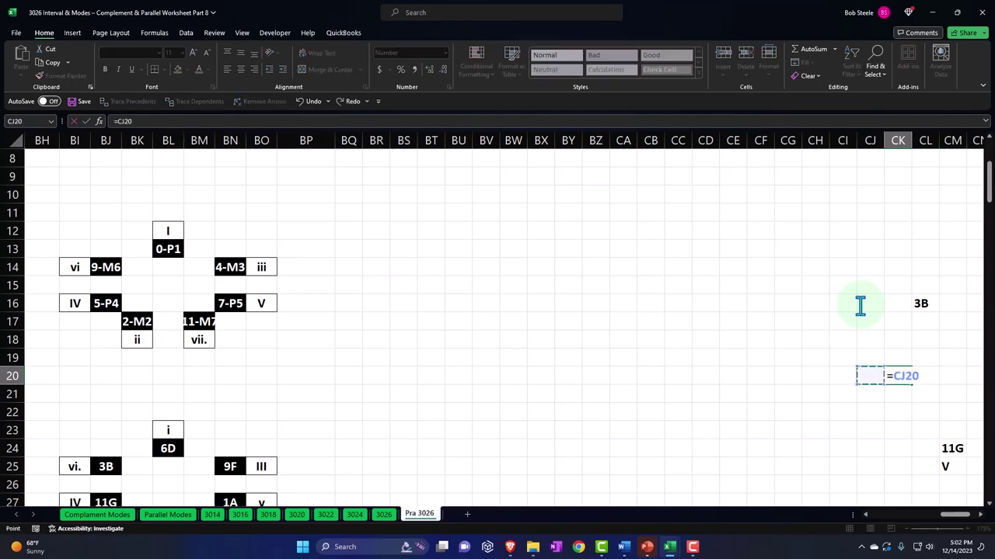
{"action": "key", "text": "Left"}
{"action": "key", "text": "Left"}
{"action": "key", "text": "Left"}
{"action": "key", "text": "Left"}
{"action": "key", "text": "Up"}
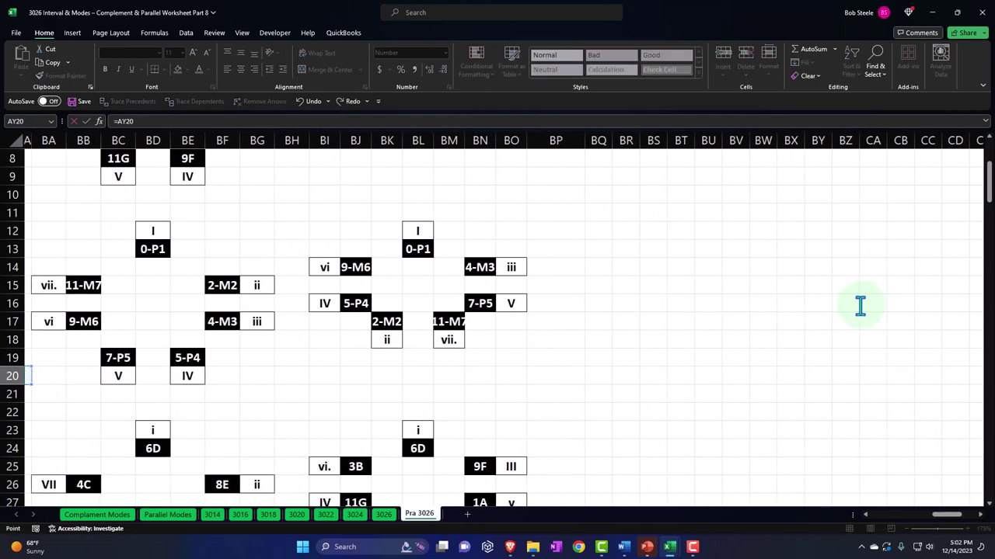
{"action": "key", "text": "Up"}
{"action": "key", "text": "Up"}
{"action": "key", "text": "Up"}
{"action": "key", "text": "Up"}
{"action": "key", "text": "Up"}
{"action": "key", "text": "Up"}
{"action": "key", "text": "Up"}
{"action": "key", "text": "Up"}
{"action": "key", "text": "Up"}
{"action": "key", "text": "Up"}
{"action": "key", "text": "Up"}
{"action": "key", "text": "Up"}
{"action": "key", "text": "Up"}
{"action": "key", "text": "Up"}
{"action": "key", "text": "Up"}
{"action": "key", "text": "Up"}
{"action": "key", "text": "Up"}
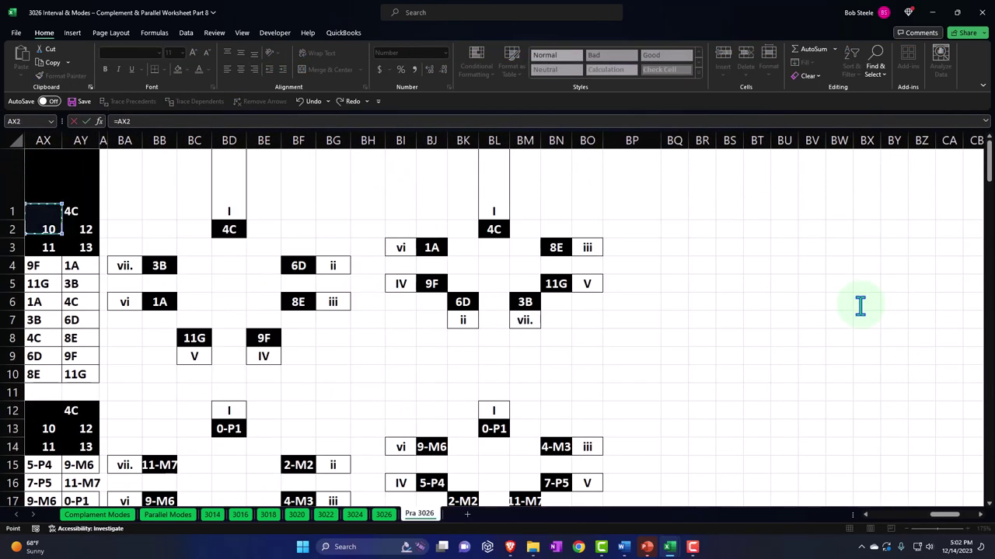
{"action": "key", "text": "Down"}
{"action": "key", "text": "Down"}
{"action": "key", "text": "Down"}
{"action": "key", "text": "Right"}
{"action": "key", "text": "Right"}
{"action": "key", "text": "Right"}
{"action": "key", "text": "Down"}
{"action": "key", "text": "Down"}
{"action": "key", "text": "Return"}
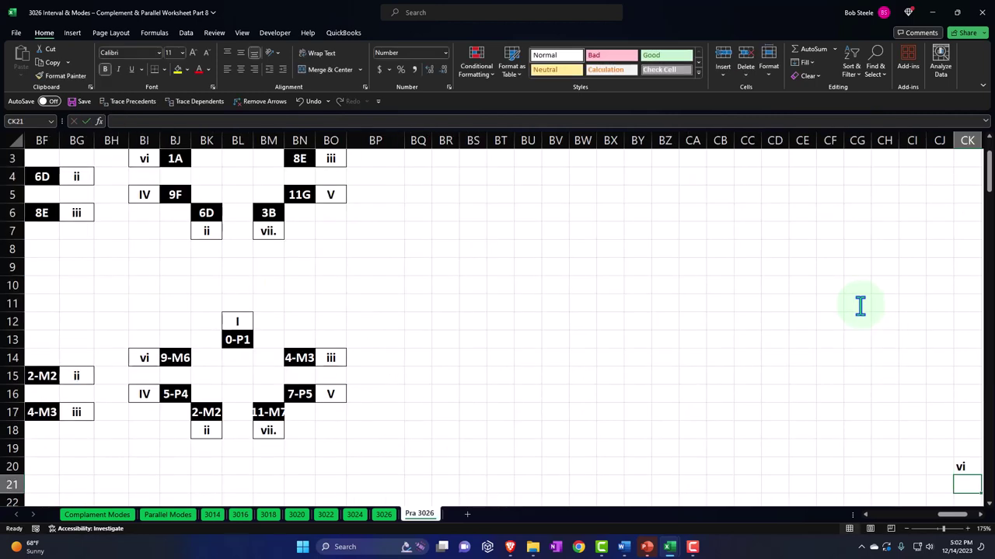
Link the cell left of 3B to the original wheel's vii. label
{"action": "key", "text": "Right"}
{"action": "key", "text": "Right"}
{"action": "key", "text": "Right"}
{"action": "key", "text": "Up"}
{"action": "key", "text": "Up"}
{"action": "key", "text": "Up"}
{"action": "key", "text": "Up"}
{"action": "key", "text": "Left"}
{"action": "key", "text": "Left"}
{"action": "key", "text": "Left"}
{"action": "key", "text": "Left"}
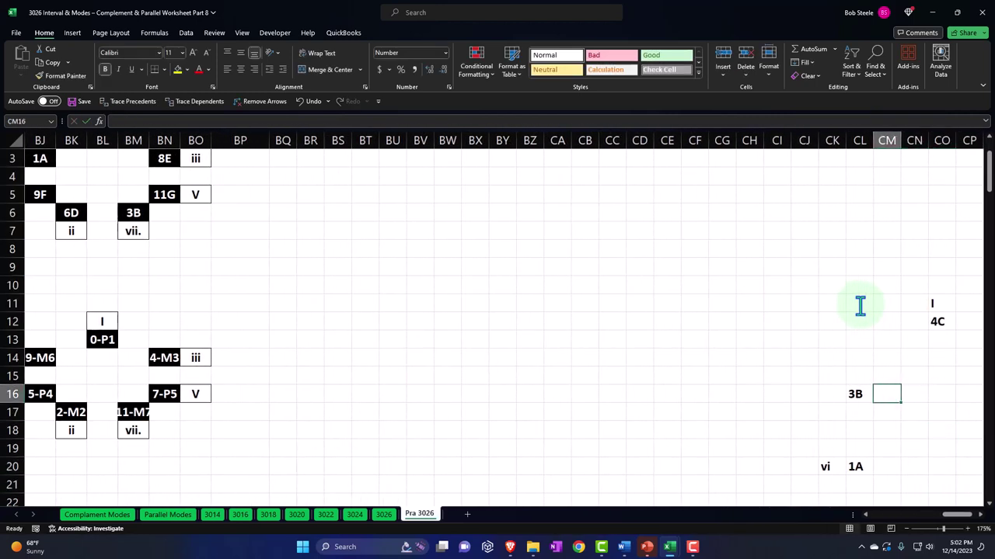
{"action": "type", "text": "="}
{"action": "key", "text": "Left"}
{"action": "key", "text": "Left"}
{"action": "key", "text": "Left"}
{"action": "key", "text": "Left"}
{"action": "key", "text": "Left"}
{"action": "key", "text": "Left"}
{"action": "key", "text": "Left"}
{"action": "key", "text": "Left"}
{"action": "key", "text": "Left"}
{"action": "key", "text": "Left"}
{"action": "key", "text": "Left"}
{"action": "key", "text": "Left"}
{"action": "key", "text": "Left"}
{"action": "key", "text": "Left"}
{"action": "key", "text": "Left"}
{"action": "key", "text": "Left"}
{"action": "key", "text": "Left"}
{"action": "key", "text": "Left"}
{"action": "key", "text": "Left"}
{"action": "key", "text": "Left"}
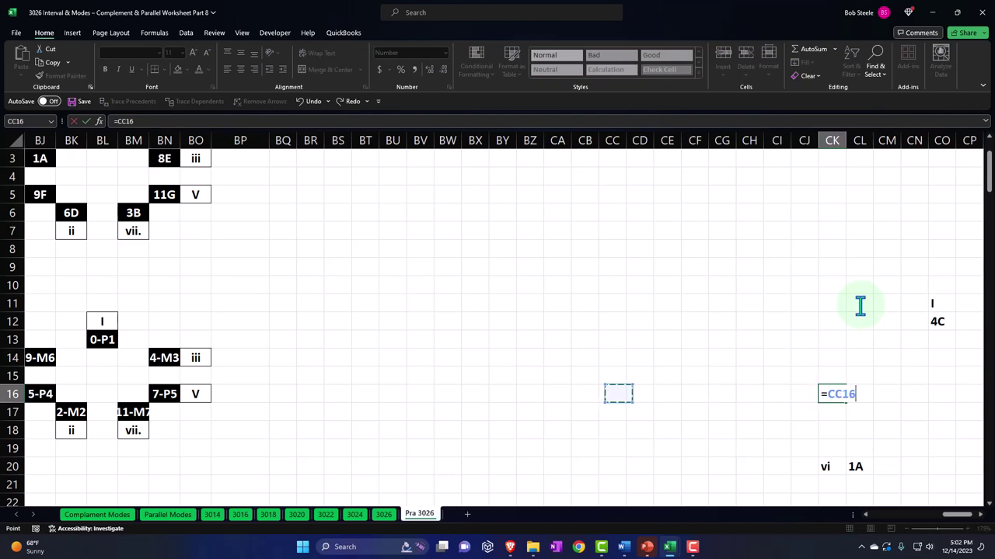
{"action": "key", "text": "Up"}
{"action": "key", "text": "Up"}
{"action": "key", "text": "Up"}
{"action": "key", "text": "Up"}
{"action": "key", "text": "Up"}
{"action": "key", "text": "Up"}
{"action": "key", "text": "Up"}
{"action": "key", "text": "Up"}
{"action": "key", "text": "Up"}
{"action": "key", "text": "Up"}
{"action": "key", "text": "Up"}
{"action": "key", "text": "Up"}
{"action": "key", "text": "Up"}
{"action": "key", "text": "Up"}
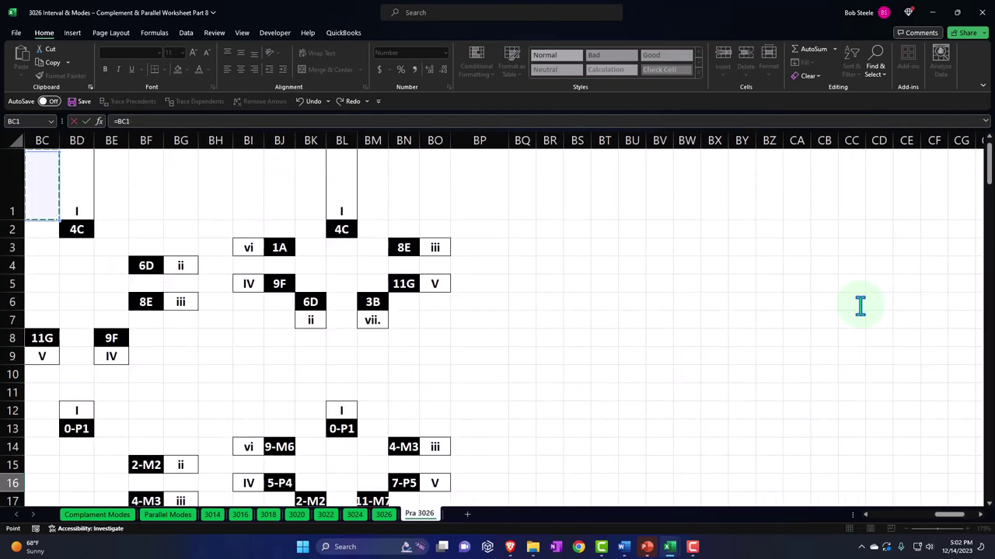
{"action": "key", "text": "Left"}
{"action": "key", "text": "Left"}
{"action": "key", "text": "Left"}
{"action": "key", "text": "Return"}
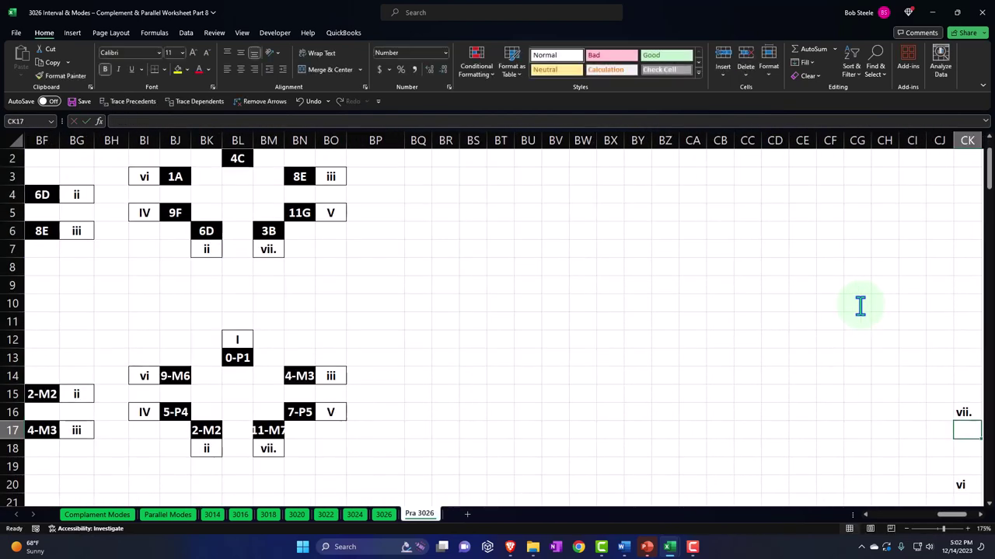
{"action": "key", "text": "Right"}
{"action": "key", "text": "Right"}
{"action": "key", "text": "Right"}
{"action": "key", "text": "Right"}
{"action": "key", "text": "Right"}
{"action": "key", "text": "Right"}
{"action": "key", "text": "Right"}
{"action": "key", "text": "Right"}
{"action": "key", "text": "Right"}
{"action": "key", "text": "Right"}
{"action": "key", "text": "Right"}
{"action": "key", "text": "Right"}
{"action": "key", "text": "Right"}
{"action": "key", "text": "Right"}
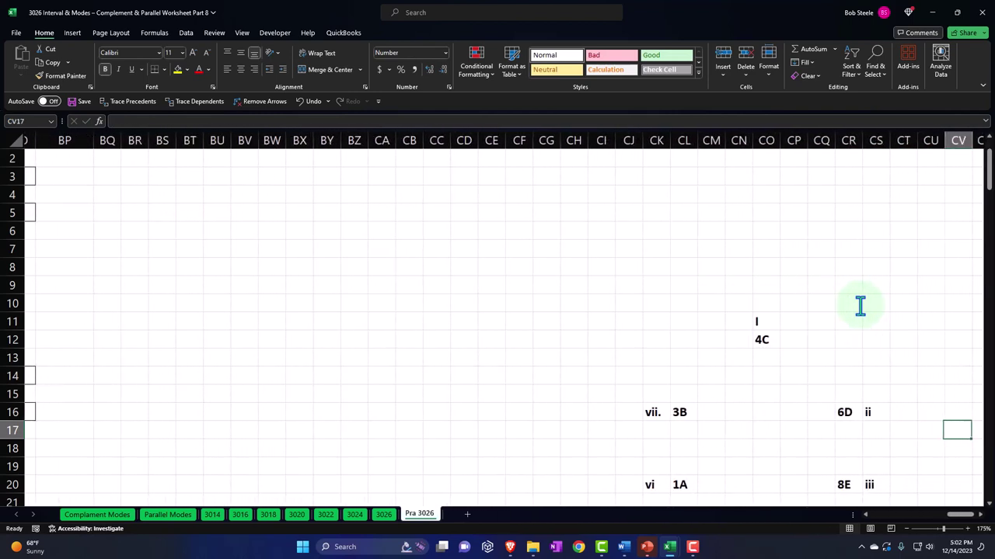
Move the I label one column left to CN11
{"action": "scroll", "coordinate": [846, 329], "scroll_direction": "down", "scroll_amount": 1}
{"action": "scroll", "coordinate": [845, 329], "scroll_direction": "down", "scroll_amount": 1}
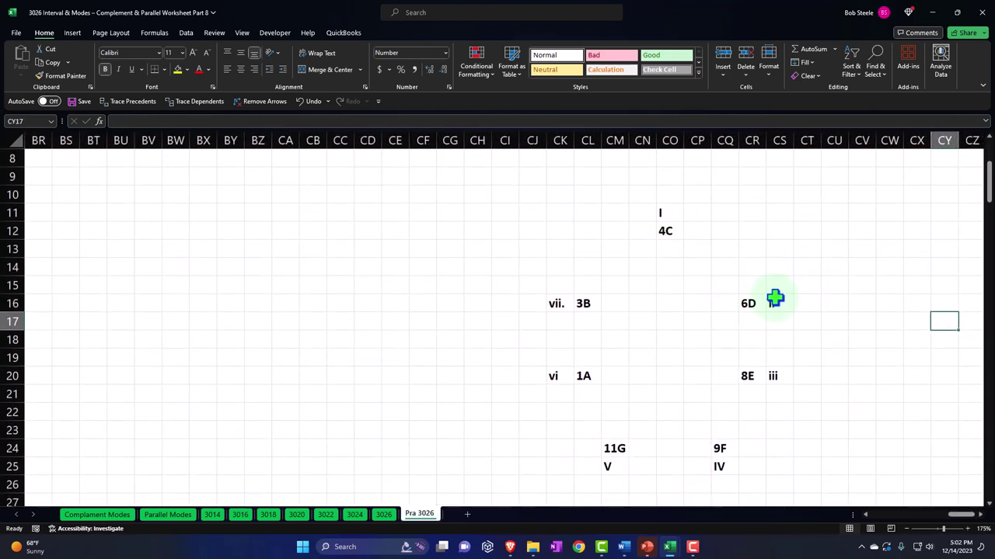
{"action": "left_click_drag", "start_coordinate": [775, 300], "coordinate": [779, 379]}
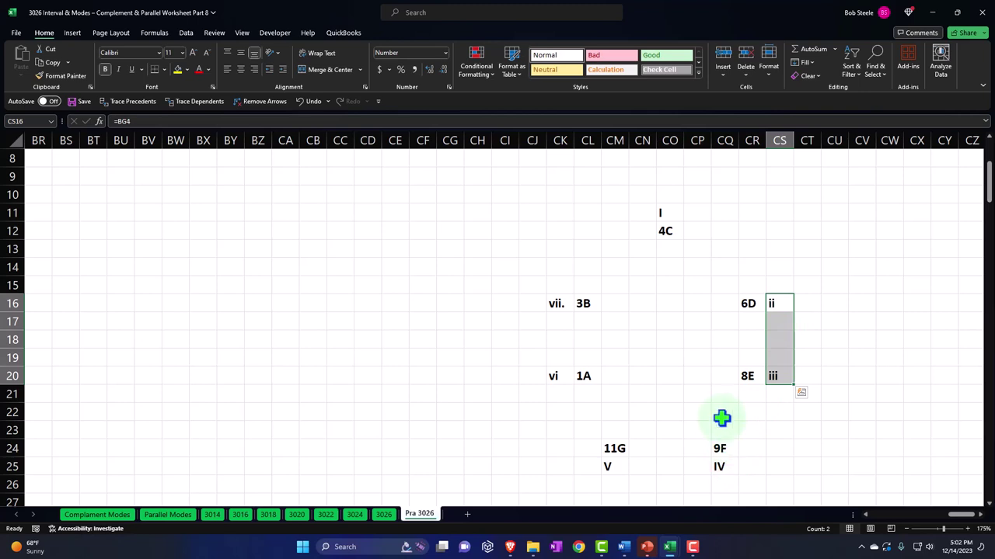
{"action": "scroll", "coordinate": [722, 416], "scroll_direction": "down", "scroll_amount": 1}
{"action": "left_click", "coordinate": [669, 180]}
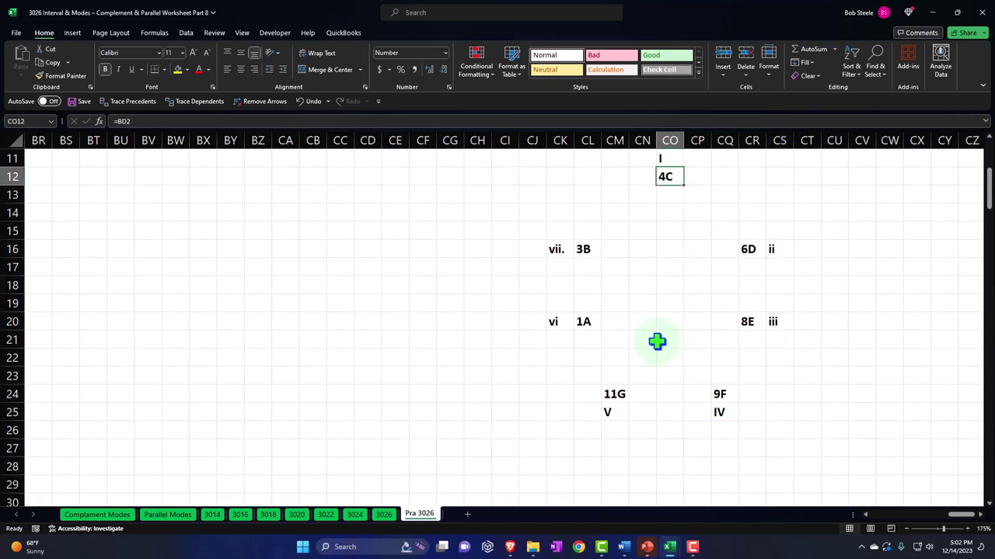
{"action": "left_click_drag", "start_coordinate": [614, 394], "coordinate": [717, 390], "text": "ctrl"}
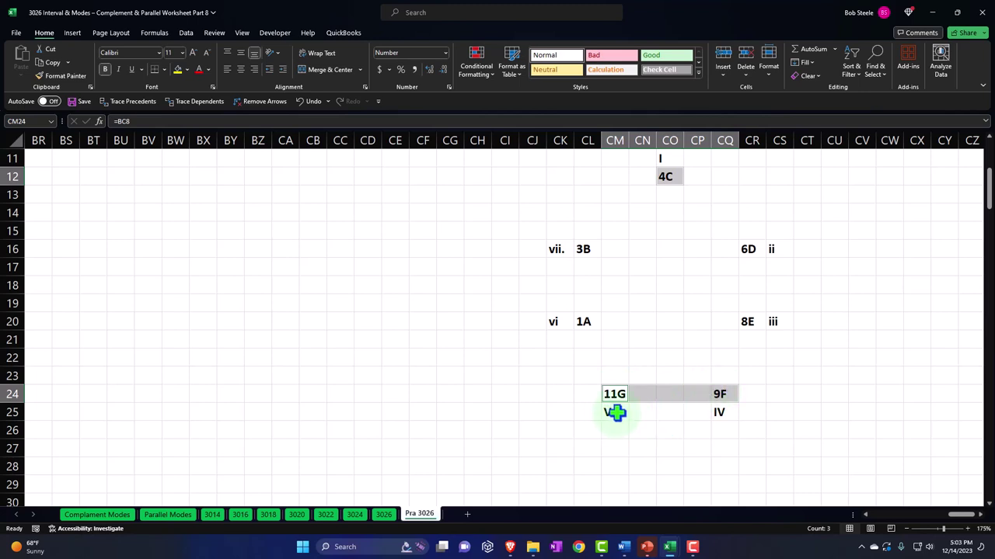
{"action": "left_click_drag", "start_coordinate": [616, 412], "coordinate": [709, 412]}
{"action": "left_click", "coordinate": [668, 158], "text": "ctrl"}
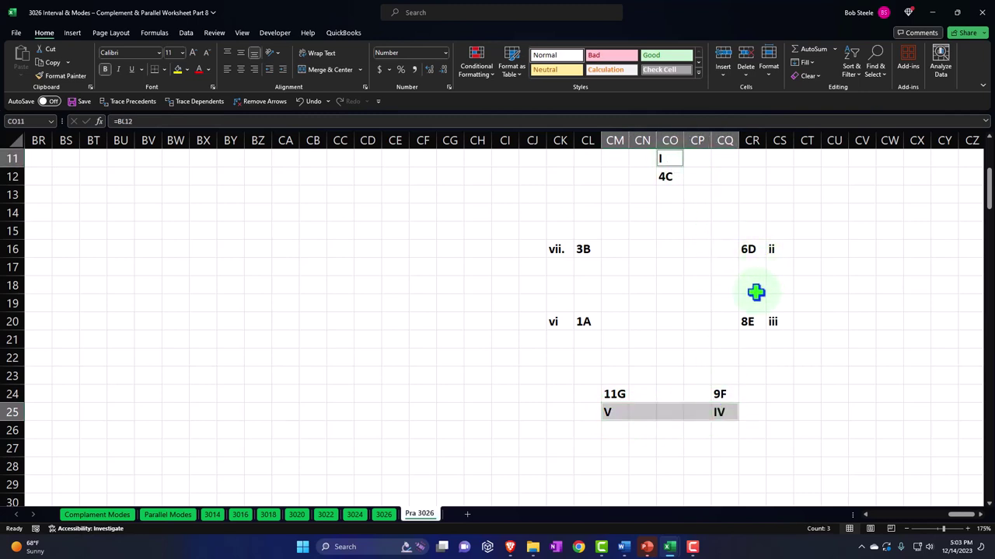
{"action": "left_click", "coordinate": [559, 248]}
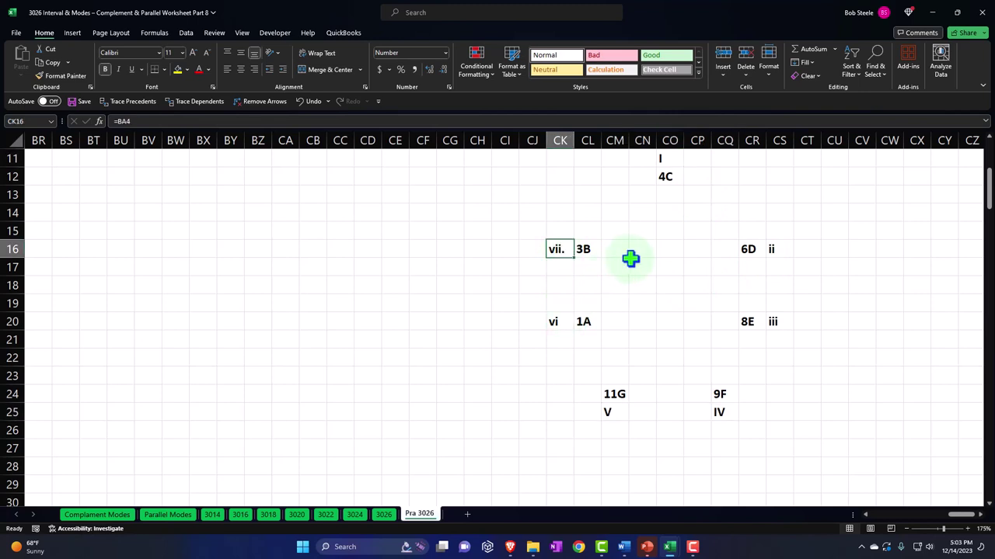
{"action": "left_click", "coordinate": [666, 158]}
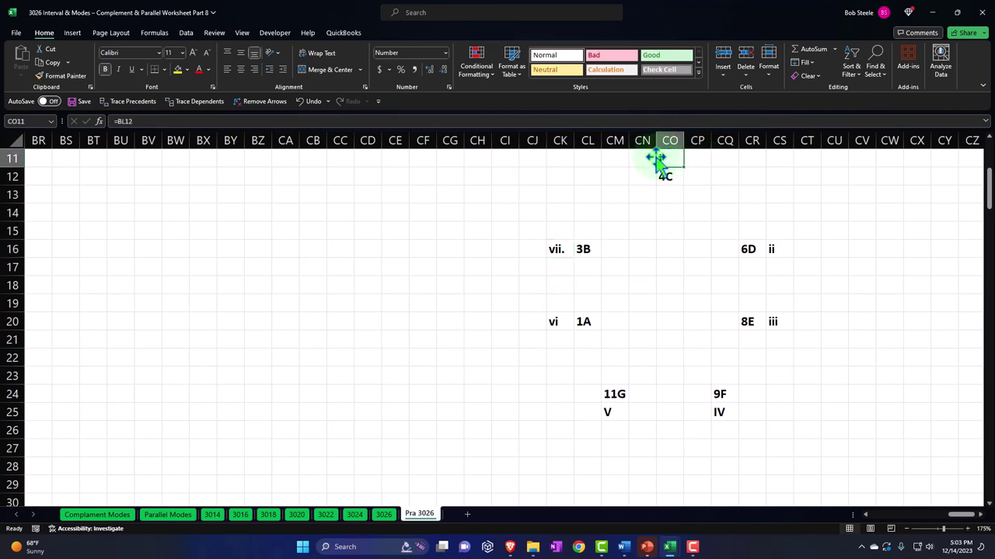
{"action": "left_click_drag", "start_coordinate": [656, 158], "coordinate": [631, 159]}
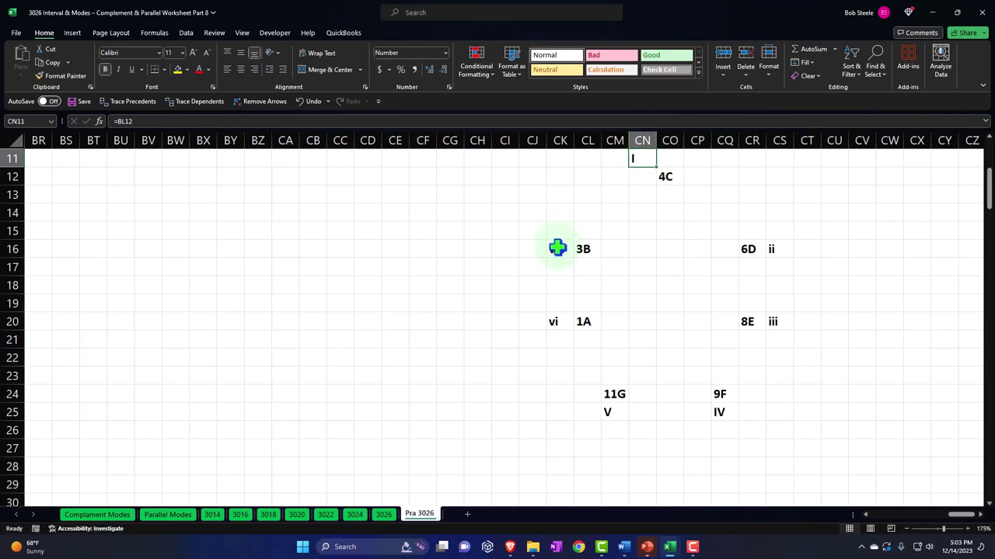
Move ii up to CS15, iii up to CS19, and IV right to CR25
{"action": "left_click", "coordinate": [777, 249]}
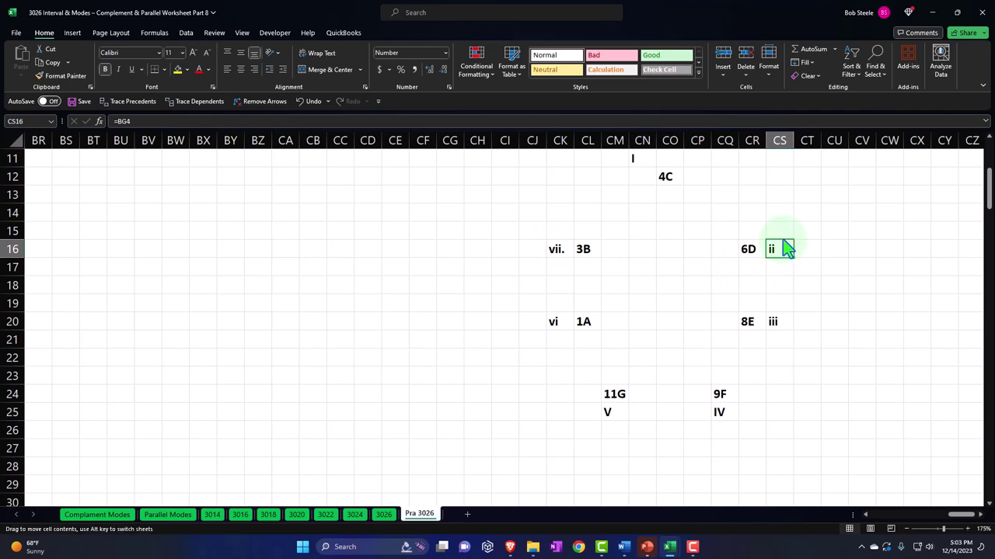
{"action": "left_click_drag", "start_coordinate": [786, 248], "coordinate": [784, 231]}
{"action": "left_click_drag", "start_coordinate": [779, 319], "coordinate": [781, 305]}
{"action": "left_click", "coordinate": [725, 412]}
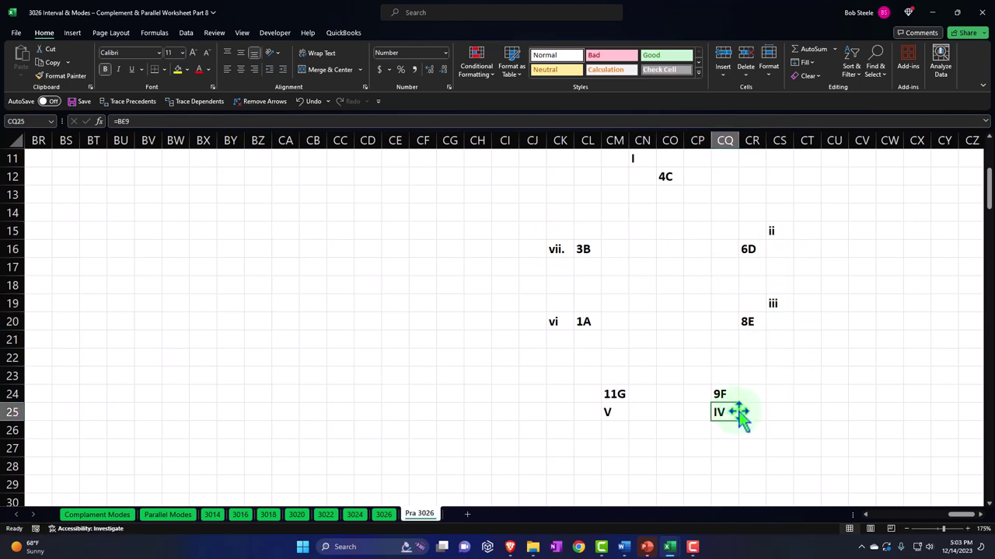
{"action": "left_click_drag", "start_coordinate": [738, 416], "coordinate": [752, 416]}
Move V right to CN25, vi down to CK21, and vii. down to CK17
{"action": "left_click", "coordinate": [621, 413]}
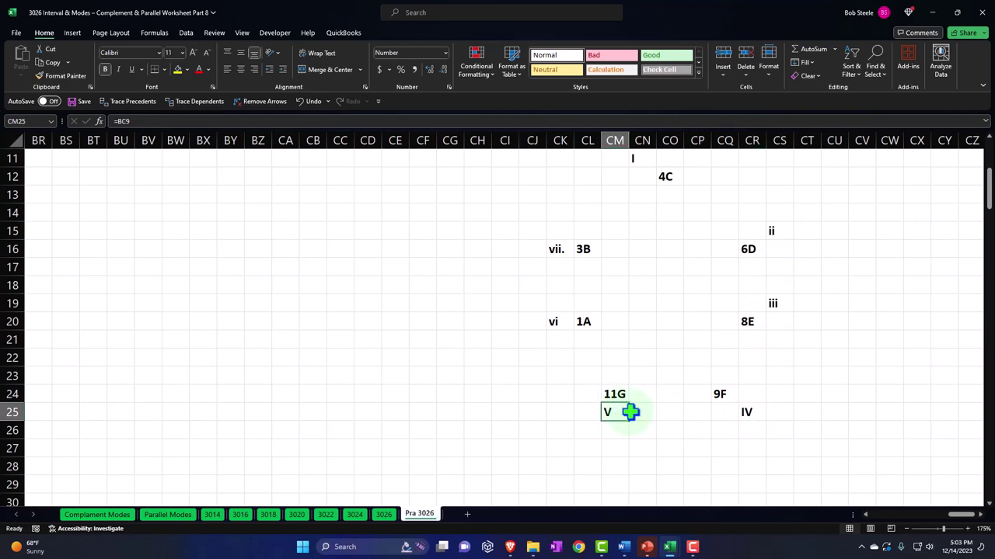
{"action": "left_click", "coordinate": [639, 412]}
{"action": "left_click", "coordinate": [561, 322]}
{"action": "left_click", "coordinate": [620, 426]}
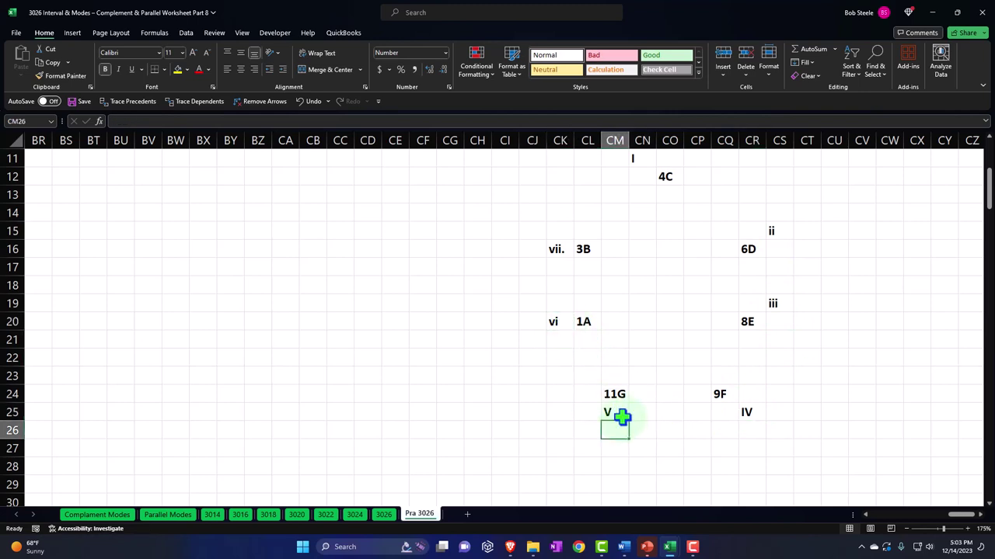
{"action": "left_click", "coordinate": [624, 413]}
{"action": "left_click_drag", "start_coordinate": [630, 415], "coordinate": [648, 415]}
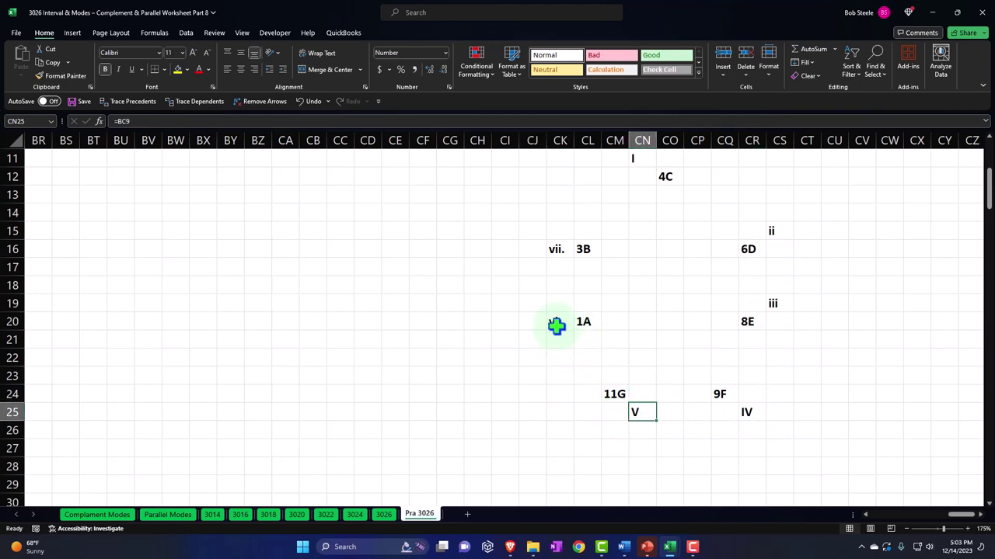
{"action": "left_click", "coordinate": [555, 325]}
{"action": "left_click_drag", "start_coordinate": [561, 336], "coordinate": [563, 348]}
{"action": "left_click", "coordinate": [561, 250]}
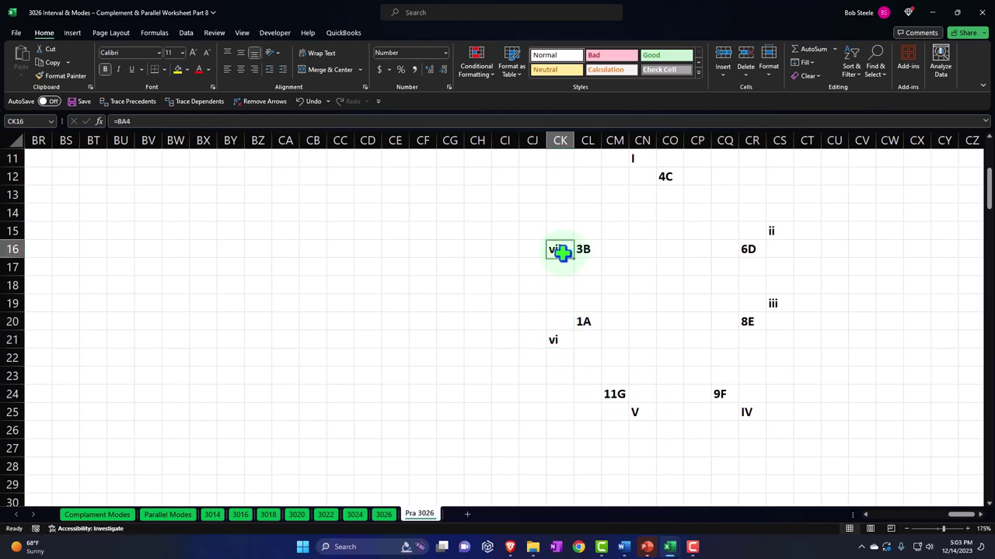
{"action": "left_click_drag", "start_coordinate": [560, 251], "coordinate": [564, 272]}
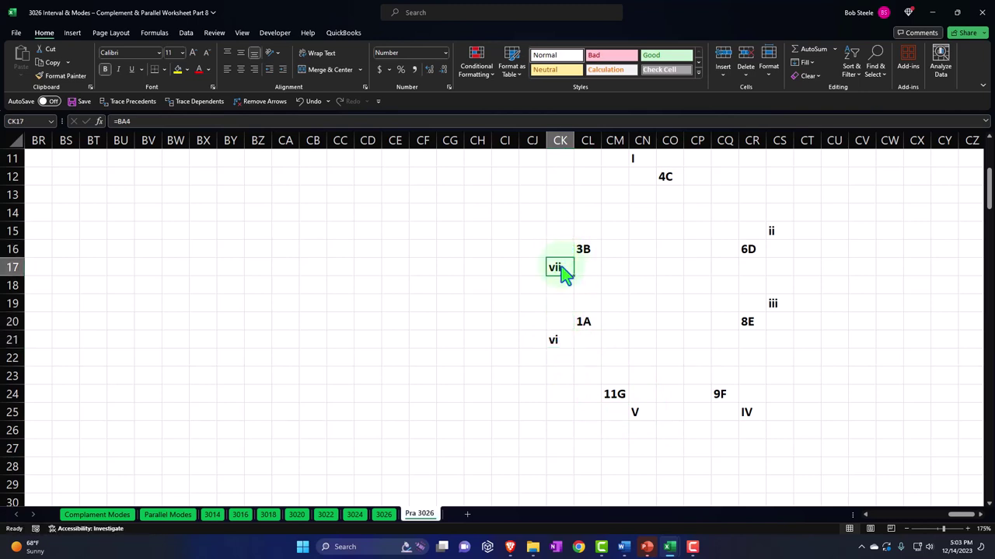
{"action": "left_click", "coordinate": [676, 164]}
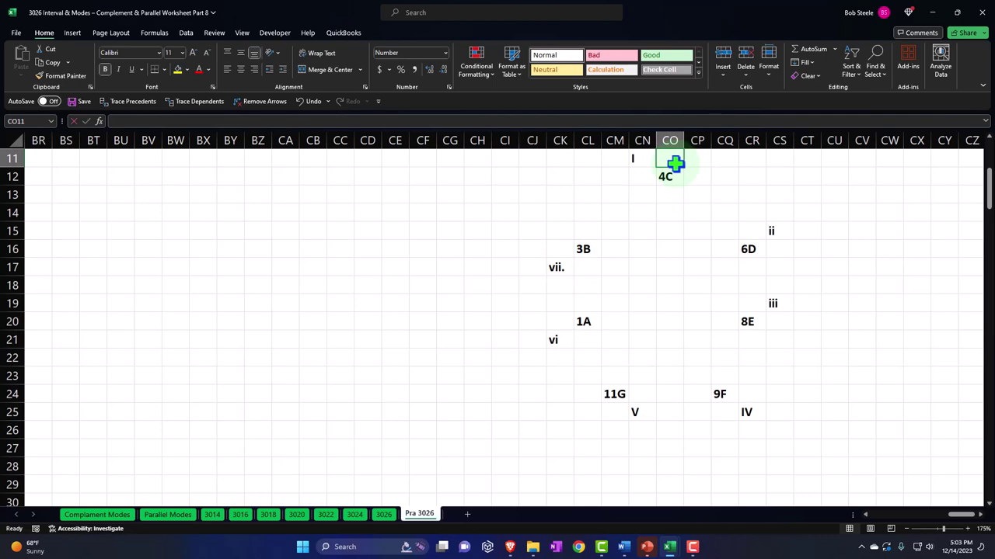
Enter a formula above 4C referencing degree 1 in the scale-degree table
{"action": "type", "text": "="}
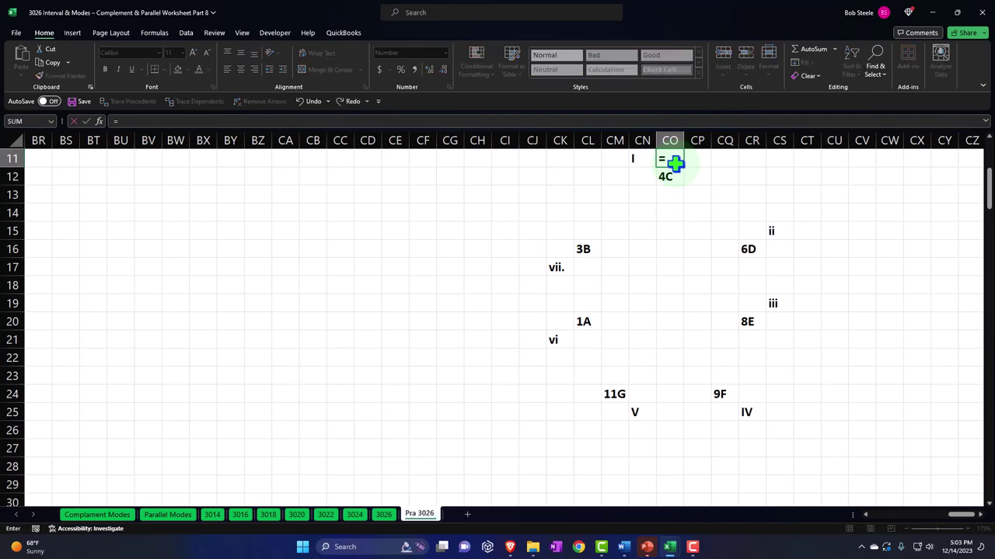
{"action": "key", "text": "Left"}
{"action": "key", "text": "Left"}
{"action": "key", "text": "Left"}
{"action": "key", "text": "Left"}
{"action": "key", "text": "Left"}
{"action": "key", "text": "Left"}
{"action": "key", "text": "Left"}
{"action": "key", "text": "Left"}
{"action": "key", "text": "Left"}
{"action": "key", "text": "Left"}
{"action": "key", "text": "Left"}
{"action": "key", "text": "Left"}
{"action": "key", "text": "Left"}
{"action": "key", "text": "Left"}
{"action": "key", "text": "Left"}
{"action": "key", "text": "Left"}
{"action": "key", "text": "Left"}
{"action": "key", "text": "Left"}
{"action": "key", "text": "Left"}
{"action": "key", "text": "Left"}
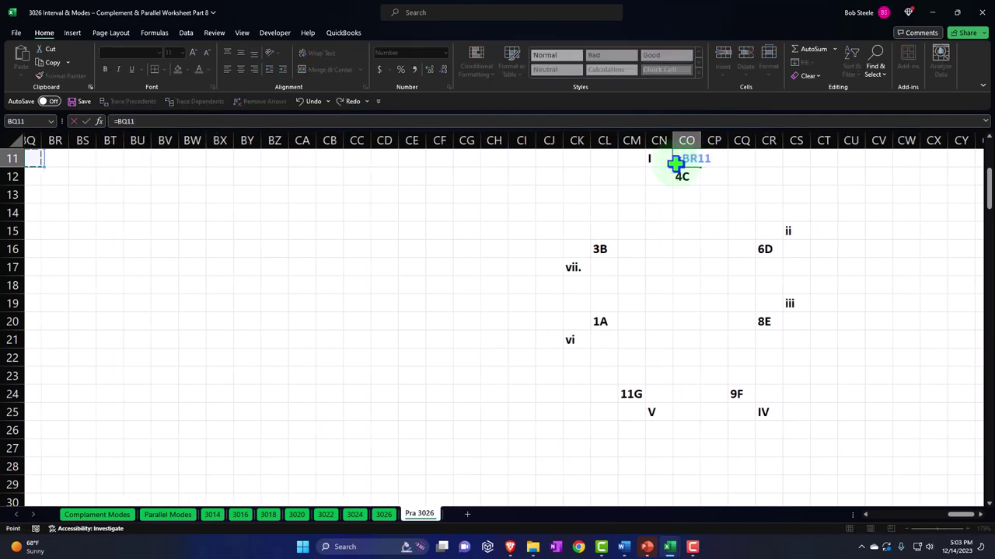
{"action": "key", "text": "Left"}
{"action": "key", "text": "Down"}
{"action": "key", "text": "Down"}
{"action": "key", "text": "Down"}
{"action": "key", "text": "Down"}
{"action": "key", "text": "Down"}
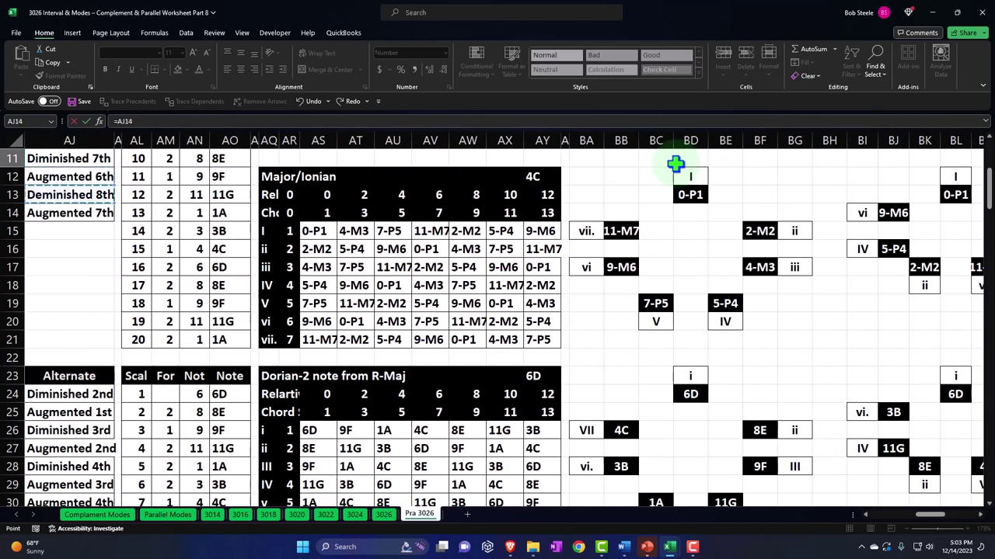
{"action": "key", "text": "Up"}
{"action": "key", "text": "Up"}
{"action": "key", "text": "Up"}
{"action": "key", "text": "Up"}
{"action": "key", "text": "Up"}
{"action": "key", "text": "Up"}
{"action": "key", "text": "Up"}
{"action": "key", "text": "Up"}
{"action": "key", "text": "Up"}
{"action": "key", "text": "Up"}
{"action": "key", "text": "Up"}
{"action": "key", "text": "Up"}
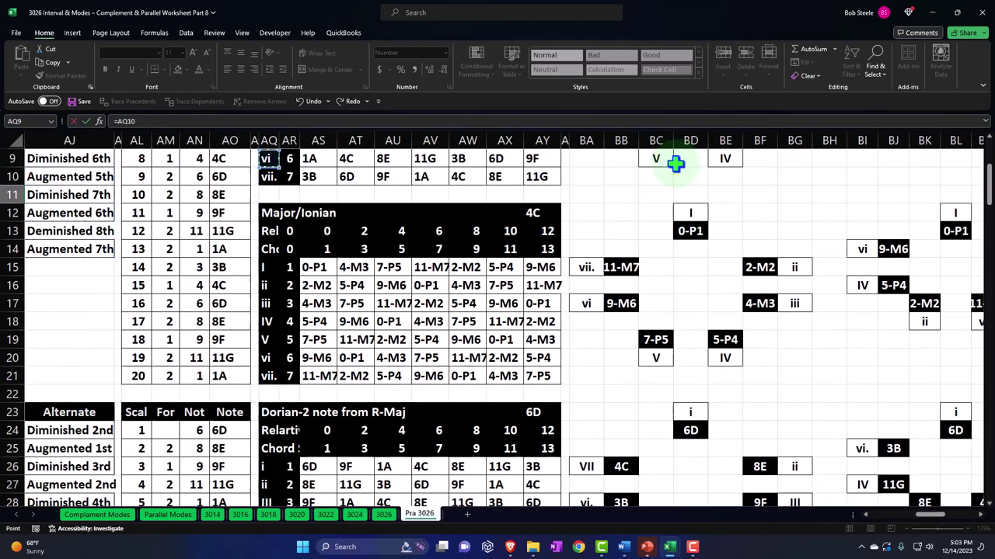
{"action": "key", "text": "Return"}
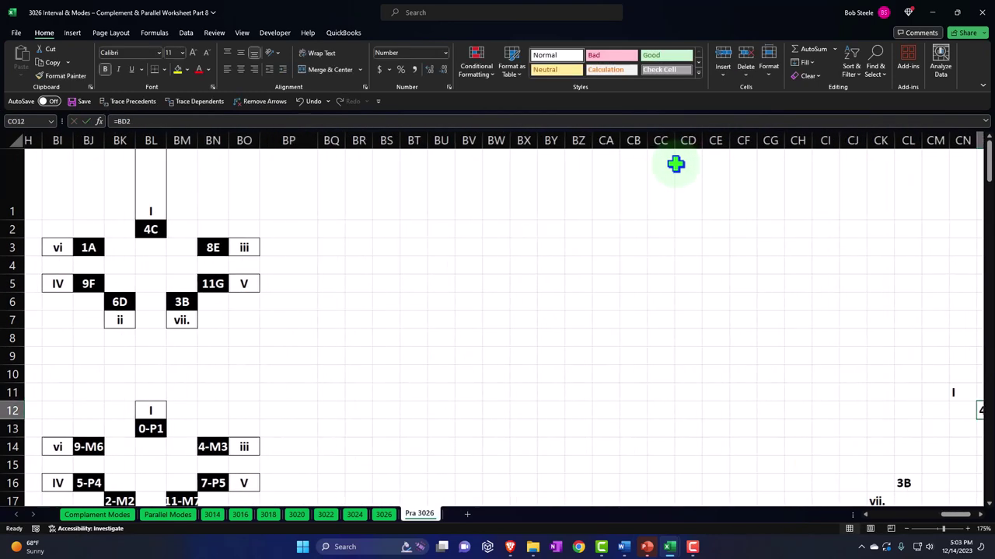
Add a formula in CS16 so 2 shows beside the ii chord
{"action": "key", "text": "Down"}
{"action": "key", "text": "Right"}
{"action": "key", "text": "Right"}
{"action": "key", "text": "Right"}
{"action": "key", "text": "Right"}
{"action": "key", "text": "Right"}
{"action": "key", "text": "Down"}
{"action": "key", "text": "Down"}
{"action": "key", "text": "Down"}
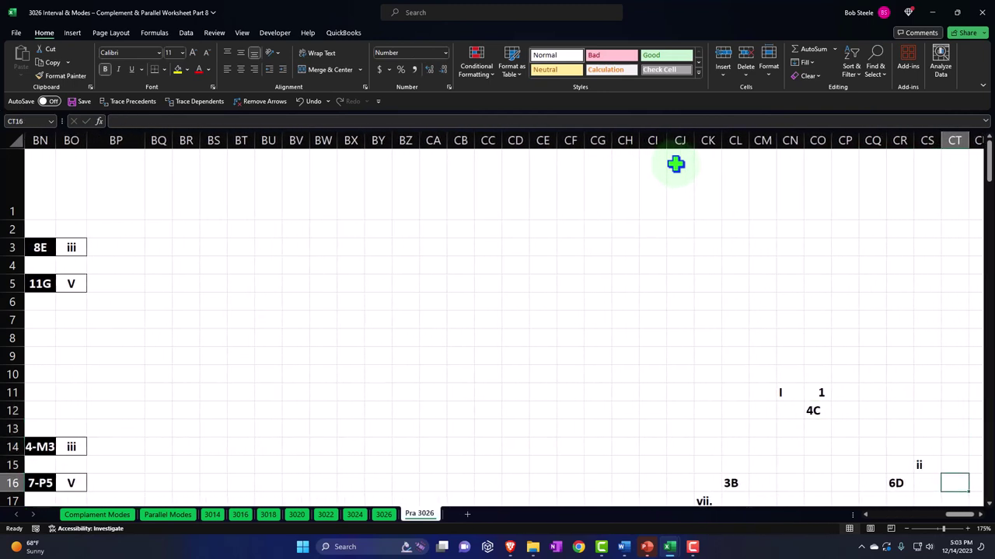
{"action": "key", "text": "Down"}
{"action": "key", "text": "Left"}
{"action": "key", "text": "Up"}
{"action": "type", "text": "="}
{"action": "key", "text": "Left"}
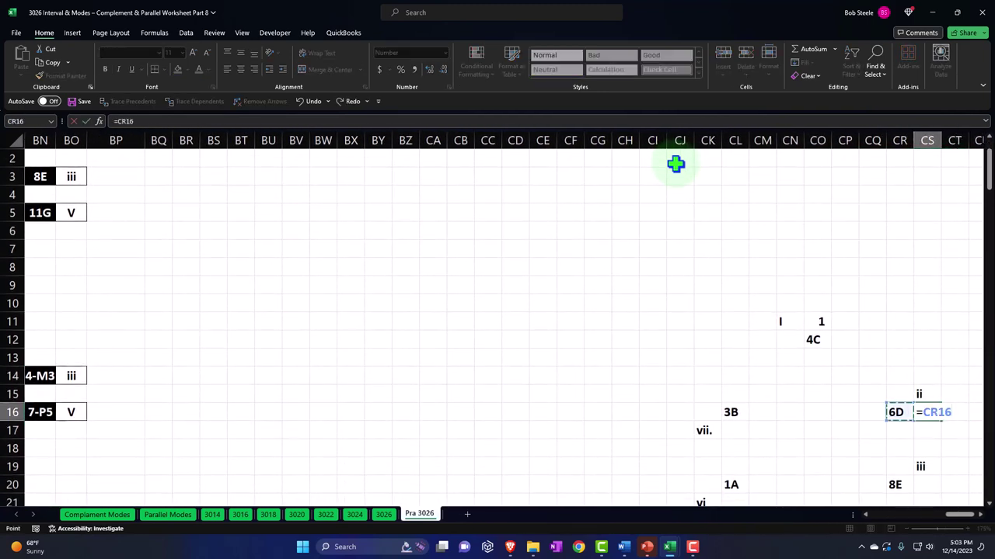
{"action": "key", "text": "Left"}
{"action": "key", "text": "Left"}
{"action": "key", "text": "Left"}
{"action": "key", "text": "Left"}
{"action": "key", "text": "Left"}
{"action": "key", "text": "Left"}
{"action": "key", "text": "Left"}
{"action": "key", "text": "Left"}
{"action": "key", "text": "Left"}
{"action": "key", "text": "Left"}
{"action": "key", "text": "Left"}
{"action": "key", "text": "Left"}
{"action": "key", "text": "Left"}
{"action": "key", "text": "Left"}
{"action": "key", "text": "Left"}
{"action": "key", "text": "Left"}
{"action": "key", "text": "Left"}
{"action": "key", "text": "Left"}
{"action": "key", "text": "Left"}
{"action": "key", "text": "Left"}
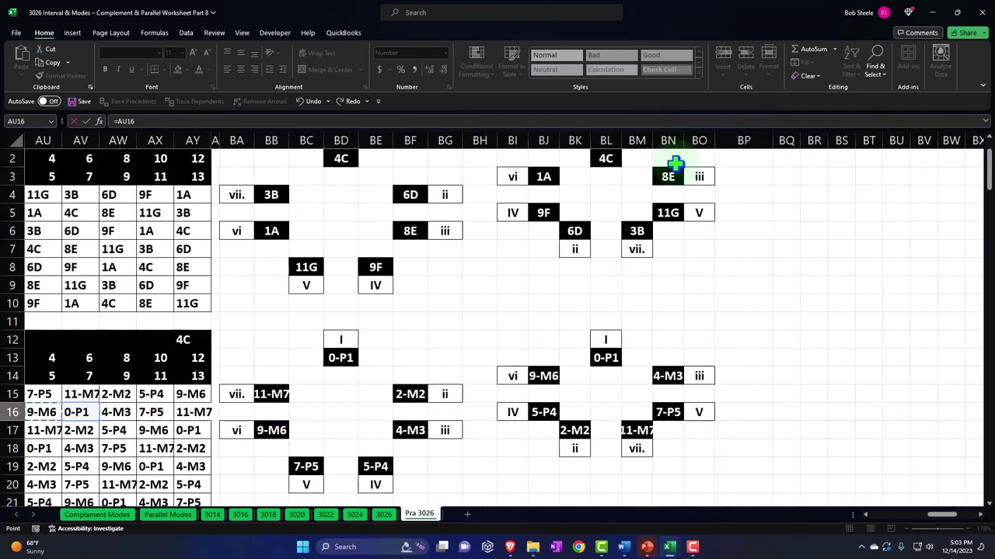
{"action": "key", "text": "Up"}
{"action": "key", "text": "Up"}
{"action": "key", "text": "Up"}
{"action": "key", "text": "Up"}
{"action": "key", "text": "Up"}
{"action": "key", "text": "Up"}
{"action": "key", "text": "Up"}
{"action": "key", "text": "Down"}
{"action": "key", "text": "Down"}
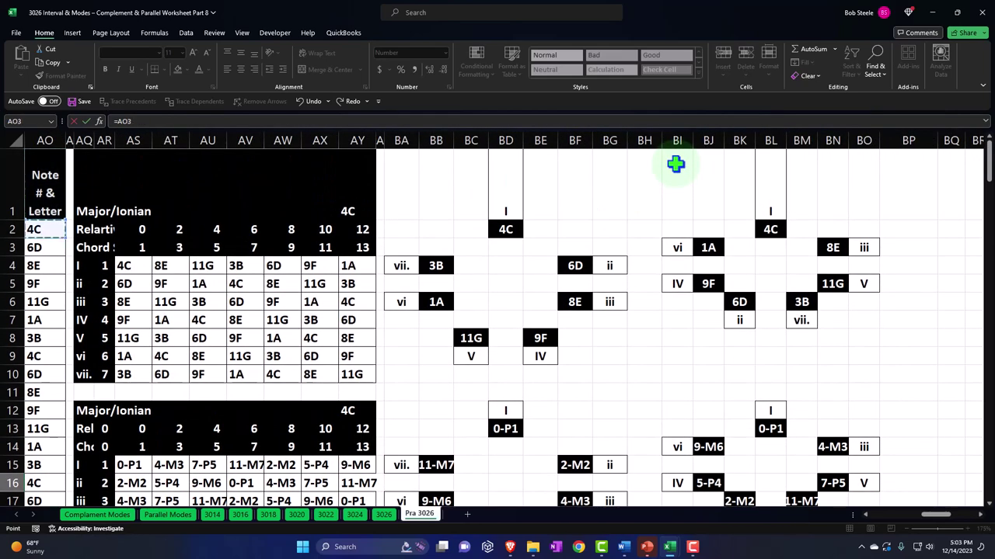
{"action": "key", "text": "Return"}
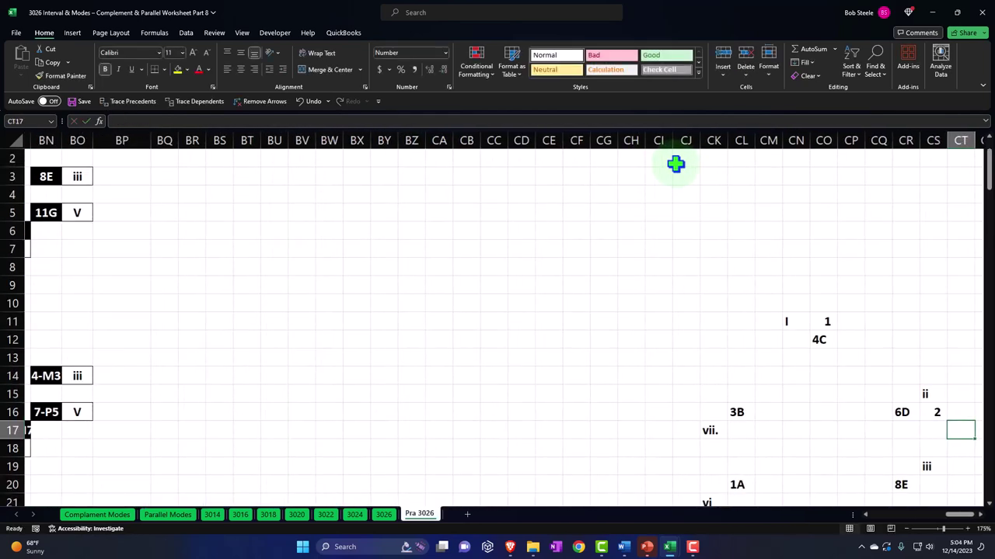
Add a formula in CS20 so 3 shows beside the iii chord
{"action": "key", "text": "Left"}
{"action": "key", "text": "Up"}
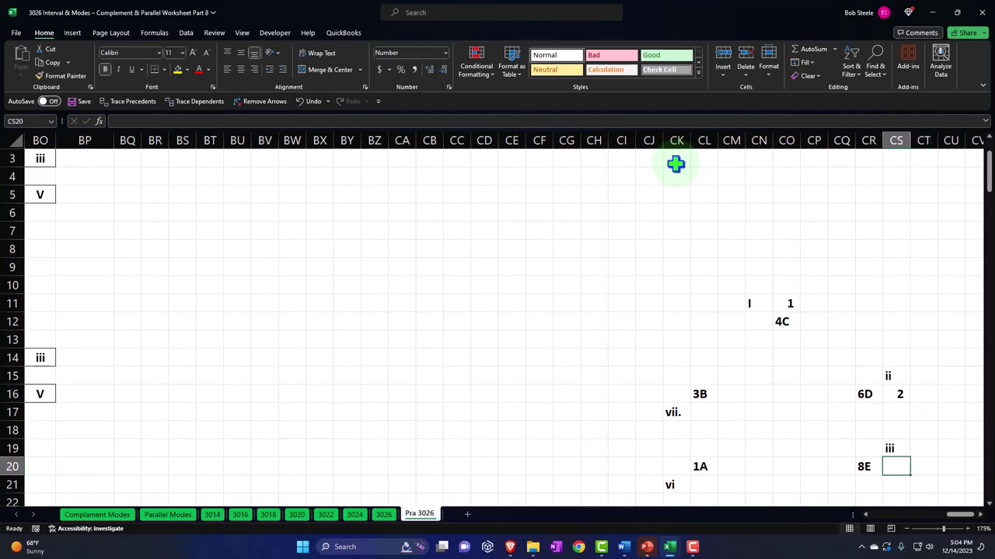
{"action": "type", "text": "="}
{"action": "key", "text": "Left"}
{"action": "key", "text": "Left"}
{"action": "key", "text": "Left"}
{"action": "key", "text": "Left"}
{"action": "key", "text": "Left"}
{"action": "key", "text": "Left"}
{"action": "key", "text": "Left"}
{"action": "key", "text": "Left"}
{"action": "key", "text": "Left"}
{"action": "key", "text": "Left"}
{"action": "key", "text": "Left"}
{"action": "key", "text": "Left"}
{"action": "key", "text": "Left"}
{"action": "key", "text": "Left"}
{"action": "key", "text": "Left"}
{"action": "key", "text": "Left"}
{"action": "key", "text": "Left"}
{"action": "key", "text": "Left"}
{"action": "key", "text": "Left"}
{"action": "key", "text": "Left"}
{"action": "key", "text": "Left"}
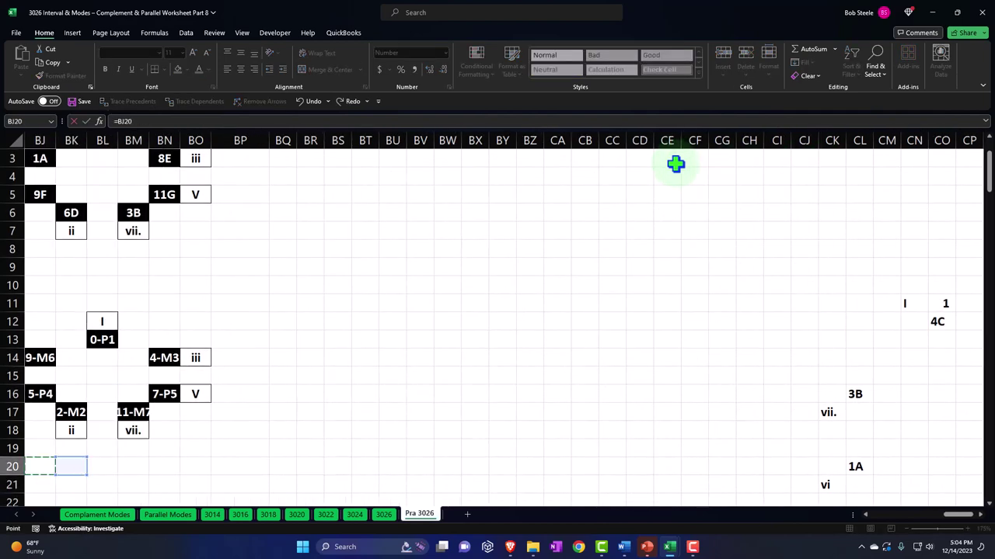
{"action": "key", "text": "Up"}
{"action": "key", "text": "Up"}
{"action": "key", "text": "Up"}
{"action": "key", "text": "Up"}
{"action": "key", "text": "Up"}
{"action": "key", "text": "Up"}
{"action": "key", "text": "Up"}
{"action": "key", "text": "Up"}
{"action": "key", "text": "Up"}
{"action": "key", "text": "Up"}
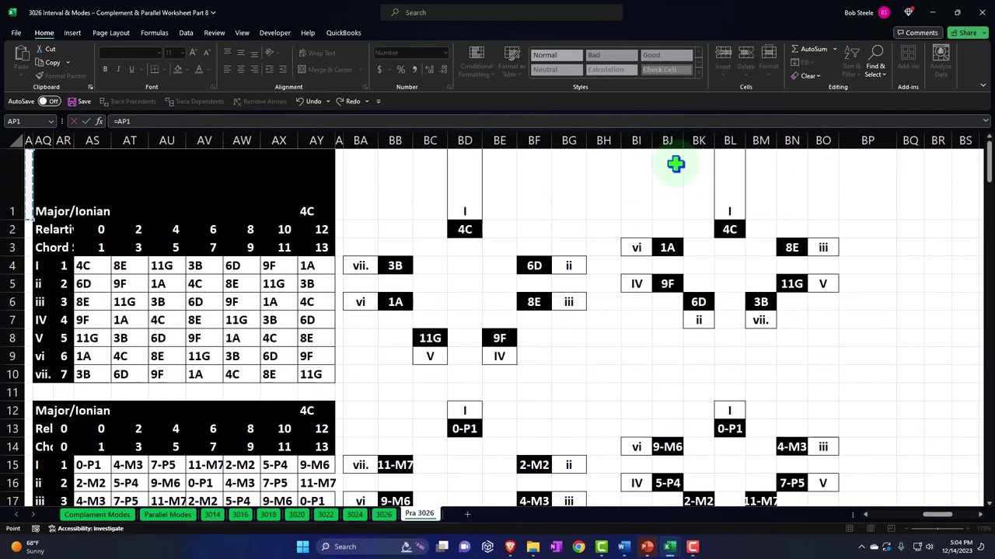
{"action": "key", "text": "Return"}
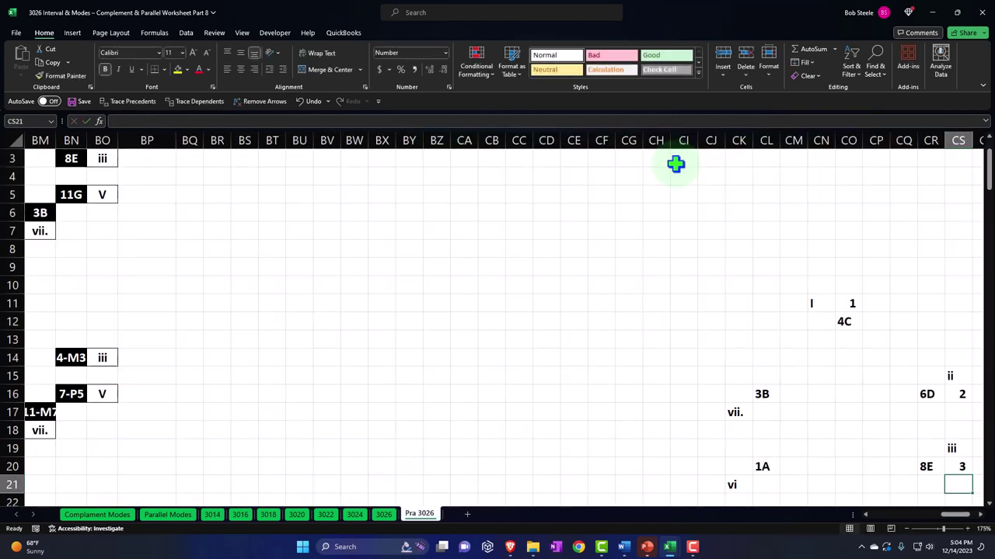
Begin the degree-number formula in CQ25 beside the IV chord
{"action": "key", "text": "Down"}
{"action": "key", "text": "Down"}
{"action": "key", "text": "Down"}
{"action": "key", "text": "Down"}
{"action": "key", "text": "Left"}
{"action": "key", "text": "Left"}
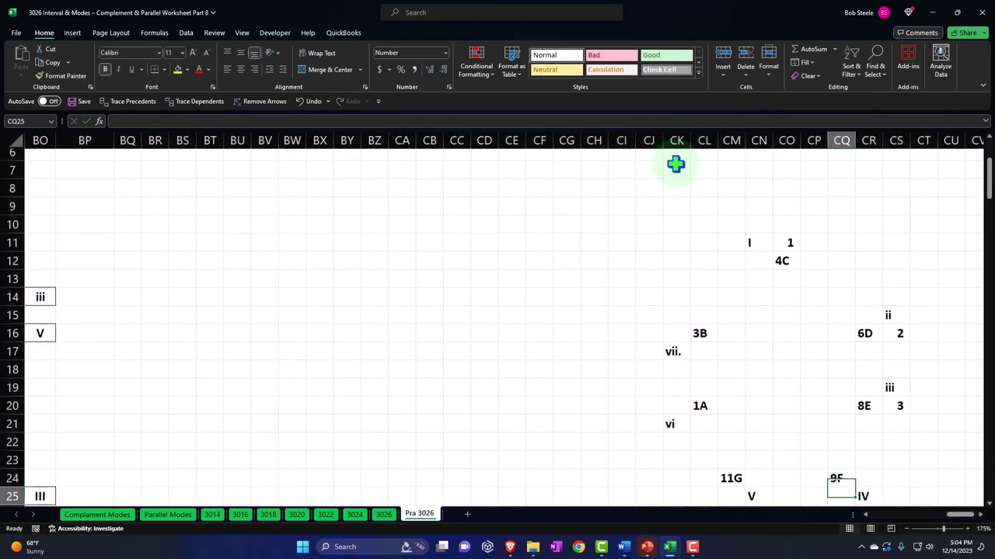
{"action": "type", "text": "="}
{"action": "key", "text": "Left"}
{"action": "key", "text": "Left"}
{"action": "key", "text": "Left"}
{"action": "key", "text": "Left"}
{"action": "key", "text": "Left"}
{"action": "key", "text": "Left"}
{"action": "key", "text": "Left"}
{"action": "key", "text": "Left"}
{"action": "key", "text": "Left"}
{"action": "key", "text": "Left"}
{"action": "key", "text": "Left"}
{"action": "key", "text": "Left"}
{"action": "key", "text": "Left"}
{"action": "key", "text": "Left"}
{"action": "key", "text": "Left"}
{"action": "key", "text": "Left"}
{"action": "key", "text": "Left"}
{"action": "key", "text": "Left"}
{"action": "key", "text": "Left"}
{"action": "key", "text": "Left"}
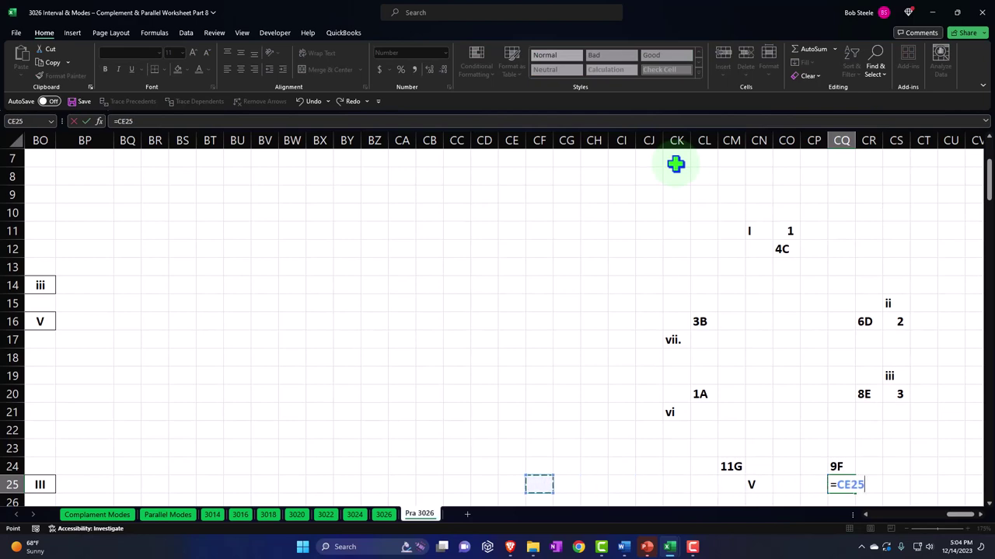
{"action": "key", "text": "Up"}
{"action": "key", "text": "Up"}
{"action": "key", "text": "Up"}
{"action": "key", "text": "Up"}
{"action": "key", "text": "Up"}
{"action": "key", "text": "Up"}
{"action": "key", "text": "Up"}
{"action": "key", "text": "Up"}
{"action": "key", "text": "Up"}
{"action": "key", "text": "Up"}
{"action": "key", "text": "Up"}
{"action": "key", "text": "Up"}
{"action": "key", "text": "Up"}
{"action": "key", "text": "Up"}
{"action": "key", "text": "Up"}
{"action": "key", "text": "Up"}
{"action": "key", "text": "Up"}
{"action": "key", "text": "Up"}
{"action": "key", "text": "Up"}
{"action": "key", "text": "Up"}
{"action": "key", "text": "Up"}
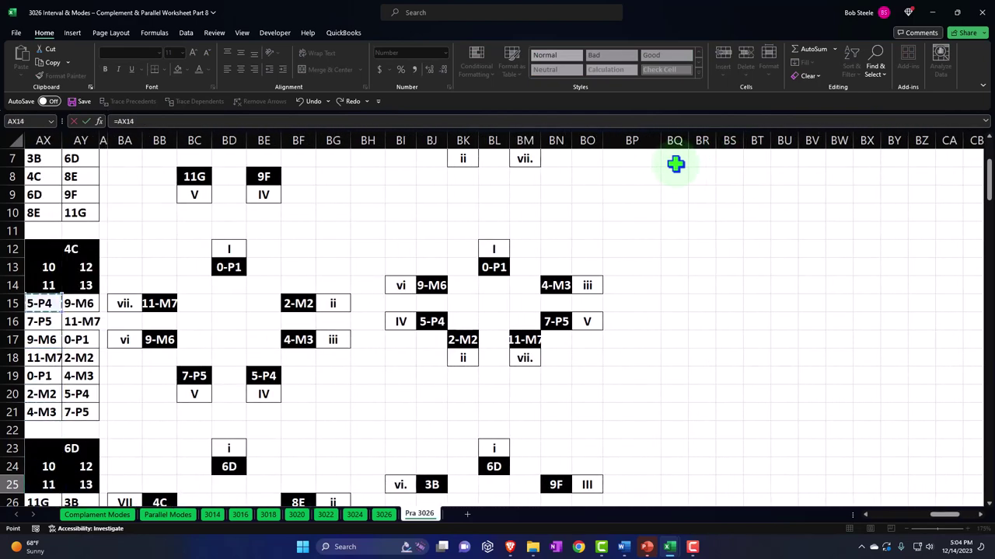
{"action": "key", "text": "Left"}
{"action": "key", "text": "Left"}
{"action": "key", "text": "Left"}
{"action": "key", "text": "Left"}
Finish the formula showing 4 beside IV, then add 5 beside V in CM25
{"action": "key", "text": "Left"}
{"action": "key", "text": "Left"}
{"action": "key", "text": "Down"}
{"action": "key", "text": "Down"}
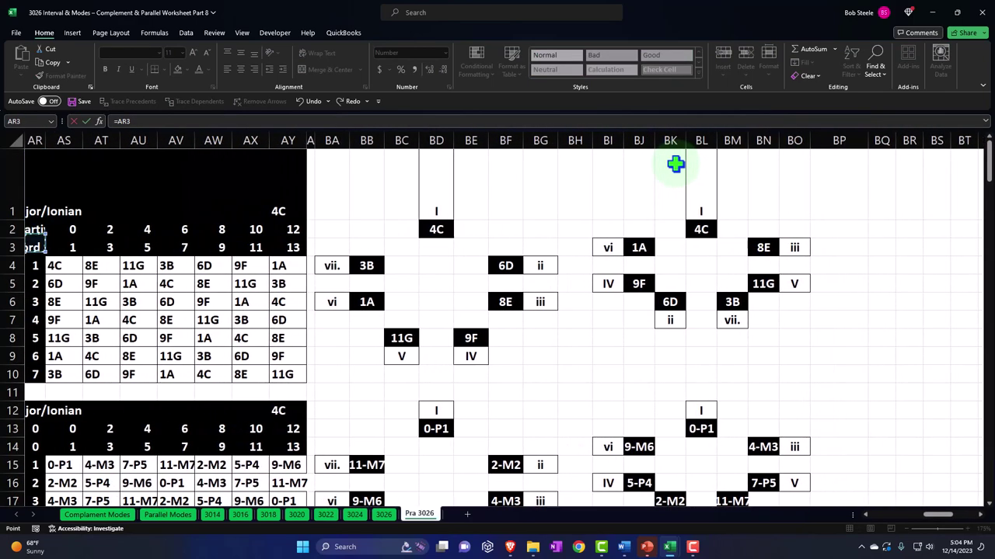
{"action": "key", "text": "Tab"}
{"action": "key", "text": "Left"}
{"action": "key", "text": "Left"}
{"action": "key", "text": "Left"}
{"action": "key", "text": "Left"}
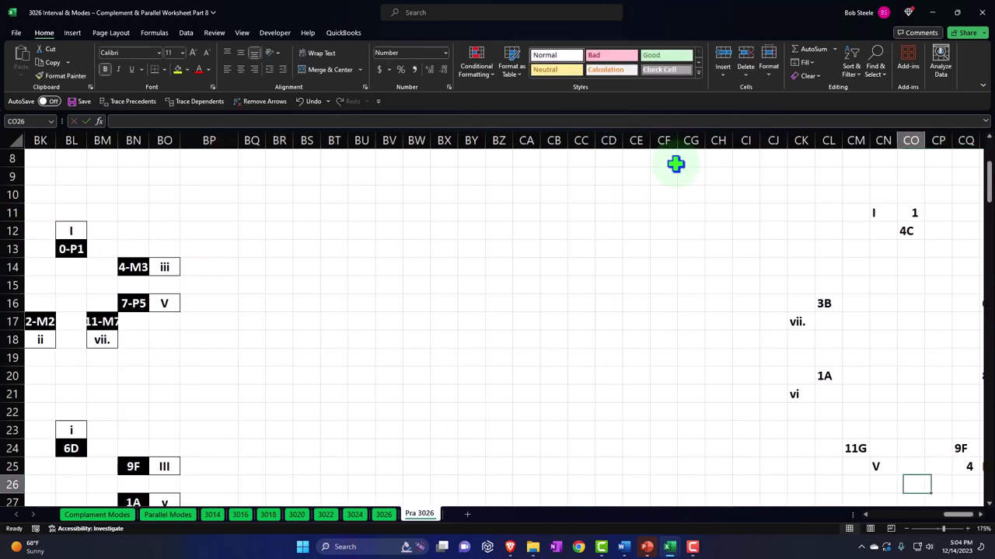
{"action": "type", "text": "="}
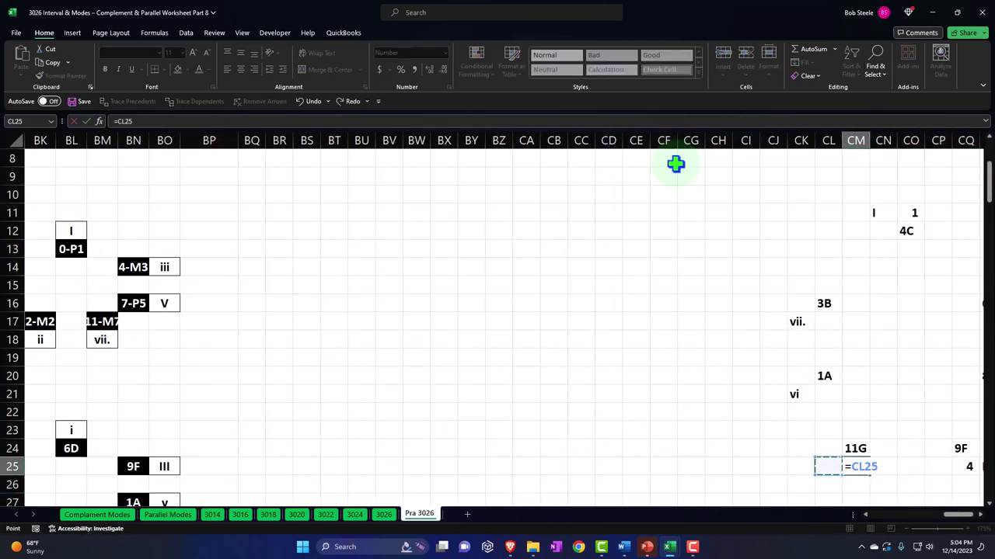
{"action": "key", "text": "Left"}
{"action": "key", "text": "Left"}
{"action": "key", "text": "Left"}
{"action": "key", "text": "Left"}
{"action": "key", "text": "Left"}
{"action": "key", "text": "Left"}
{"action": "key", "text": "Left"}
{"action": "key", "text": "Left"}
{"action": "key", "text": "Left"}
{"action": "key", "text": "Left"}
{"action": "key", "text": "Left"}
{"action": "key", "text": "Left"}
{"action": "key", "text": "Left"}
{"action": "key", "text": "Left"}
{"action": "key", "text": "Left"}
{"action": "key", "text": "Left"}
{"action": "key", "text": "Left"}
{"action": "key", "text": "Left"}
{"action": "key", "text": "Left"}
{"action": "key", "text": "Left"}
{"action": "key", "text": "Up"}
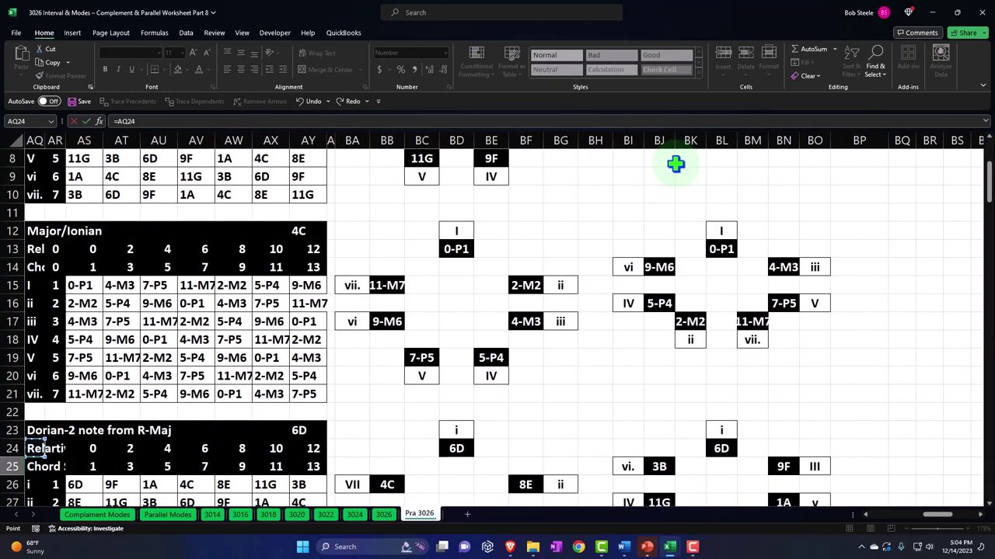
{"action": "key", "text": "Up"}
{"action": "key", "text": "Up"}
{"action": "key", "text": "Up"}
{"action": "key", "text": "Up"}
{"action": "key", "text": "Up"}
{"action": "key", "text": "Up"}
{"action": "key", "text": "Up"}
{"action": "key", "text": "Up"}
{"action": "key", "text": "Up"}
{"action": "key", "text": "Up"}
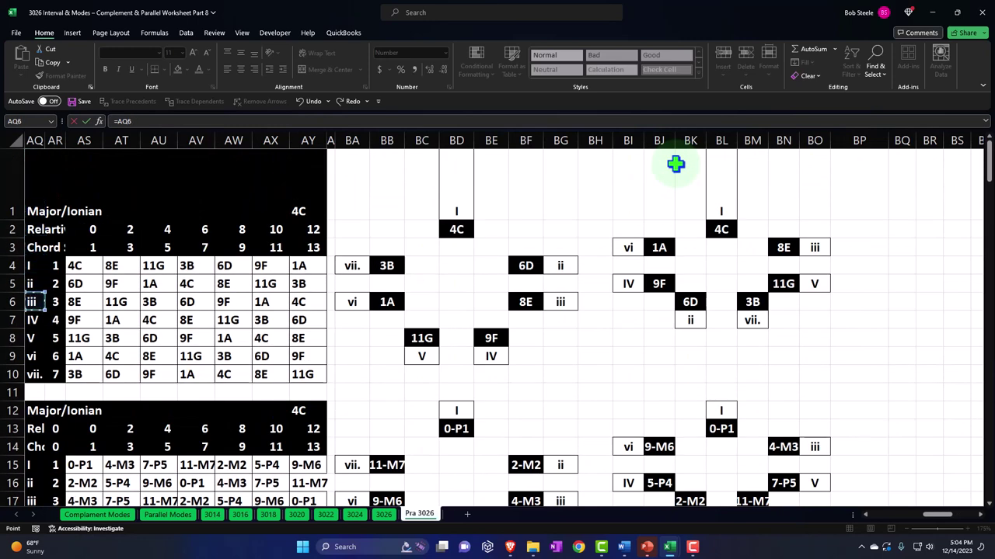
{"action": "key", "text": "Return"}
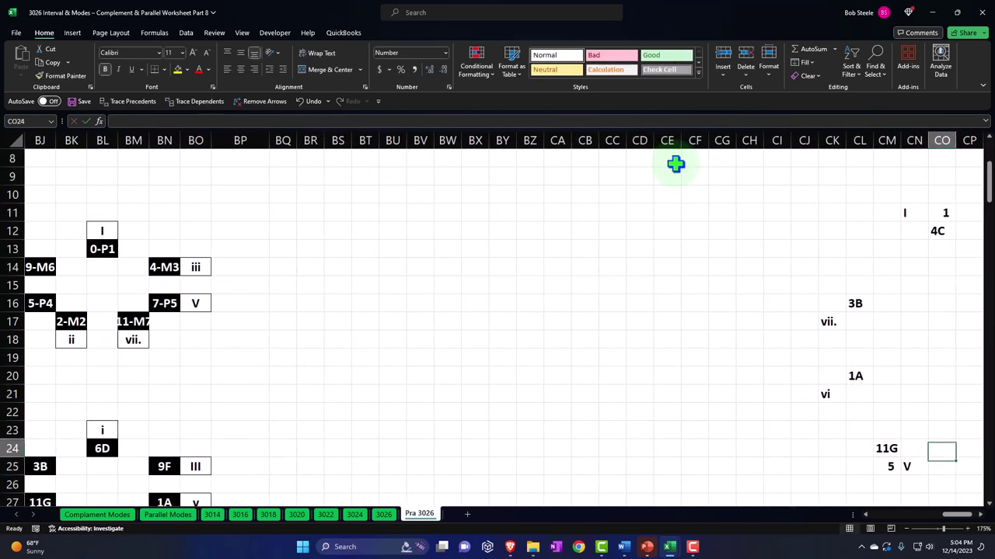
Add a formula in CK20 so 6 shows beside the vi chord
{"action": "key", "text": "Up"}
{"action": "key", "text": "Left"}
{"action": "key", "text": "Left"}
{"action": "key", "text": "Left"}
{"action": "key", "text": "Left"}
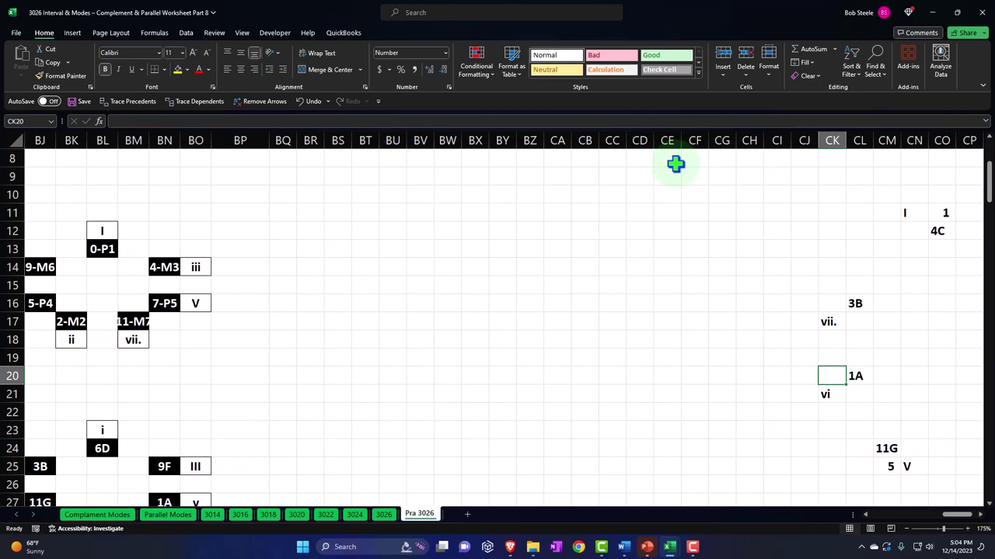
{"action": "type", "text": "="}
{"action": "key", "text": "Left"}
{"action": "key", "text": "Left"}
{"action": "key", "text": "Left"}
{"action": "key", "text": "Left"}
{"action": "key", "text": "Left"}
{"action": "key", "text": "Left"}
{"action": "key", "text": "Left"}
{"action": "key", "text": "Left"}
{"action": "key", "text": "Left"}
{"action": "key", "text": "Left"}
{"action": "key", "text": "Left"}
{"action": "key", "text": "Left"}
{"action": "key", "text": "Left"}
{"action": "key", "text": "Left"}
{"action": "key", "text": "Left"}
{"action": "key", "text": "Left"}
{"action": "key", "text": "Left"}
{"action": "key", "text": "Left"}
{"action": "key", "text": "Left"}
{"action": "key", "text": "Left"}
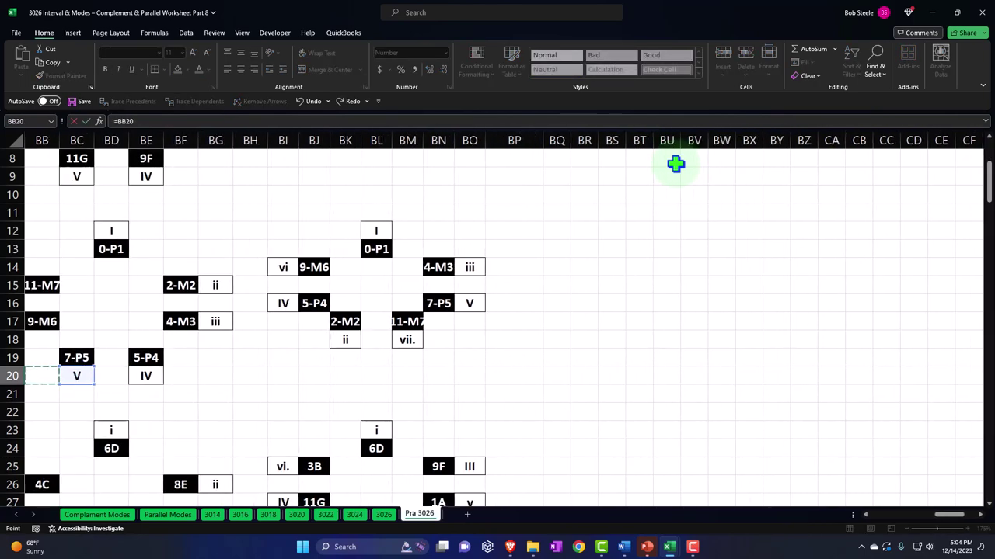
{"action": "key", "text": "Left"}
{"action": "key", "text": "Left"}
{"action": "key", "text": "Left"}
{"action": "key", "text": "Left"}
{"action": "key", "text": "Left"}
{"action": "key", "text": "Left"}
{"action": "key", "text": "Left"}
{"action": "key", "text": "Left"}
{"action": "key", "text": "Left"}
{"action": "key", "text": "Left"}
{"action": "key", "text": "Left"}
{"action": "key", "text": "Left"}
{"action": "key", "text": "Left"}
{"action": "key", "text": "Left"}
{"action": "key", "text": "Left"}
{"action": "key", "text": "Up"}
{"action": "key", "text": "Up"}
{"action": "key", "text": "Up"}
{"action": "key", "text": "Up"}
{"action": "key", "text": "Up"}
{"action": "key", "text": "Up"}
{"action": "key", "text": "Up"}
{"action": "key", "text": "Up"}
{"action": "key", "text": "Up"}
{"action": "key", "text": "Up"}
{"action": "key", "text": "Up"}
{"action": "key", "text": "Up"}
{"action": "key", "text": "Up"}
{"action": "key", "text": "Up"}
{"action": "key", "text": "Up"}
{"action": "key", "text": "Up"}
{"action": "key", "text": "Up"}
{"action": "key", "text": "Up"}
{"action": "key", "text": "Up"}
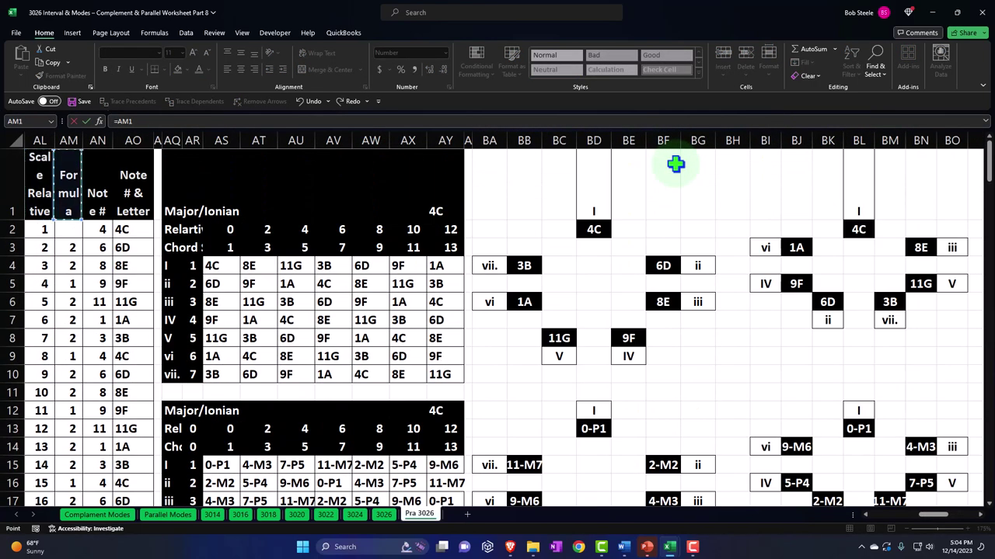
{"action": "key", "text": "Right"}
{"action": "key", "text": "Right"}
{"action": "key", "text": "Right"}
{"action": "key", "text": "Right"}
{"action": "key", "text": "Down"}
{"action": "key", "text": "Down"}
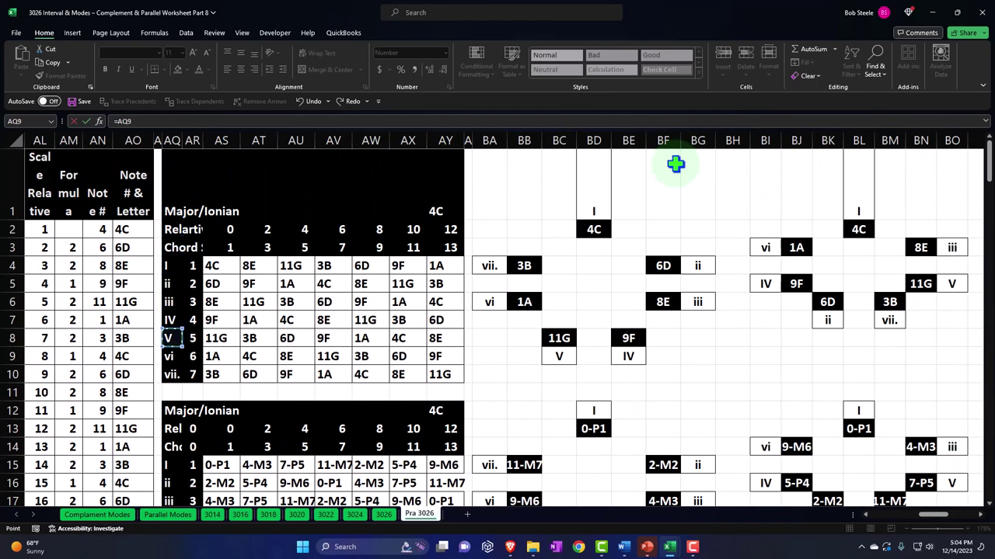
{"action": "key", "text": "Tab"}
{"action": "key", "text": "Tab"}
{"action": "key", "text": "Tab"}
{"action": "key", "text": "Tab"}
{"action": "key", "text": "Tab"}
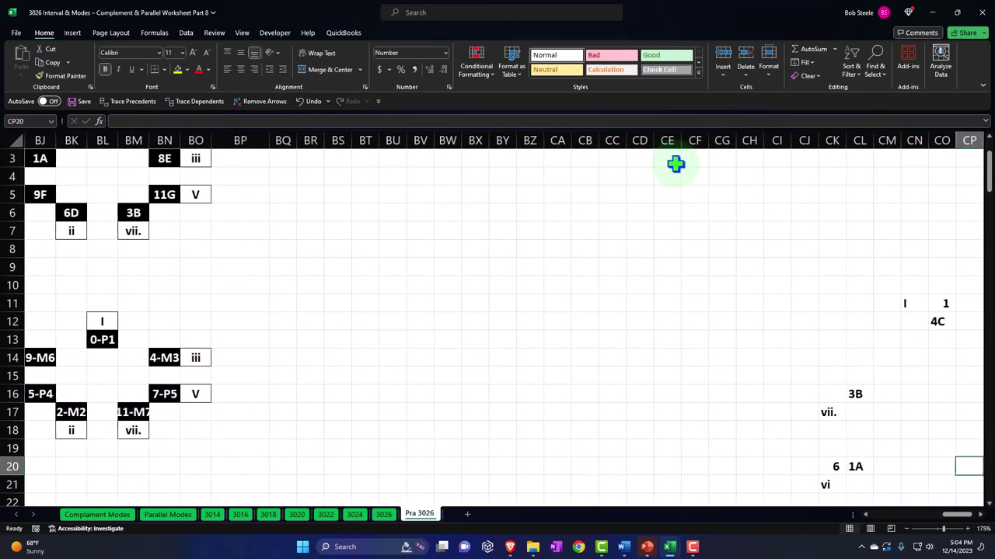
Add a formula in CK16 so 7 shows beside the vii. chord
{"action": "key", "text": "Up"}
{"action": "key", "text": "Up"}
{"action": "key", "text": "Up"}
{"action": "key", "text": "Up"}
{"action": "key", "text": "Left"}
{"action": "key", "text": "Left"}
{"action": "key", "text": "Left"}
{"action": "key", "text": "Left"}
{"action": "key", "text": "Left"}
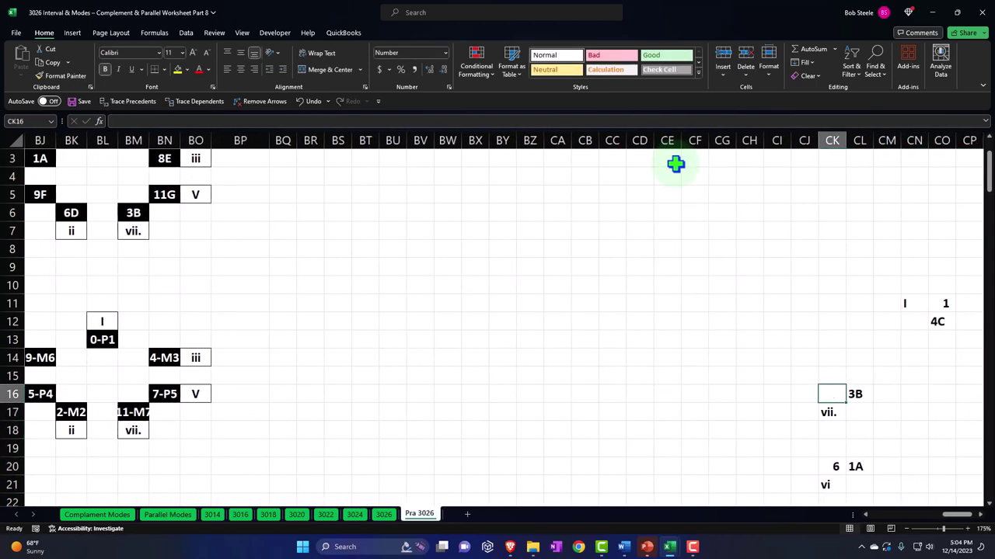
{"action": "type", "text": "="}
{"action": "key", "text": "Left"}
{"action": "key", "text": "Left"}
{"action": "key", "text": "Left"}
{"action": "key", "text": "Left"}
{"action": "key", "text": "Left"}
{"action": "key", "text": "Left"}
{"action": "key", "text": "Left"}
{"action": "key", "text": "Left"}
{"action": "key", "text": "Left"}
{"action": "key", "text": "Left"}
{"action": "key", "text": "Left"}
{"action": "key", "text": "Left"}
{"action": "key", "text": "Left"}
{"action": "key", "text": "Left"}
{"action": "key", "text": "Left"}
{"action": "key", "text": "Left"}
{"action": "key", "text": "Left"}
{"action": "key", "text": "Left"}
{"action": "key", "text": "Left"}
{"action": "key", "text": "Left"}
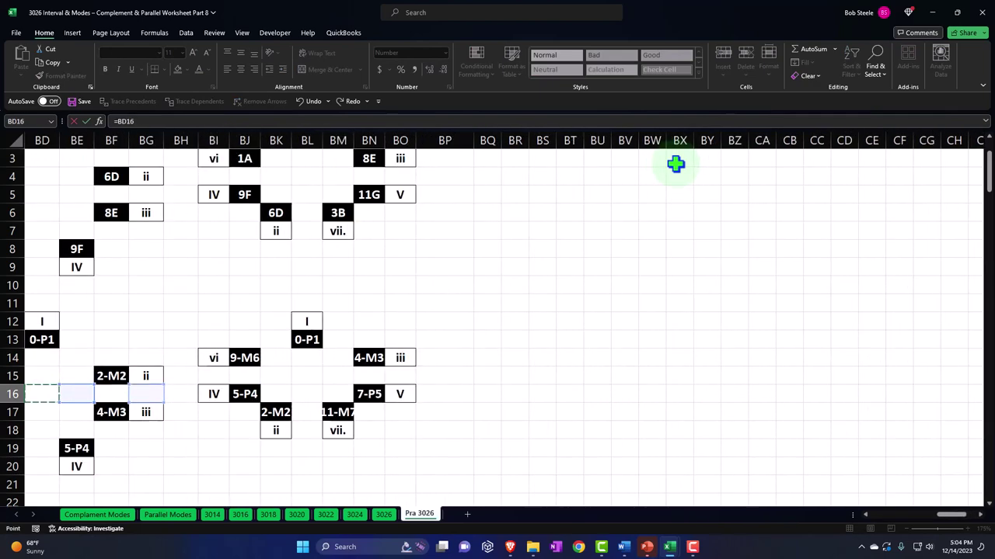
{"action": "key", "text": "Left"}
{"action": "key", "text": "Left"}
{"action": "key", "text": "Left"}
{"action": "key", "text": "Left"}
{"action": "key", "text": "Left"}
{"action": "key", "text": "Left"}
{"action": "key", "text": "Left"}
{"action": "key", "text": "Left"}
{"action": "key", "text": "Left"}
{"action": "key", "text": "Left"}
{"action": "key", "text": "Left"}
{"action": "key", "text": "Left"}
{"action": "key", "text": "Left"}
{"action": "key", "text": "Up"}
{"action": "key", "text": "Up"}
{"action": "key", "text": "Up"}
{"action": "key", "text": "Up"}
{"action": "key", "text": "Up"}
{"action": "key", "text": "Up"}
{"action": "key", "text": "Up"}
{"action": "key", "text": "Up"}
{"action": "key", "text": "Up"}
{"action": "key", "text": "Up"}
{"action": "key", "text": "Up"}
{"action": "key", "text": "Up"}
{"action": "key", "text": "Up"}
{"action": "key", "text": "Up"}
{"action": "key", "text": "Up"}
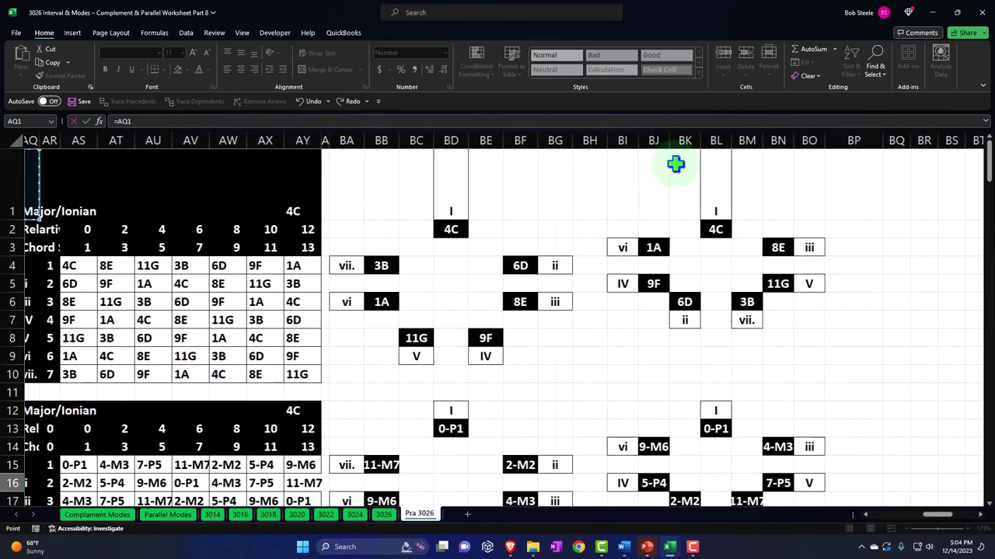
{"action": "key", "text": "Left"}
{"action": "key", "text": "Left"}
{"action": "key", "text": "Down"}
{"action": "key", "text": "Down"}
{"action": "key", "text": "Down"}
{"action": "key", "text": "Down"}
{"action": "key", "text": "Down"}
{"action": "key", "text": "Down"}
{"action": "key", "text": "Down"}
{"action": "key", "text": "Down"}
{"action": "key", "text": "Down"}
{"action": "key", "text": "Down"}
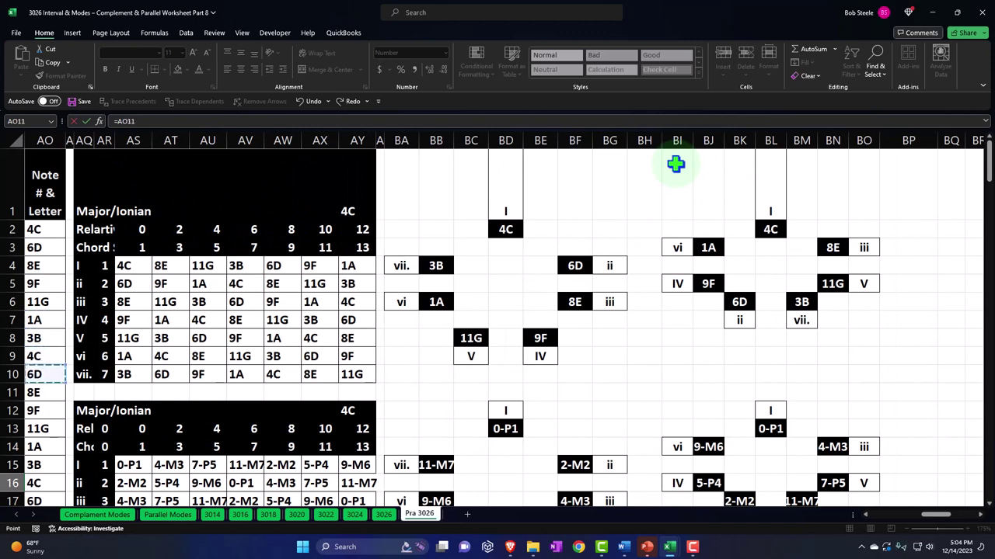
{"action": "key", "text": "Return"}
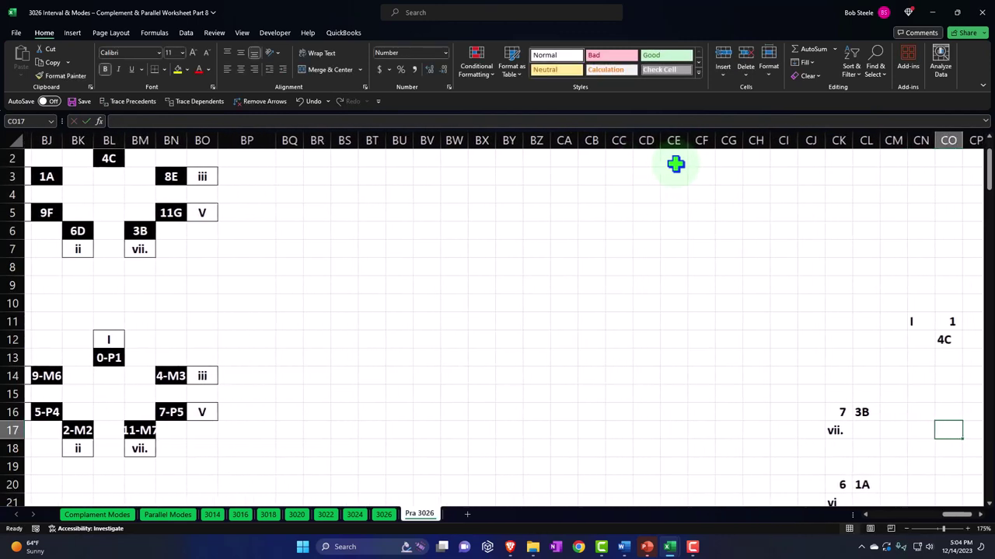
{"action": "key", "text": "Right"}
{"action": "key", "text": "Right"}
{"action": "key", "text": "Right"}
{"action": "key", "text": "Right"}
{"action": "key", "text": "Right"}
{"action": "key", "text": "Right"}
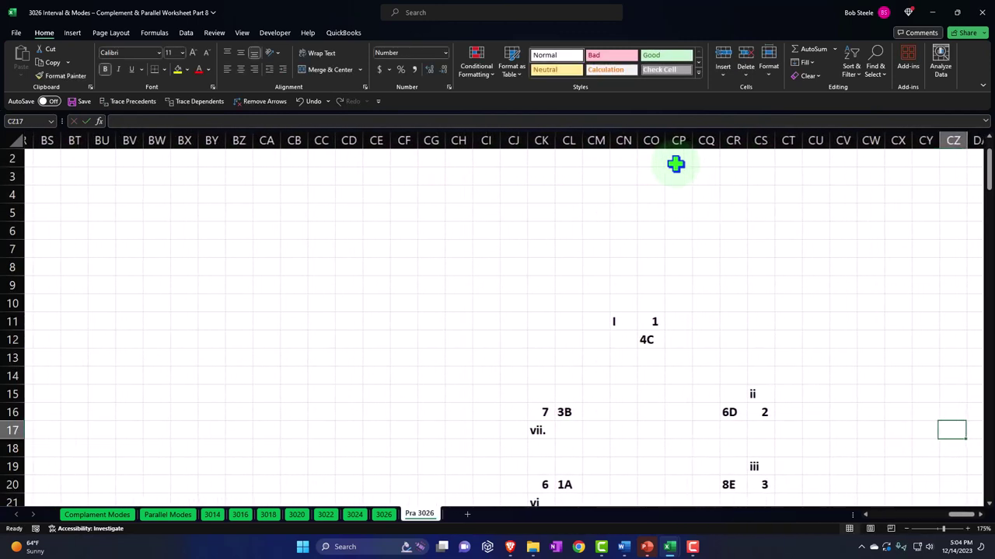
{"action": "scroll", "coordinate": [649, 349], "scroll_direction": "down", "scroll_amount": 2}
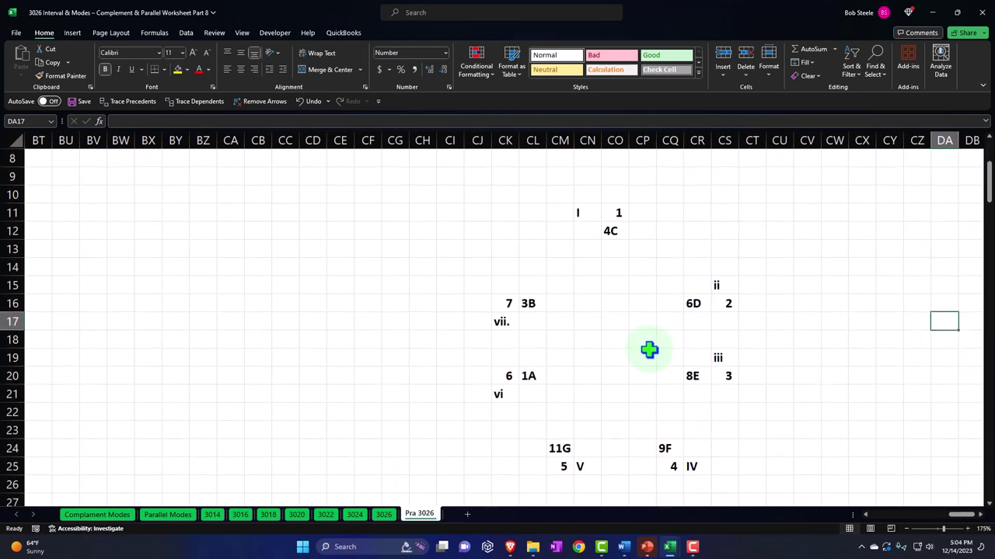
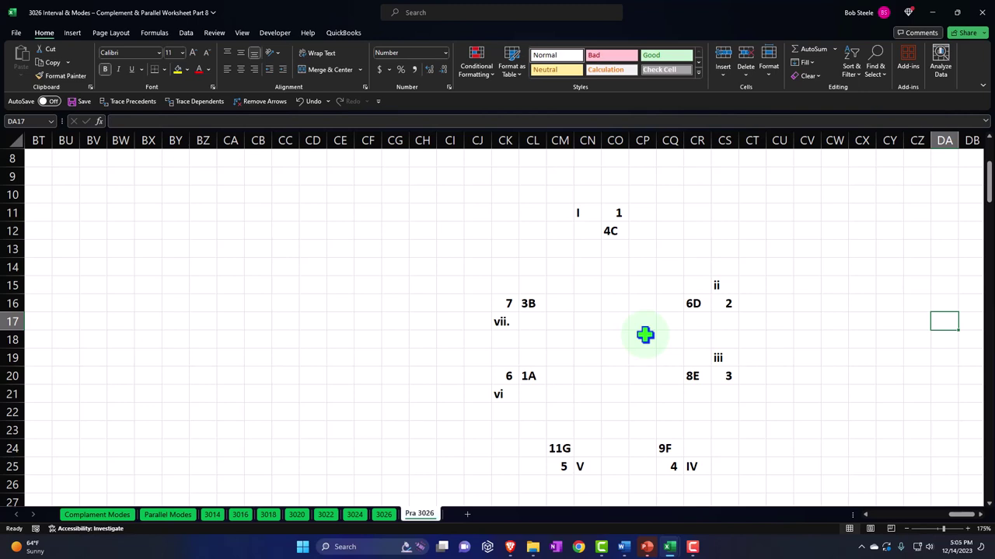
Link the empty cell beside label 1 to the 0-P1 cell in the source diagram
{"action": "left_click", "coordinate": [643, 213]}
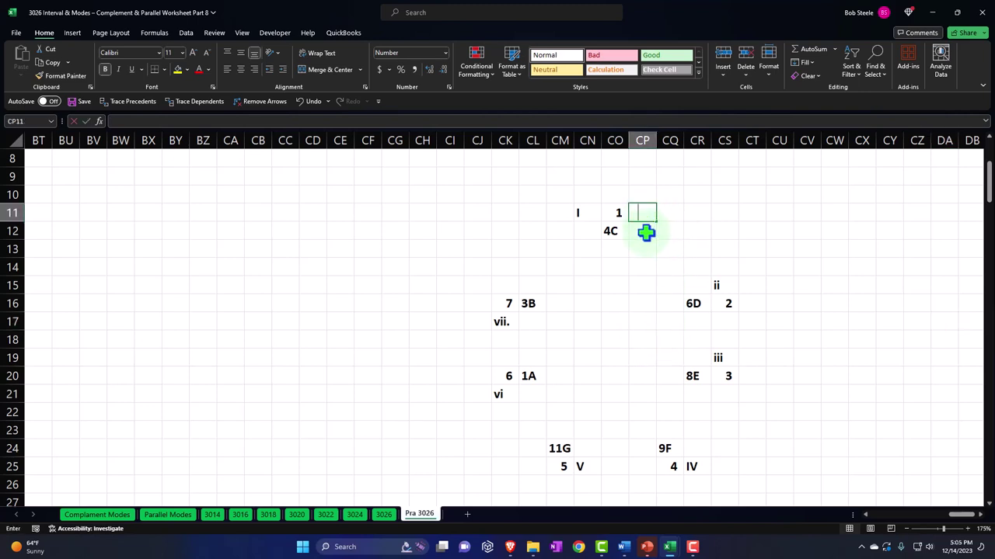
{"action": "type", "text": "="}
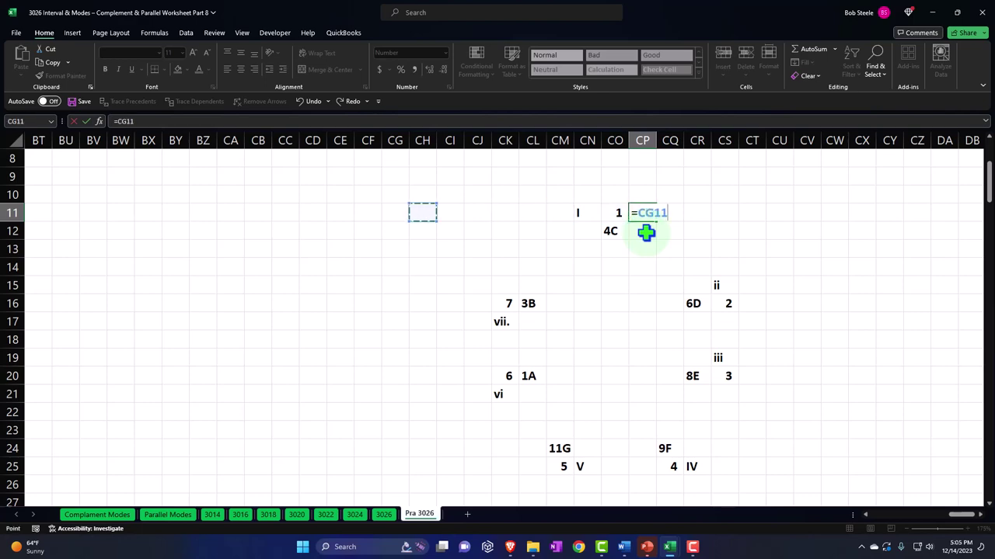
{"action": "key", "text": "Left"}
{"action": "key", "text": "Left"}
{"action": "key", "text": "Left"}
{"action": "key", "text": "Left"}
{"action": "key", "text": "Left"}
{"action": "key", "text": "Left"}
{"action": "key", "text": "Left"}
{"action": "key", "text": "Left"}
{"action": "key", "text": "Left"}
{"action": "key", "text": "Left"}
{"action": "key", "text": "Left"}
{"action": "key", "text": "Left"}
{"action": "key", "text": "Left"}
{"action": "key", "text": "Left"}
{"action": "key", "text": "Left"}
{"action": "key", "text": "Left"}
{"action": "key", "text": "Left"}
{"action": "key", "text": "Left"}
{"action": "key", "text": "Left"}
{"action": "key", "text": "Left"}
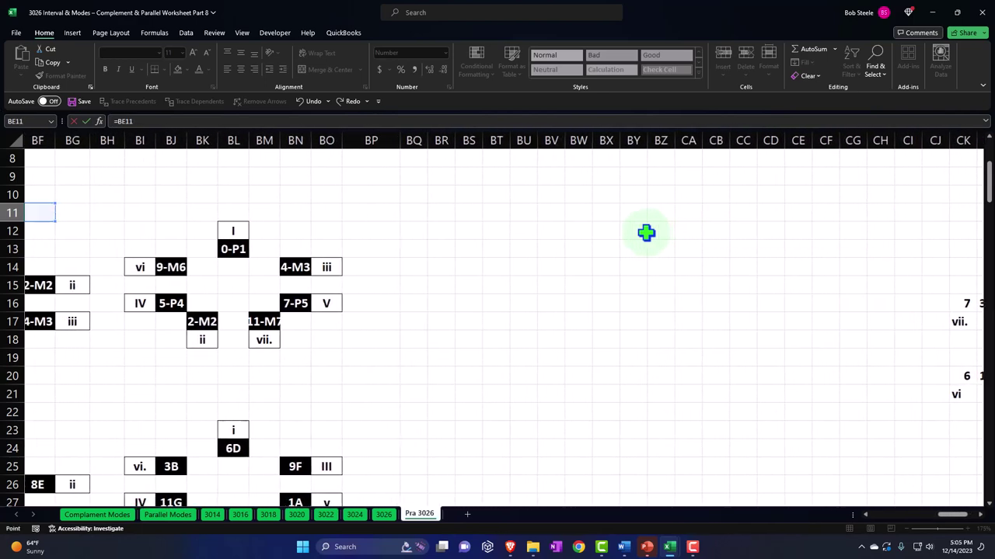
{"action": "key", "text": "Left"}
{"action": "key", "text": "Left"}
{"action": "key", "text": "Left"}
{"action": "key", "text": "Up"}
{"action": "key", "text": "Up"}
{"action": "key", "text": "Up"}
{"action": "key", "text": "Up"}
{"action": "key", "text": "Up"}
{"action": "key", "text": "Up"}
{"action": "key", "text": "Up"}
{"action": "key", "text": "Up"}
{"action": "key", "text": "Up"}
{"action": "key", "text": "Up"}
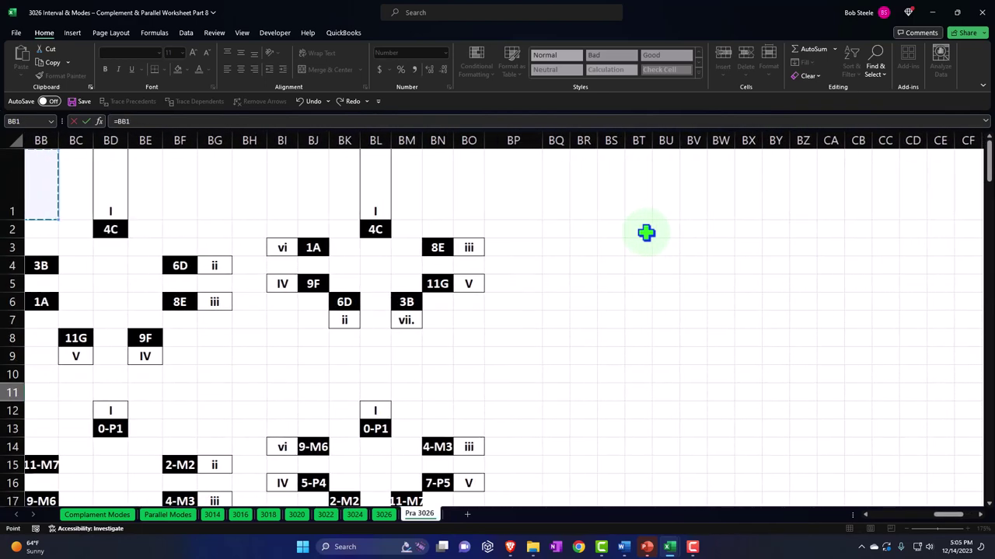
{"action": "key", "text": "Left"}
{"action": "key", "text": "Left"}
{"action": "key", "text": "Left"}
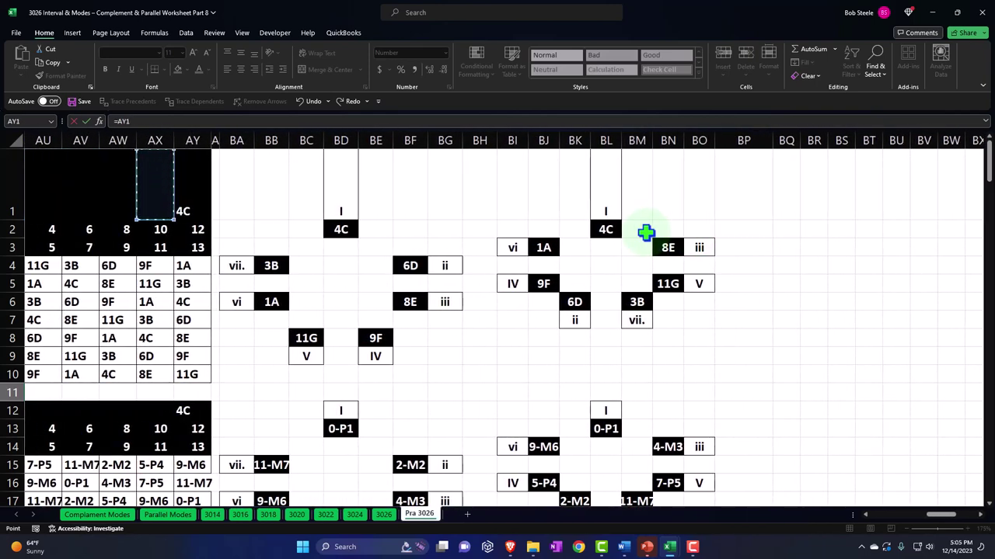
{"action": "key", "text": "Right"}
{"action": "key", "text": "Right"}
{"action": "key", "text": "Right"}
{"action": "key", "text": "Right"}
{"action": "key", "text": "Right"}
{"action": "key", "text": "Right"}
{"action": "key", "text": "Right"}
{"action": "key", "text": "Right"}
{"action": "key", "text": "Right"}
{"action": "key", "text": "Right"}
{"action": "key", "text": "Right"}
{"action": "key", "text": "Right"}
{"action": "key", "text": "Down"}
{"action": "key", "text": "Down"}
{"action": "key", "text": "Down"}
{"action": "key", "text": "Down"}
{"action": "key", "text": "Down"}
{"action": "key", "text": "Down"}
{"action": "key", "text": "Down"}
{"action": "key", "text": "Down"}
{"action": "key", "text": "Down"}
{"action": "key", "text": "Down"}
{"action": "key", "text": "Down"}
{"action": "key", "text": "Down"}
{"action": "key", "text": "Down"}
{"action": "key", "text": "Down"}
{"action": "key", "text": "Down"}
{"action": "key", "text": "Down"}
{"action": "key", "text": "Down"}
{"action": "key", "text": "Down"}
{"action": "key", "text": "Down"}
{"action": "key", "text": "Down"}
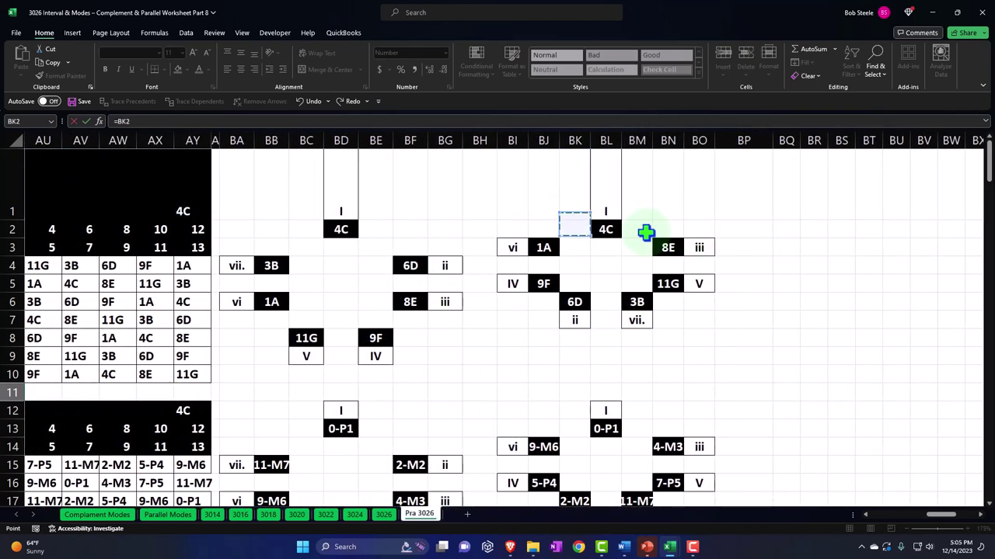
{"action": "key", "text": "Left"}
{"action": "key", "text": "Left"}
{"action": "key", "text": "Left"}
{"action": "key", "text": "Left"}
{"action": "key", "text": "Left"}
{"action": "key", "text": "Left"}
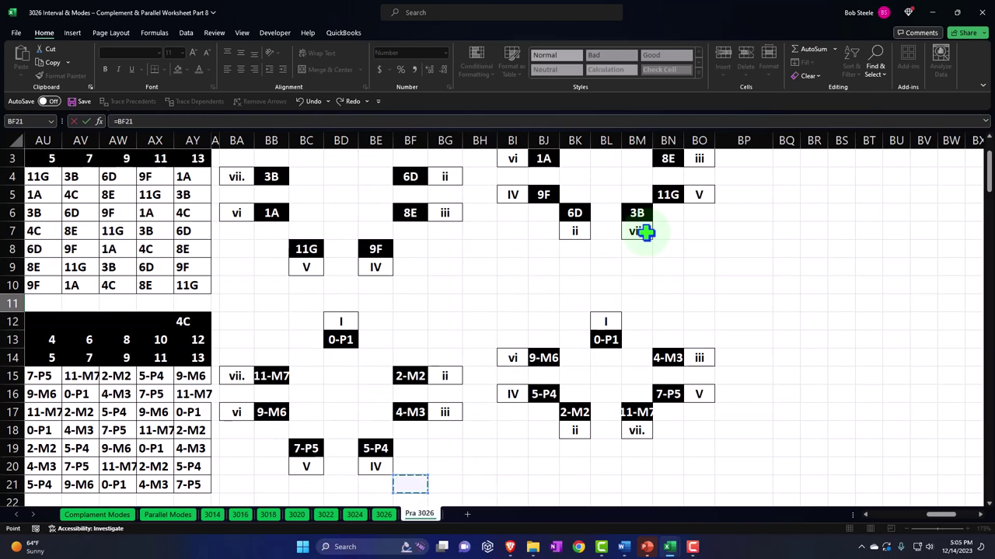
{"action": "key", "text": "Up"}
{"action": "key", "text": "Up"}
{"action": "key", "text": "Up"}
{"action": "key", "text": "Up"}
{"action": "key", "text": "Up"}
{"action": "key", "text": "Up"}
{"action": "key", "text": "Up"}
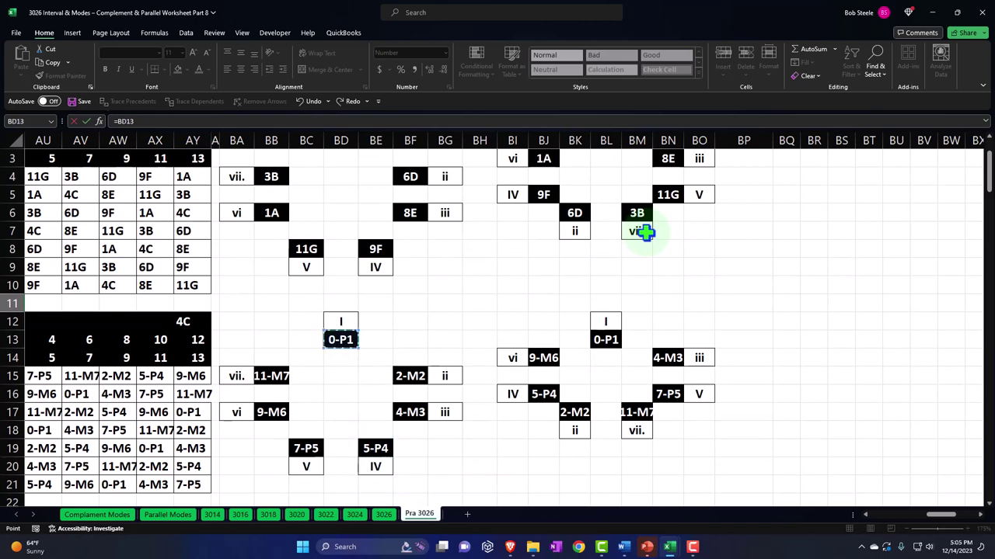
{"action": "key", "text": "Escape"}
Link cell CS17 below label 2 to the 2-M2 cell so it shows 2-M2
{"action": "key", "text": "Right"}
{"action": "key", "text": "Right"}
{"action": "key", "text": "Right"}
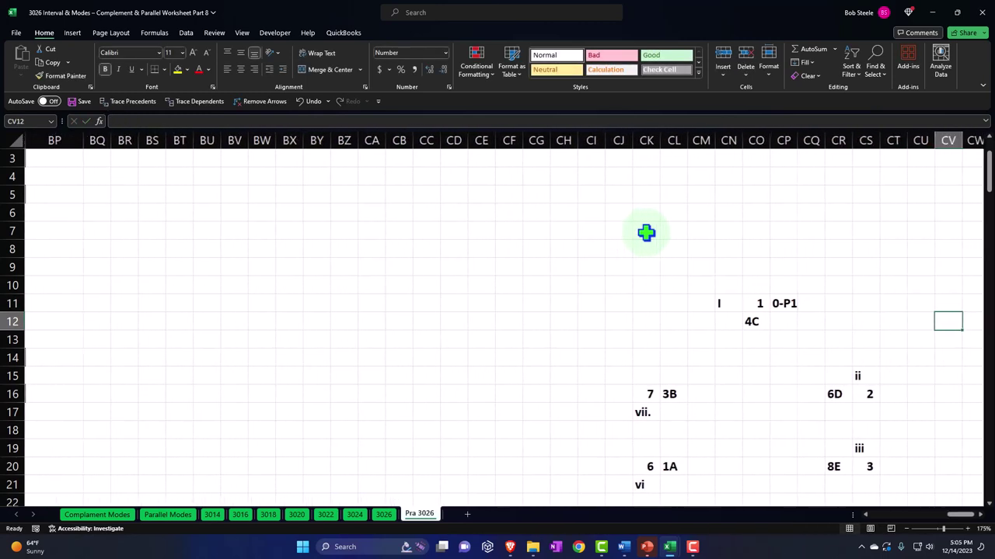
{"action": "key", "text": "Down"}
{"action": "key", "text": "Down"}
{"action": "key", "text": "Down"}
{"action": "key", "text": "Down"}
{"action": "key", "text": "Down"}
{"action": "key", "text": "Down"}
{"action": "key", "text": "Left"}
{"action": "key", "text": "Left"}
{"action": "key", "text": "Left"}
{"action": "key", "text": "Left"}
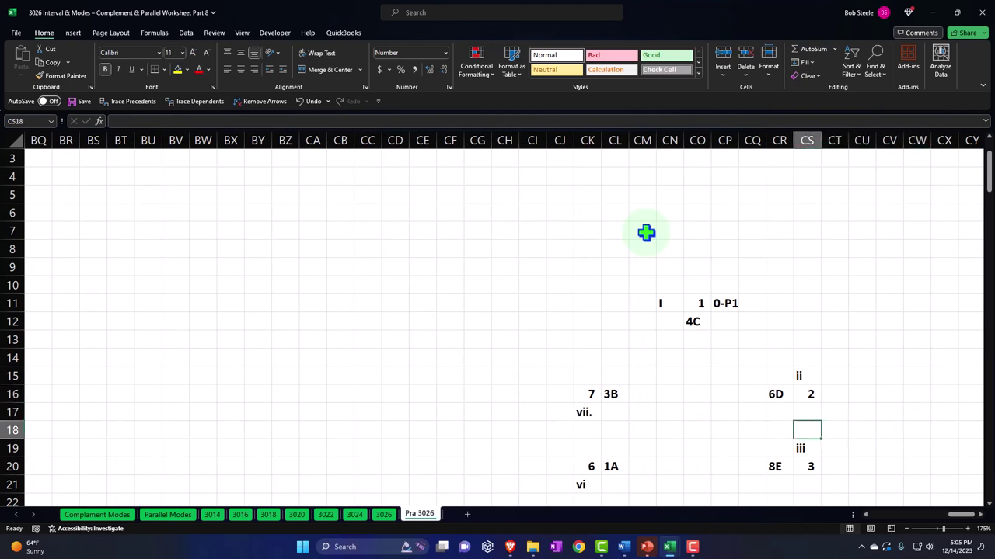
{"action": "key", "text": "Up"}
{"action": "type", "text": "="}
{"action": "key", "text": "Left"}
{"action": "key", "text": "Left"}
{"action": "key", "text": "Left"}
{"action": "key", "text": "Left"}
{"action": "key", "text": "Left"}
{"action": "key", "text": "Left"}
{"action": "key", "text": "Left"}
{"action": "key", "text": "Left"}
{"action": "key", "text": "Left"}
{"action": "key", "text": "Left"}
{"action": "key", "text": "Left"}
{"action": "key", "text": "Left"}
{"action": "key", "text": "Left"}
{"action": "key", "text": "Left"}
{"action": "key", "text": "Left"}
{"action": "key", "text": "Left"}
{"action": "key", "text": "Left"}
{"action": "key", "text": "Left"}
{"action": "key", "text": "Left"}
{"action": "key", "text": "Left"}
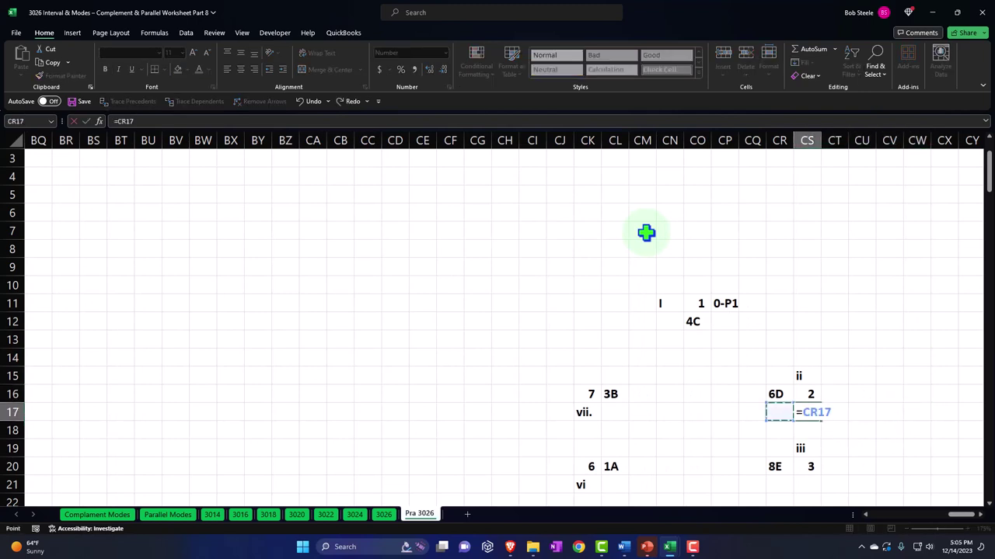
{"action": "key", "text": "Left"}
{"action": "key", "text": "Left"}
{"action": "key", "text": "Left"}
{"action": "key", "text": "Left"}
{"action": "key", "text": "Left"}
{"action": "key", "text": "Left"}
{"action": "key", "text": "Left"}
{"action": "key", "text": "Left"}
{"action": "key", "text": "Left"}
{"action": "key", "text": "Left"}
{"action": "key", "text": "Left"}
{"action": "key", "text": "Left"}
{"action": "key", "text": "Left"}
{"action": "key", "text": "Left"}
{"action": "key", "text": "Left"}
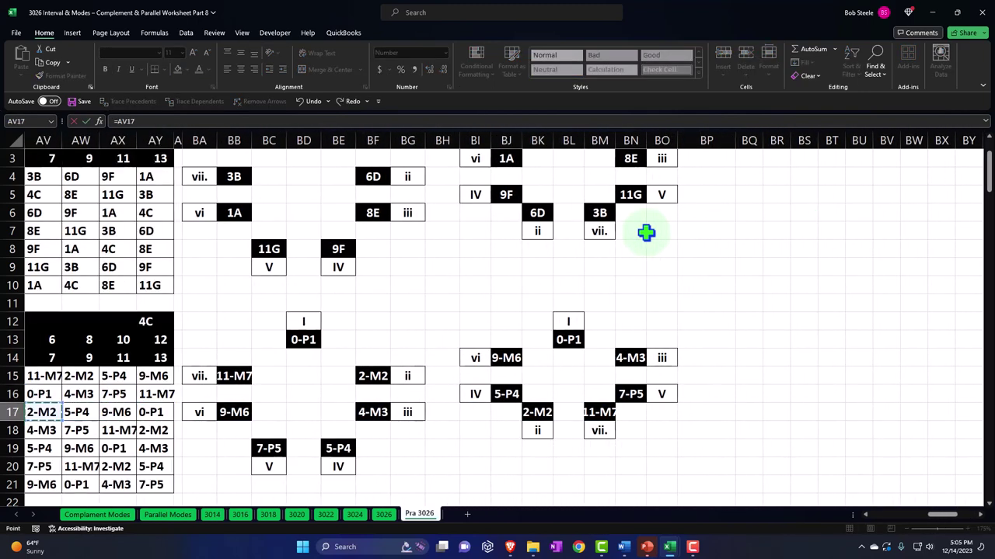
{"action": "key", "text": "Up"}
{"action": "key", "text": "Right"}
{"action": "key", "text": "Right"}
{"action": "key", "text": "Right"}
{"action": "key", "text": "Right"}
{"action": "key", "text": "Right"}
{"action": "key", "text": "Right"}
{"action": "key", "text": "Right"}
{"action": "key", "text": "Right"}
{"action": "key", "text": "Right"}
{"action": "key", "text": "Right"}
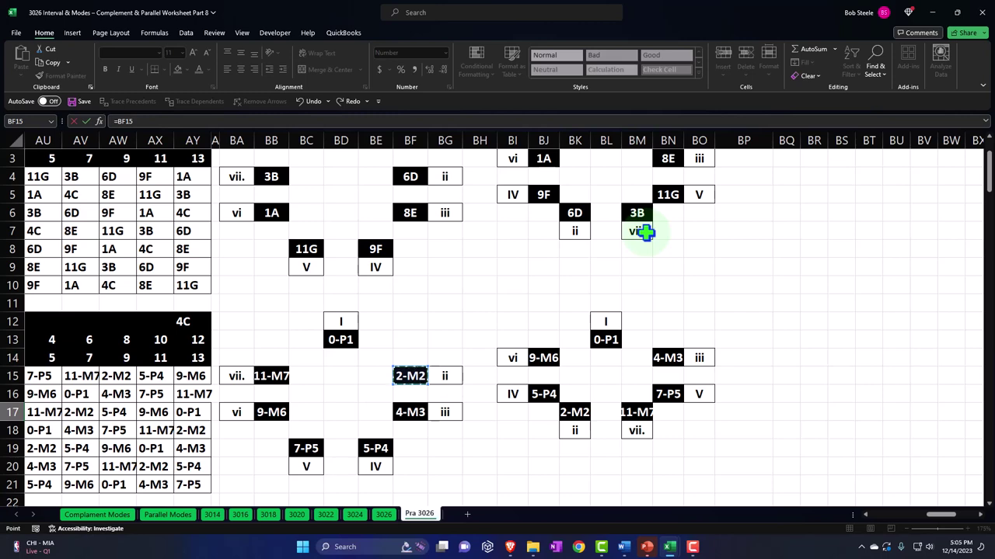
{"action": "key", "text": "Return"}
Link cell CS21 below label 3 to the 4-M3 cell so it shows 4-M3
{"action": "key", "text": "Down"}
{"action": "key", "text": "Down"}
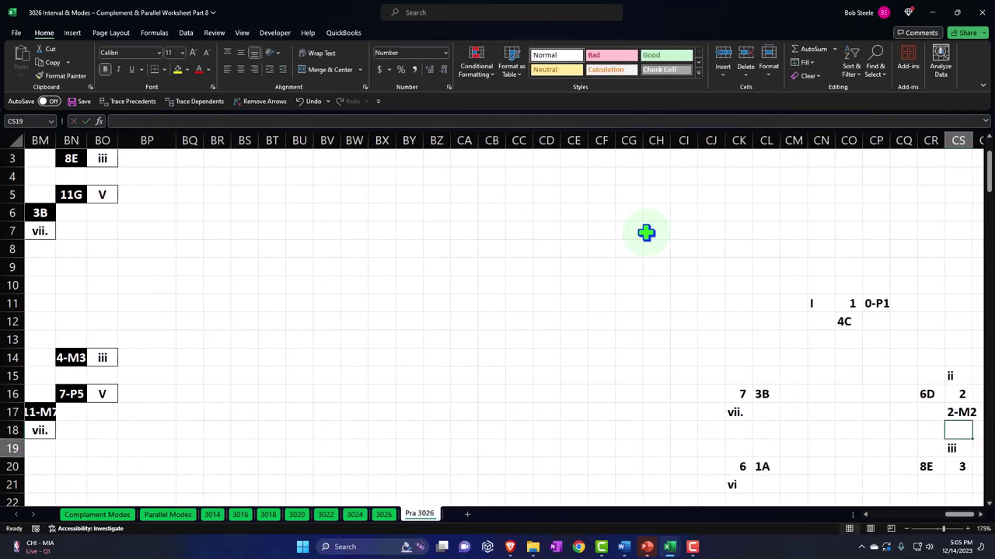
{"action": "key", "text": "Right"}
{"action": "key", "text": "Right"}
{"action": "key", "text": "Right"}
{"action": "key", "text": "Down"}
{"action": "key", "text": "Left"}
{"action": "key", "text": "Left"}
{"action": "key", "text": "Left"}
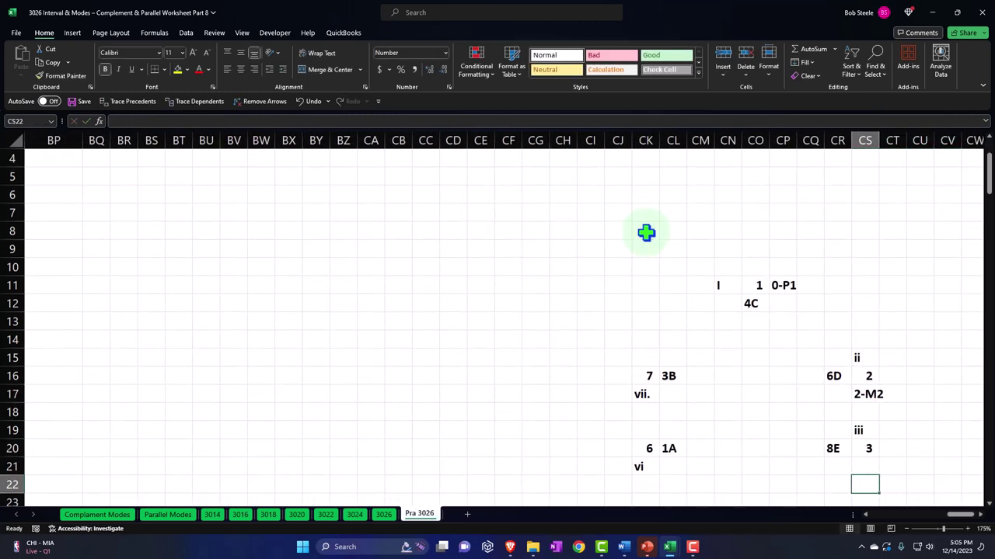
{"action": "type", "text": "="}
{"action": "key", "text": "Left"}
{"action": "key", "text": "Left"}
{"action": "key", "text": "Left"}
{"action": "key", "text": "Left"}
{"action": "key", "text": "Left"}
{"action": "key", "text": "Left"}
{"action": "key", "text": "Left"}
{"action": "key", "text": "Left"}
{"action": "key", "text": "Left"}
{"action": "key", "text": "Left"}
{"action": "key", "text": "Left"}
{"action": "key", "text": "Left"}
{"action": "key", "text": "Left"}
{"action": "key", "text": "Left"}
{"action": "key", "text": "Left"}
{"action": "key", "text": "Left"}
{"action": "key", "text": "Left"}
{"action": "key", "text": "Left"}
{"action": "key", "text": "Left"}
{"action": "key", "text": "Left"}
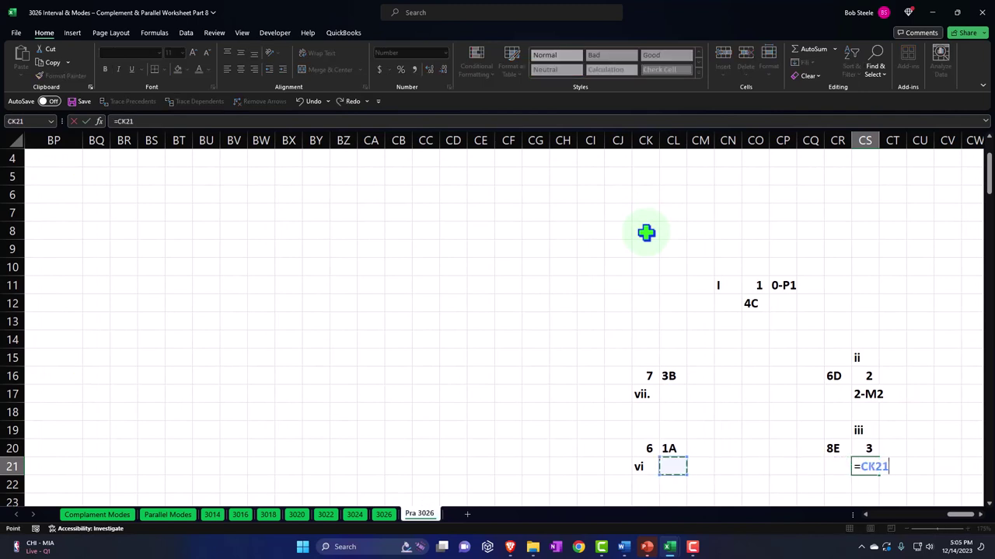
{"action": "key", "text": "Up"}
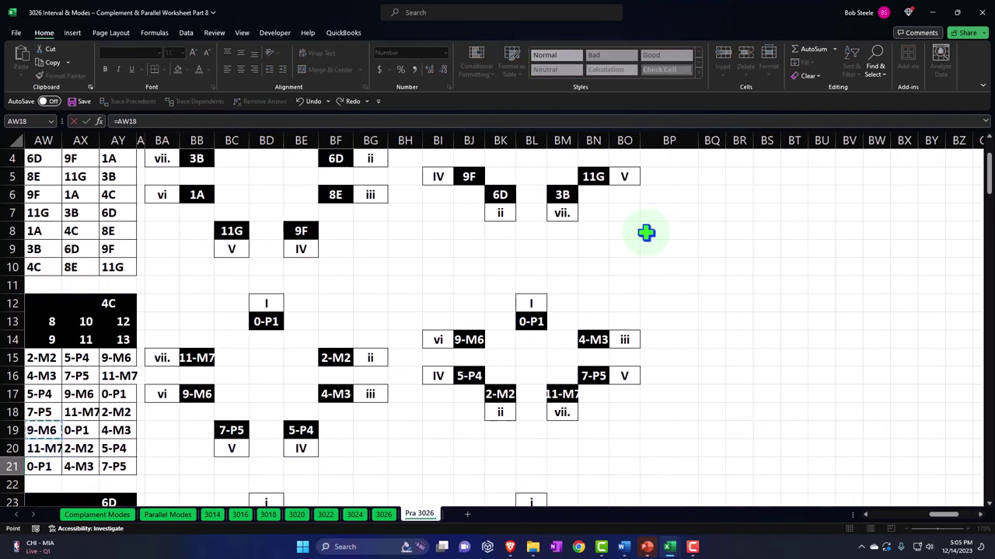
{"action": "key", "text": "Up"}
{"action": "key", "text": "Up"}
{"action": "key", "text": "Up"}
{"action": "key", "text": "Up"}
{"action": "key", "text": "Up"}
{"action": "key", "text": "Up"}
{"action": "key", "text": "Up"}
{"action": "key", "text": "Up"}
{"action": "key", "text": "Right"}
{"action": "key", "text": "Right"}
{"action": "key", "text": "Right"}
{"action": "key", "text": "Right"}
{"action": "key", "text": "Right"}
{"action": "key", "text": "Right"}
{"action": "key", "text": "Right"}
{"action": "key", "text": "Down"}
{"action": "key", "text": "Down"}
{"action": "key", "text": "Down"}
{"action": "key", "text": "Down"}
{"action": "key", "text": "Down"}
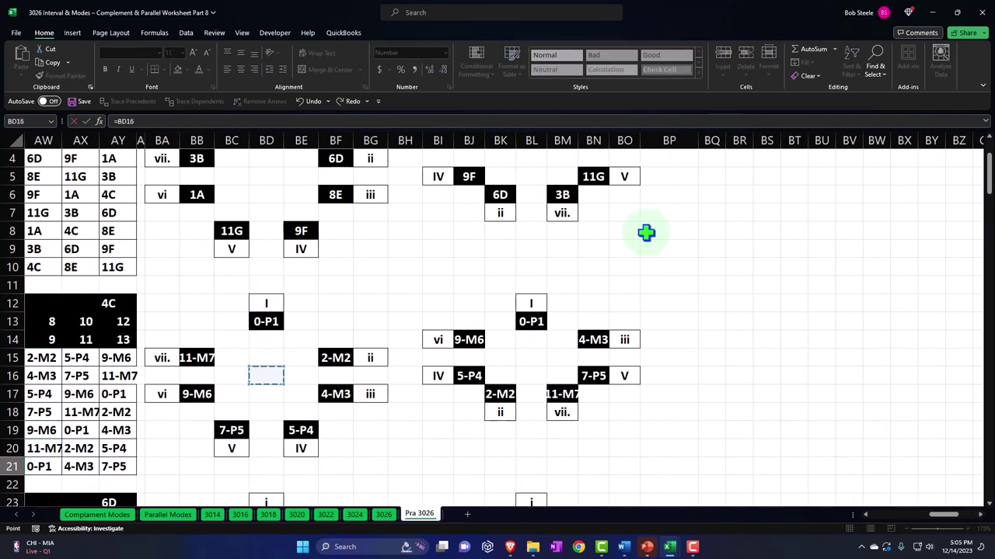
{"action": "key", "text": "Down"}
{"action": "key", "text": "Down"}
{"action": "key", "text": "Right"}
{"action": "key", "text": "Right"}
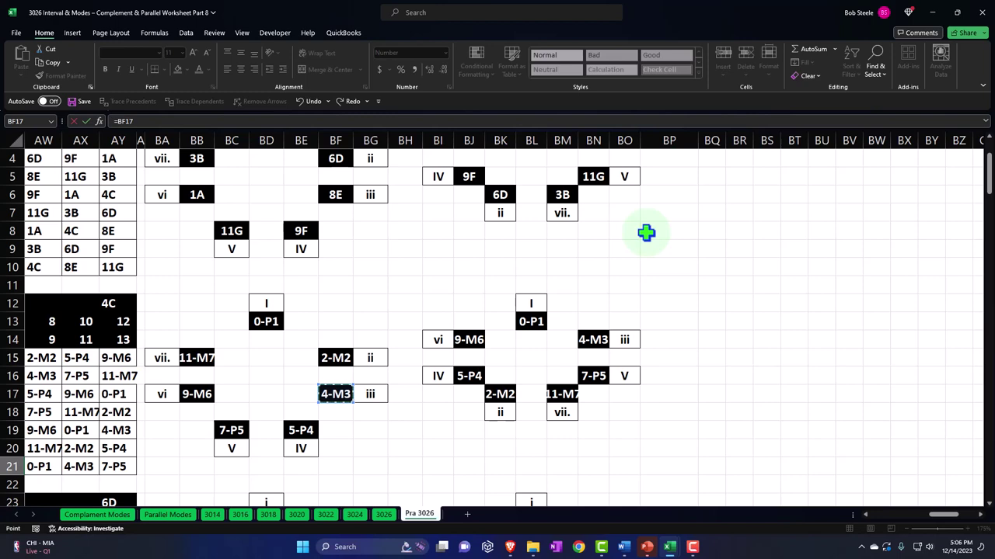
{"action": "key", "text": "Return"}
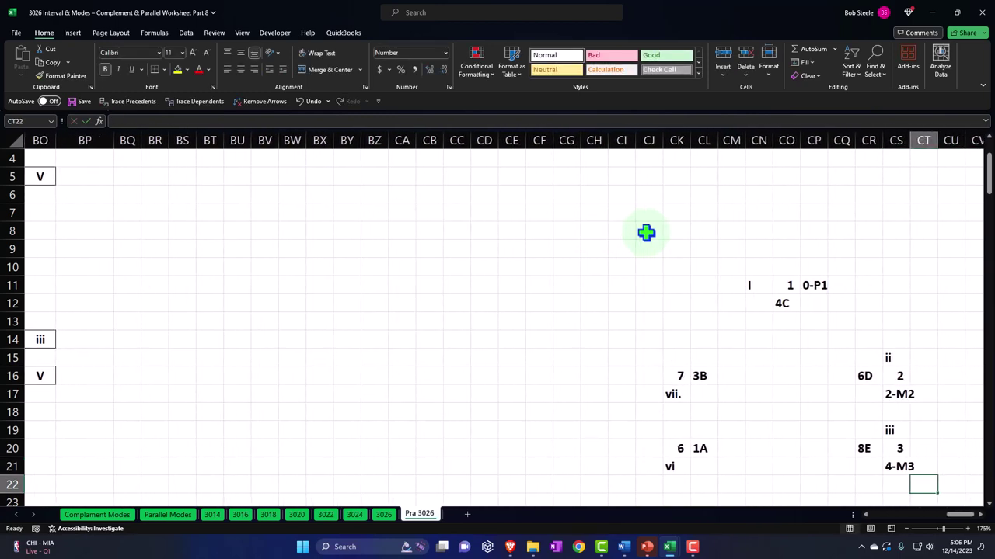
{"action": "key", "text": "Left"}
{"action": "key", "text": "Left"}
{"action": "key", "text": "Left"}
{"action": "key", "text": "Left"}
{"action": "key", "text": "Left"}
{"action": "key", "text": "Left"}
{"action": "key", "text": "Left"}
{"action": "key", "text": "Left"}
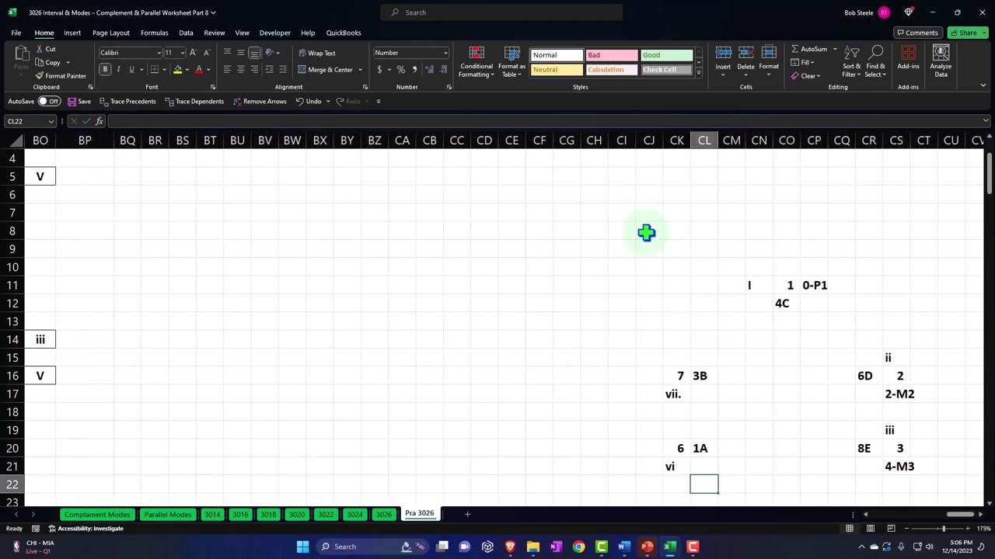
{"action": "key", "text": "Left"}
{"action": "key", "text": "Up"}
{"action": "key", "text": "Up"}
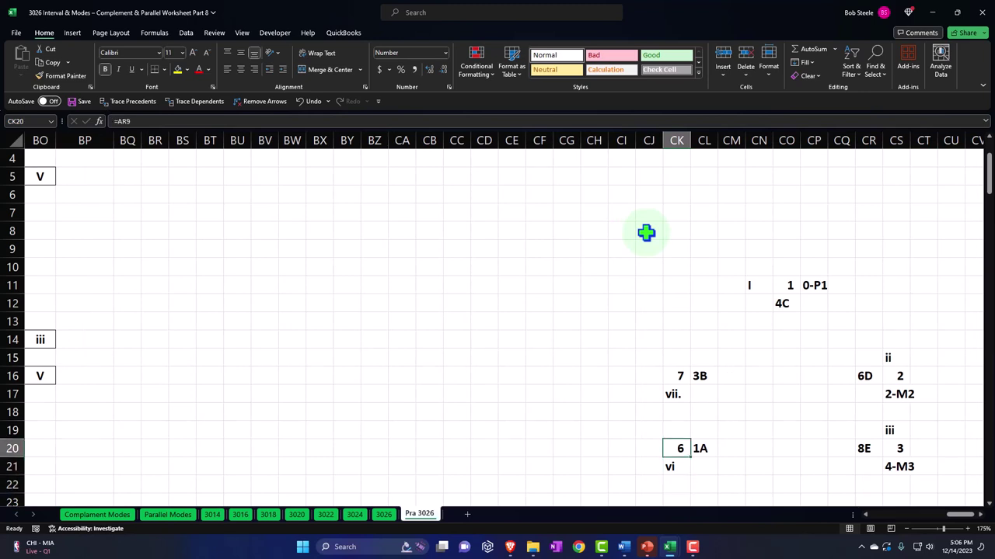
Try linking the cell beside label 4 to the 0-P1 cell, then cancel the entry
{"action": "scroll", "coordinate": [645, 232], "scroll_direction": "down", "scroll_amount": 2}
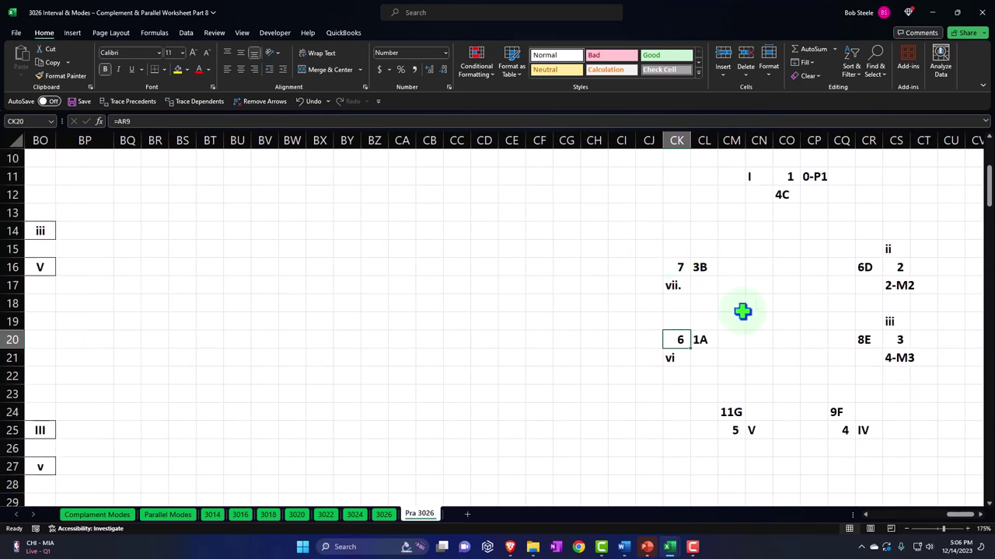
{"action": "left_click", "coordinate": [815, 432]}
{"action": "type", "text": "="}
{"action": "key", "text": "Left"}
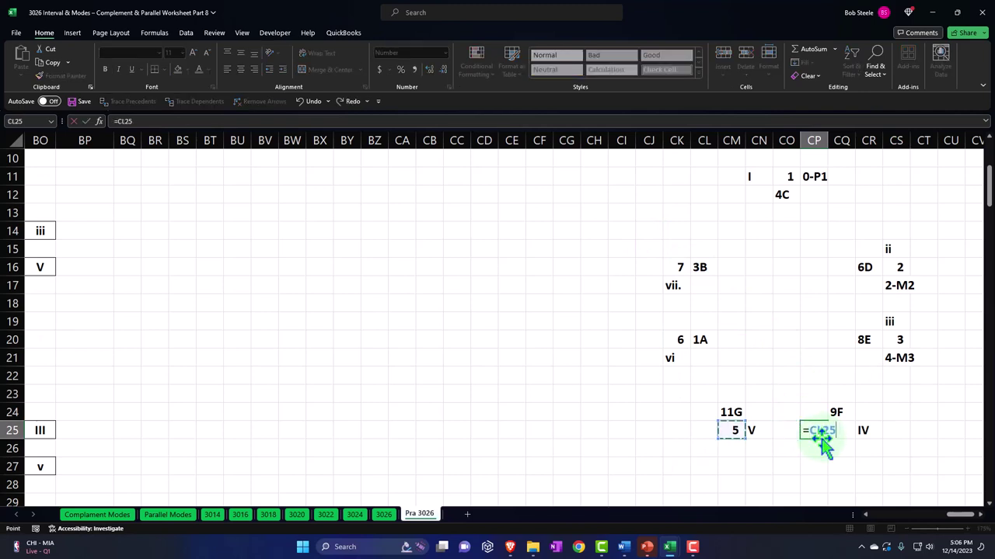
{"action": "key", "text": "Left"}
{"action": "key", "text": "Left"}
{"action": "key", "text": "Left"}
{"action": "key", "text": "Left"}
{"action": "key", "text": "Left"}
{"action": "key", "text": "Left"}
{"action": "key", "text": "Left"}
{"action": "key", "text": "Left"}
{"action": "key", "text": "Left"}
{"action": "key", "text": "Left"}
{"action": "key", "text": "Left"}
{"action": "key", "text": "Left"}
{"action": "key", "text": "Left"}
{"action": "key", "text": "Left"}
{"action": "key", "text": "Left"}
{"action": "key", "text": "Left"}
{"action": "key", "text": "Left"}
{"action": "key", "text": "Left"}
{"action": "key", "text": "Left"}
{"action": "key", "text": "Left"}
{"action": "key", "text": "Up"}
{"action": "key", "text": "Up"}
{"action": "key", "text": "Up"}
{"action": "key", "text": "Up"}
{"action": "key", "text": "Up"}
{"action": "key", "text": "Up"}
{"action": "key", "text": "Up"}
{"action": "key", "text": "Up"}
{"action": "key", "text": "Up"}
{"action": "key", "text": "Up"}
{"action": "key", "text": "Up"}
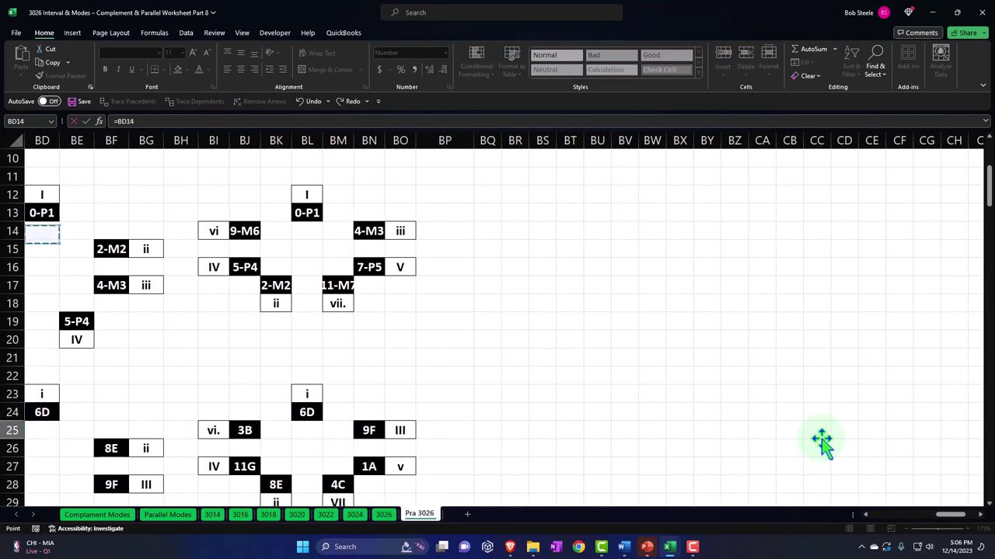
{"action": "key", "text": "Up"}
{"action": "key", "text": "Up"}
{"action": "key", "text": "Up"}
{"action": "key", "text": "Left"}
{"action": "key", "text": "Left"}
{"action": "key", "text": "Right"}
{"action": "key", "text": "Right"}
{"action": "key", "text": "Down"}
{"action": "key", "text": "Down"}
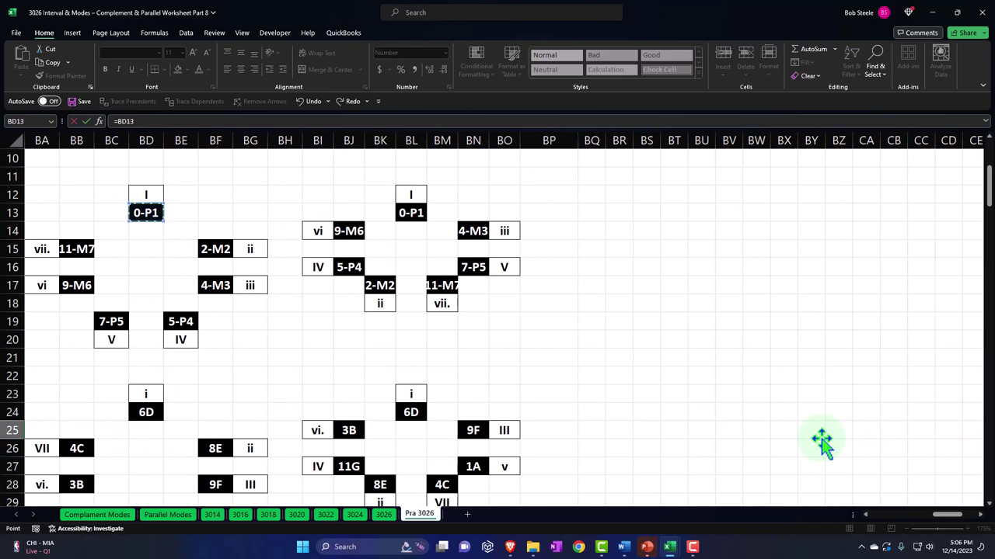
{"action": "scroll", "coordinate": [822, 442], "scroll_direction": "up", "scroll_amount": 2}
{"action": "scroll", "coordinate": [291, 339], "scroll_direction": "down", "scroll_amount": 1}
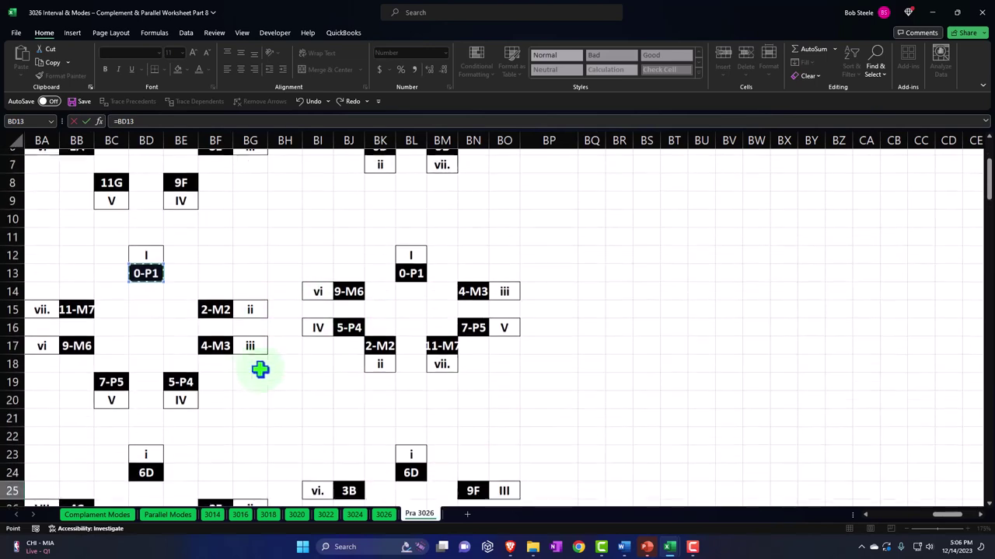
{"action": "key", "text": "Escape"}
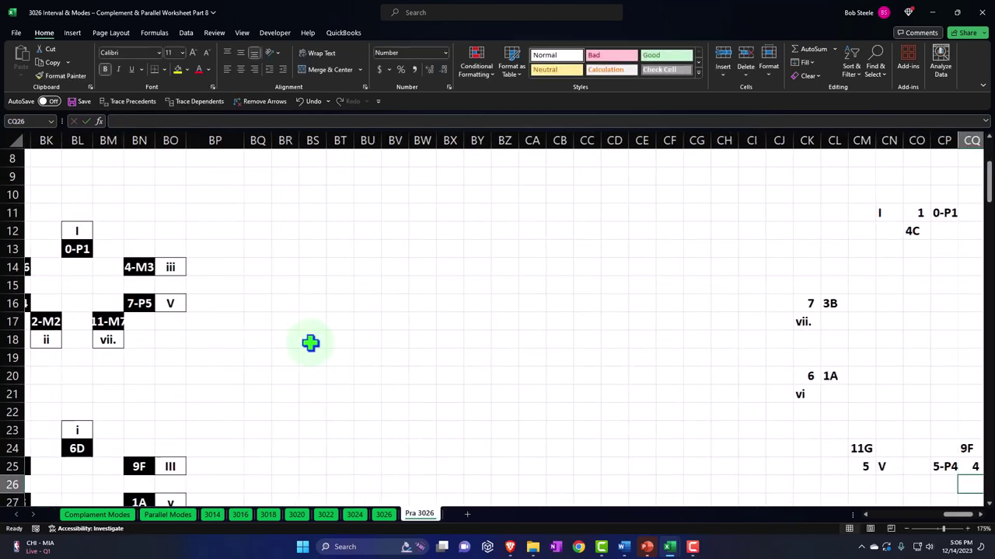
Link cell CL25 beside label 5 to the 7-P5 source cell
{"action": "key", "text": "Right"}
{"action": "key", "text": "Left"}
{"action": "key", "text": "Left"}
{"action": "key", "text": "Left"}
{"action": "key", "text": "Left"}
{"action": "key", "text": "Left"}
{"action": "key", "text": "Left"}
{"action": "key", "text": "Left"}
{"action": "key", "text": "Left"}
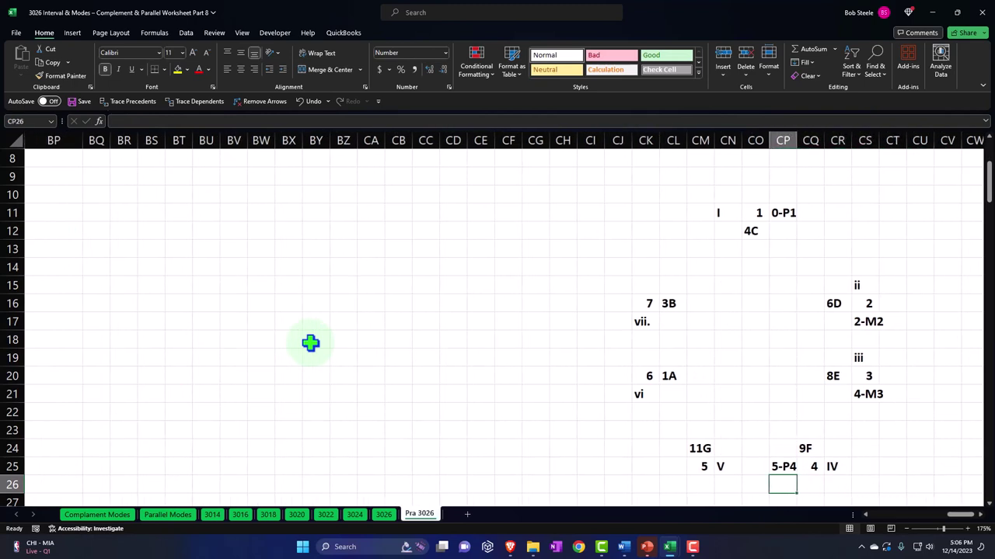
{"action": "key", "text": "Left"}
{"action": "key", "text": "Up"}
{"action": "type", "text": "="}
{"action": "key", "text": "Left"}
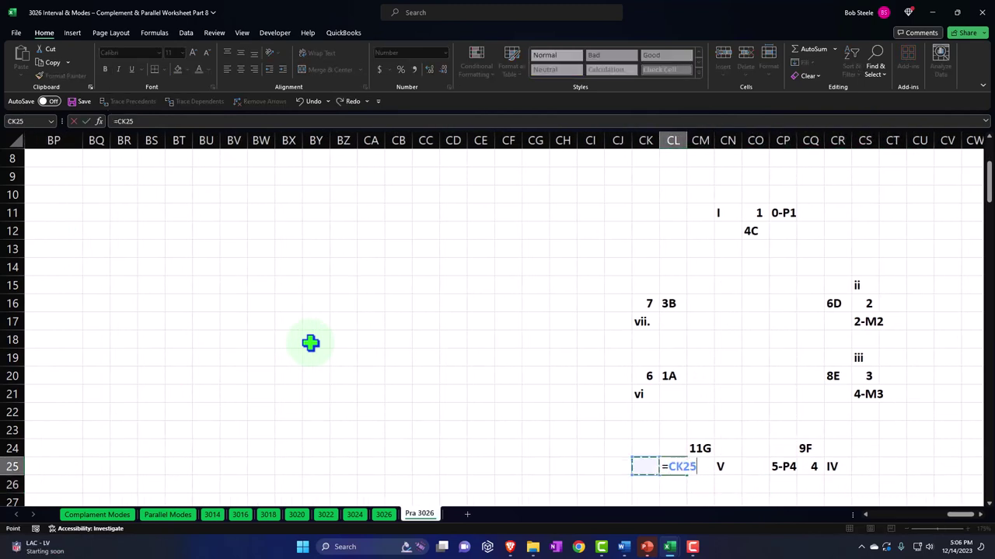
{"action": "key", "text": "Left"}
{"action": "key", "text": "Left"}
{"action": "key", "text": "Left"}
{"action": "key", "text": "Left"}
{"action": "key", "text": "Left"}
{"action": "key", "text": "Left"}
{"action": "key", "text": "Left"}
{"action": "key", "text": "Left"}
{"action": "key", "text": "Left"}
{"action": "key", "text": "Left"}
{"action": "key", "text": "Left"}
{"action": "key", "text": "Left"}
{"action": "key", "text": "Left"}
{"action": "key", "text": "Left"}
{"action": "key", "text": "Left"}
{"action": "key", "text": "Left"}
{"action": "key", "text": "Left"}
{"action": "key", "text": "Left"}
{"action": "key", "text": "Left"}
{"action": "key", "text": "Left"}
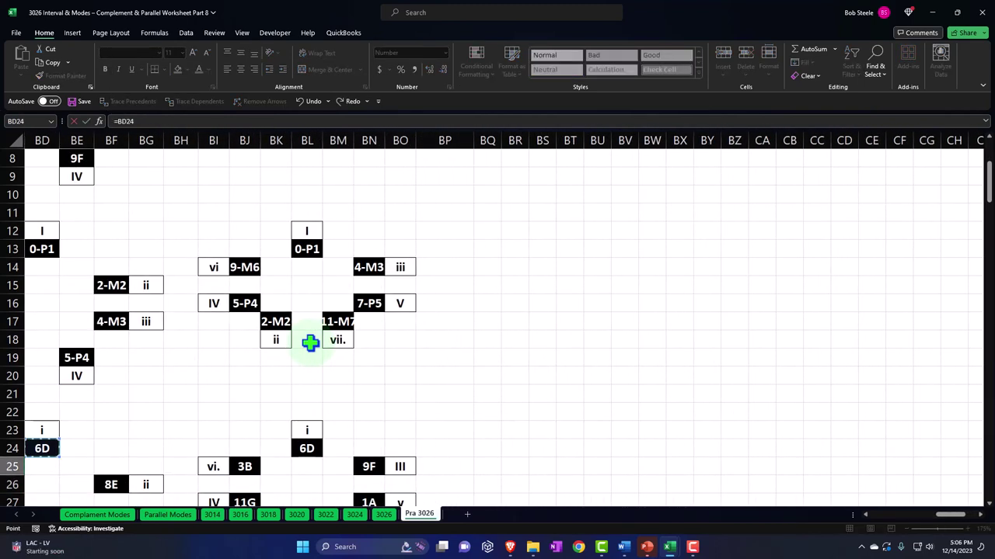
{"action": "key", "text": "Up"}
{"action": "key", "text": "Up"}
{"action": "key", "text": "Up"}
{"action": "key", "text": "Up"}
{"action": "key", "text": "Up"}
{"action": "key", "text": "Up"}
{"action": "key", "text": "Up"}
{"action": "key", "text": "Up"}
{"action": "key", "text": "Up"}
{"action": "key", "text": "Up"}
{"action": "key", "text": "Up"}
{"action": "key", "text": "Up"}
{"action": "key", "text": "Up"}
{"action": "key", "text": "Up"}
{"action": "key", "text": "Up"}
{"action": "key", "text": "Up"}
{"action": "key", "text": "Up"}
{"action": "key", "text": "Up"}
{"action": "key", "text": "Up"}
{"action": "key", "text": "Up"}
{"action": "key", "text": "Up"}
{"action": "key", "text": "Up"}
{"action": "key", "text": "Up"}
{"action": "key", "text": "Up"}
{"action": "key", "text": "Left"}
{"action": "key", "text": "Left"}
{"action": "key", "text": "Left"}
{"action": "key", "text": "Left"}
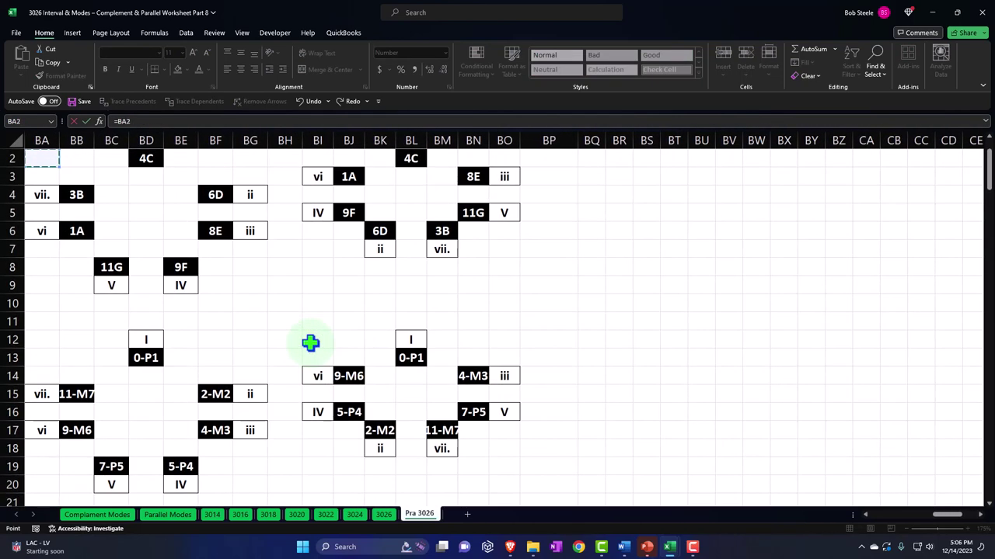
{"action": "key", "text": "Down"}
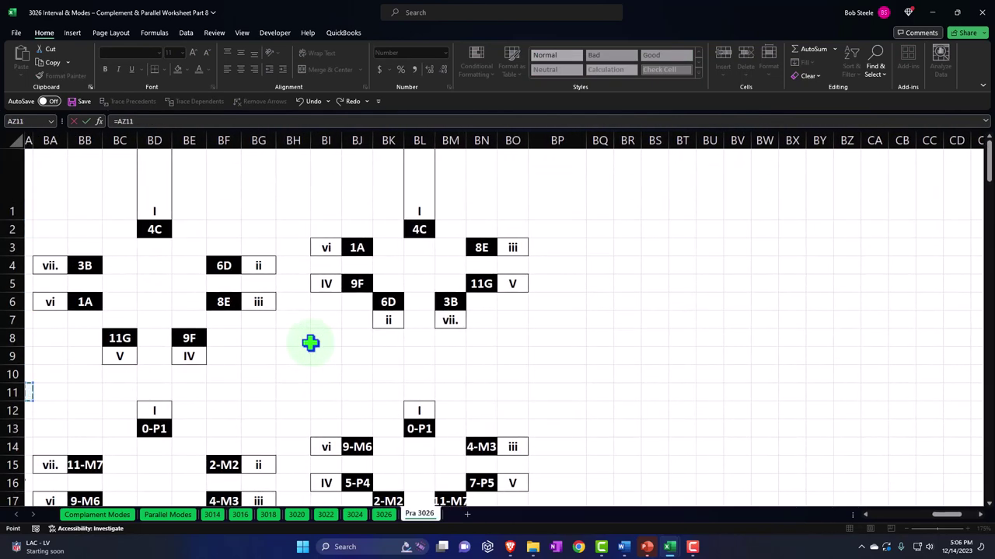
{"action": "key", "text": "Down"}
{"action": "key", "text": "Down"}
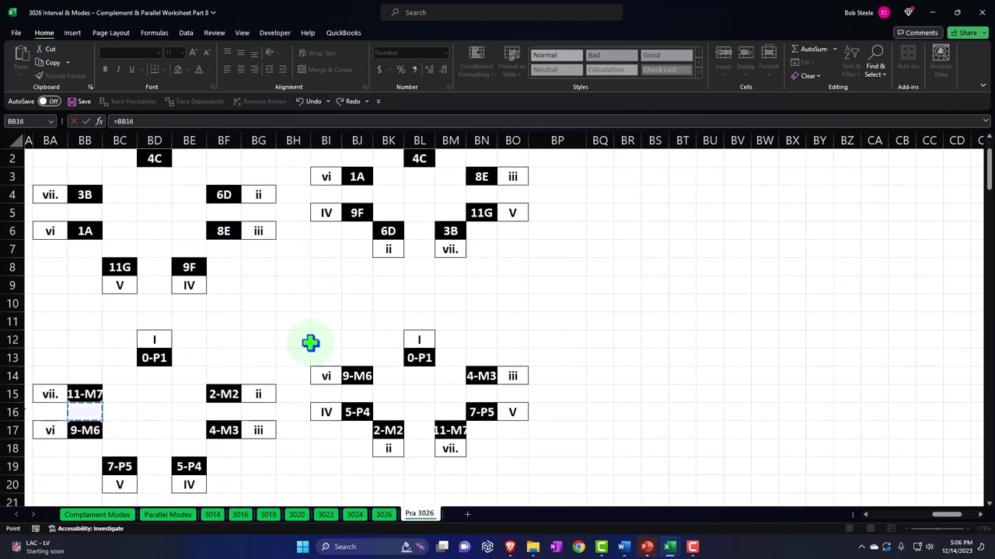
{"action": "key", "text": "Down"}
{"action": "key", "text": "Down"}
{"action": "key", "text": "Right"}
{"action": "key", "text": "Down"}
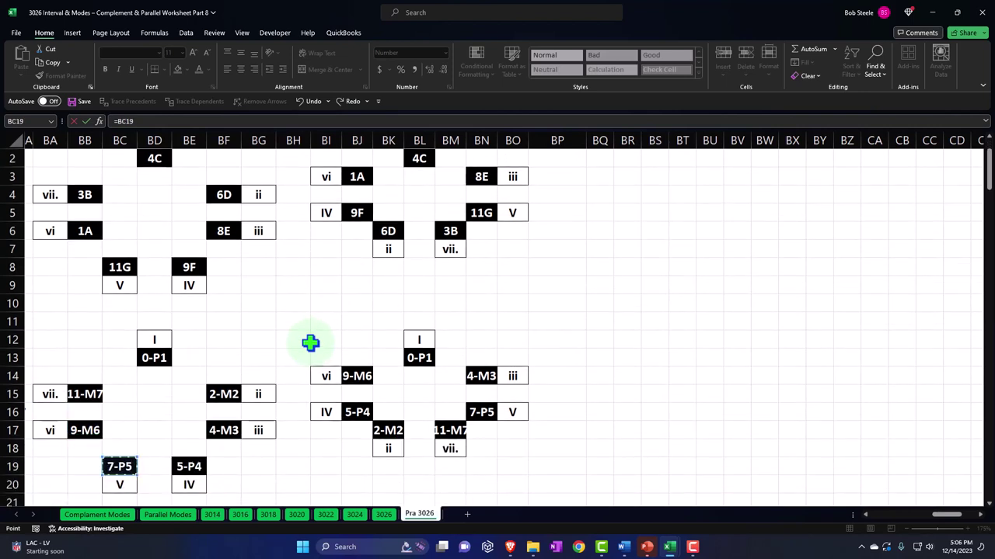
{"action": "key", "text": "Return"}
Point cell CK19 at the 9-M6 source cell
{"action": "key", "text": "Up"}
{"action": "key", "text": "Up"}
{"action": "key", "text": "Up"}
{"action": "key", "text": "Up"}
{"action": "key", "text": "Up"}
{"action": "key", "text": "Up"}
{"action": "key", "text": "Up"}
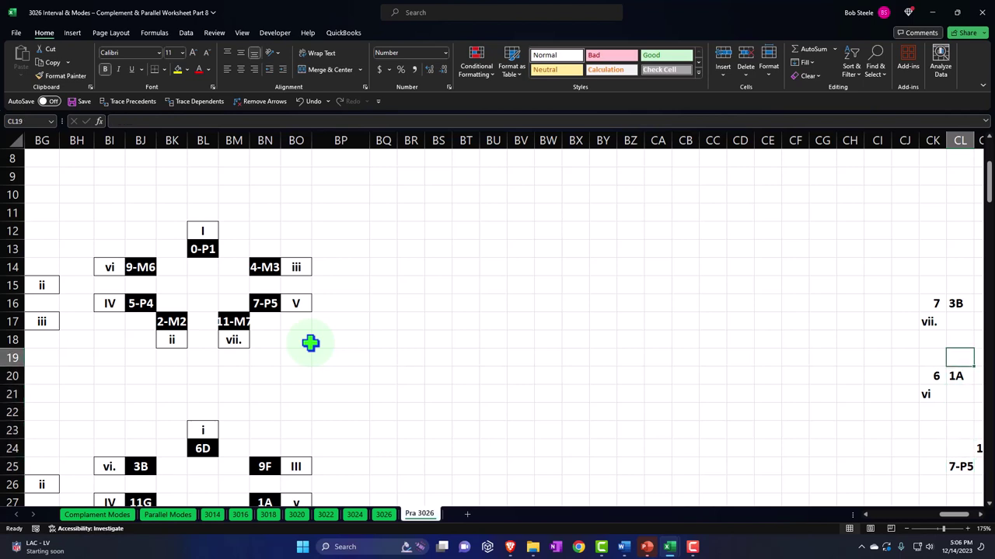
{"action": "key", "text": "Left"}
{"action": "type", "text": "="}
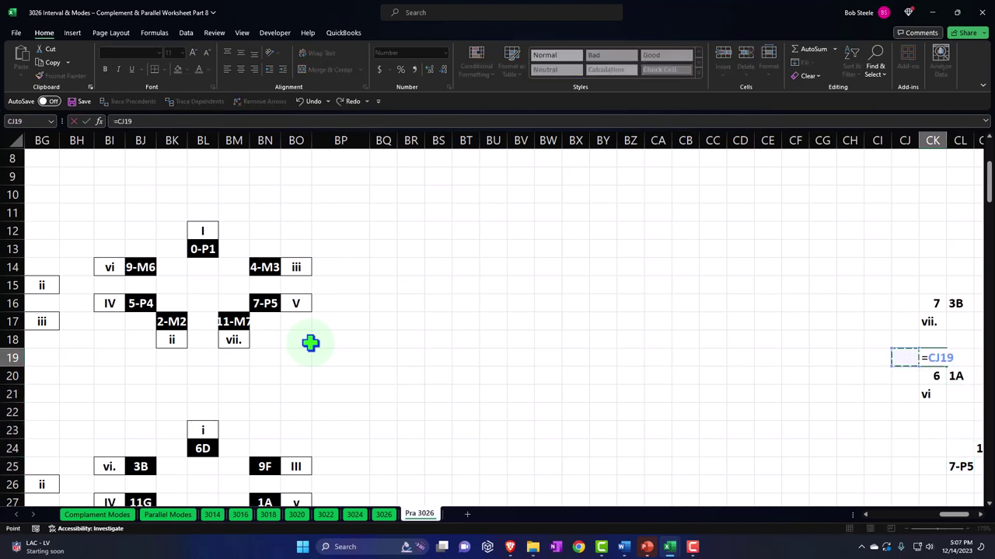
{"action": "key", "text": "Left"}
{"action": "key", "text": "Left"}
{"action": "key", "text": "Left"}
{"action": "key", "text": "Left"}
{"action": "key", "text": "Left"}
{"action": "key", "text": "Left"}
{"action": "key", "text": "Left"}
{"action": "key", "text": "Left"}
{"action": "key", "text": "Left"}
{"action": "key", "text": "Left"}
{"action": "key", "text": "Left"}
{"action": "key", "text": "Left"}
{"action": "key", "text": "Left"}
{"action": "key", "text": "Left"}
{"action": "key", "text": "Left"}
{"action": "key", "text": "Left"}
{"action": "key", "text": "Left"}
{"action": "key", "text": "Left"}
{"action": "key", "text": "Left"}
{"action": "key", "text": "Left"}
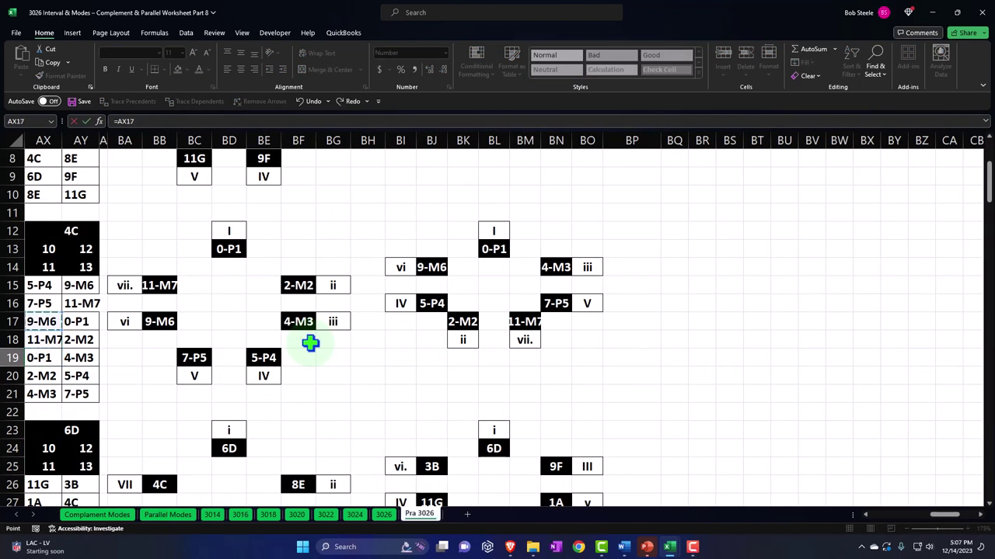
{"action": "scroll", "coordinate": [310, 342], "scroll_direction": "up", "scroll_amount": 3}
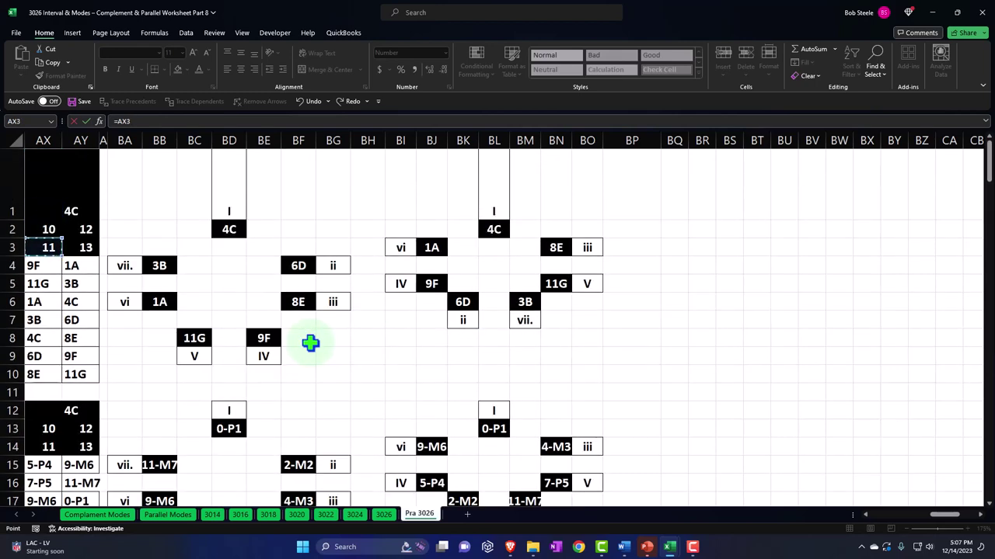
{"action": "key", "text": "Right"}
{"action": "key", "text": "Right"}
{"action": "key", "text": "Down"}
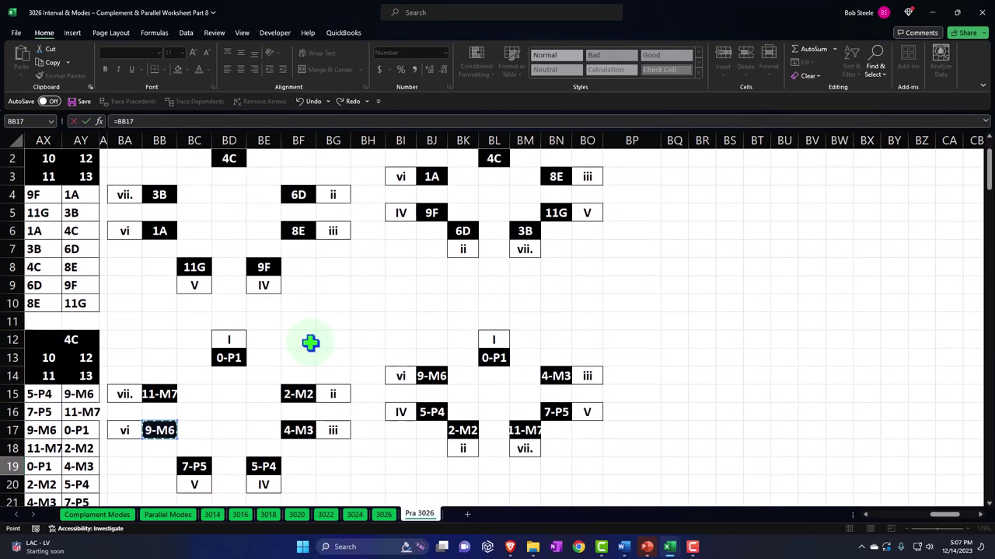
{"action": "key", "text": "Escape"}
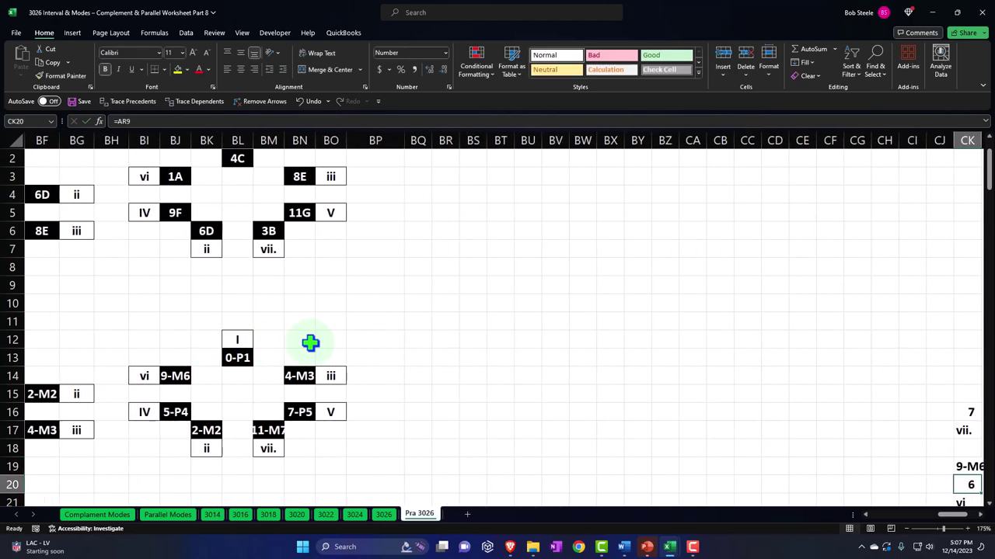
Link cell CK15 to the 11-M7 source cell
{"action": "key", "text": "Up"}
{"action": "key", "text": "Up"}
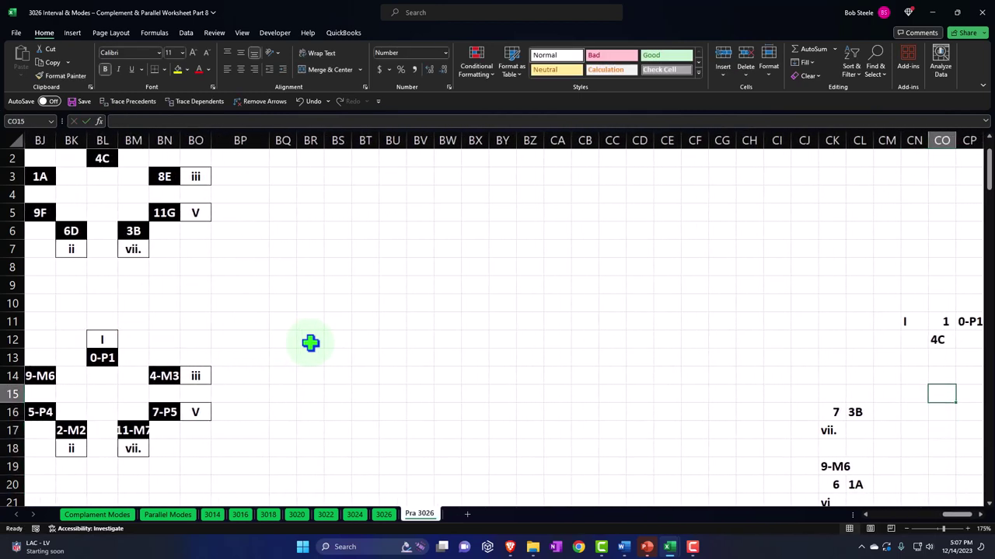
{"action": "key", "text": "Left"}
{"action": "key", "text": "Left"}
{"action": "key", "text": "Left"}
{"action": "key", "text": "Left"}
{"action": "type", "text": "="}
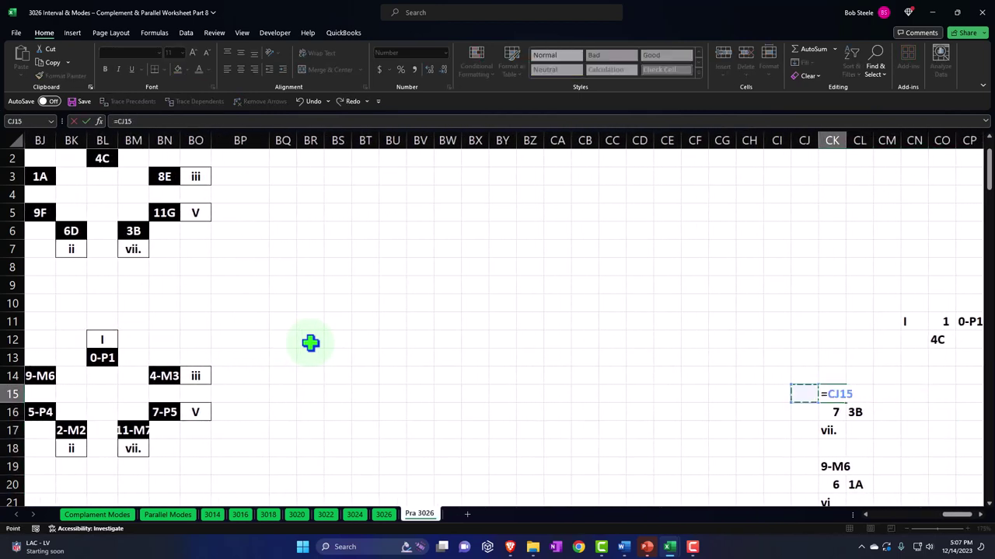
{"action": "key", "text": "Left"}
{"action": "key", "text": "Left"}
{"action": "key", "text": "Left"}
{"action": "key", "text": "Left"}
{"action": "key", "text": "Left"}
{"action": "key", "text": "Left"}
{"action": "key", "text": "Left"}
{"action": "key", "text": "Left"}
{"action": "key", "text": "Left"}
{"action": "key", "text": "Left"}
{"action": "key", "text": "Left"}
{"action": "key", "text": "Left"}
{"action": "key", "text": "Left"}
{"action": "key", "text": "Left"}
{"action": "key", "text": "Left"}
{"action": "key", "text": "Left"}
{"action": "key", "text": "Left"}
{"action": "key", "text": "Left"}
{"action": "key", "text": "Left"}
{"action": "key", "text": "Left"}
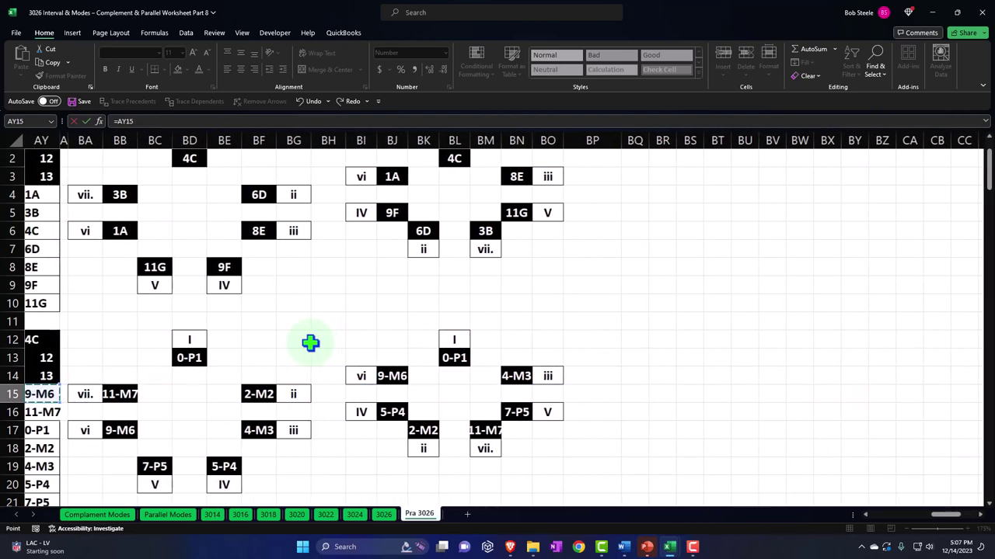
{"action": "key", "text": "Right"}
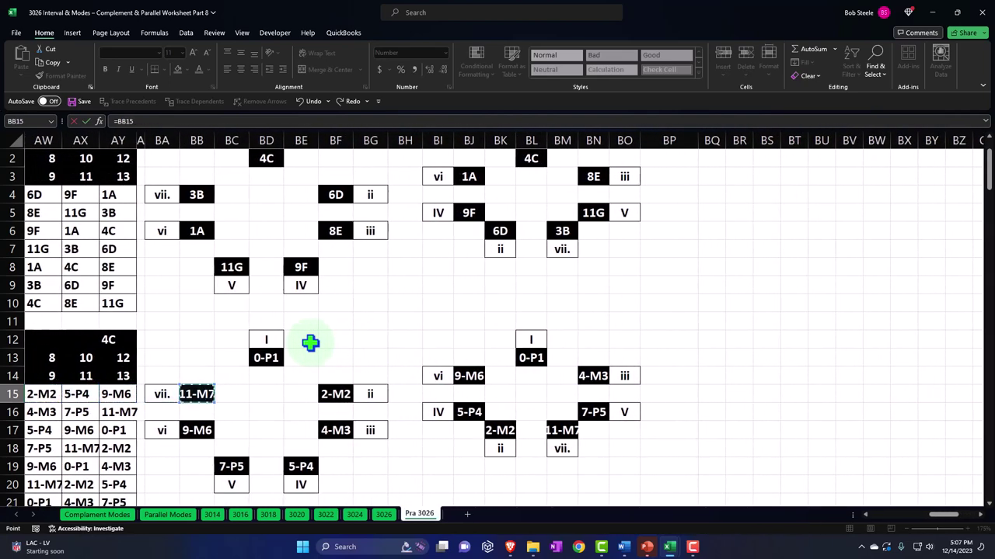
{"action": "key", "text": "Return"}
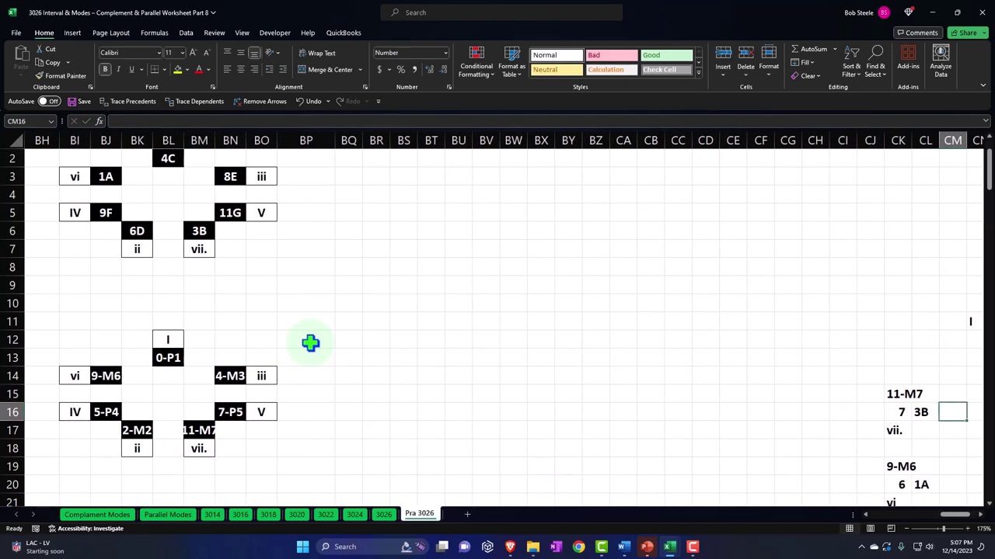
{"action": "key", "text": "Right"}
{"action": "key", "text": "Right"}
{"action": "key", "text": "Right"}
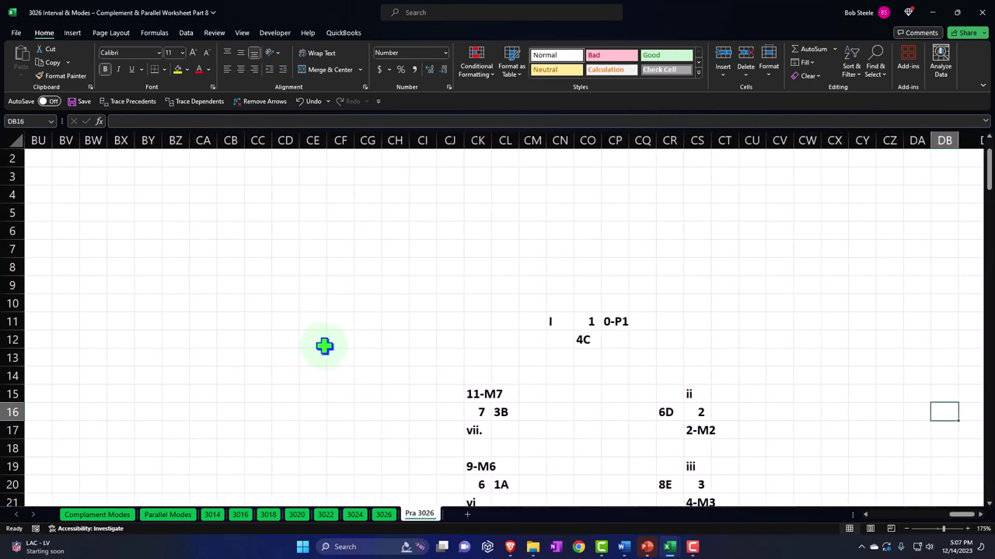
Fill the 4C cells CN12:CP12 green with white font
{"action": "scroll", "coordinate": [487, 369], "scroll_direction": "down", "scroll_amount": 1}
{"action": "scroll", "coordinate": [487, 369], "scroll_direction": "down", "scroll_amount": 2}
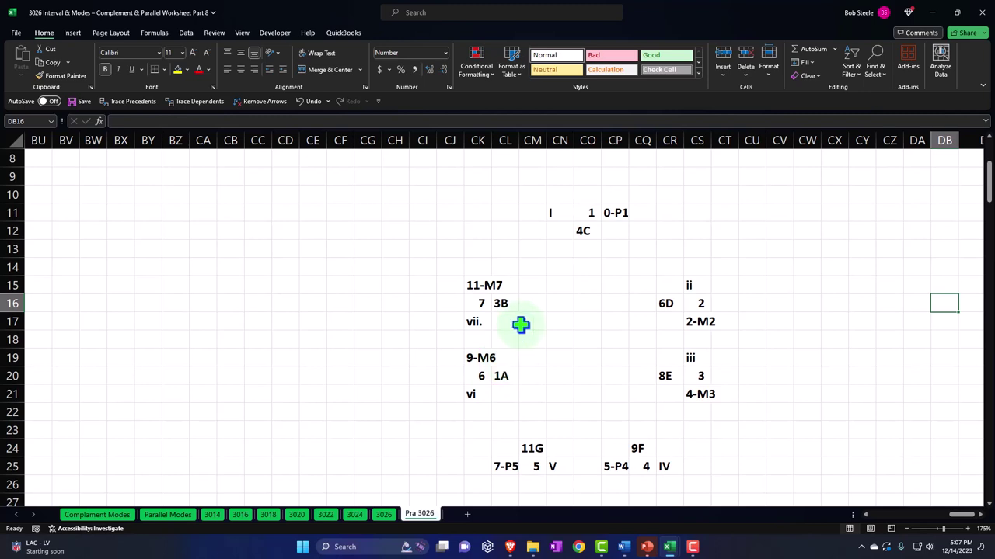
{"action": "left_click_drag", "start_coordinate": [561, 233], "coordinate": [604, 231]}
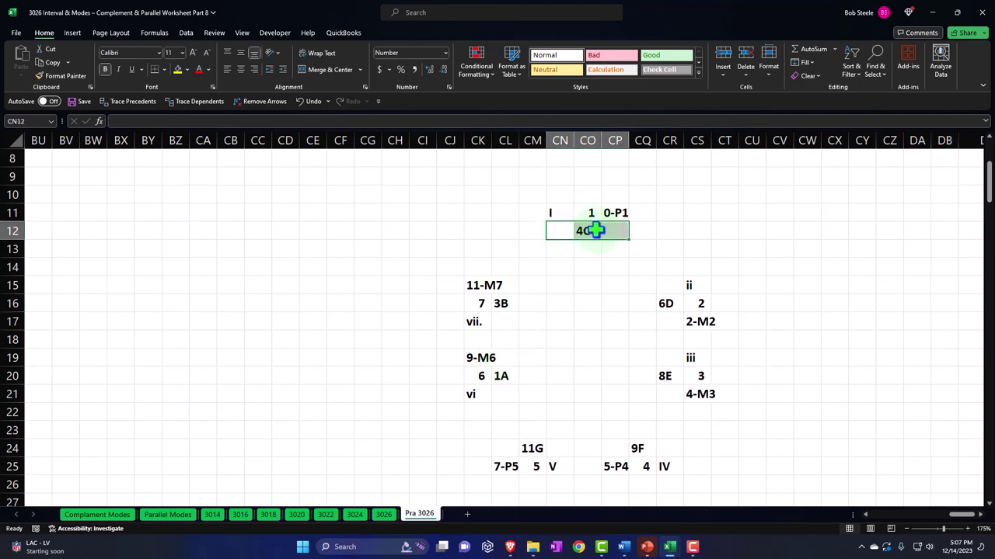
{"action": "left_click", "coordinate": [188, 69]}
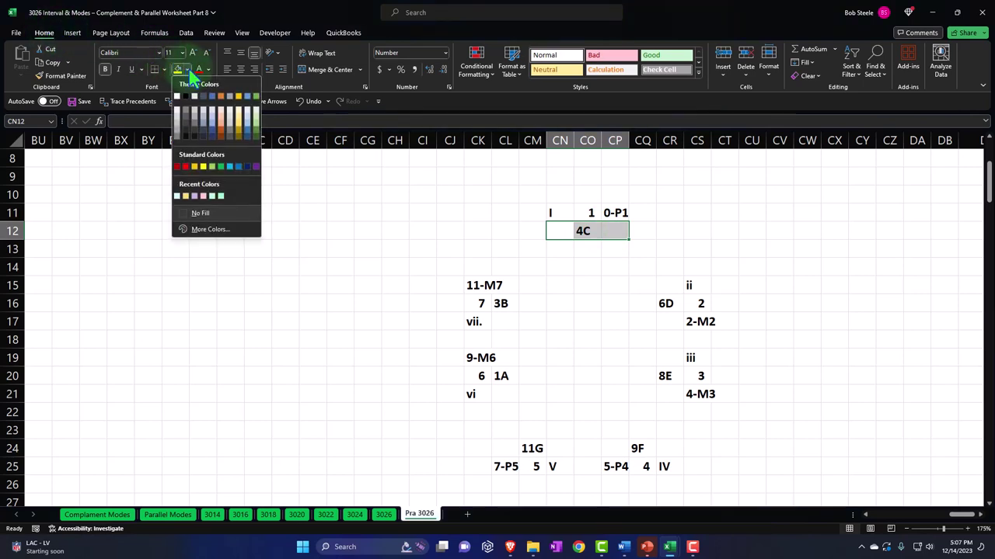
{"action": "left_click", "coordinate": [220, 167]}
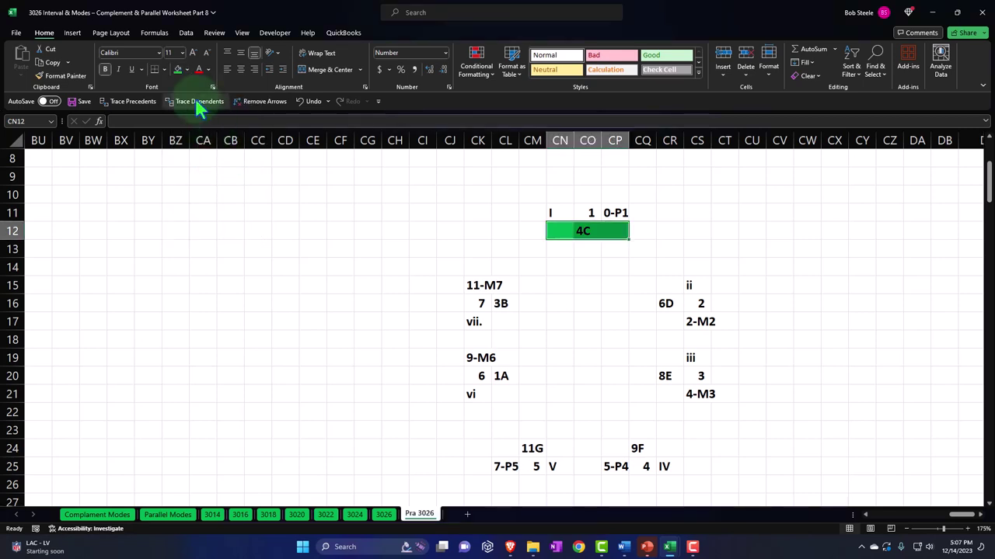
{"action": "left_click", "coordinate": [208, 70]}
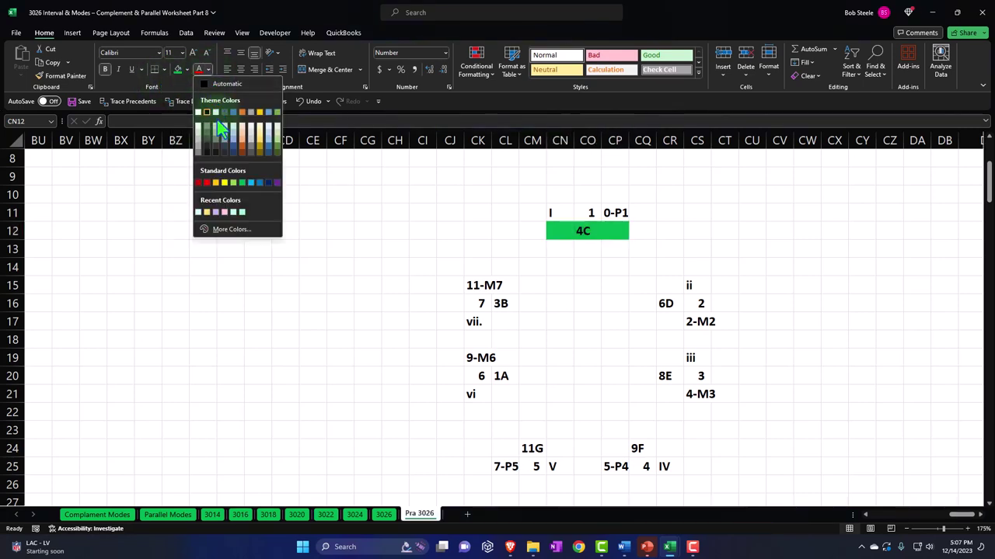
{"action": "left_click", "coordinate": [200, 115]}
Fill the I / 1 / 0-P1 cells in row 11 green and centre them
{"action": "left_click_drag", "start_coordinate": [553, 212], "coordinate": [606, 217]}
{"action": "left_click", "coordinate": [178, 69]}
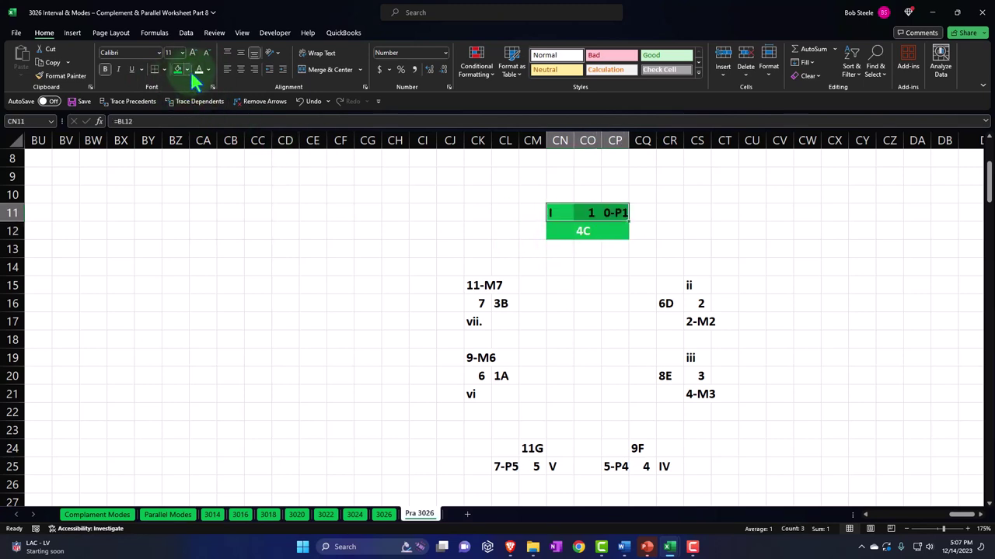
{"action": "left_click_drag", "start_coordinate": [561, 212], "coordinate": [613, 213]}
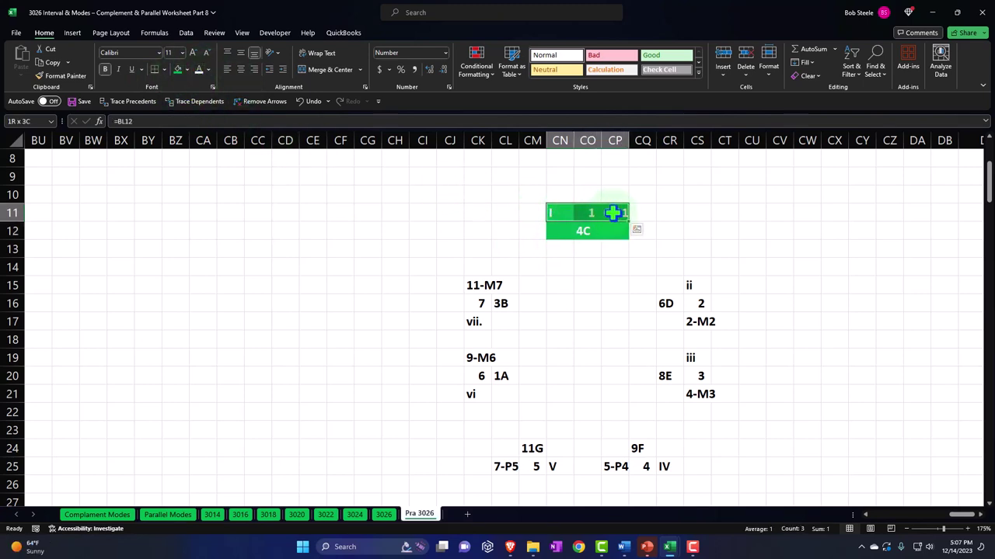
{"action": "left_click", "coordinate": [240, 69]}
{"action": "left_click", "coordinate": [458, 233]}
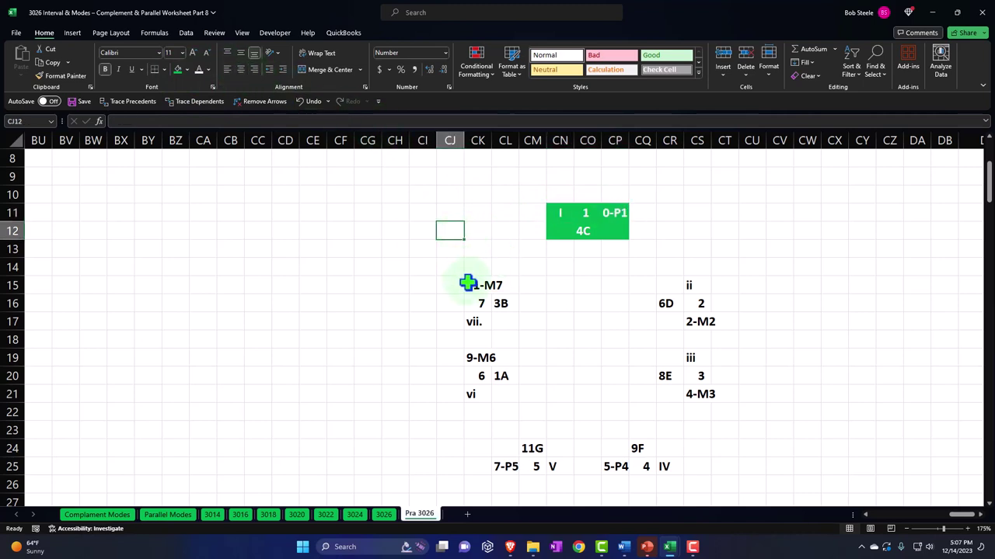
{"action": "left_click_drag", "start_coordinate": [557, 215], "coordinate": [626, 211]}
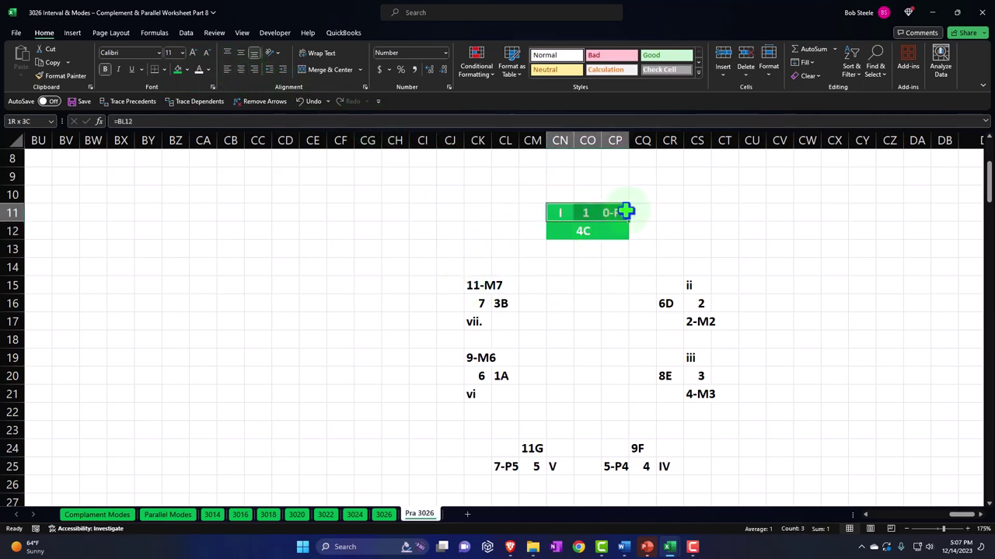
Apply All Borders to the I / 1 / 0-P1 cells in row 11
{"action": "left_click", "coordinate": [165, 69]}
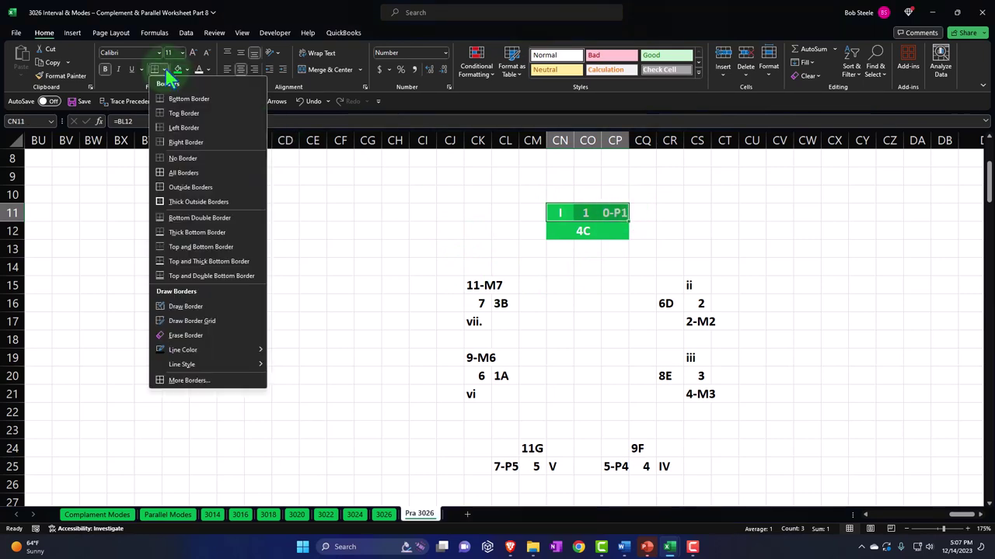
{"action": "left_click", "coordinate": [178, 174]}
{"action": "left_click_drag", "start_coordinate": [288, 237], "coordinate": [287, 250]}
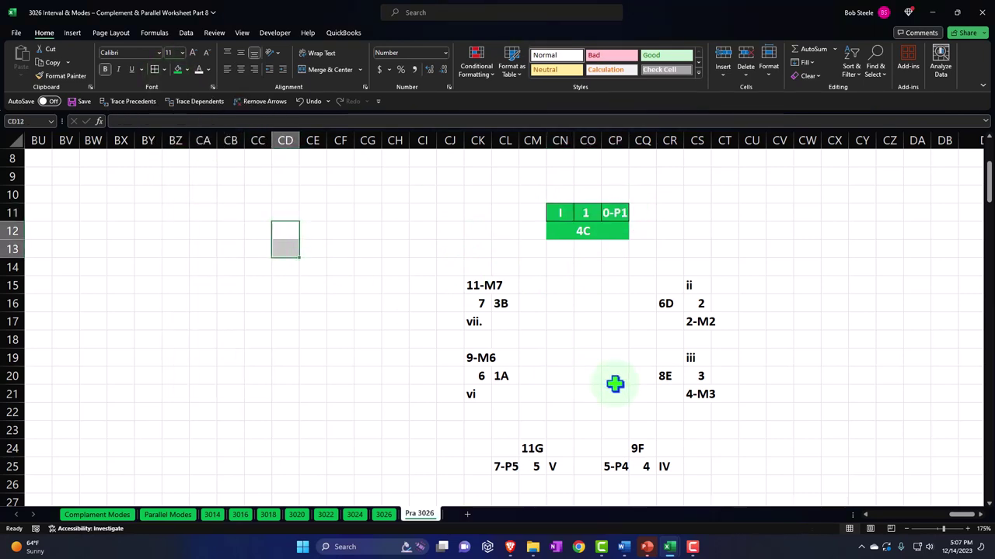
Fill the 6D block in column CR red with white text
{"action": "left_click_drag", "start_coordinate": [665, 292], "coordinate": [666, 317]}
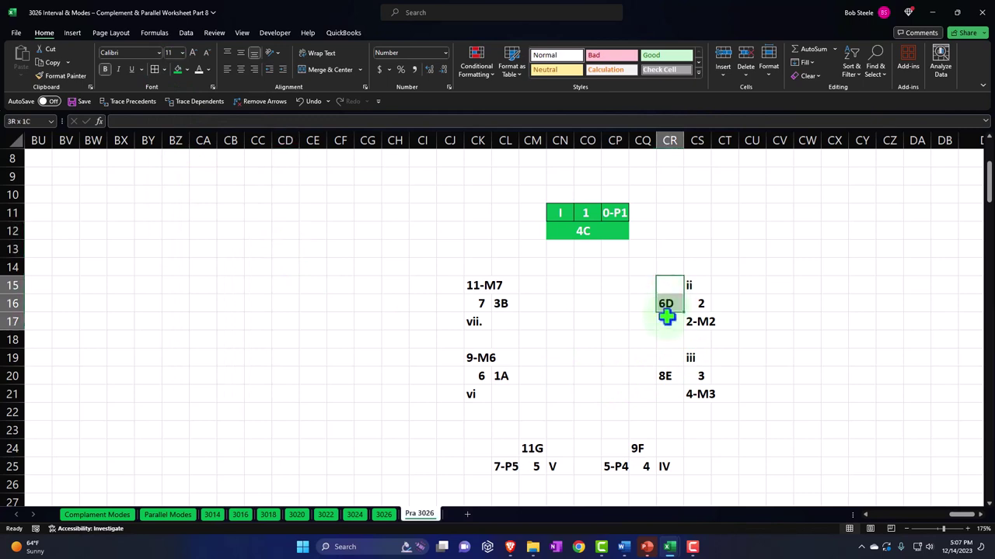
{"action": "left_click", "coordinate": [185, 70]}
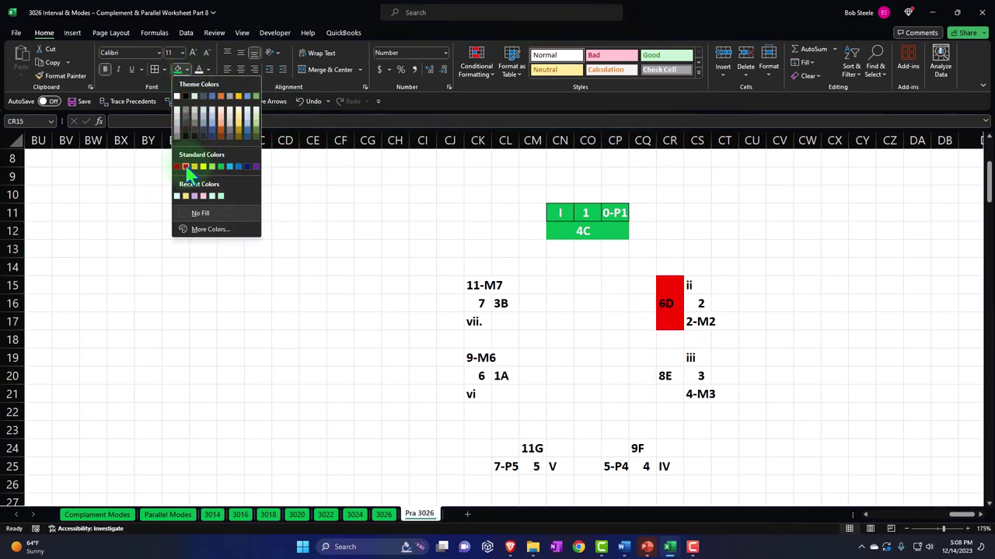
{"action": "left_click", "coordinate": [186, 167]}
{"action": "left_click", "coordinate": [197, 71]}
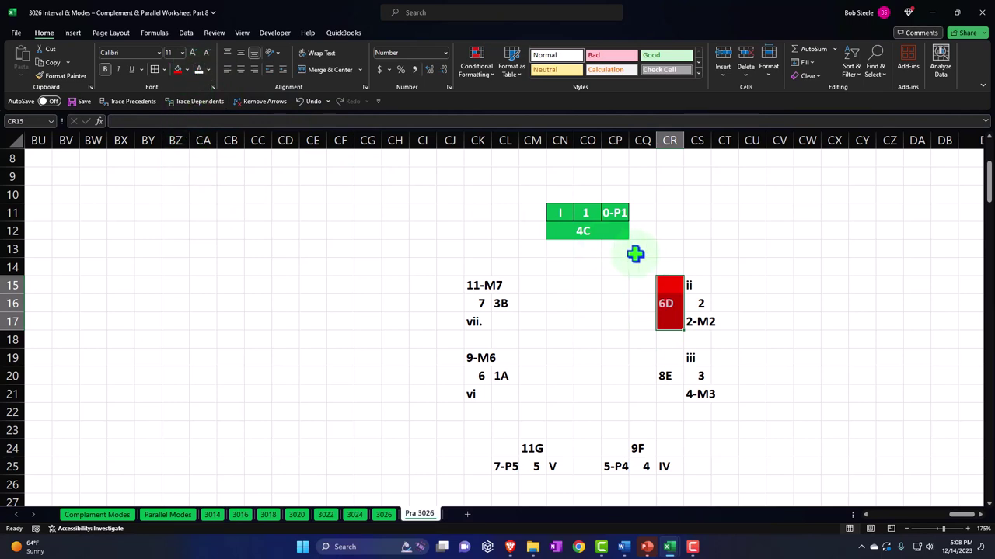
Fill the ii / 2 / 2-M2 cells CS15:CS17 green
{"action": "left_click_drag", "start_coordinate": [701, 285], "coordinate": [699, 317]}
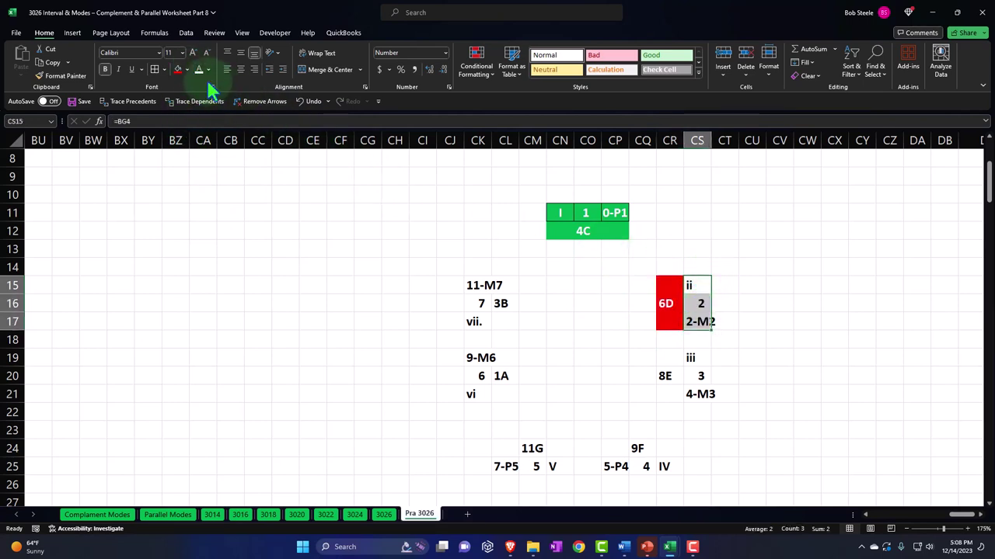
{"action": "left_click", "coordinate": [187, 70]}
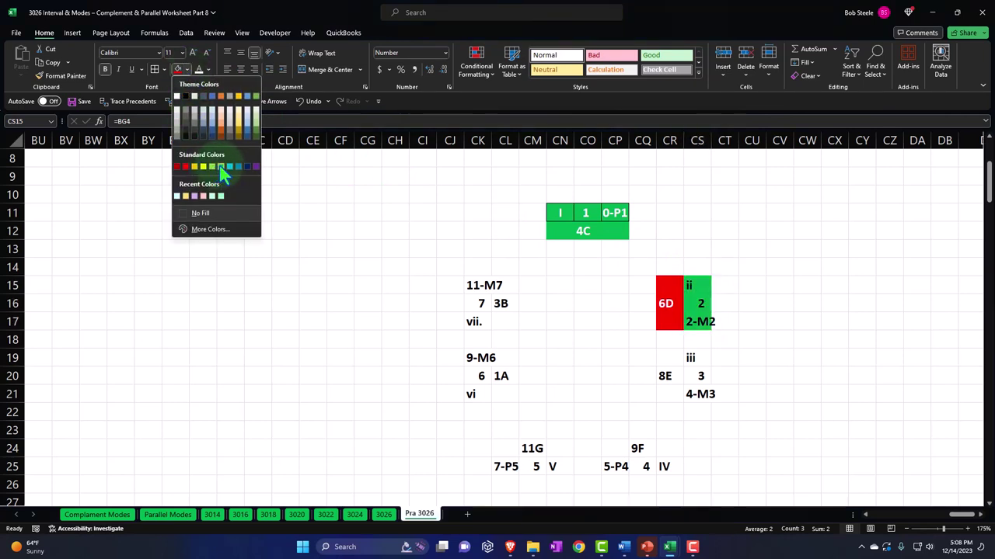
{"action": "left_click", "coordinate": [221, 166]}
{"action": "left_click", "coordinate": [392, 246]}
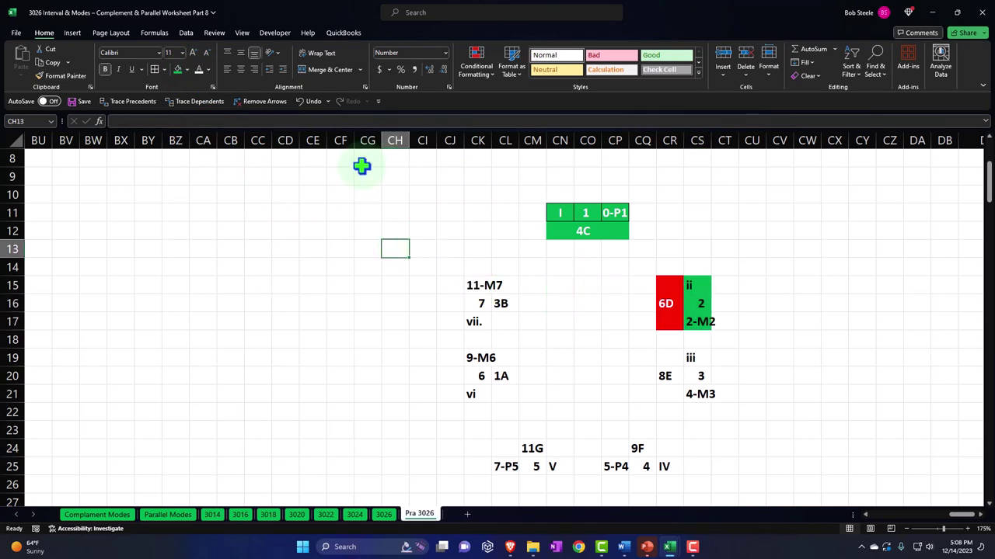
Select columns BQ through CU and widen them all to spread out the diagram
{"action": "left_click_drag", "start_coordinate": [52, 156], "coordinate": [80, 192]}
{"action": "left_click", "coordinate": [81, 192]}
{"action": "left_click_drag", "start_coordinate": [38, 157], "coordinate": [8, 497]}
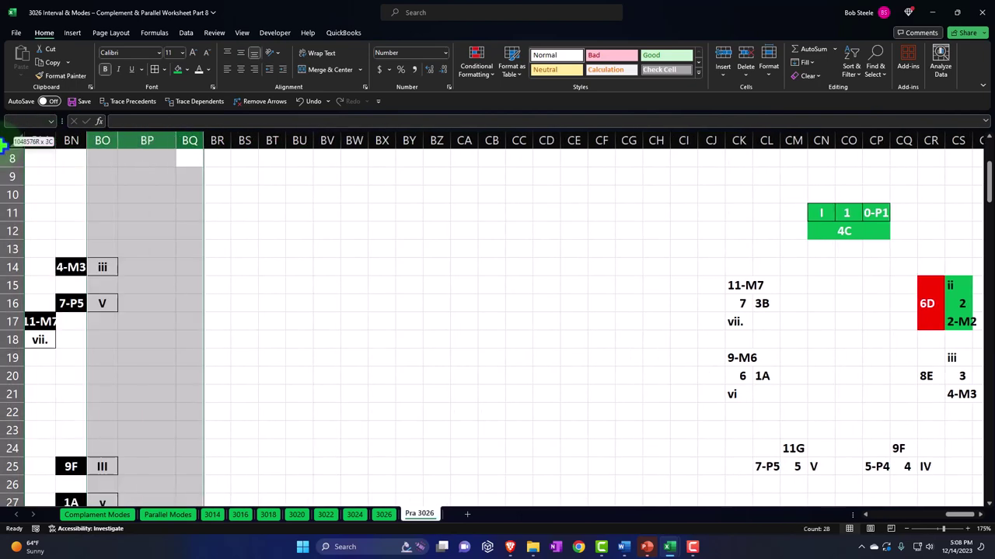
{"action": "left_click_drag", "start_coordinate": [231, 150], "coordinate": [699, 233]}
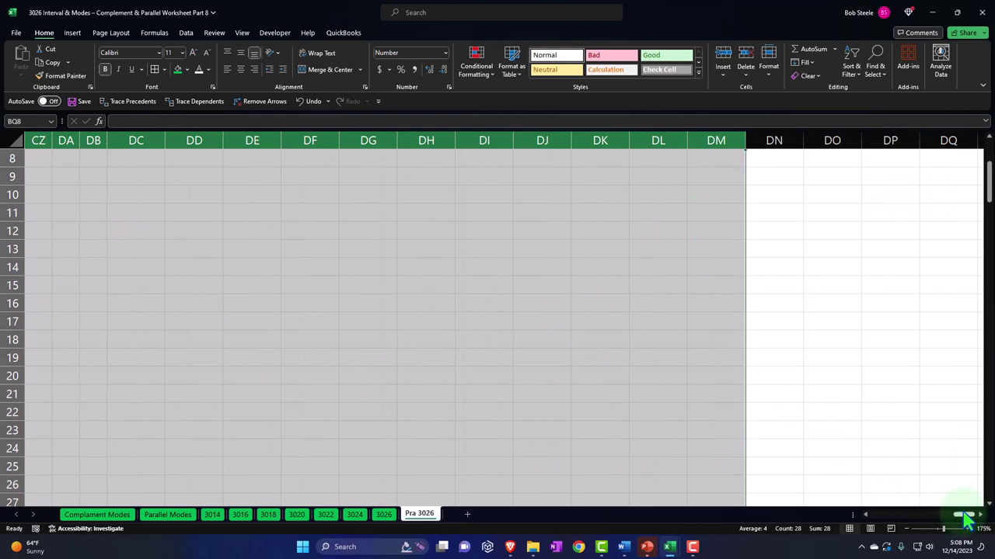
{"action": "left_click_drag", "start_coordinate": [964, 515], "coordinate": [924, 519]}
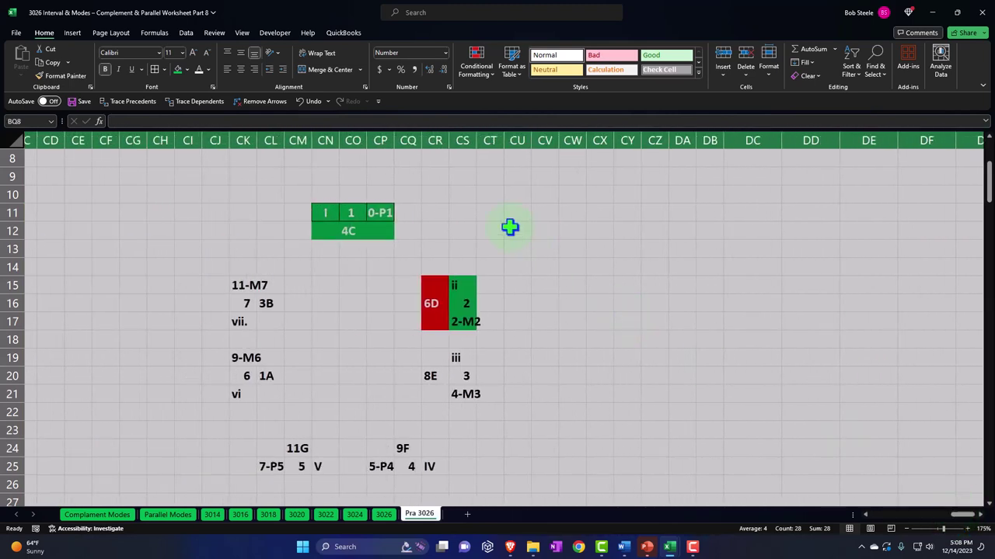
{"action": "left_click_drag", "start_coordinate": [475, 138], "coordinate": [481, 139]}
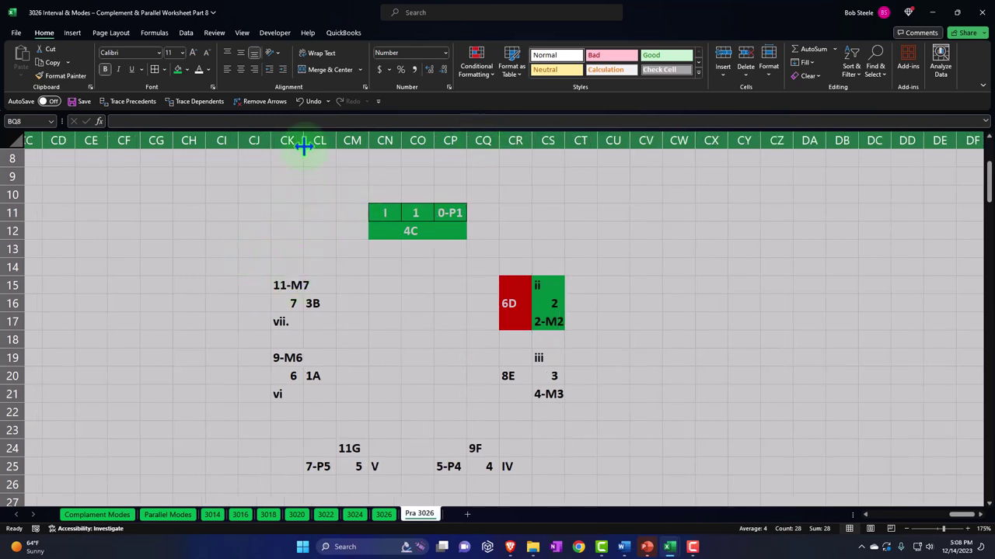
{"action": "left_click_drag", "start_coordinate": [303, 144], "coordinate": [309, 141]}
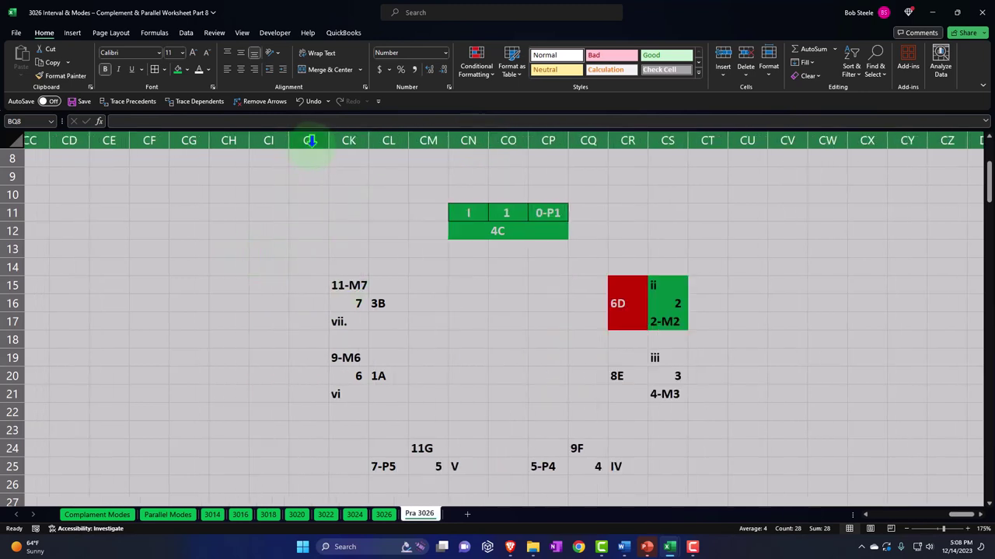
{"action": "left_click", "coordinate": [426, 303]}
Apply All Borders to the ii / 2 / 2-M2 cells CS15:CS17
{"action": "key", "text": "Right"}
{"action": "key", "text": "Right"}
{"action": "key", "text": "Right"}
{"action": "key", "text": "Right"}
{"action": "key", "text": "Right"}
{"action": "key", "text": "Right"}
{"action": "key", "text": "Right"}
{"action": "key", "text": "Right"}
{"action": "key", "text": "Right"}
{"action": "key", "text": "Right"}
{"action": "key", "text": "Right"}
{"action": "key", "text": "Right"}
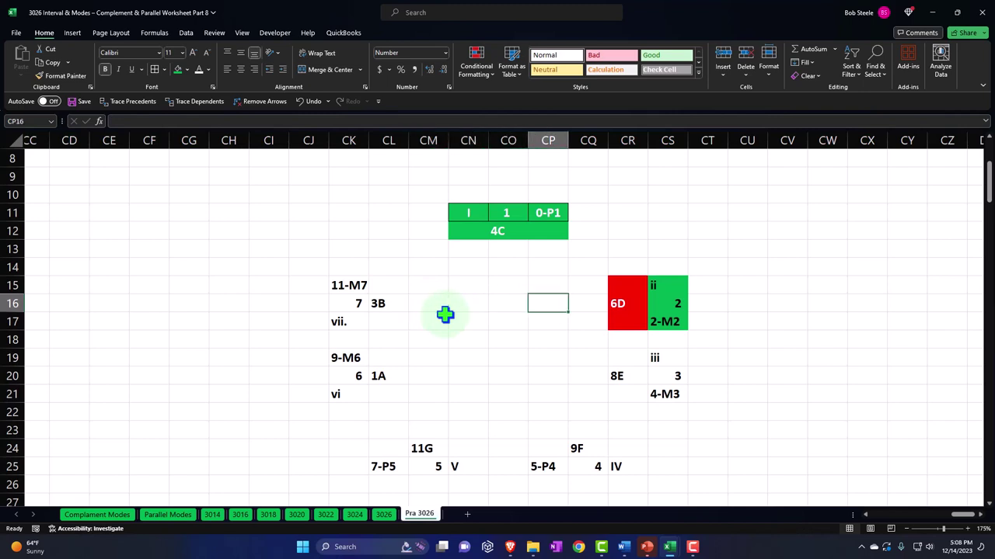
{"action": "key", "text": "Right"}
{"action": "key", "text": "Right"}
{"action": "key", "text": "Right"}
{"action": "key", "text": "Right"}
{"action": "key", "text": "Right"}
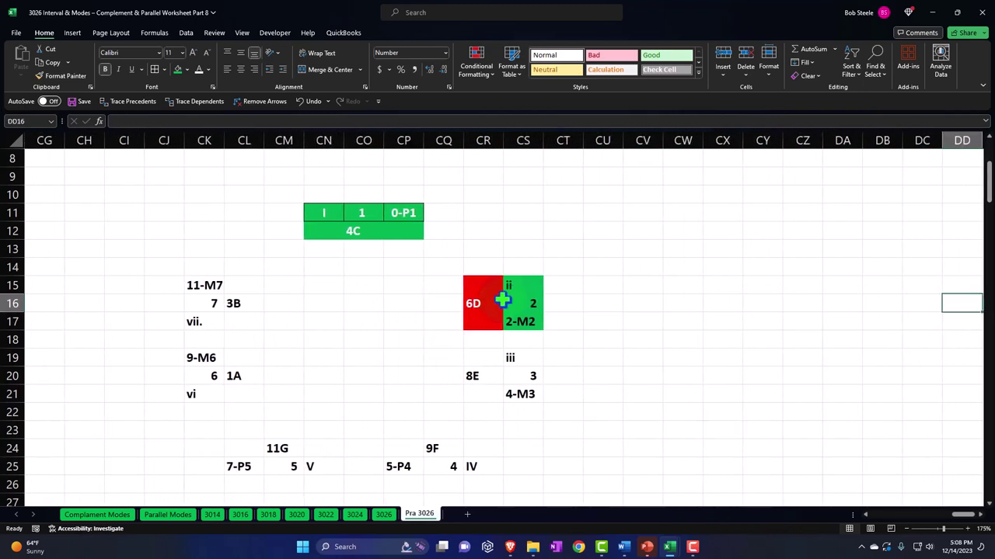
{"action": "left_click_drag", "start_coordinate": [519, 283], "coordinate": [522, 320]}
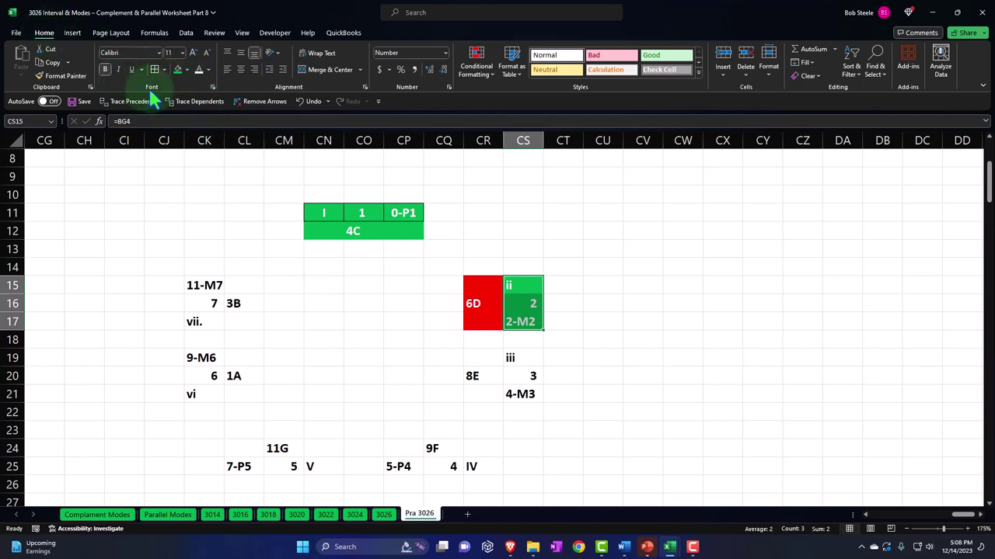
{"action": "left_click", "coordinate": [364, 363]}
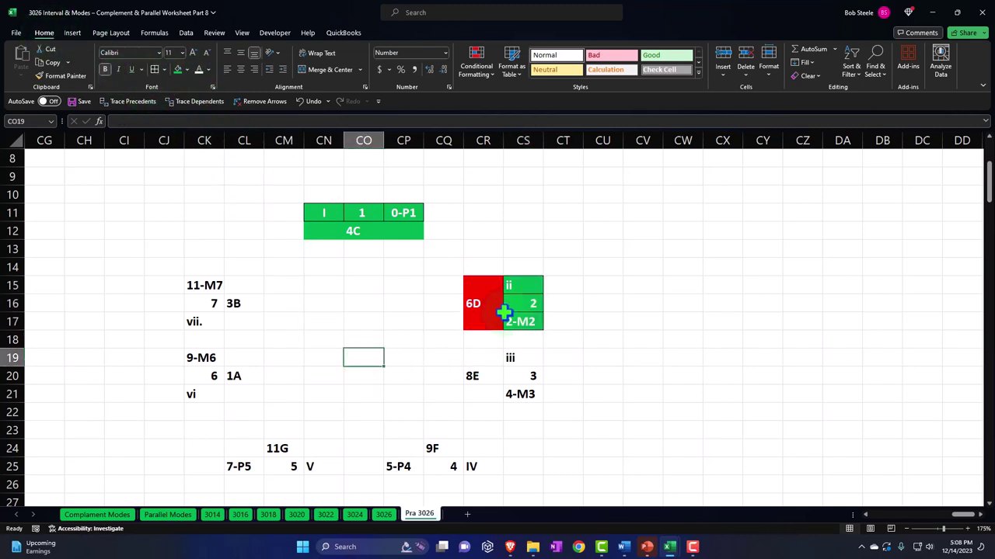
Centre the ii / 2 / 2-M2 labels in CS15:CS17
{"action": "left_click_drag", "start_coordinate": [517, 286], "coordinate": [526, 317]}
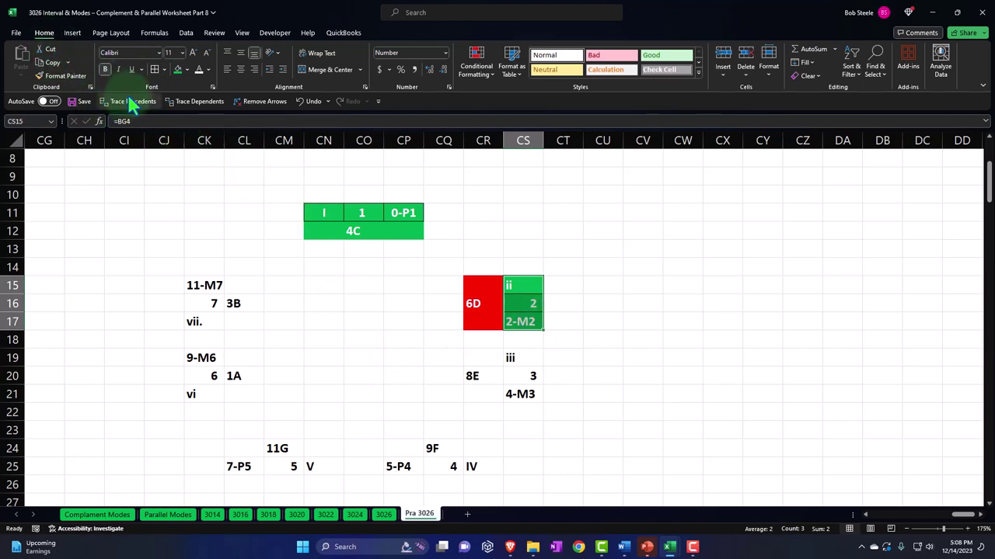
{"action": "left_click", "coordinate": [241, 69]}
{"action": "left_click", "coordinate": [322, 283]}
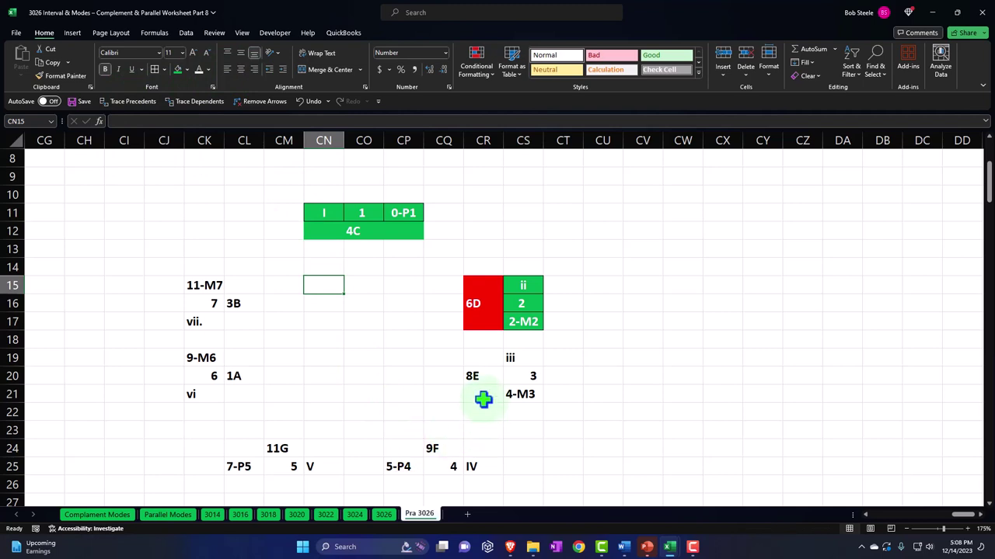
{"action": "left_click_drag", "start_coordinate": [473, 361], "coordinate": [477, 393]}
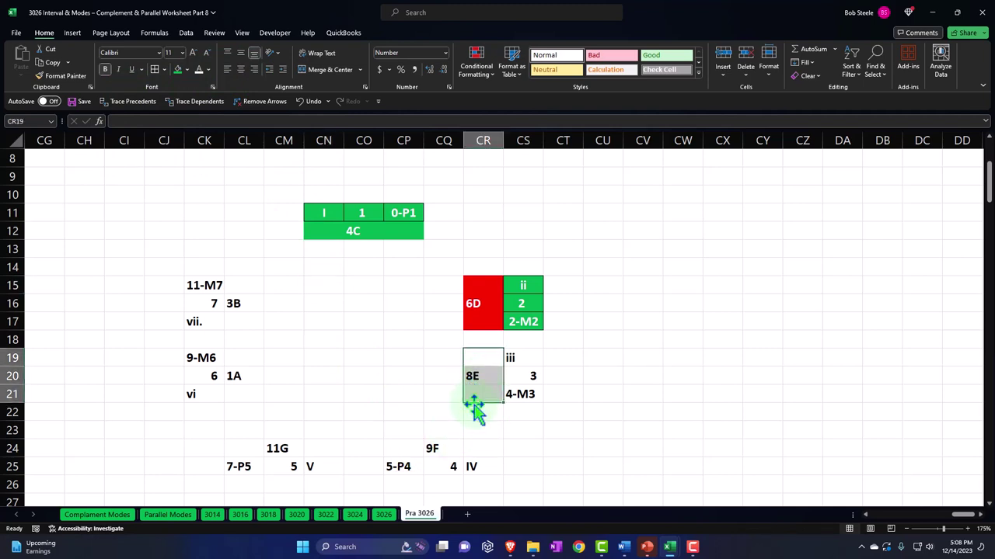
Try a grey fill on the 8E cells CR19:CR21, undo it, and fill them orange
{"action": "left_click", "coordinate": [186, 70]}
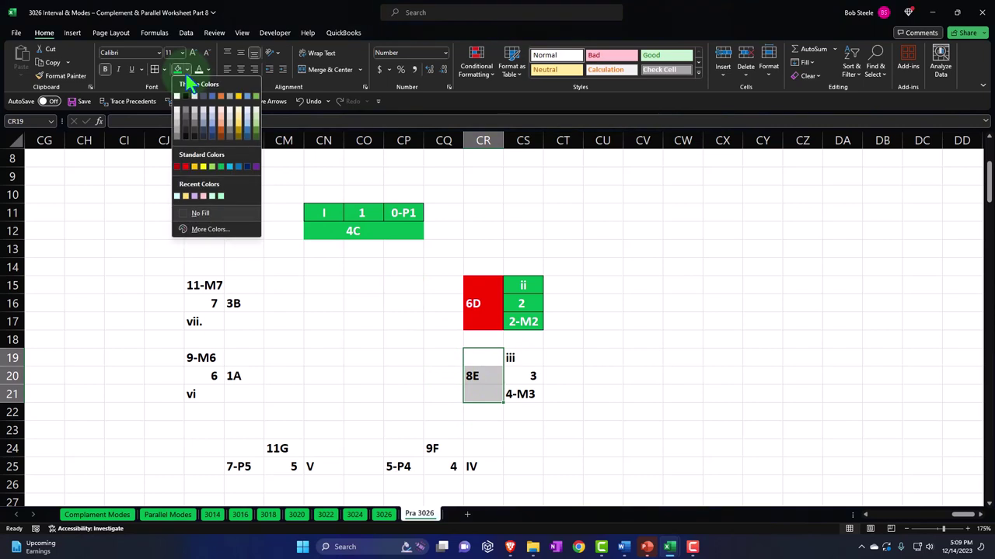
{"action": "left_click", "coordinate": [227, 97]}
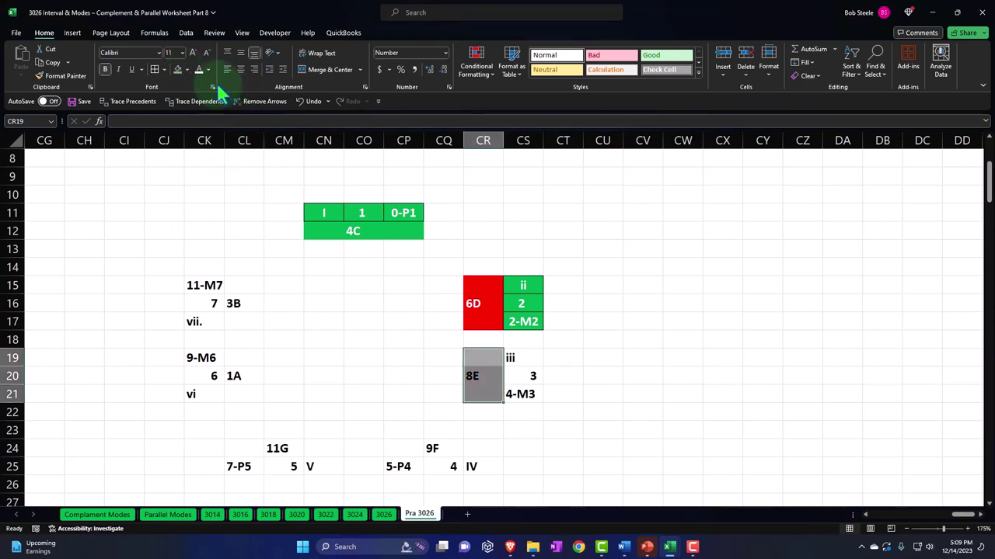
{"action": "left_click", "coordinate": [436, 377]}
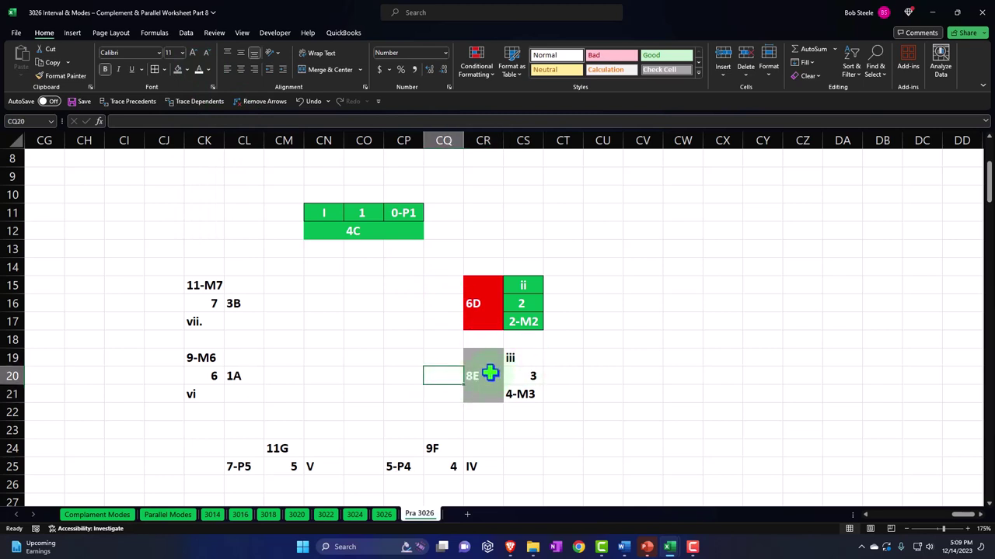
{"action": "left_click", "coordinate": [308, 102]}
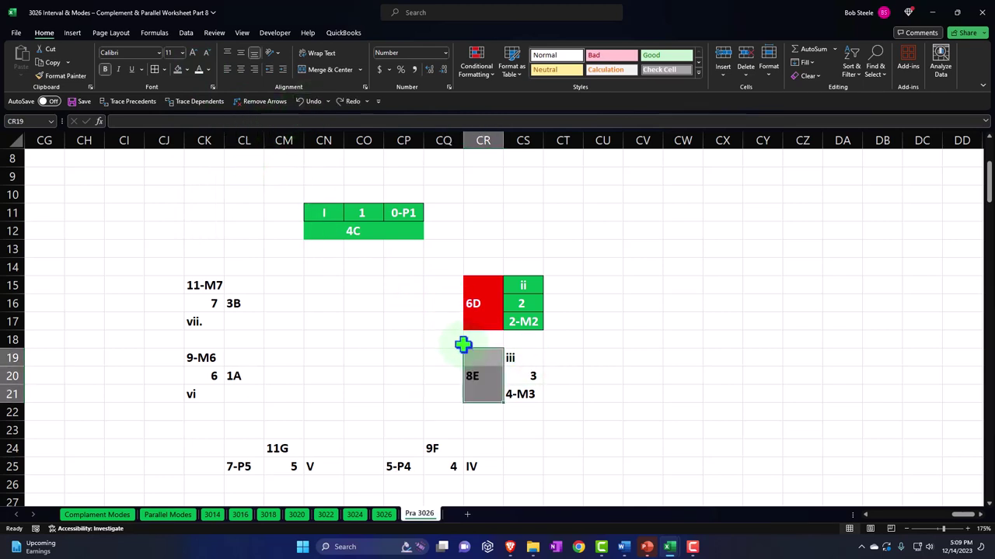
{"action": "left_click", "coordinate": [187, 69]}
{"action": "left_click", "coordinate": [221, 96]}
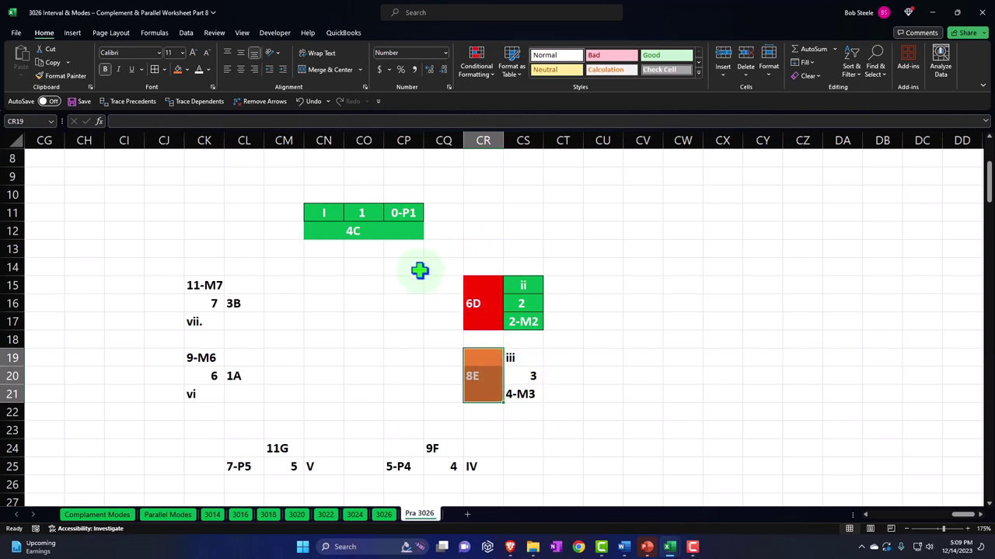
{"action": "left_click", "coordinate": [519, 310]}
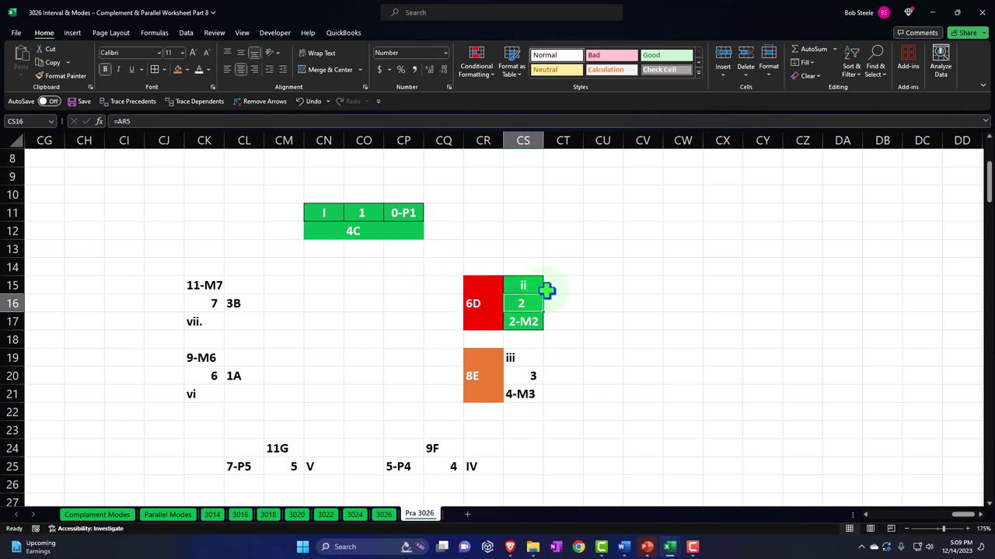
{"action": "left_click", "coordinate": [513, 299]}
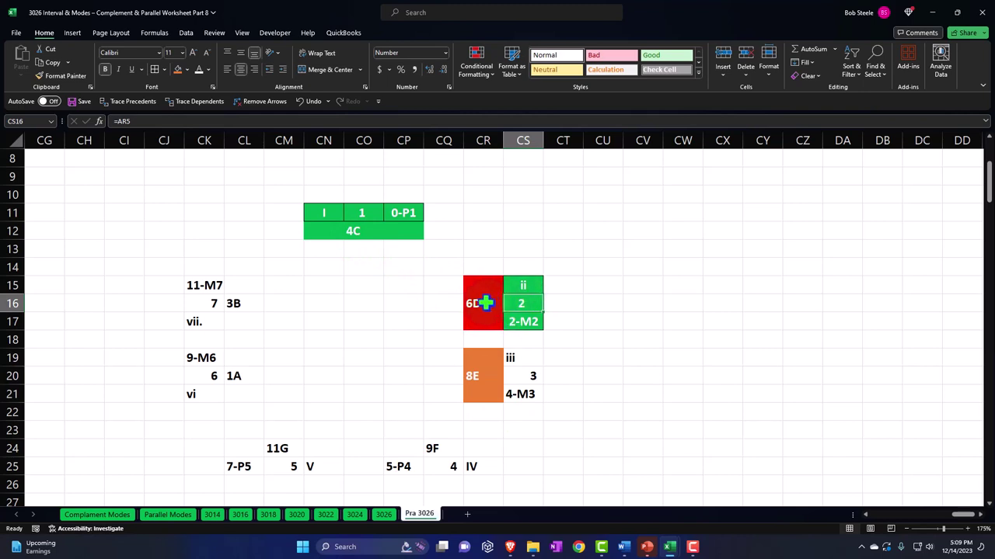
{"action": "left_click", "coordinate": [485, 303]}
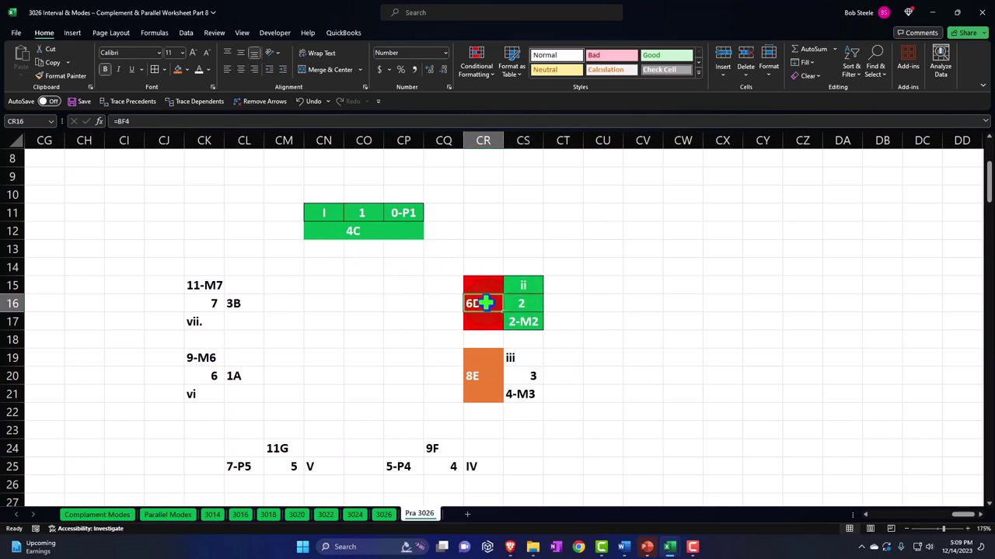
{"action": "left_click", "coordinate": [568, 288]}
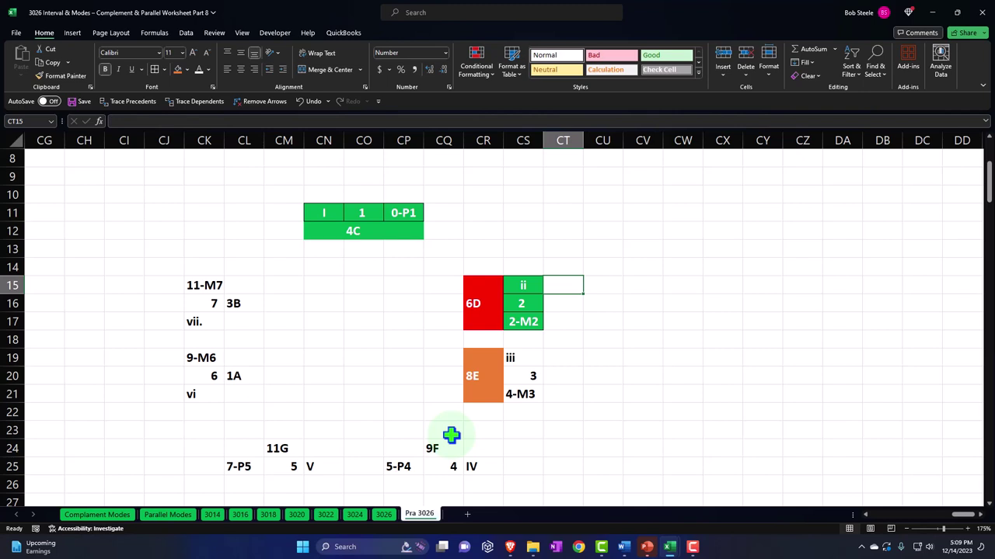
Paste the Major/Ionian label into row 13 under the I group and shift it one column right
{"action": "left_click", "coordinate": [354, 249]}
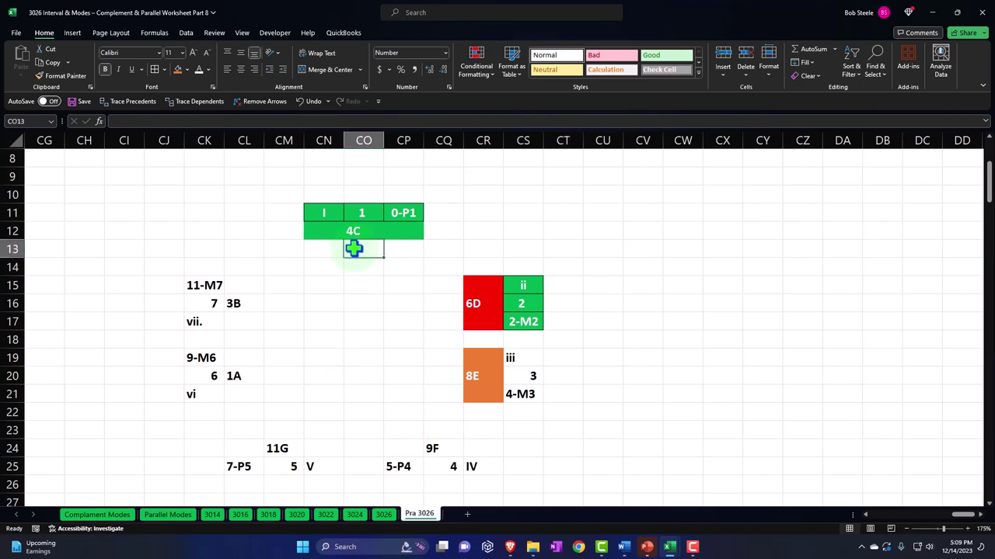
{"action": "key", "text": "Left"}
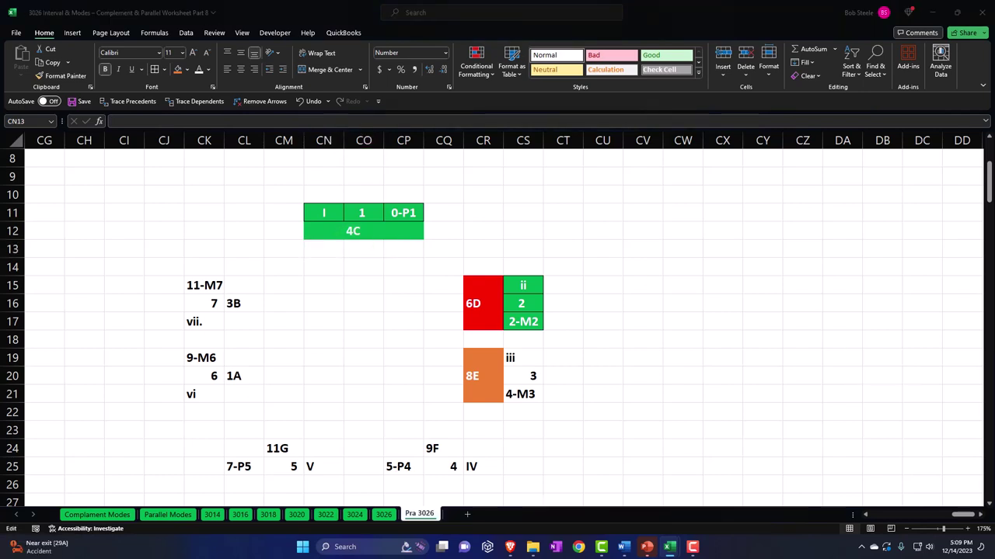
{"action": "left_click", "coordinate": [331, 249]}
{"action": "type", "text": "Major/Ionian"}
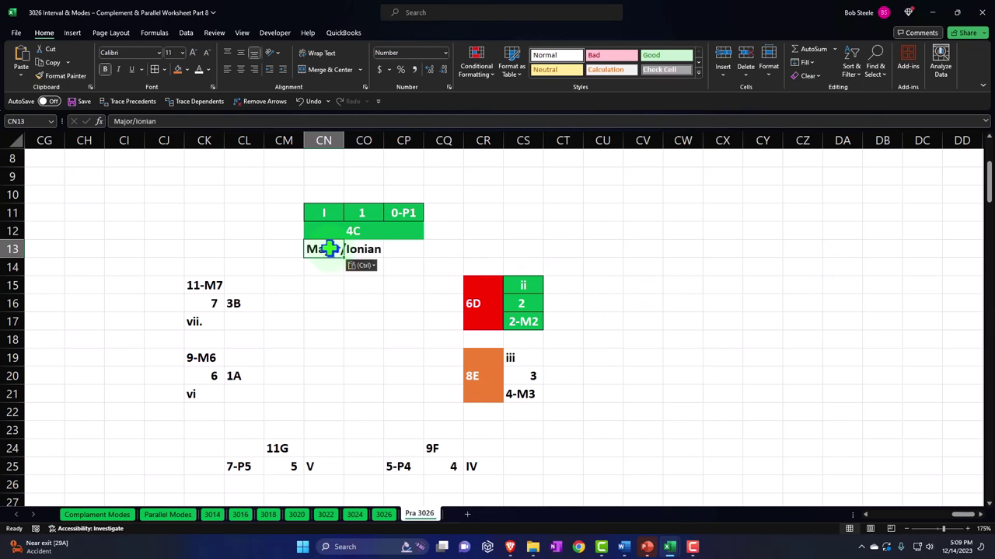
{"action": "left_click", "coordinate": [356, 314]}
{"action": "left_click_drag", "start_coordinate": [322, 250], "coordinate": [392, 247]}
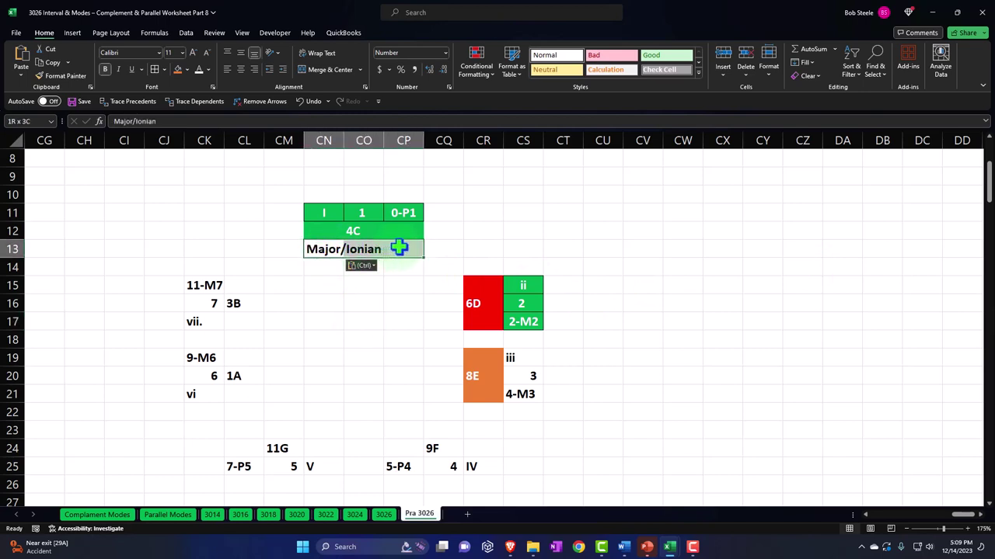
{"action": "left_click", "coordinate": [330, 249]}
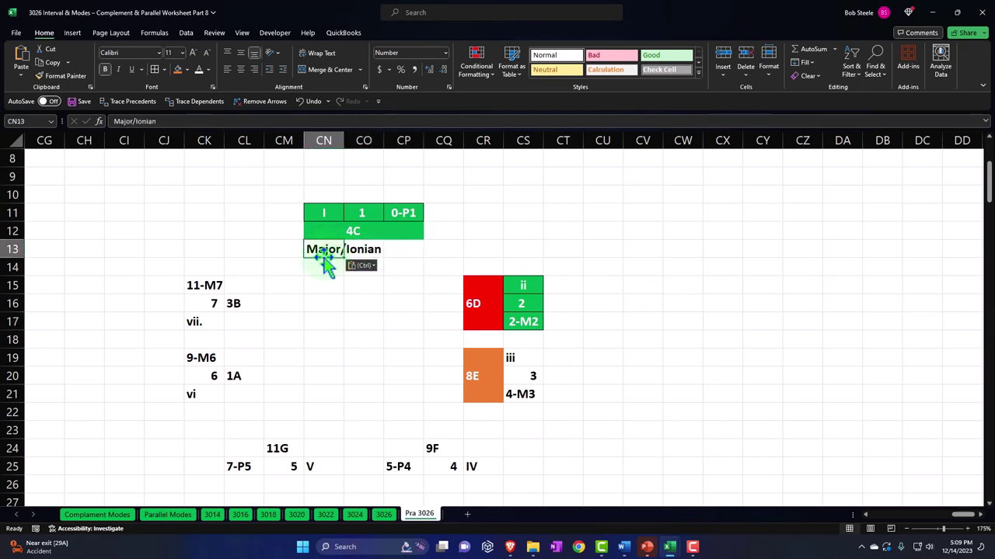
{"action": "left_click_drag", "start_coordinate": [325, 260], "coordinate": [361, 265]}
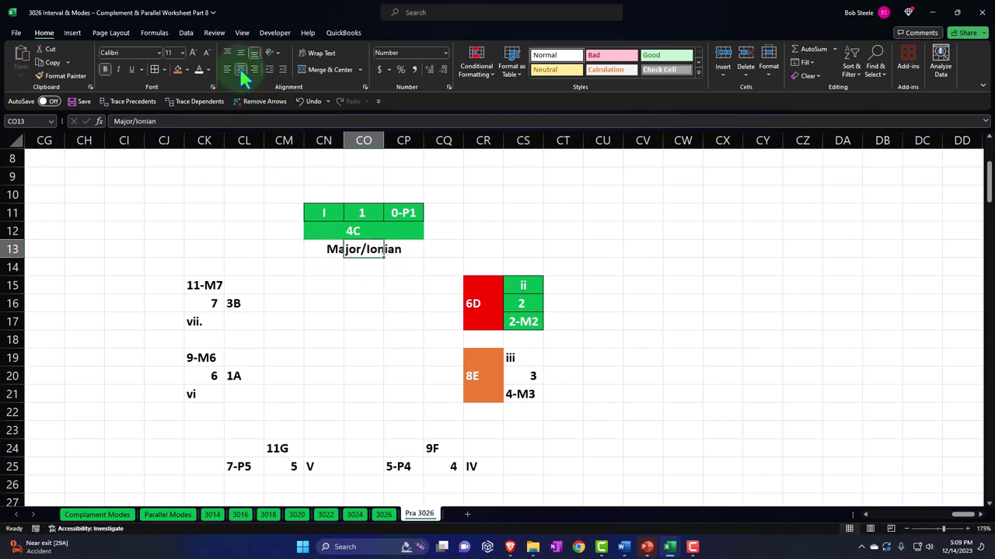
{"action": "left_click_drag", "start_coordinate": [333, 251], "coordinate": [389, 249]}
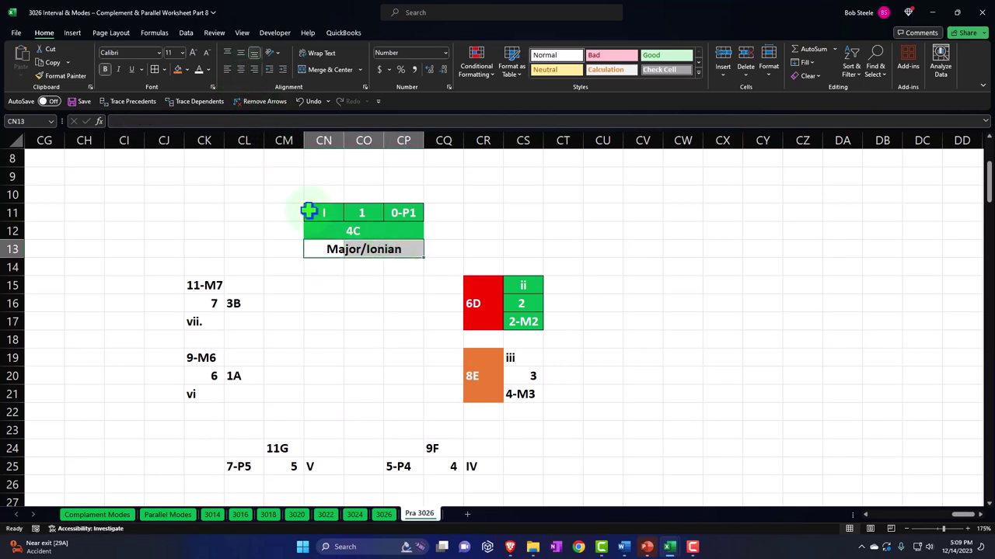
Fill the Major/Ionian row CN13:CP13 green with white text
{"action": "left_click", "coordinate": [187, 69]}
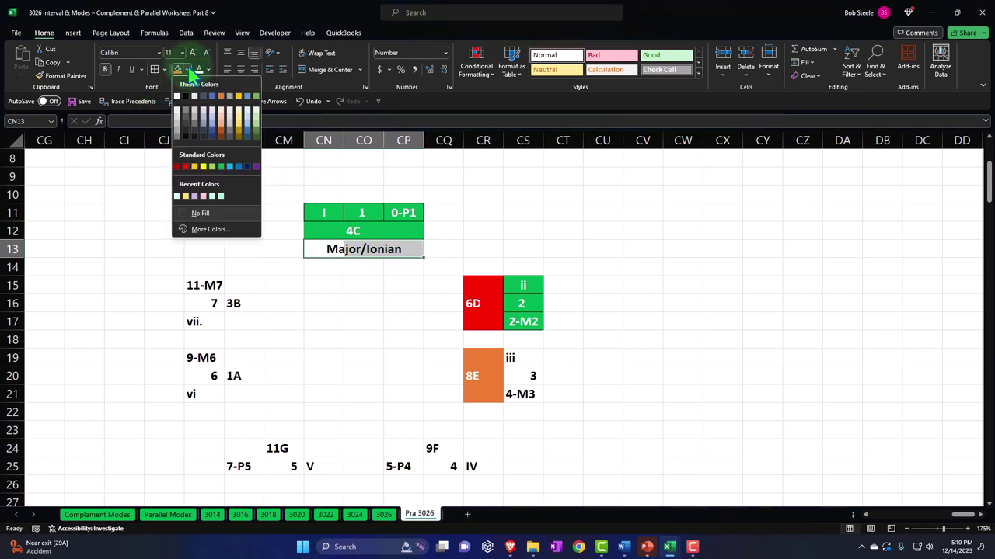
{"action": "left_click", "coordinate": [221, 167]}
{"action": "left_click", "coordinate": [199, 72]}
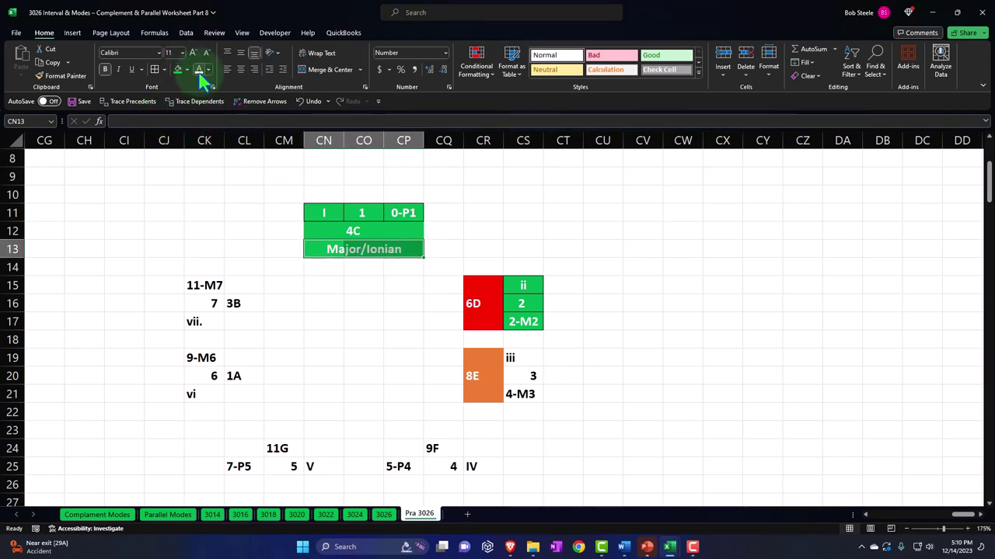
{"action": "left_click", "coordinate": [326, 300]}
Outline the 4C row CN12:CP12 and the Major/Ionian row CN13:CP13 with separate borders
{"action": "left_click_drag", "start_coordinate": [331, 226], "coordinate": [399, 251]}
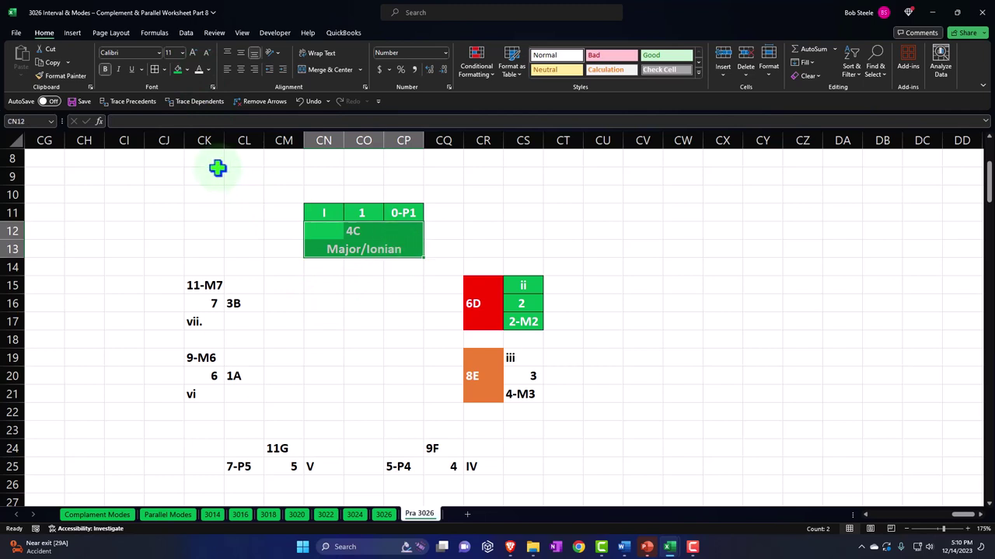
{"action": "left_click", "coordinate": [155, 69]}
{"action": "left_click", "coordinate": [350, 270]}
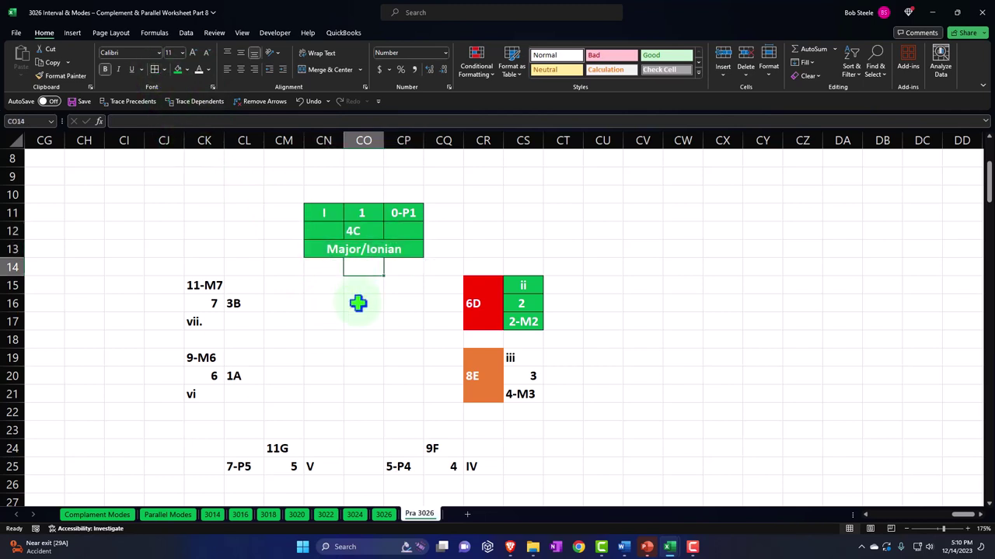
{"action": "left_click", "coordinate": [298, 102]}
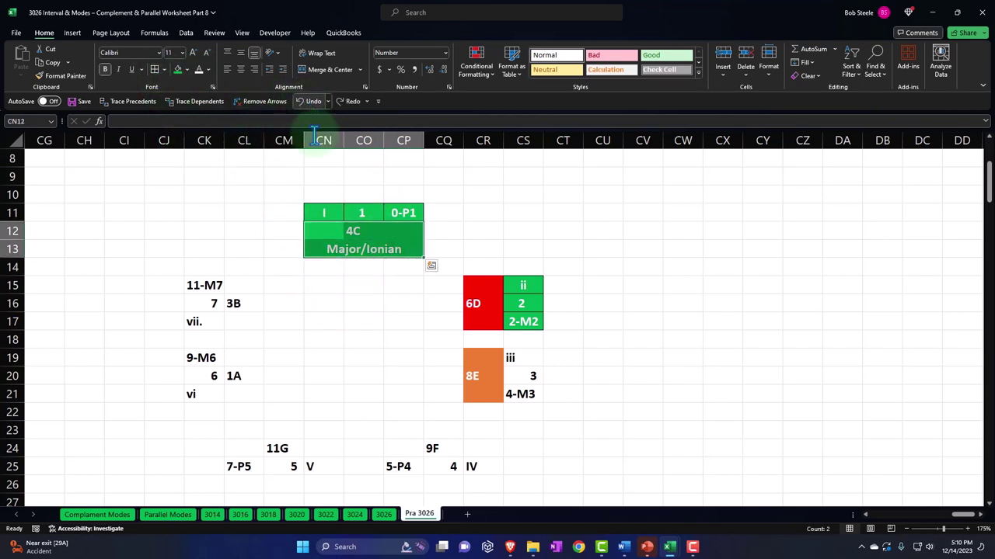
{"action": "left_click_drag", "start_coordinate": [326, 229], "coordinate": [392, 231]}
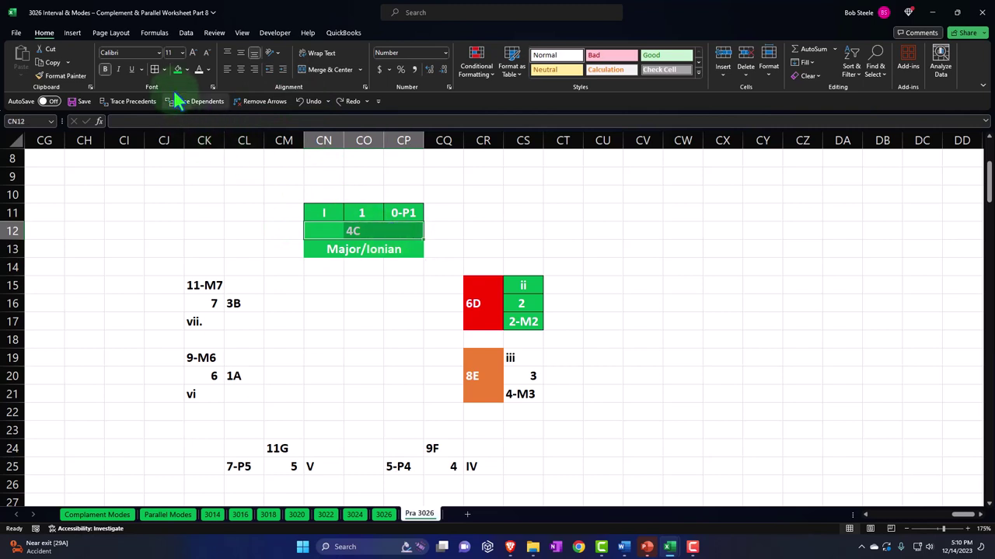
{"action": "left_click", "coordinate": [164, 70]}
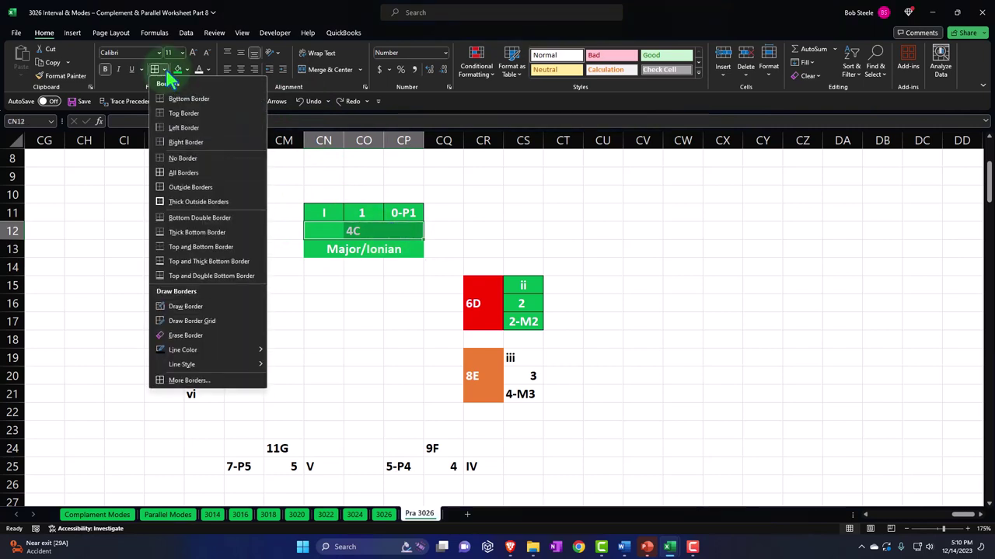
{"action": "left_click", "coordinate": [180, 201]}
{"action": "left_click_drag", "start_coordinate": [314, 249], "coordinate": [386, 249]}
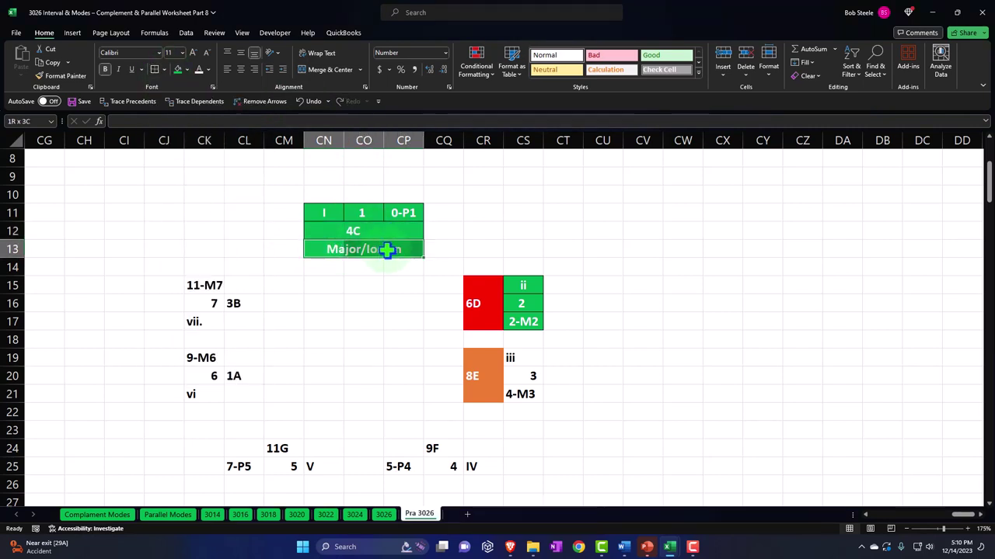
{"action": "left_click", "coordinate": [155, 70]}
{"action": "left_click", "coordinate": [320, 323]}
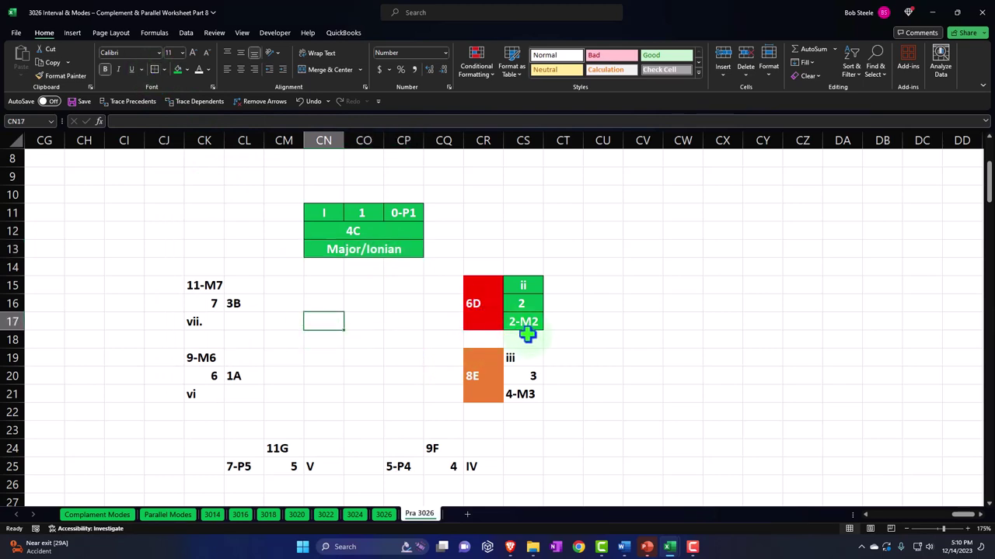
Enter Dorian in CP16 and give the CP15:CQ17 block a red fill and an outside border
{"action": "left_click", "coordinate": [409, 303]}
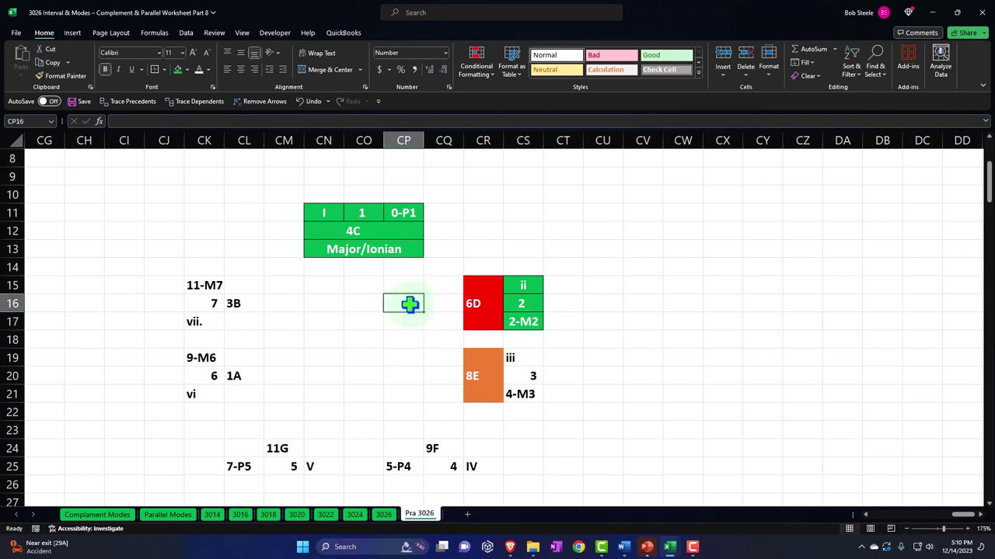
{"action": "type", "text": "Dorian"}
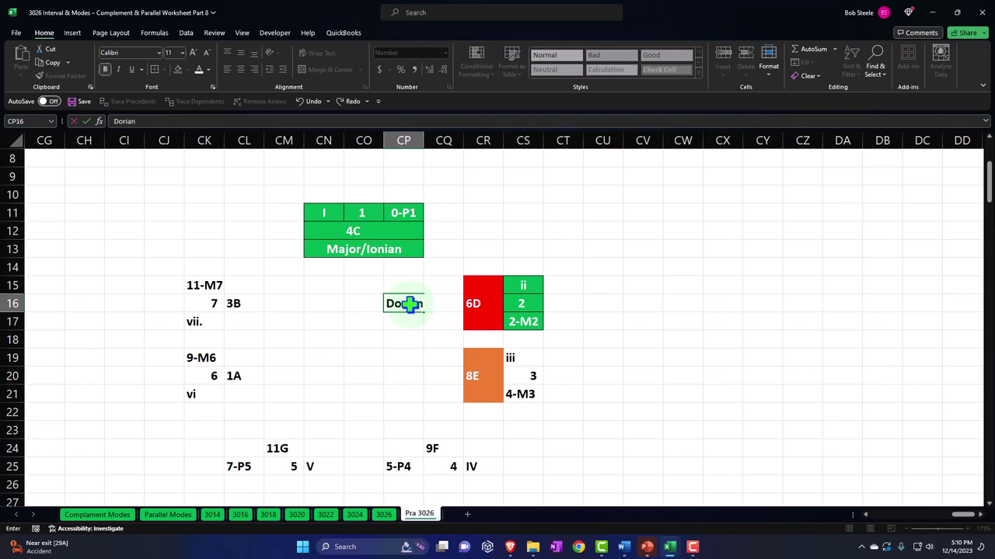
{"action": "key", "text": "Return"}
{"action": "left_click_drag", "start_coordinate": [400, 282], "coordinate": [432, 319]}
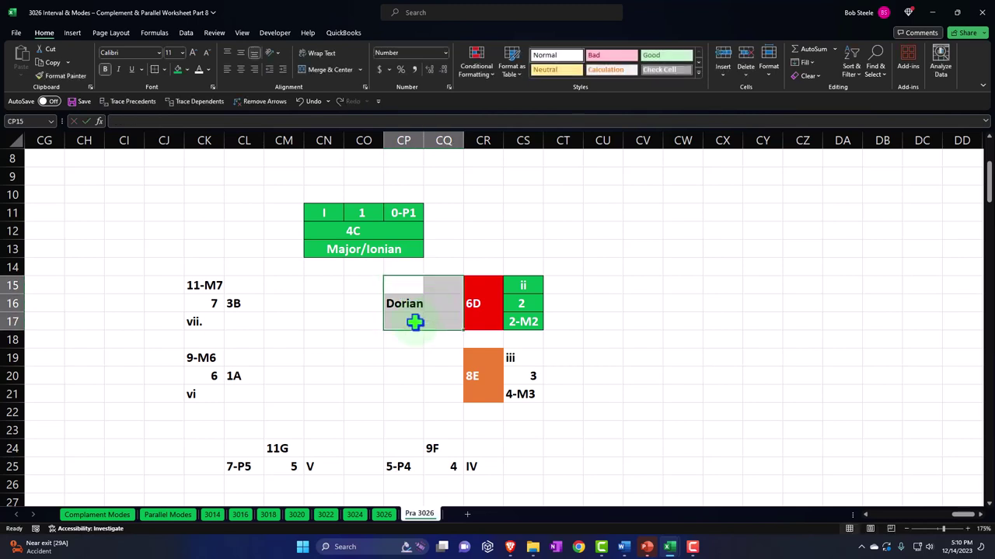
{"action": "left_click", "coordinate": [187, 70]}
{"action": "left_click", "coordinate": [176, 166]}
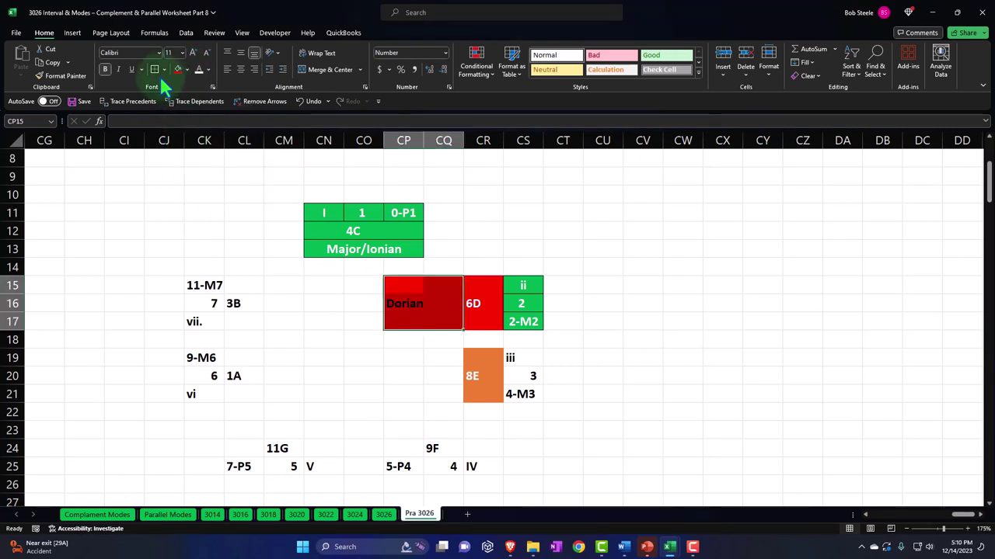
{"action": "left_click", "coordinate": [165, 71]}
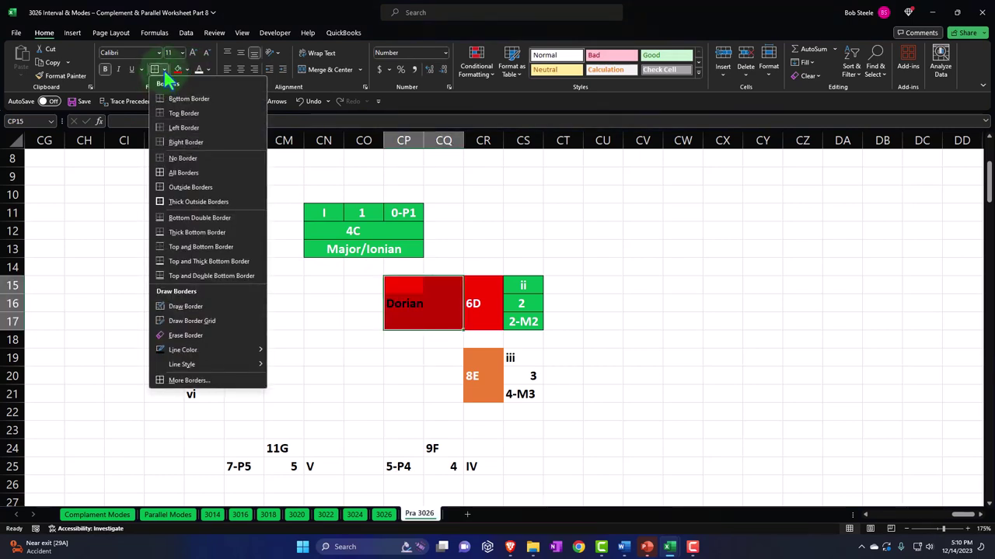
{"action": "left_click", "coordinate": [168, 191]}
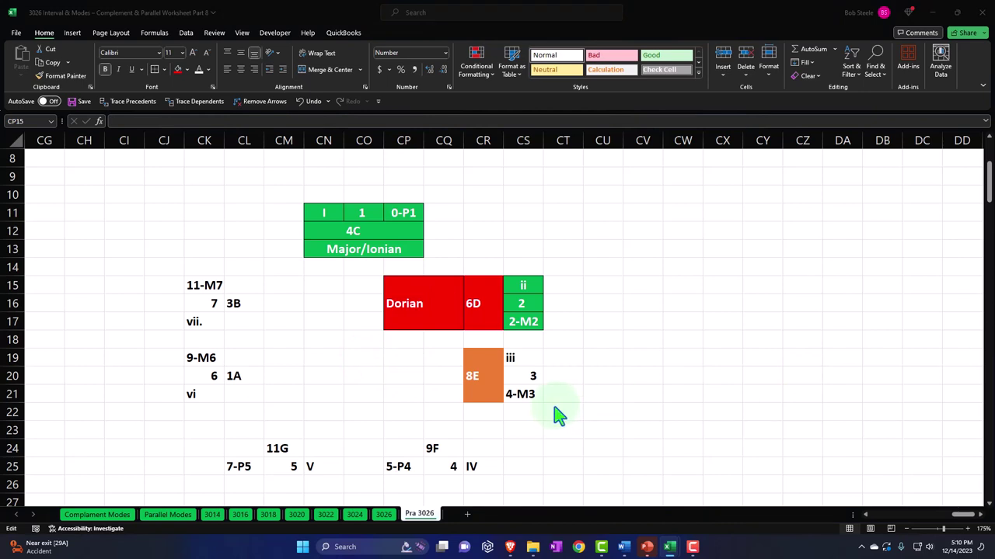
Paste Phrygian into CP20 and fill the CP19:CQ21 block orange
{"action": "left_click", "coordinate": [412, 378]}
{"action": "type", "text": "Phrygian"}
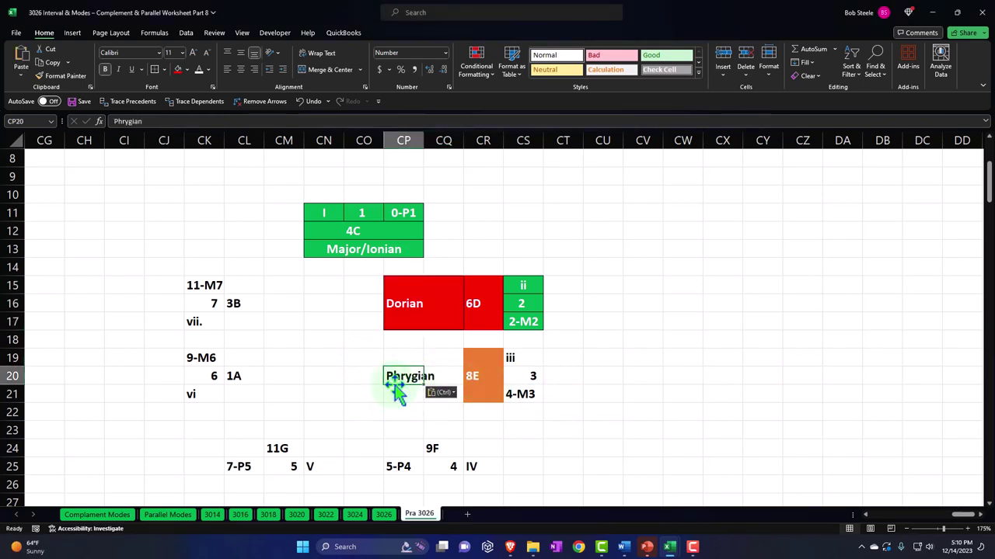
{"action": "left_click_drag", "start_coordinate": [399, 356], "coordinate": [457, 387]}
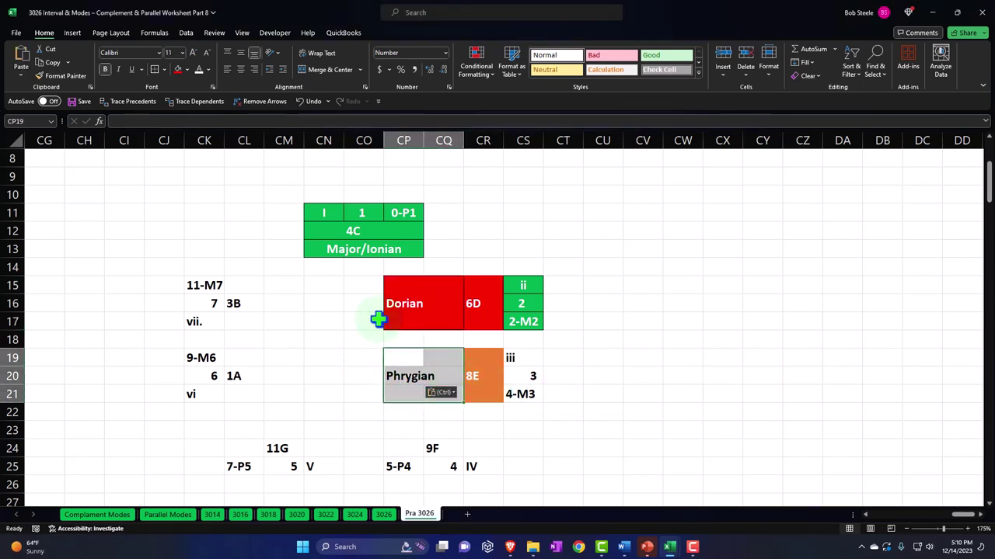
{"action": "left_click", "coordinate": [187, 69]}
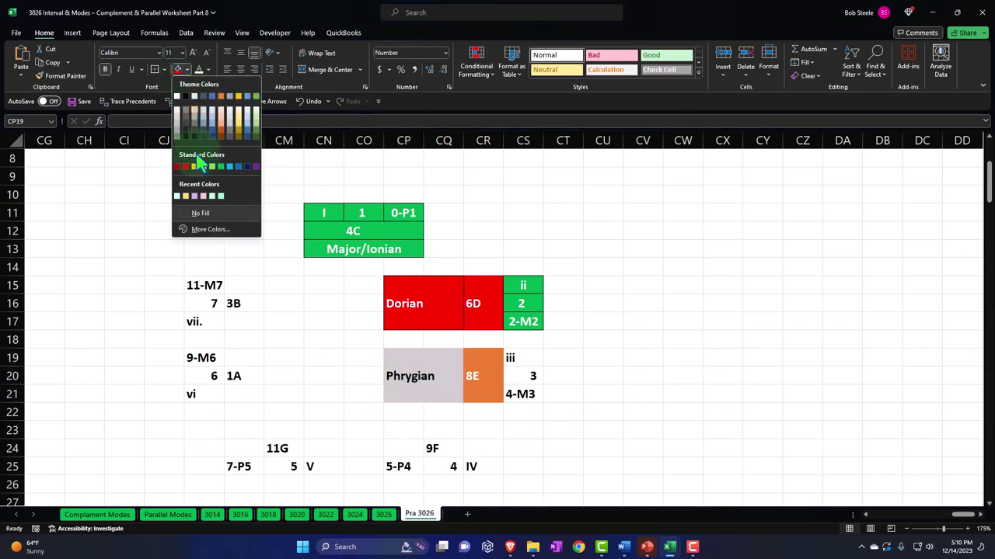
{"action": "left_click", "coordinate": [222, 101]}
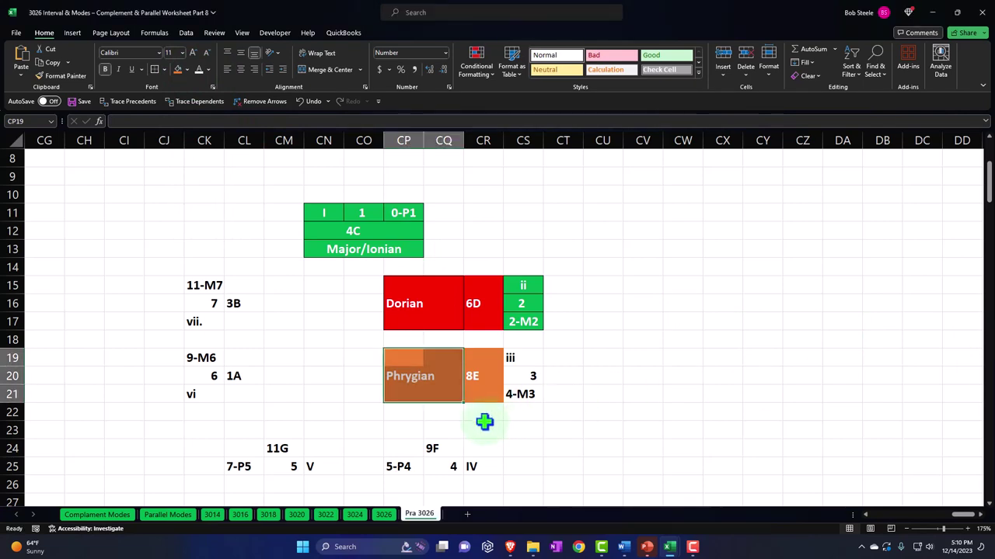
{"action": "left_click", "coordinate": [444, 429]}
Paste Lydian into CQ23 and fill the CP23:CR23 bar with the blue standard colour
{"action": "type", "text": "Lydian"}
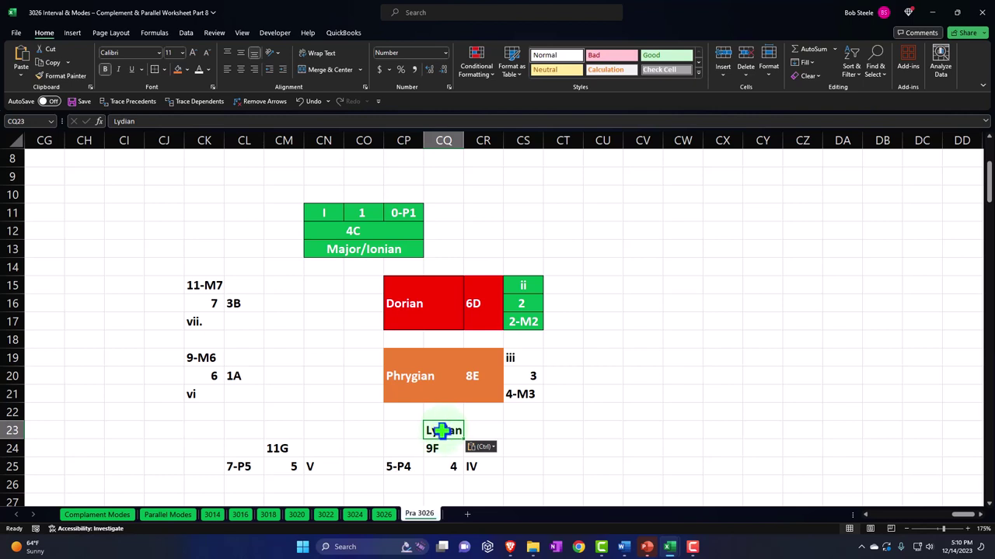
{"action": "left_click_drag", "start_coordinate": [402, 430], "coordinate": [497, 432]}
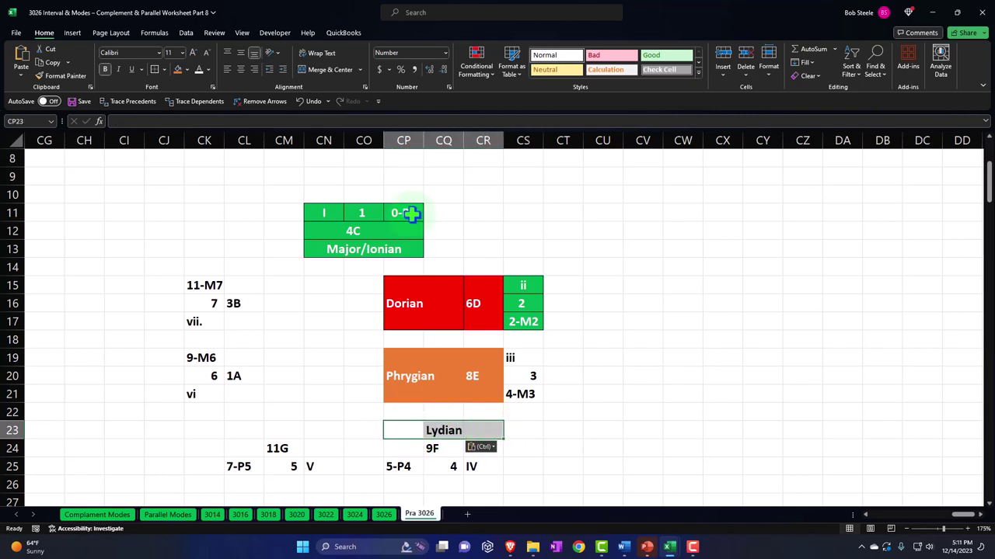
{"action": "left_click", "coordinate": [188, 70]}
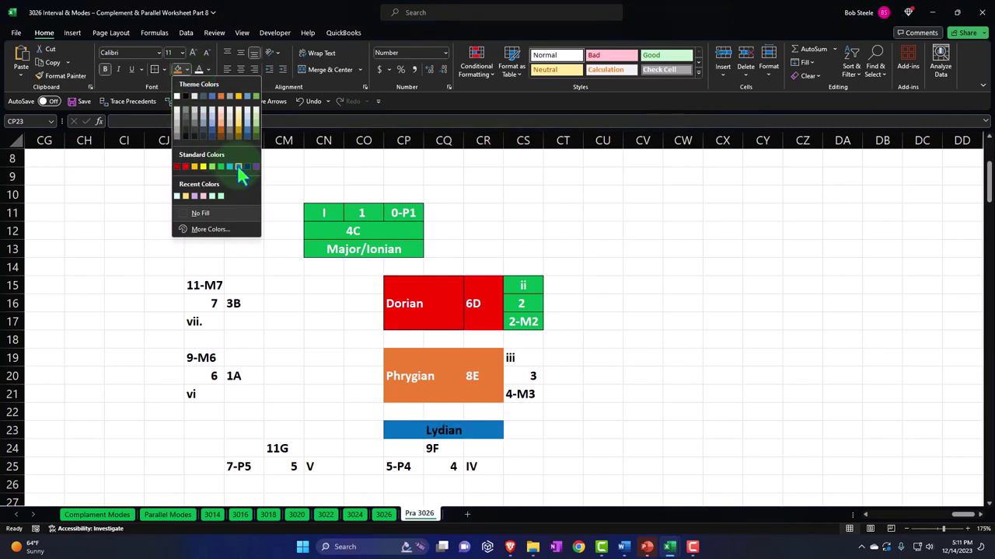
{"action": "left_click", "coordinate": [237, 165]}
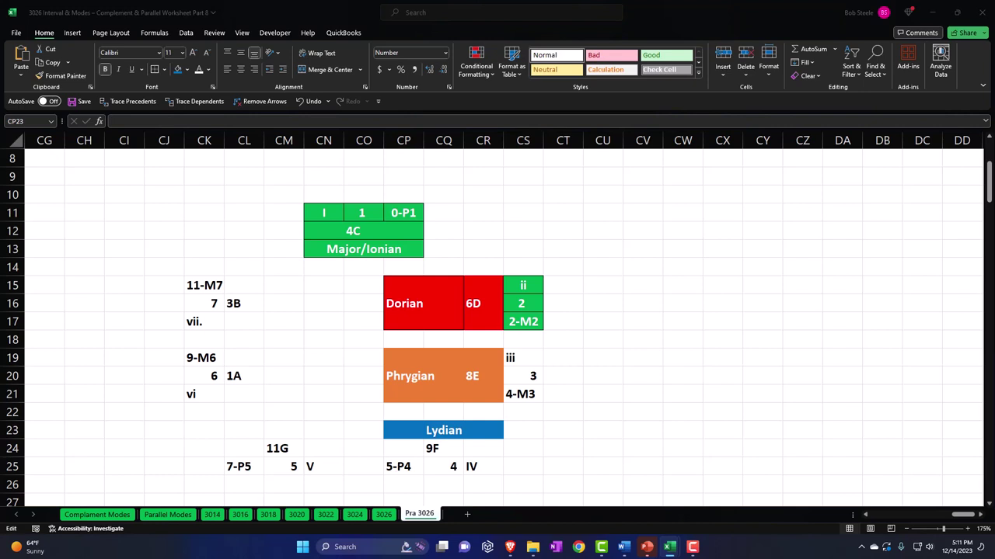
Paste Mixolydian into CM23, centre it, and fill the CL23:CN23 bar purple
{"action": "left_click", "coordinate": [388, 429]}
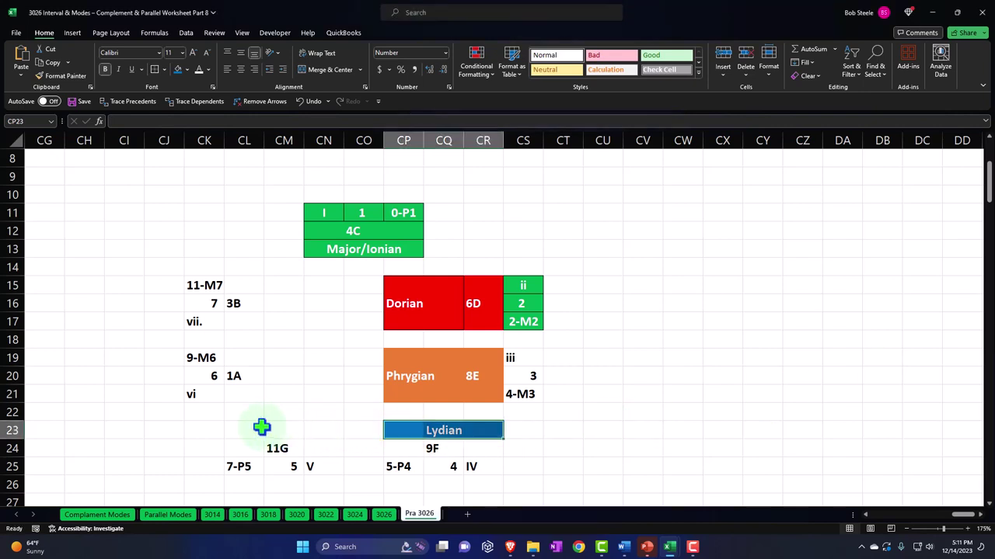
{"action": "left_click", "coordinate": [259, 427]}
{"action": "type", "text": "Mixolydian"}
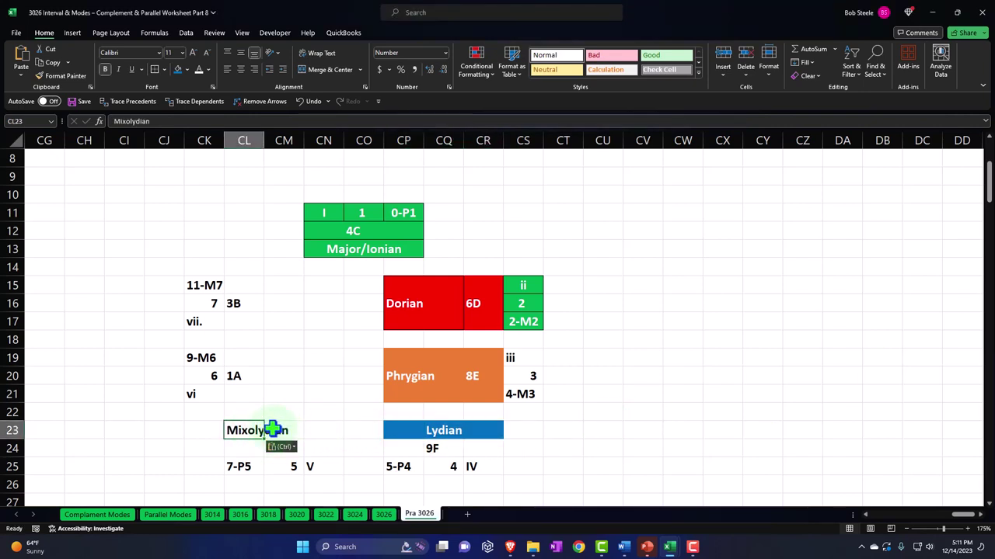
{"action": "left_click_drag", "start_coordinate": [257, 421], "coordinate": [277, 428]}
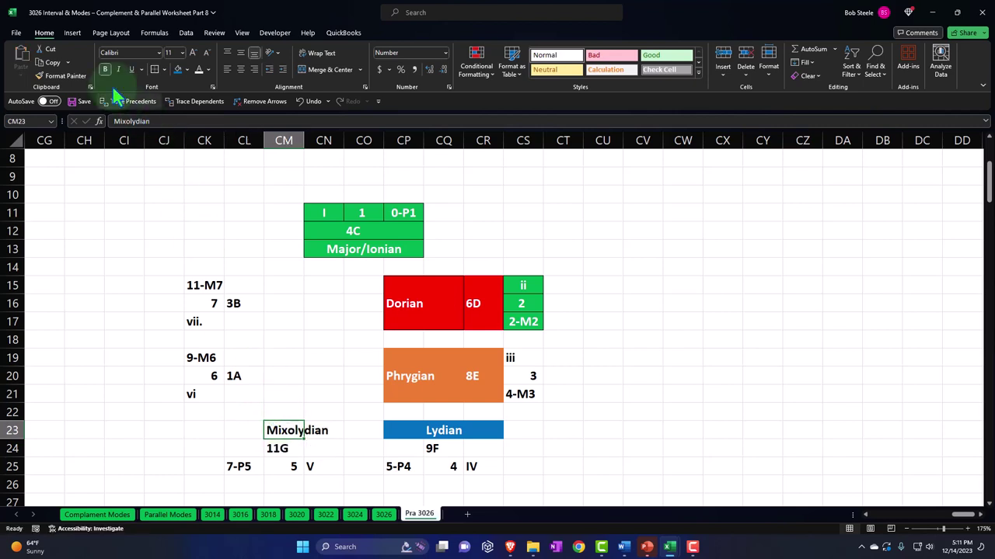
{"action": "left_click", "coordinate": [242, 70]}
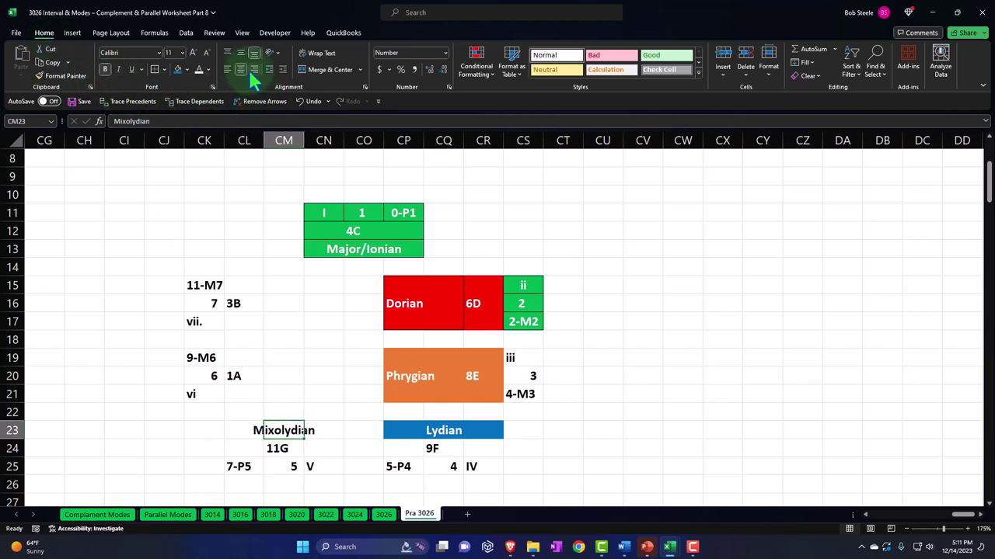
{"action": "left_click_drag", "start_coordinate": [264, 426], "coordinate": [313, 430]}
{"action": "left_click", "coordinate": [187, 69]}
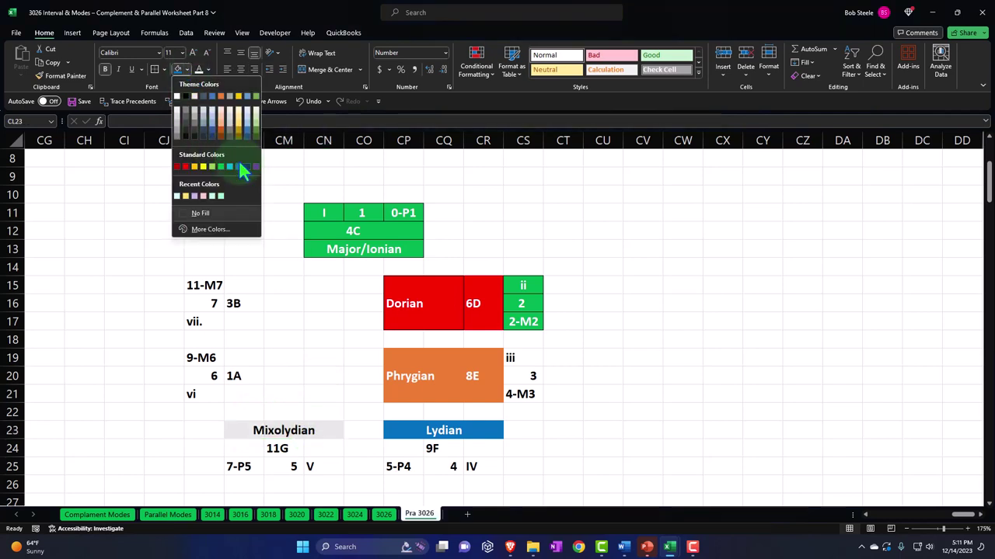
{"action": "left_click", "coordinate": [255, 167]}
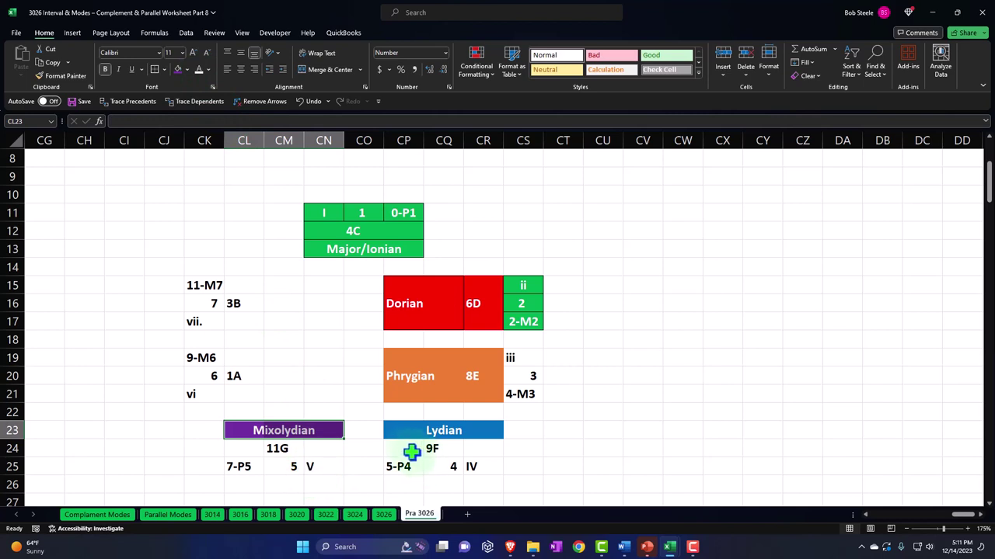
Fill the 11G row CL24:CN24 purple with white text and the 9F row CP24:CR24 dark blue
{"action": "left_click_drag", "start_coordinate": [410, 450], "coordinate": [475, 452]}
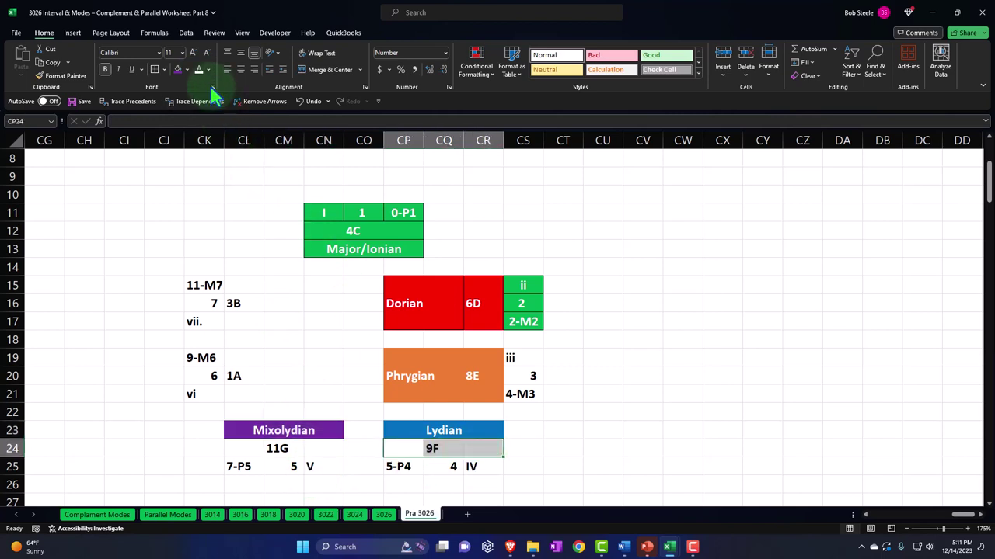
{"action": "left_click_drag", "start_coordinate": [244, 448], "coordinate": [337, 444]}
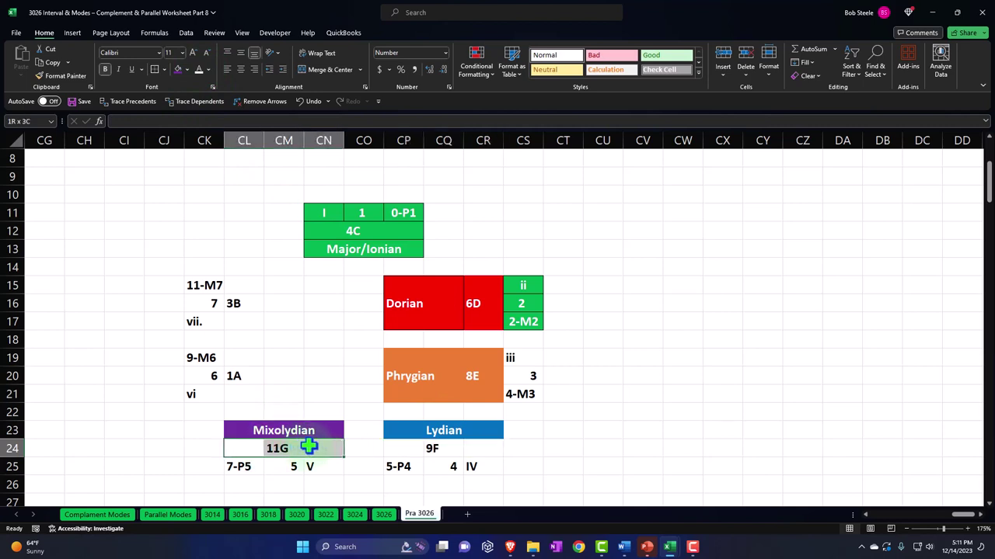
{"action": "left_click", "coordinate": [178, 69]}
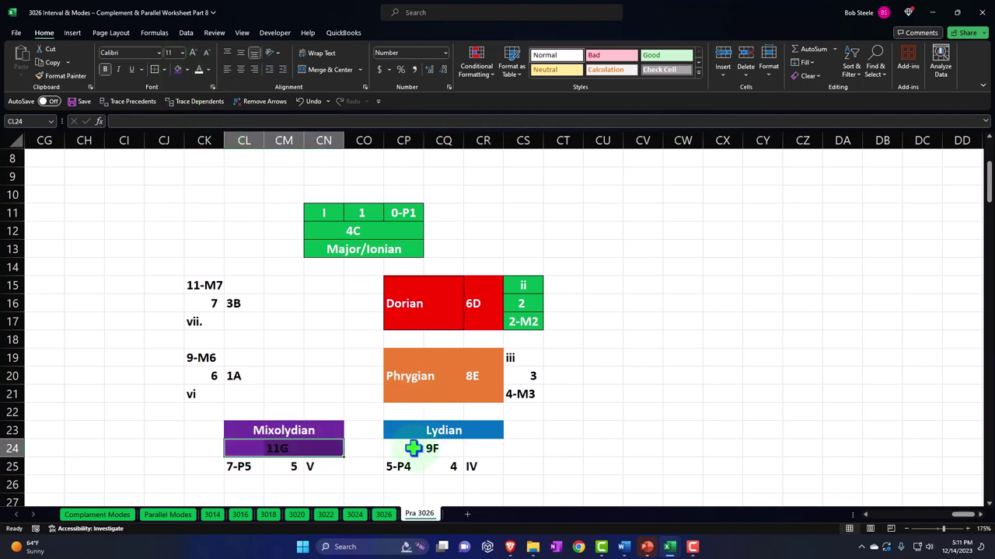
{"action": "left_click_drag", "start_coordinate": [413, 449], "coordinate": [473, 448]}
{"action": "left_click", "coordinate": [187, 70]}
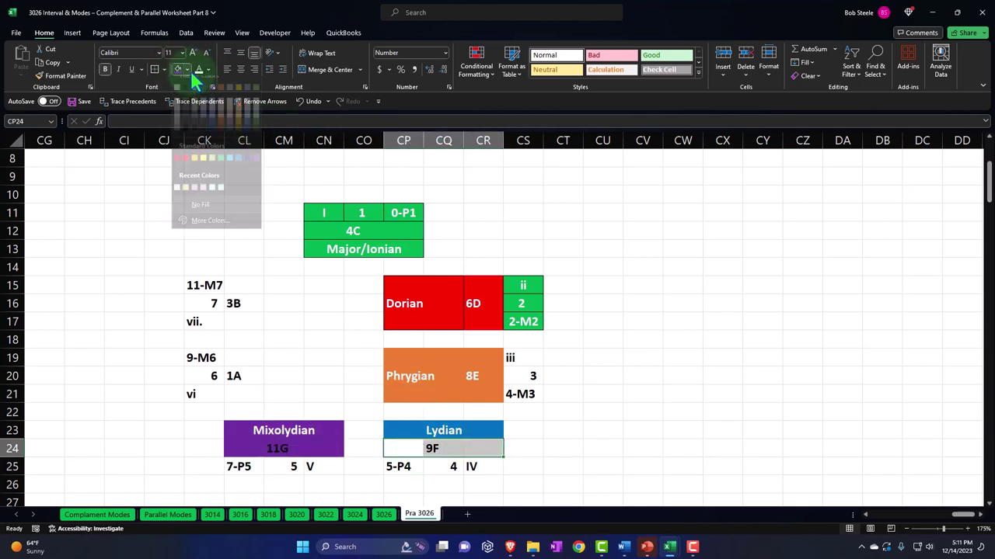
{"action": "left_click", "coordinate": [245, 166]}
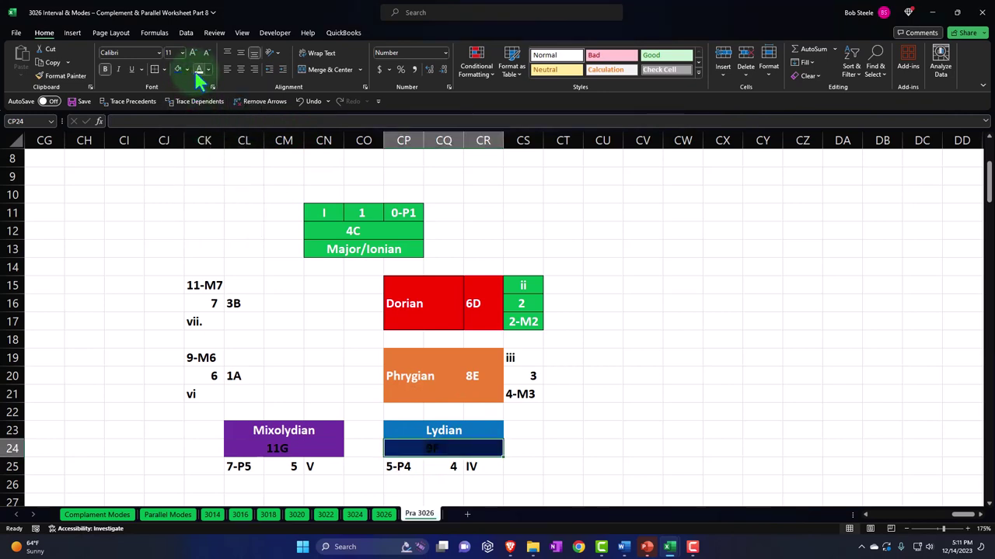
{"action": "left_click_drag", "start_coordinate": [248, 448], "coordinate": [308, 447]}
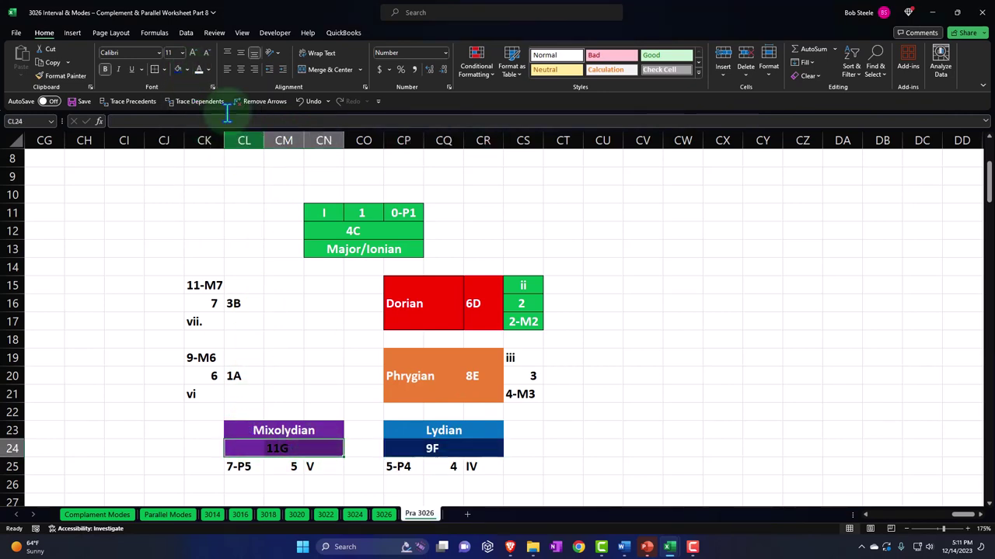
{"action": "left_click", "coordinate": [198, 69]}
{"action": "left_click", "coordinate": [274, 374]}
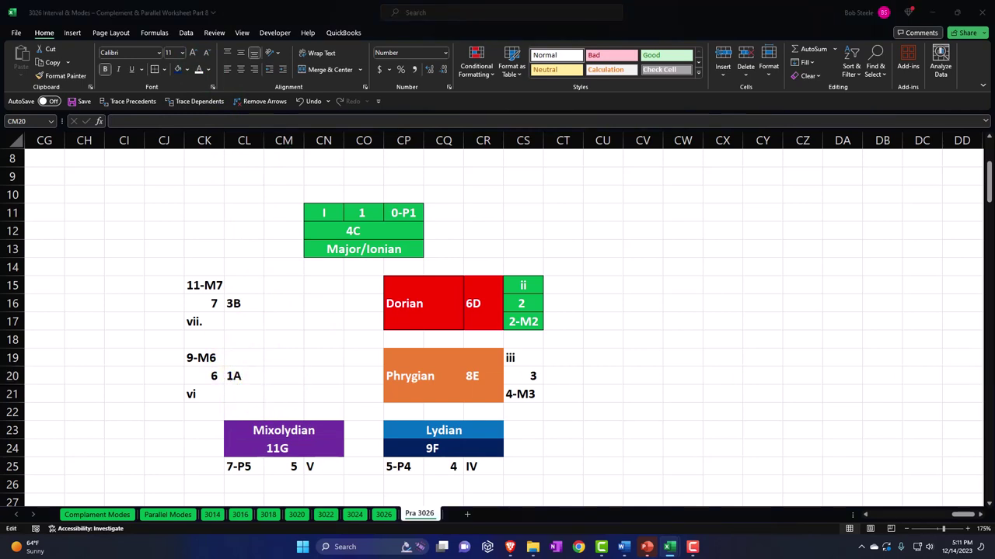
Paste Minor-Aeolian into CM20 at font size 10 and fill CL19:CN21 gold with white text
{"action": "left_click", "coordinate": [279, 376]}
{"action": "type", "text": "Minor-Aeolian"}
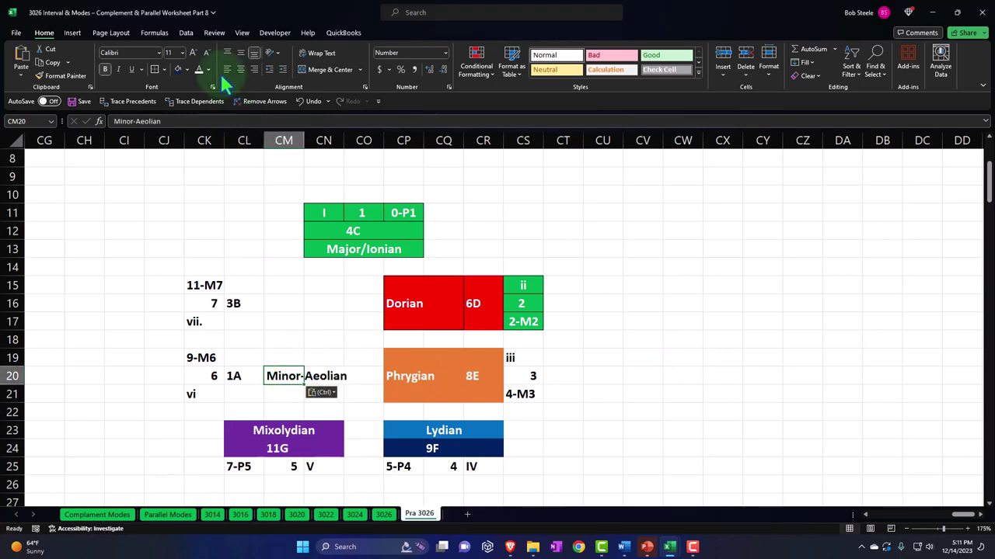
{"action": "left_click", "coordinate": [206, 52]}
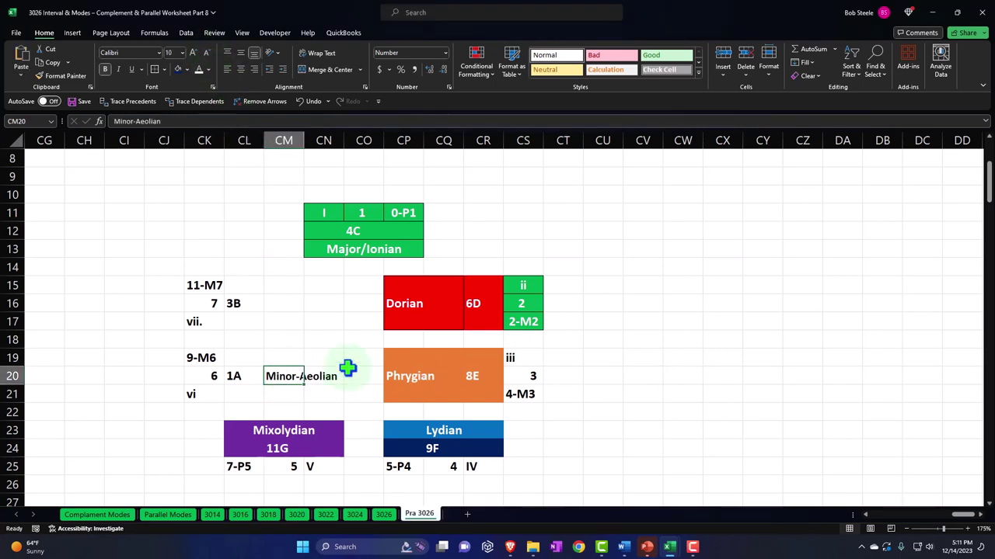
{"action": "left_click", "coordinate": [286, 359]}
{"action": "left_click_drag", "start_coordinate": [286, 359], "coordinate": [311, 382]}
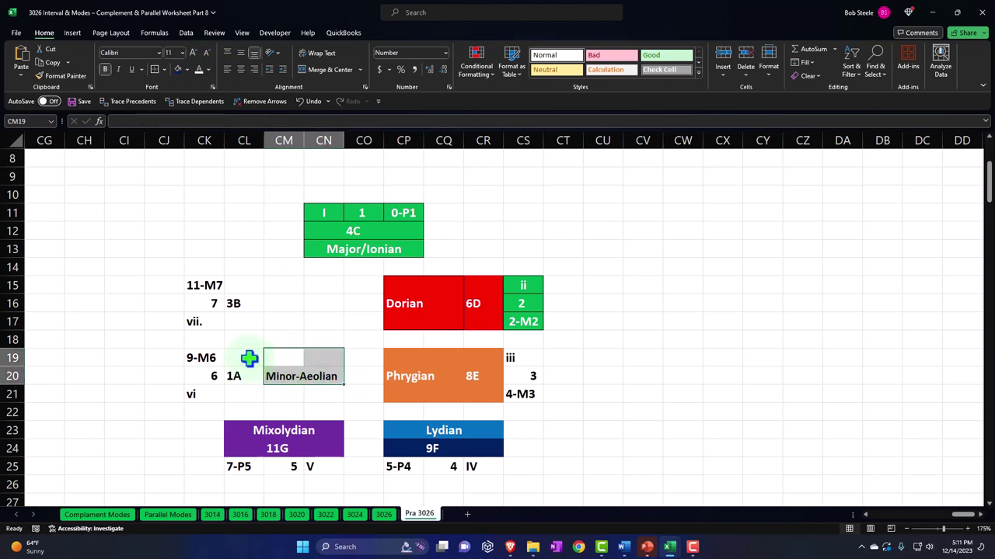
{"action": "left_click_drag", "start_coordinate": [249, 356], "coordinate": [316, 388]}
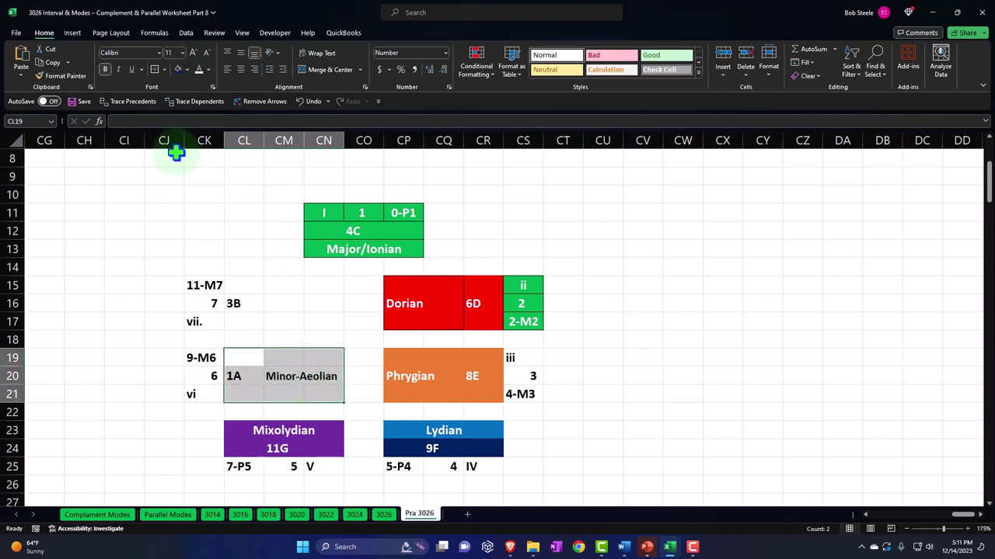
{"action": "left_click", "coordinate": [186, 69]}
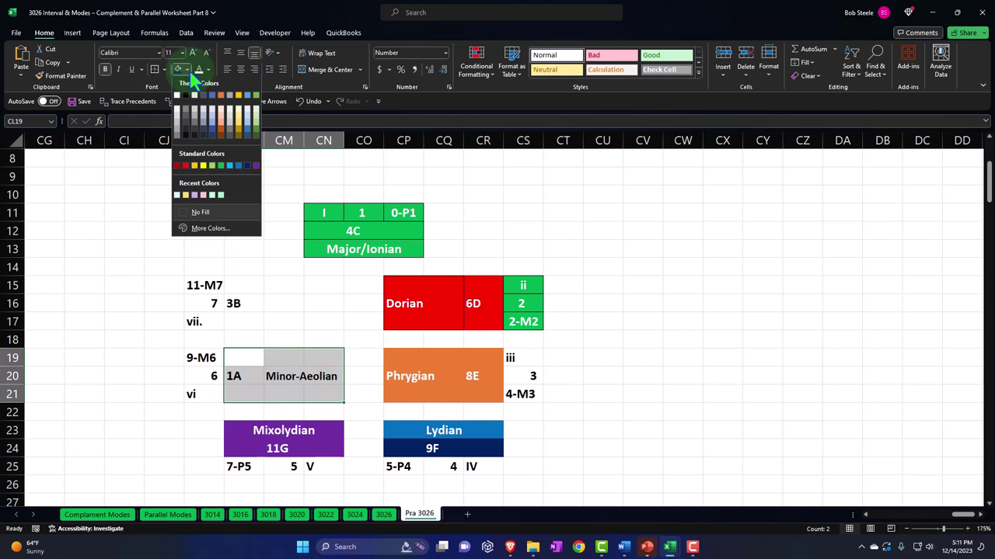
{"action": "left_click", "coordinate": [240, 135]}
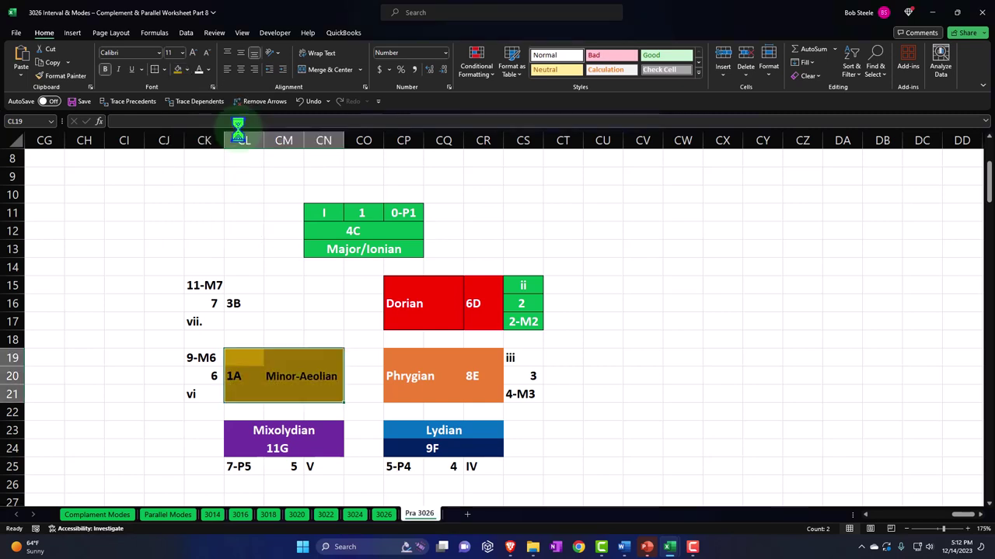
{"action": "left_click", "coordinate": [196, 68]}
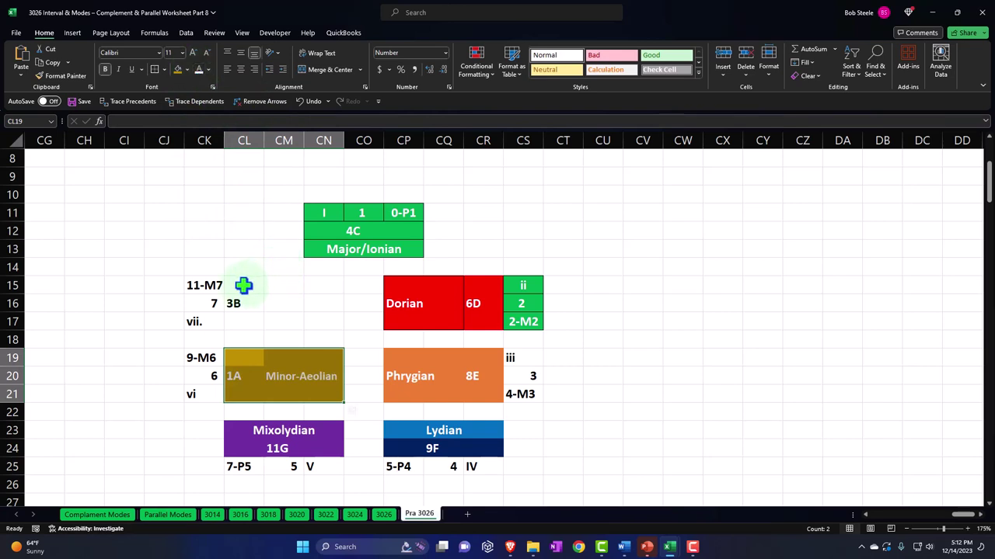
Paste Locian into CM16 and fill the CL15:CN17 block yellow
{"action": "left_click_drag", "start_coordinate": [244, 285], "coordinate": [272, 298]}
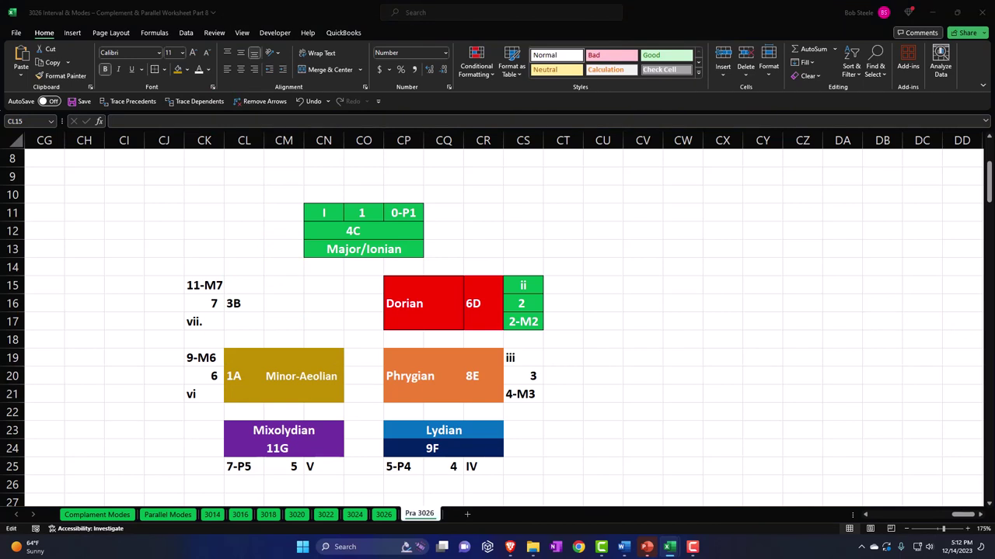
{"action": "left_click", "coordinate": [284, 298]}
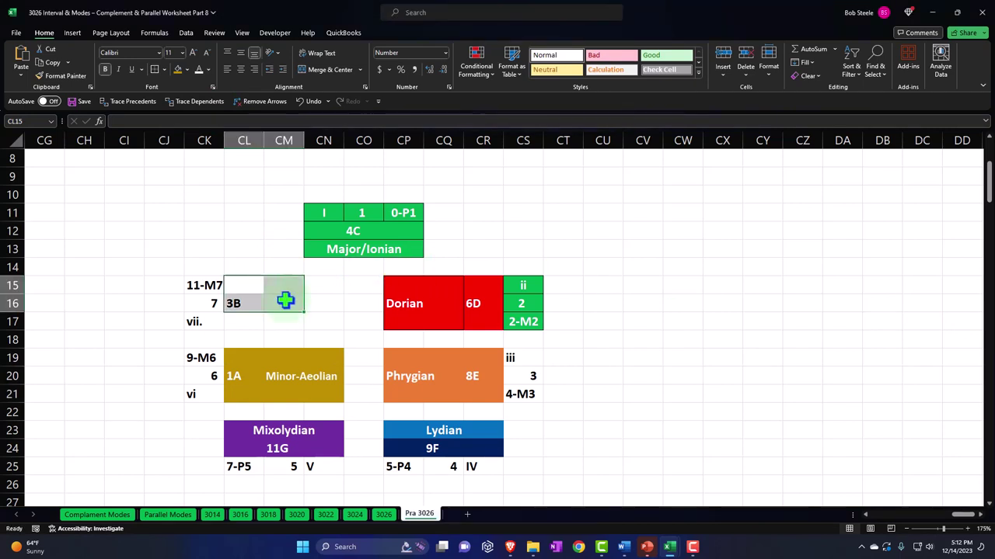
{"action": "type", "text": "Locian"}
{"action": "left_click_drag", "start_coordinate": [267, 289], "coordinate": [310, 316]}
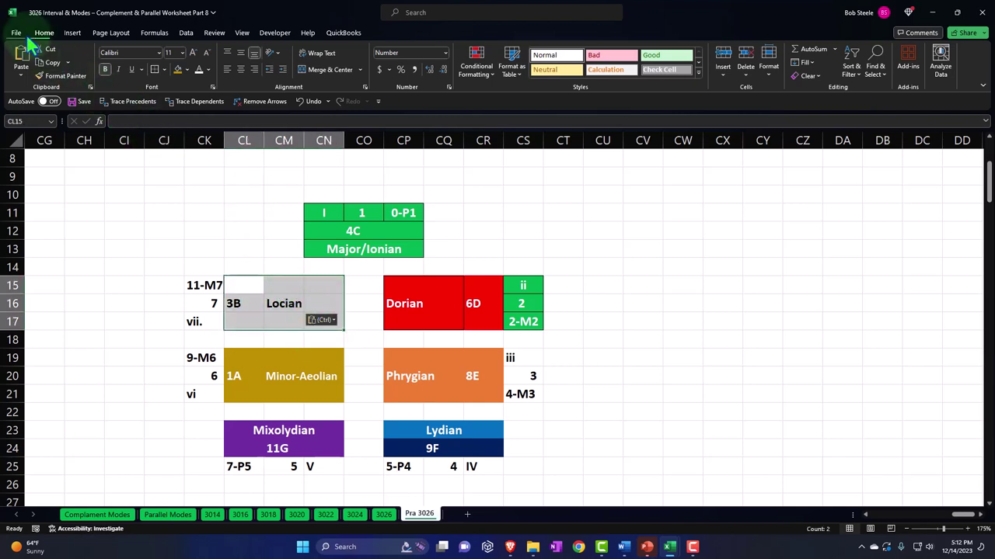
{"action": "left_click", "coordinate": [186, 69]}
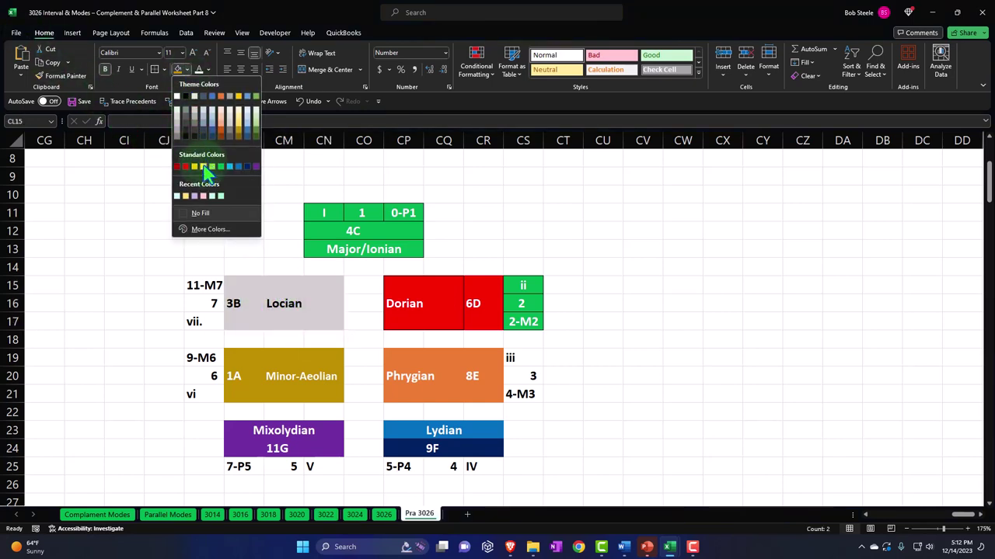
{"action": "left_click", "coordinate": [206, 168]}
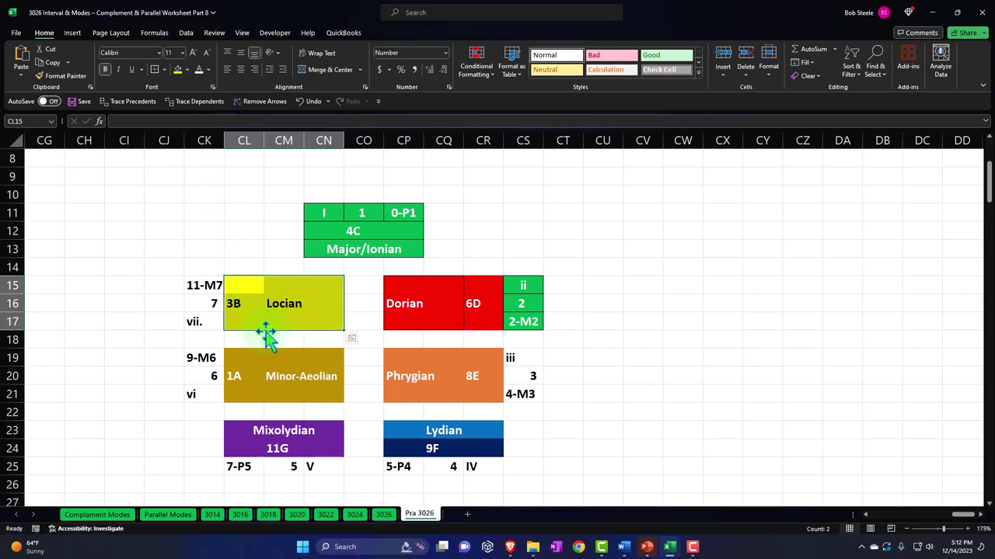
{"action": "left_click_drag", "start_coordinate": [513, 361], "coordinate": [522, 392]}
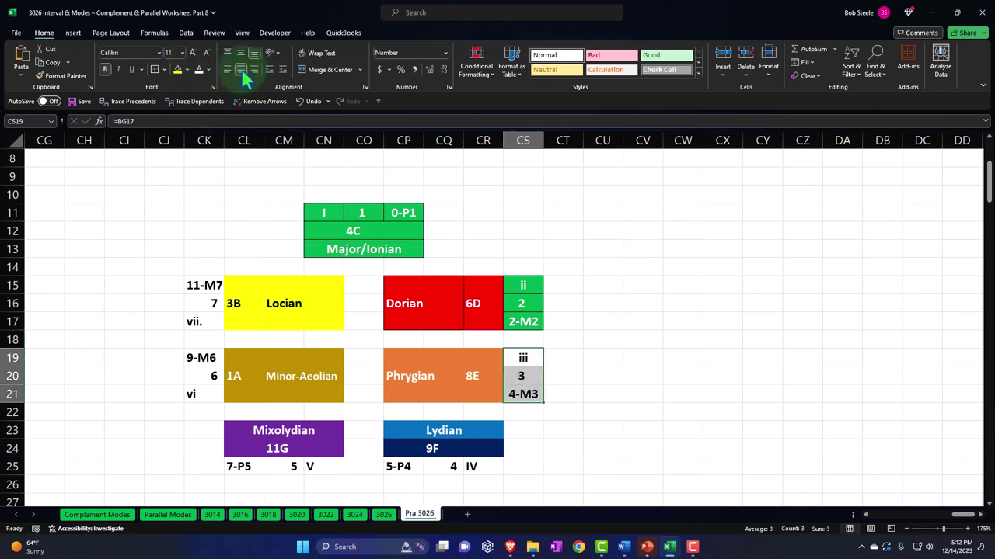
Fill the iii/3/4-M3 label cells and the centred 5-P4/4/IV row under Lydian green
{"action": "left_click", "coordinate": [187, 68]}
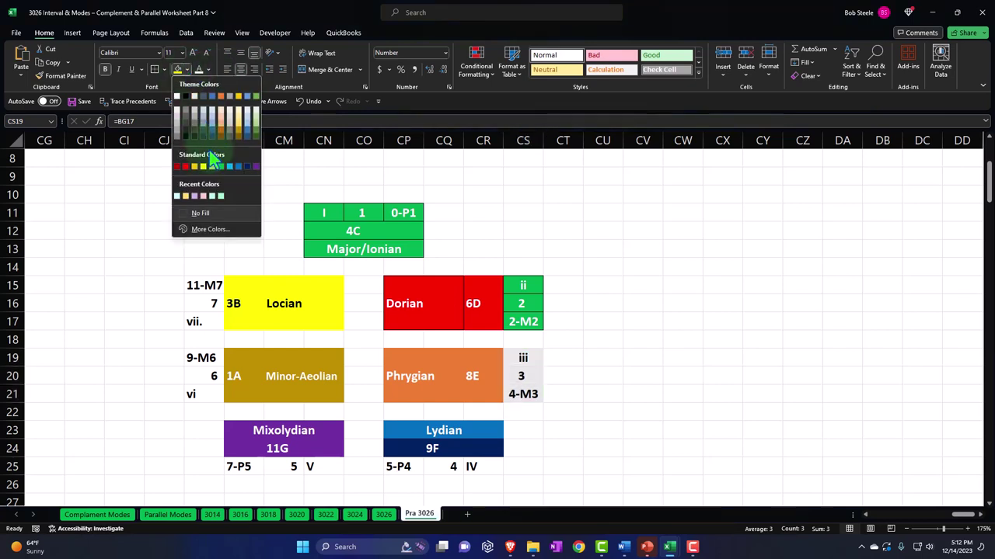
{"action": "left_click", "coordinate": [223, 176]}
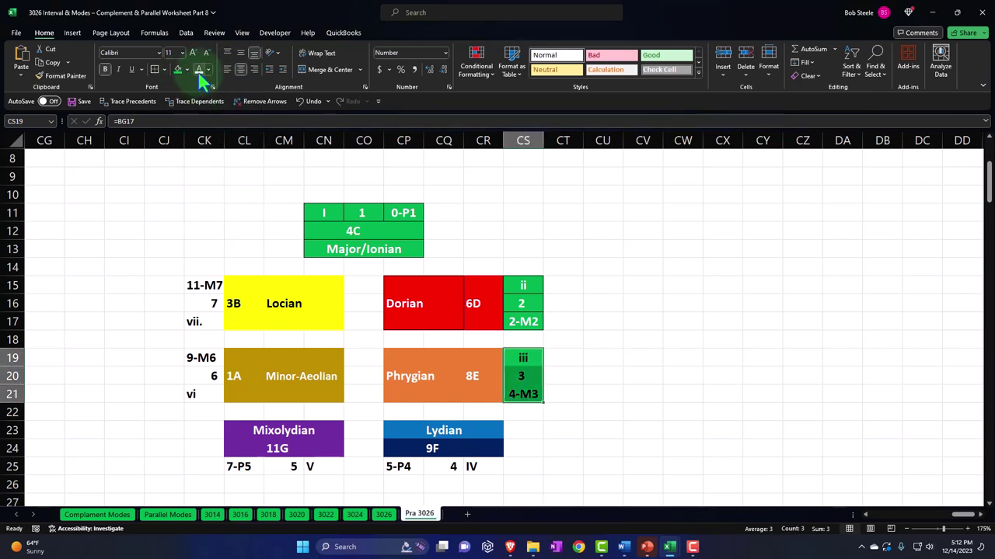
{"action": "left_click", "coordinate": [535, 444]}
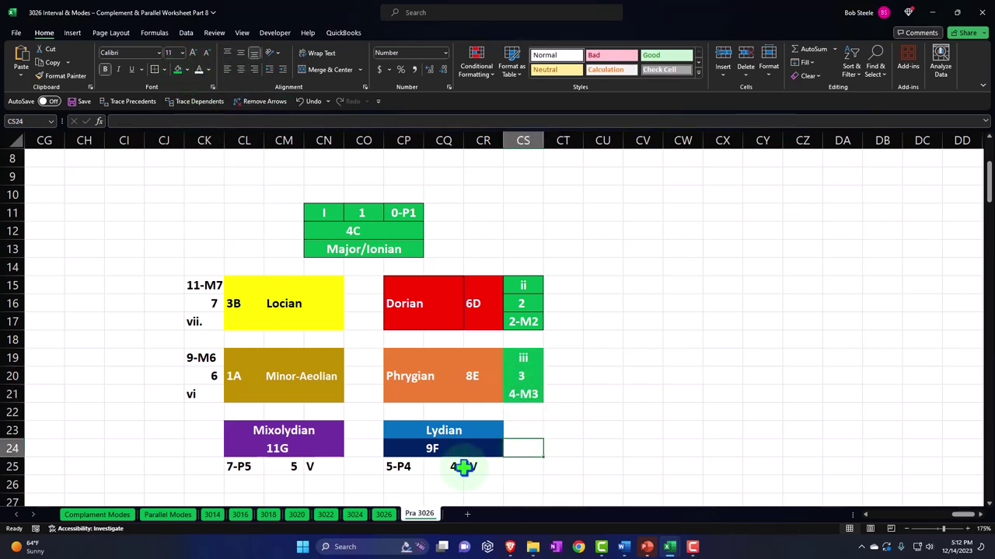
{"action": "left_click_drag", "start_coordinate": [406, 466], "coordinate": [472, 465]}
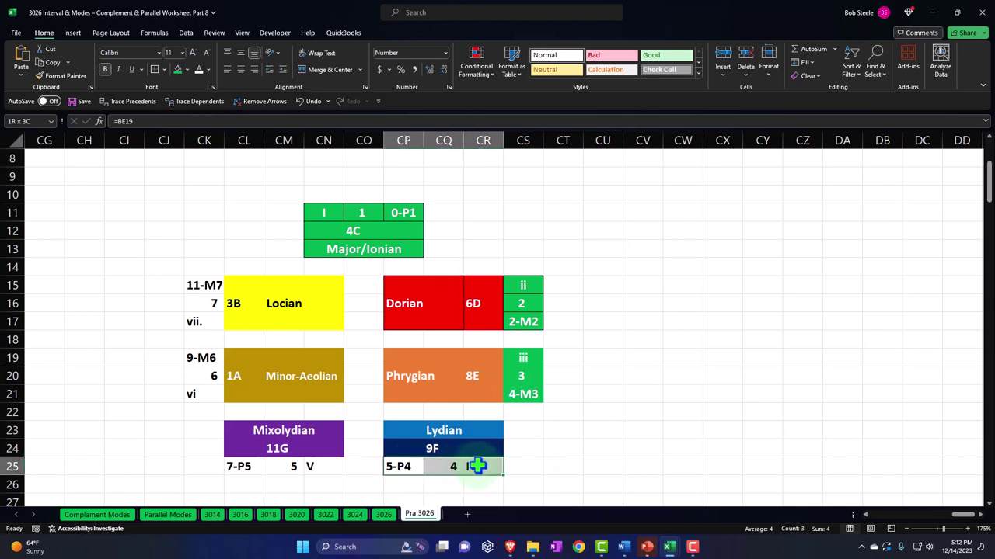
{"action": "left_click", "coordinate": [178, 73]}
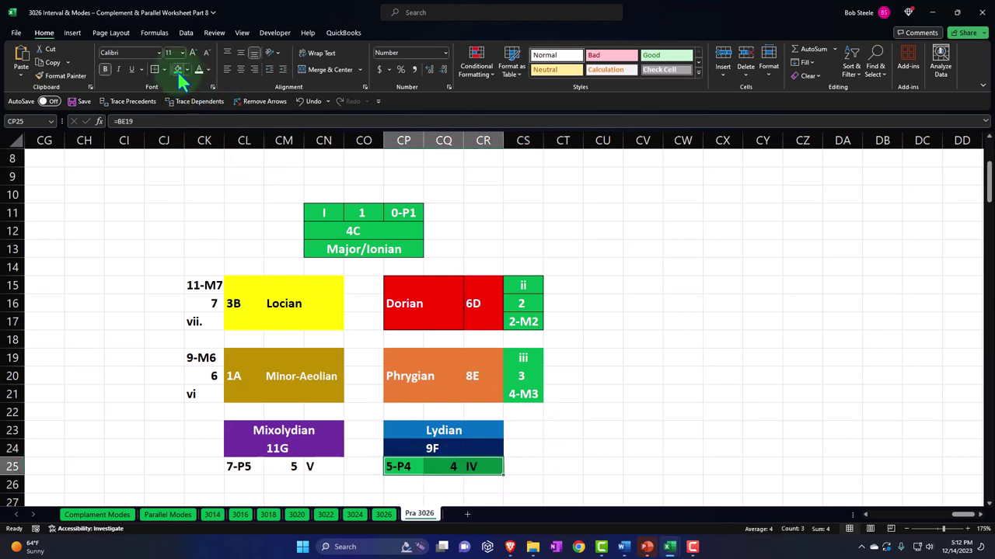
{"action": "left_click", "coordinate": [238, 70]}
Check the formulas behind the ii, 2, 2-M2, iii, 3 and 4 label cells
{"action": "left_click", "coordinate": [529, 303]}
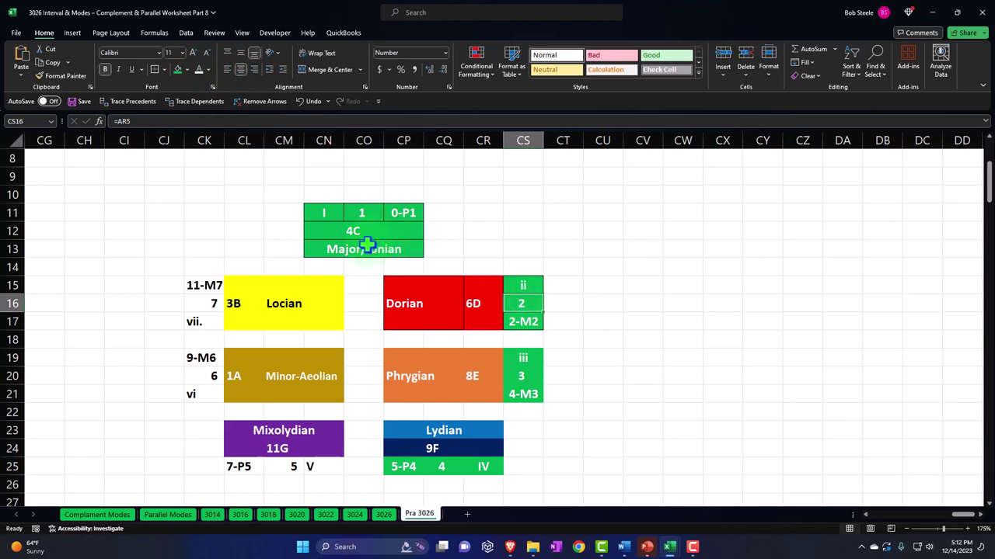
{"action": "left_click", "coordinate": [535, 285]}
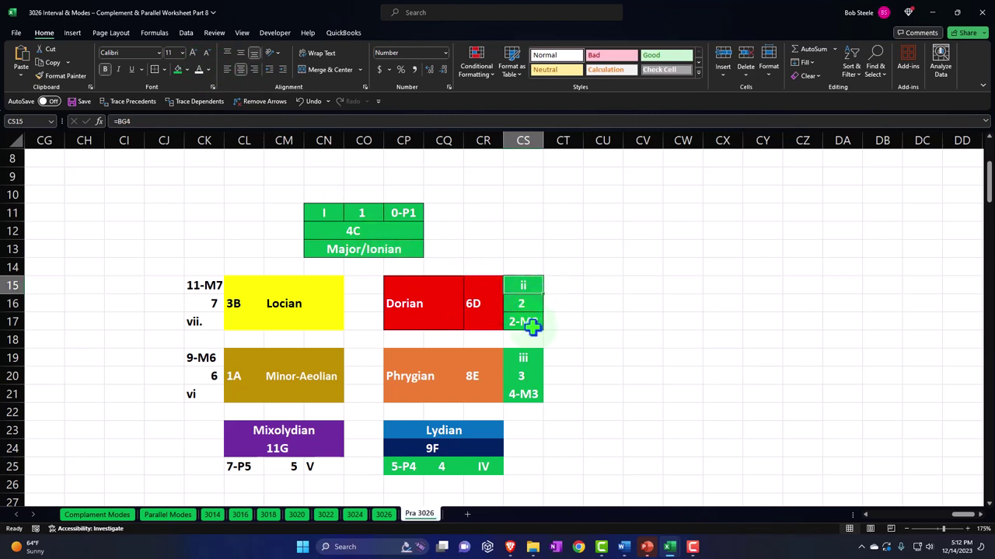
{"action": "left_click", "coordinate": [532, 325]}
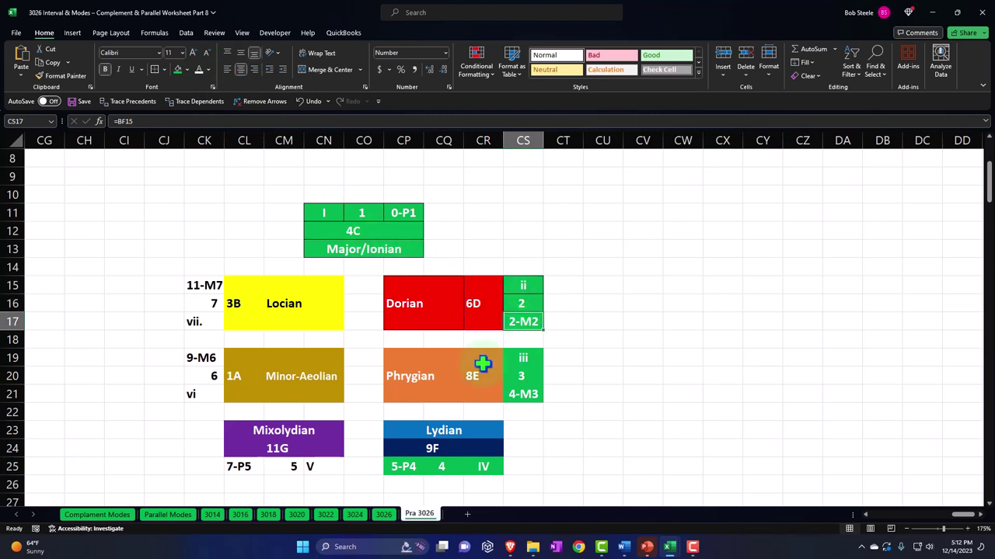
{"action": "left_click", "coordinate": [529, 380]}
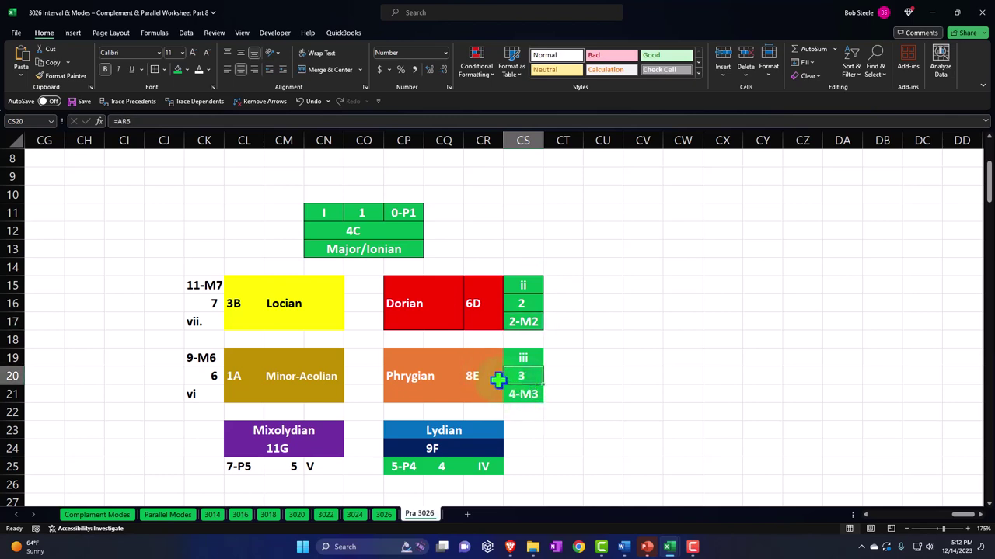
{"action": "left_click", "coordinate": [529, 355]}
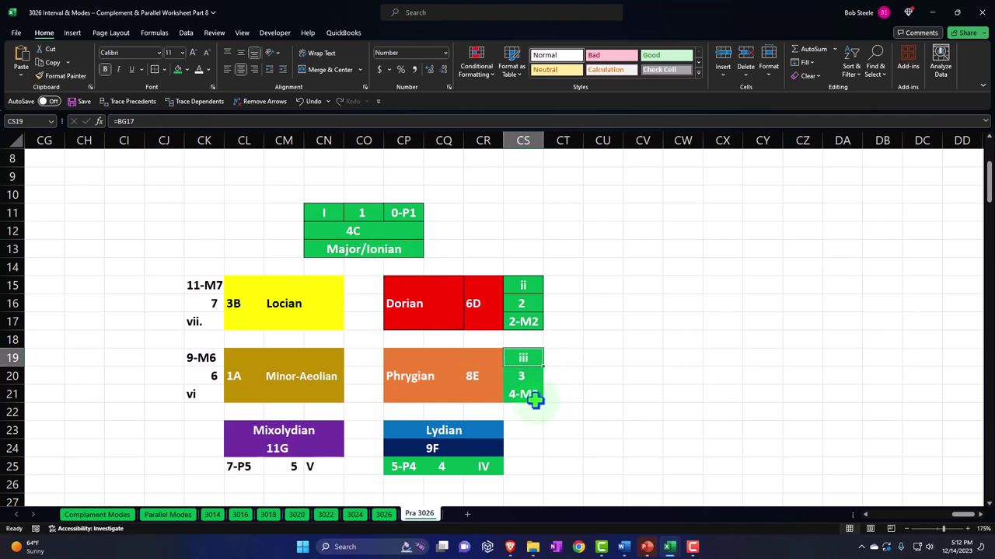
{"action": "left_click", "coordinate": [443, 469]}
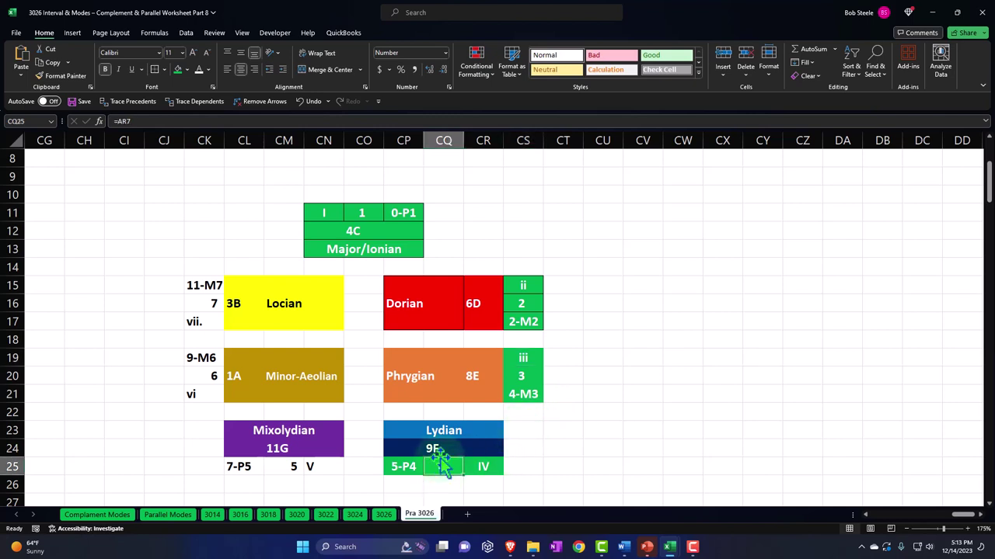
Recolour the 9F cell to match the Lydian bar's lighter blue
{"action": "left_click", "coordinate": [406, 444]}
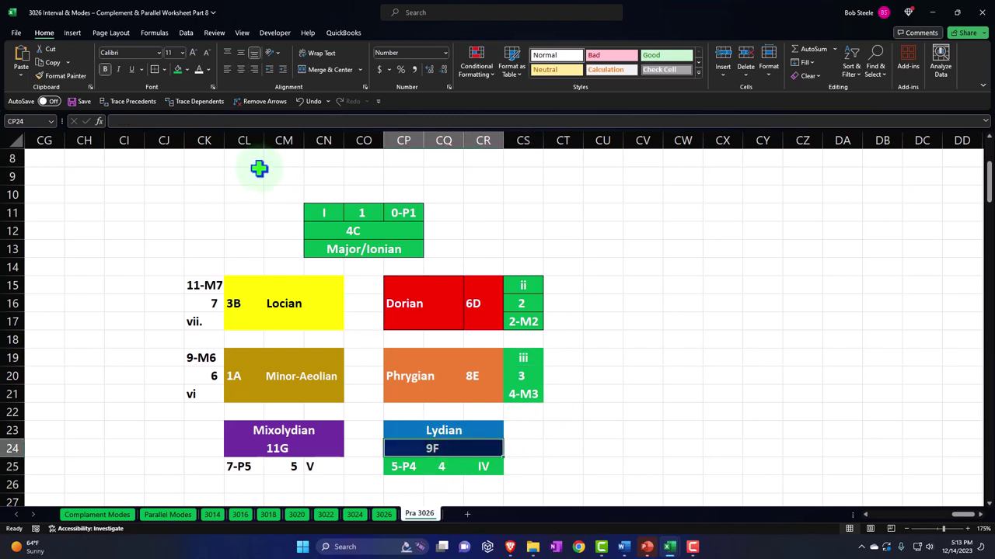
{"action": "left_click", "coordinate": [186, 69]}
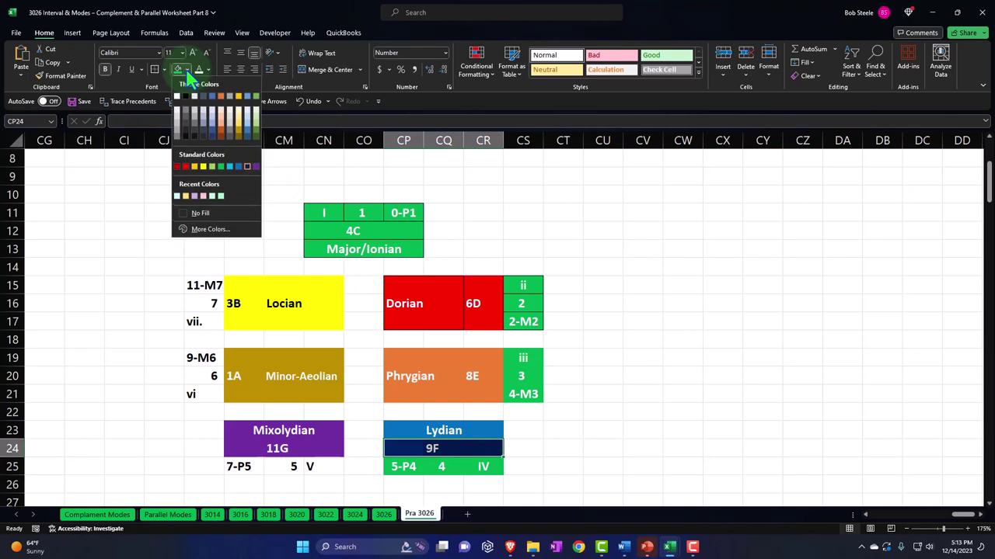
{"action": "left_click", "coordinate": [238, 168]}
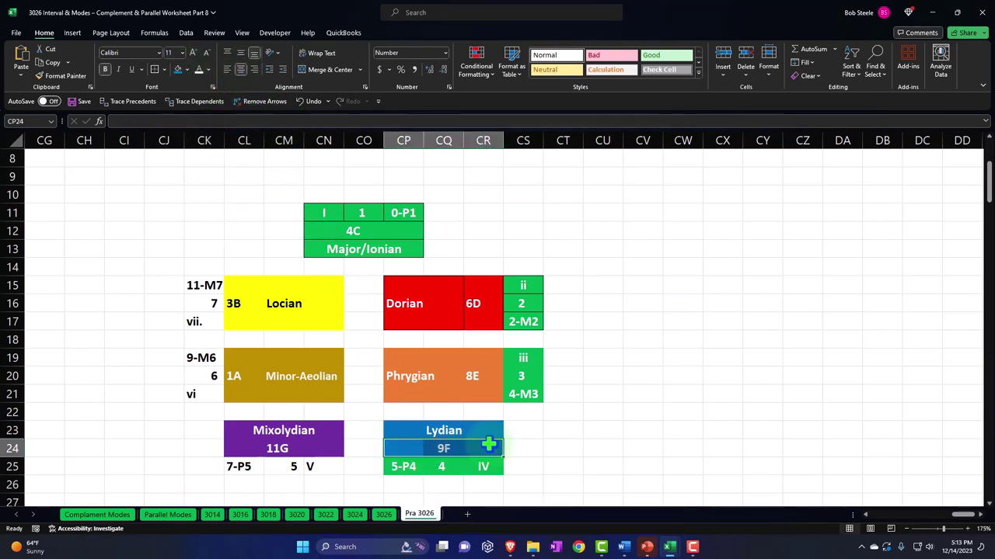
{"action": "left_click", "coordinate": [442, 470]}
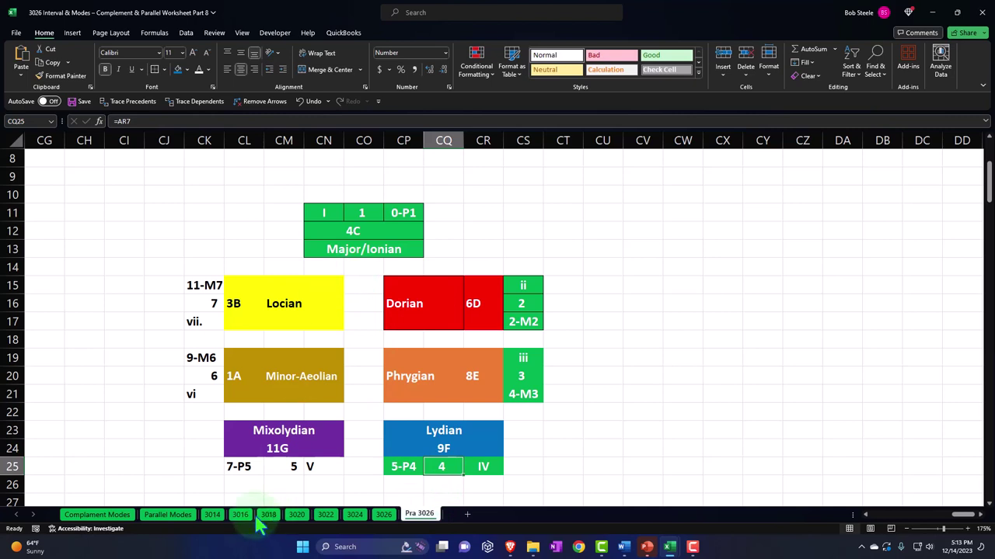
{"action": "left_click", "coordinate": [247, 466]}
{"action": "left_click_drag", "start_coordinate": [247, 467], "coordinate": [324, 466]}
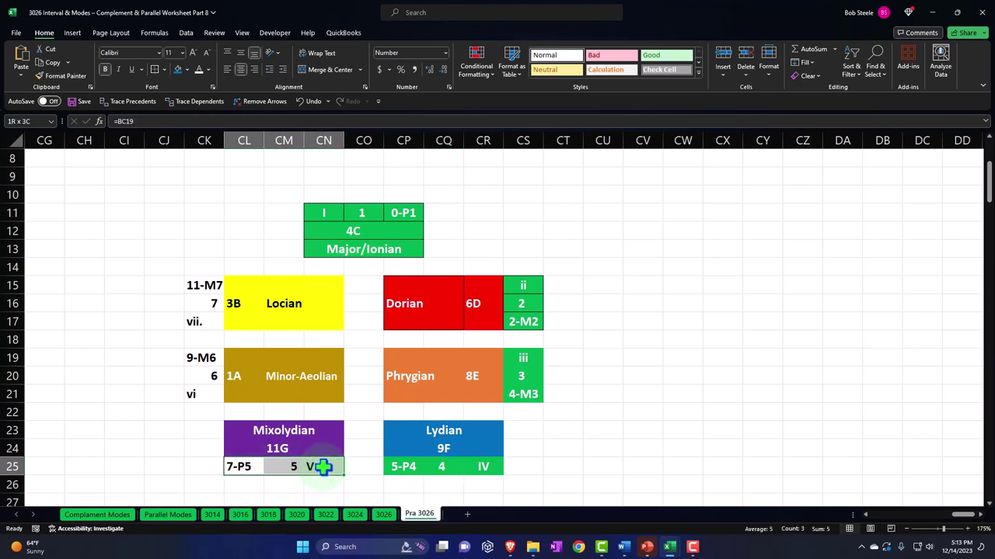
Give the 7-P5/5/V row centred white text and a green fill
{"action": "left_click", "coordinate": [188, 69]}
{"action": "left_click", "coordinate": [257, 166]}
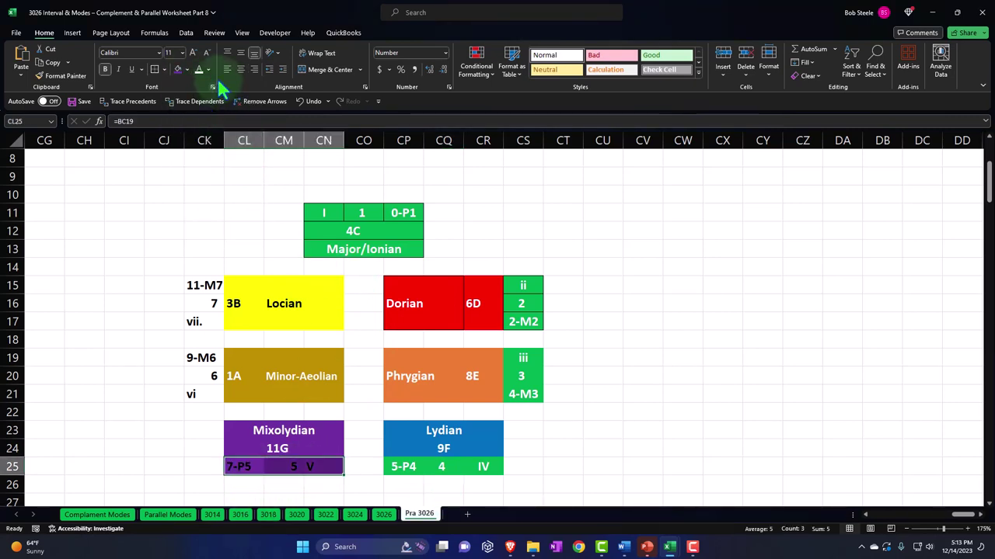
{"action": "left_click", "coordinate": [242, 70]}
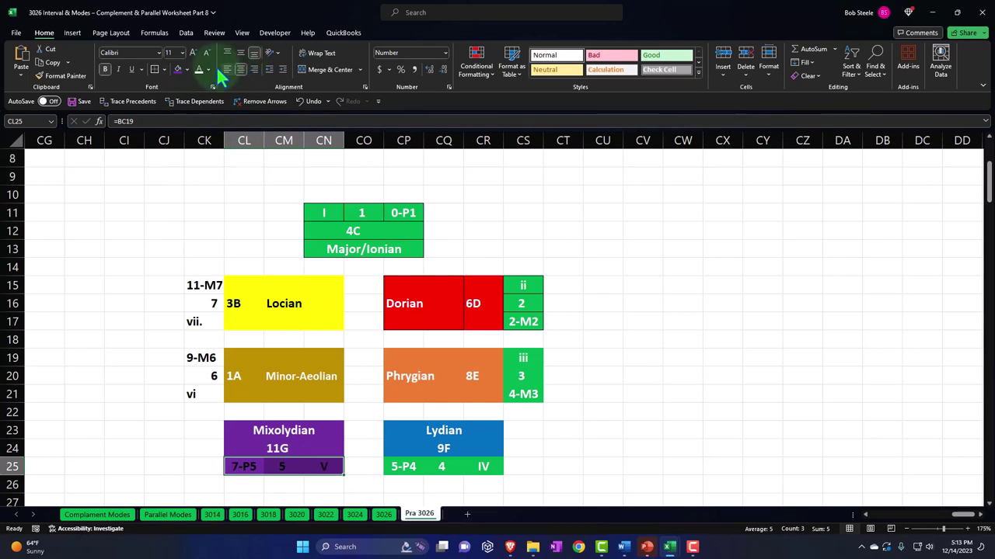
{"action": "left_click", "coordinate": [199, 69]}
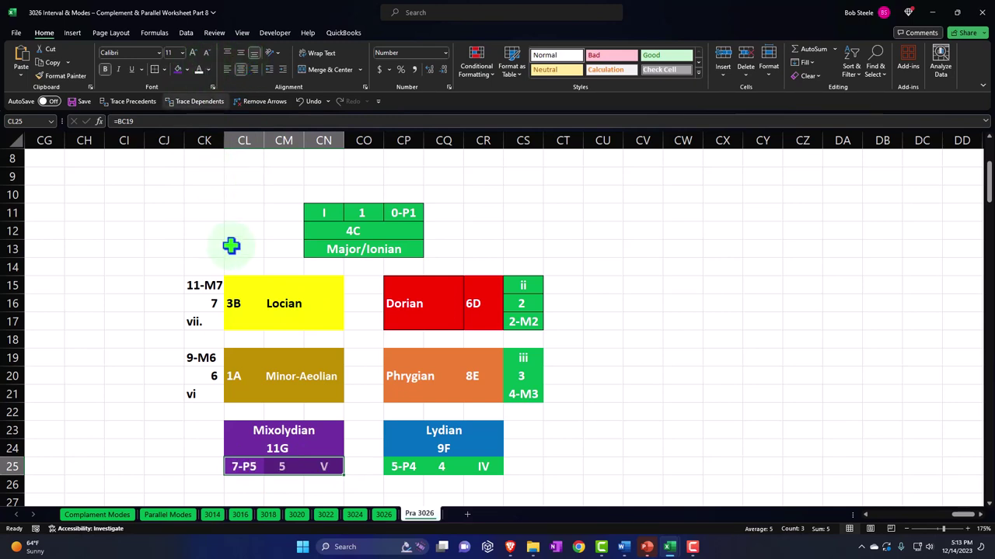
{"action": "left_click", "coordinate": [279, 467]}
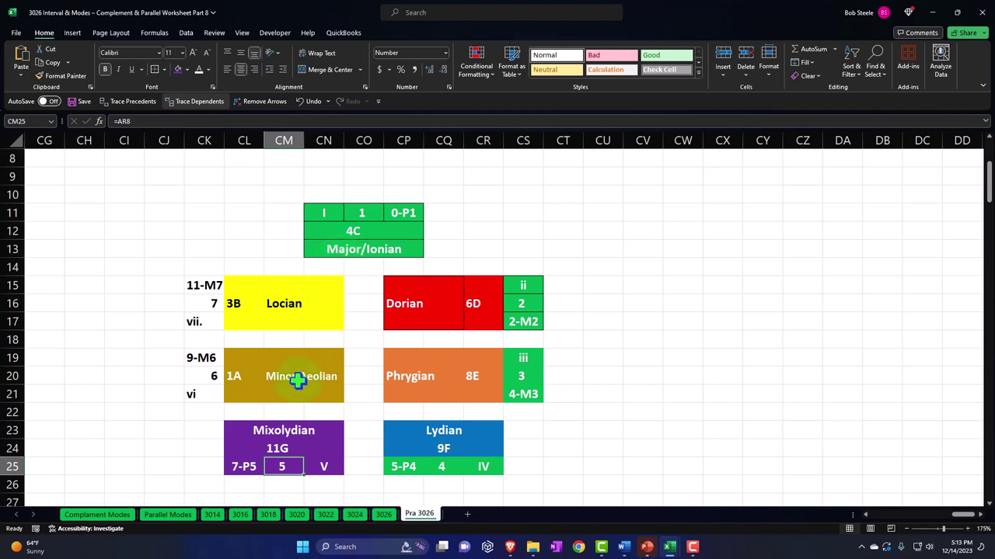
{"action": "left_click_drag", "start_coordinate": [195, 356], "coordinate": [192, 389]}
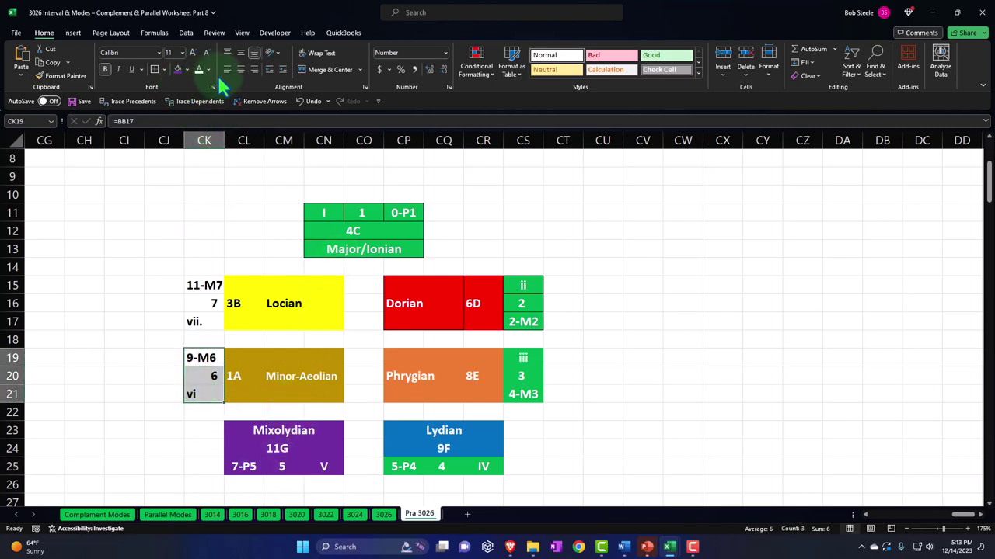
{"action": "left_click_drag", "start_coordinate": [242, 467], "coordinate": [326, 468]}
{"action": "left_click", "coordinate": [187, 70]}
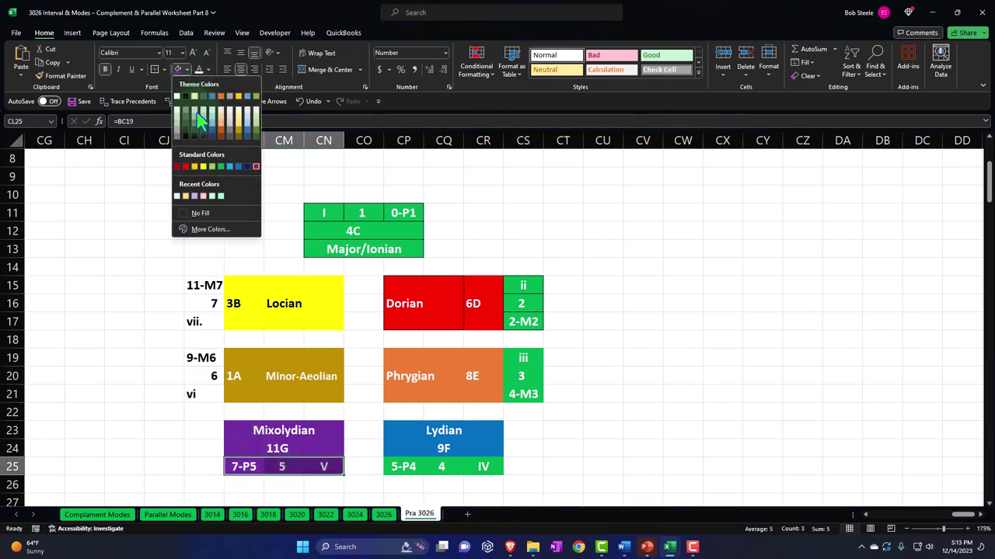
{"action": "left_click", "coordinate": [222, 166]}
Fill the 9-M6/6/vi label cells green with white, centred text
{"action": "left_click_drag", "start_coordinate": [211, 359], "coordinate": [207, 392]}
{"action": "left_click", "coordinate": [178, 69]}
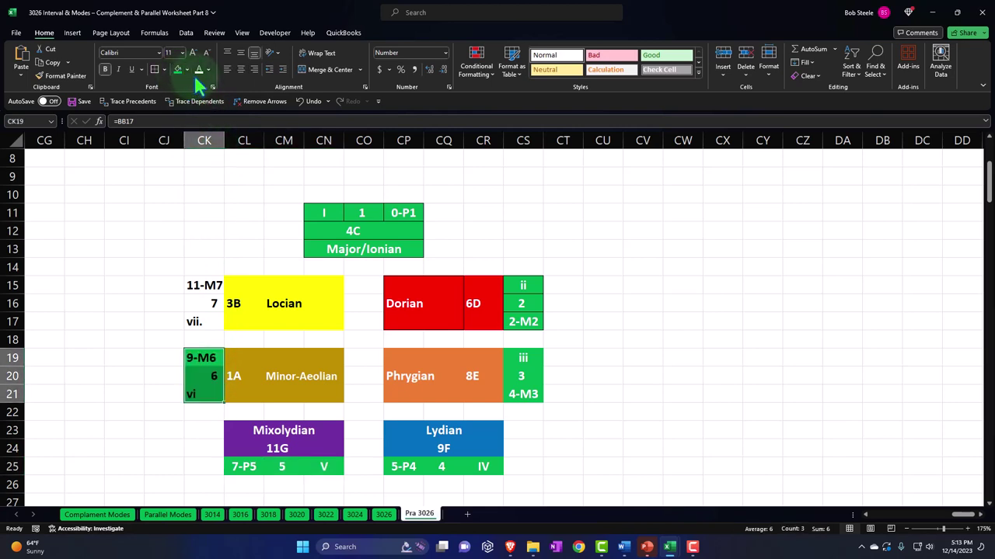
{"action": "left_click", "coordinate": [199, 69]}
{"action": "left_click", "coordinate": [241, 69]}
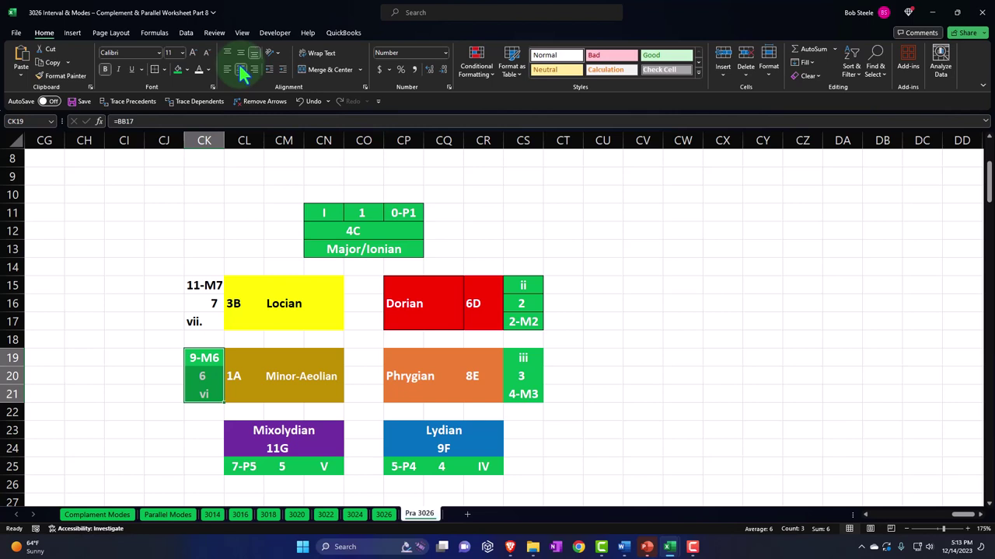
{"action": "left_click", "coordinate": [208, 373]}
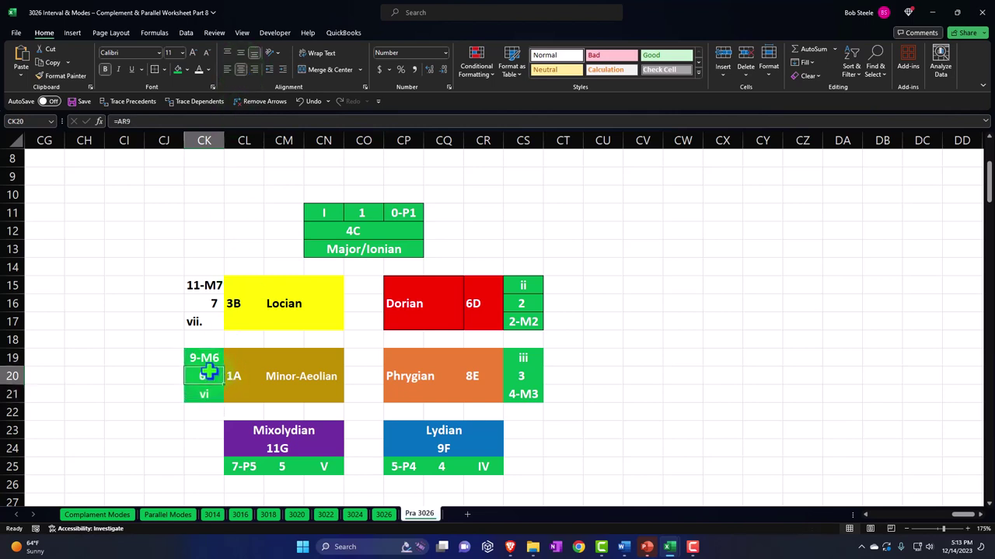
{"action": "left_click", "coordinate": [207, 394]}
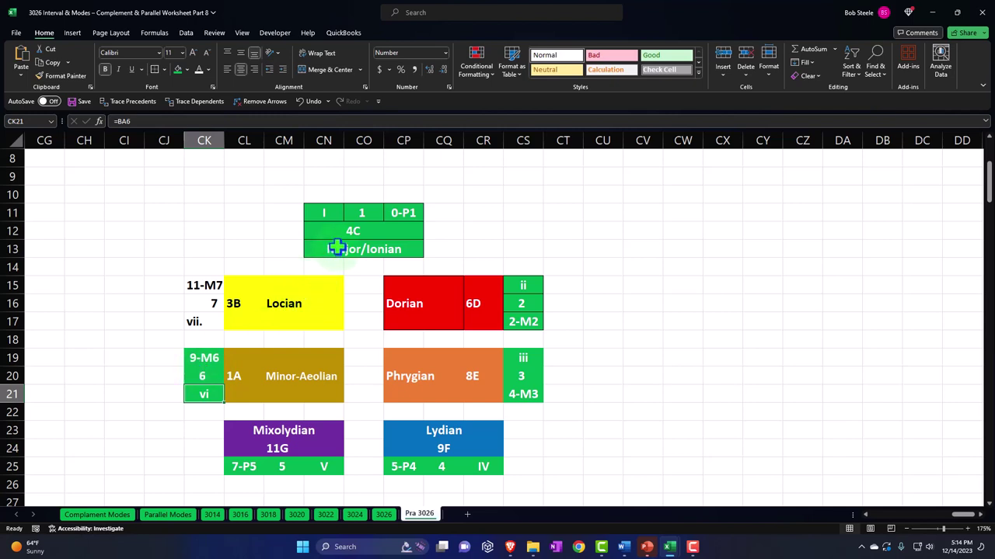
Centre the 11-M7/7/vii. label cells and fill them green
{"action": "left_click_drag", "start_coordinate": [195, 286], "coordinate": [195, 312]}
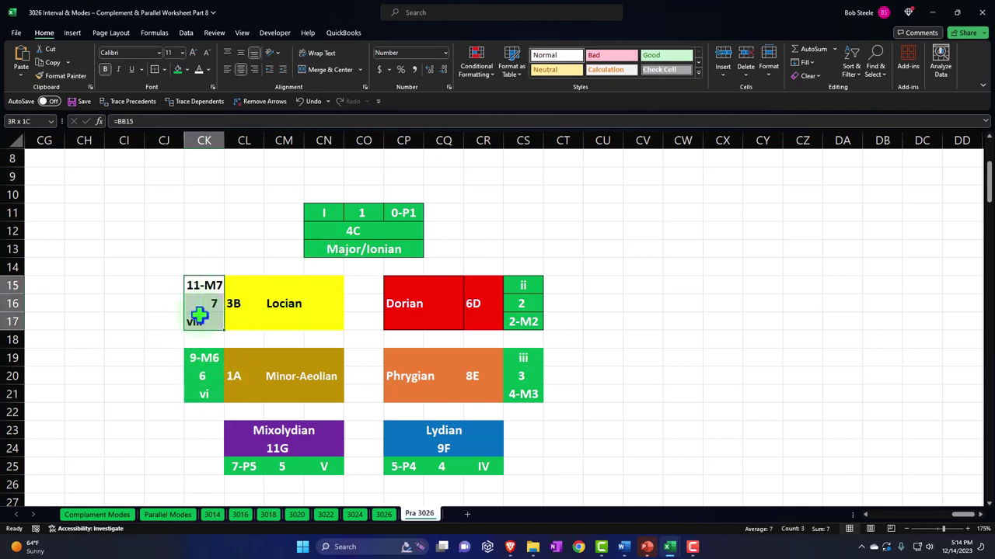
{"action": "left_click", "coordinate": [241, 70]}
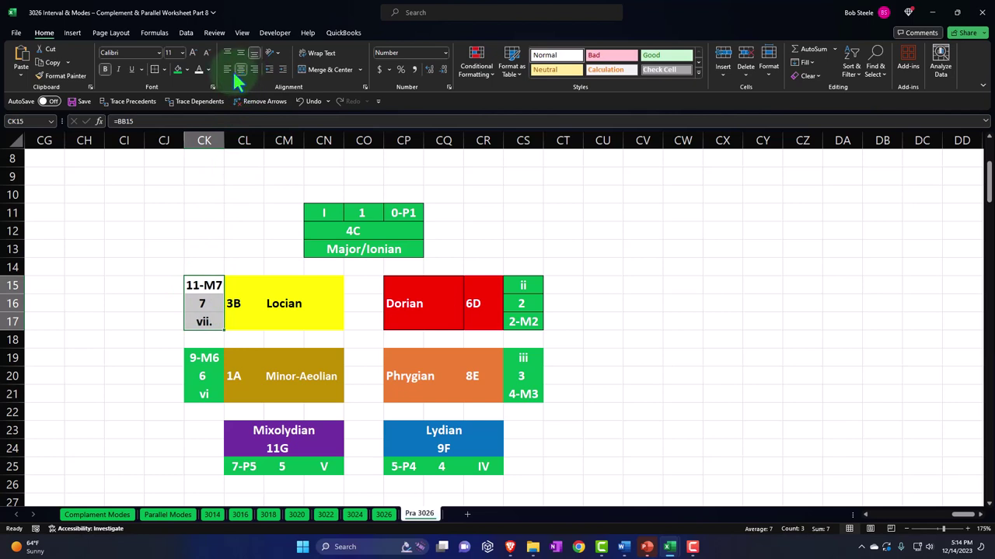
{"action": "left_click", "coordinate": [178, 69]}
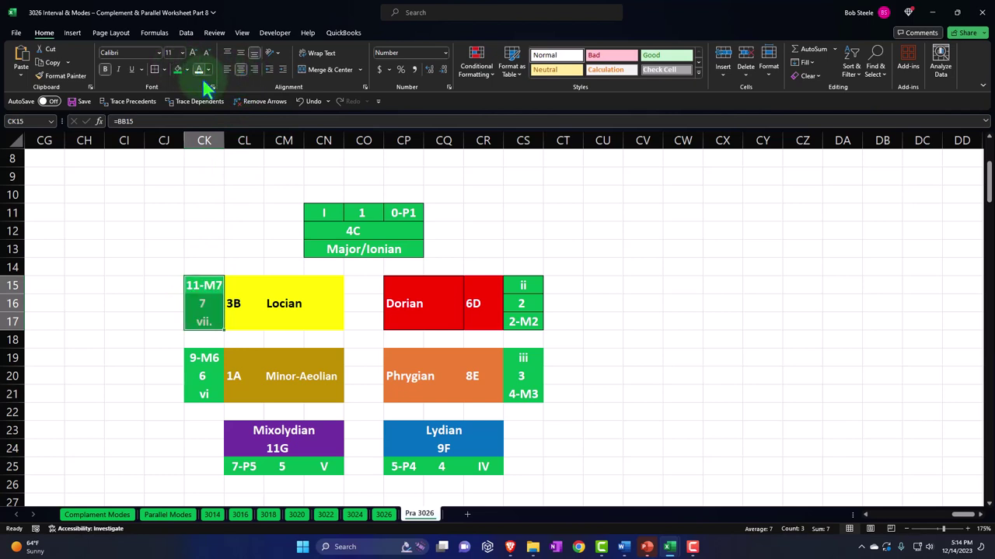
{"action": "left_click", "coordinate": [204, 307]}
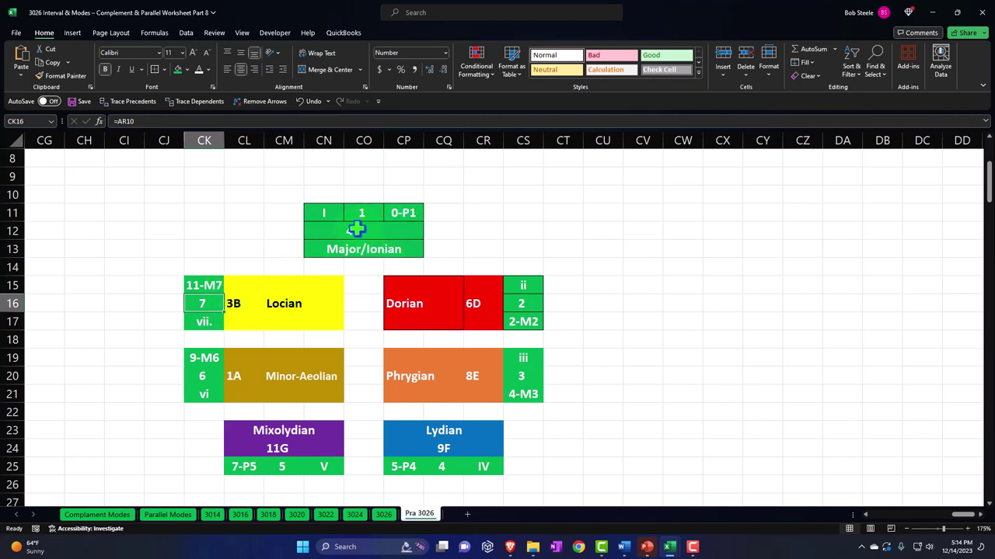
{"action": "left_click", "coordinate": [410, 220]}
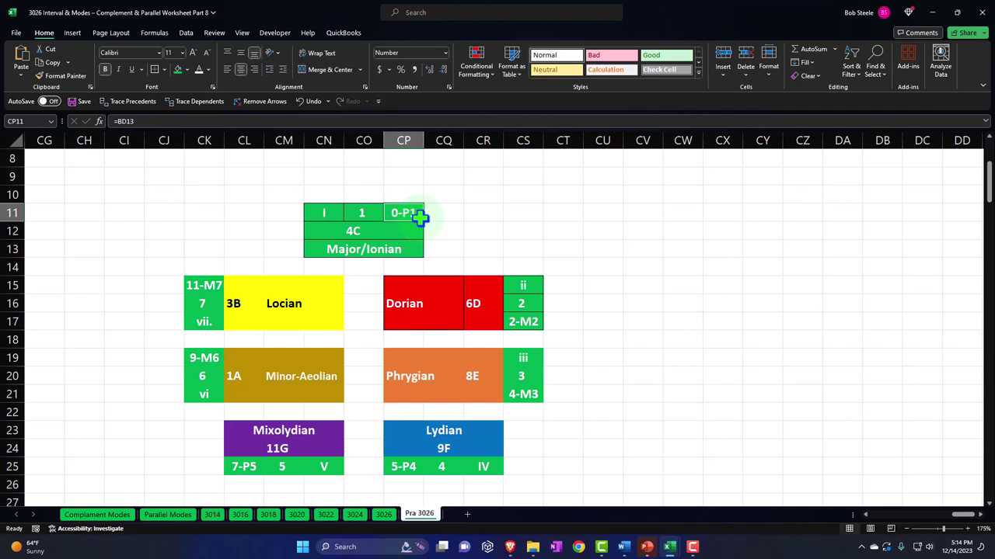
{"action": "left_click", "coordinate": [536, 326]}
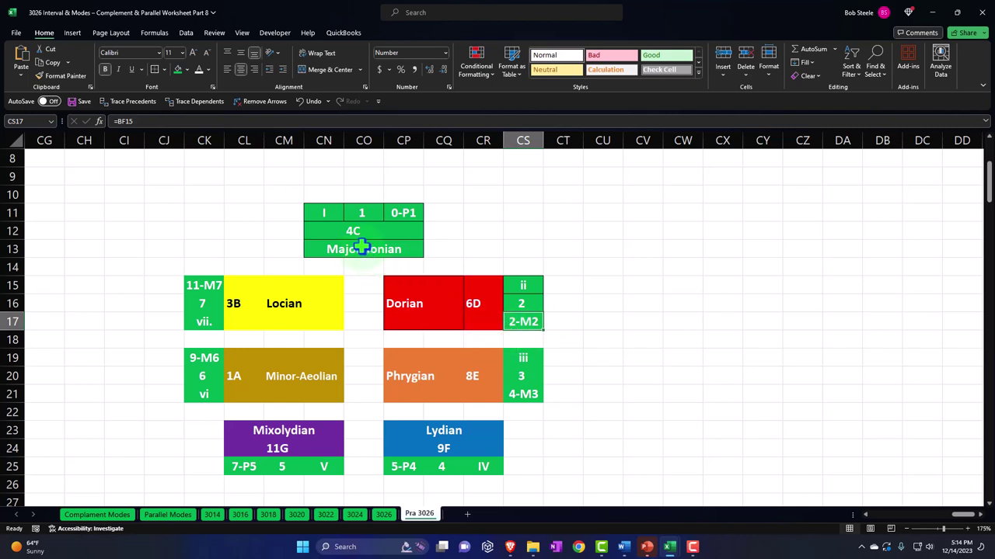
{"action": "left_click", "coordinate": [522, 397]}
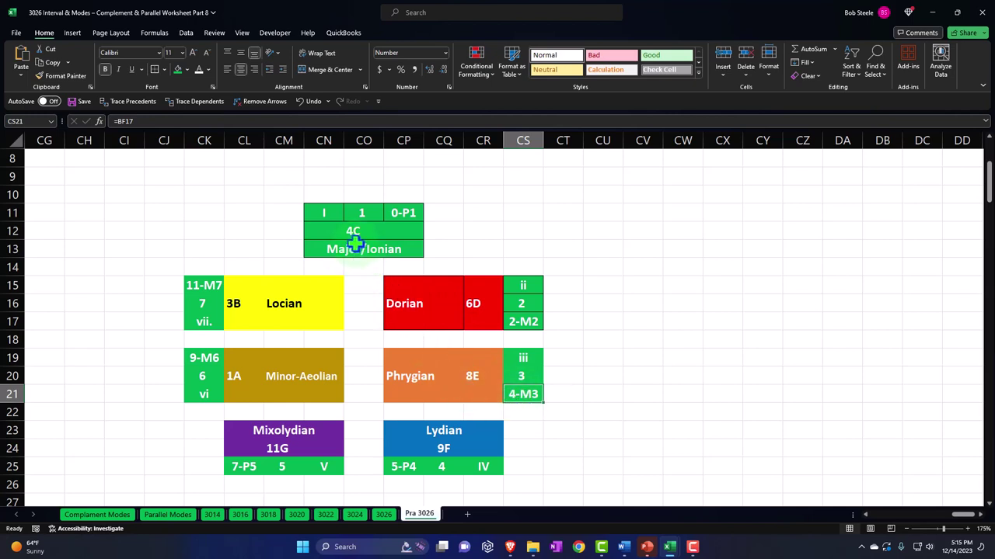
{"action": "left_click", "coordinate": [451, 470]}
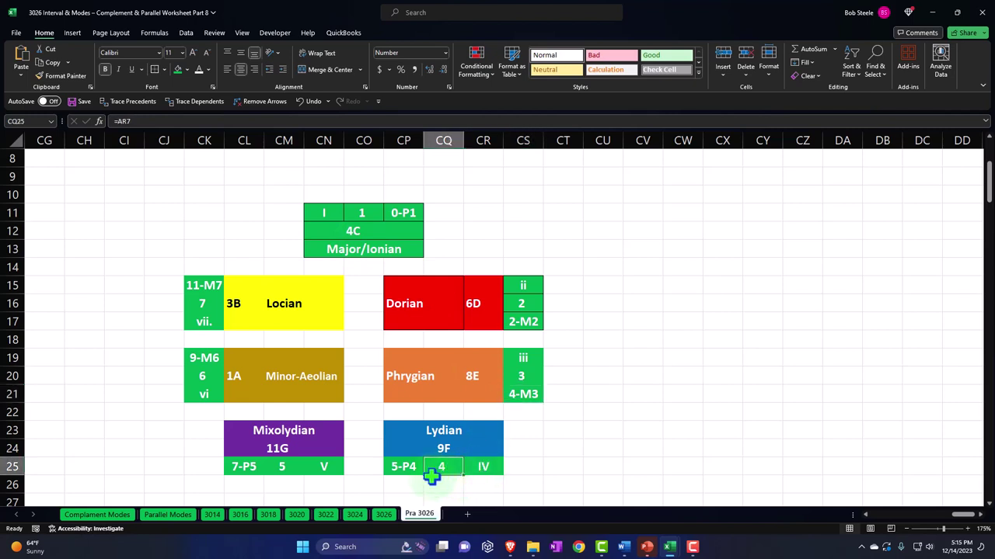
{"action": "left_click", "coordinate": [414, 471]}
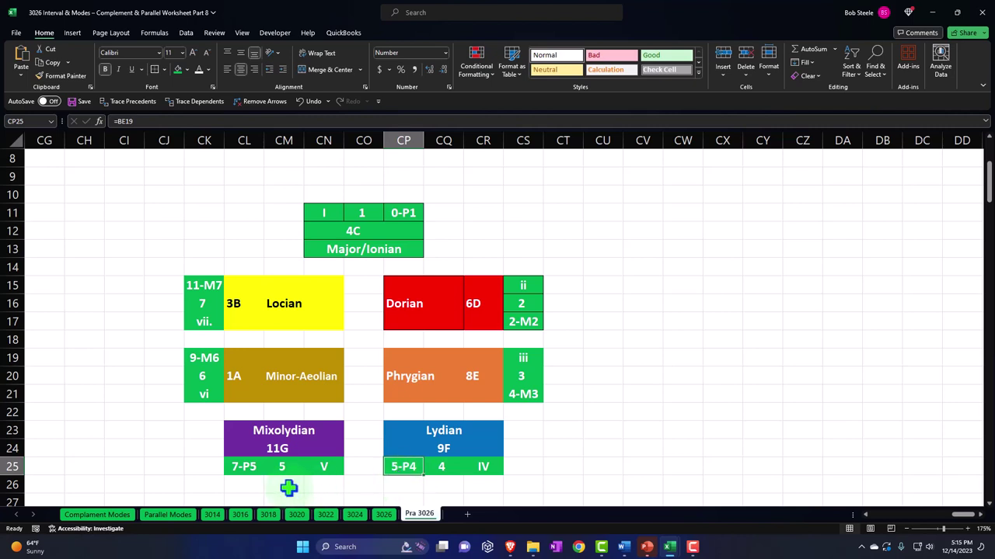
{"action": "left_click", "coordinate": [247, 468]}
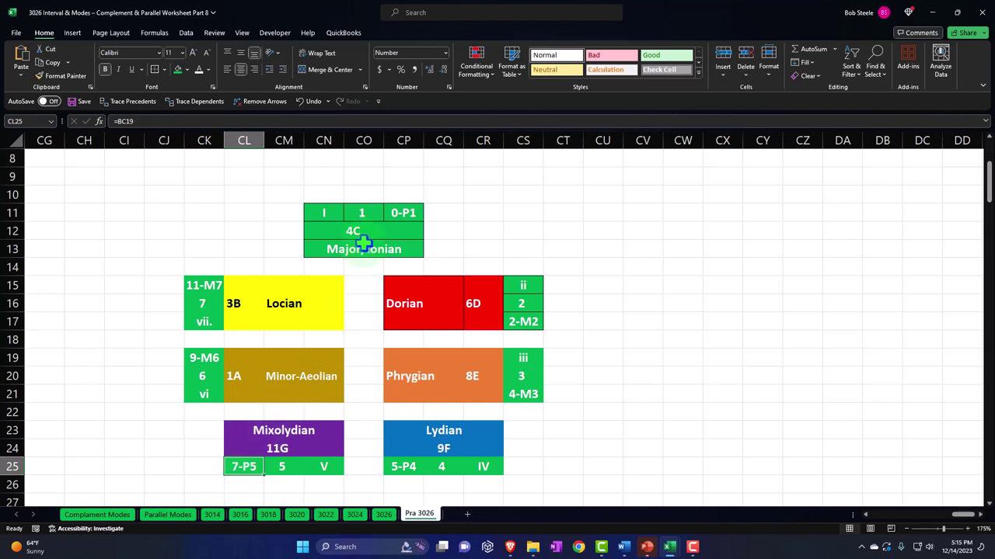
{"action": "left_click", "coordinate": [205, 378]}
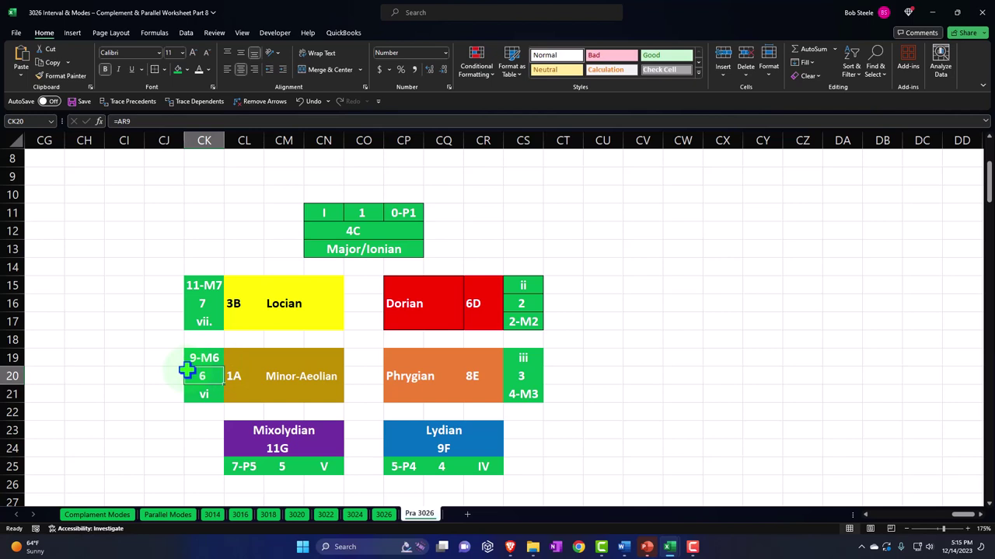
{"action": "left_click", "coordinate": [200, 302]}
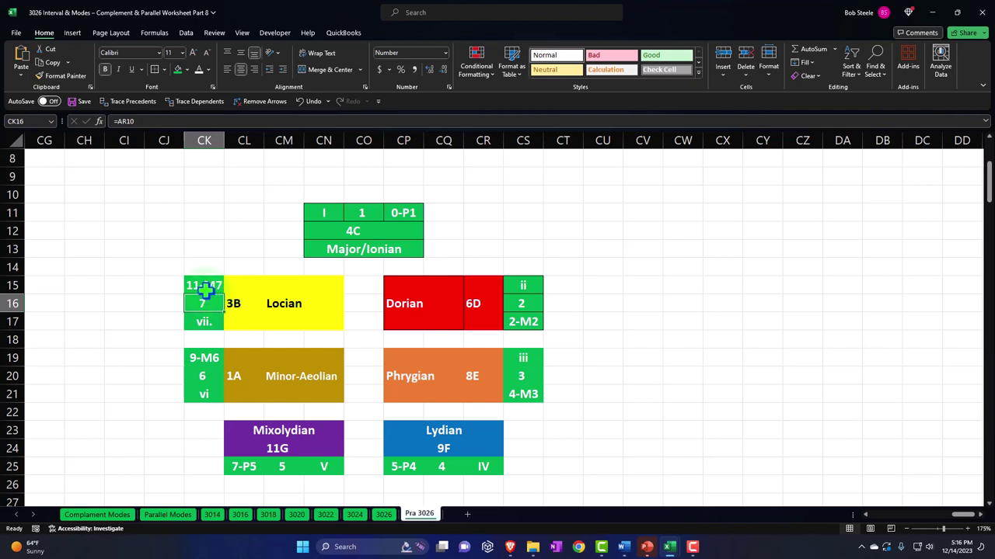
Add all borders to the 9-M6, 11-M7 and iii/3/4-M3 label cells
{"action": "left_click_drag", "start_coordinate": [202, 288], "coordinate": [202, 322]}
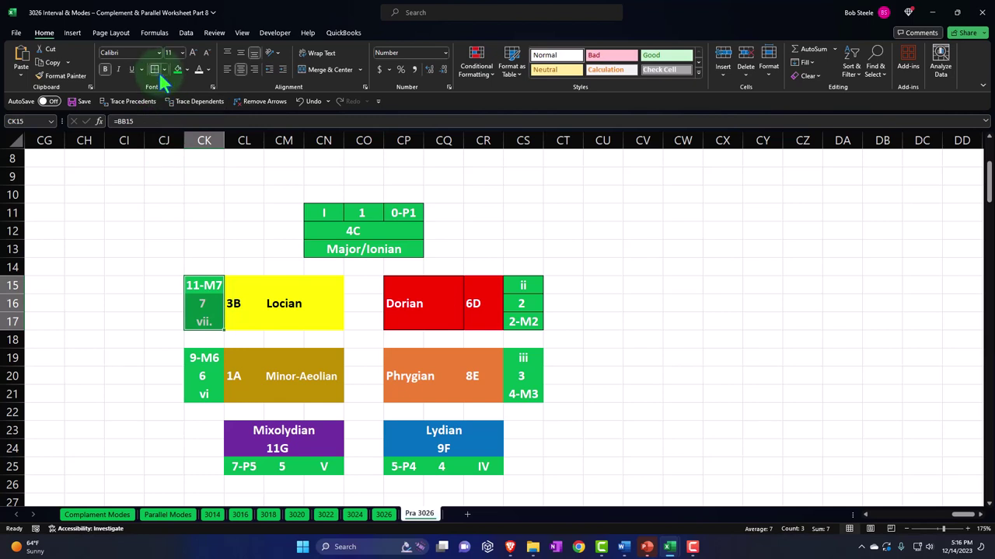
{"action": "left_click_drag", "start_coordinate": [201, 357], "coordinate": [205, 394]}
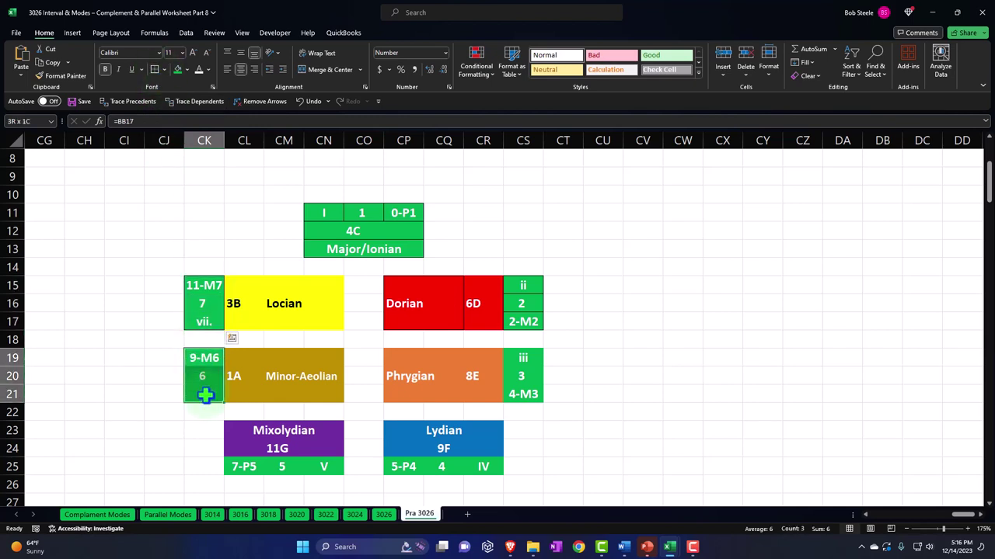
{"action": "left_click", "coordinate": [164, 69]}
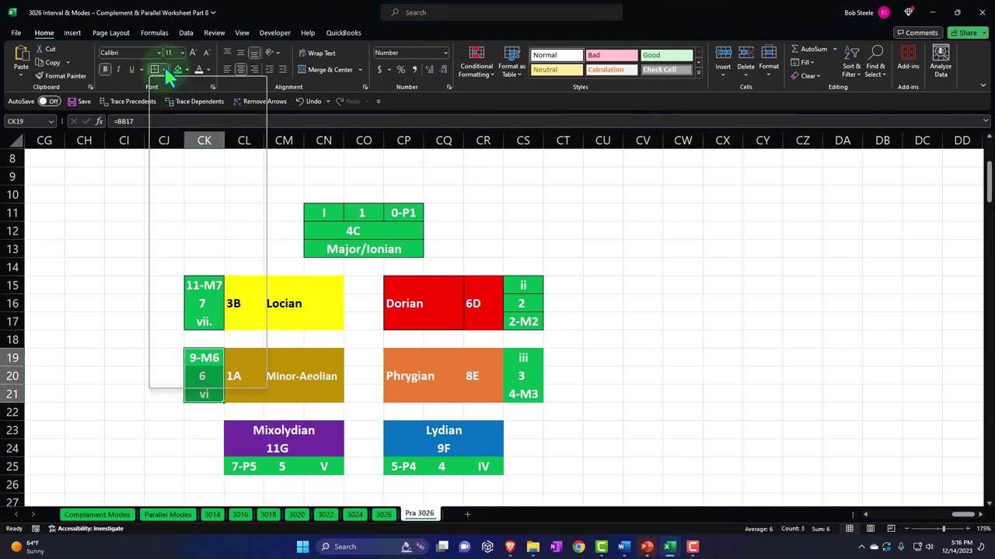
{"action": "left_click", "coordinate": [165, 70]}
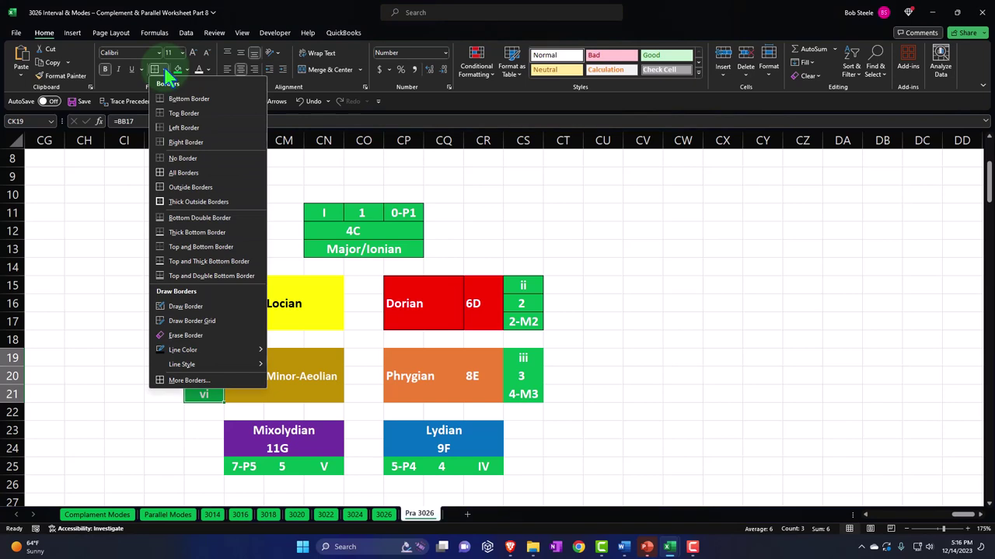
{"action": "left_click", "coordinate": [176, 172]}
{"action": "left_click_drag", "start_coordinate": [204, 286], "coordinate": [206, 319]}
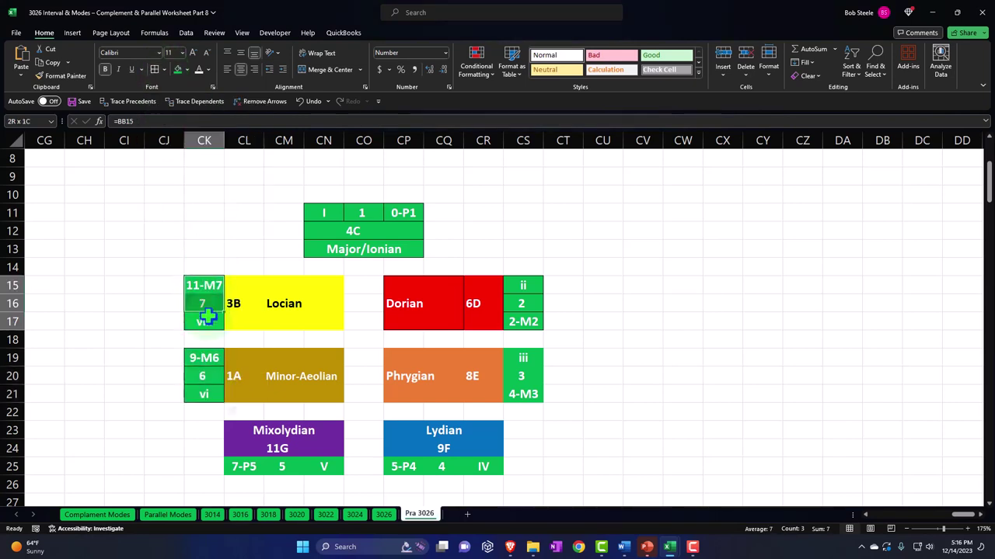
{"action": "left_click", "coordinate": [154, 69]}
{"action": "left_click_drag", "start_coordinate": [517, 362], "coordinate": [522, 392]}
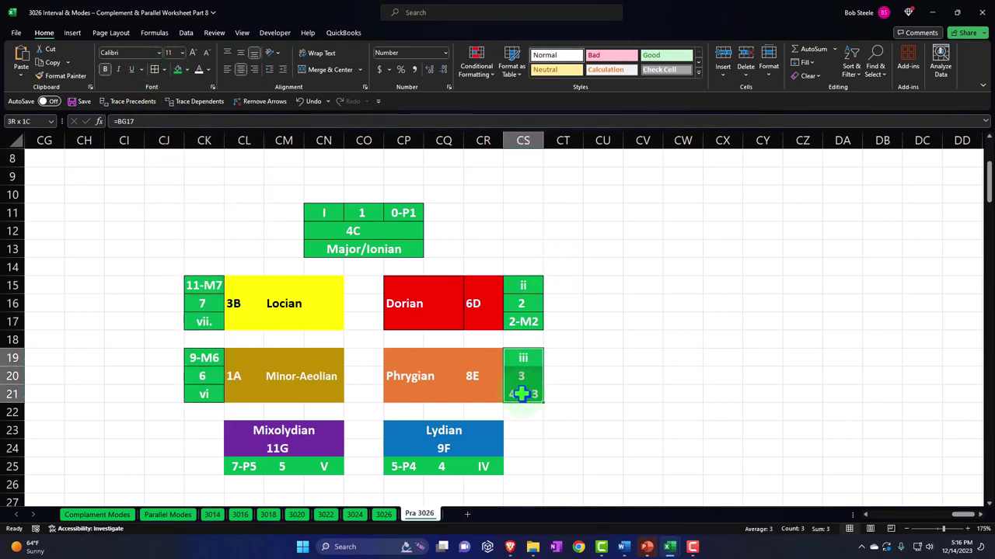
{"action": "left_click", "coordinate": [155, 69]}
Border the 7-P5/5/V cells CL25:CN25 and the 5-P4/4/IV cells CP25:CR25
{"action": "left_click_drag", "start_coordinate": [243, 466], "coordinate": [313, 466]}
{"action": "left_click", "coordinate": [155, 69]}
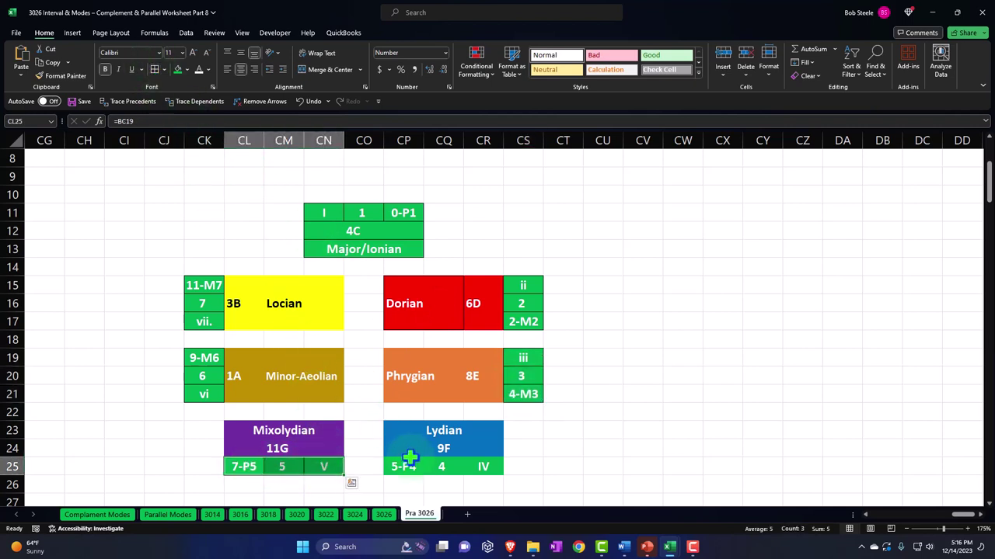
{"action": "left_click_drag", "start_coordinate": [404, 467], "coordinate": [483, 468]}
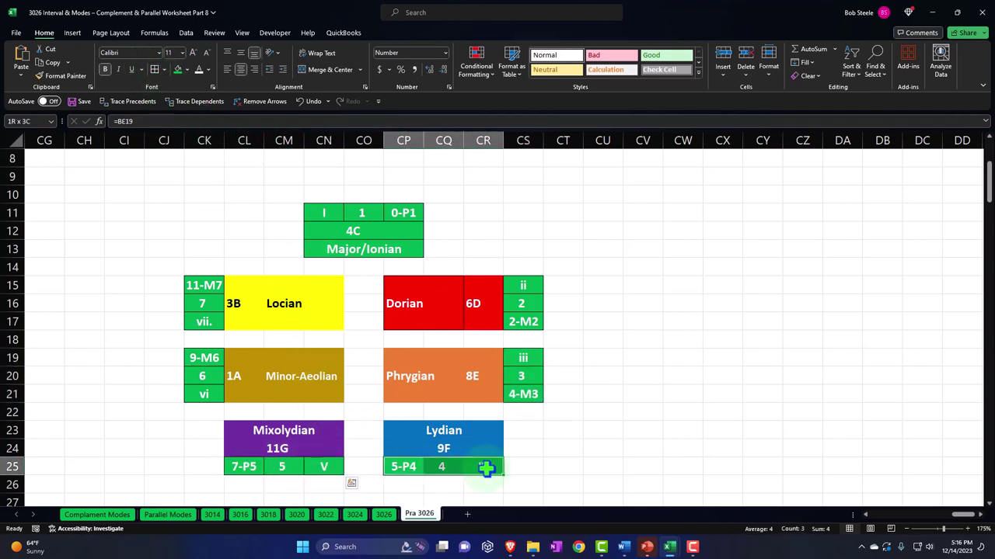
{"action": "left_click", "coordinate": [155, 69]}
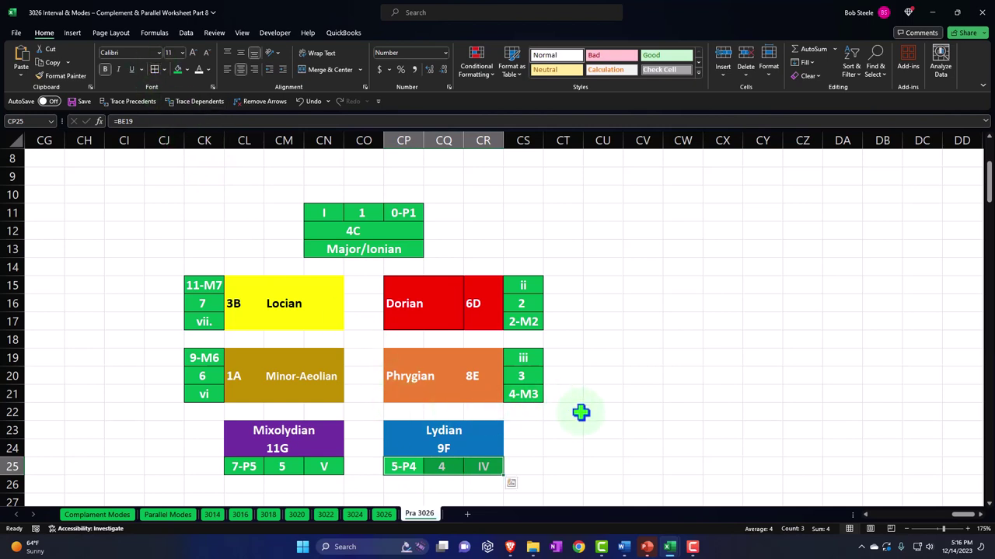
{"action": "left_click", "coordinate": [560, 286]}
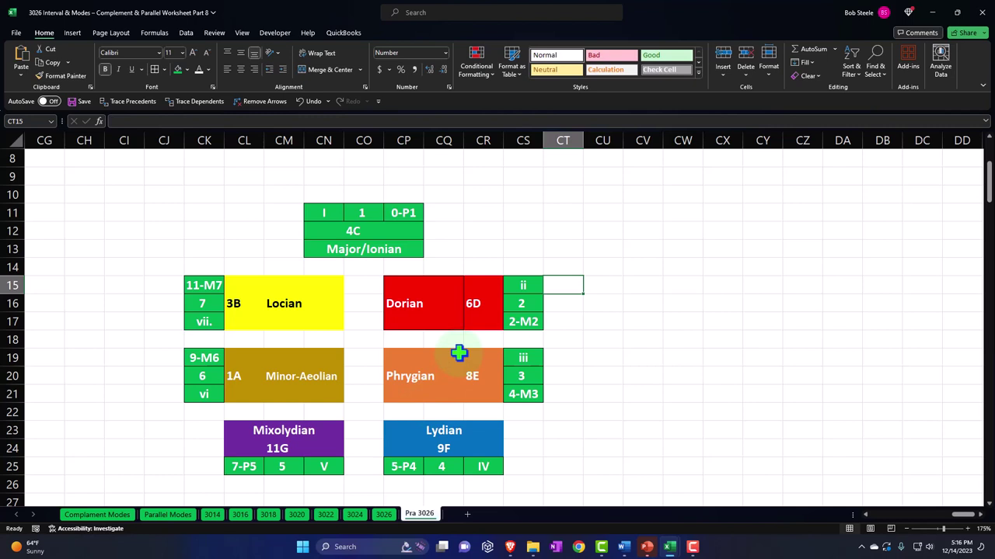
Put =LOWER(CN11) in CT15 so it shows a lowercase i
{"action": "type", "text": "="}
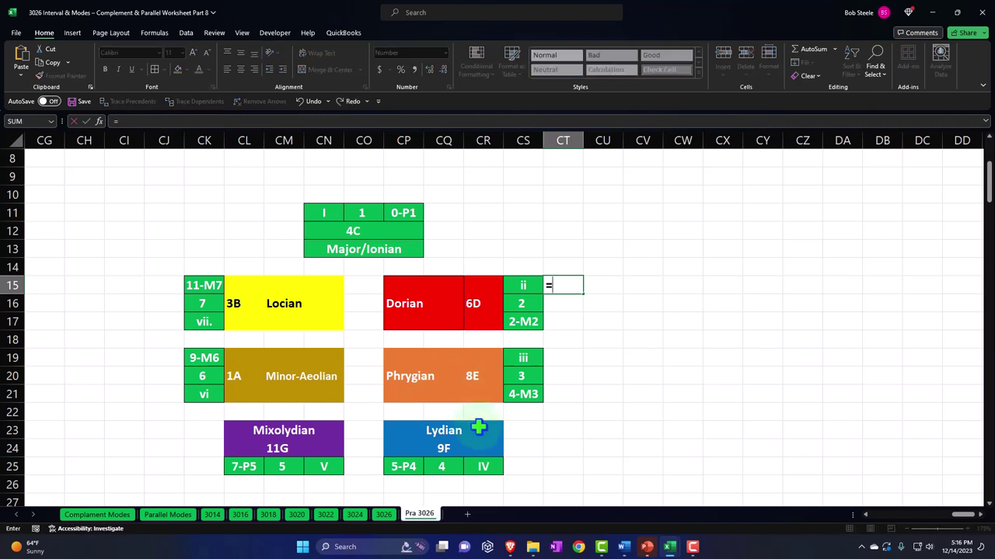
{"action": "key", "text": "Up"}
{"action": "key", "text": "Up"}
{"action": "key", "text": "Up"}
{"action": "key", "text": "Left"}
{"action": "key", "text": "Left"}
{"action": "key", "text": "Left"}
{"action": "key", "text": "Left"}
{"action": "key", "text": "Left"}
{"action": "key", "text": "Left"}
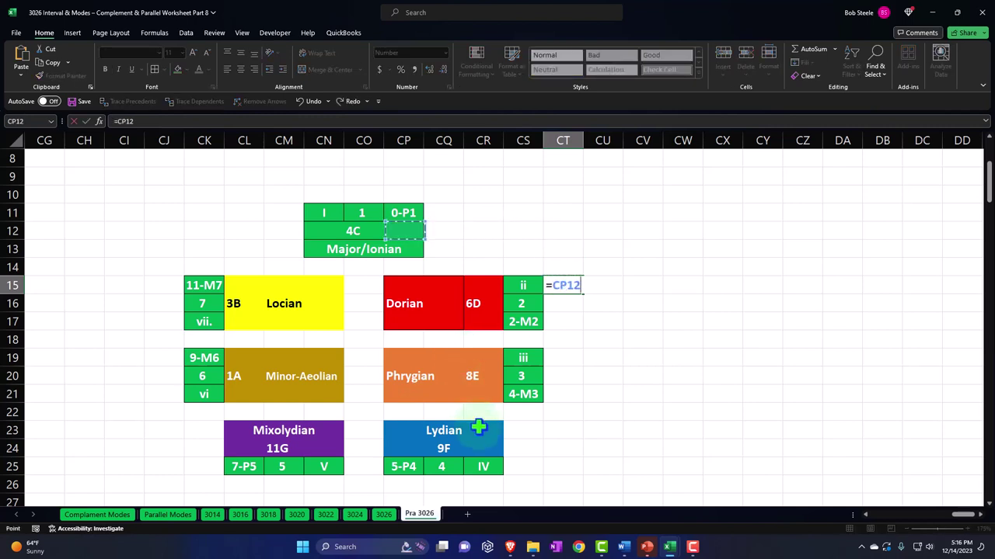
{"action": "key", "text": "Up"}
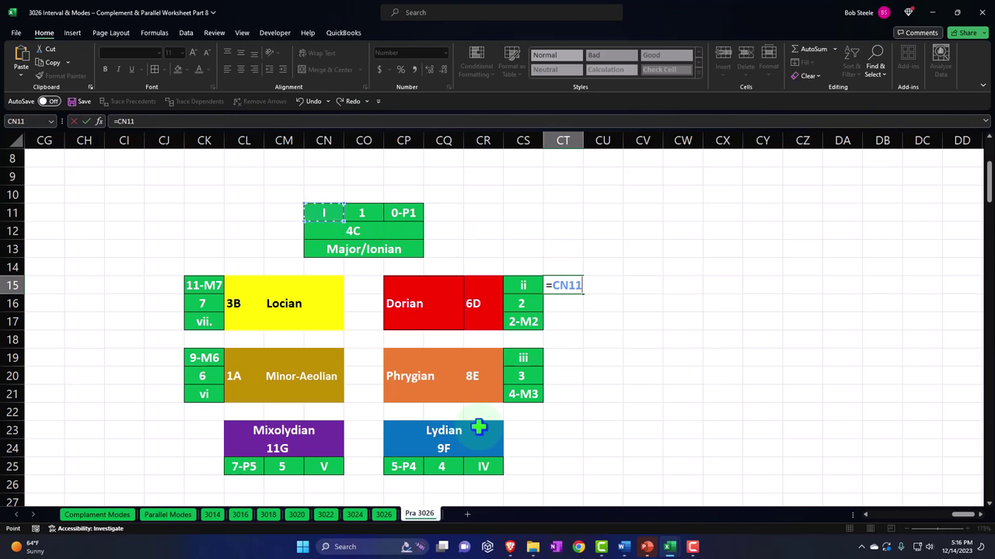
{"action": "key", "text": "Return"}
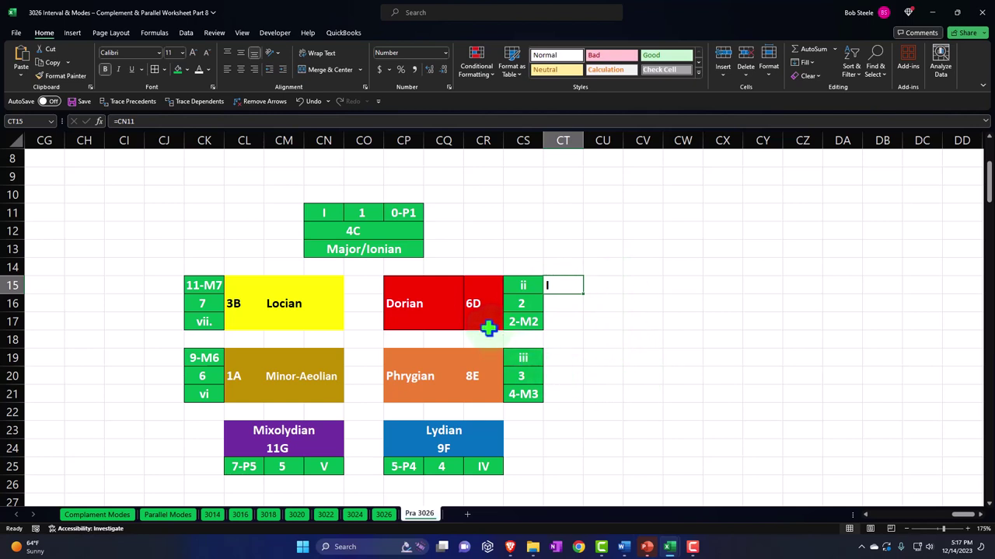
{"action": "type", "text": "="}
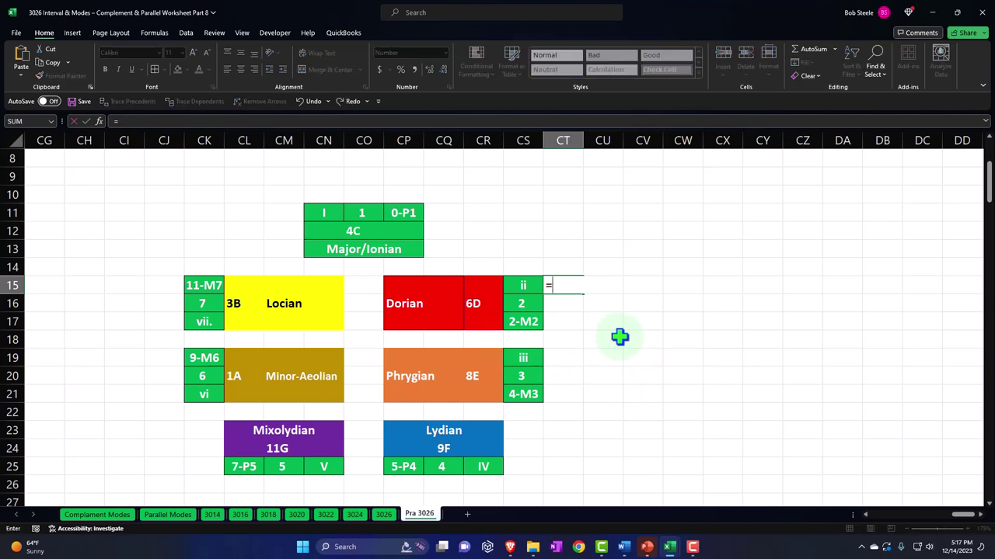
{"action": "type", "text": "low"}
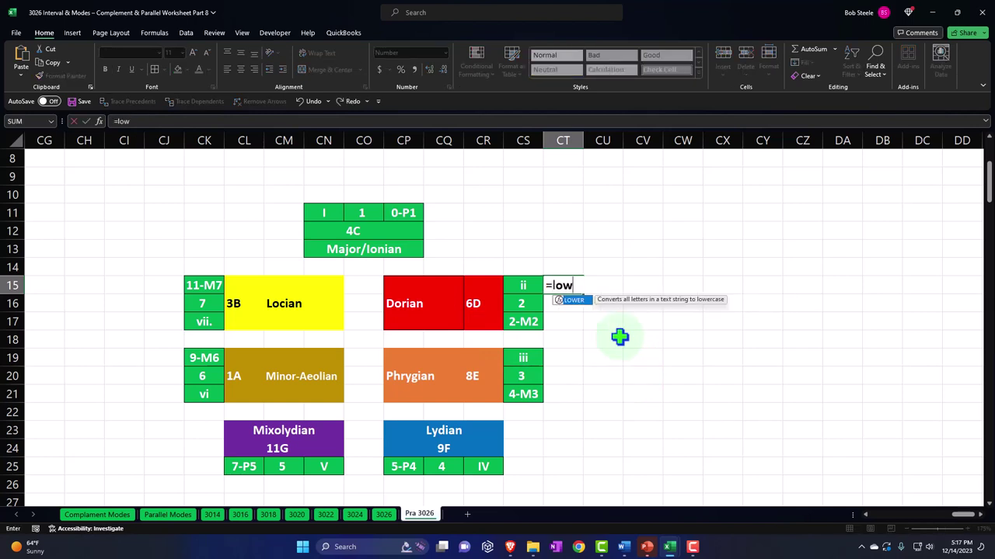
{"action": "key", "text": "Tab"}
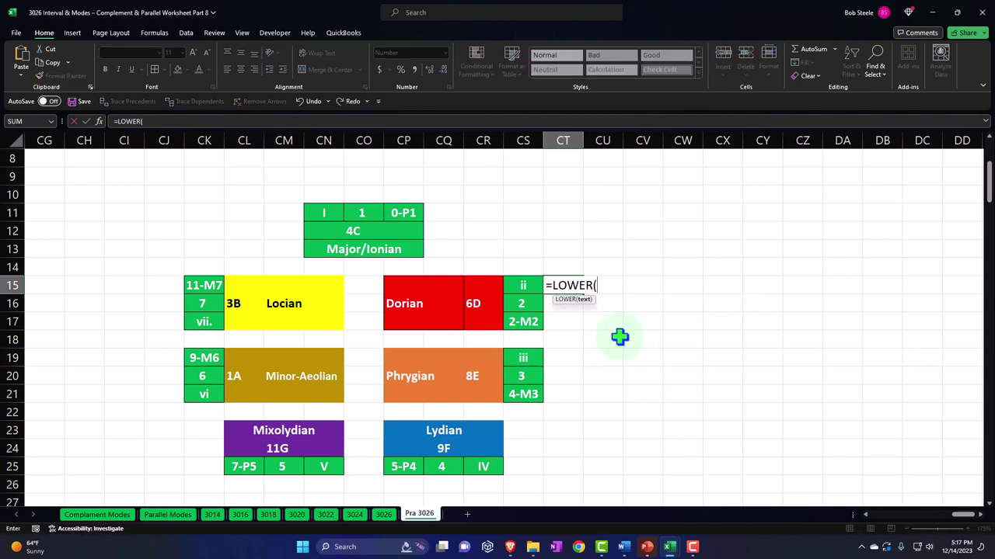
{"action": "key", "text": "Up"}
{"action": "key", "text": "Up"}
{"action": "key", "text": "Up"}
{"action": "key", "text": "Left"}
{"action": "key", "text": "Left"}
{"action": "key", "text": "Left"}
{"action": "key", "text": "Left"}
{"action": "key", "text": "Left"}
{"action": "key", "text": "Left"}
{"action": "key", "text": "Up"}
{"action": "key", "text": "Return"}
{"action": "key", "text": "Up"}
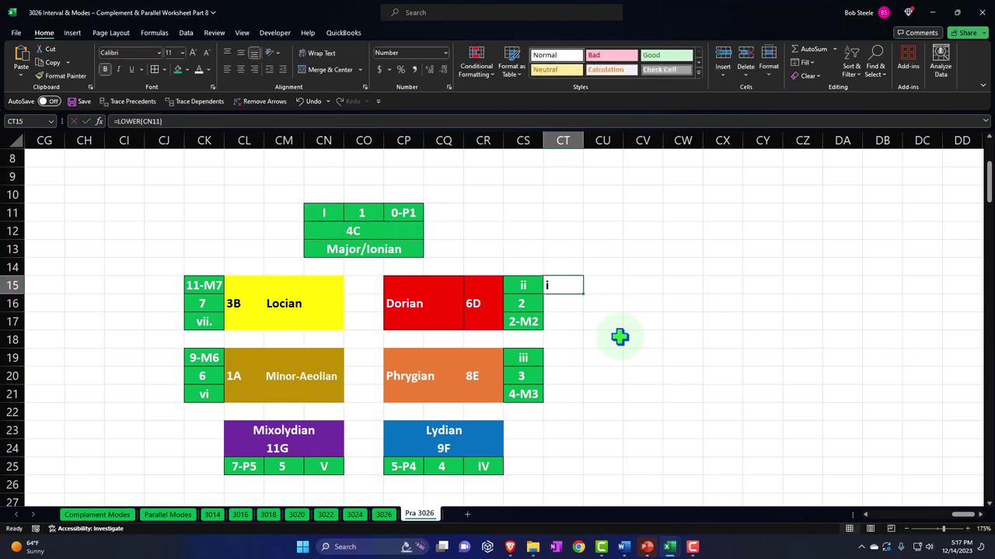
Link CT16 and CT17 to the Major block's 1 and 0-P1 cells, then select CT15:CT17
{"action": "left_click", "coordinate": [562, 305]}
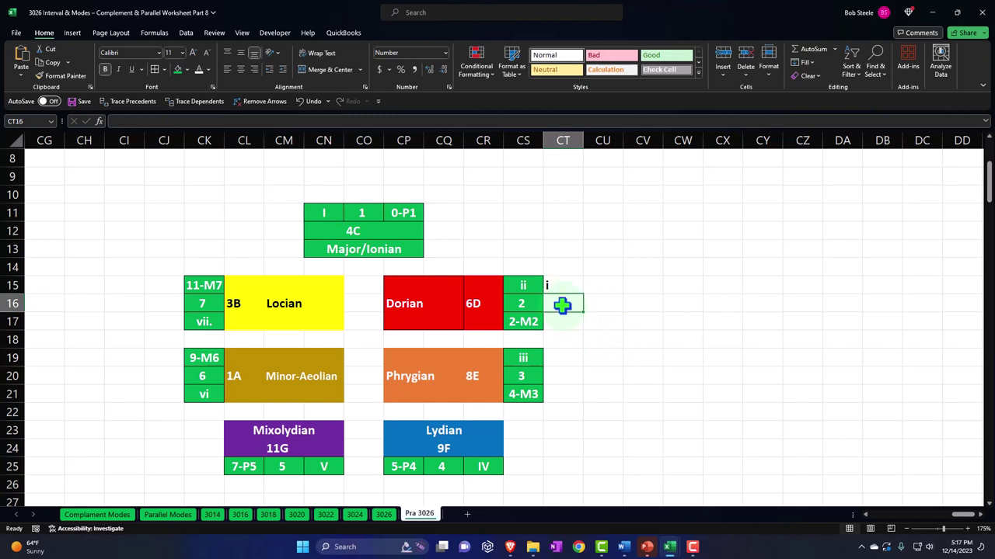
{"action": "type", "text": "="}
{"action": "key", "text": "Up"}
{"action": "key", "text": "Up"}
{"action": "key", "text": "Up"}
{"action": "key", "text": "Up"}
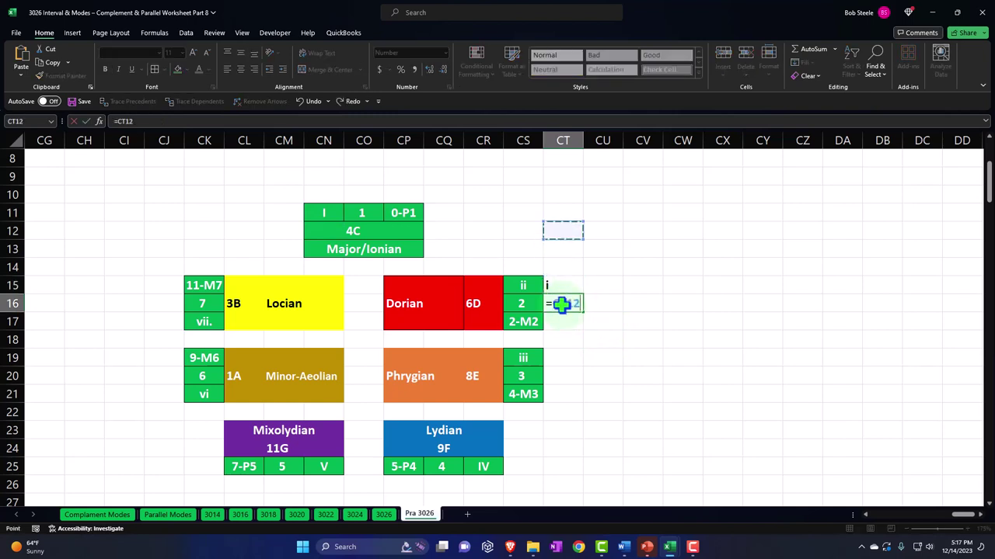
{"action": "key", "text": "Left"}
{"action": "key", "text": "Left"}
{"action": "key", "text": "Left"}
{"action": "key", "text": "Return"}
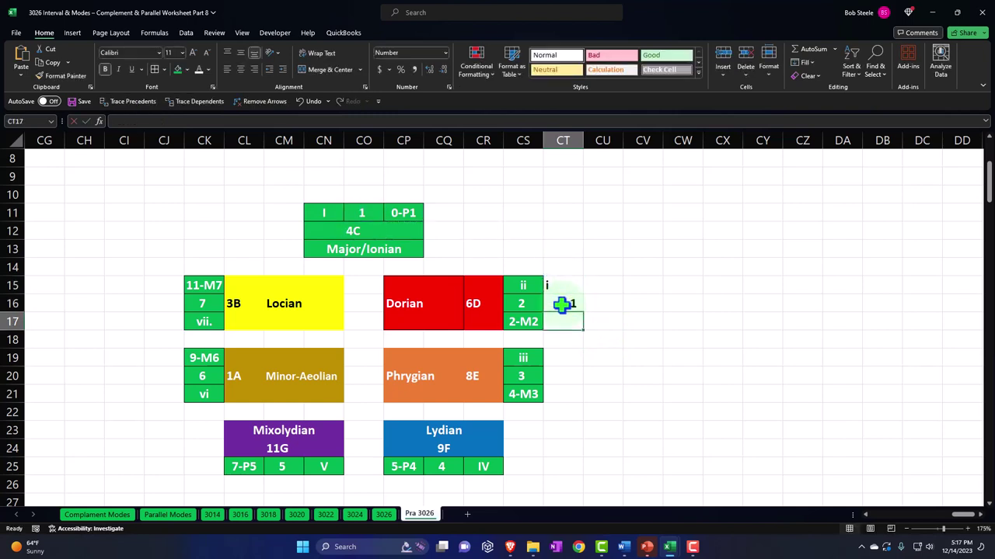
{"action": "type", "text": "="}
{"action": "key", "text": "Up"}
{"action": "key", "text": "Up"}
{"action": "key", "text": "Up"}
{"action": "key", "text": "Up"}
{"action": "key", "text": "Up"}
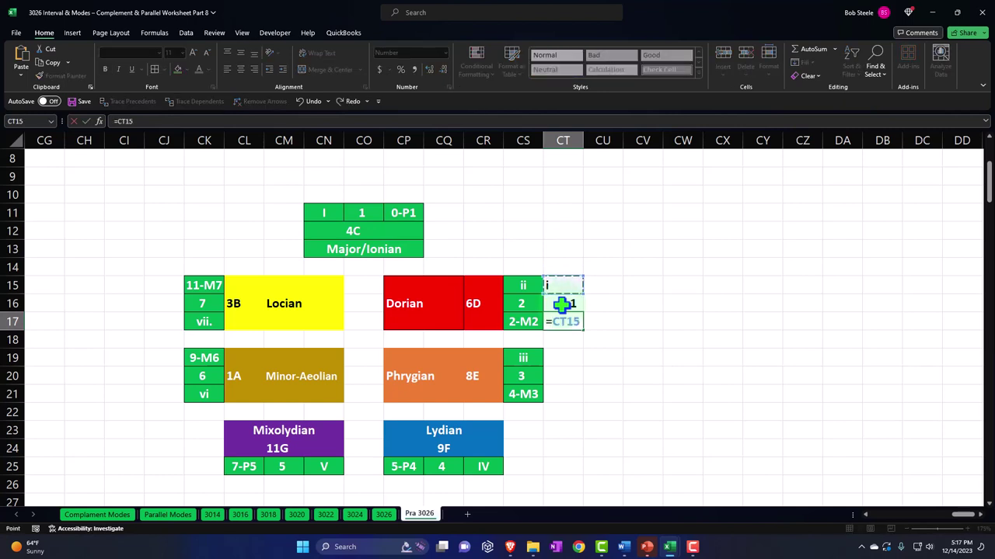
{"action": "key", "text": "Left"}
{"action": "key", "text": "Left"}
{"action": "key", "text": "Left"}
{"action": "key", "text": "Return"}
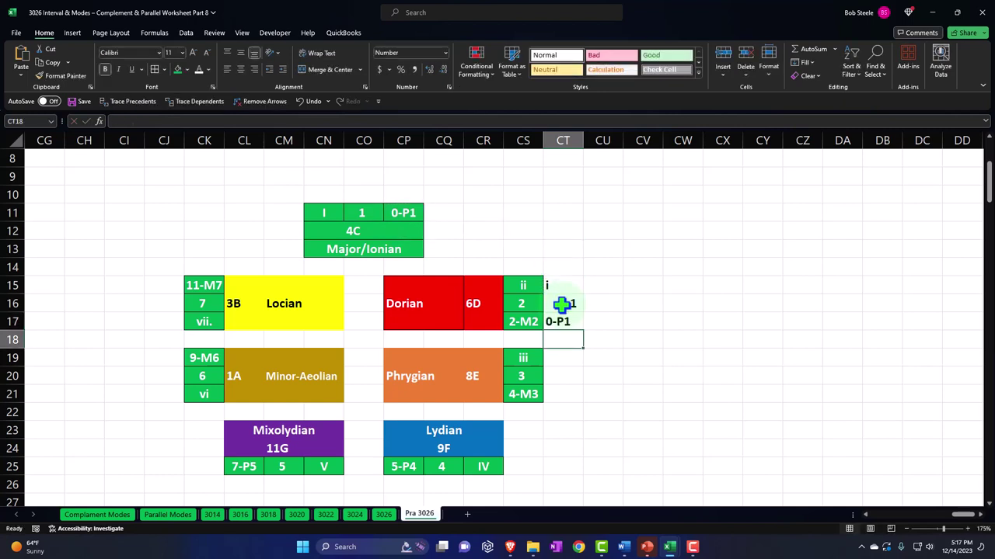
{"action": "left_click_drag", "start_coordinate": [564, 287], "coordinate": [559, 340]}
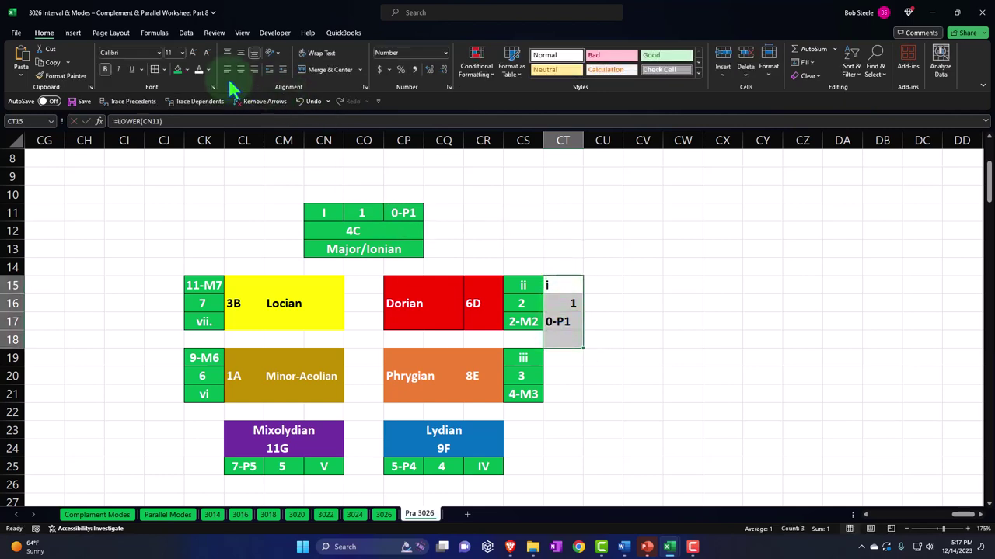
Fill the selected CT cells red and centre their text
{"action": "left_click", "coordinate": [187, 70]}
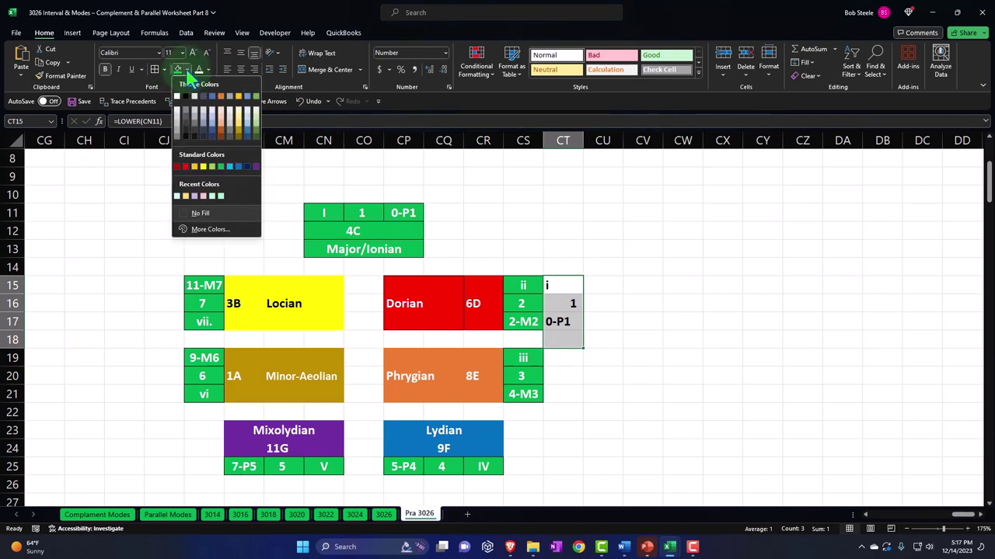
{"action": "left_click", "coordinate": [185, 167]}
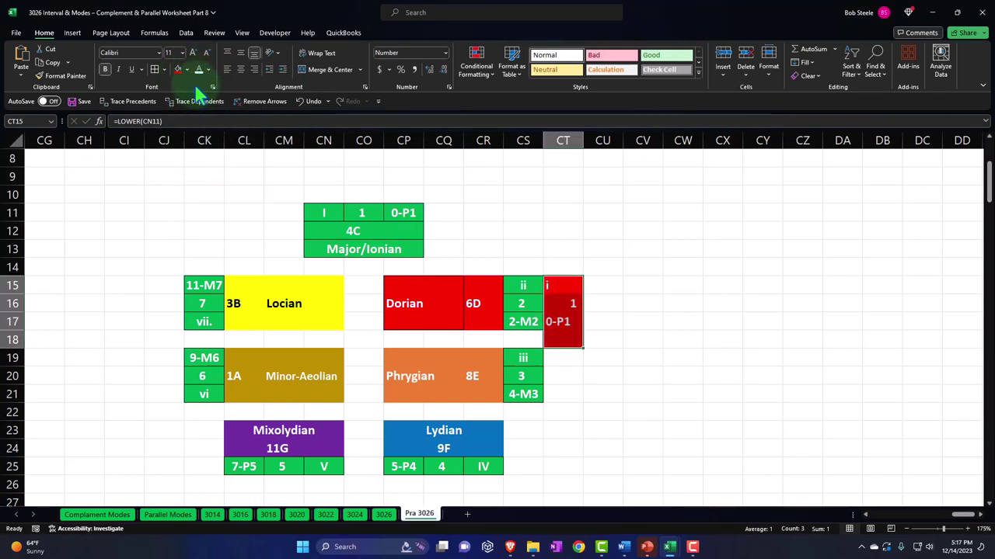
{"action": "left_click", "coordinate": [241, 69]}
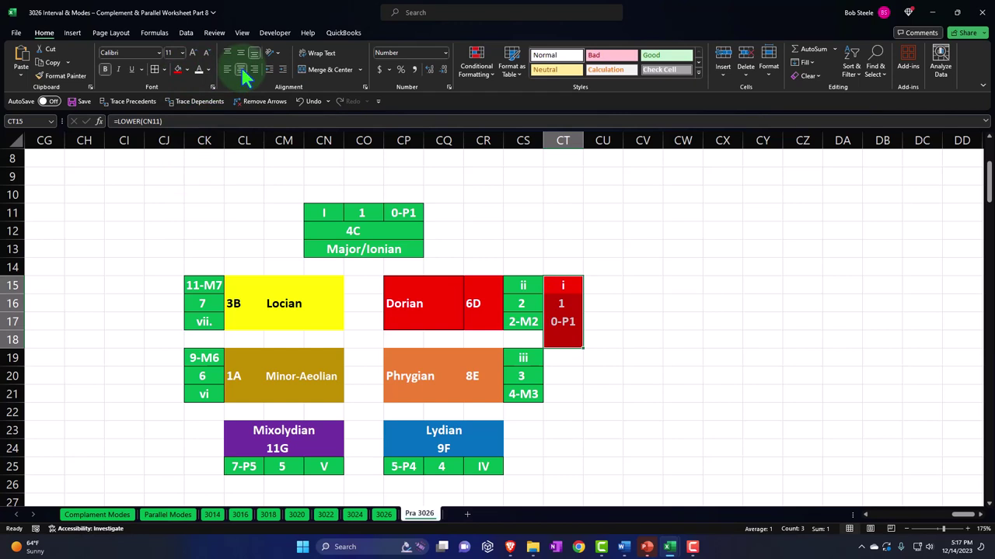
Clear CT18's red fill by painting blank CU18's formatting onto it
{"action": "left_click", "coordinate": [604, 339]}
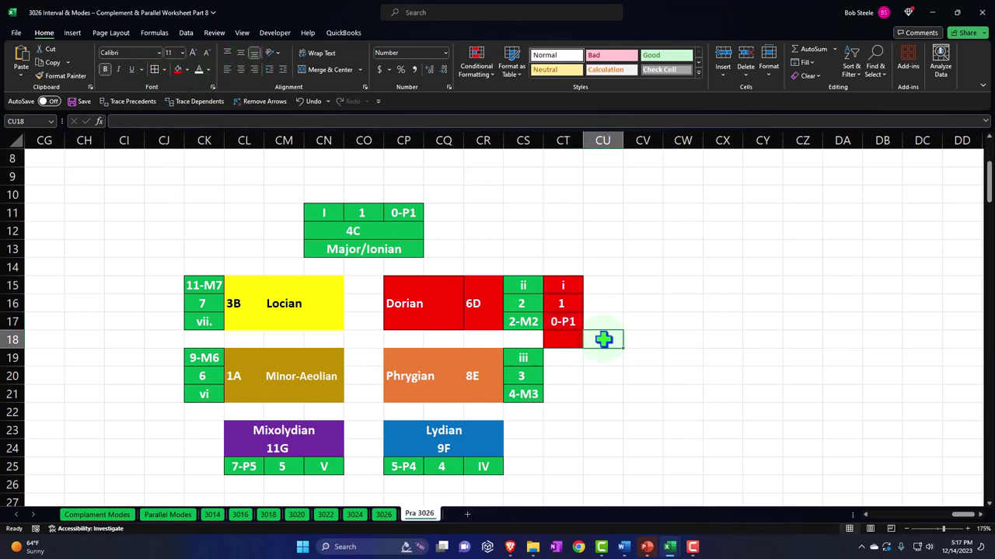
{"action": "left_click", "coordinate": [76, 80]}
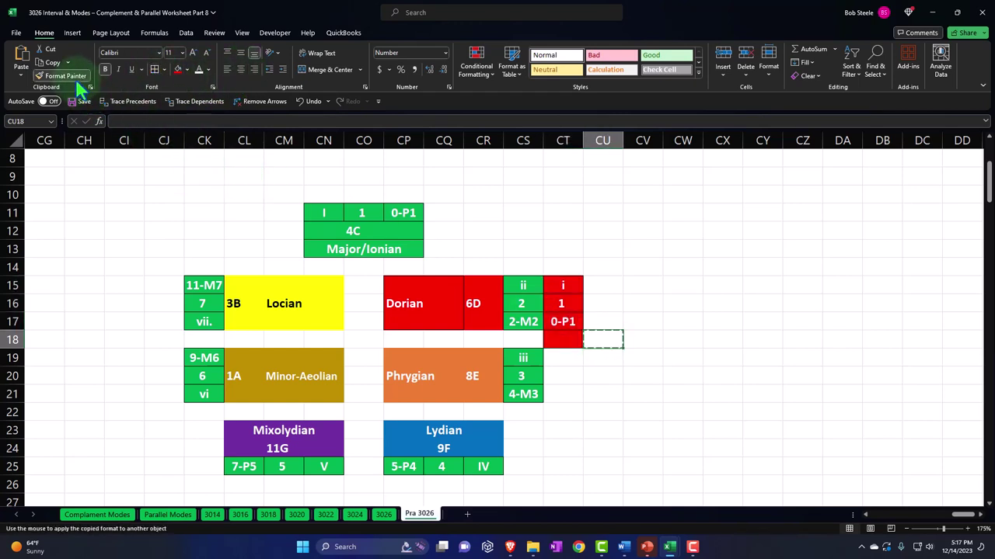
{"action": "key", "text": "Left"}
{"action": "key", "text": "Return"}
{"action": "key", "text": "Right"}
{"action": "key", "text": "Right"}
{"action": "key", "text": "Right"}
{"action": "key", "text": "Right"}
{"action": "key", "text": "Right"}
{"action": "key", "text": "Down"}
{"action": "key", "text": "Down"}
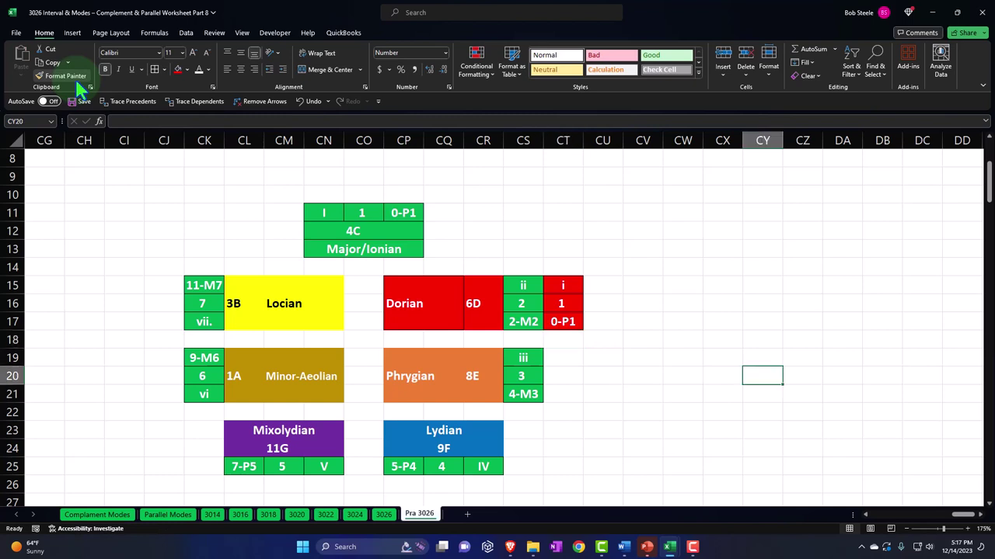
Inspect the formulas behind the 6D and 8E cells
{"action": "left_click", "coordinate": [476, 298]}
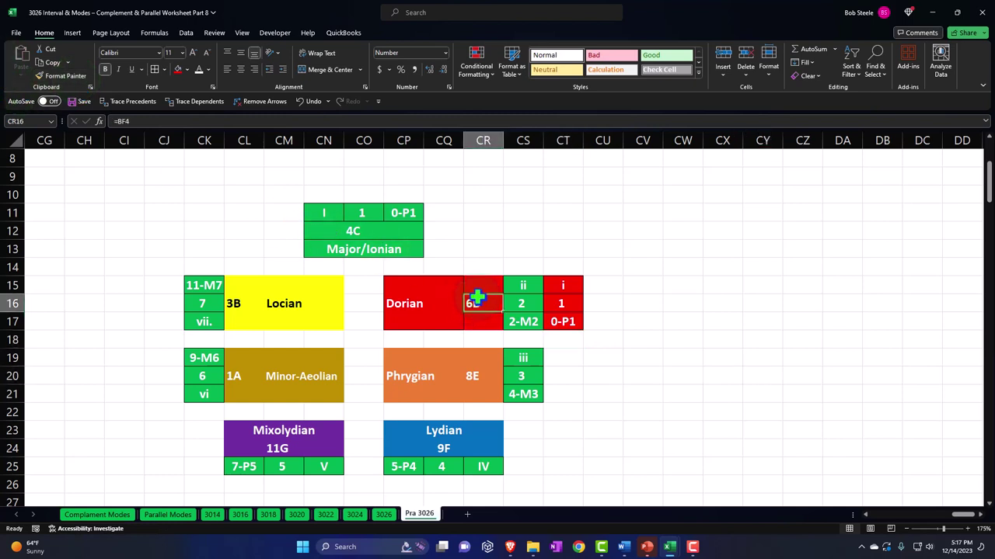
{"action": "left_click", "coordinate": [471, 380]}
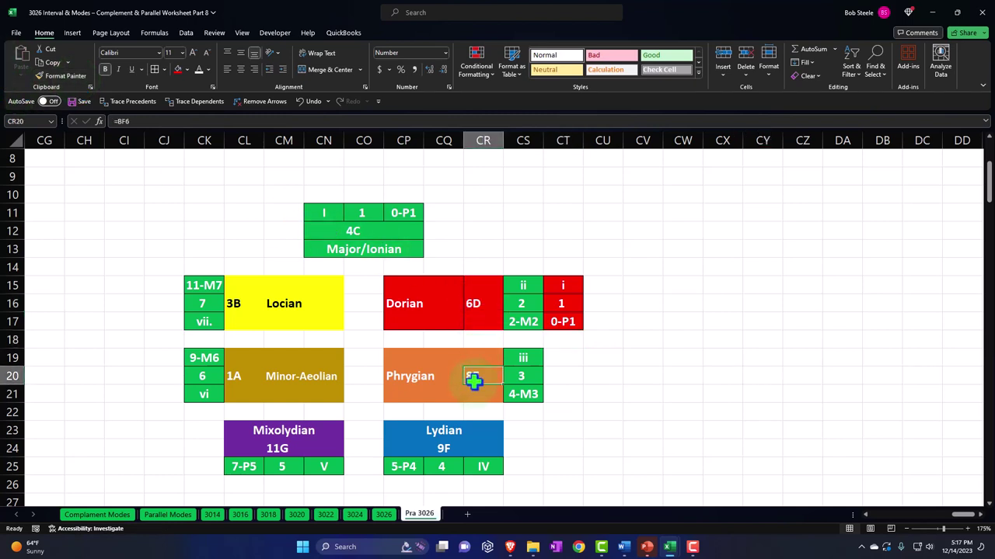
{"action": "left_click", "coordinate": [563, 358]}
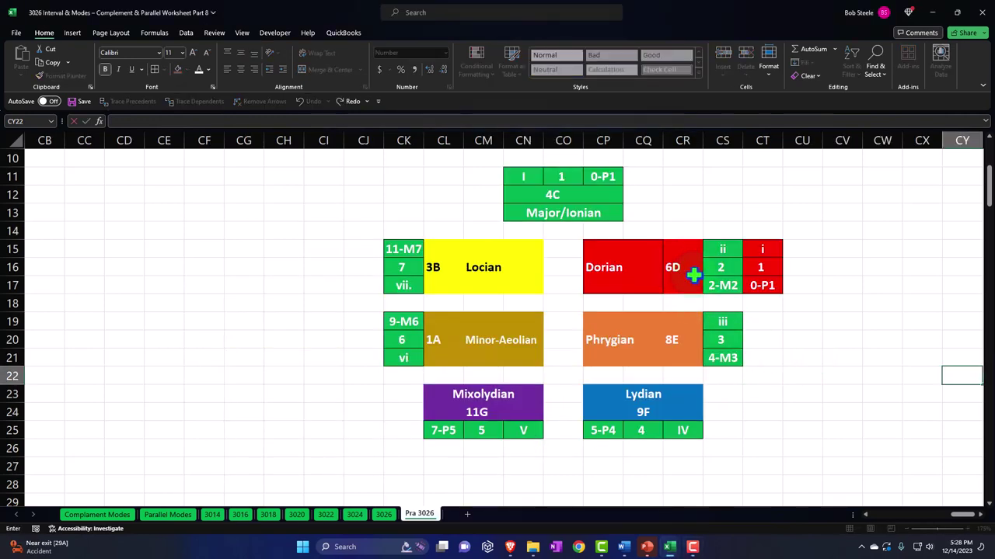
Enter 2 in CT20 beside the 3 label and inspect the iii cell's formula
{"action": "left_click", "coordinate": [760, 339]}
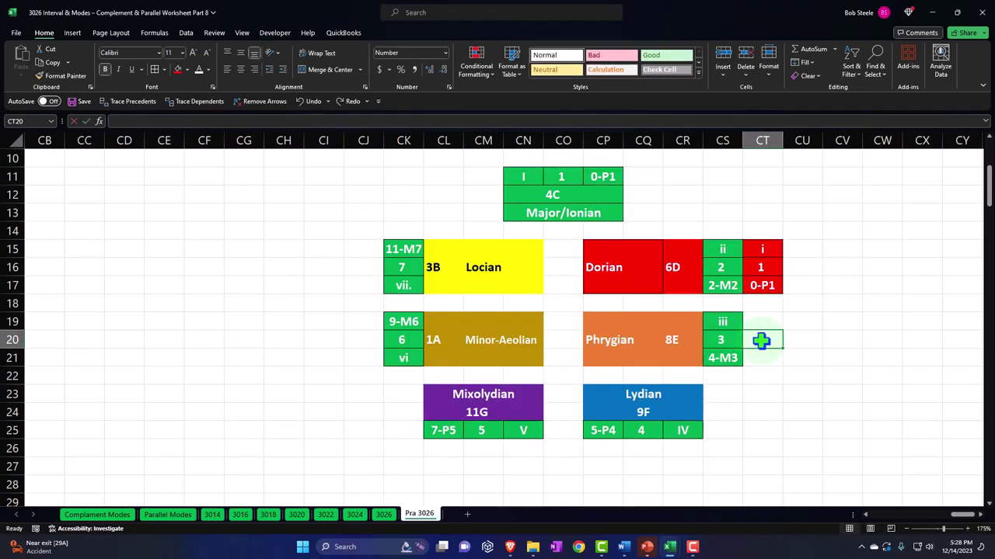
{"action": "type", "text": "2"}
{"action": "key", "text": "Return"}
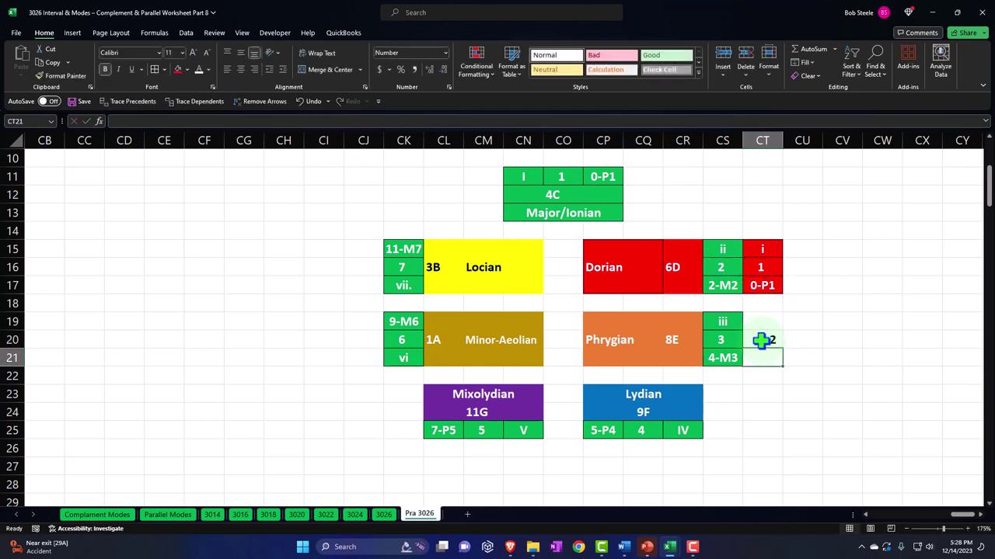
{"action": "left_click", "coordinate": [728, 317]}
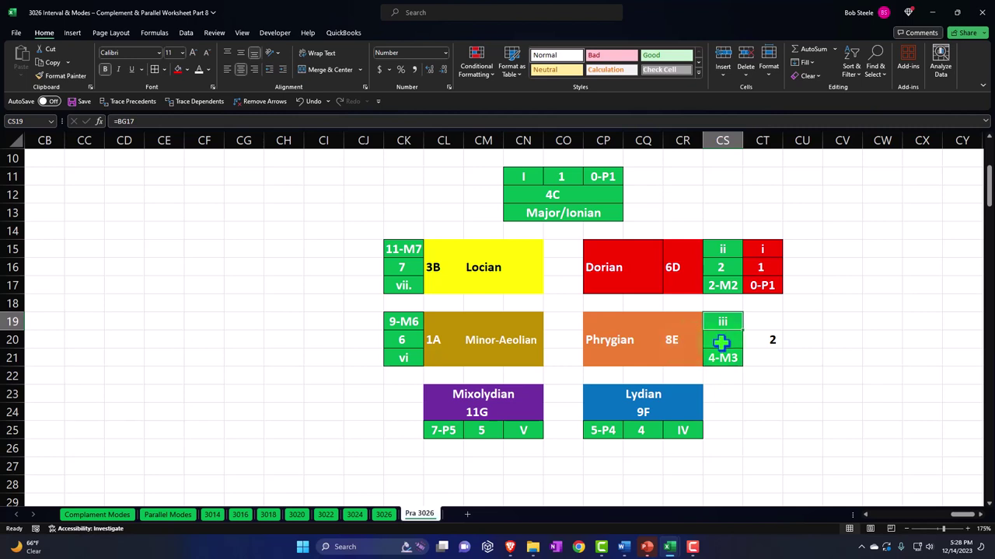
Link CT19 to the Dorian ii cell CS15 and start a formula in CT21
{"action": "left_click", "coordinate": [761, 321]}
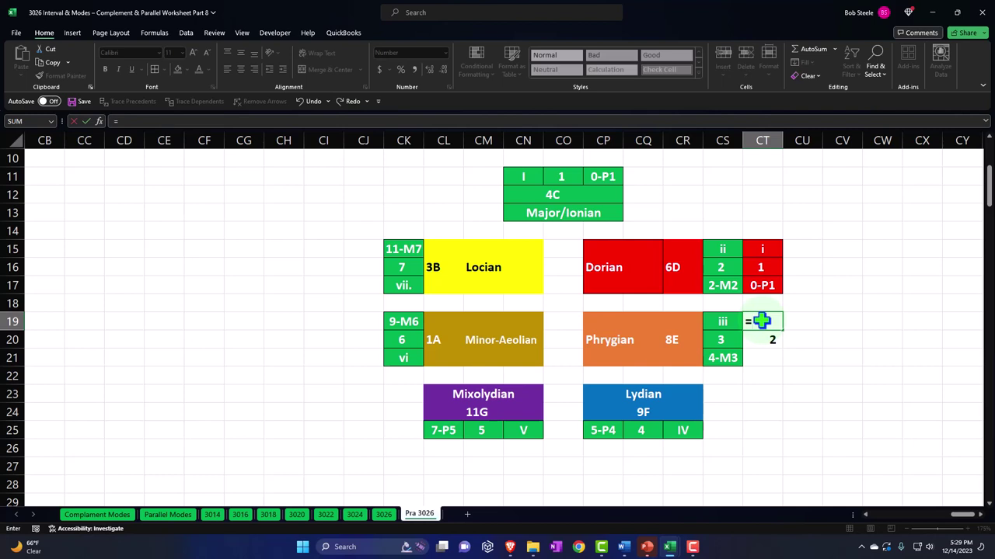
{"action": "key", "text": "Up"}
{"action": "key", "text": "Up"}
{"action": "key", "text": "Up"}
{"action": "key", "text": "Up"}
{"action": "key", "text": "Left"}
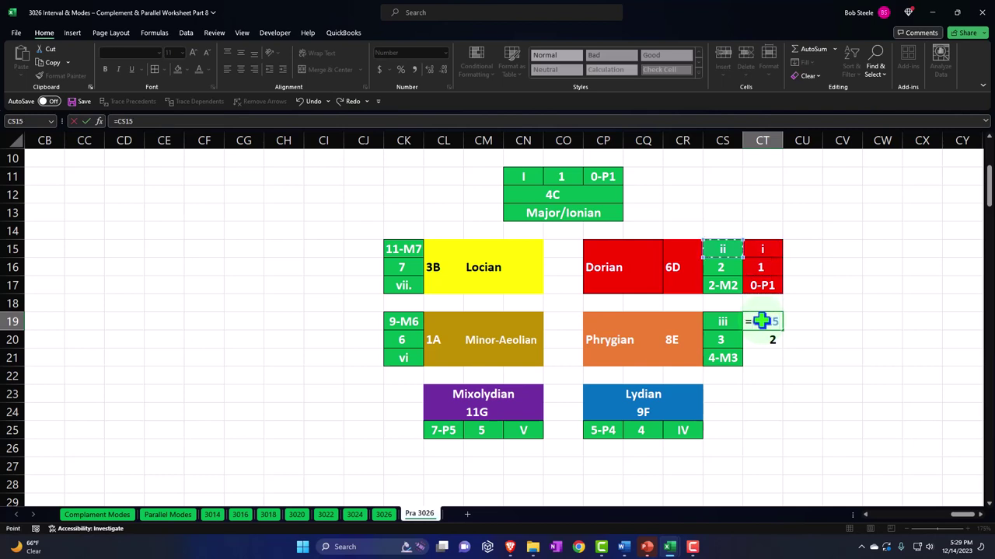
{"action": "key", "text": "Return"}
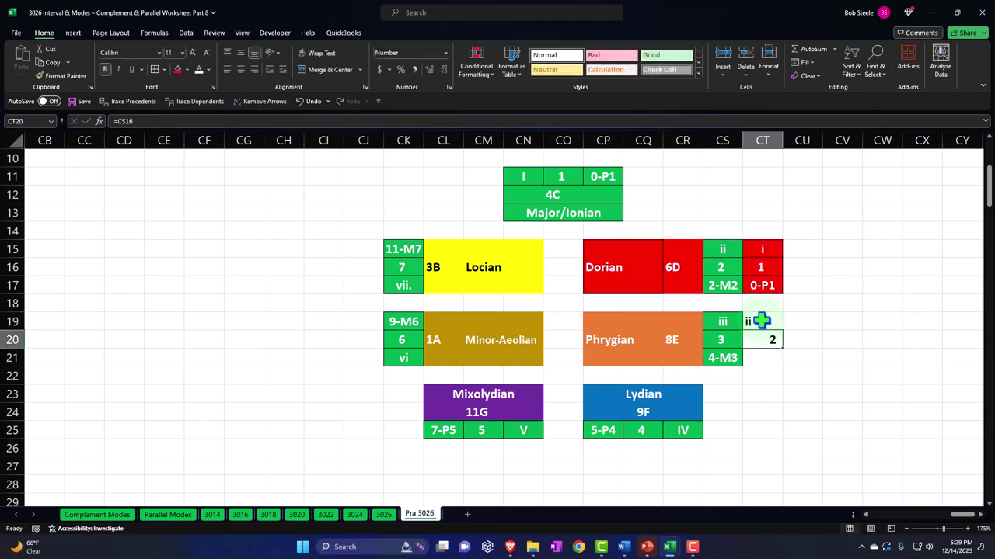
{"action": "key", "text": "Return"}
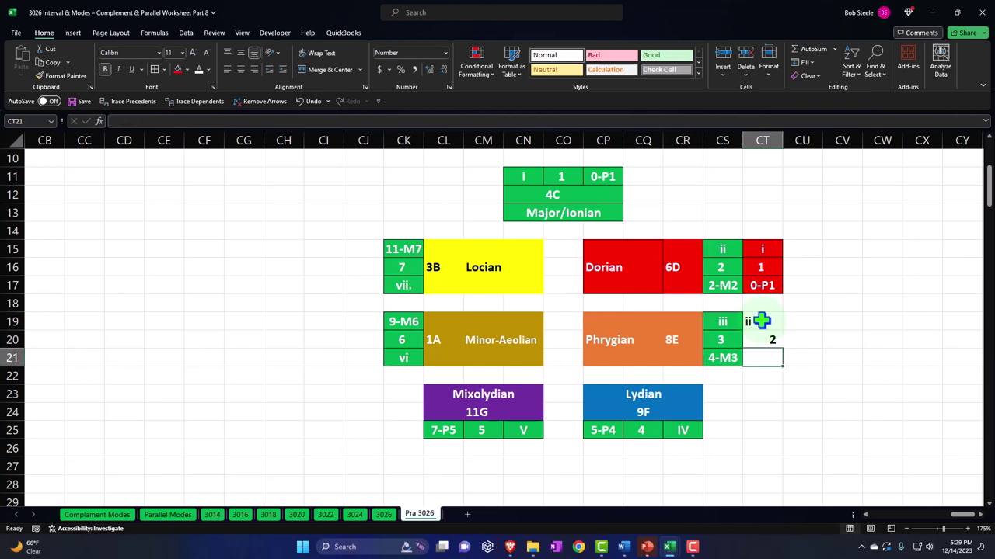
{"action": "type", "text": "="}
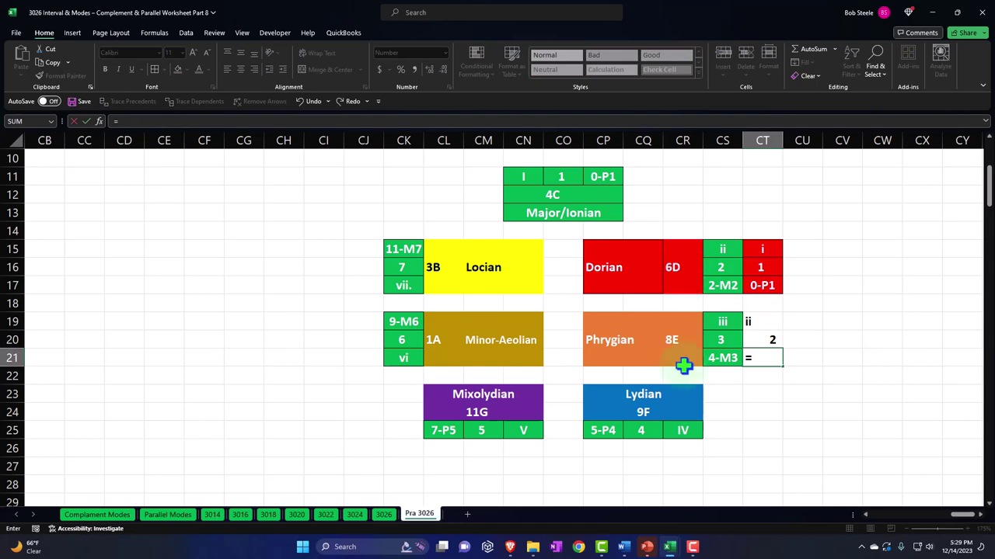
Point CT21's formula at the 2-M2 cell BF37 in the circle diagram
{"action": "key", "text": "Left"}
{"action": "key", "text": "Left"}
{"action": "key", "text": "Left"}
{"action": "key", "text": "Left"}
{"action": "key", "text": "Left"}
{"action": "key", "text": "Left"}
{"action": "key", "text": "Left"}
{"action": "key", "text": "Left"}
{"action": "key", "text": "Left"}
{"action": "key", "text": "Left"}
{"action": "key", "text": "Left"}
{"action": "key", "text": "Left"}
{"action": "key", "text": "Left"}
{"action": "key", "text": "Left"}
{"action": "key", "text": "Left"}
{"action": "key", "text": "Left"}
{"action": "key", "text": "Left"}
{"action": "key", "text": "Left"}
{"action": "key", "text": "Left"}
{"action": "key", "text": "Left"}
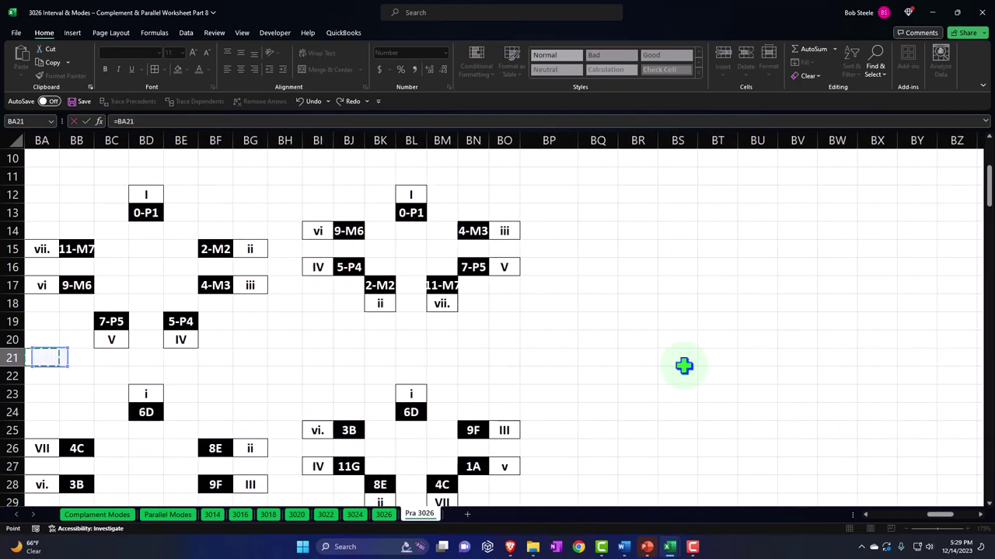
{"action": "key", "text": "Left"}
{"action": "key", "text": "Left"}
{"action": "key", "text": "Left"}
{"action": "key", "text": "Left"}
{"action": "key", "text": "Left"}
{"action": "key", "text": "Left"}
{"action": "key", "text": "Left"}
{"action": "key", "text": "Left"}
{"action": "key", "text": "Left"}
{"action": "key", "text": "Left"}
{"action": "key", "text": "Left"}
{"action": "key", "text": "Down"}
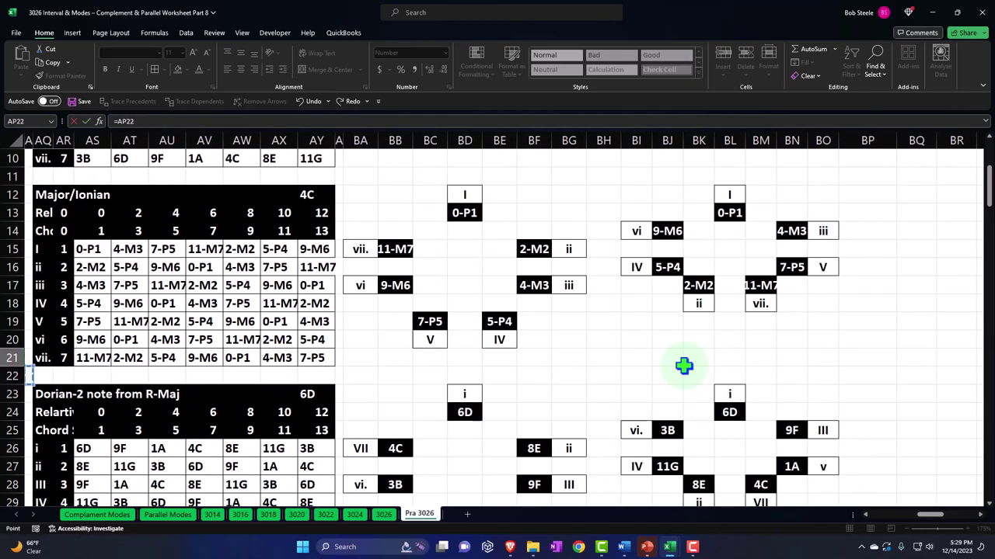
{"action": "key", "text": "Down"}
{"action": "key", "text": "Down"}
{"action": "key", "text": "Down"}
{"action": "key", "text": "Down"}
{"action": "key", "text": "Down"}
{"action": "key", "text": "Down"}
{"action": "key", "text": "Down"}
{"action": "key", "text": "Down"}
{"action": "key", "text": "Down"}
{"action": "key", "text": "Down"}
{"action": "key", "text": "Down"}
{"action": "key", "text": "Down"}
{"action": "key", "text": "Right"}
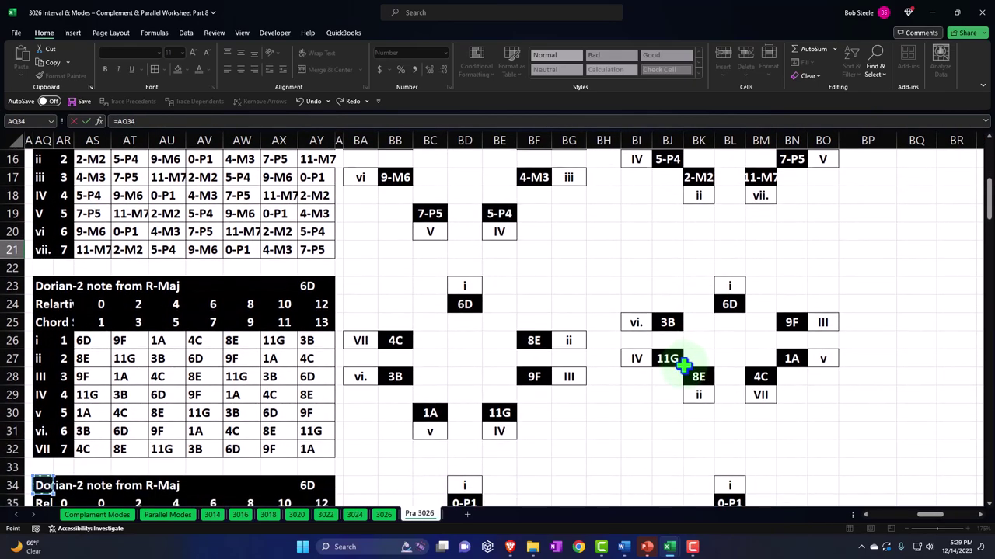
{"action": "key", "text": "Down"}
{"action": "key", "text": "Down"}
{"action": "key", "text": "Down"}
{"action": "key", "text": "Down"}
{"action": "key", "text": "Down"}
{"action": "key", "text": "Down"}
{"action": "key", "text": "Down"}
{"action": "key", "text": "Down"}
{"action": "key", "text": "Down"}
{"action": "key", "text": "Down"}
{"action": "key", "text": "Right"}
{"action": "key", "text": "Right"}
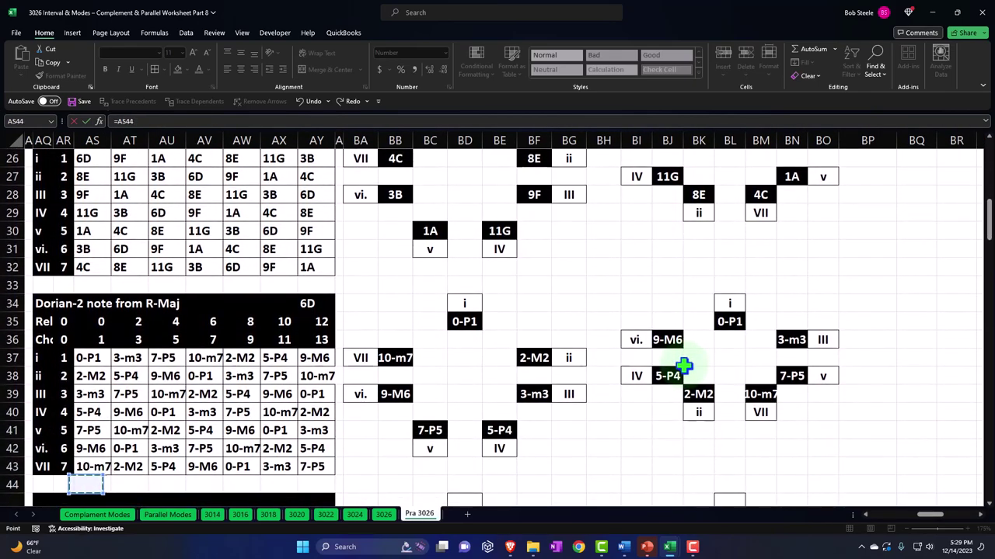
{"action": "key", "text": "Right"}
{"action": "key", "text": "Right"}
{"action": "key", "text": "Right"}
{"action": "key", "text": "Right"}
{"action": "key", "text": "Right"}
{"action": "key", "text": "Right"}
{"action": "key", "text": "Right"}
{"action": "key", "text": "Right"}
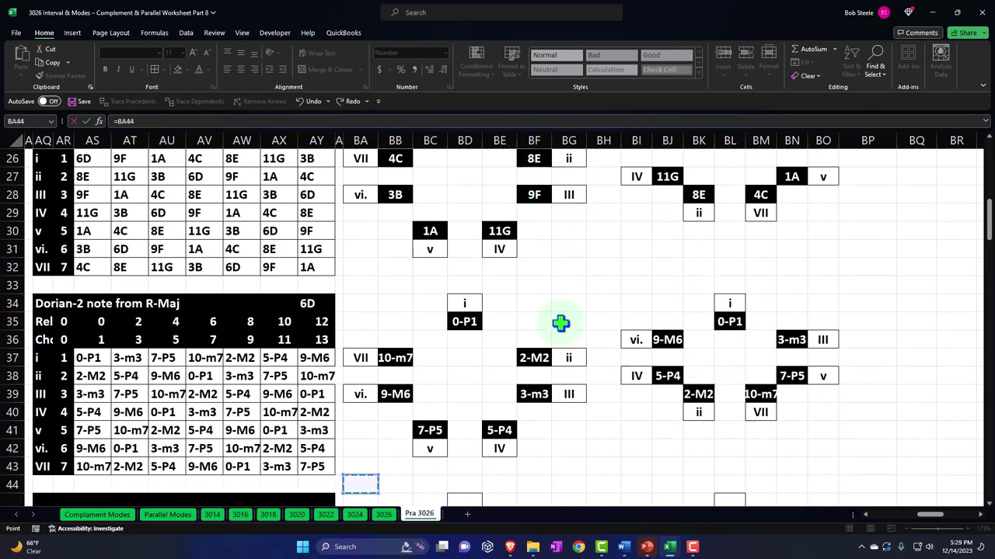
{"action": "scroll", "coordinate": [537, 360], "scroll_direction": "up", "scroll_amount": 1}
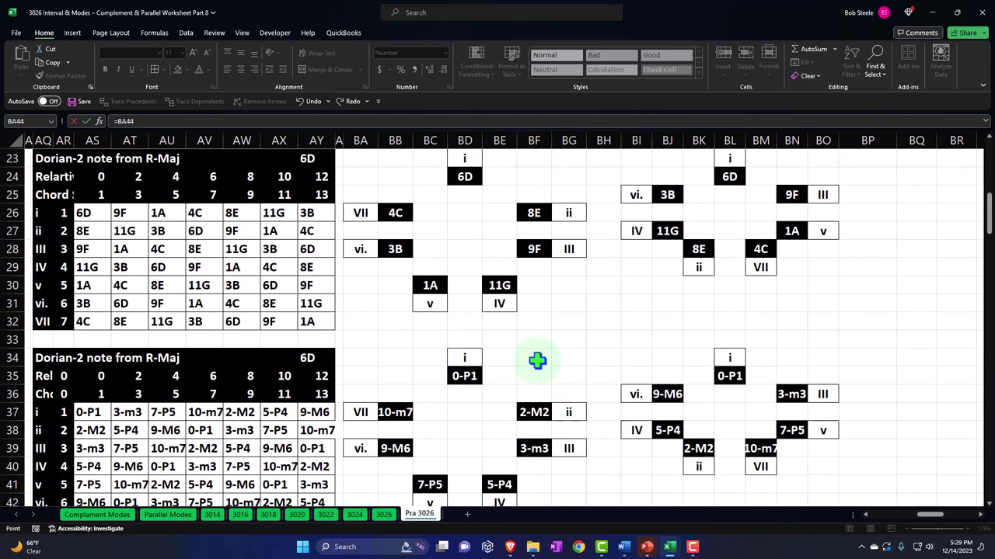
{"action": "left_click", "coordinate": [538, 414]}
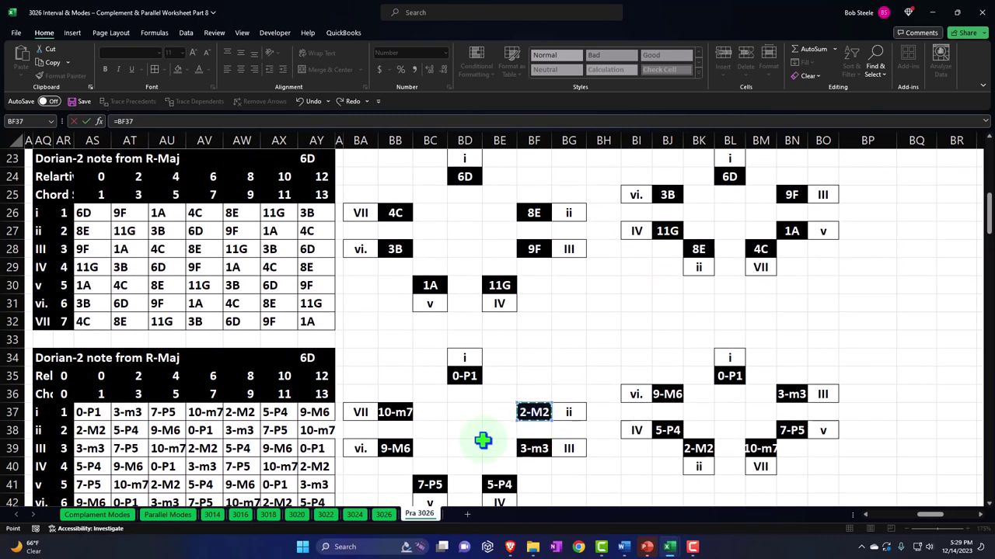
{"action": "key", "text": "Return"}
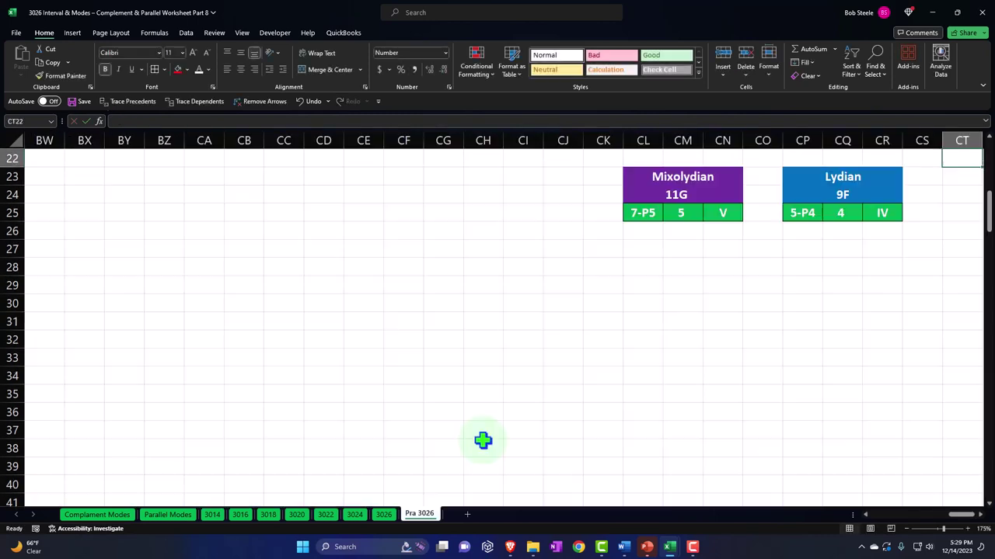
Format CT19:CT21 with a red fill and white, centred text
{"action": "key", "text": "Up"}
{"action": "key", "text": "Up"}
{"action": "key", "text": "Up"}
{"action": "key", "text": "Up"}
{"action": "key", "text": "Up"}
{"action": "key", "text": "Up"}
{"action": "key", "text": "Up"}
{"action": "key", "text": "Up"}
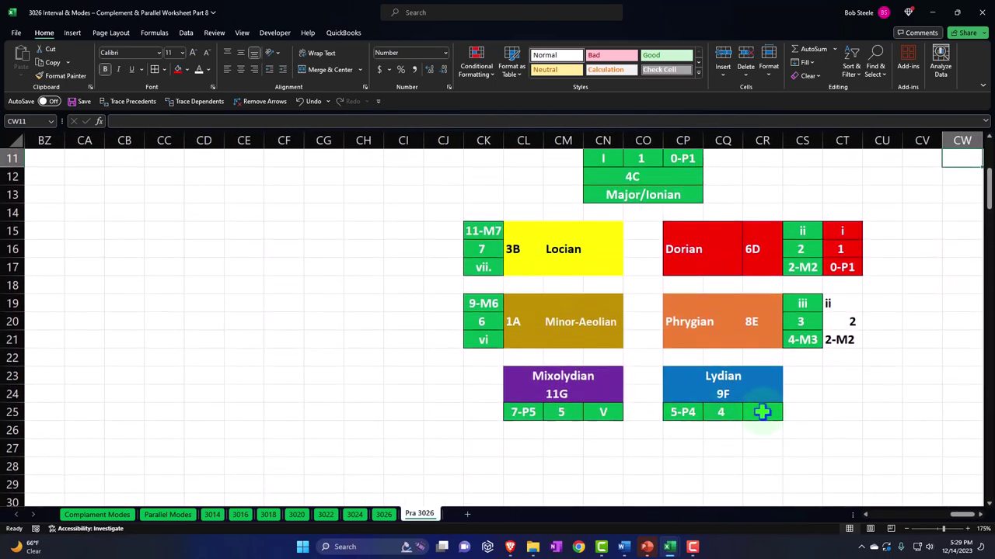
{"action": "left_click_drag", "start_coordinate": [838, 304], "coordinate": [839, 340]}
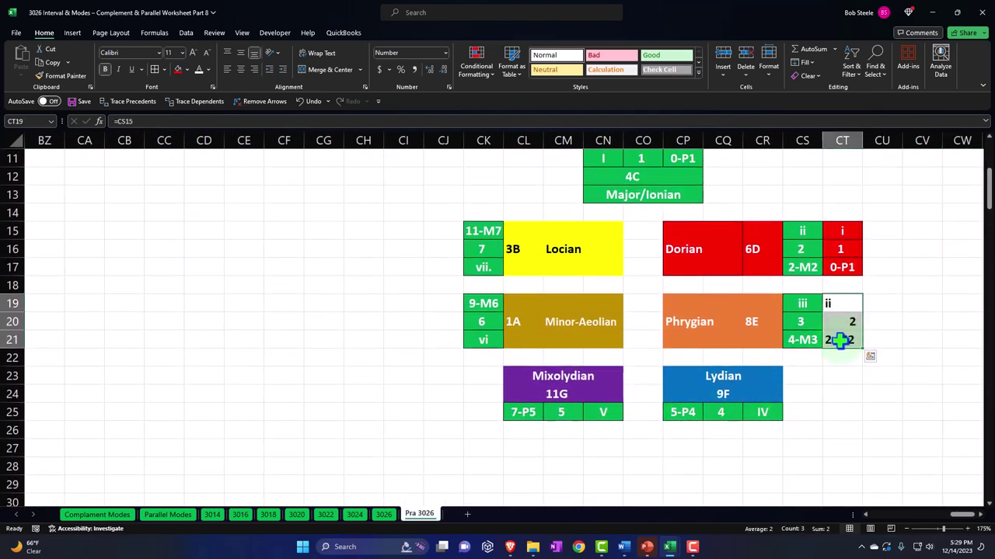
{"action": "left_click", "coordinate": [180, 70]}
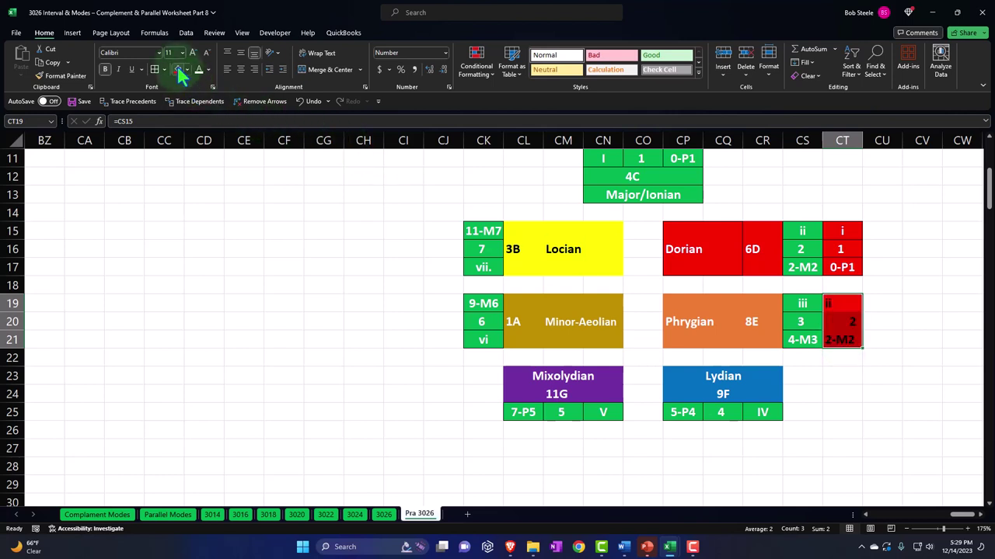
{"action": "left_click", "coordinate": [199, 70]}
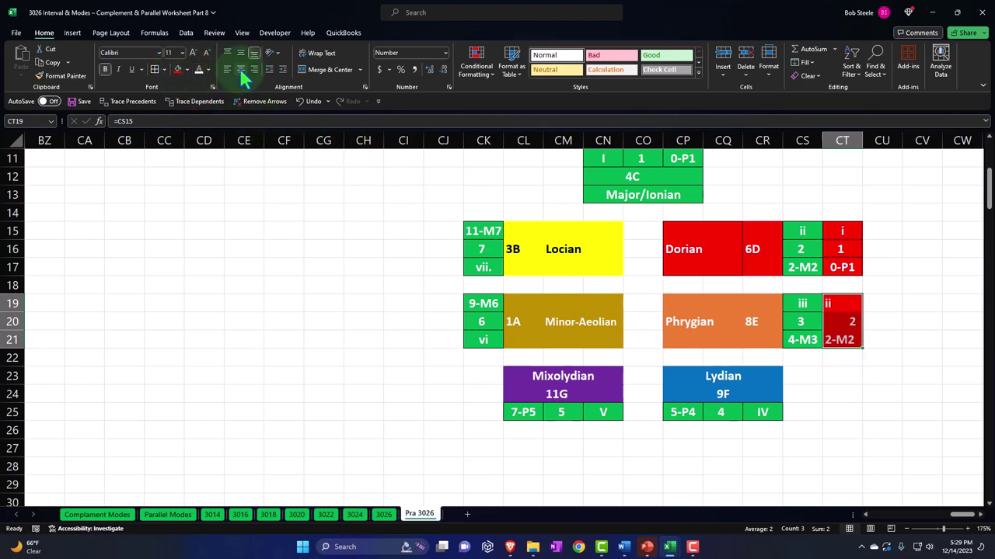
{"action": "left_click", "coordinate": [239, 68]}
{"action": "scroll", "coordinate": [240, 68], "scroll_direction": "right", "scroll_amount": 1}
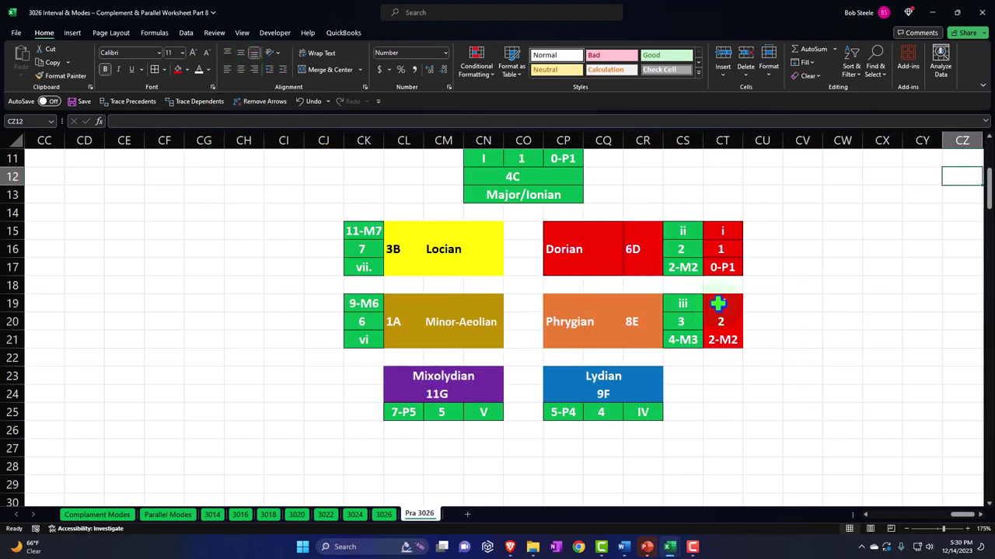
{"action": "left_click_drag", "start_coordinate": [718, 303], "coordinate": [727, 337]}
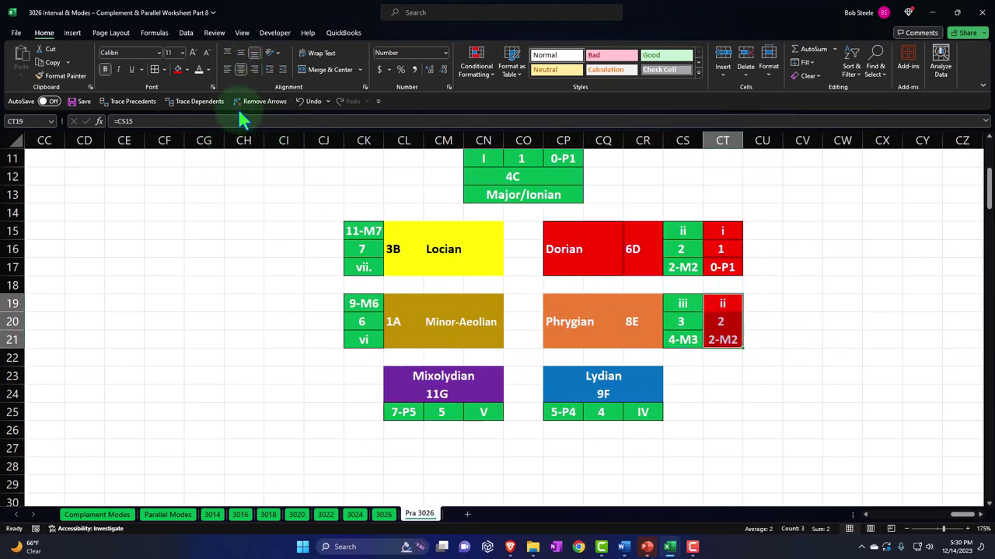
Border CT19:CT21 and fill CP26:CR26 beneath the Lydian group red
{"action": "left_click", "coordinate": [158, 68]}
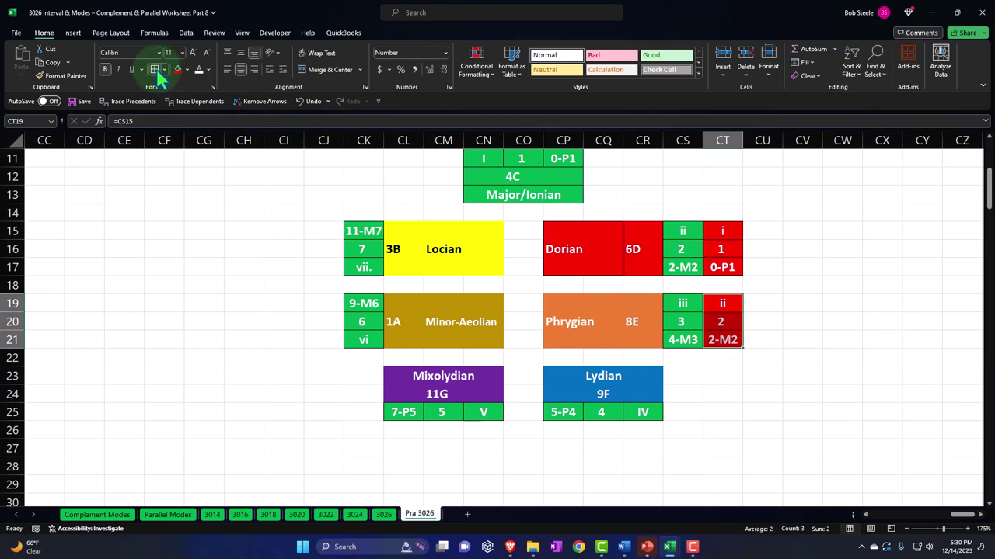
{"action": "left_click", "coordinate": [579, 432]}
{"action": "left_click_drag", "start_coordinate": [577, 431], "coordinate": [637, 430]}
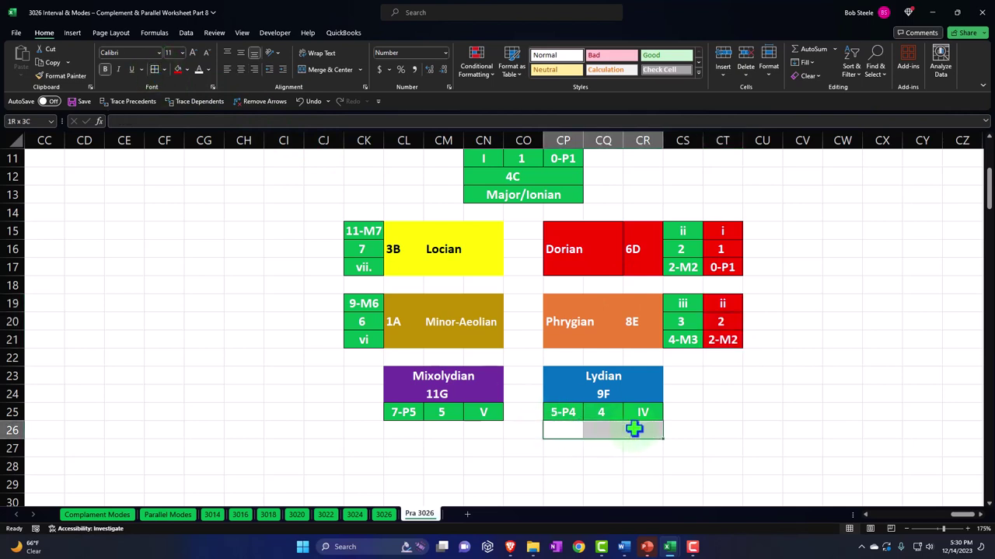
{"action": "left_click", "coordinate": [179, 70]}
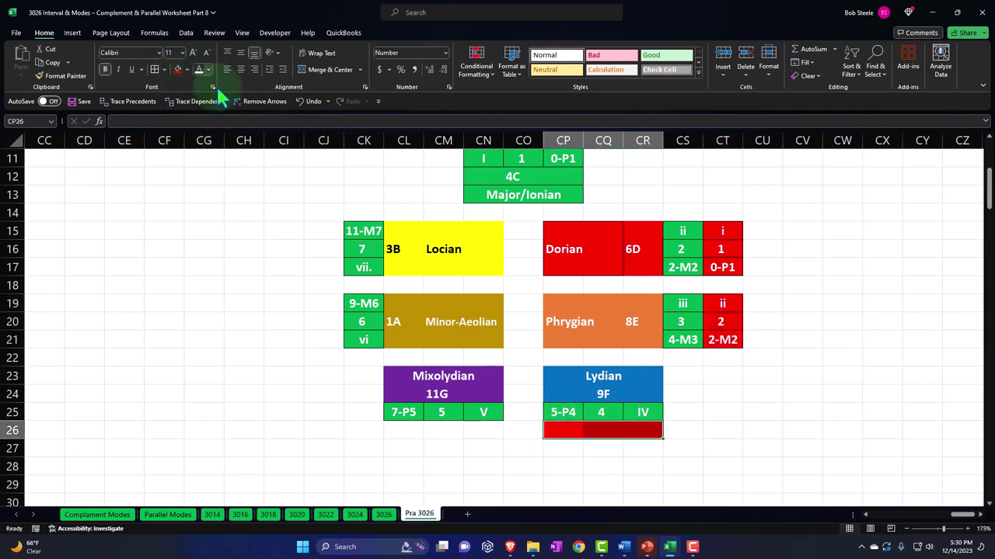
{"action": "left_click", "coordinate": [567, 484]}
Enter =CS20 in CQ26 so the strip's middle cell shows 3
{"action": "left_click", "coordinate": [598, 431]}
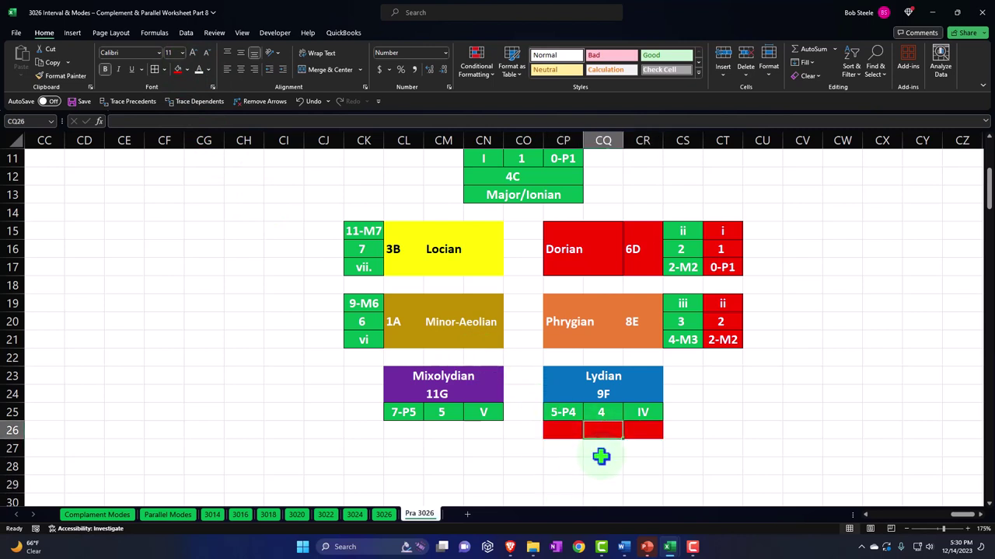
{"action": "type", "text": "="}
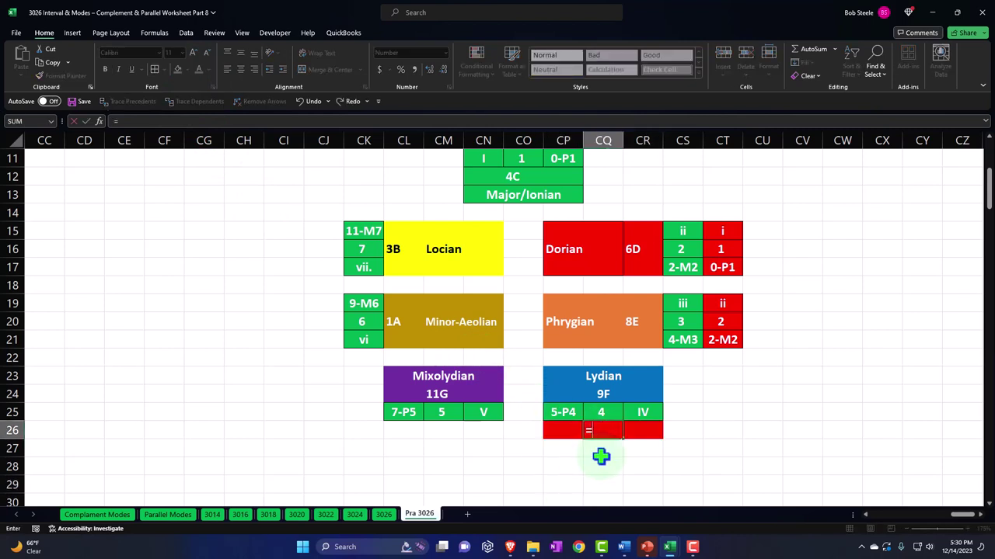
{"action": "key", "text": "Right"}
{"action": "key", "text": "Right"}
{"action": "key", "text": "Up"}
{"action": "key", "text": "Up"}
{"action": "key", "text": "Up"}
{"action": "key", "text": "Up"}
{"action": "key", "text": "Up"}
{"action": "key", "text": "Up"}
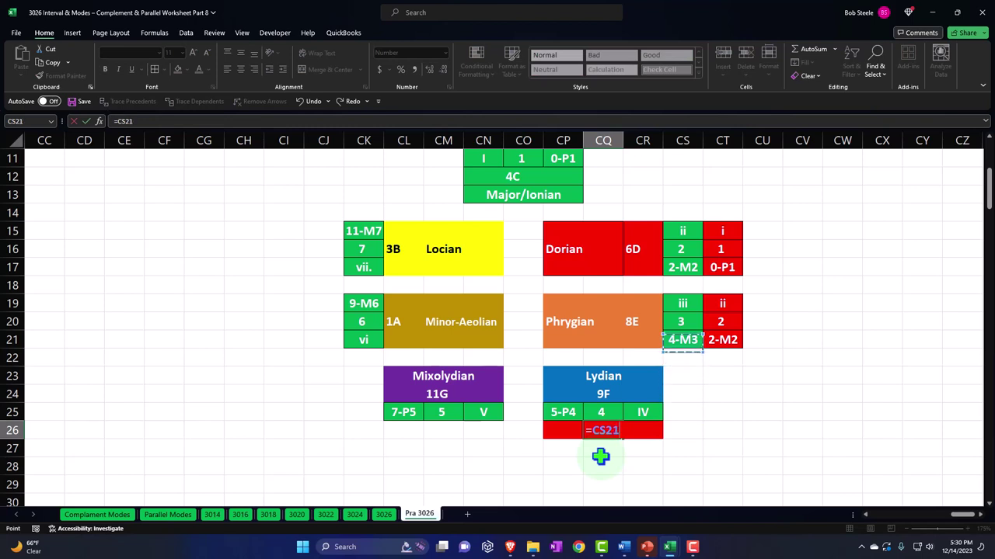
{"action": "key", "text": "Return"}
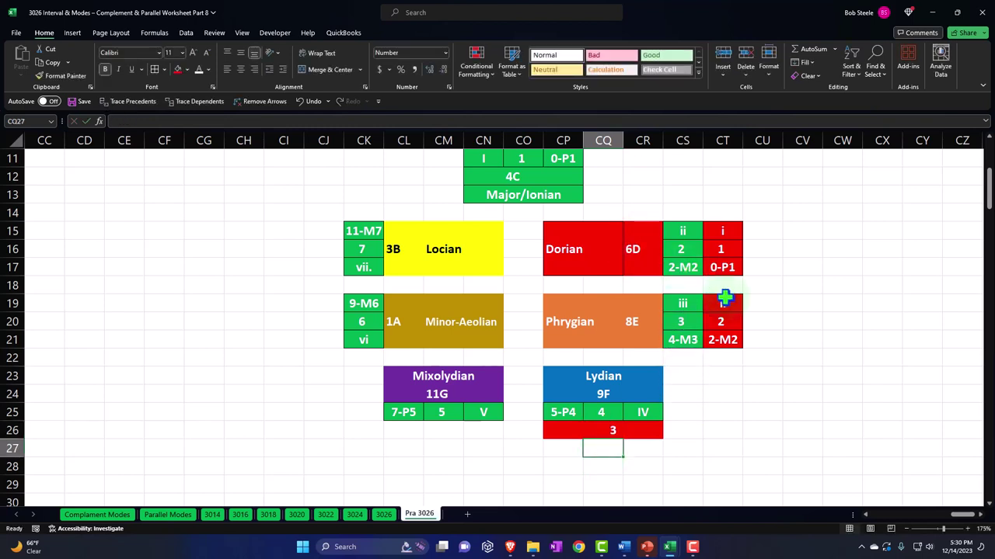
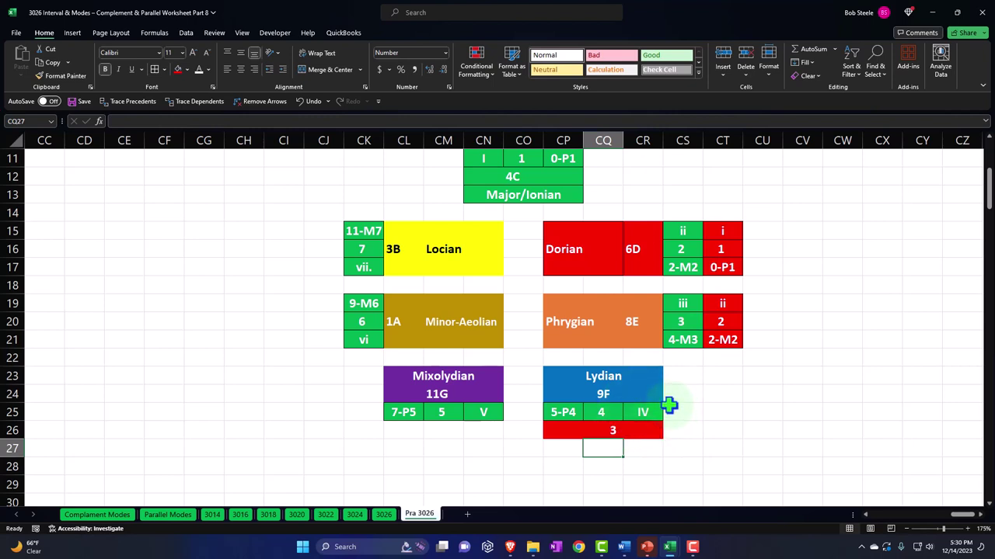
Enter an UPPER formula in CR26 so it shows III
{"action": "left_click", "coordinate": [643, 434]}
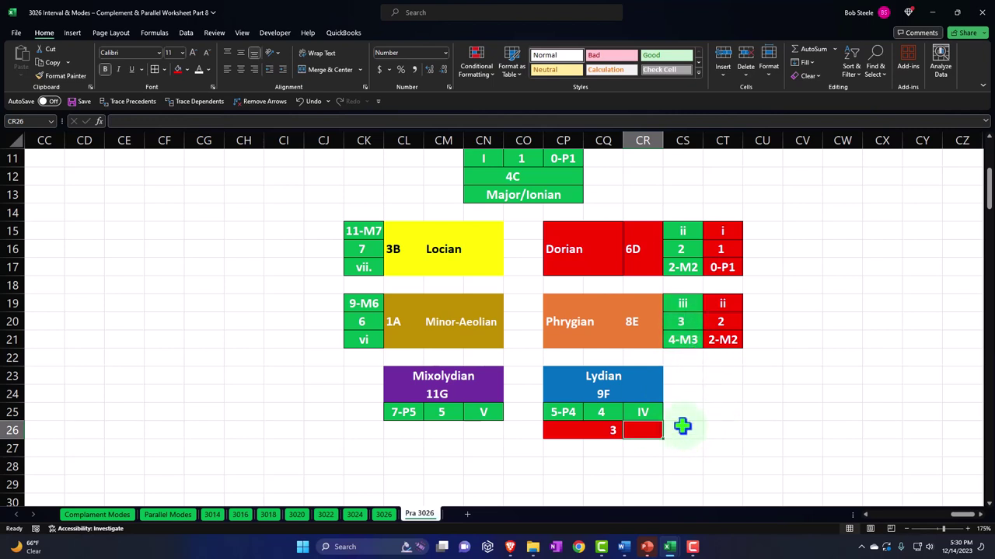
{"action": "type", "text": "=upp"}
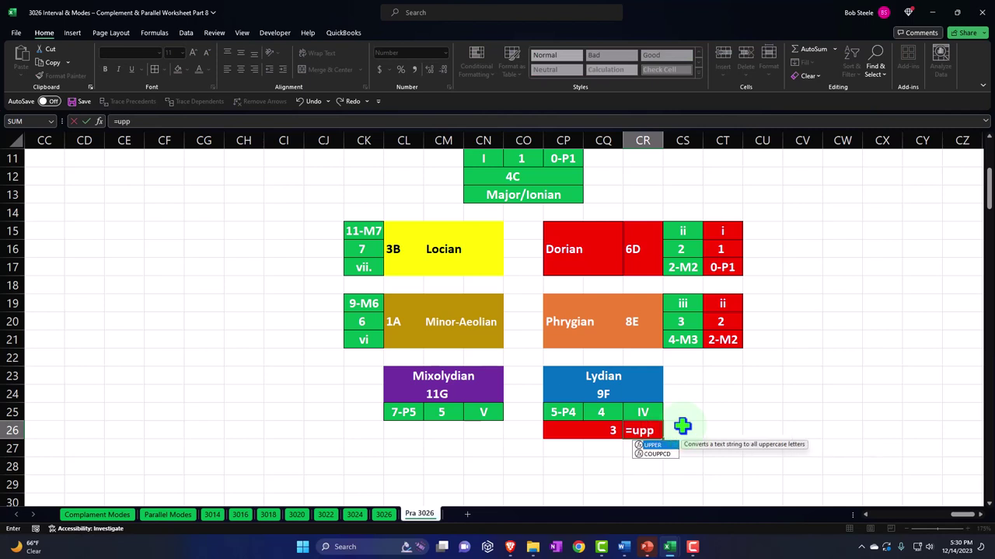
{"action": "key", "text": "Tab"}
{"action": "key", "text": "Up"}
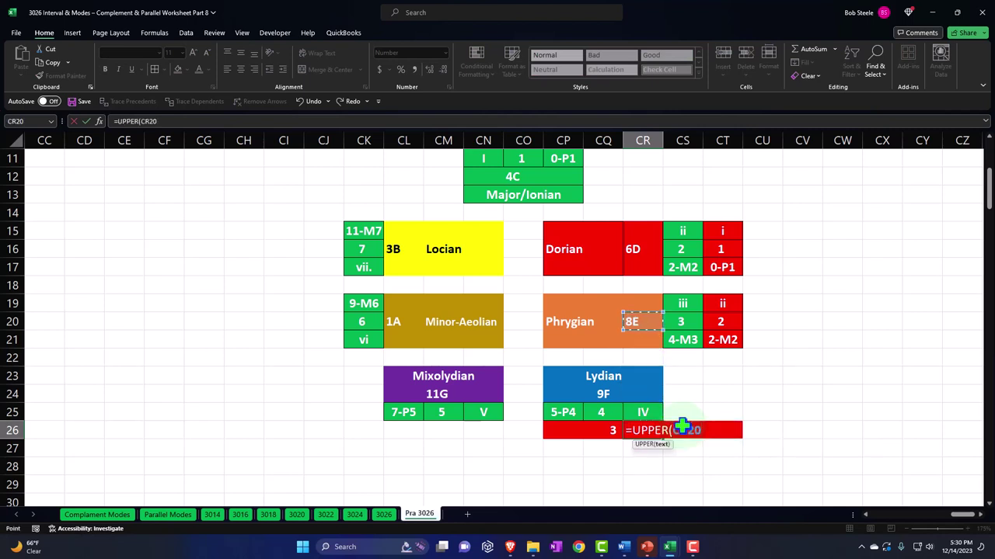
{"action": "key", "text": "Return"}
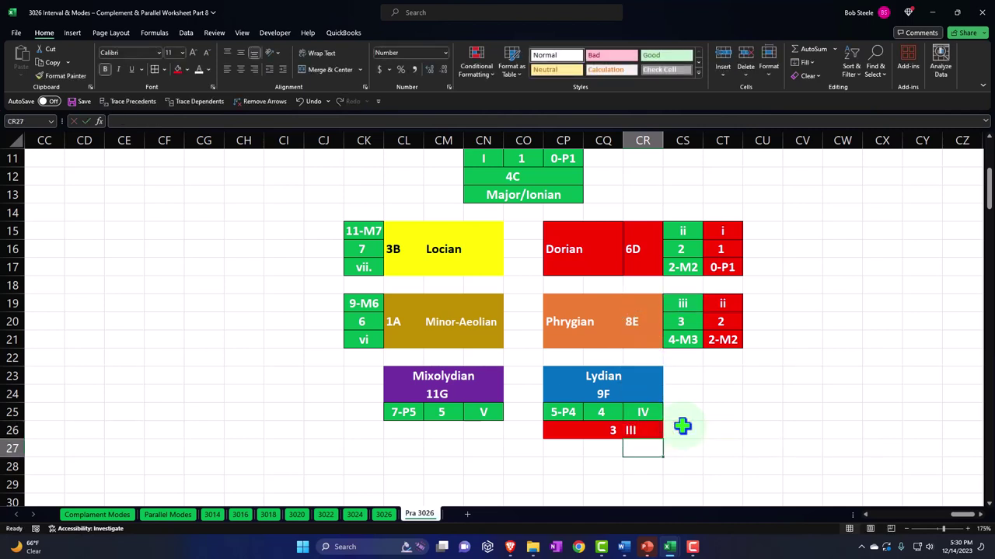
Link CP26 to the 3-m3 cell BF39 in the Dorian table, then select row CP26:CR26
{"action": "key", "text": "Up"}
{"action": "key", "text": "Left"}
{"action": "key", "text": "Left"}
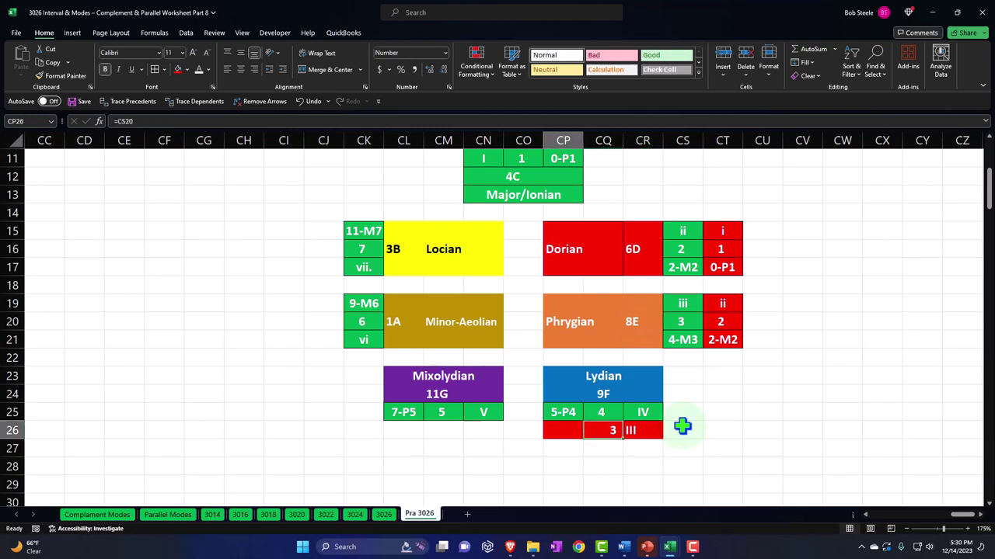
{"action": "type", "text": "="}
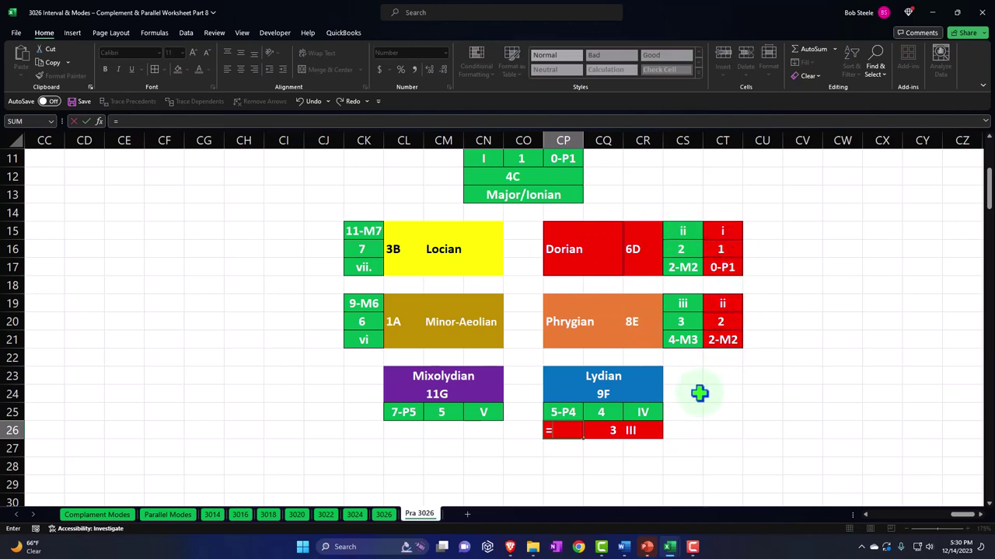
{"action": "key", "text": "Left"}
{"action": "key", "text": "Left"}
{"action": "key", "text": "Left"}
{"action": "key", "text": "Left"}
{"action": "key", "text": "Left"}
{"action": "key", "text": "Left"}
{"action": "key", "text": "Left"}
{"action": "key", "text": "Left"}
{"action": "key", "text": "Left"}
{"action": "key", "text": "Left"}
{"action": "key", "text": "Left"}
{"action": "key", "text": "Left"}
{"action": "key", "text": "Left"}
{"action": "key", "text": "Left"}
{"action": "key", "text": "Left"}
{"action": "key", "text": "Left"}
{"action": "key", "text": "Left"}
{"action": "key", "text": "Left"}
{"action": "key", "text": "Left"}
{"action": "key", "text": "Left"}
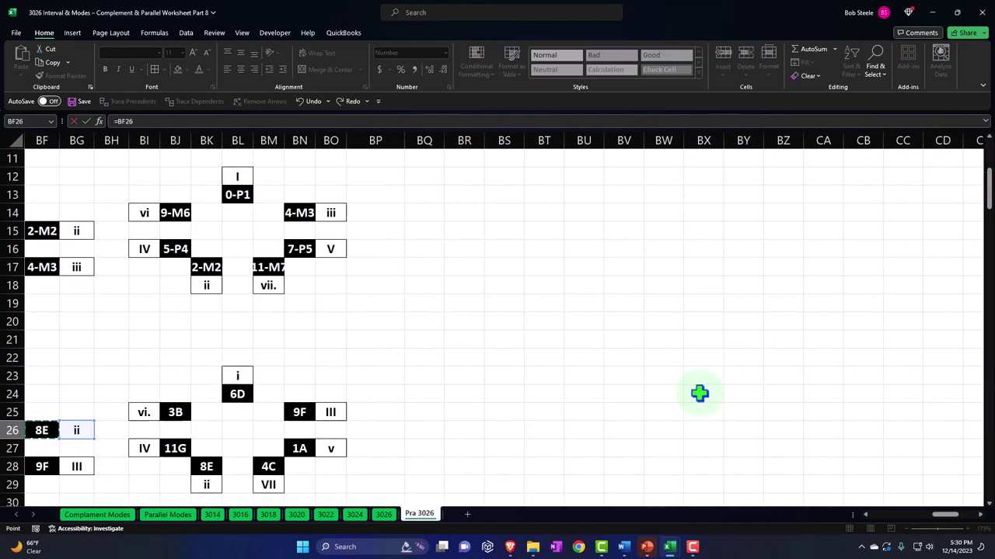
{"action": "key", "text": "Left"}
{"action": "key", "text": "Left"}
{"action": "key", "text": "Left"}
{"action": "key", "text": "Left"}
{"action": "key", "text": "Left"}
{"action": "key", "text": "Left"}
{"action": "key", "text": "Left"}
{"action": "key", "text": "Left"}
{"action": "key", "text": "Left"}
{"action": "key", "text": "Left"}
{"action": "key", "text": "Left"}
{"action": "key", "text": "Left"}
{"action": "key", "text": "Left"}
{"action": "key", "text": "Left"}
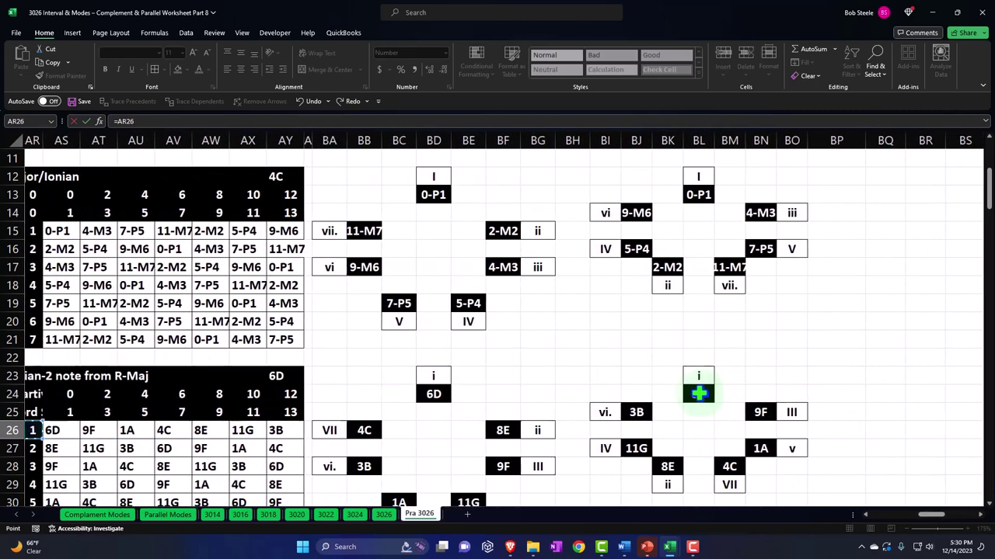
{"action": "key", "text": "Left"}
{"action": "key", "text": "Left"}
{"action": "key", "text": "Left"}
{"action": "scroll", "coordinate": [575, 370], "scroll_direction": "down", "scroll_amount": 3}
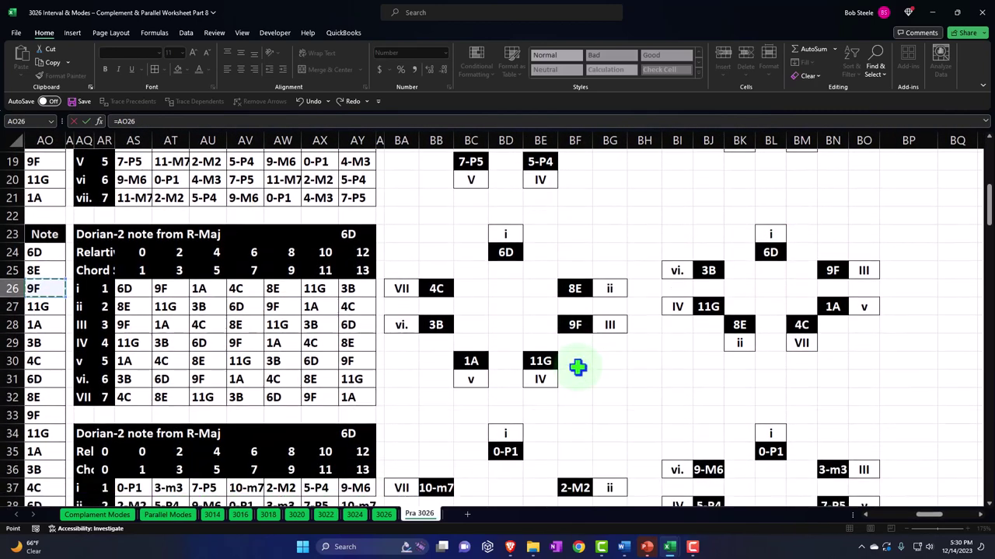
{"action": "scroll", "coordinate": [577, 367], "scroll_direction": "down", "scroll_amount": 2}
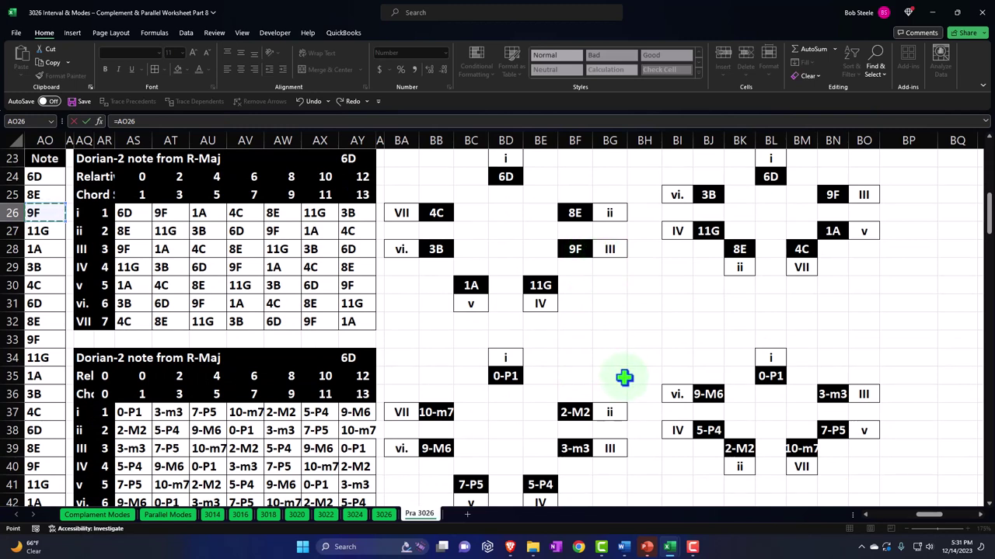
{"action": "left_click", "coordinate": [573, 449]}
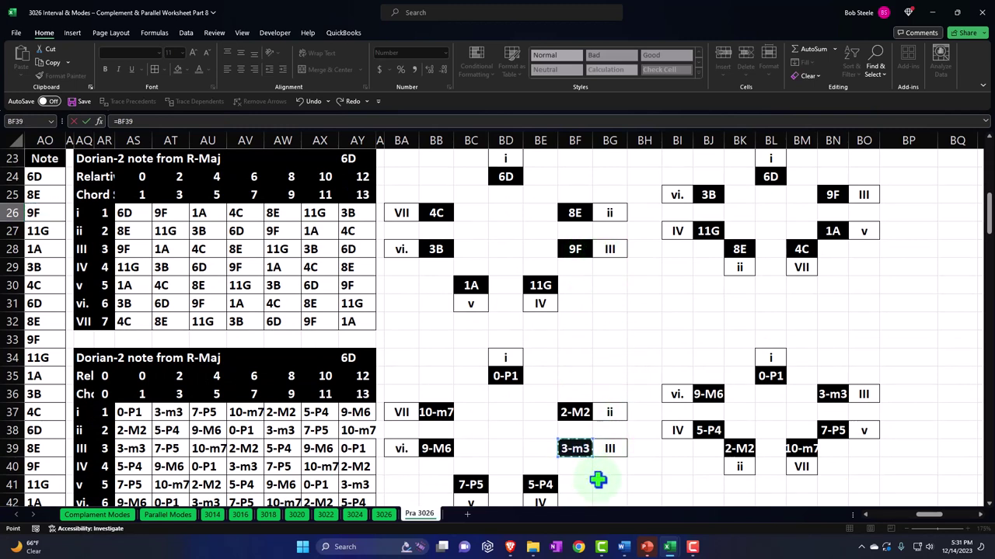
{"action": "key", "text": "Return"}
{"action": "key", "text": "Right"}
{"action": "key", "text": "Right"}
{"action": "key", "text": "Right"}
{"action": "key", "text": "Right"}
{"action": "key", "text": "Right"}
{"action": "key", "text": "Right"}
{"action": "key", "text": "Right"}
{"action": "key", "text": "Right"}
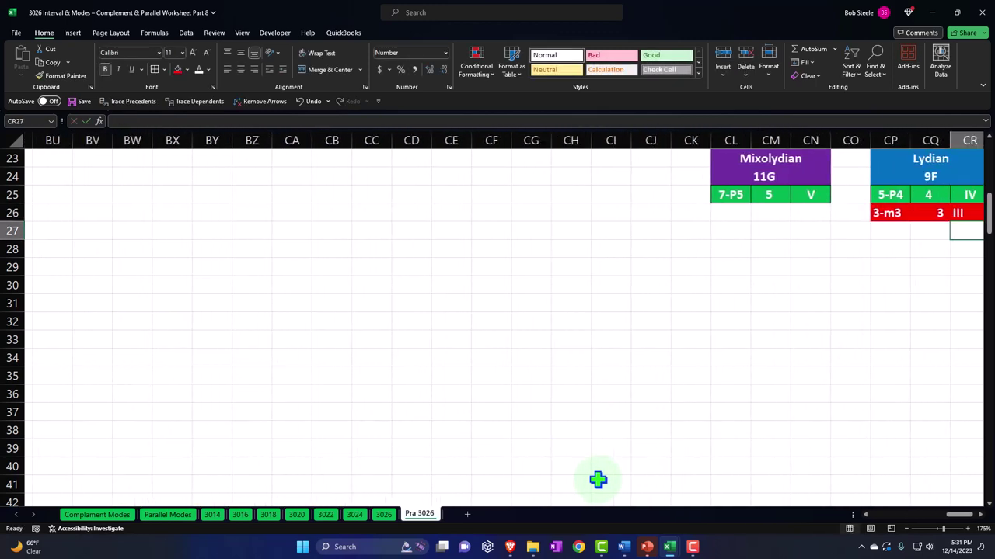
{"action": "scroll", "coordinate": [606, 458], "scroll_direction": "up", "scroll_amount": 4}
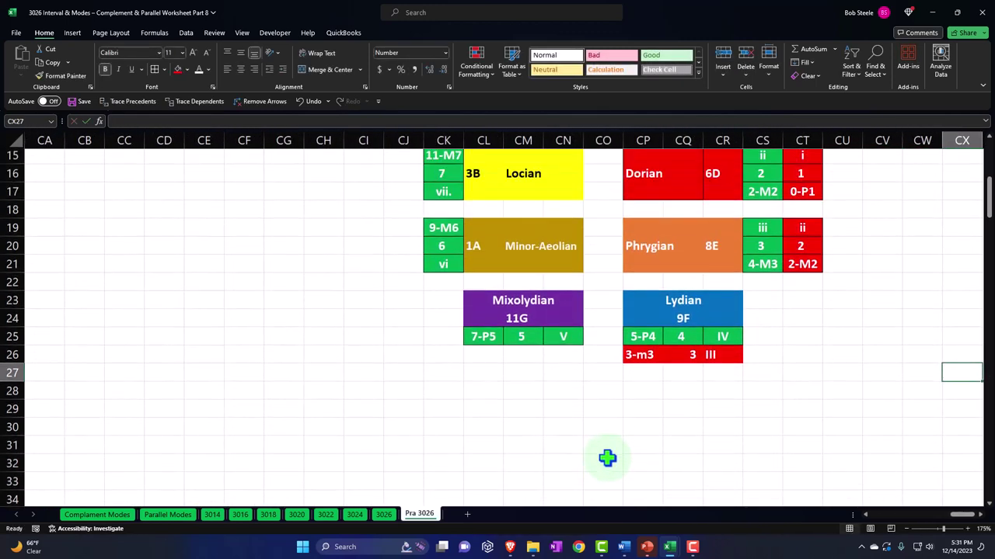
{"action": "left_click_drag", "start_coordinate": [692, 437], "coordinate": [706, 435]}
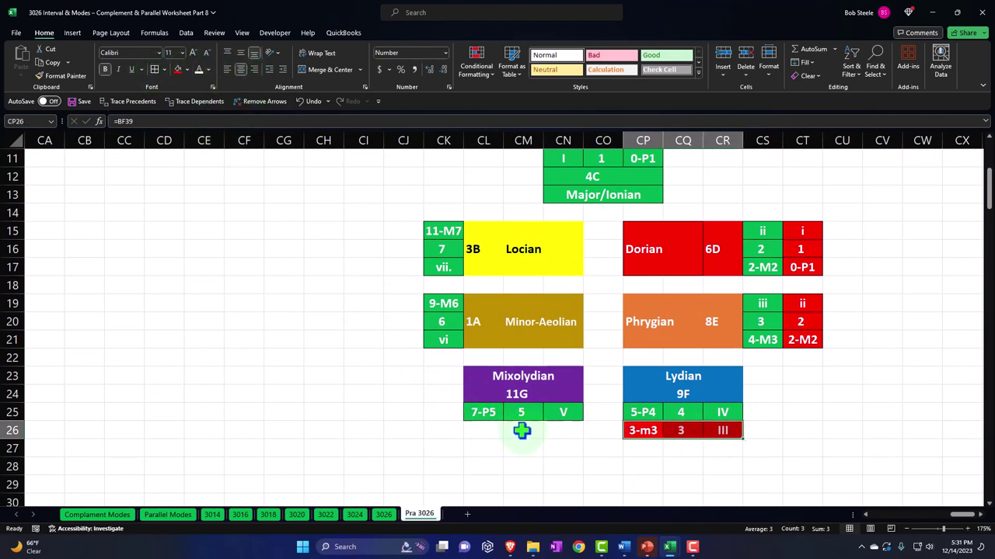
Fill the row under Mixolydian red and link CM26 to CQ25 so it shows 4
{"action": "left_click_drag", "start_coordinate": [483, 431], "coordinate": [553, 426]}
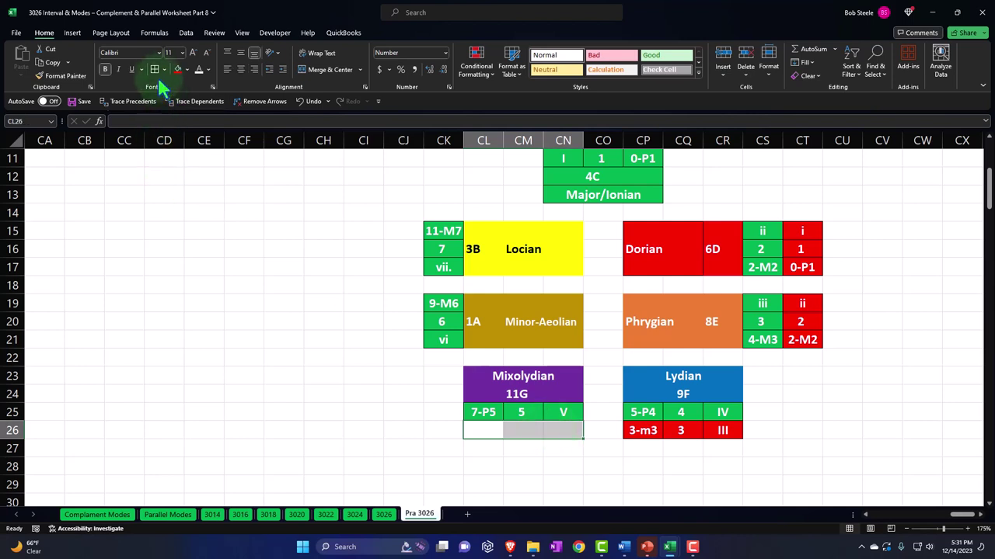
{"action": "left_click", "coordinate": [177, 68]}
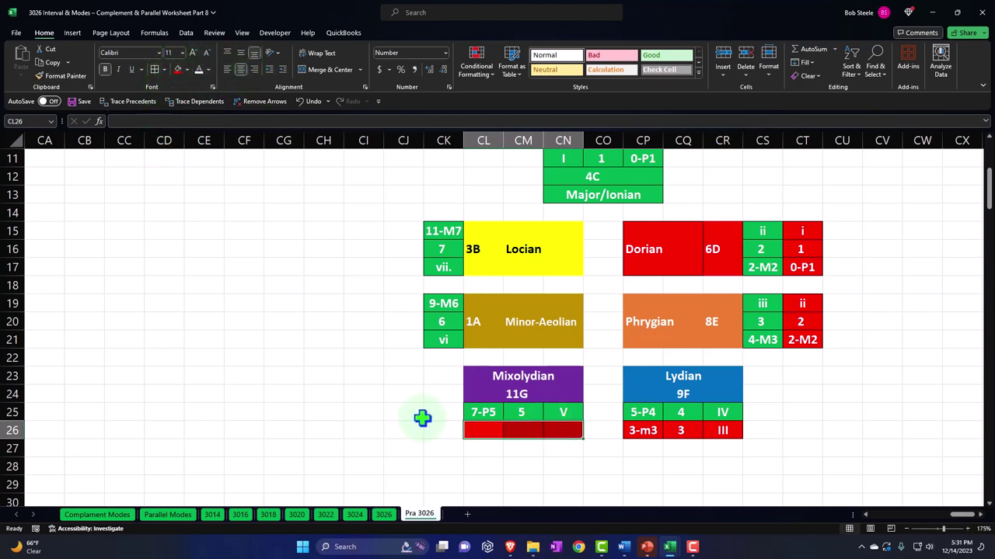
{"action": "left_click", "coordinate": [530, 431]}
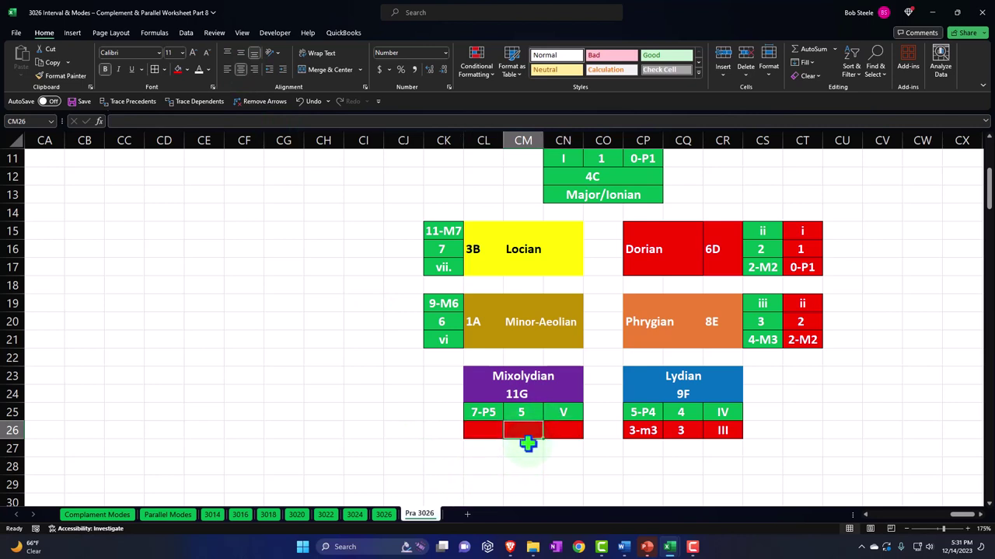
{"action": "type", "text": "="}
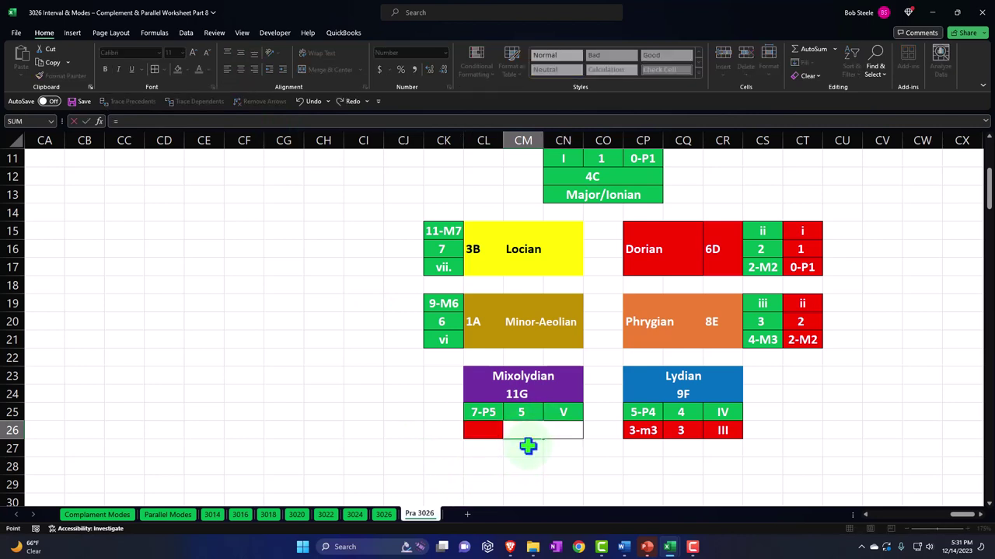
{"action": "key", "text": "Right"}
{"action": "key", "text": "Right"}
{"action": "key", "text": "Right"}
{"action": "key", "text": "Right"}
{"action": "key", "text": "Return"}
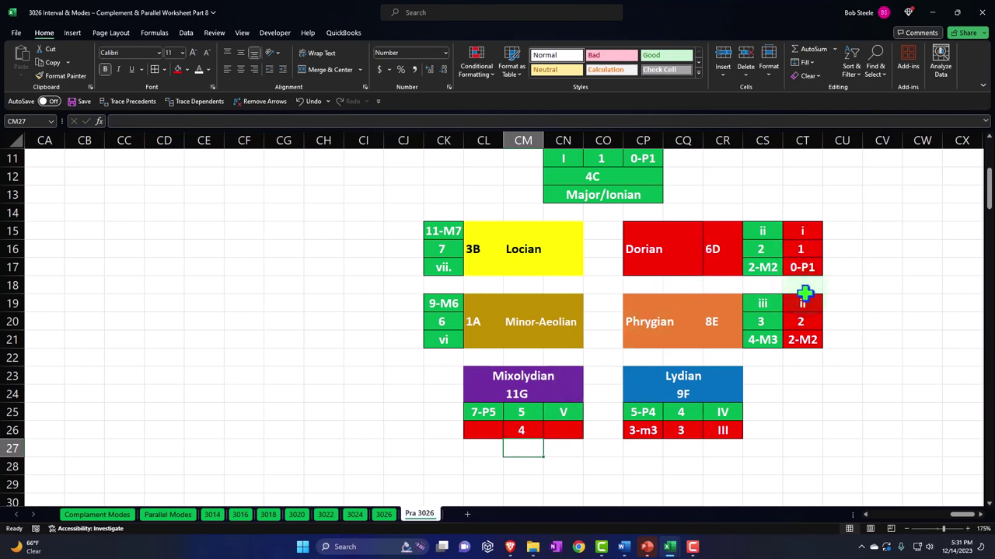
Link CN26 to the IV numeral in CR25
{"action": "left_click", "coordinate": [566, 432]}
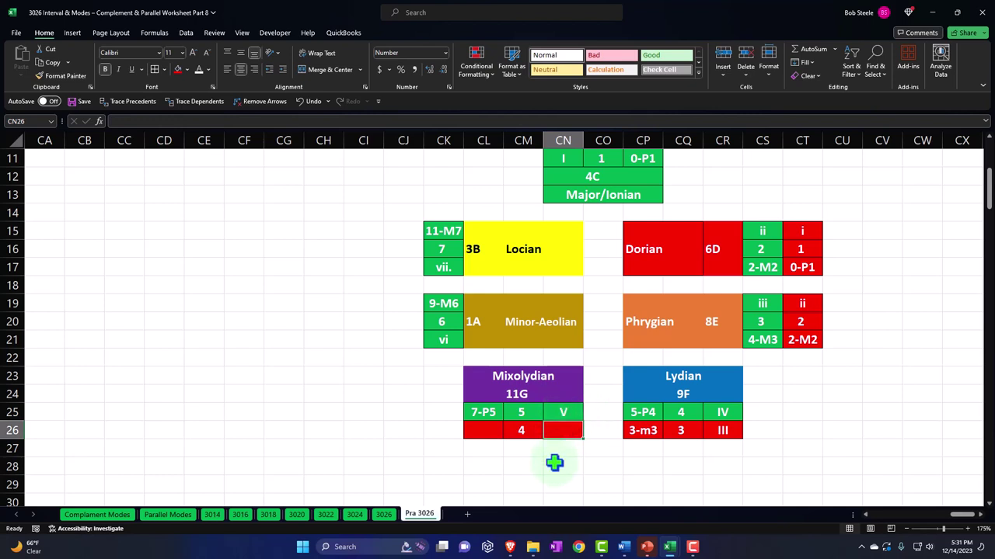
{"action": "type", "text": "="}
{"action": "key", "text": "Right"}
{"action": "key", "text": "Right"}
{"action": "key", "text": "Right"}
{"action": "key", "text": "Right"}
{"action": "key", "text": "Up"}
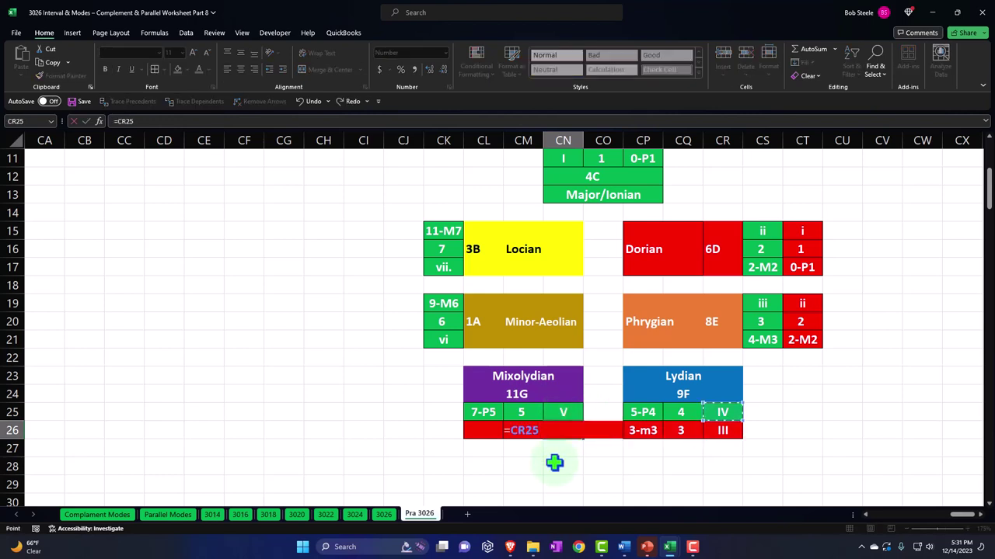
{"action": "key", "text": "Return"}
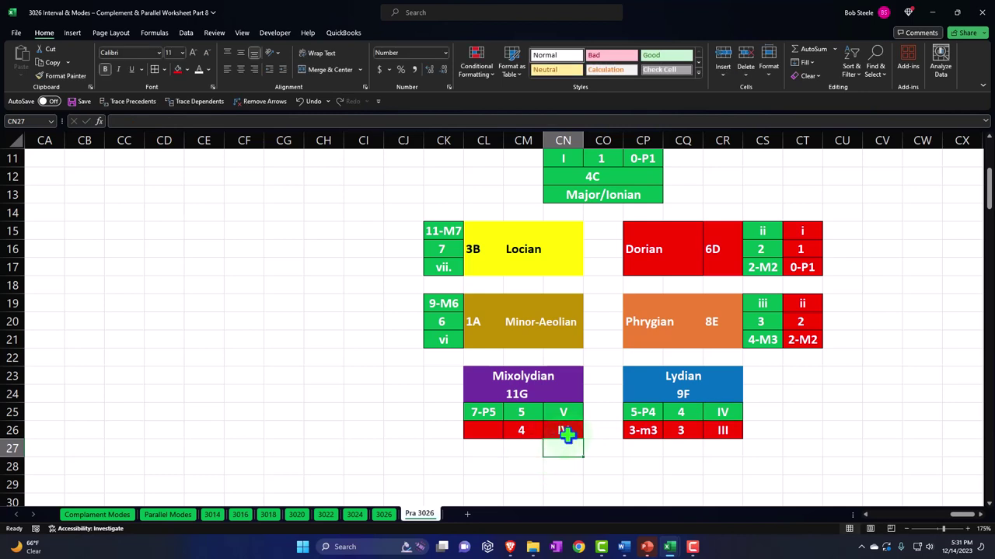
Link CL26 to the 5-P4 cell BE41 in the key tables
{"action": "left_click", "coordinate": [484, 431]}
{"action": "type", "text": "="}
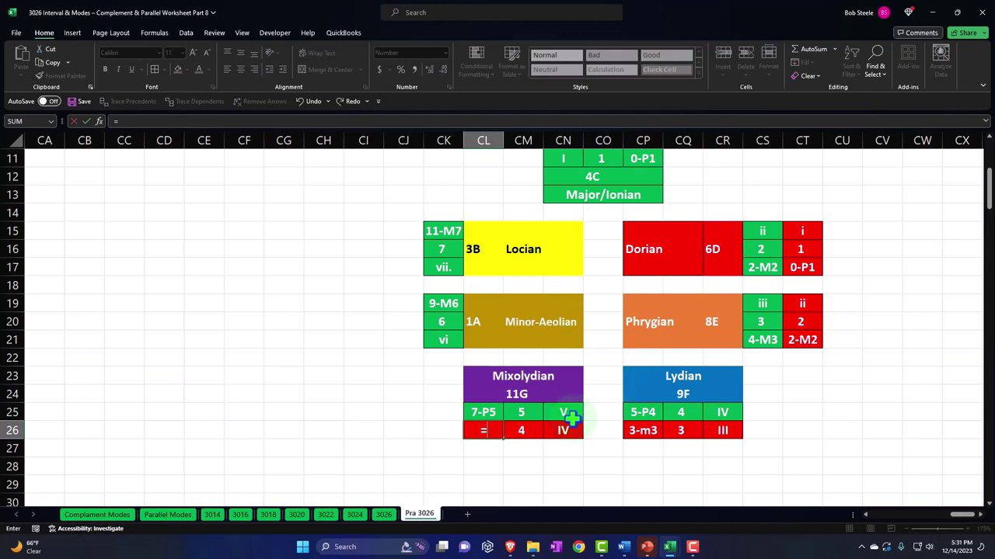
{"action": "key", "text": "Left"}
{"action": "key", "text": "Left"}
{"action": "key", "text": "Left"}
{"action": "key", "text": "Left"}
{"action": "key", "text": "Left"}
{"action": "key", "text": "Left"}
{"action": "key", "text": "Left"}
{"action": "key", "text": "Left"}
{"action": "key", "text": "Left"}
{"action": "key", "text": "Left"}
{"action": "key", "text": "Left"}
{"action": "key", "text": "Left"}
{"action": "key", "text": "Left"}
{"action": "key", "text": "Left"}
{"action": "key", "text": "Left"}
{"action": "key", "text": "Left"}
{"action": "key", "text": "Left"}
{"action": "key", "text": "Left"}
{"action": "key", "text": "Left"}
{"action": "key", "text": "Left"}
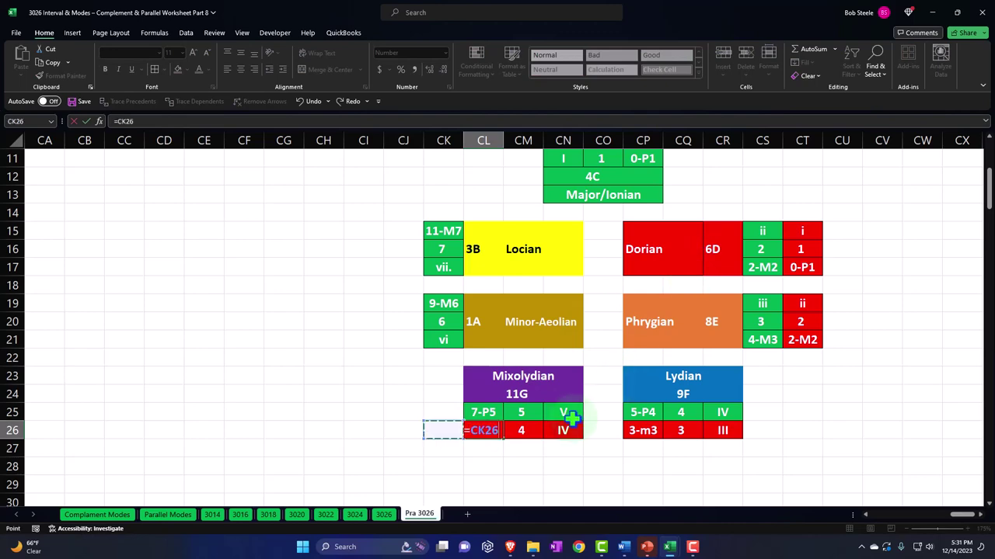
{"action": "key", "text": "Left"}
{"action": "key", "text": "Left"}
{"action": "key", "text": "Left"}
{"action": "key", "text": "Left"}
{"action": "key", "text": "Left"}
{"action": "key", "text": "Left"}
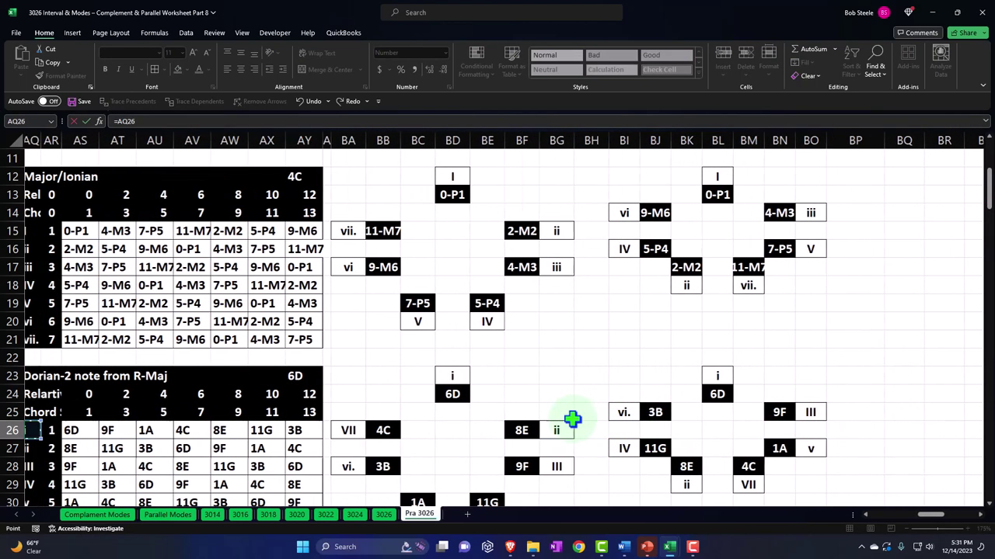
{"action": "scroll", "coordinate": [572, 419], "scroll_direction": "down", "scroll_amount": 2}
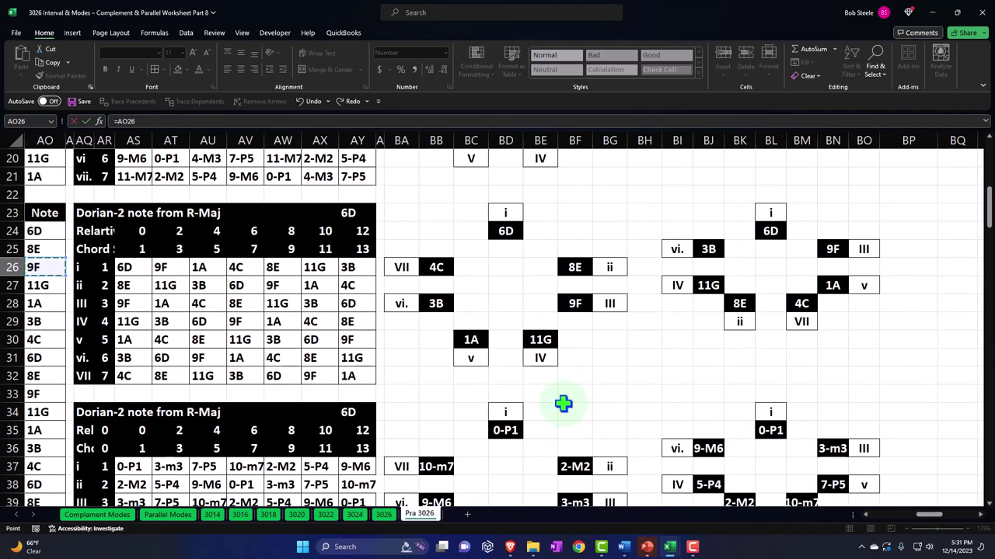
{"action": "left_click", "coordinate": [534, 342]}
{"action": "scroll", "coordinate": [534, 342], "scroll_direction": "down", "scroll_amount": 2}
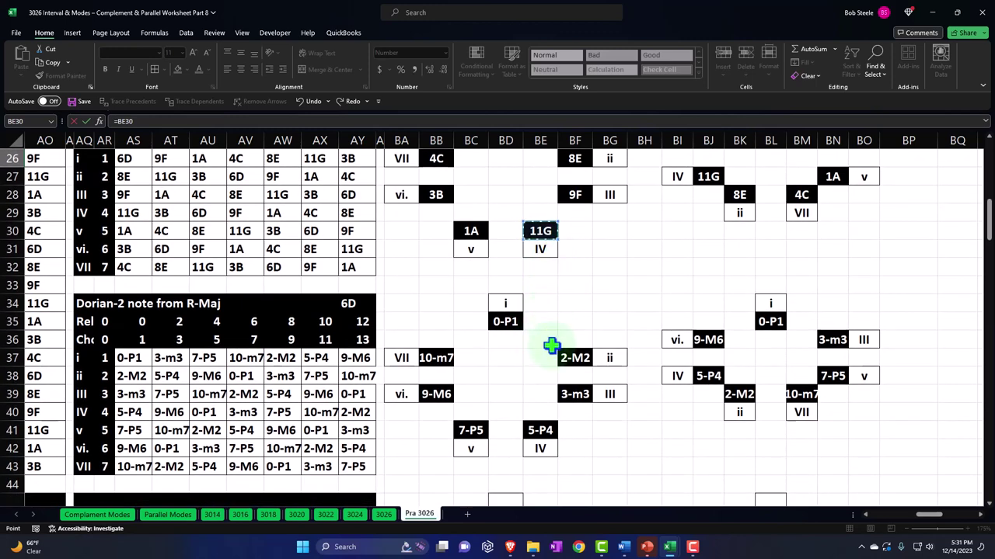
{"action": "left_click", "coordinate": [538, 430]}
{"action": "key", "text": "Return"}
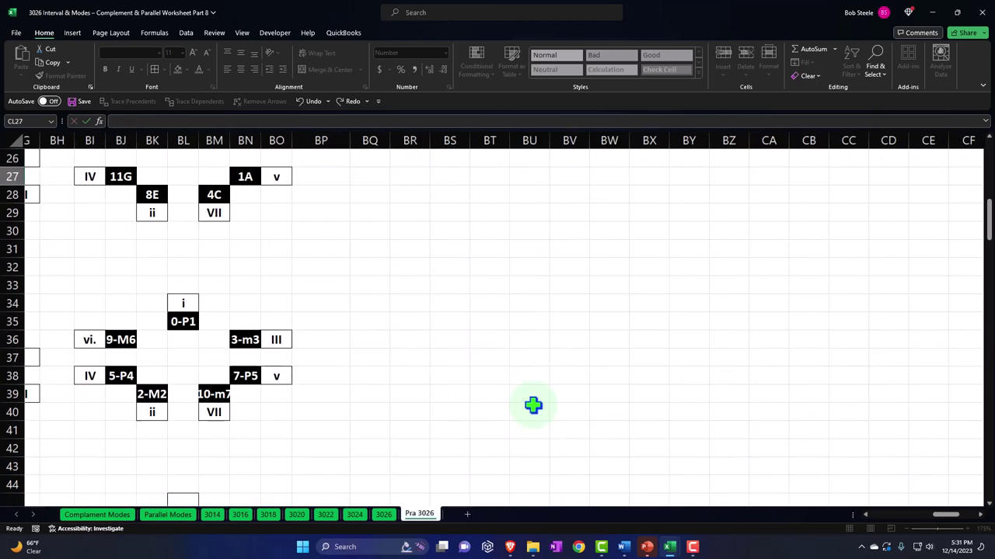
{"action": "key", "text": "Up"}
{"action": "key", "text": "Up"}
{"action": "key", "text": "Up"}
{"action": "key", "text": "Up"}
{"action": "key", "text": "Right"}
{"action": "key", "text": "Right"}
{"action": "key", "text": "Right"}
{"action": "key", "text": "Right"}
{"action": "key", "text": "Right"}
{"action": "key", "text": "Right"}
{"action": "key", "text": "Right"}
{"action": "key", "text": "Right"}
{"action": "key", "text": "Right"}
{"action": "key", "text": "Right"}
{"action": "key", "text": "Right"}
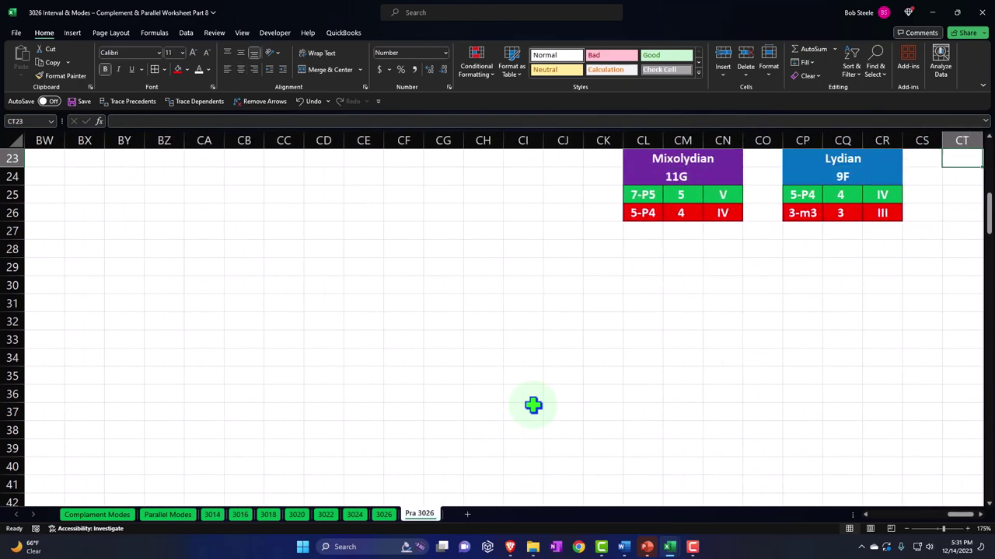
{"action": "key", "text": "Up"}
{"action": "key", "text": "Up"}
{"action": "key", "text": "Up"}
{"action": "key", "text": "Up"}
{"action": "key", "text": "Up"}
{"action": "key", "text": "Up"}
{"action": "key", "text": "Up"}
{"action": "key", "text": "Up"}
{"action": "key", "text": "Up"}
{"action": "key", "text": "Up"}
{"action": "key", "text": "Up"}
{"action": "key", "text": "Up"}
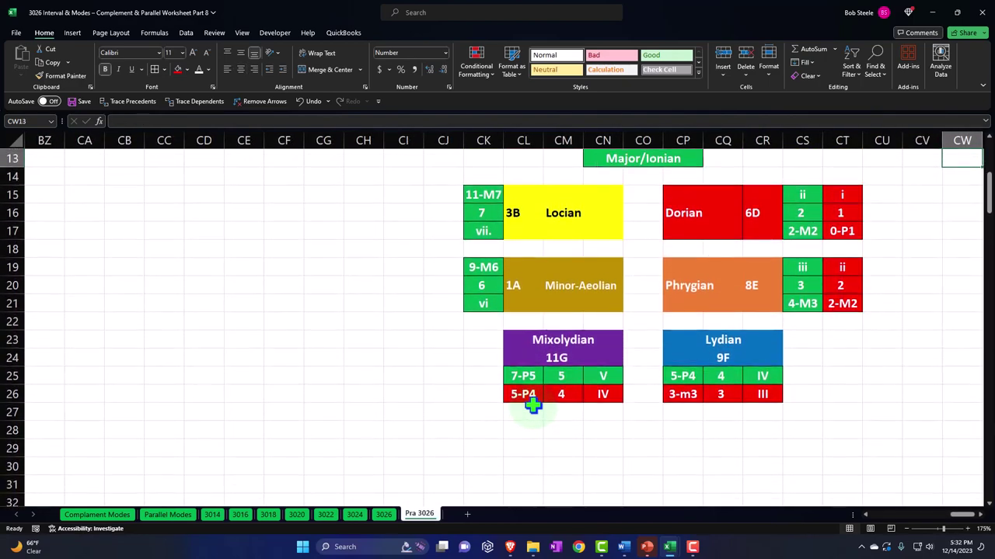
{"action": "key", "text": "Left"}
{"action": "key", "text": "Left"}
{"action": "key", "text": "Left"}
{"action": "key", "text": "Left"}
{"action": "key", "text": "Left"}
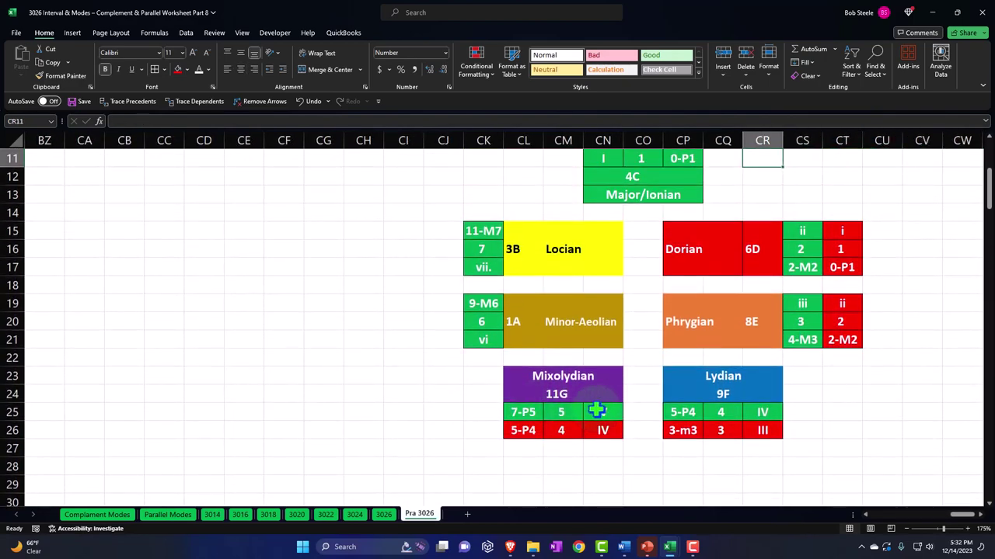
Fill CJ19:CJ21 red and set CJ20 to =CM26 so it shows 5
{"action": "left_click_drag", "start_coordinate": [432, 310], "coordinate": [431, 335]}
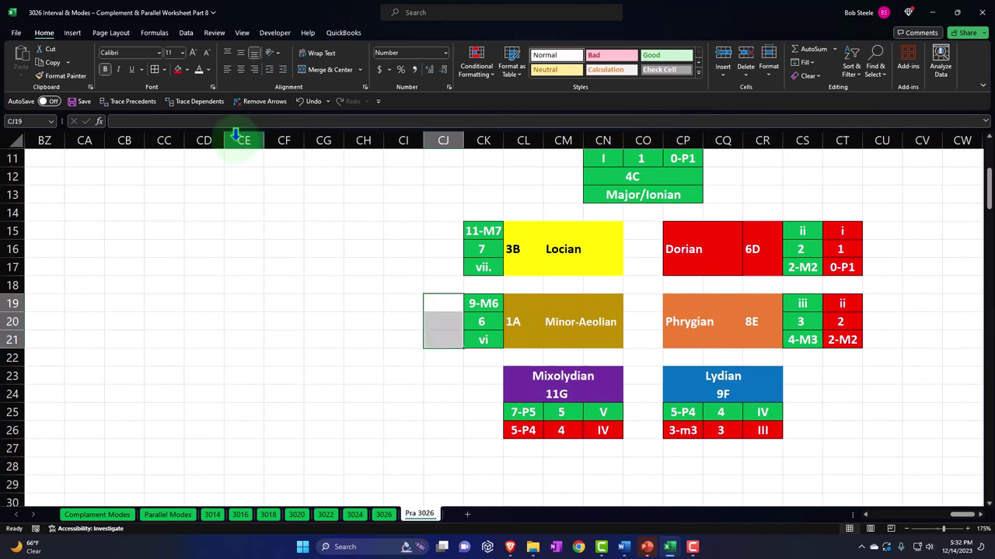
{"action": "left_click", "coordinate": [177, 71]}
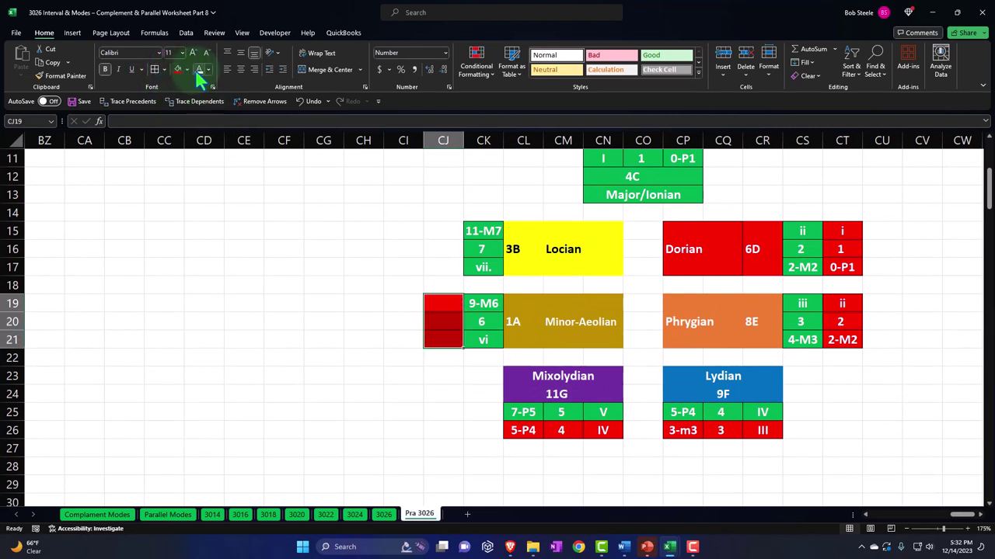
{"action": "left_click", "coordinate": [445, 321]}
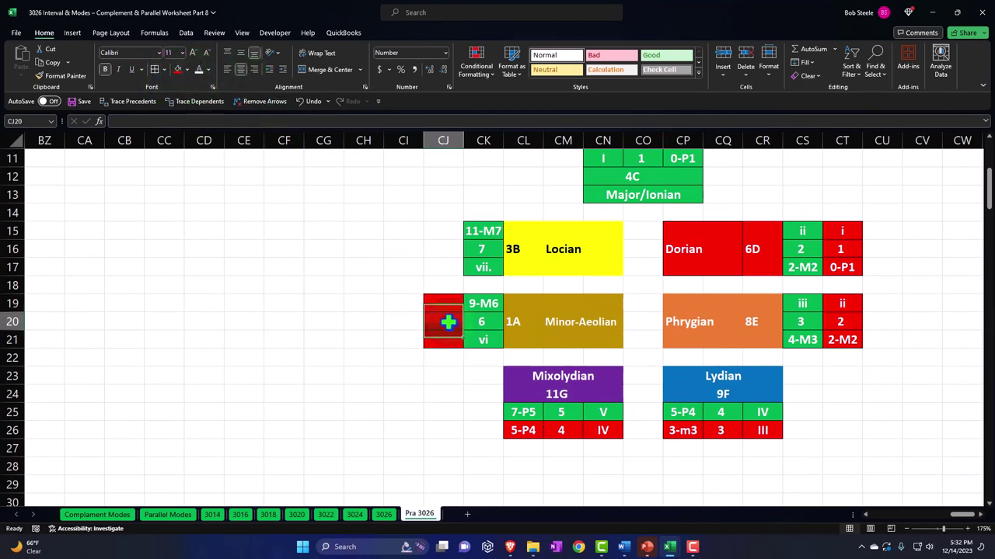
{"action": "type", "text": "="}
{"action": "key", "text": "Down"}
{"action": "key", "text": "Down"}
{"action": "key", "text": "Down"}
{"action": "key", "text": "Down"}
{"action": "key", "text": "Down"}
{"action": "key", "text": "Down"}
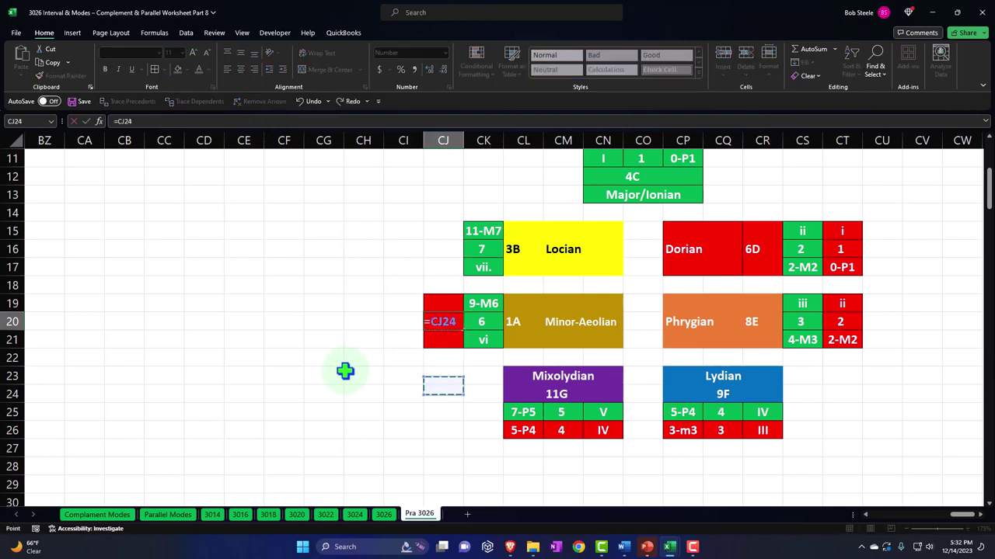
{"action": "key", "text": "Right"}
{"action": "key", "text": "Right"}
{"action": "key", "text": "Right"}
{"action": "key", "text": "Return"}
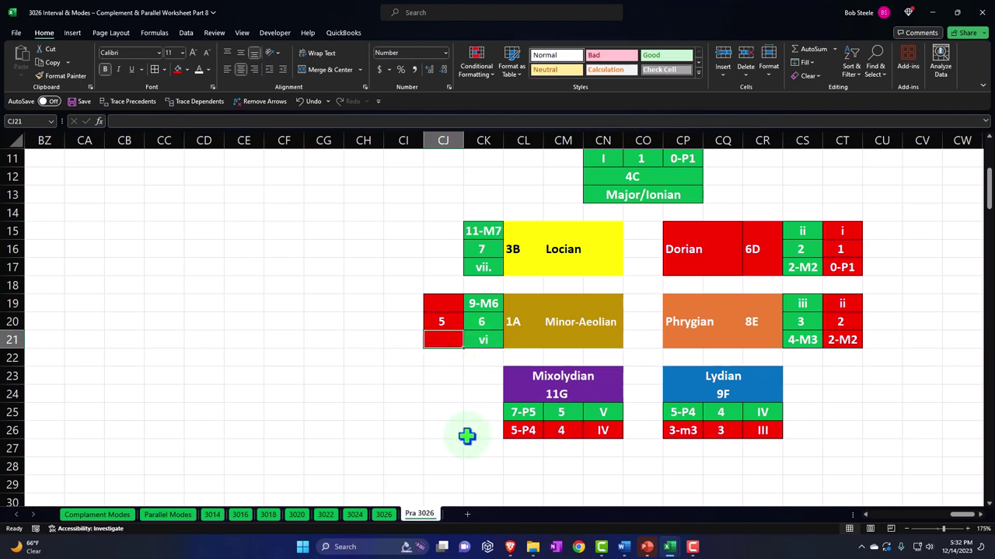
Enter =LOWER(CN25) in CJ21 so it shows v
{"action": "type", "text": "="}
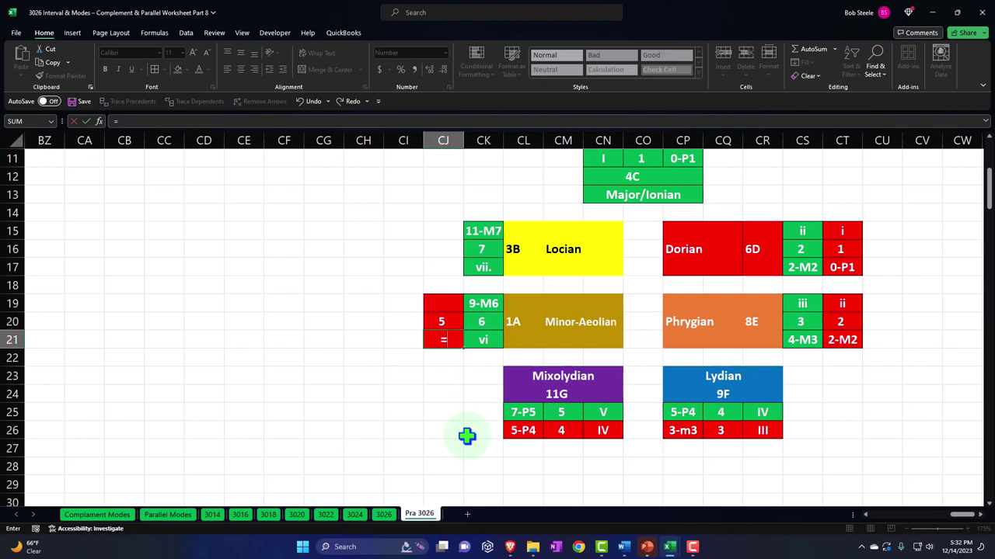
{"action": "type", "text": "lower"}
{"action": "key", "text": "Tab"}
{"action": "key", "text": "Down"}
{"action": "key", "text": "Down"}
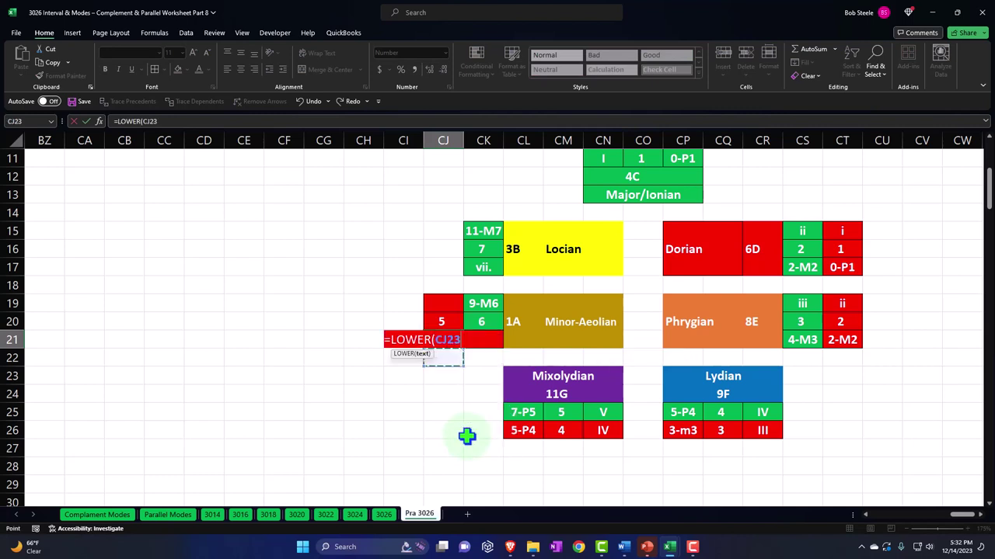
{"action": "key", "text": "Right"}
{"action": "key", "text": "Right"}
{"action": "key", "text": "Right"}
{"action": "key", "text": "Down"}
{"action": "key", "text": "Down"}
{"action": "key", "text": "Return"}
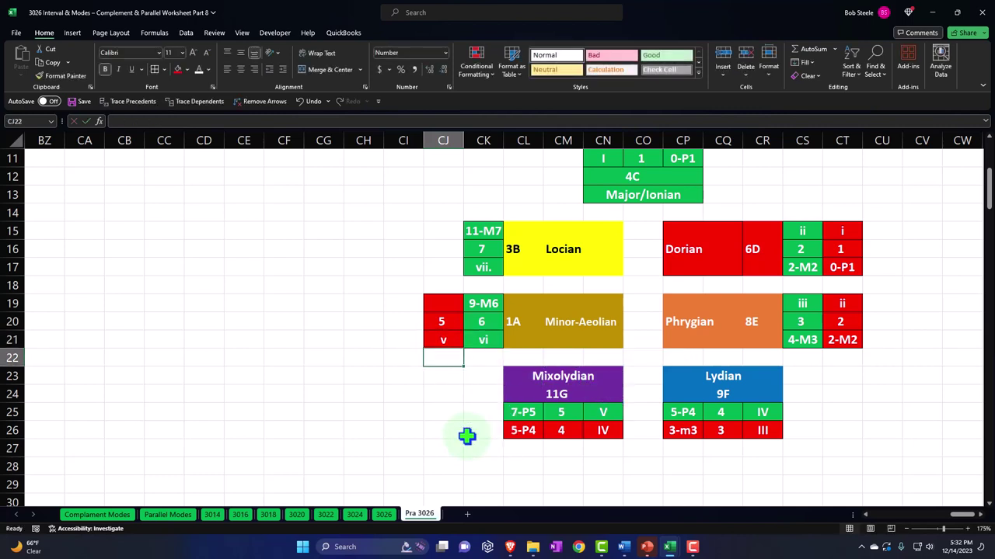
Link CJ19 to the 7-P5 cell BC41 in the interval tables
{"action": "key", "text": "Up"}
{"action": "key", "text": "Up"}
{"action": "key", "text": "Up"}
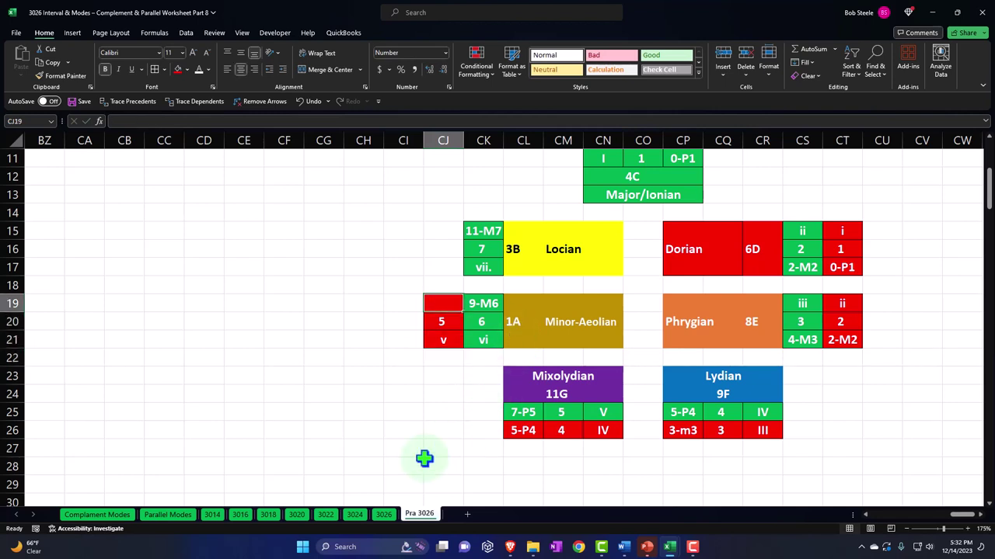
{"action": "type", "text": "="}
{"action": "key", "text": "Left"}
{"action": "key", "text": "Left"}
{"action": "key", "text": "Left"}
{"action": "key", "text": "Left"}
{"action": "key", "text": "Left"}
{"action": "key", "text": "Left"}
{"action": "key", "text": "Left"}
{"action": "key", "text": "Left"}
{"action": "key", "text": "Left"}
{"action": "key", "text": "Left"}
{"action": "key", "text": "Left"}
{"action": "key", "text": "Left"}
{"action": "key", "text": "Left"}
{"action": "key", "text": "Left"}
{"action": "key", "text": "Left"}
{"action": "key", "text": "Left"}
{"action": "key", "text": "Left"}
{"action": "key", "text": "Left"}
{"action": "key", "text": "Left"}
{"action": "key", "text": "Left"}
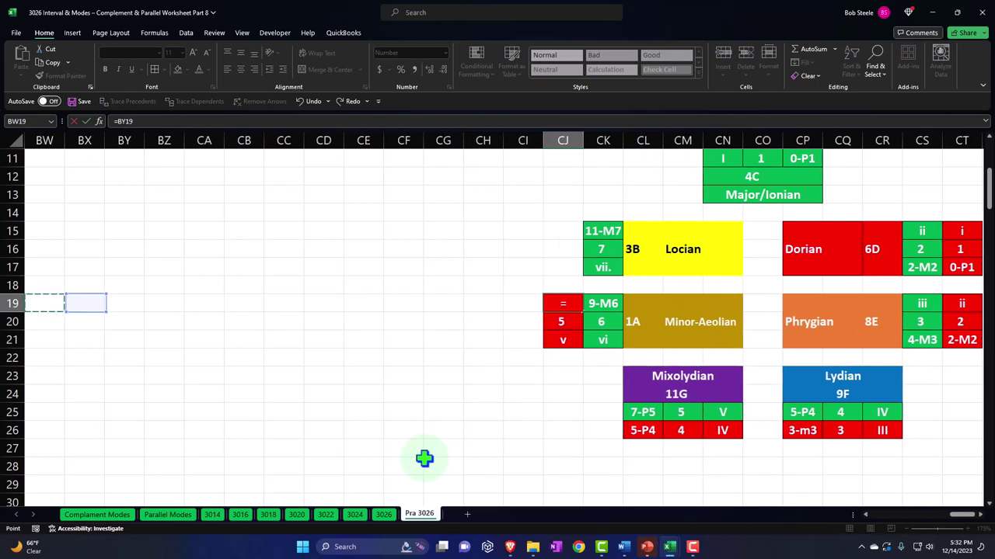
{"action": "key", "text": "Left"}
{"action": "key", "text": "Left"}
{"action": "key", "text": "Left"}
{"action": "key", "text": "Left"}
{"action": "key", "text": "Left"}
{"action": "key", "text": "Left"}
{"action": "key", "text": "Left"}
{"action": "key", "text": "Left"}
{"action": "key", "text": "Left"}
{"action": "key", "text": "Left"}
{"action": "key", "text": "Left"}
{"action": "key", "text": "Left"}
{"action": "key", "text": "Left"}
{"action": "key", "text": "Left"}
{"action": "key", "text": "Left"}
{"action": "key", "text": "Left"}
{"action": "key", "text": "Left"}
{"action": "key", "text": "Left"}
{"action": "key", "text": "Left"}
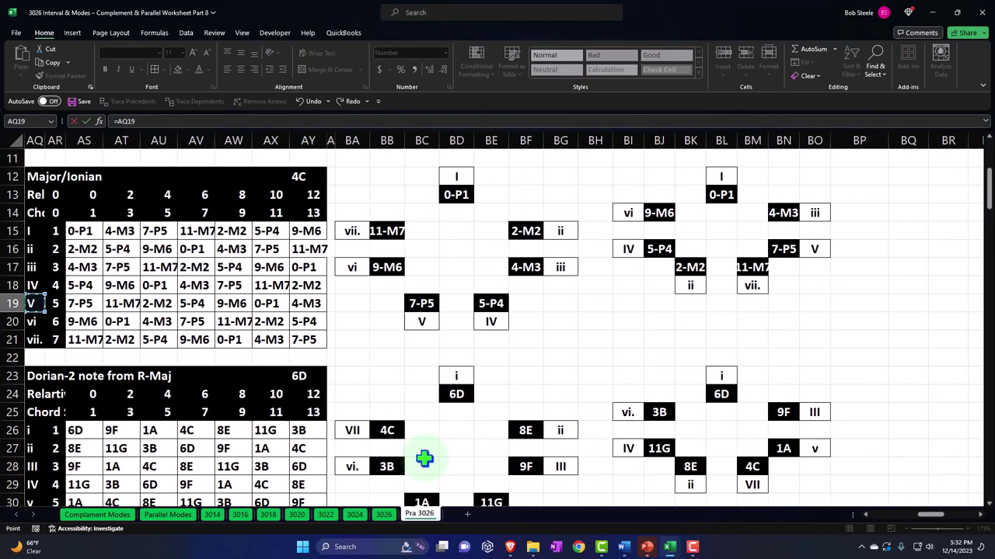
{"action": "key", "text": "Down"}
{"action": "key", "text": "Down"}
{"action": "key", "text": "Down"}
{"action": "key", "text": "Down"}
{"action": "key", "text": "Down"}
{"action": "key", "text": "Down"}
{"action": "key", "text": "Down"}
{"action": "key", "text": "Down"}
{"action": "key", "text": "Down"}
{"action": "key", "text": "Down"}
{"action": "key", "text": "Down"}
{"action": "key", "text": "Down"}
{"action": "key", "text": "Down"}
{"action": "key", "text": "Down"}
{"action": "key", "text": "Right"}
{"action": "key", "text": "Right"}
{"action": "key", "text": "Right"}
{"action": "key", "text": "Right"}
{"action": "key", "text": "Right"}
{"action": "key", "text": "Right"}
{"action": "key", "text": "Right"}
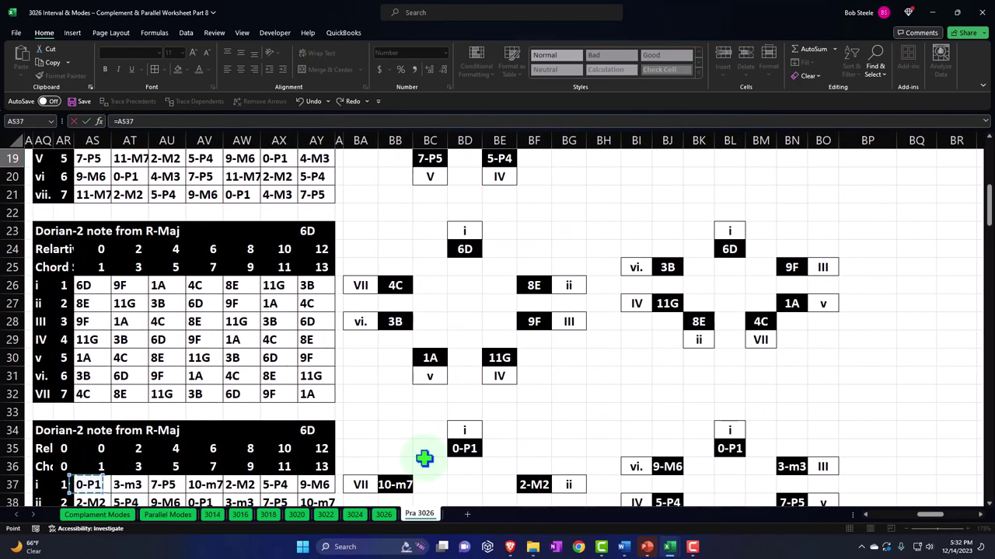
{"action": "left_click", "coordinate": [437, 359]}
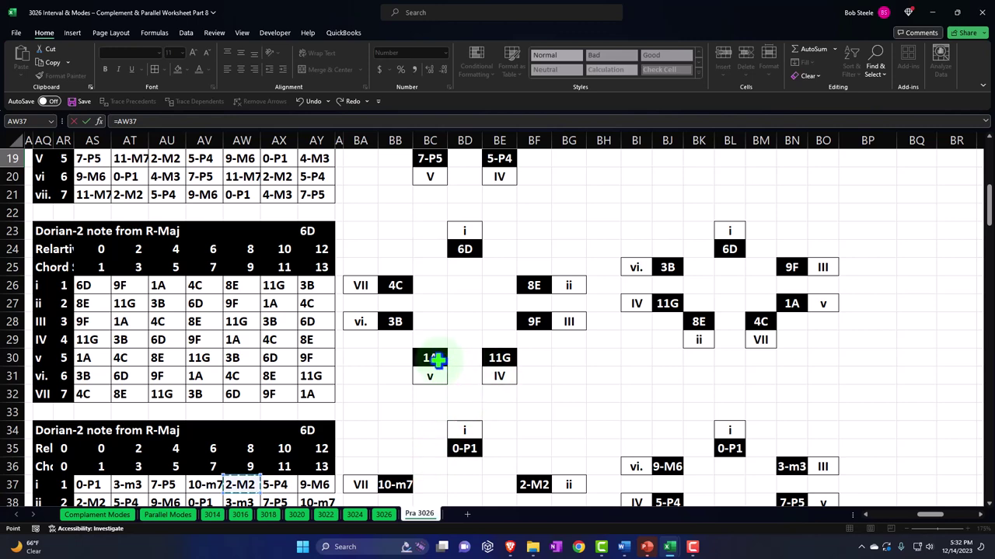
{"action": "scroll", "coordinate": [437, 360], "scroll_direction": "down", "scroll_amount": 1}
{"action": "scroll", "coordinate": [437, 360], "scroll_direction": "down", "scroll_amount": 1}
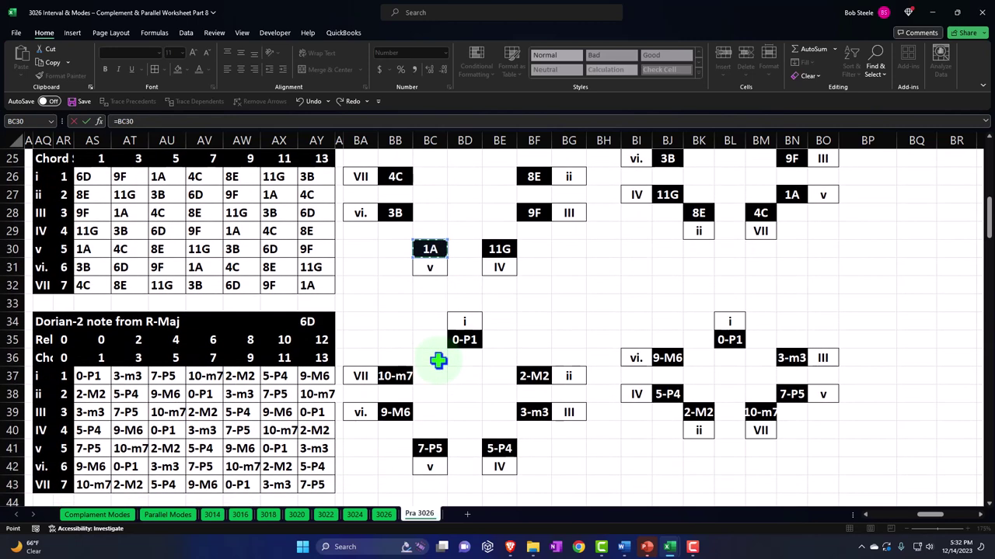
{"action": "left_click", "coordinate": [439, 450]}
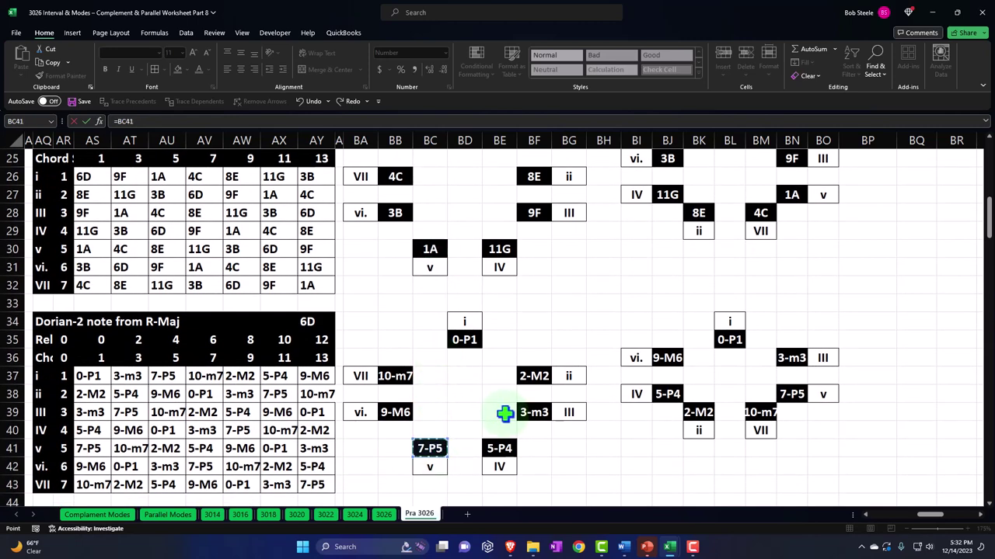
{"action": "key", "text": "Return"}
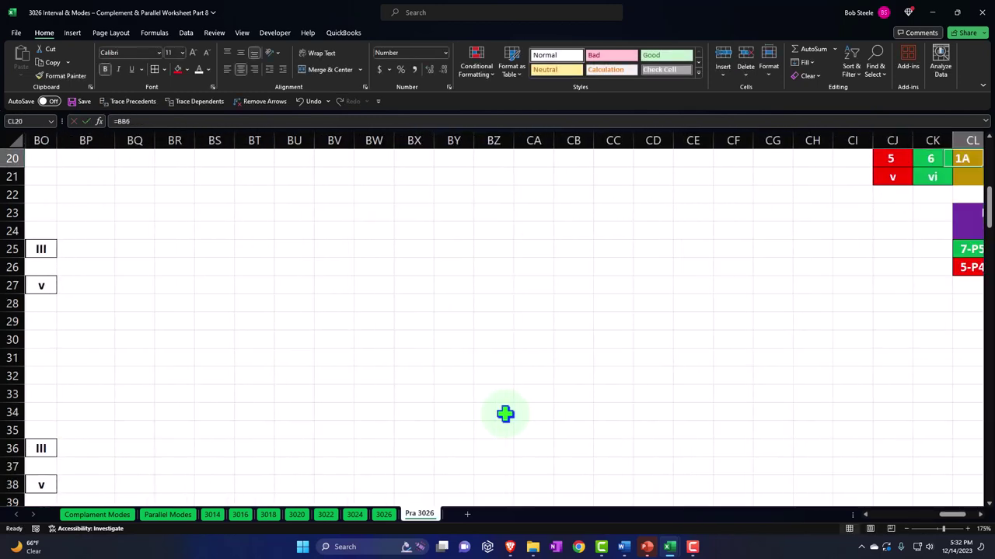
{"action": "key", "text": "Up"}
{"action": "key", "text": "Up"}
{"action": "key", "text": "Up"}
{"action": "key", "text": "Up"}
{"action": "key", "text": "Right"}
{"action": "key", "text": "Right"}
{"action": "key", "text": "Right"}
{"action": "key", "text": "Right"}
{"action": "key", "text": "Right"}
{"action": "key", "text": "Right"}
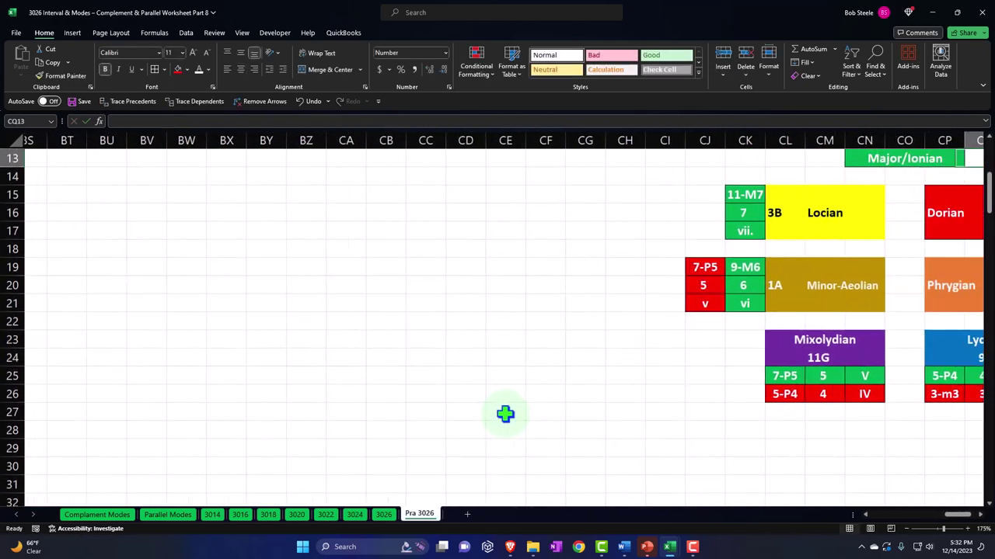
{"action": "key", "text": "Up"}
{"action": "key", "text": "Right"}
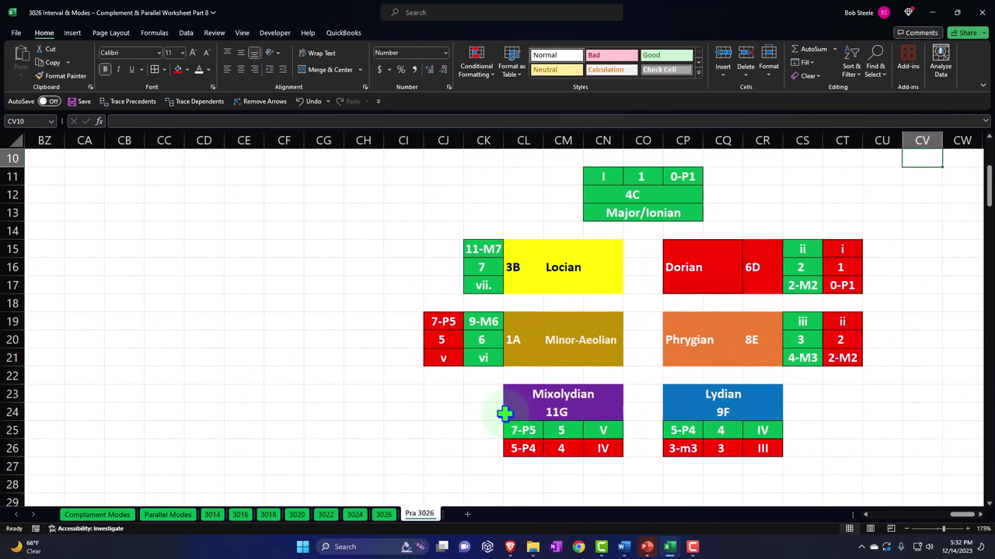
{"action": "key", "text": "Left"}
{"action": "key", "text": "Left"}
{"action": "key", "text": "Left"}
{"action": "key", "text": "Left"}
{"action": "key", "text": "Left"}
{"action": "key", "text": "Left"}
{"action": "key", "text": "Left"}
{"action": "key", "text": "Left"}
{"action": "key", "text": "Left"}
{"action": "key", "text": "Left"}
{"action": "key", "text": "Down"}
{"action": "key", "text": "Down"}
{"action": "key", "text": "Down"}
{"action": "key", "text": "Left"}
{"action": "key", "text": "Left"}
{"action": "key", "text": "Left"}
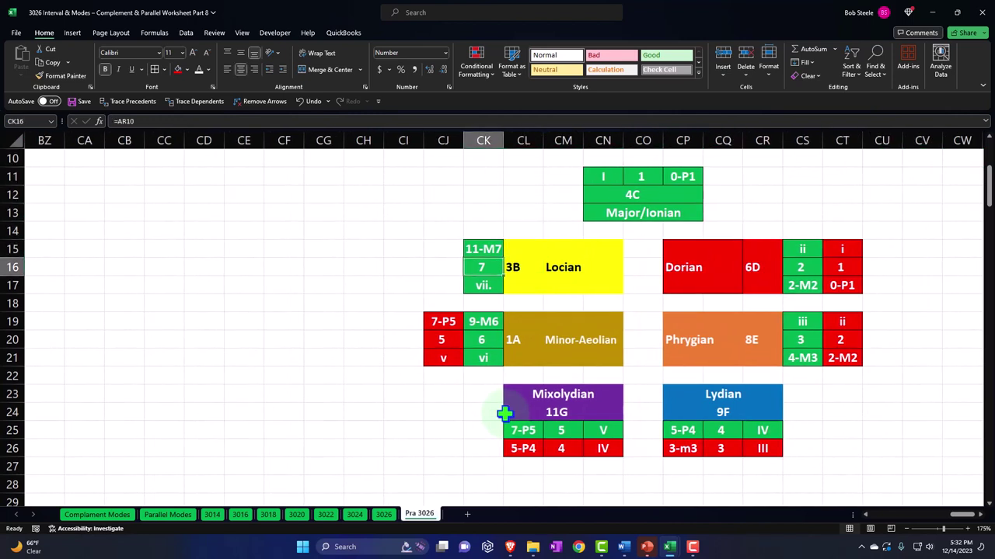
{"action": "key", "text": "Right"}
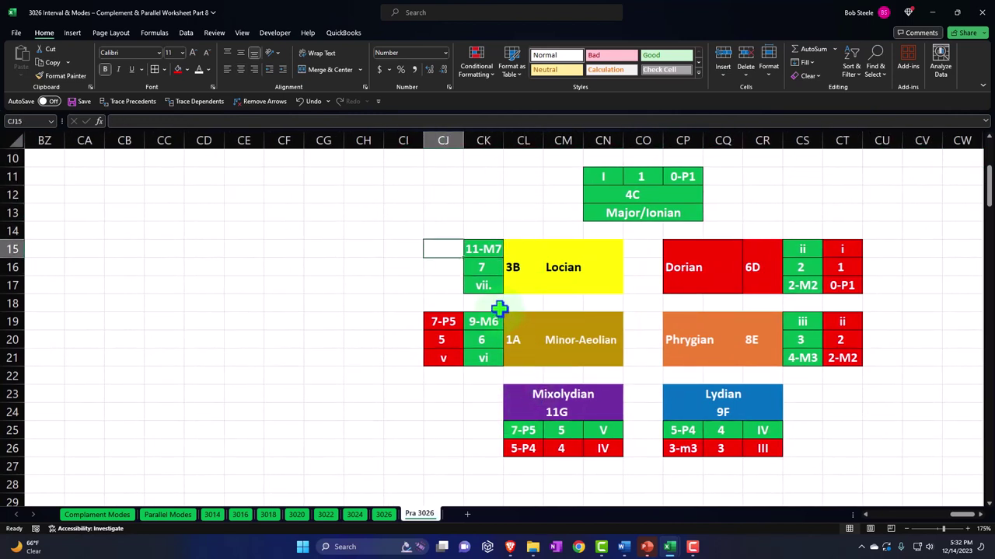
Fill CJ15:CJ17 red and link CJ16 to the Minor-Aeolian degree 6
{"action": "left_click_drag", "start_coordinate": [432, 247], "coordinate": [432, 286]}
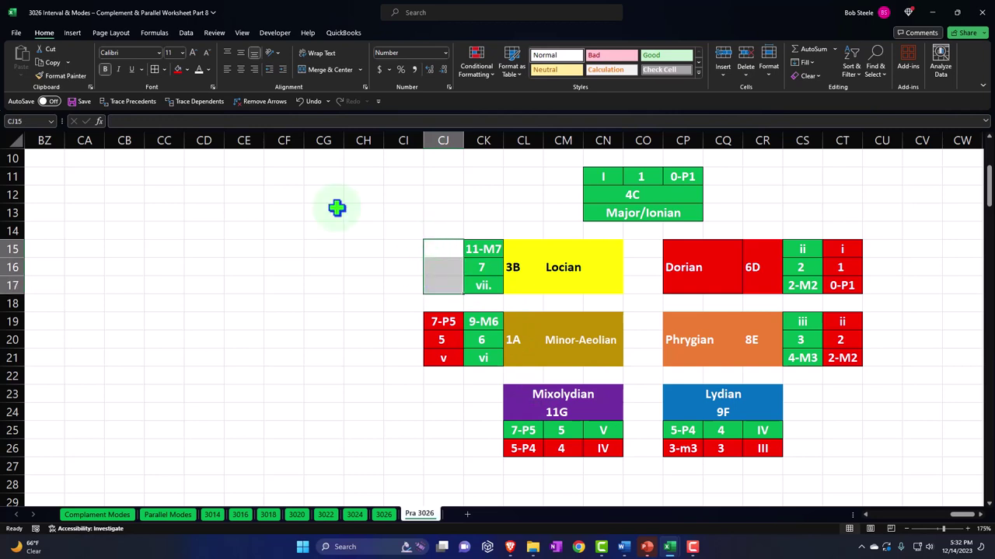
{"action": "left_click", "coordinate": [178, 70]}
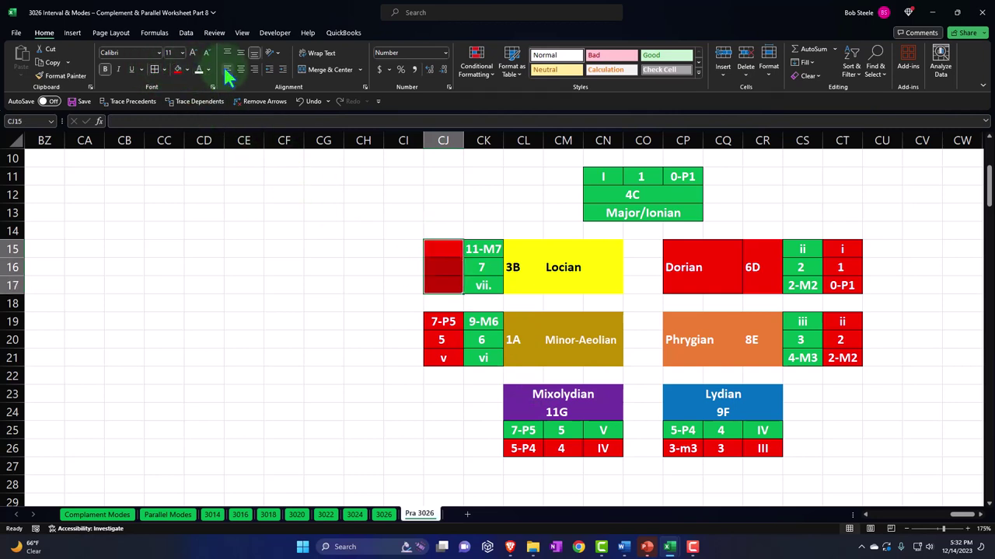
{"action": "left_click", "coordinate": [432, 268]}
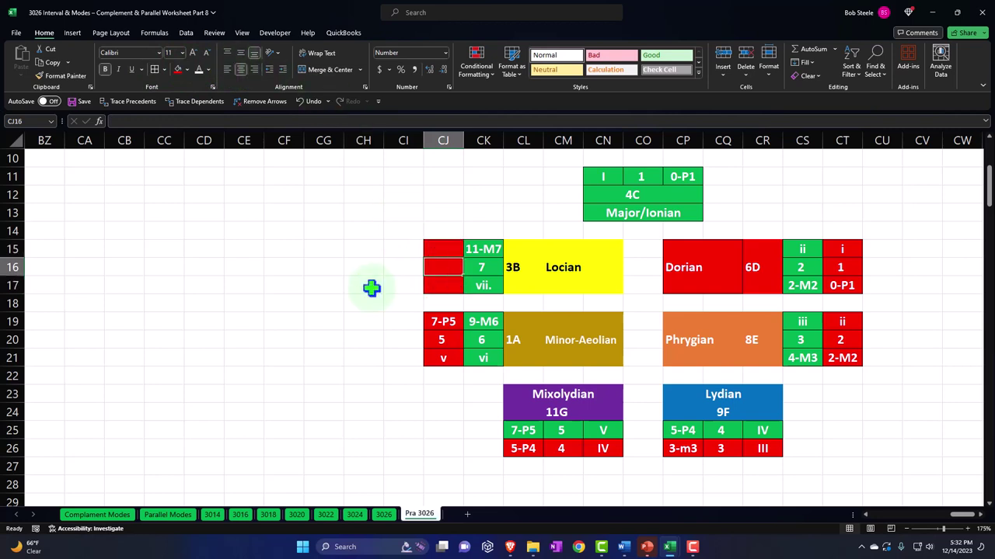
{"action": "type", "text": "="}
{"action": "key", "text": "Down"}
{"action": "key", "text": "Down"}
{"action": "key", "text": "Down"}
{"action": "key", "text": "Down"}
{"action": "key", "text": "Down"}
{"action": "key", "text": "Right"}
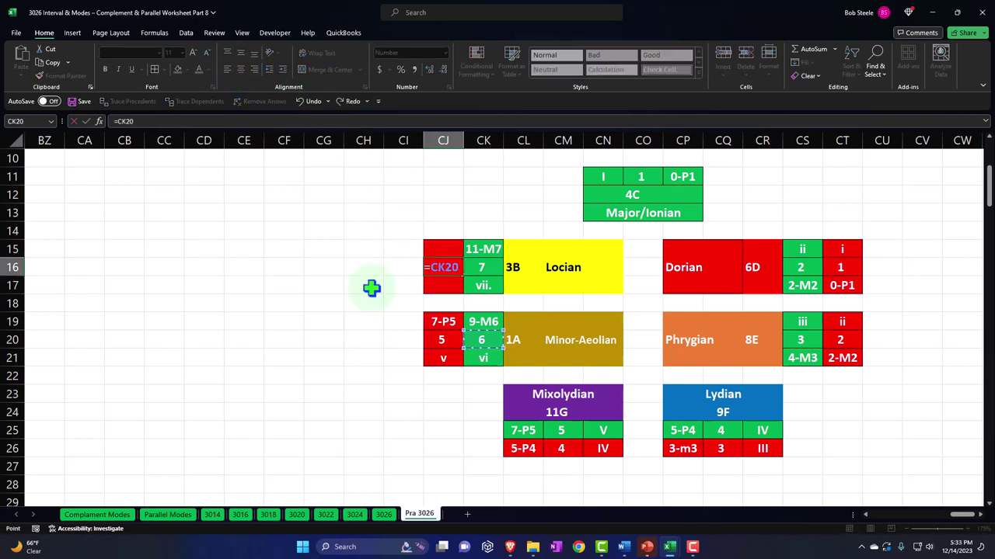
{"action": "key", "text": "Return"}
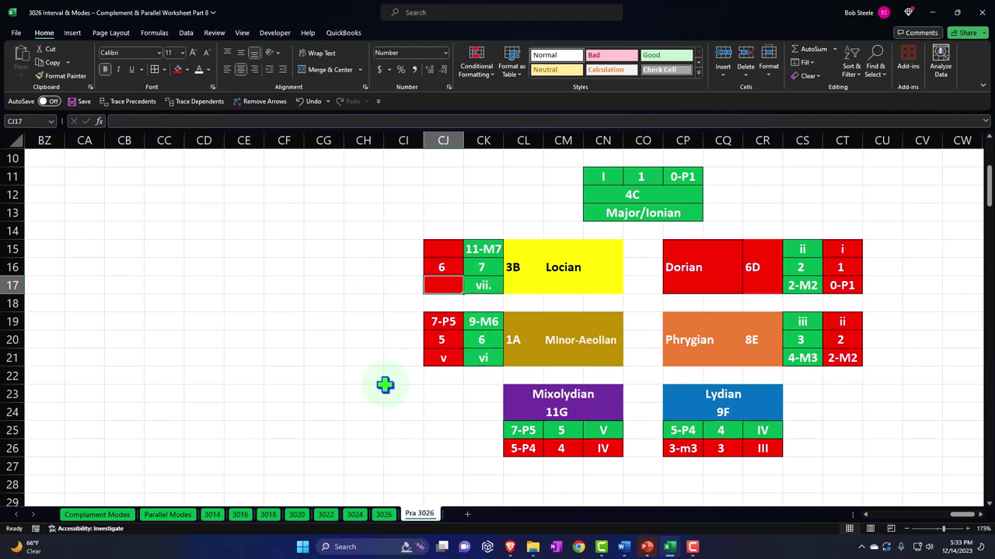
Enter =CK21&"." in CJ17 so it shows vi
{"action": "type", "text": "="}
{"action": "key", "text": "Down"}
{"action": "key", "text": "Down"}
{"action": "key", "text": "Down"}
{"action": "key", "text": "Down"}
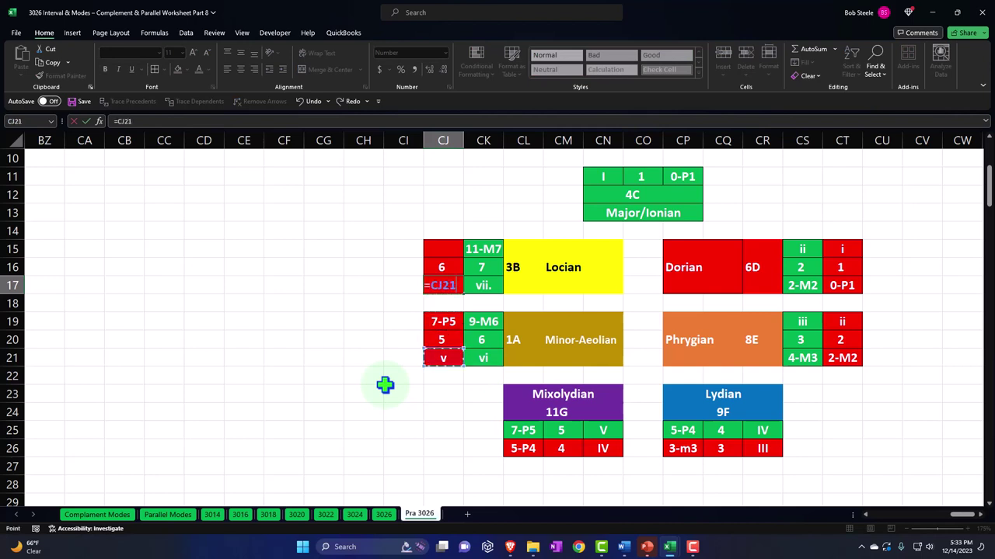
{"action": "key", "text": "Right"}
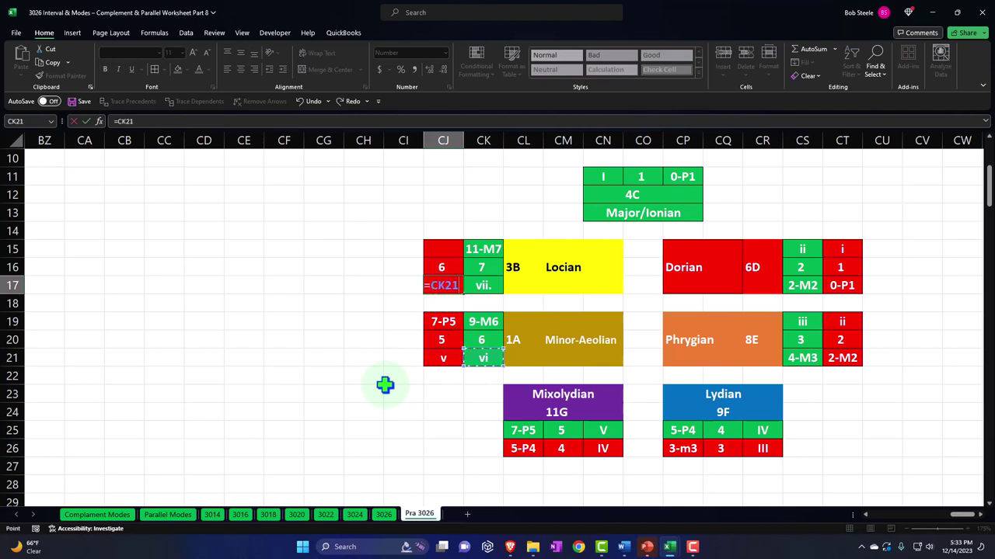
{"action": "type", "text": "&\"."}
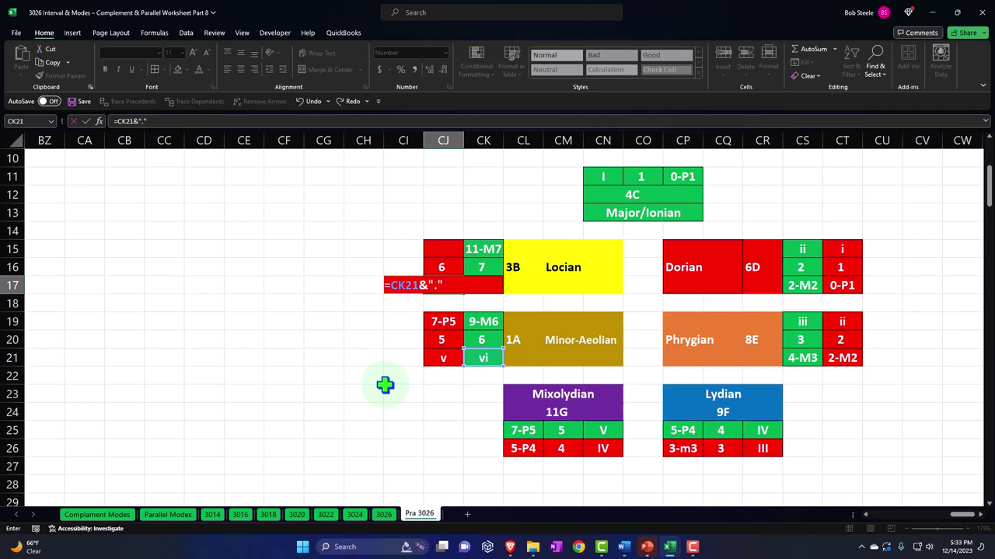
{"action": "key", "text": "Return"}
Link CJ15 to the 9-M6 interval in BB39
{"action": "key", "text": "Up"}
{"action": "key", "text": "Up"}
{"action": "key", "text": "Up"}
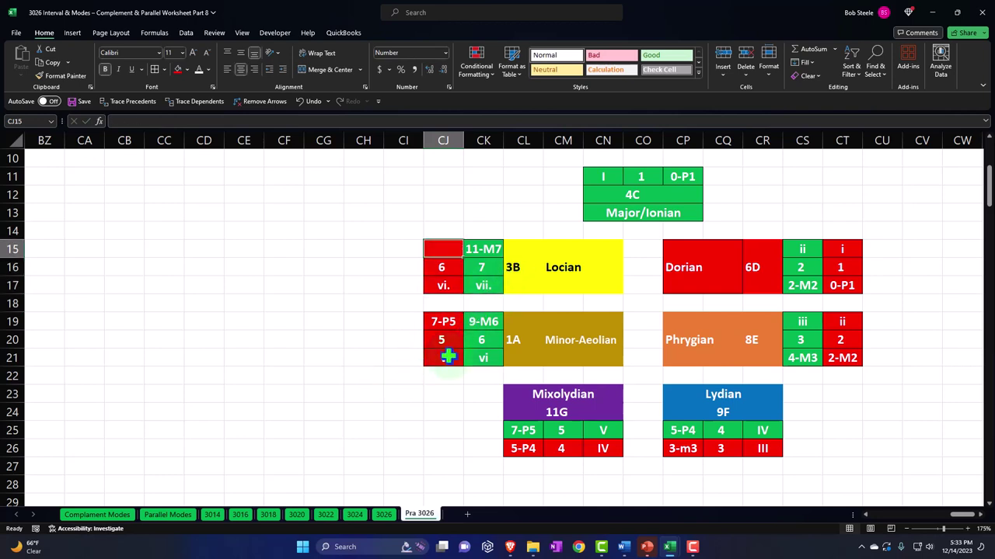
{"action": "type", "text": "="}
{"action": "key", "text": "Left"}
{"action": "key", "text": "Left"}
{"action": "key", "text": "Left"}
{"action": "key", "text": "Left"}
{"action": "key", "text": "Left"}
{"action": "key", "text": "Left"}
{"action": "key", "text": "Left"}
{"action": "key", "text": "Left"}
{"action": "key", "text": "Left"}
{"action": "key", "text": "Left"}
{"action": "key", "text": "Left"}
{"action": "key", "text": "Left"}
{"action": "key", "text": "Left"}
{"action": "key", "text": "Left"}
{"action": "key", "text": "Left"}
{"action": "key", "text": "Left"}
{"action": "key", "text": "Left"}
{"action": "key", "text": "Left"}
{"action": "key", "text": "Left"}
{"action": "key", "text": "Left"}
{"action": "key", "text": "Left"}
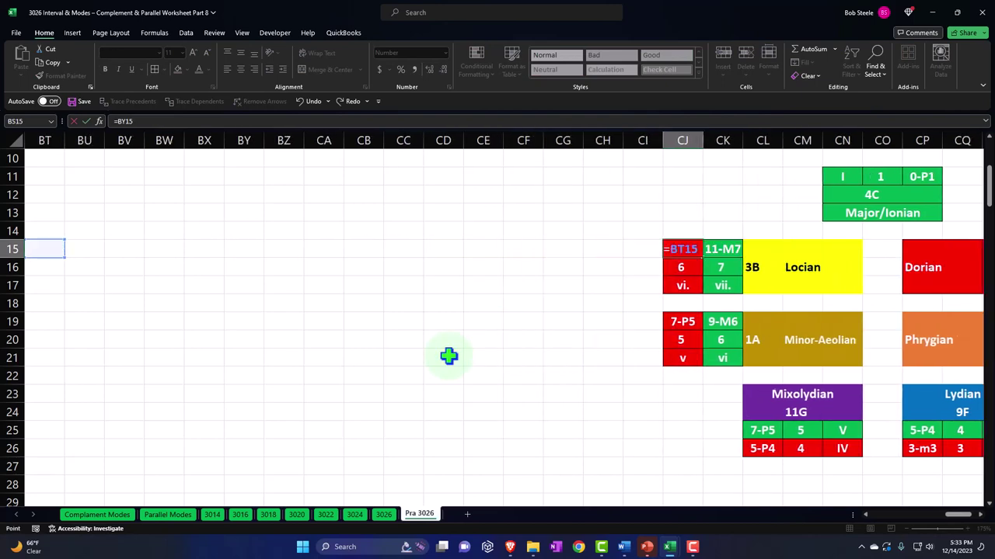
{"action": "key", "text": "Left"}
{"action": "key", "text": "Left"}
{"action": "key", "text": "Left"}
{"action": "key", "text": "Left"}
{"action": "key", "text": "Left"}
{"action": "key", "text": "Left"}
{"action": "key", "text": "Left"}
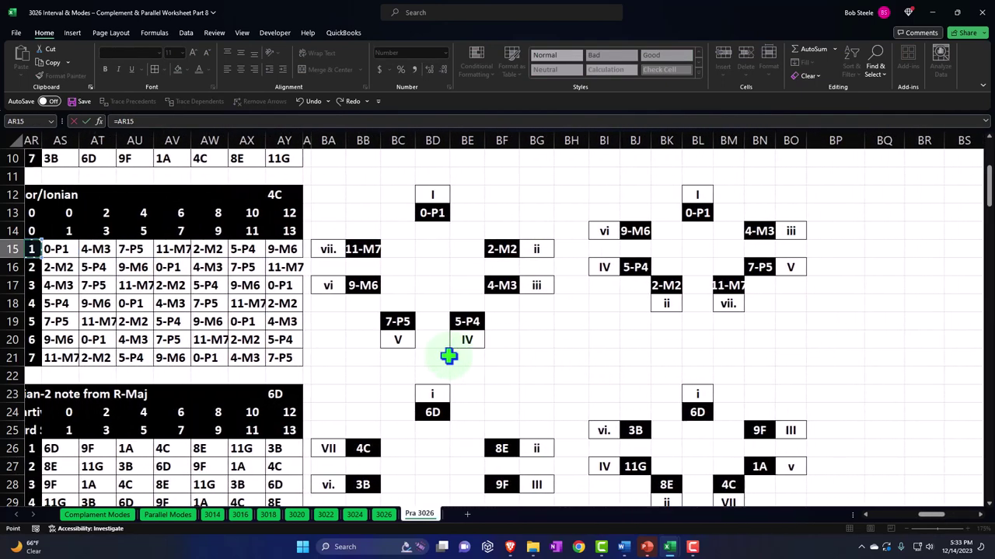
{"action": "key", "text": "Down"}
{"action": "key", "text": "Down"}
{"action": "key", "text": "Down"}
{"action": "key", "text": "Down"}
{"action": "key", "text": "Down"}
{"action": "key", "text": "Down"}
{"action": "key", "text": "Down"}
{"action": "key", "text": "Right"}
{"action": "key", "text": "Right"}
{"action": "key", "text": "Right"}
{"action": "key", "text": "Right"}
{"action": "key", "text": "Right"}
{"action": "key", "text": "Right"}
{"action": "key", "text": "Right"}
{"action": "key", "text": "Right"}
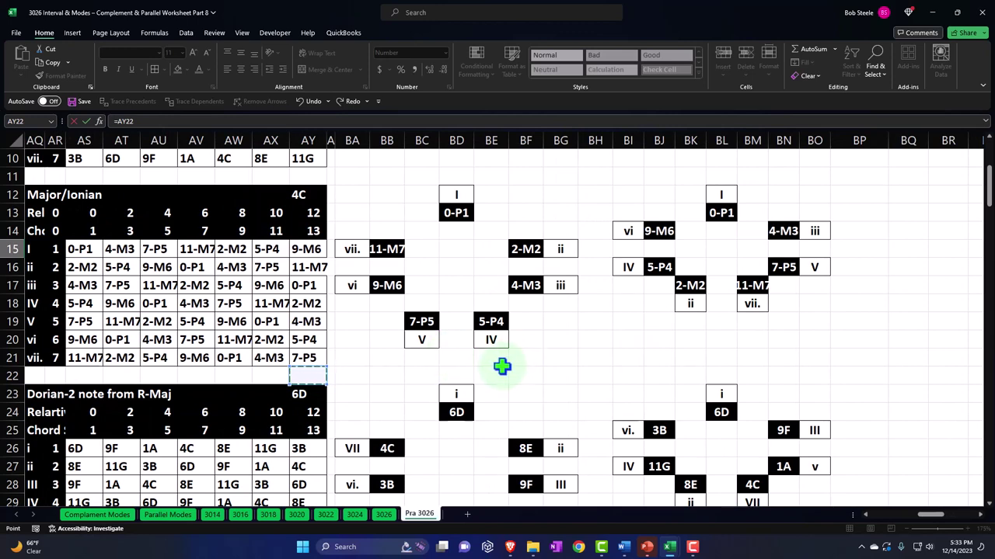
{"action": "scroll", "coordinate": [502, 366], "scroll_direction": "down", "scroll_amount": 3}
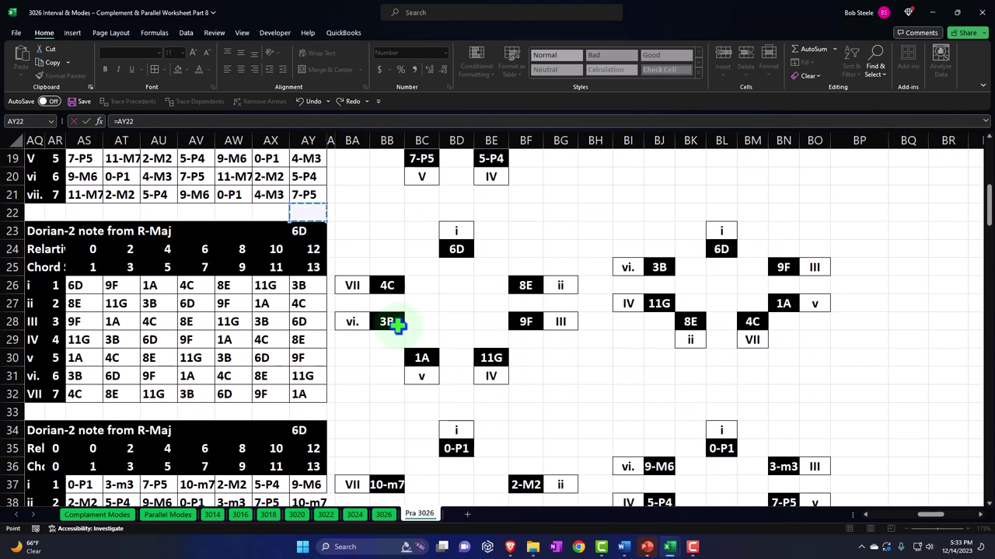
{"action": "left_click", "coordinate": [392, 323]}
{"action": "scroll", "coordinate": [391, 326], "scroll_direction": "down", "scroll_amount": 1}
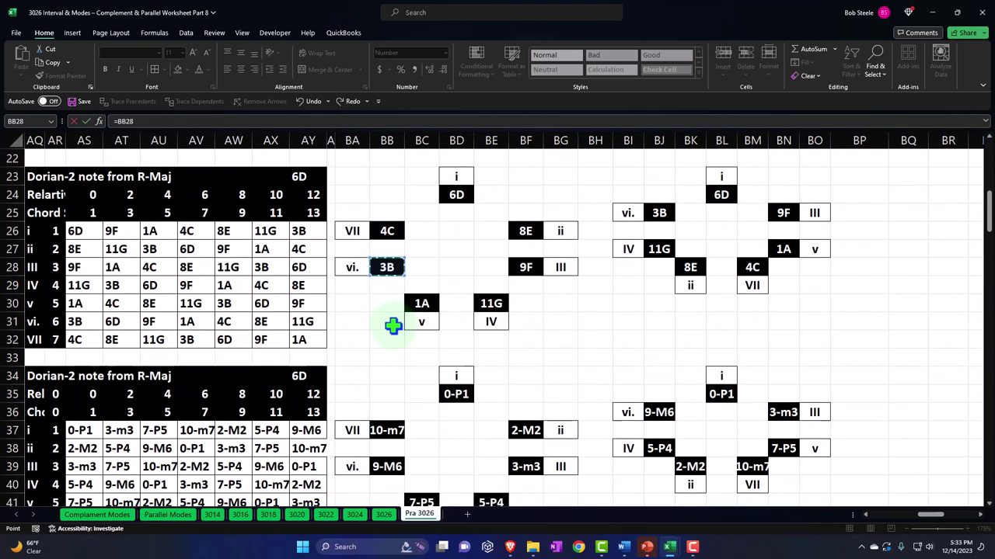
{"action": "left_click", "coordinate": [389, 466]}
{"action": "key", "text": "Return"}
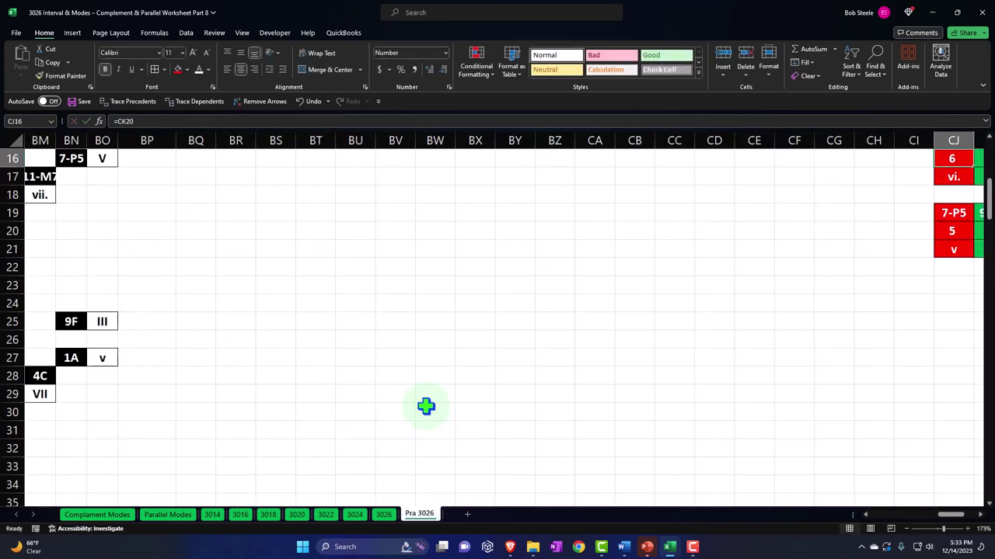
{"action": "key", "text": "Right"}
{"action": "key", "text": "Right"}
{"action": "key", "text": "Right"}
{"action": "key", "text": "Right"}
{"action": "key", "text": "Right"}
{"action": "key", "text": "Right"}
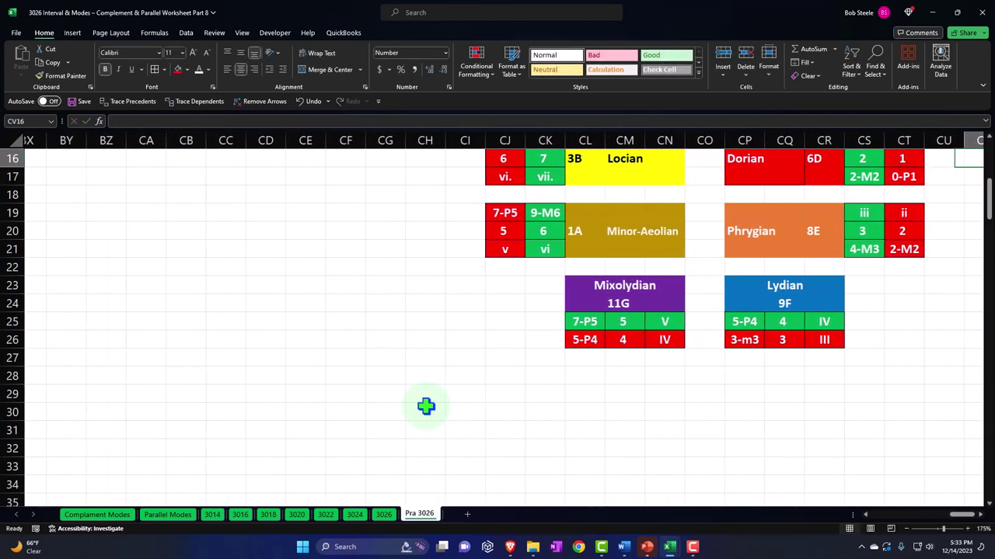
{"action": "scroll", "coordinate": [425, 407], "scroll_direction": "up", "scroll_amount": 1}
{"action": "scroll", "coordinate": [425, 406], "scroll_direction": "up", "scroll_amount": 1}
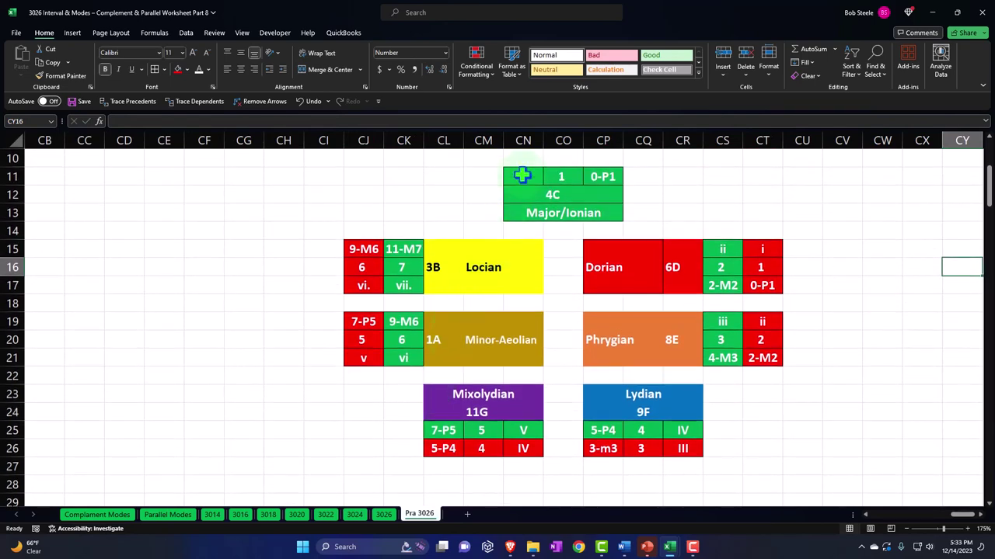
Fill CN10:CP10 red and link CO10 to CK16 so it shows 7
{"action": "left_click_drag", "start_coordinate": [522, 159], "coordinate": [603, 159]}
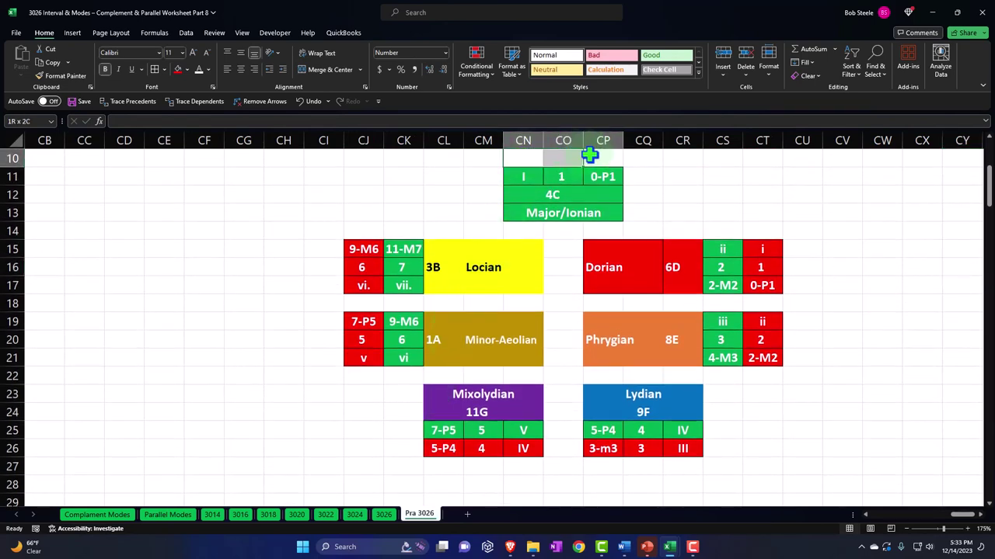
{"action": "left_click", "coordinate": [178, 68]}
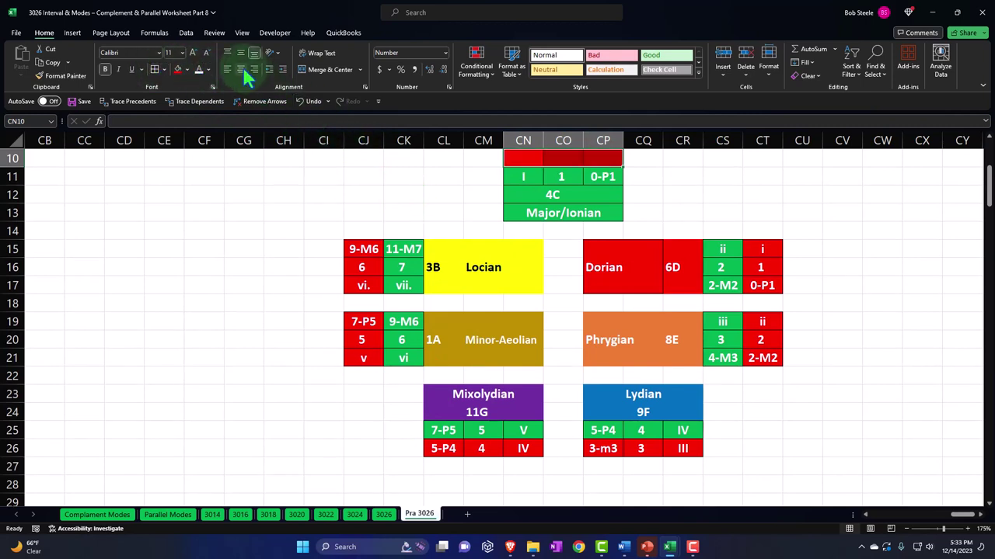
{"action": "left_click", "coordinate": [560, 159]}
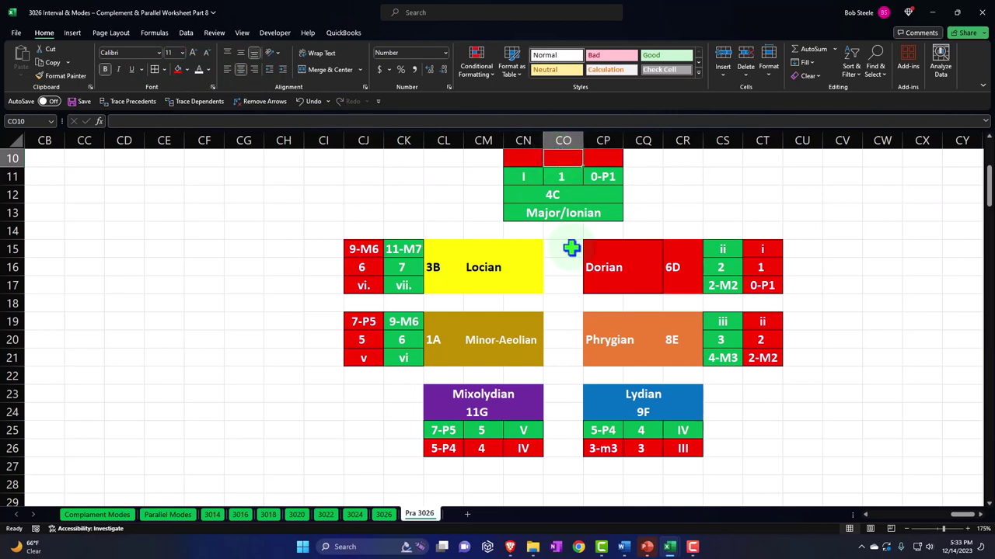
{"action": "type", "text": "="}
{"action": "key", "text": "Down"}
{"action": "key", "text": "Down"}
{"action": "key", "text": "Down"}
{"action": "key", "text": "Down"}
{"action": "key", "text": "Down"}
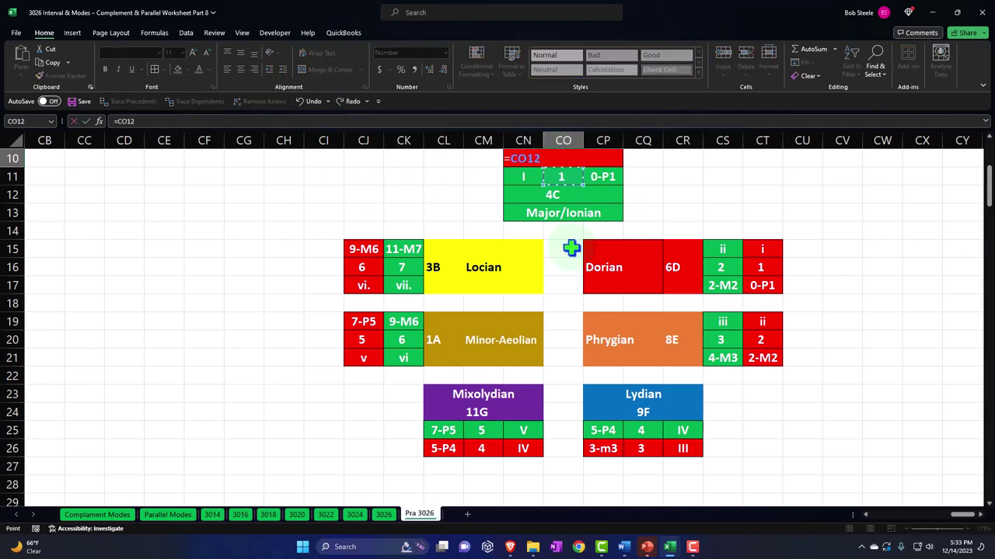
{"action": "key", "text": "Left"}
{"action": "key", "text": "Left"}
{"action": "key", "text": "Left"}
{"action": "key", "text": "Left"}
{"action": "key", "text": "Down"}
{"action": "key", "text": "Return"}
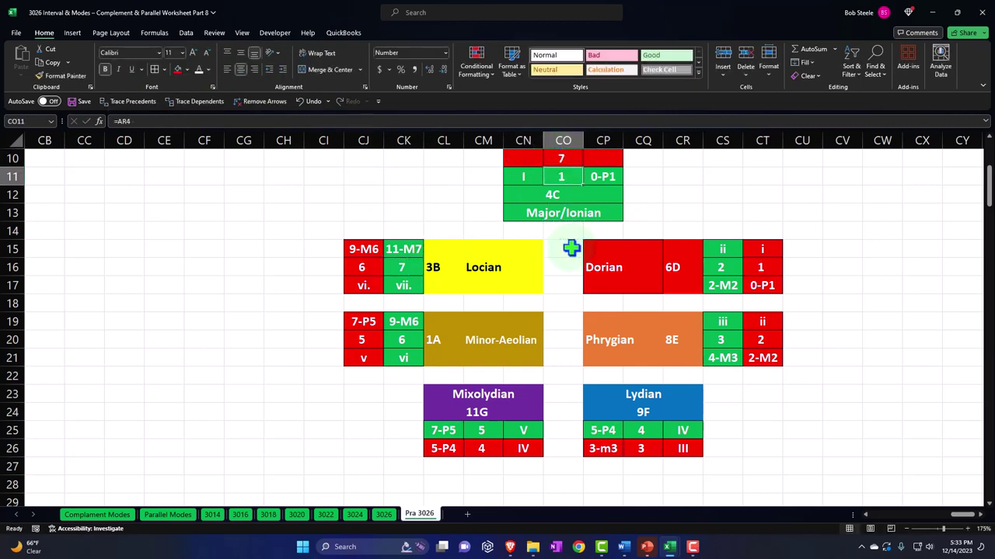
{"action": "key", "text": "Up"}
{"action": "key", "text": "Up"}
{"action": "key", "text": "Down"}
{"action": "key", "text": "Left"}
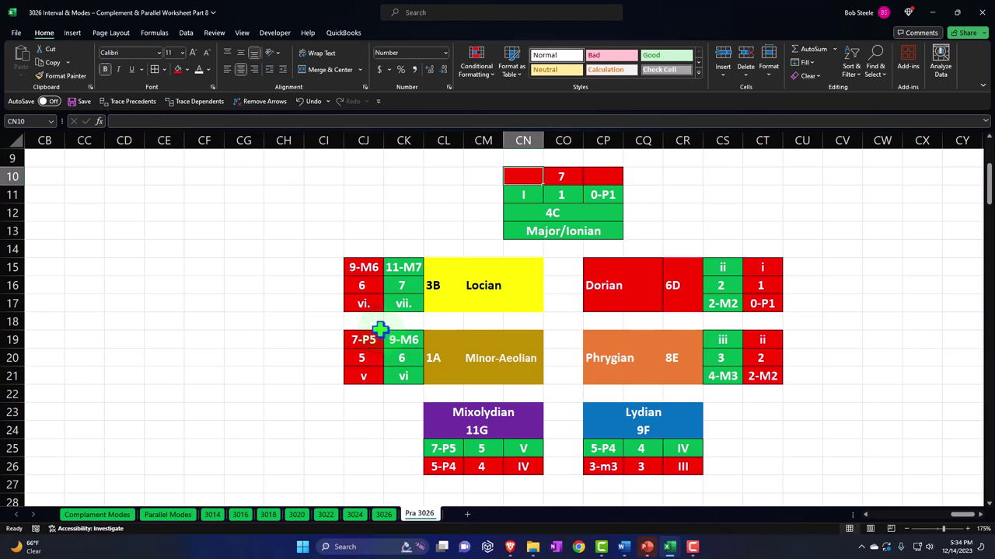
Enter =ROMAN(7) in CN10 so it shows VII
{"action": "type", "text": "=cl"}
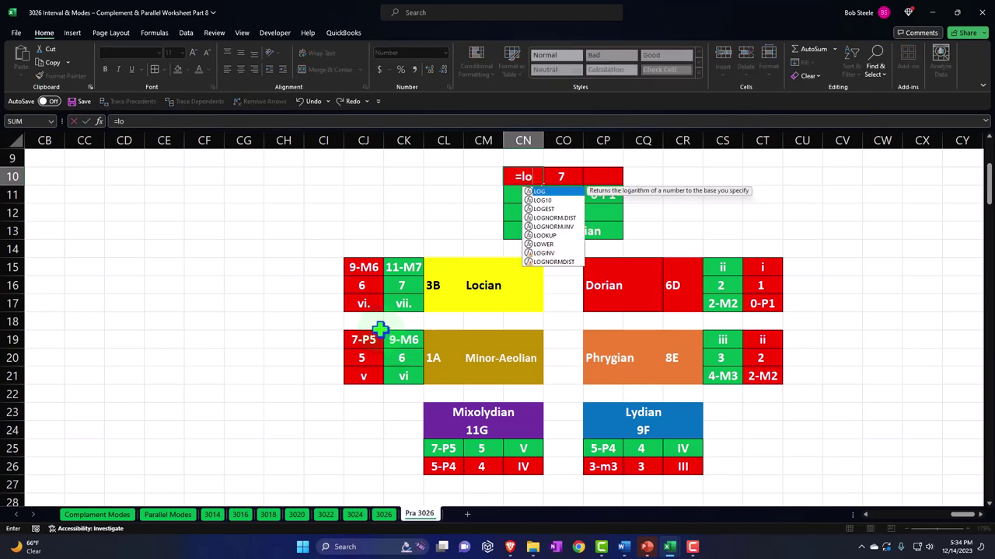
{"action": "key", "text": "BackSpace"}
{"action": "key", "text": "BackSpace"}
{"action": "type", "text": "roman"}
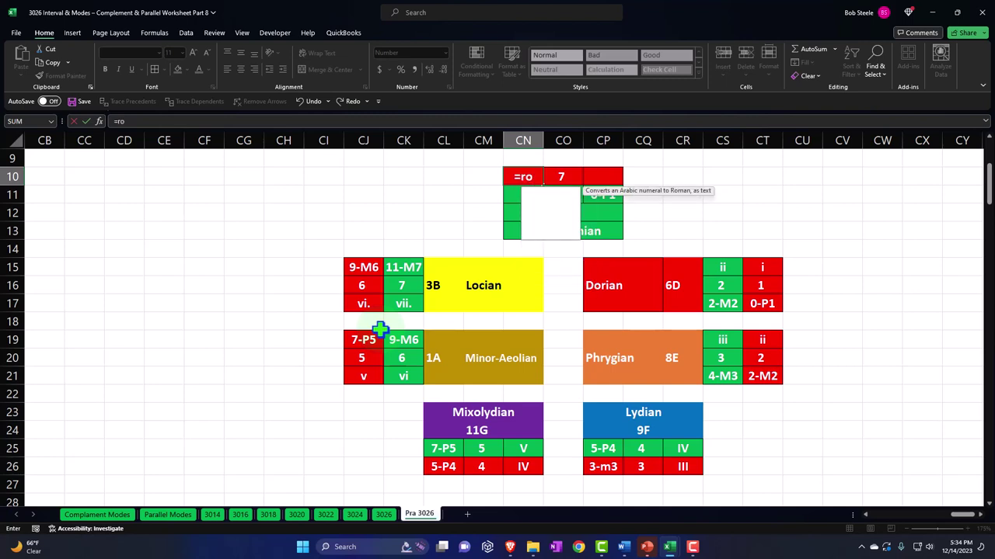
{"action": "key", "text": "Tab"}
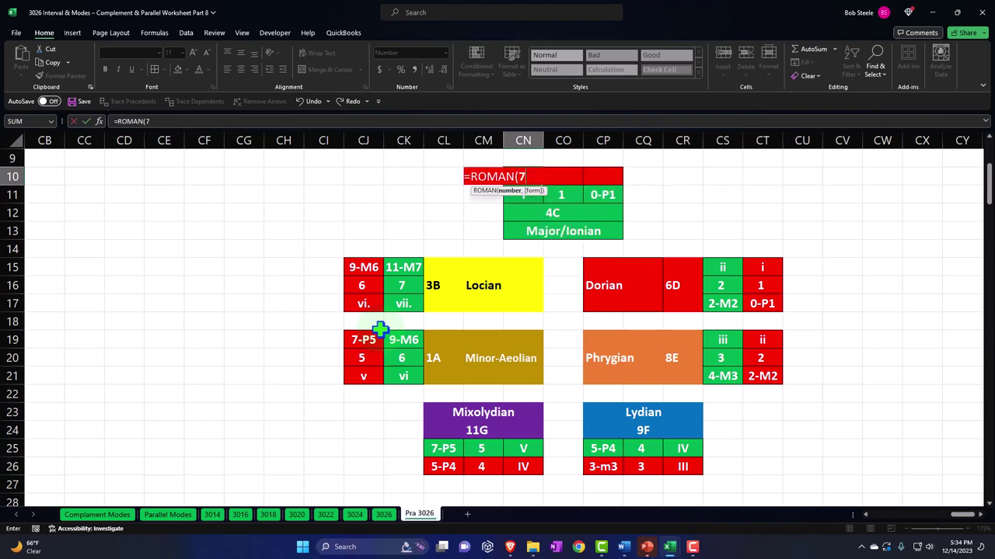
{"action": "type", "text": "7"}
{"action": "key", "text": "Return"}
Link CP10 to the 10-m7 interval in BB37
{"action": "key", "text": "Right"}
{"action": "key", "text": "Right"}
{"action": "key", "text": "Up"}
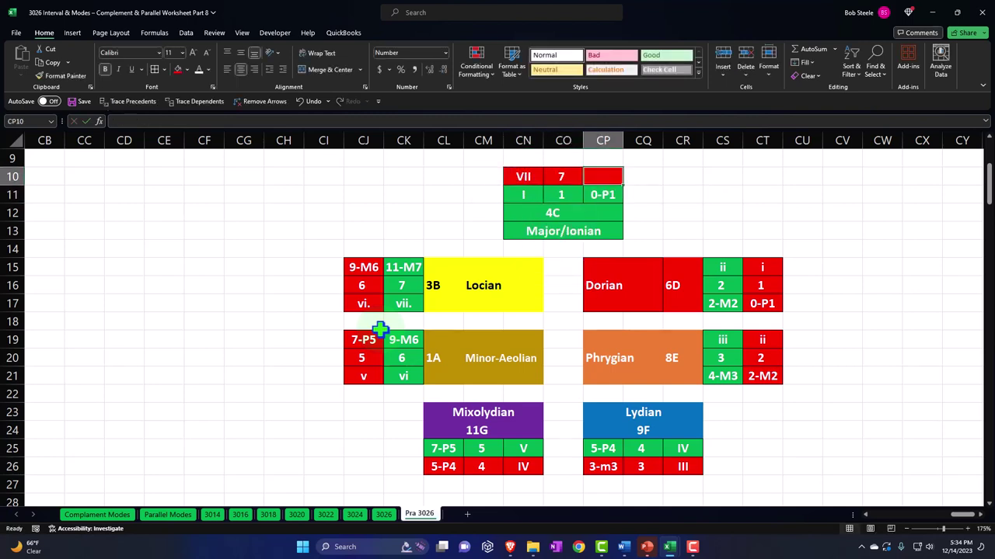
{"action": "type", "text": "="}
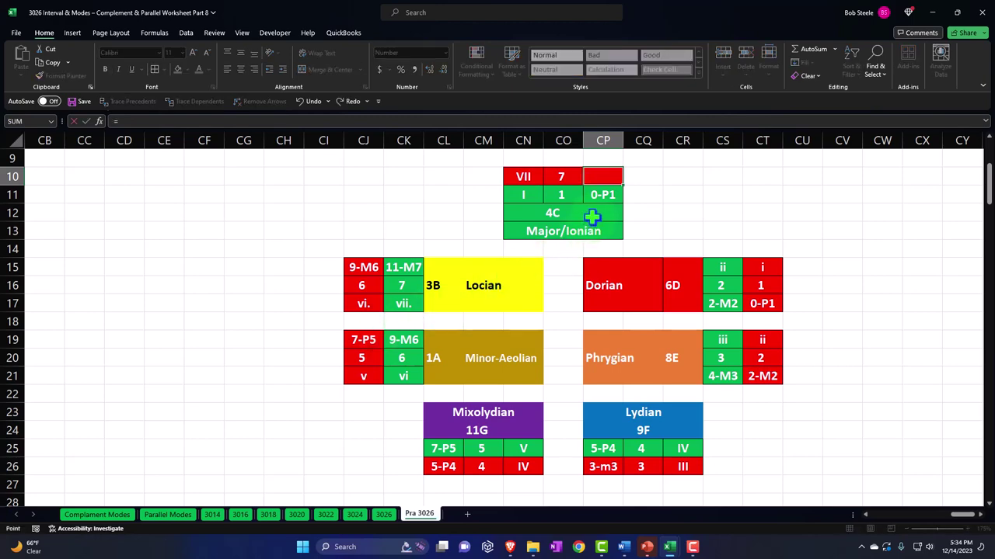
{"action": "key", "text": "Left"}
{"action": "key", "text": "Left"}
{"action": "key", "text": "Left"}
{"action": "key", "text": "Left"}
{"action": "key", "text": "Left"}
{"action": "key", "text": "Left"}
{"action": "key", "text": "Left"}
{"action": "key", "text": "Left"}
{"action": "key", "text": "Left"}
{"action": "key", "text": "Left"}
{"action": "key", "text": "Left"}
{"action": "key", "text": "Left"}
{"action": "key", "text": "Left"}
{"action": "key", "text": "Left"}
{"action": "key", "text": "Left"}
{"action": "key", "text": "Left"}
{"action": "key", "text": "Left"}
{"action": "key", "text": "Left"}
{"action": "key", "text": "Left"}
{"action": "key", "text": "Left"}
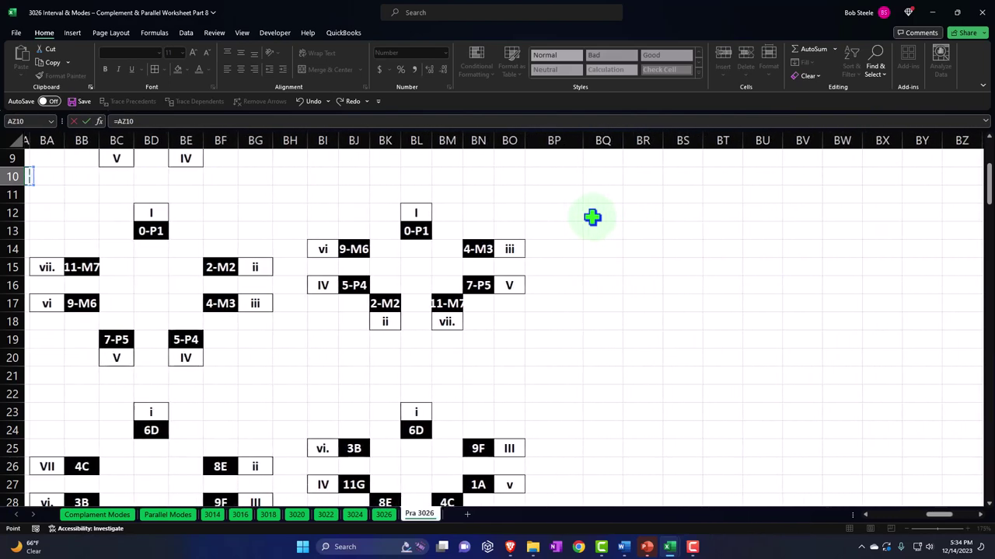
{"action": "key", "text": "Left"}
{"action": "key", "text": "Left"}
{"action": "key", "text": "Left"}
{"action": "key", "text": "Left"}
{"action": "key", "text": "Left"}
{"action": "key", "text": "Left"}
{"action": "key", "text": "Left"}
{"action": "key", "text": "Left"}
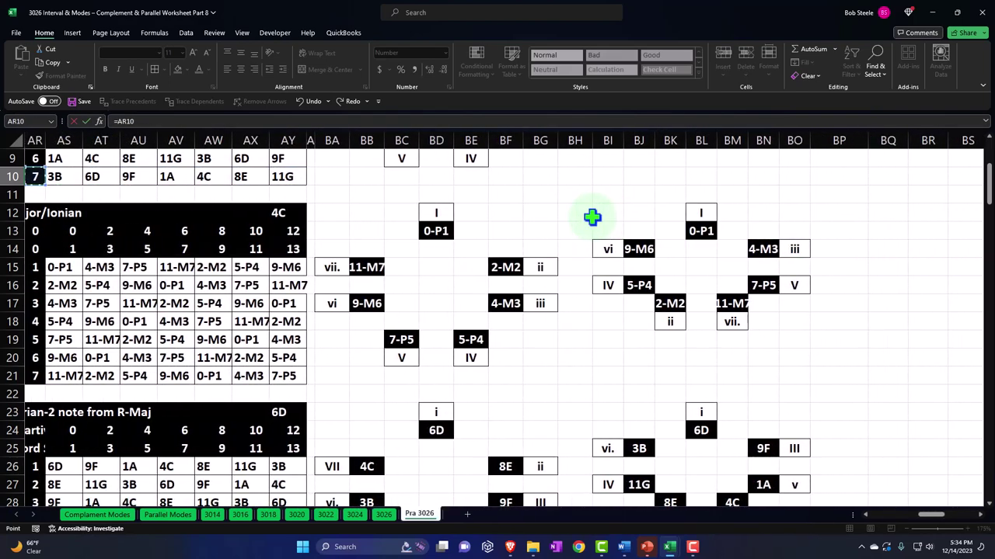
{"action": "scroll", "coordinate": [539, 333], "scroll_direction": "down", "scroll_amount": 3}
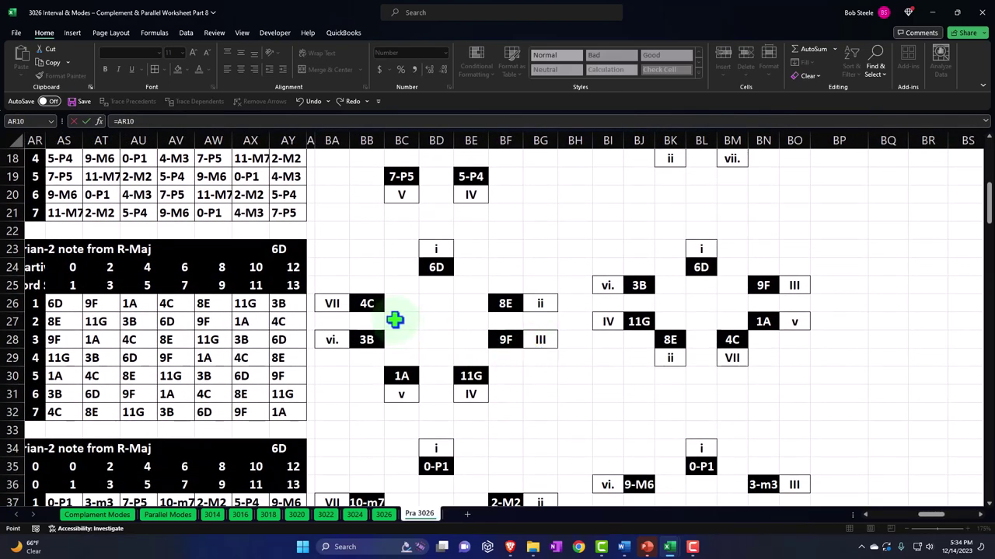
{"action": "left_click", "coordinate": [366, 303]}
{"action": "scroll", "coordinate": [365, 295], "scroll_direction": "down", "scroll_amount": 2}
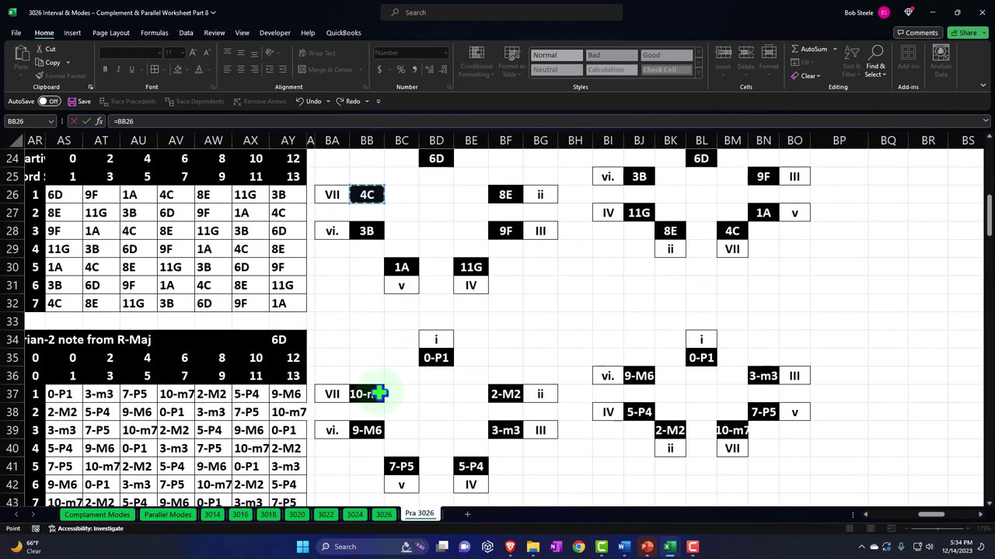
{"action": "left_click", "coordinate": [376, 394]}
{"action": "key", "text": "Escape"}
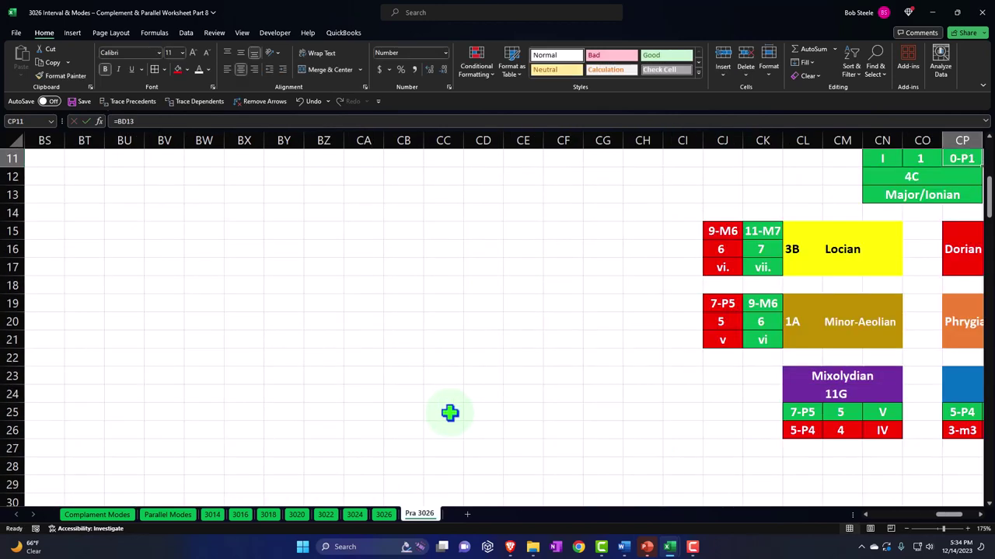
{"action": "key", "text": "Right"}
{"action": "key", "text": "Right"}
{"action": "key", "text": "Right"}
{"action": "key", "text": "Right"}
{"action": "key", "text": "Right"}
{"action": "key", "text": "Right"}
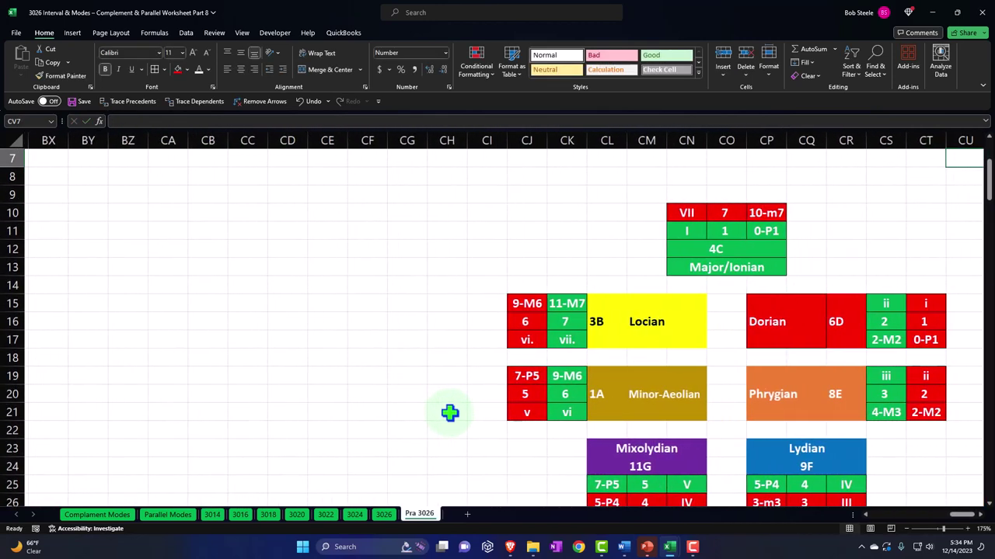
{"action": "scroll", "coordinate": [521, 412], "scroll_direction": "down", "scroll_amount": 1}
{"action": "scroll", "coordinate": [520, 413], "scroll_direction": "down", "scroll_amount": 2}
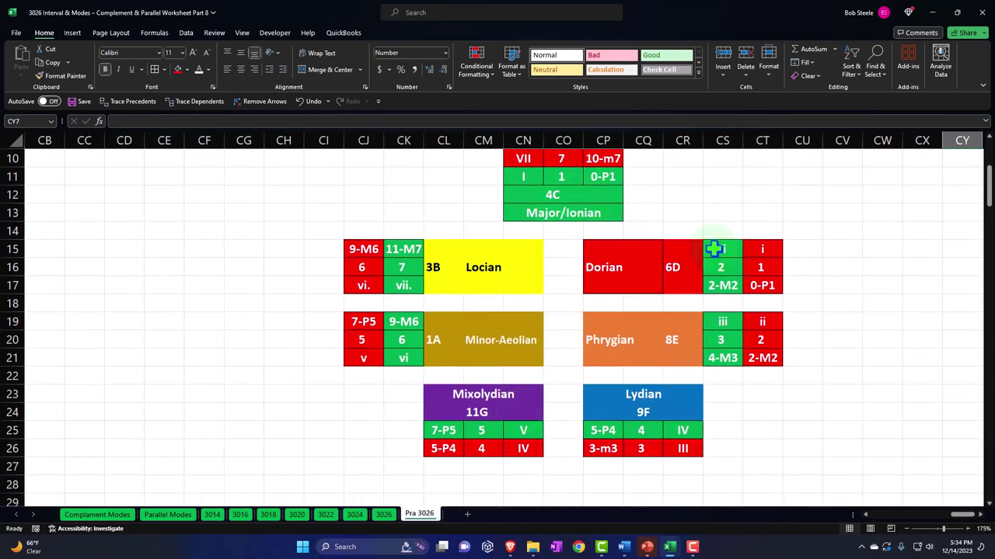
{"action": "left_click", "coordinate": [553, 197]}
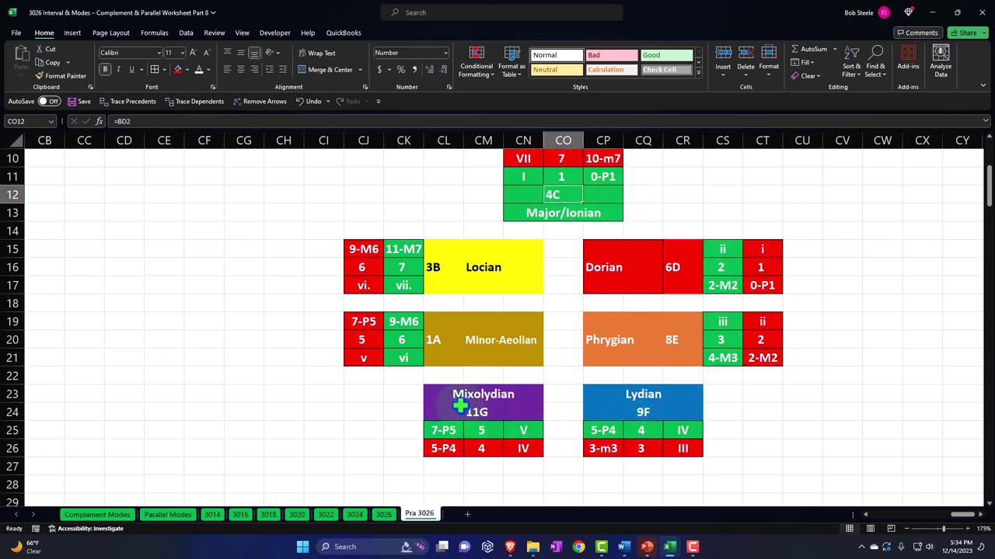
{"action": "left_click", "coordinate": [673, 268]}
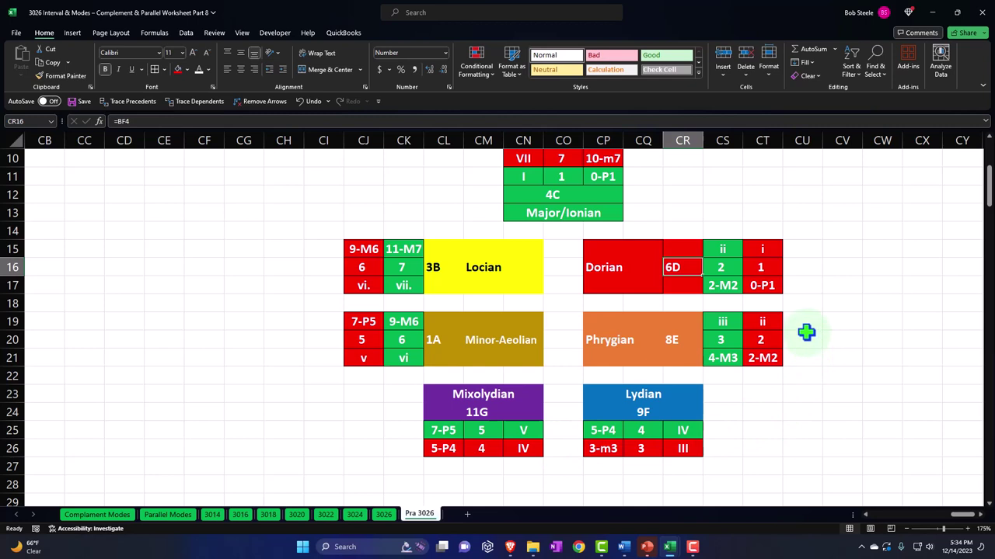
Fill the cells right of Phrygian and the rows below Lydian and Mixolydian orange
{"action": "left_click_drag", "start_coordinate": [802, 323], "coordinate": [800, 348]}
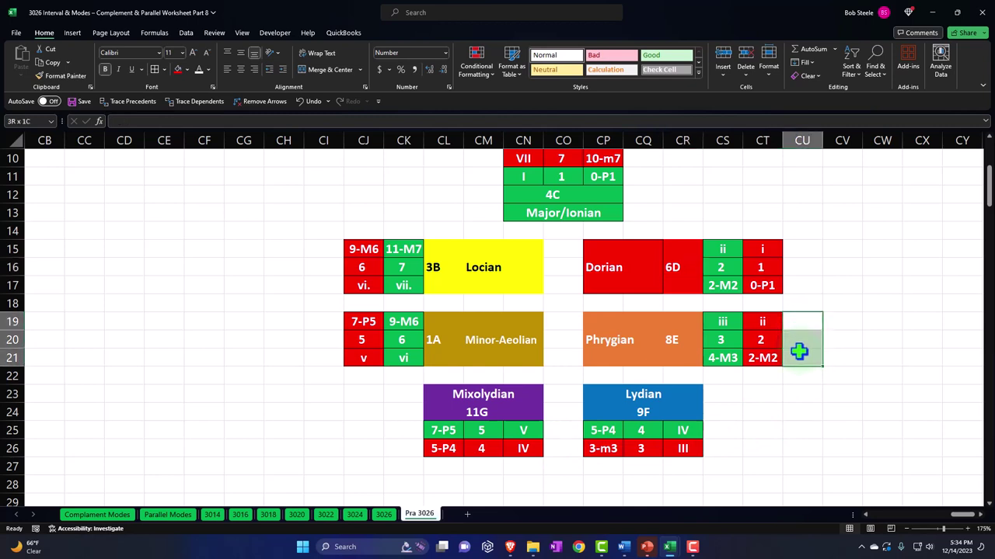
{"action": "left_click", "coordinate": [188, 70]}
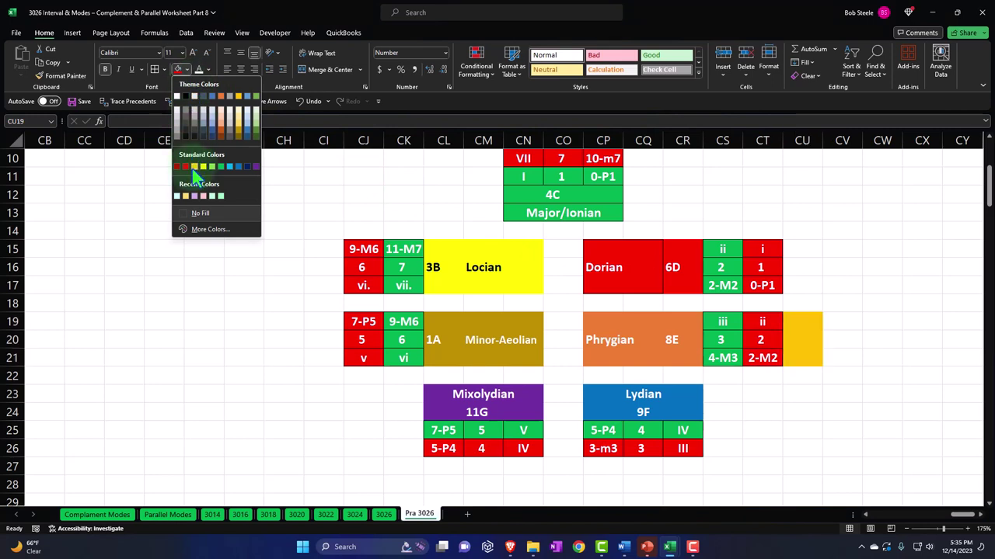
{"action": "left_click", "coordinate": [220, 101]}
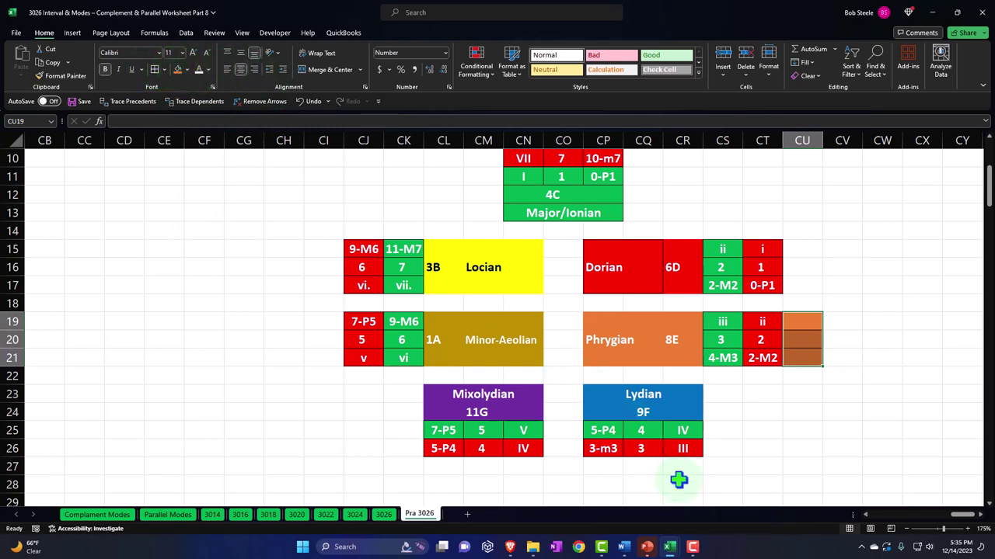
{"action": "left_click_drag", "start_coordinate": [614, 469], "coordinate": [666, 468]}
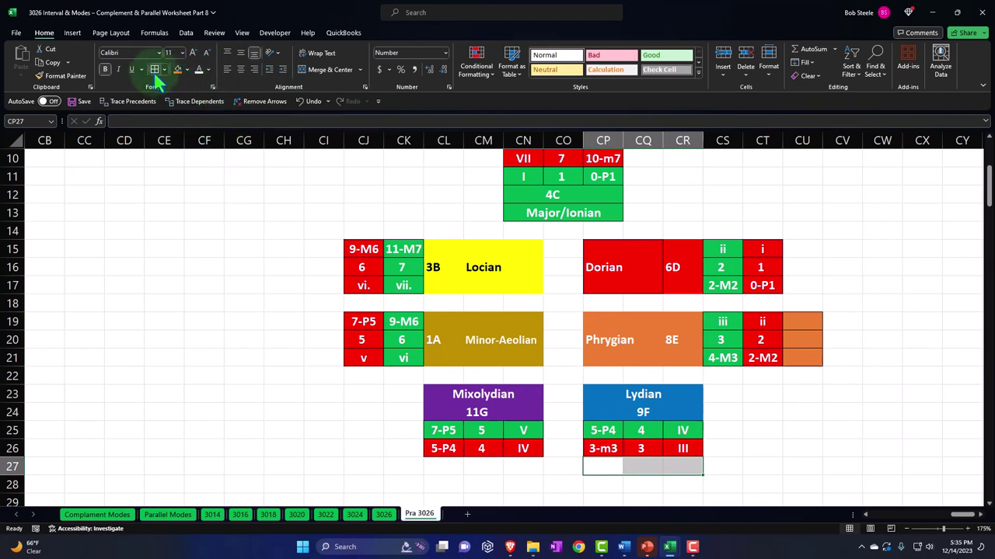
{"action": "left_click", "coordinate": [179, 70]}
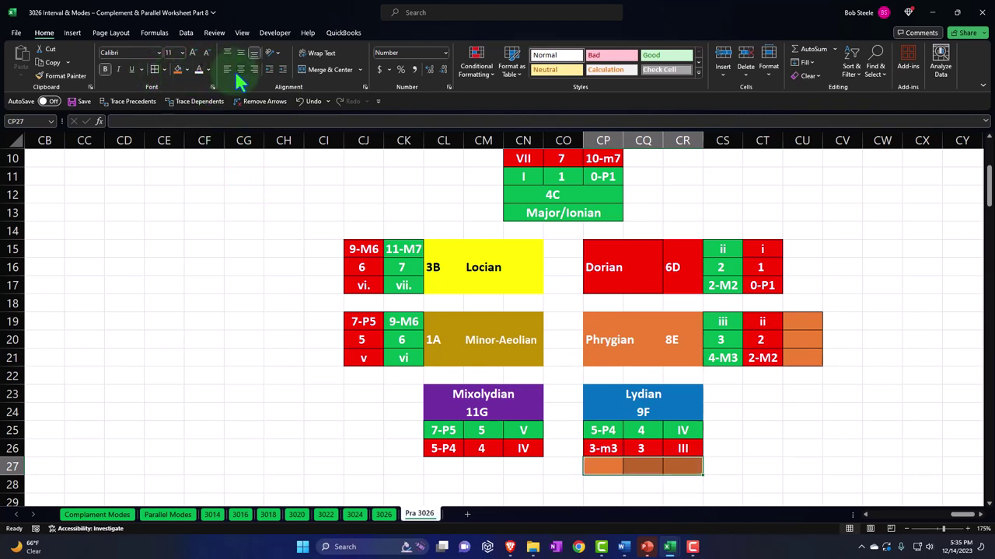
{"action": "left_click_drag", "start_coordinate": [443, 466], "coordinate": [523, 464]}
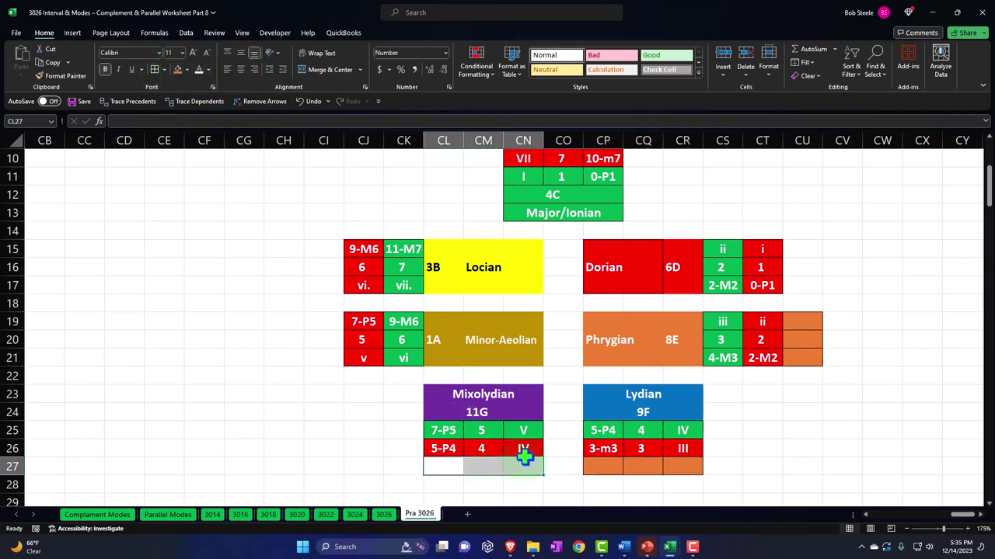
{"action": "left_click", "coordinate": [177, 67]}
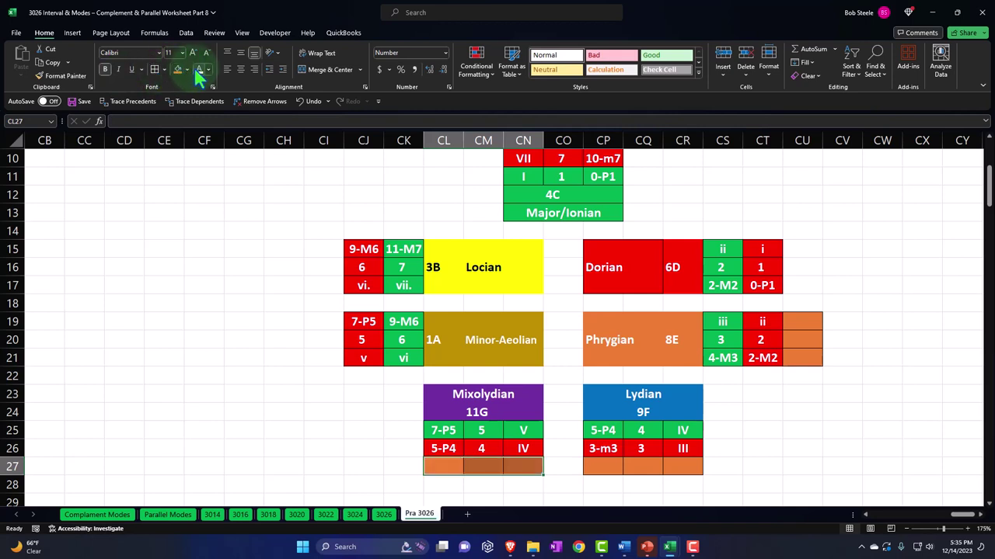
{"action": "left_click", "coordinate": [242, 69]}
Fill the cells left of the Minor-Aeolian and Locian boxes orange
{"action": "left_click_drag", "start_coordinate": [323, 318], "coordinate": [321, 346]}
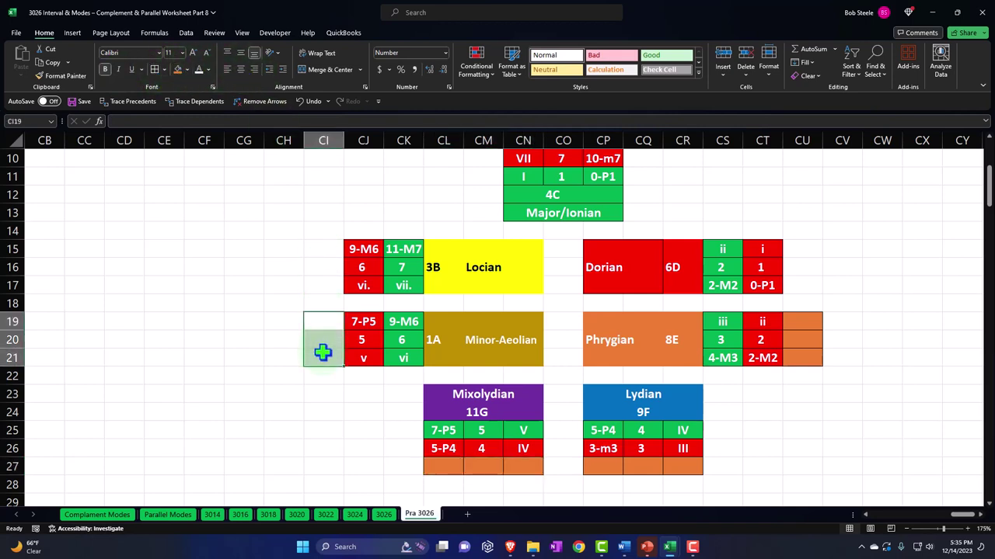
{"action": "left_click", "coordinate": [178, 69]}
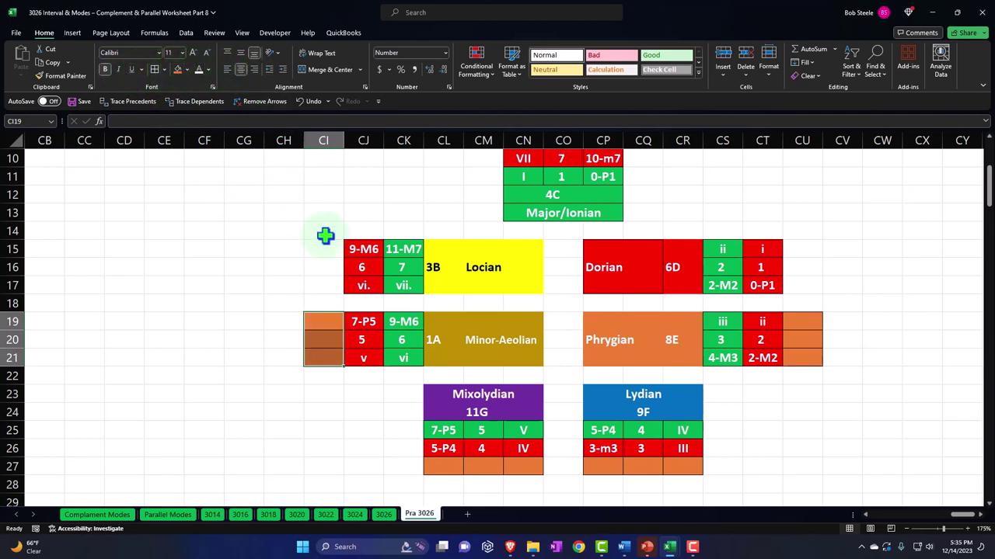
{"action": "left_click_drag", "start_coordinate": [324, 247], "coordinate": [329, 284]}
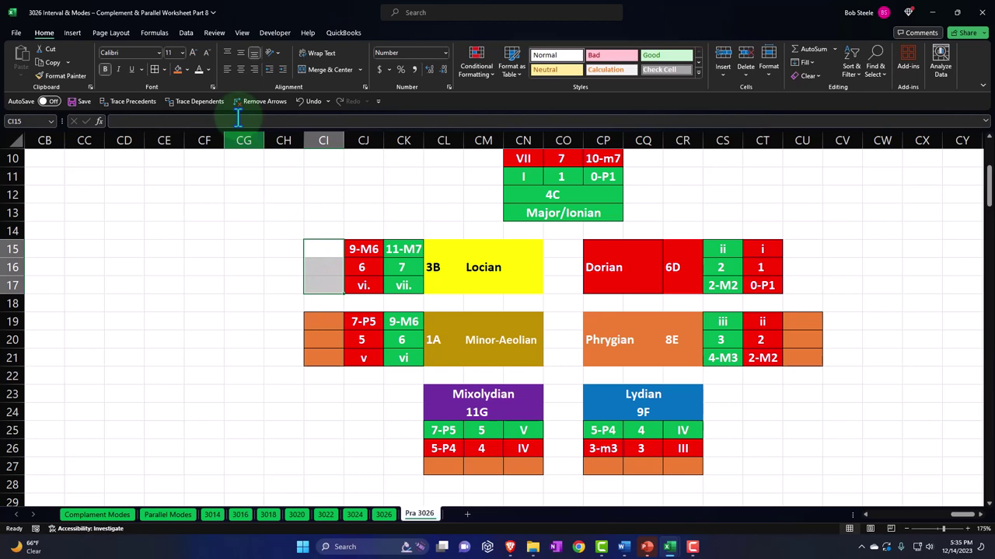
{"action": "left_click", "coordinate": [178, 70]}
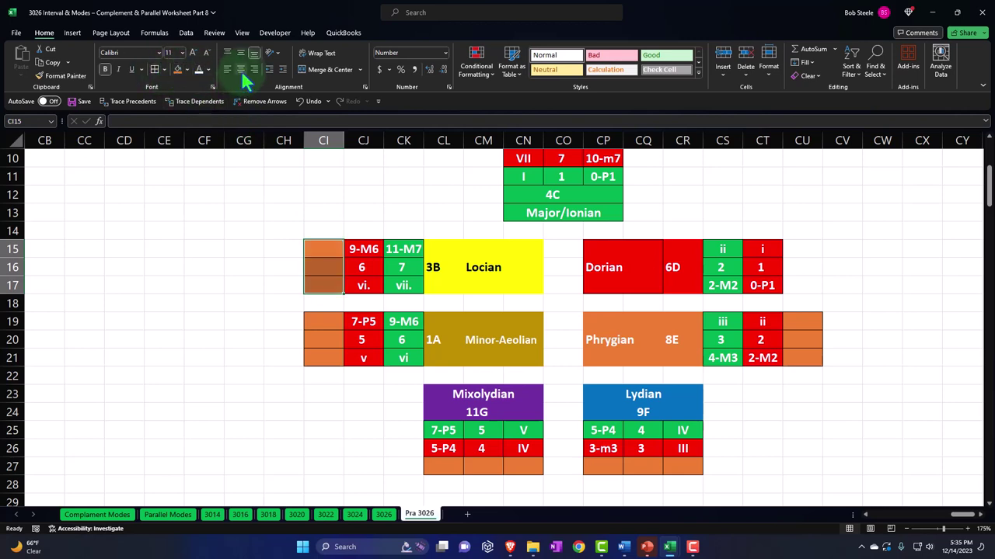
Fill the row above Major/Ionian and the cells right of Dorian orange
{"action": "scroll", "coordinate": [430, 261], "scroll_direction": "up", "scroll_amount": 1}
{"action": "left_click_drag", "start_coordinate": [523, 194], "coordinate": [603, 194]}
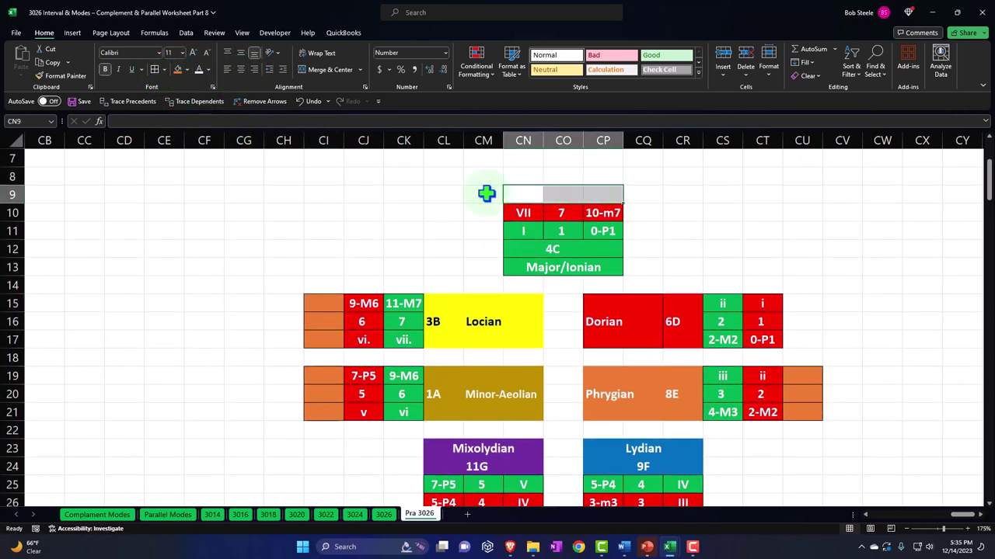
{"action": "left_click", "coordinate": [178, 70]}
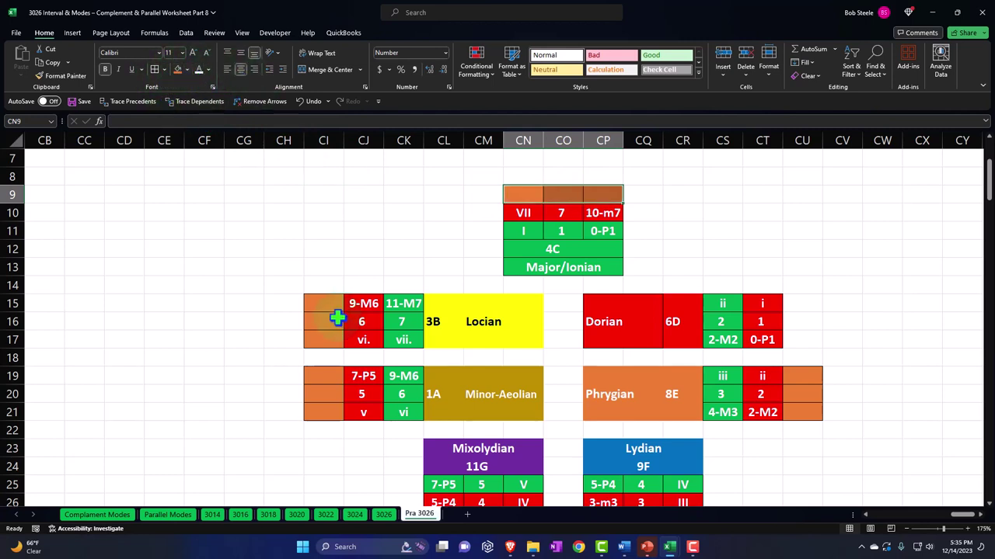
{"action": "scroll", "coordinate": [337, 317], "scroll_direction": "down", "scroll_amount": 1}
{"action": "left_click_drag", "start_coordinate": [802, 249], "coordinate": [804, 284]}
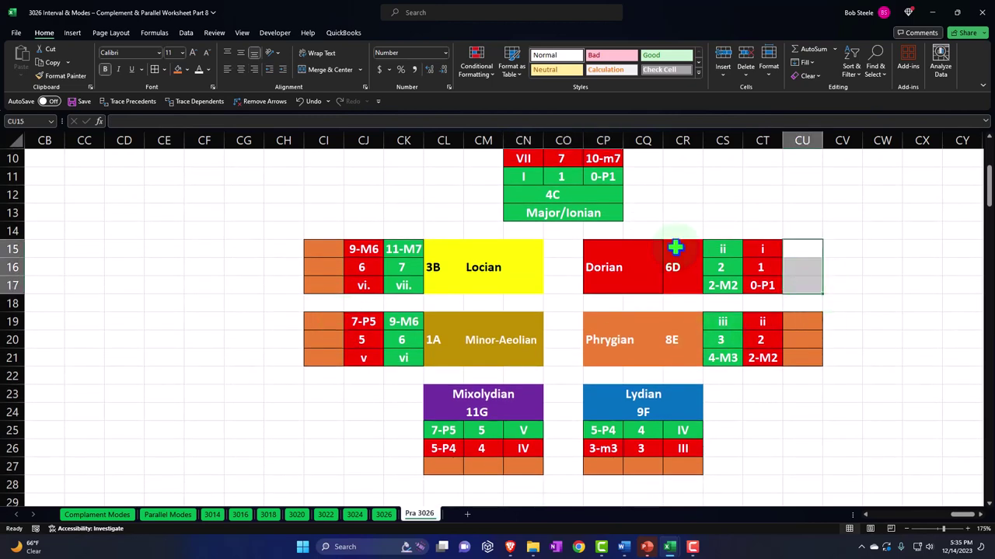
{"action": "left_click", "coordinate": [178, 69]}
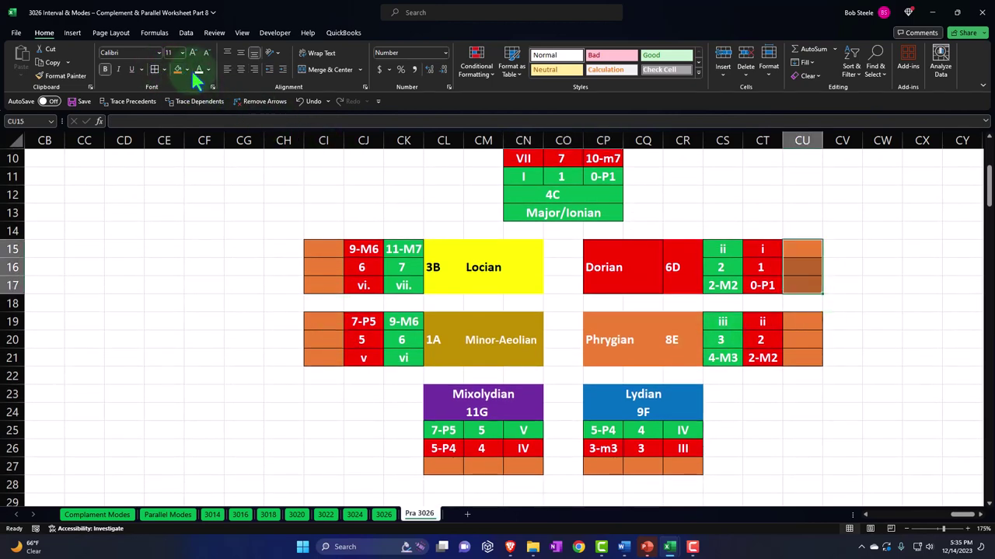
Select the row beneath the orange band under Lydian
{"action": "scroll", "coordinate": [431, 268], "scroll_direction": "up", "scroll_amount": 1}
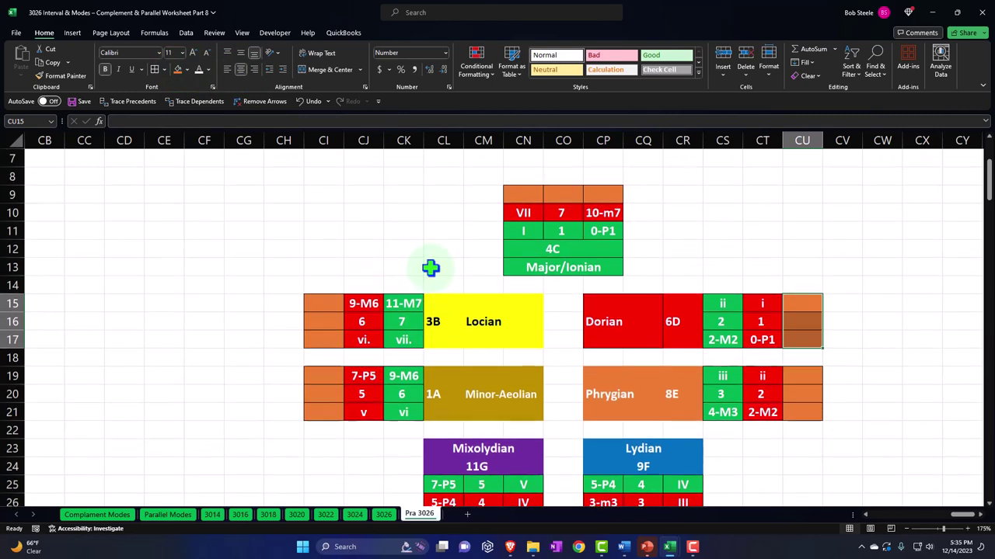
{"action": "scroll", "coordinate": [430, 268], "scroll_direction": "down", "scroll_amount": 1}
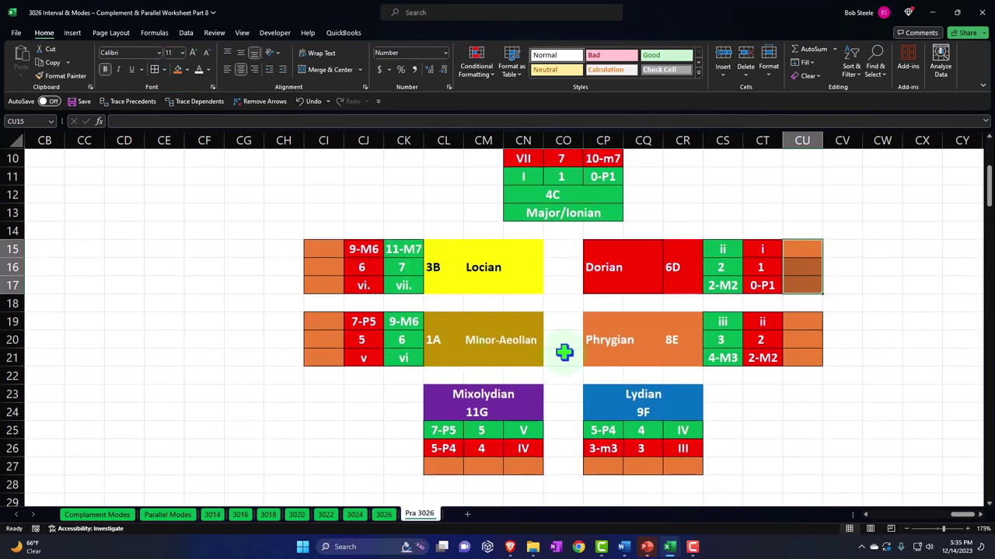
{"action": "scroll", "coordinate": [602, 359], "scroll_direction": "down", "scroll_amount": 1}
{"action": "left_click_drag", "start_coordinate": [608, 434], "coordinate": [672, 426]}
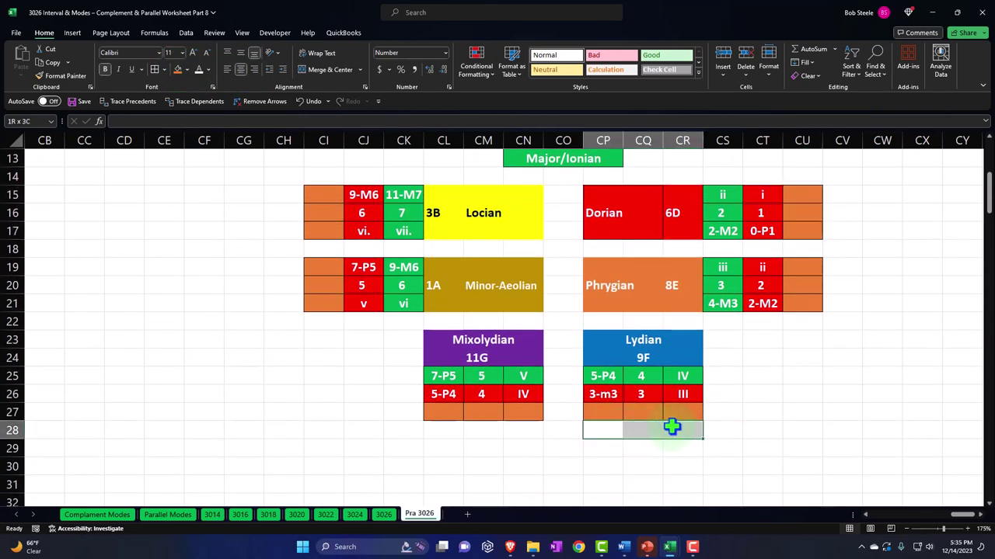
Fill the new bands beneath the orange ones under Lydian and Mixolydian blue
{"action": "left_click", "coordinate": [186, 70]}
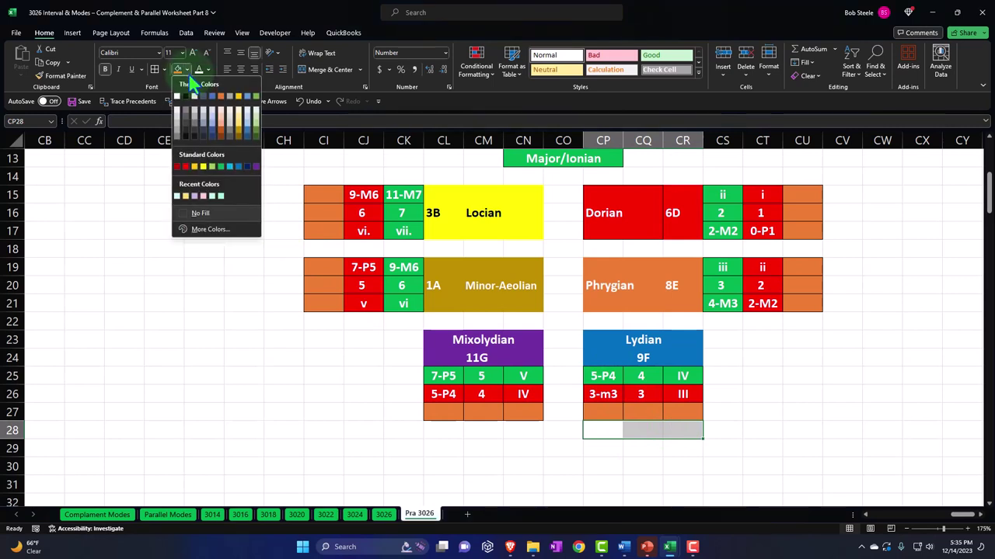
{"action": "left_click", "coordinate": [240, 166]}
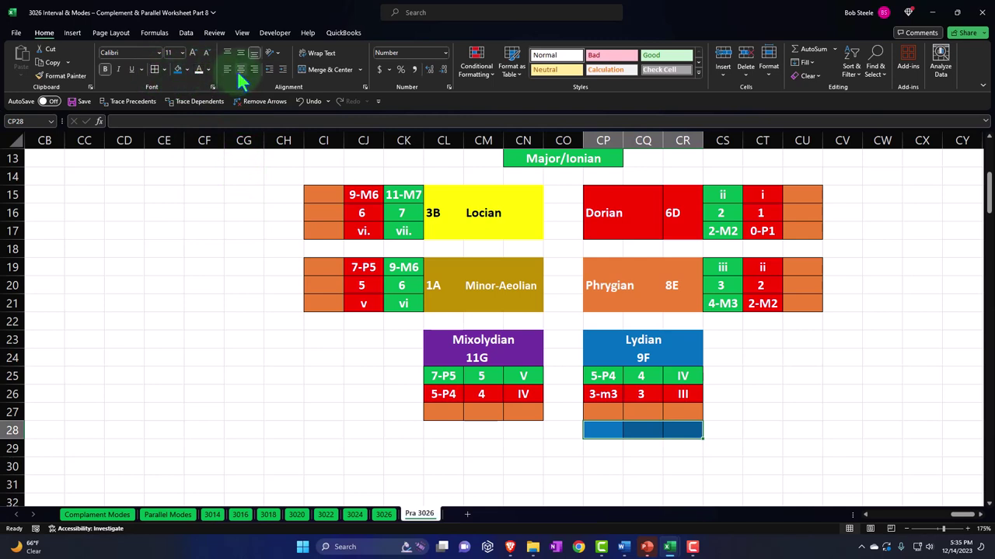
{"action": "left_click_drag", "start_coordinate": [444, 427], "coordinate": [513, 429]}
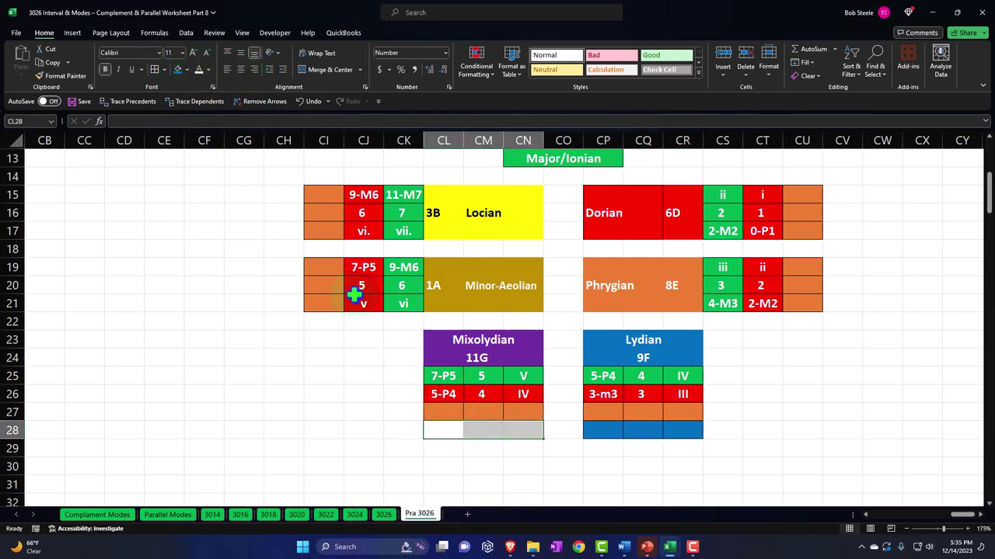
{"action": "left_click", "coordinate": [178, 69]}
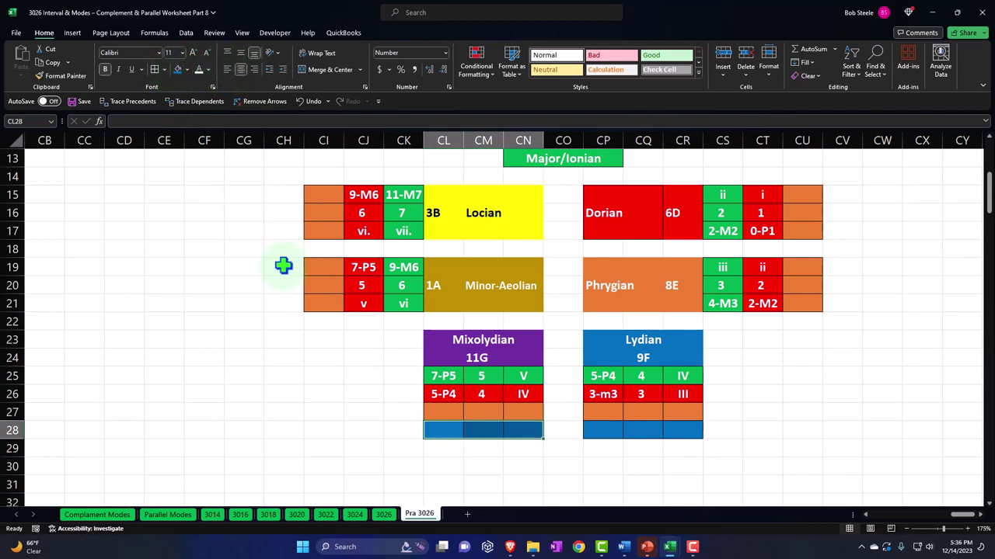
Fill the cells outside the Minor-Aeolian orange band blue and select those beside Locian
{"action": "left_click_drag", "start_coordinate": [282, 267], "coordinate": [282, 304]}
{"action": "left_click", "coordinate": [178, 69]}
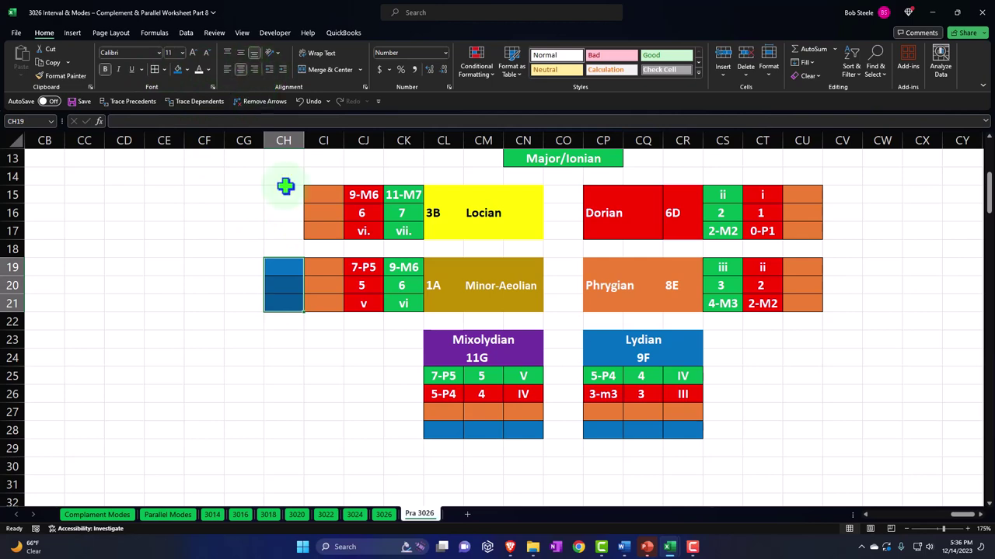
{"action": "scroll", "coordinate": [285, 184], "scroll_direction": "up", "scroll_amount": 1}
{"action": "left_click_drag", "start_coordinate": [287, 251], "coordinate": [286, 266]}
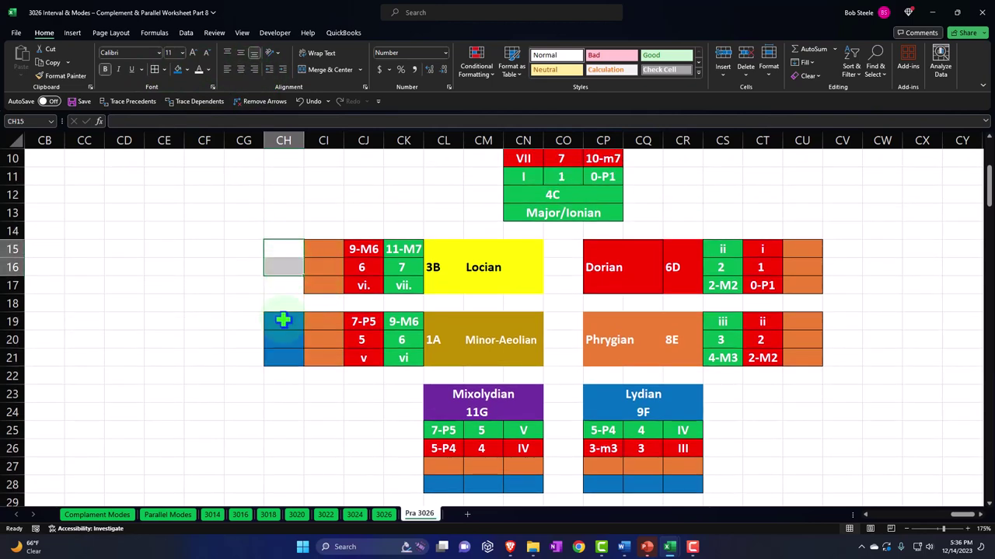
{"action": "left_click", "coordinate": [614, 398]}
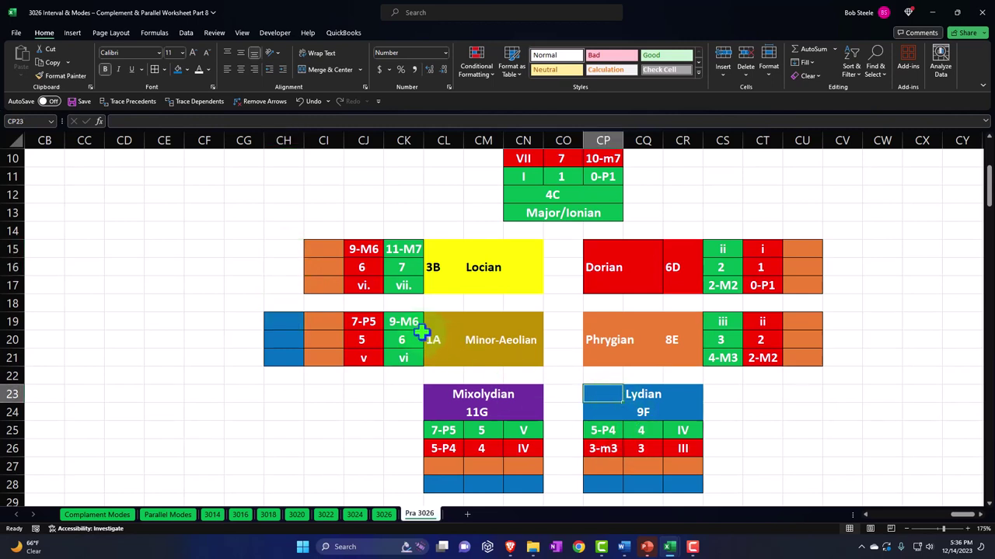
{"action": "left_click", "coordinate": [286, 327]}
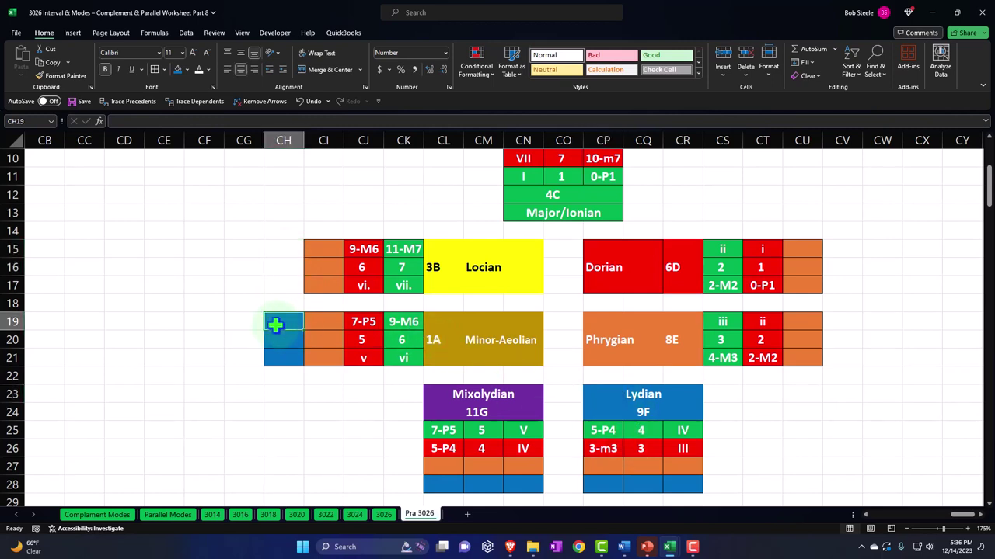
Enter 'd' in the first cell of the blue band under Lydian
{"action": "left_click", "coordinate": [609, 487]}
{"action": "type", "text": "d"}
{"action": "key", "text": "ctrl+Return"}
{"action": "scroll", "coordinate": [610, 487], "scroll_direction": "down", "scroll_amount": 1}
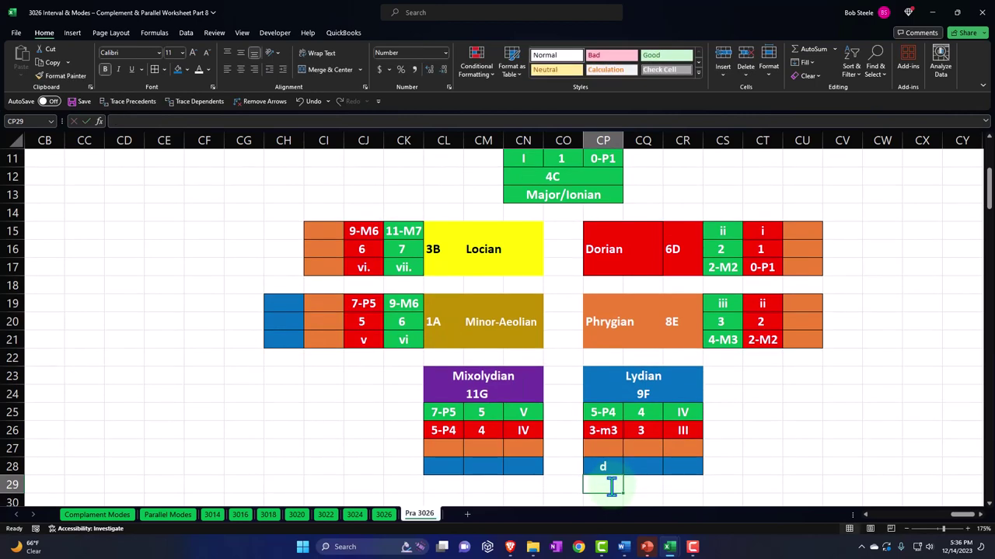
{"action": "scroll", "coordinate": [611, 485], "scroll_direction": "up", "scroll_amount": 1}
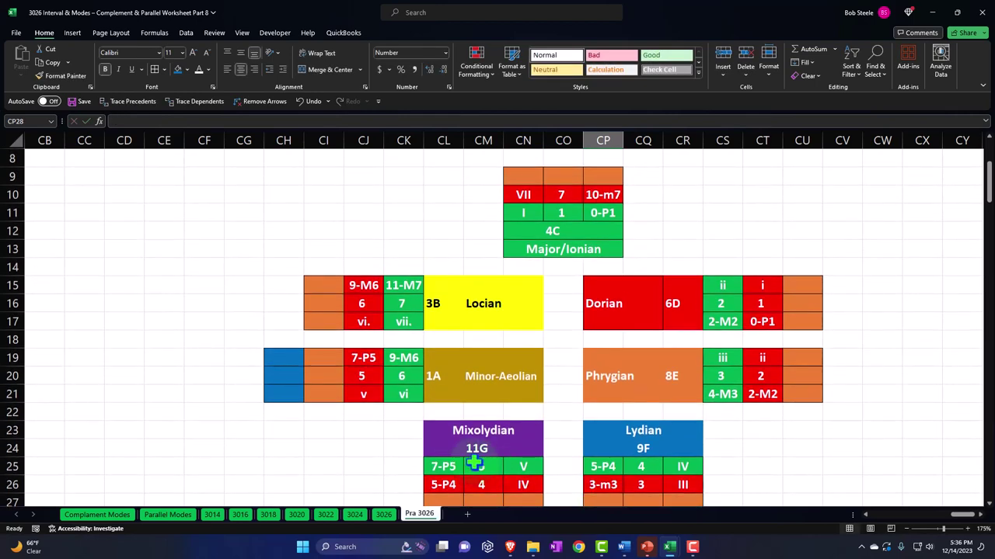
Format-paint blue from CH19 onto CH15:CH17, then from CH15 onto CN8:CP8
{"action": "left_click", "coordinate": [272, 358]}
{"action": "left_click", "coordinate": [66, 75]}
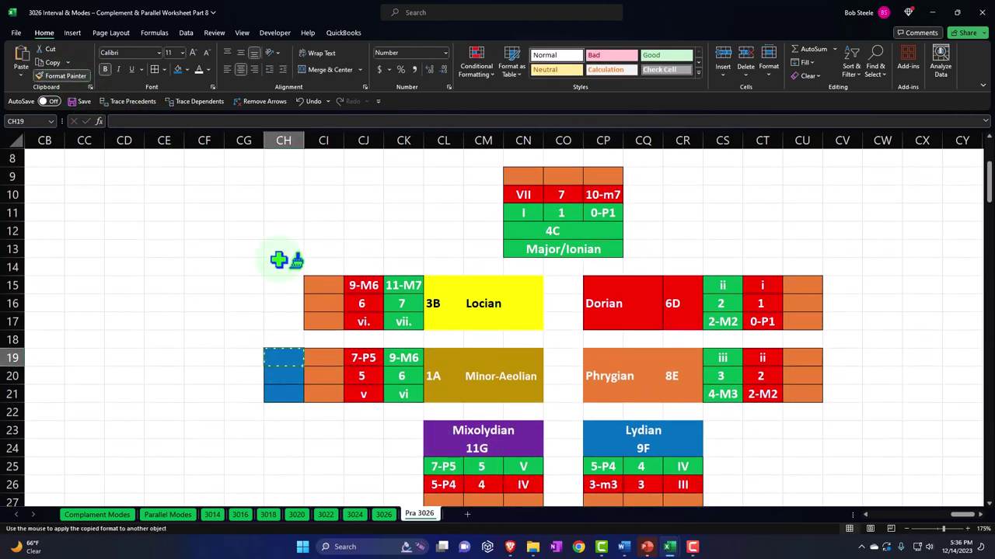
{"action": "left_click_drag", "start_coordinate": [284, 284], "coordinate": [282, 330]}
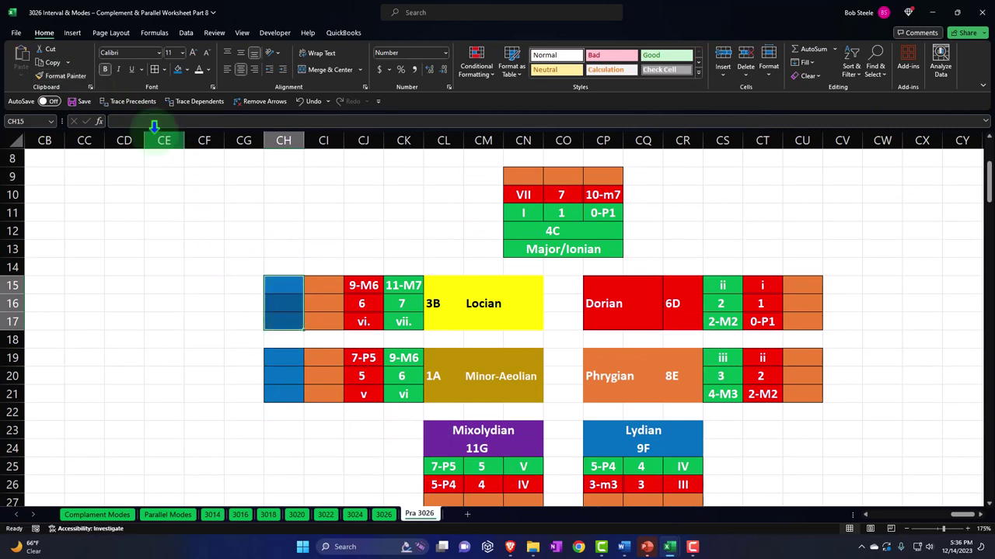
{"action": "left_click", "coordinate": [282, 286]}
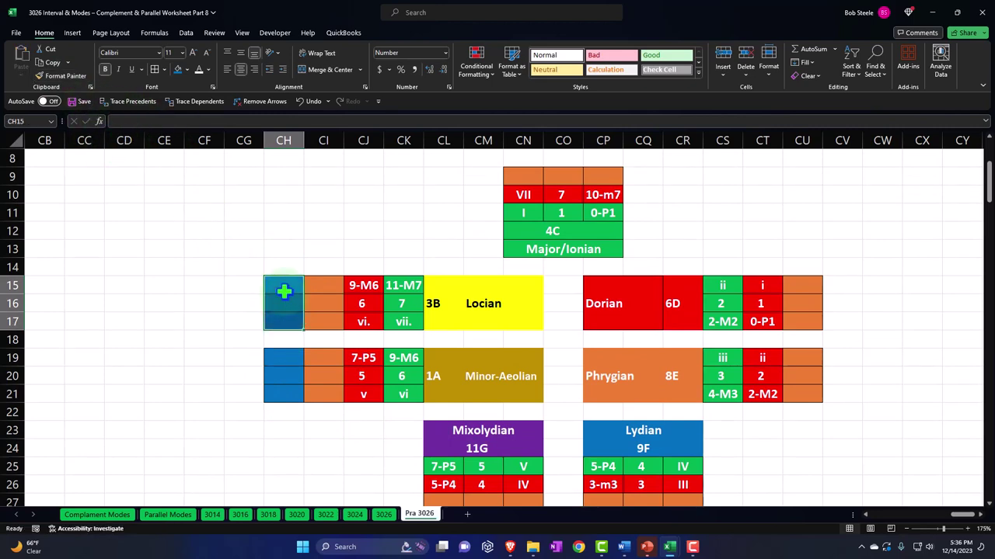
{"action": "left_click", "coordinate": [65, 75]}
{"action": "left_click_drag", "start_coordinate": [525, 159], "coordinate": [614, 164]}
{"action": "scroll", "coordinate": [632, 313], "scroll_direction": "up", "scroll_amount": 1}
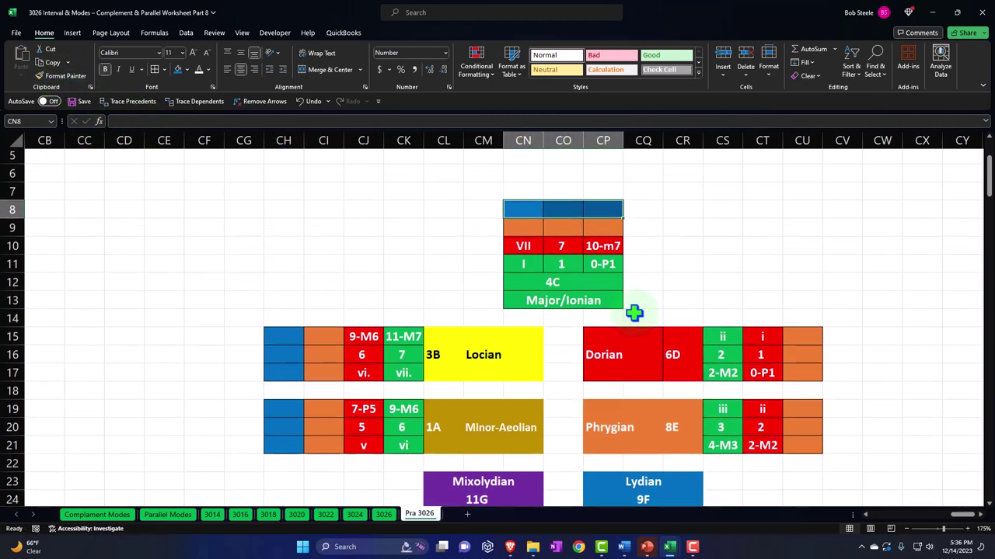
{"action": "scroll", "coordinate": [634, 315], "scroll_direction": "down", "scroll_amount": 2}
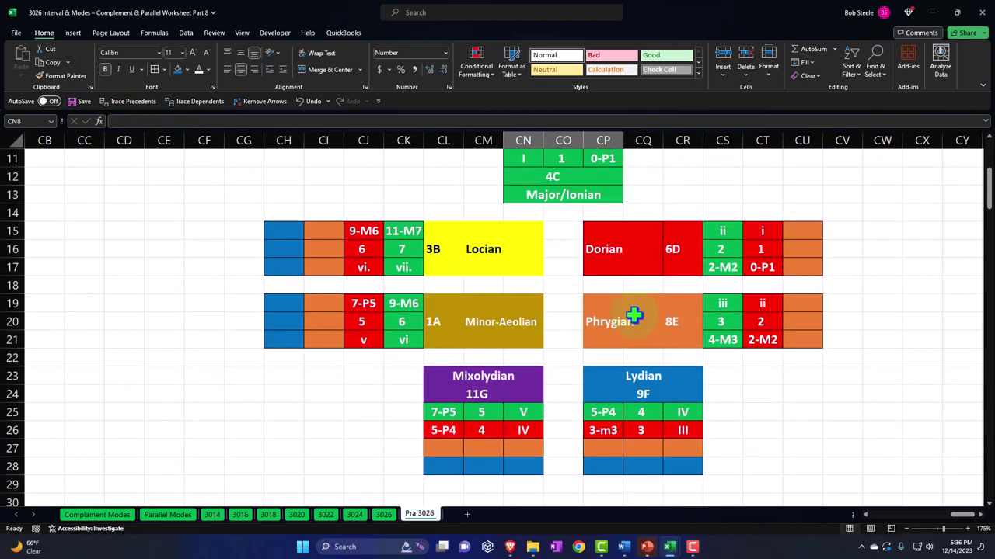
Fill CL29:CN29 purple and format-paint it onto CG19:CG21 and CG15:CG17
{"action": "left_click_drag", "start_coordinate": [463, 482], "coordinate": [524, 484]}
{"action": "left_click", "coordinate": [188, 71]}
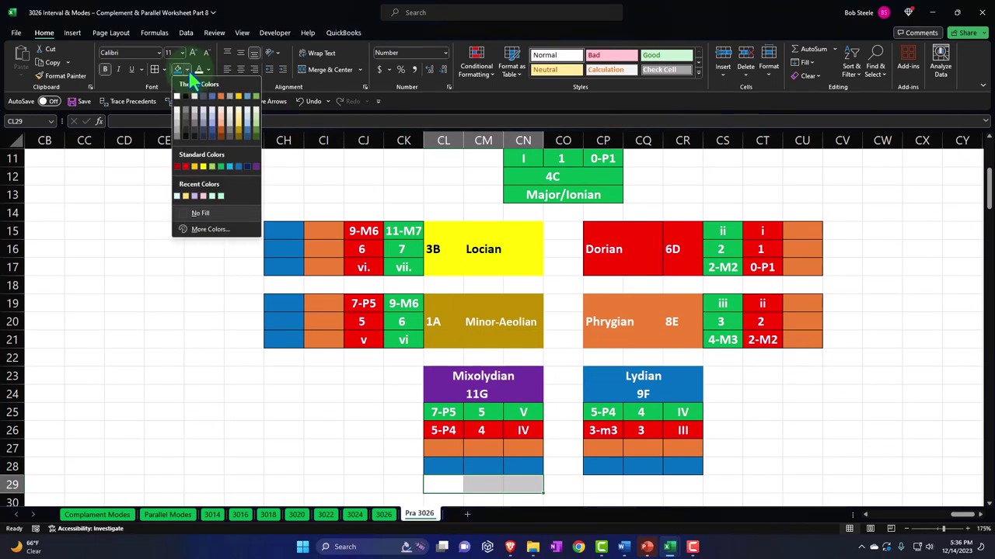
{"action": "left_click", "coordinate": [254, 169]}
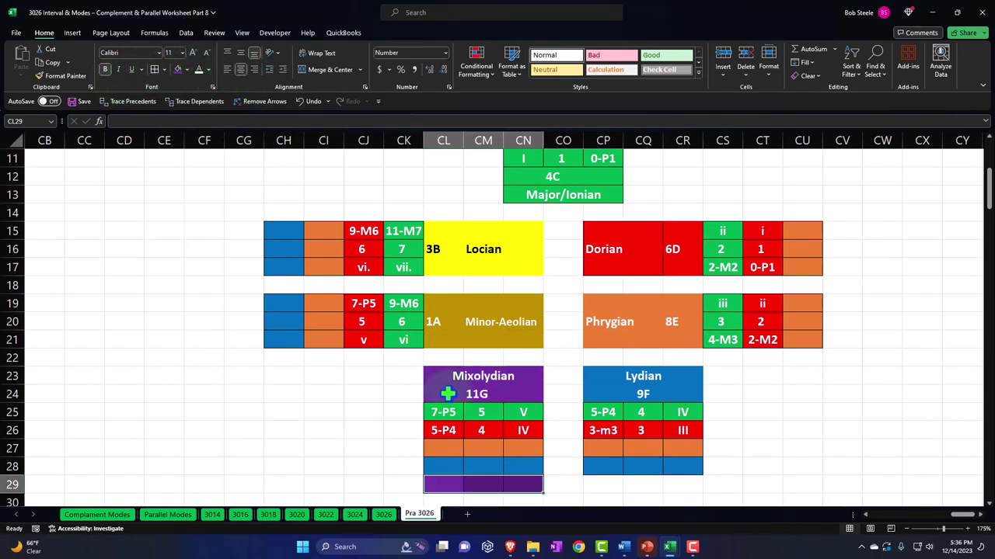
{"action": "left_click", "coordinate": [456, 484]}
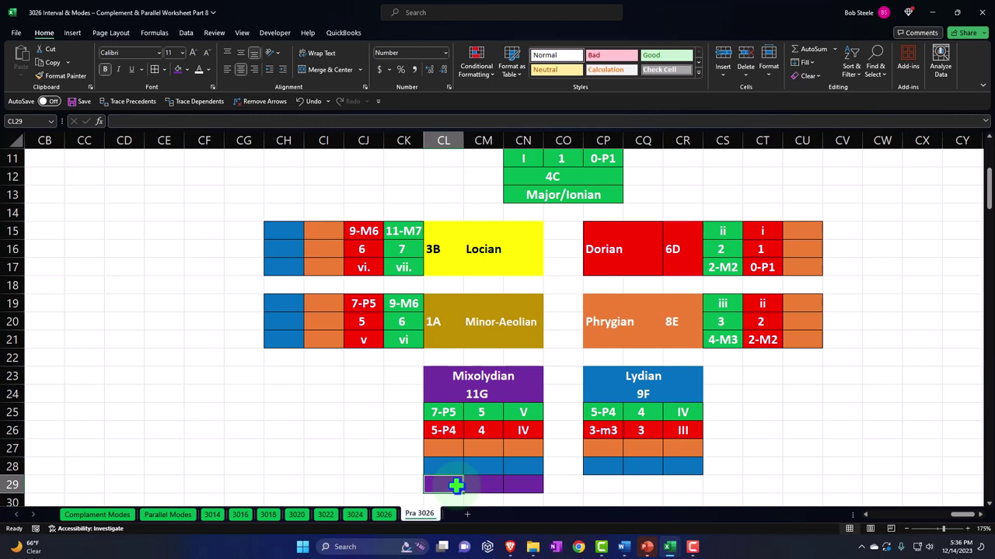
{"action": "left_click", "coordinate": [62, 75]}
{"action": "left_click_drag", "start_coordinate": [247, 303], "coordinate": [250, 339]}
{"action": "left_click", "coordinate": [62, 75]}
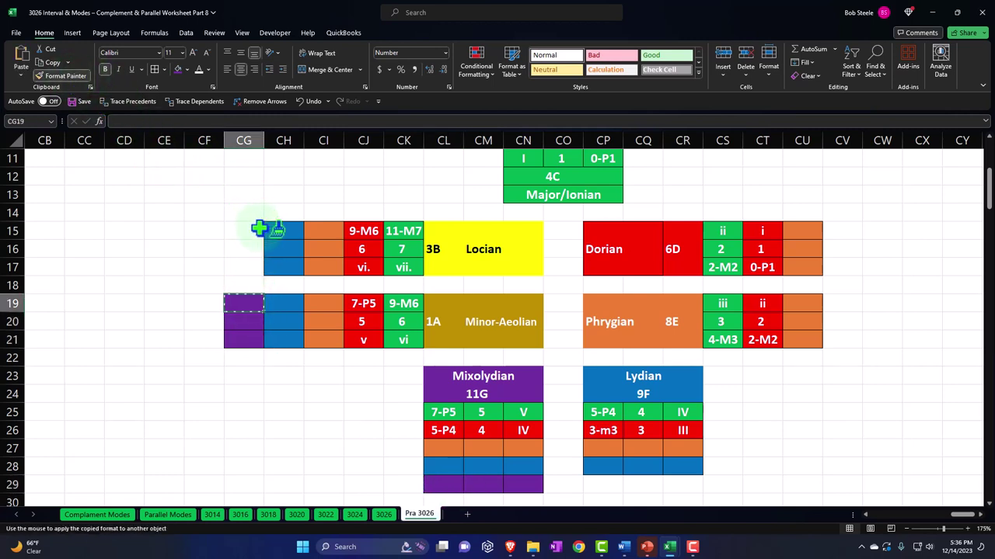
{"action": "left_click_drag", "start_coordinate": [257, 226], "coordinate": [248, 267]}
Format-paint the purple from CG15 onto CN7:CP7 above Major/Ionian
{"action": "left_click", "coordinate": [248, 233]}
{"action": "scroll", "coordinate": [259, 248], "scroll_direction": "up", "scroll_amount": 1}
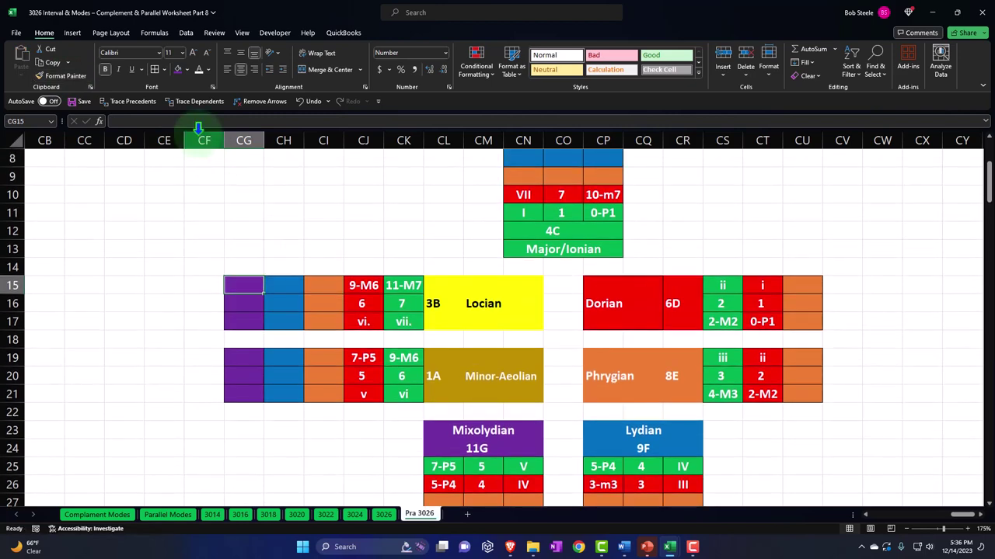
{"action": "left_click", "coordinate": [63, 76]}
{"action": "scroll", "coordinate": [466, 249], "scroll_direction": "up", "scroll_amount": 1}
{"action": "left_click_drag", "start_coordinate": [523, 194], "coordinate": [588, 193]}
{"action": "left_click", "coordinate": [523, 194]}
{"action": "left_click", "coordinate": [62, 75]}
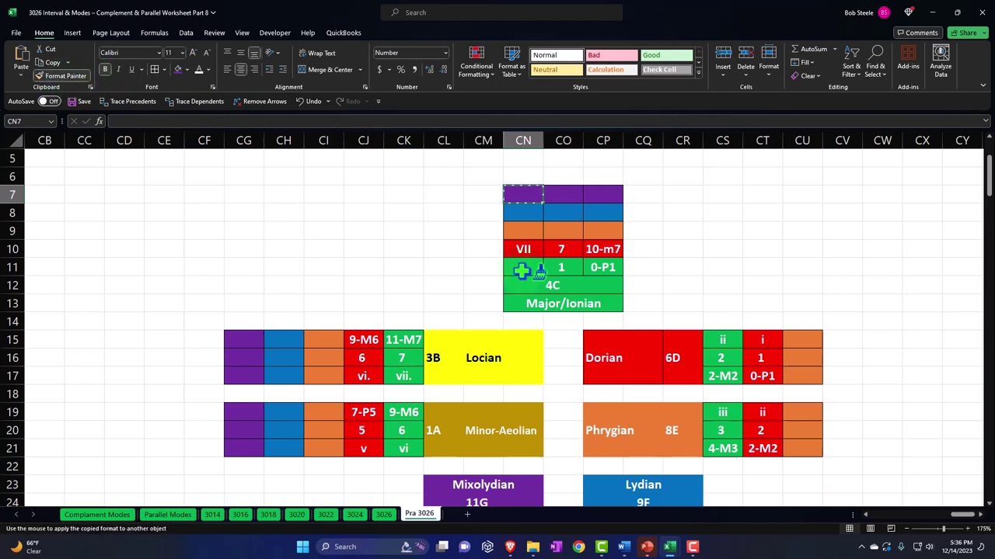
Format-paint purple onto CV15:CV21 beside Dorian and Phrygian, picking up CV20's format
{"action": "left_click_drag", "start_coordinate": [839, 344], "coordinate": [844, 394]}
{"action": "scroll", "coordinate": [781, 366], "scroll_direction": "down", "scroll_amount": 1}
{"action": "left_click", "coordinate": [842, 306]}
{"action": "left_click", "coordinate": [62, 76]}
{"action": "left_click", "coordinate": [842, 376]}
{"action": "scroll", "coordinate": [839, 370], "scroll_direction": "down", "scroll_amount": 1}
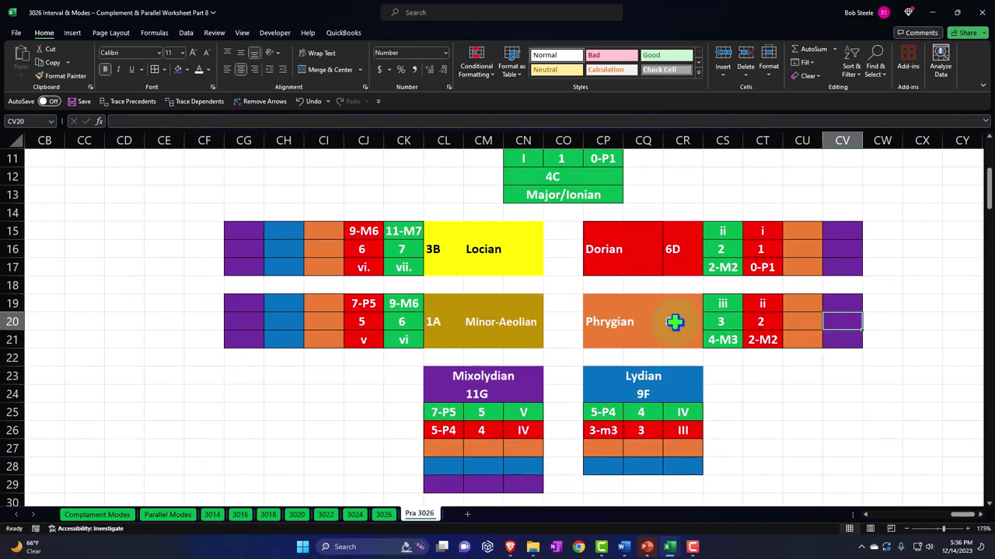
{"action": "left_click", "coordinate": [78, 81]}
{"action": "scroll", "coordinate": [595, 415], "scroll_direction": "down", "scroll_amount": 1}
Fill CF19:CF21 beside Aeolian gold and center its contents
{"action": "left_click_drag", "start_coordinate": [602, 429], "coordinate": [680, 428]}
{"action": "scroll", "coordinate": [446, 418], "scroll_direction": "up", "scroll_amount": 1}
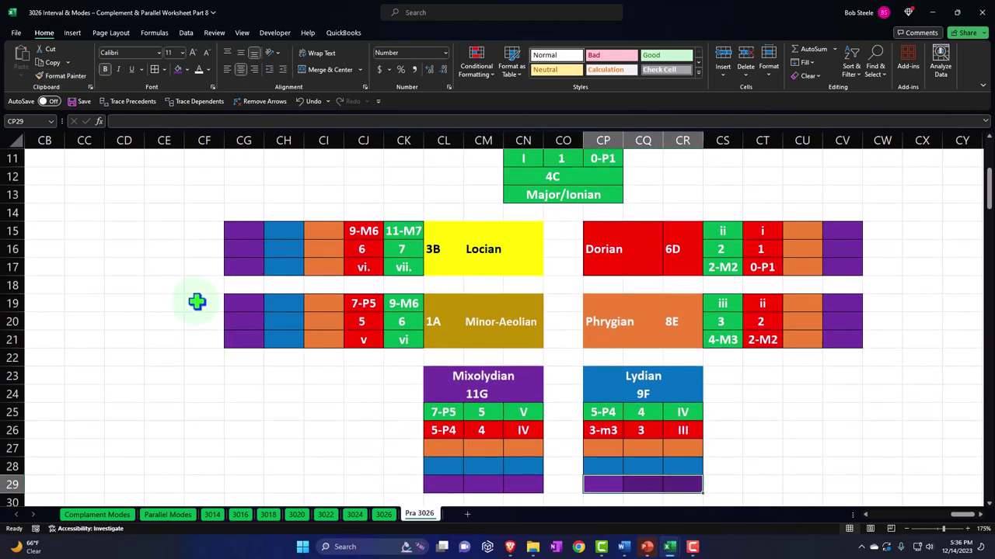
{"action": "left_click_drag", "start_coordinate": [197, 302], "coordinate": [201, 336]}
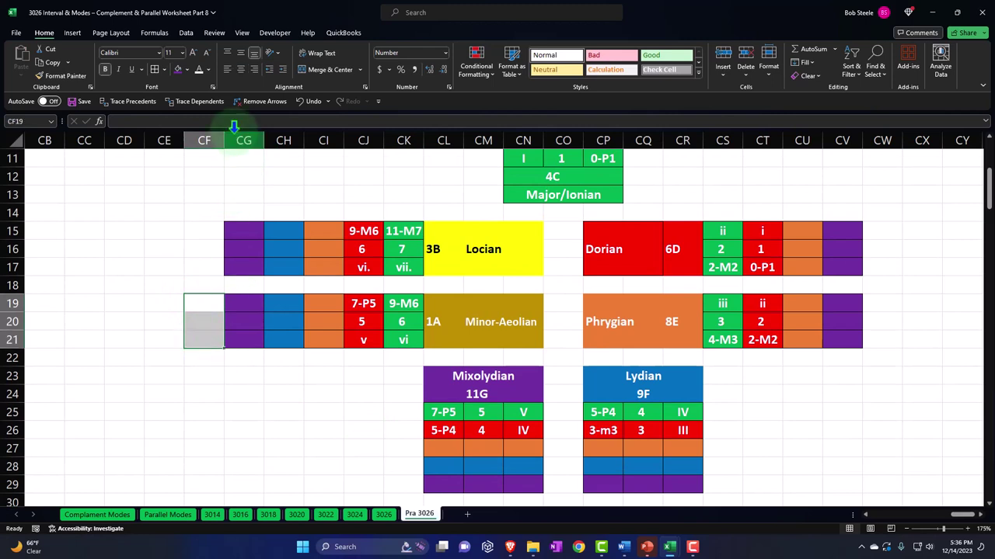
{"action": "left_click", "coordinate": [187, 69]}
{"action": "left_click", "coordinate": [237, 134]}
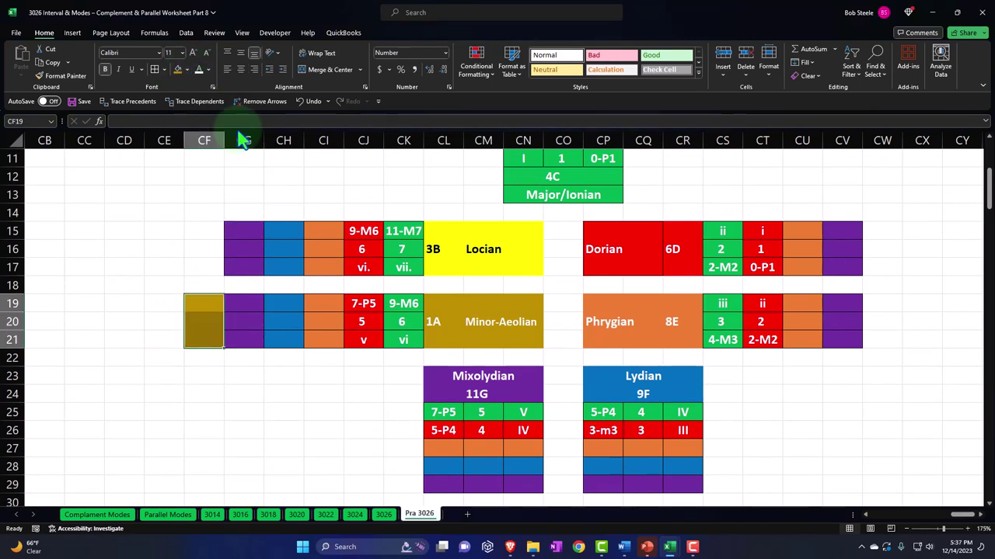
{"action": "left_click", "coordinate": [242, 73]}
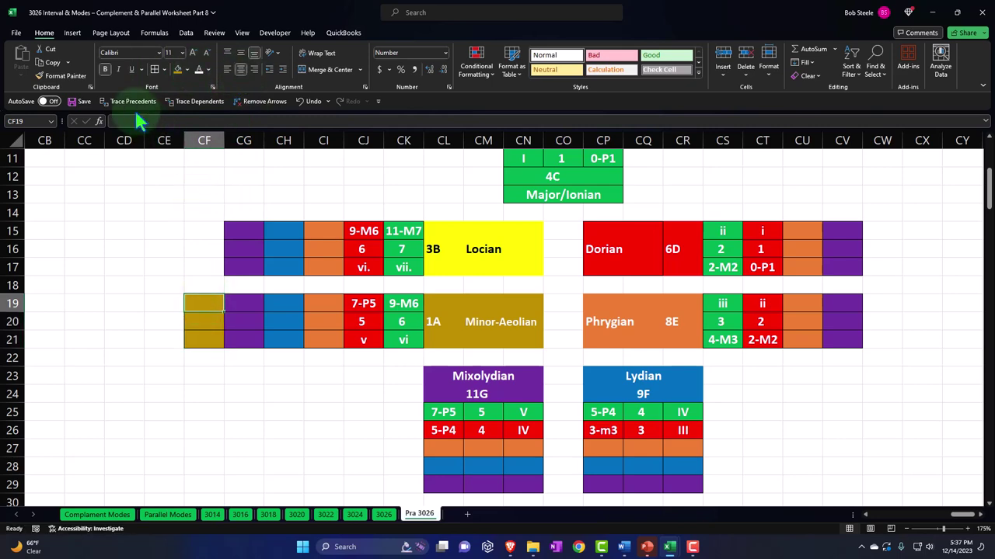
Format-paint the gold onto CF15:CF17, CN6:CP6 and CW15:CW17
{"action": "left_click", "coordinate": [62, 75]}
{"action": "mouse_move", "coordinate": [201, 231]}
{"action": "left_mouse_down"}
{"action": "mouse_move", "coordinate": [198, 264]}
{"action": "mouse_move", "coordinate": [204, 226]}
{"action": "left_mouse_up"}
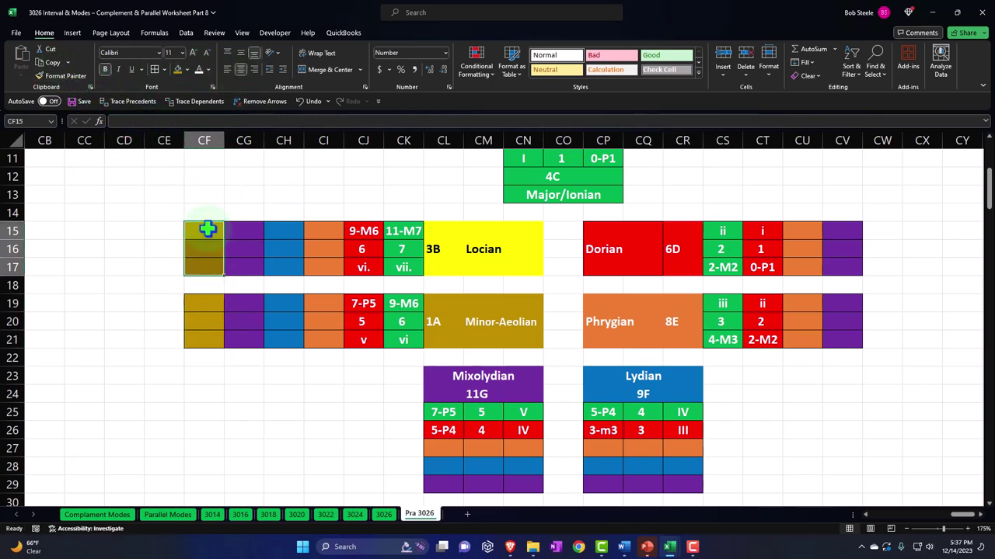
{"action": "scroll", "coordinate": [166, 202], "scroll_direction": "up", "scroll_amount": 1}
{"action": "scroll", "coordinate": [428, 269], "scroll_direction": "up", "scroll_amount": 1}
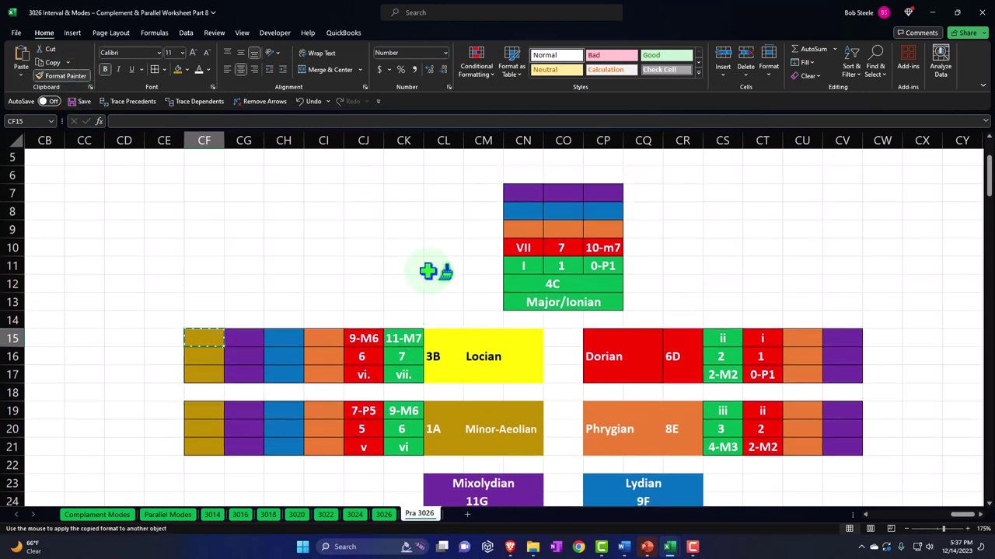
{"action": "left_click_drag", "start_coordinate": [522, 176], "coordinate": [599, 182]}
{"action": "left_click", "coordinate": [522, 173]}
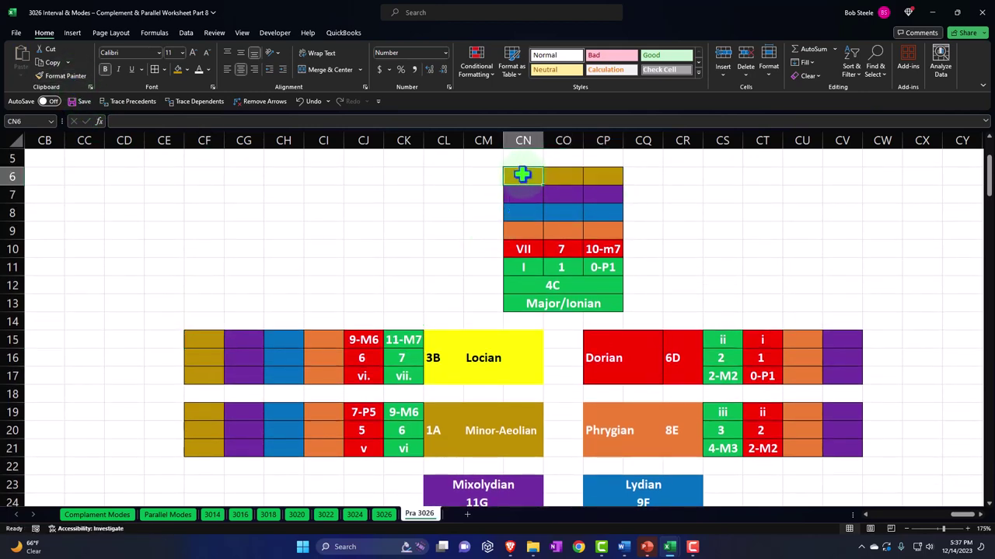
{"action": "left_click", "coordinate": [61, 75]}
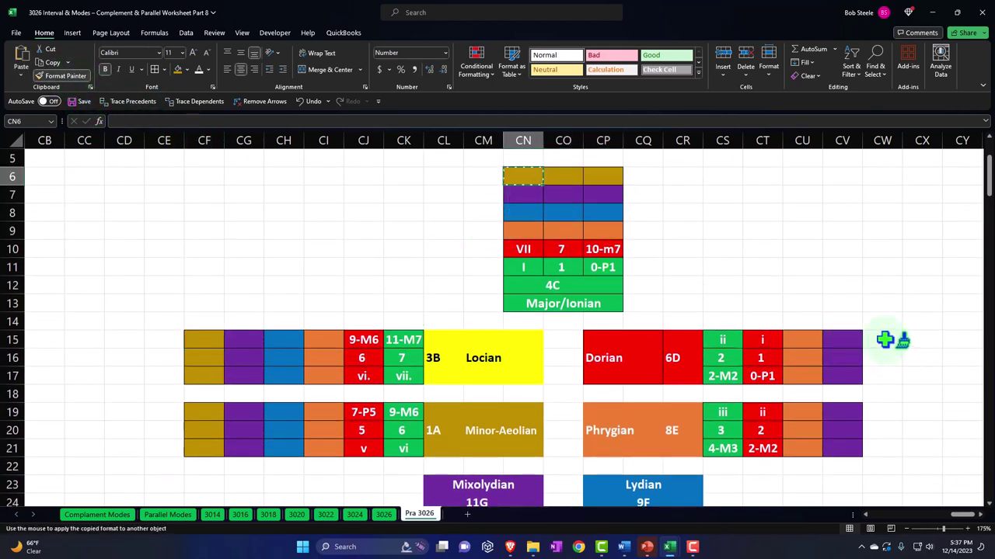
{"action": "left_click_drag", "start_coordinate": [885, 339], "coordinate": [886, 374]}
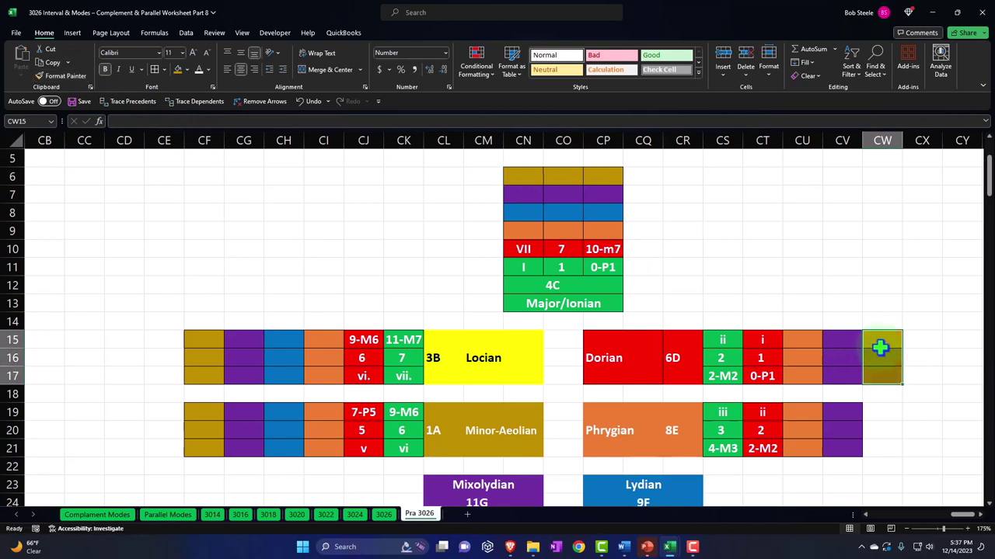
Format-paint gold onto CW19:CW21, CP30:CR30 below Lydian and CL30:CN30 below Mixolydian
{"action": "left_click", "coordinate": [65, 75]}
{"action": "scroll", "coordinate": [884, 391], "scroll_direction": "down", "scroll_amount": 1}
{"action": "left_click_drag", "start_coordinate": [883, 355], "coordinate": [886, 392]}
{"action": "left_click", "coordinate": [65, 75]}
{"action": "scroll", "coordinate": [613, 409], "scroll_direction": "down", "scroll_amount": 2}
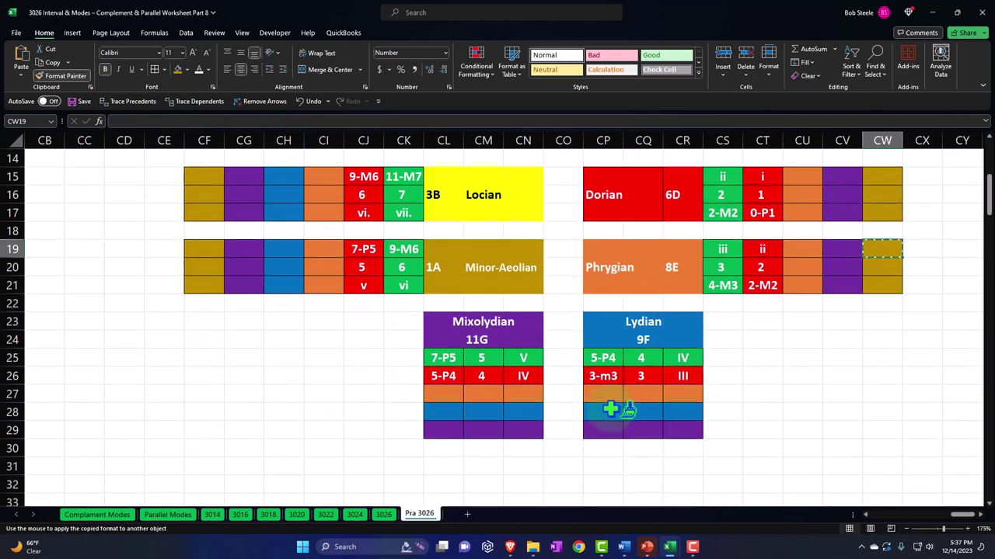
{"action": "left_click_drag", "start_coordinate": [610, 449], "coordinate": [682, 448]}
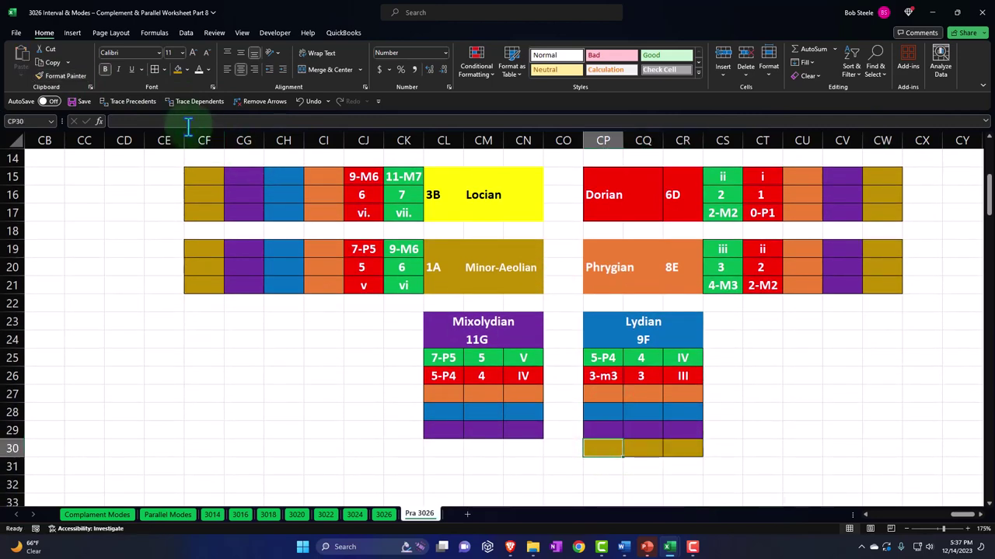
{"action": "left_click", "coordinate": [65, 76]}
{"action": "left_click_drag", "start_coordinate": [431, 448], "coordinate": [519, 446]}
{"action": "scroll", "coordinate": [202, 327], "scroll_direction": "up", "scroll_amount": 1}
{"action": "left_click_drag", "start_coordinate": [169, 233], "coordinate": [165, 269]}
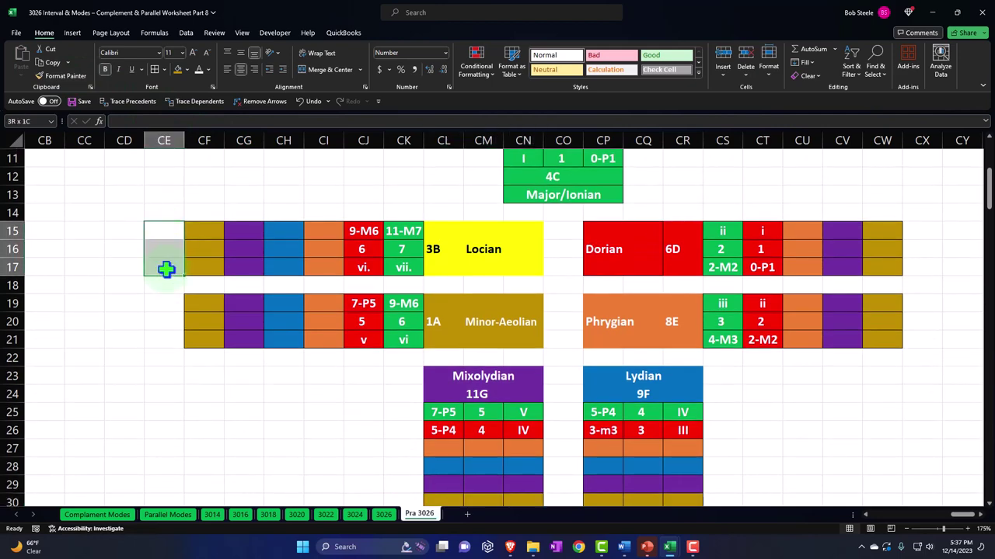
Fill CE15:CE17 yellow and format-paint it onto CN5:CP5 above Major/Ionian
{"action": "left_click", "coordinate": [187, 70]}
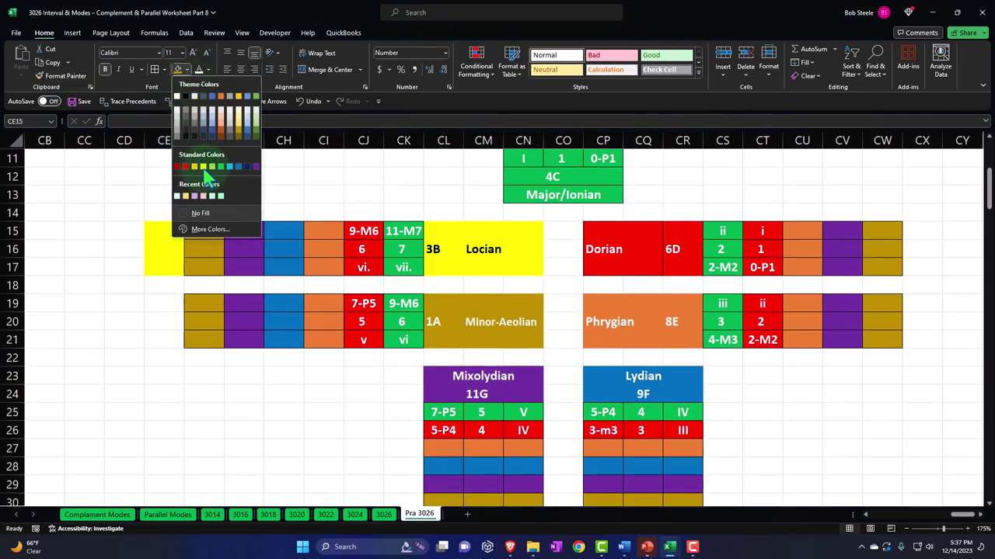
{"action": "left_click", "coordinate": [203, 168]}
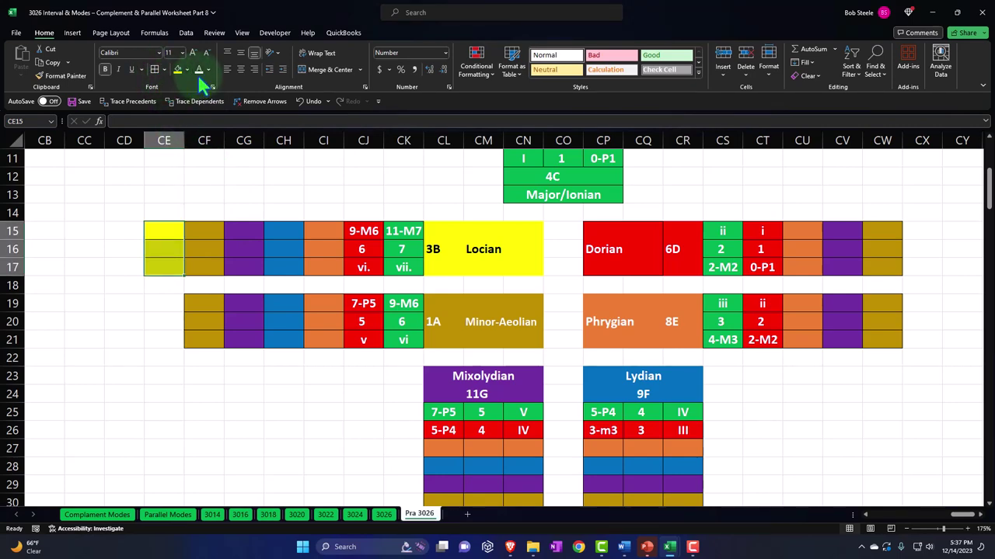
{"action": "scroll", "coordinate": [166, 268], "scroll_direction": "up", "scroll_amount": 1}
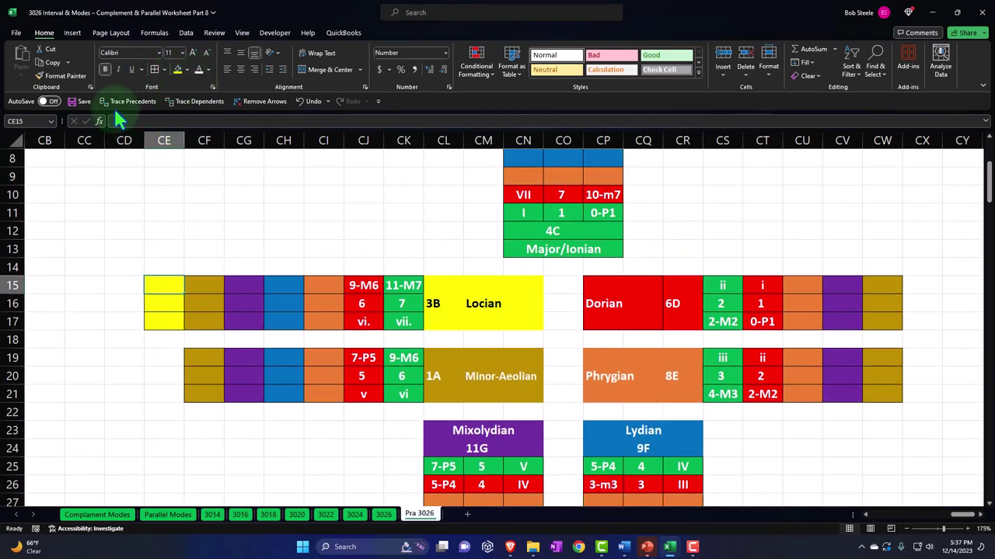
{"action": "left_click", "coordinate": [62, 76]}
{"action": "scroll", "coordinate": [407, 262], "scroll_direction": "up", "scroll_amount": 2}
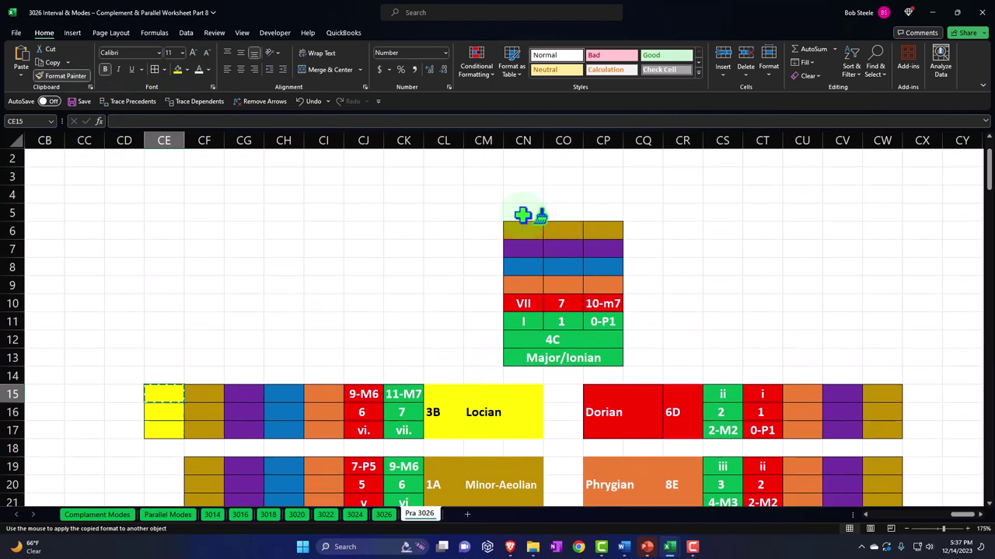
{"action": "left_click_drag", "start_coordinate": [523, 213], "coordinate": [602, 211]}
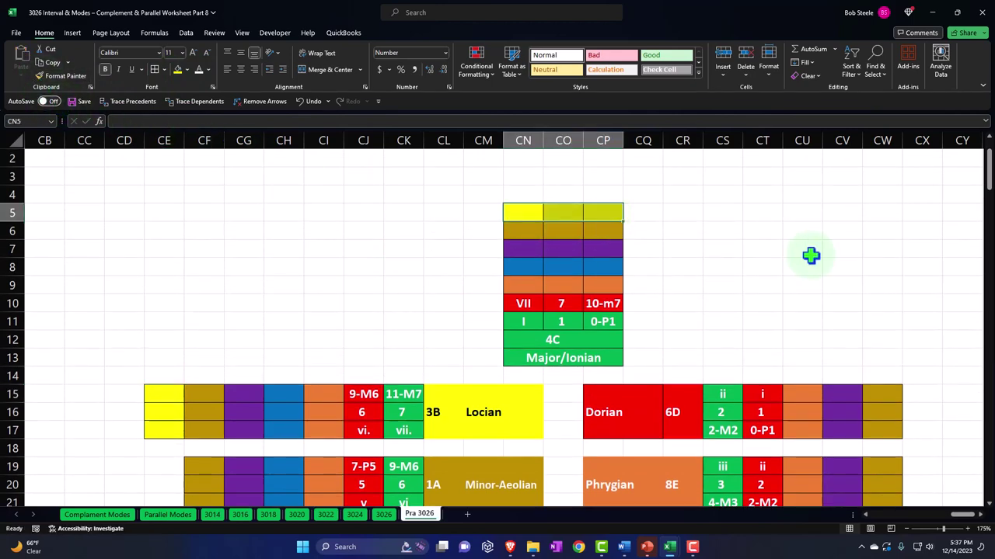
Format-paint the yellow from CN5 onto CX15:CX17, CX19 and CX20:CX21
{"action": "scroll", "coordinate": [933, 319], "scroll_direction": "down", "scroll_amount": 1}
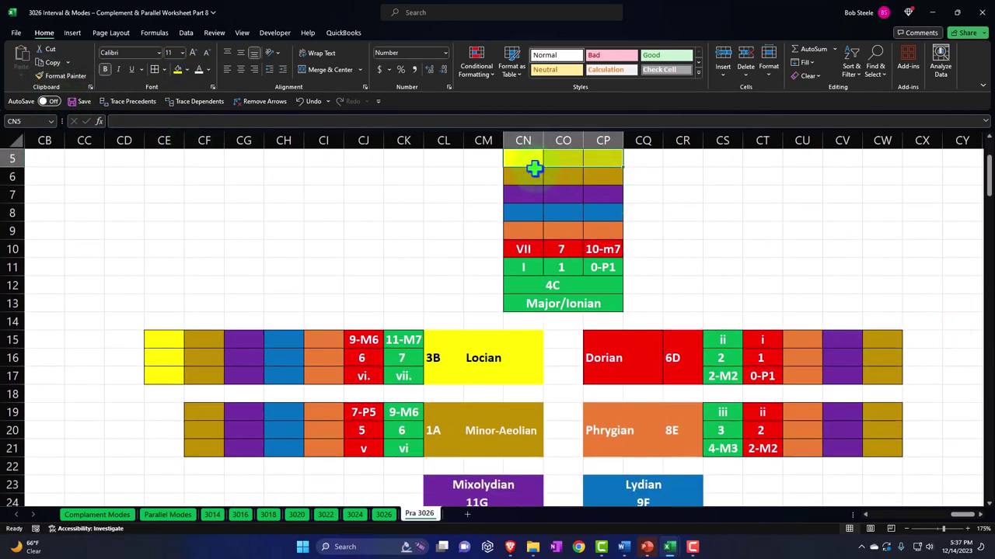
{"action": "left_click", "coordinate": [534, 168]}
{"action": "left_click", "coordinate": [62, 76]}
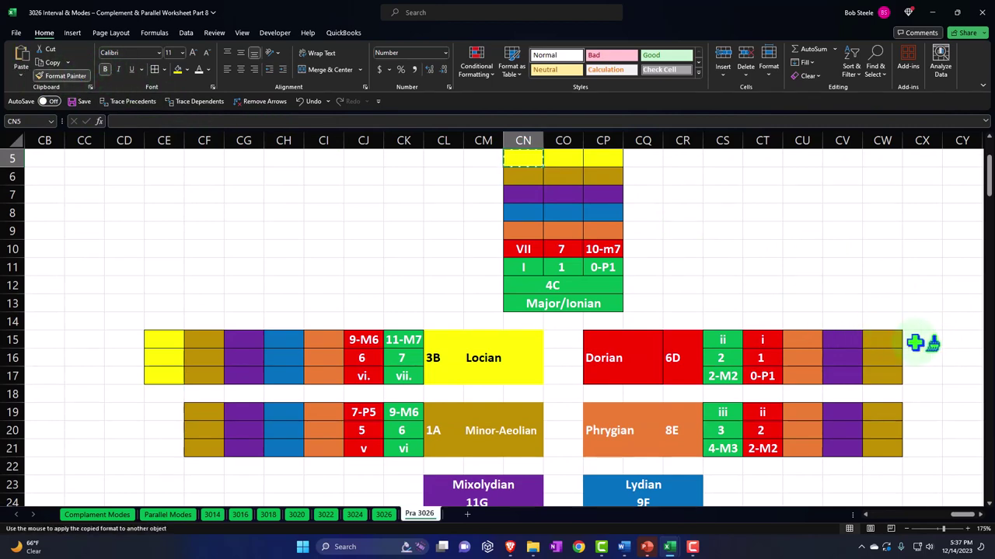
{"action": "left_click_drag", "start_coordinate": [917, 343], "coordinate": [918, 376]}
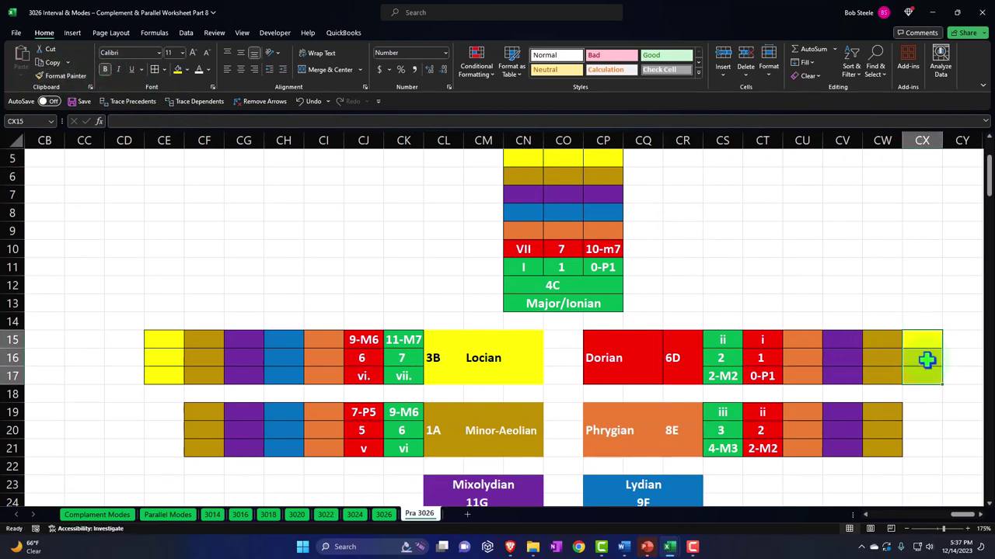
{"action": "left_click", "coordinate": [66, 76]}
{"action": "left_click", "coordinate": [929, 408]}
{"action": "scroll", "coordinate": [924, 404], "scroll_direction": "down", "scroll_amount": 3}
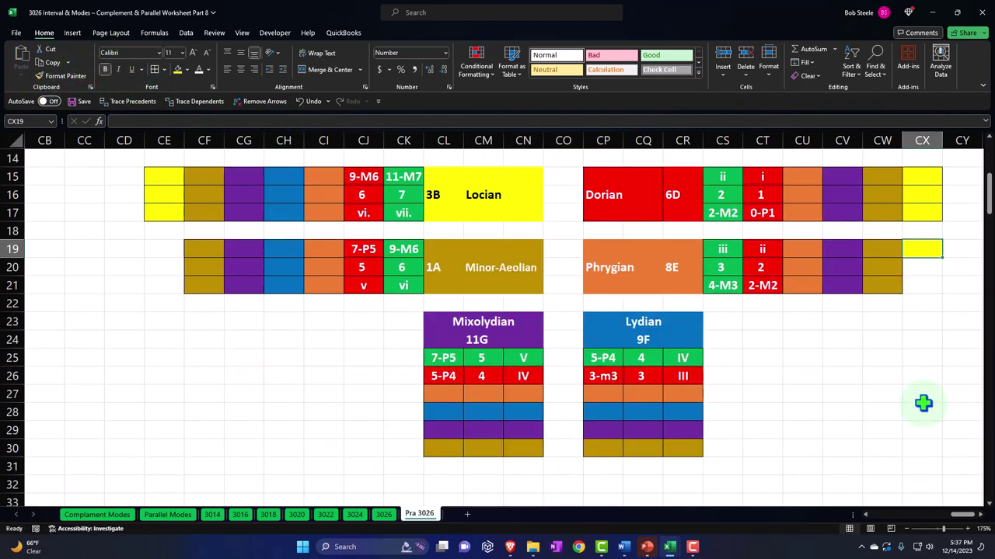
{"action": "left_click", "coordinate": [67, 76]}
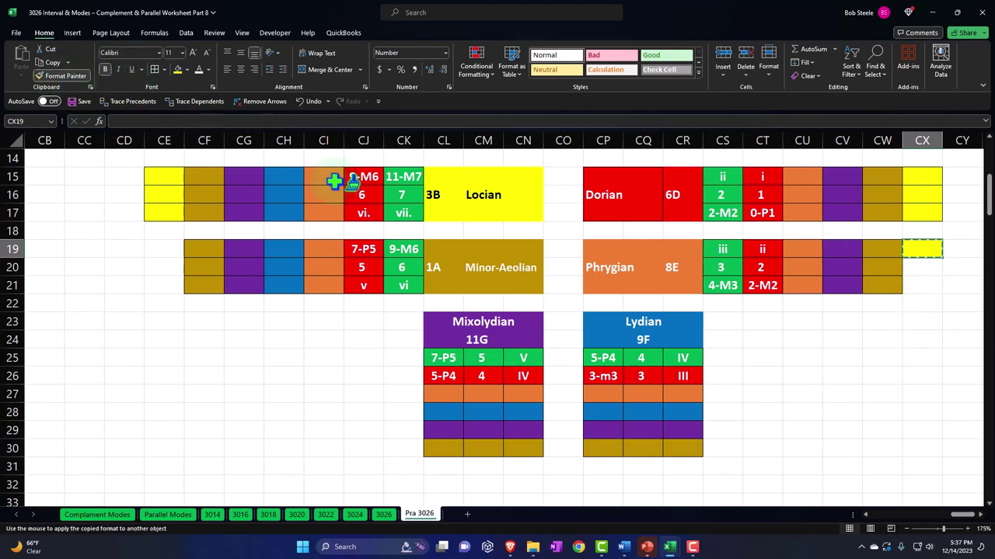
{"action": "left_click_drag", "start_coordinate": [923, 268], "coordinate": [921, 285]}
Format-paint yellow along row 31 under Lydian and Mixolydian and onto CE19:CE21
{"action": "left_click", "coordinate": [920, 253]}
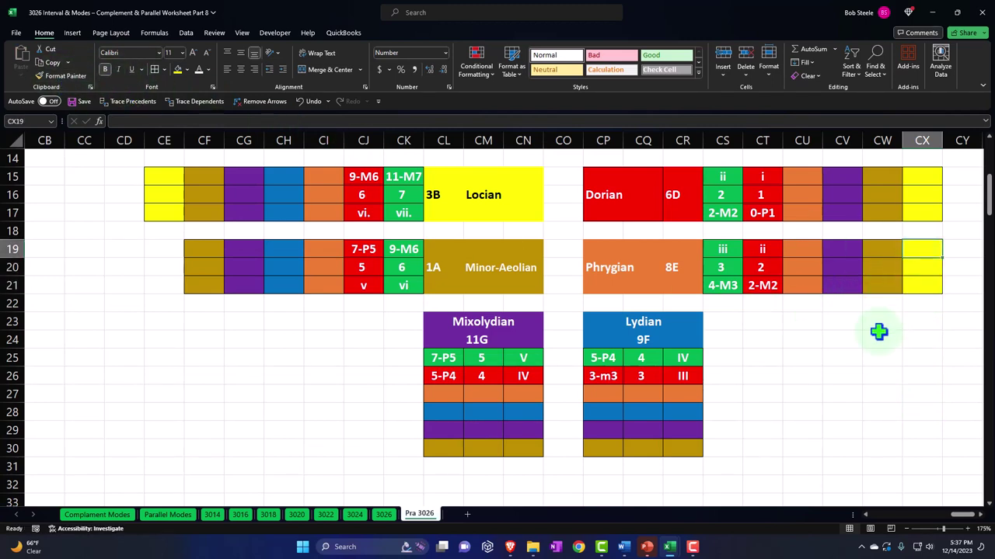
{"action": "left_click_drag", "start_coordinate": [589, 465], "coordinate": [684, 466]}
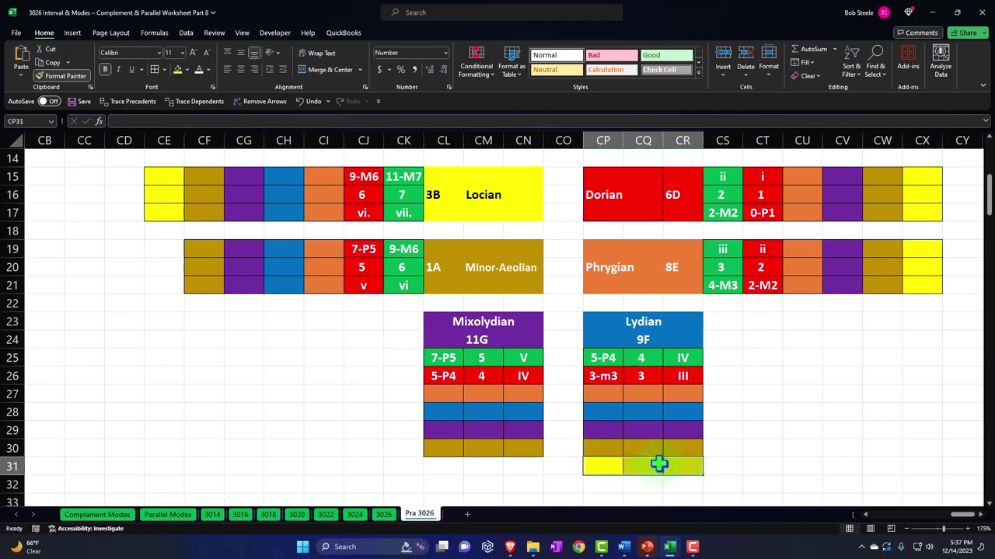
{"action": "left_click", "coordinate": [65, 76]}
{"action": "left_click_drag", "start_coordinate": [443, 464], "coordinate": [518, 466]}
{"action": "left_click", "coordinate": [78, 76]}
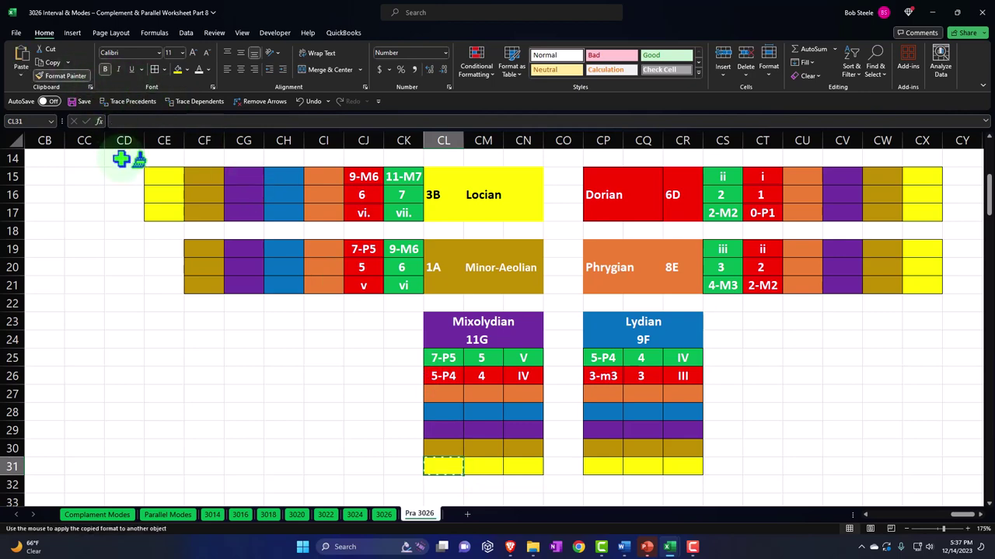
{"action": "left_click_drag", "start_coordinate": [166, 251], "coordinate": [166, 282]}
{"action": "left_click", "coordinate": [284, 357]}
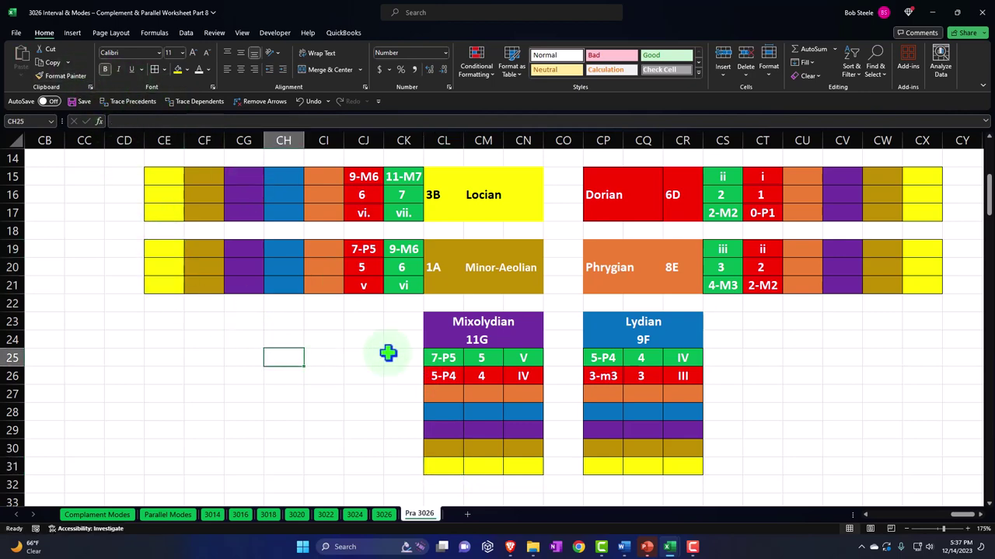
{"action": "scroll", "coordinate": [389, 350], "scroll_direction": "up", "scroll_amount": 2}
Apply outside borders to the 3B, Locian, 6D, 1A and Minor-Aeolian cells
{"action": "left_click_drag", "start_coordinate": [439, 287], "coordinate": [435, 320]}
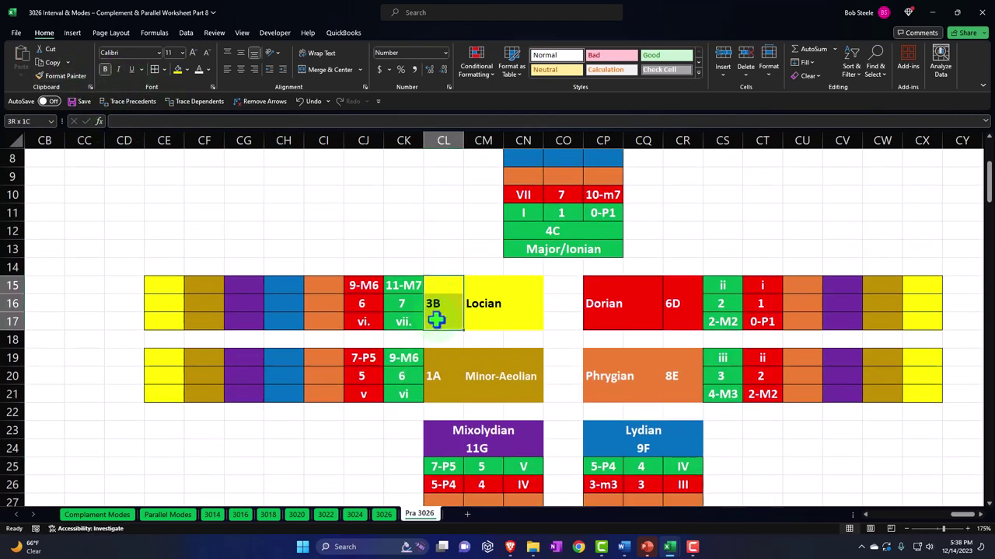
{"action": "left_click", "coordinate": [165, 70]}
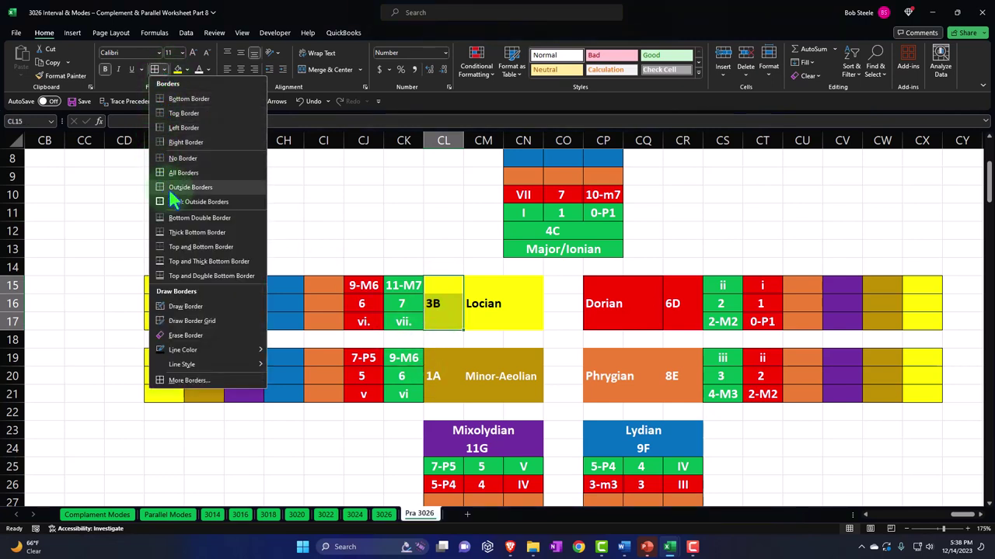
{"action": "left_click", "coordinate": [195, 189]}
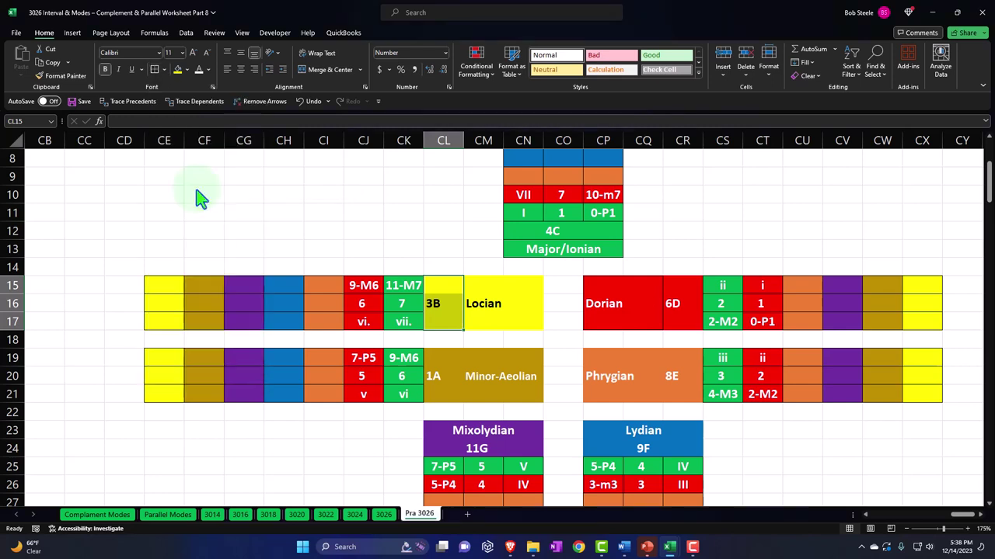
{"action": "left_click", "coordinate": [498, 302]}
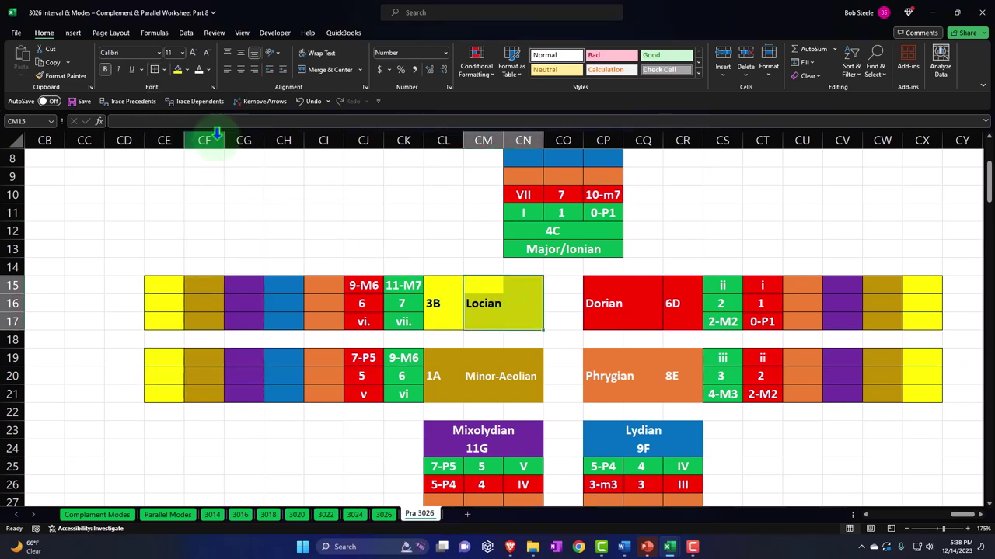
{"action": "left_click", "coordinate": [680, 296]}
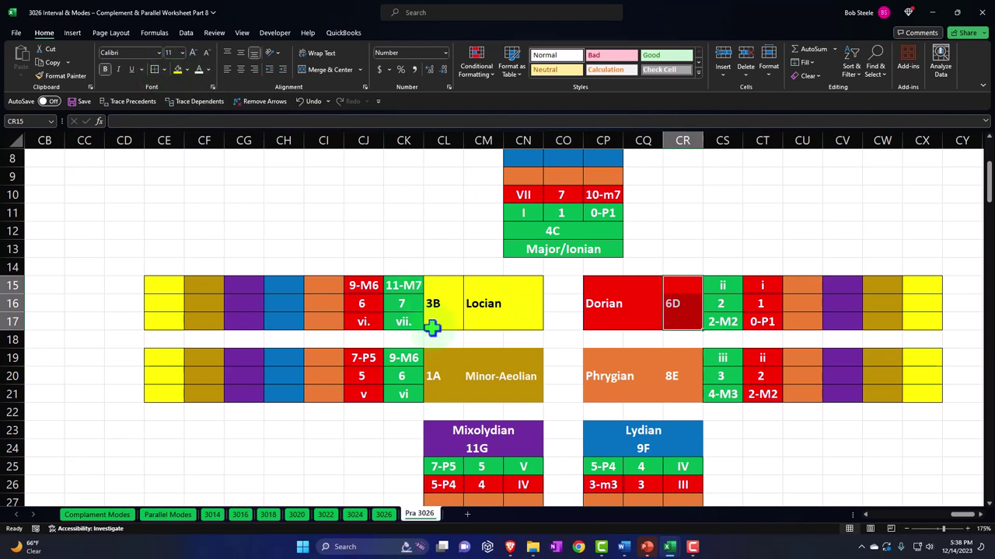
{"action": "left_click", "coordinate": [442, 379]}
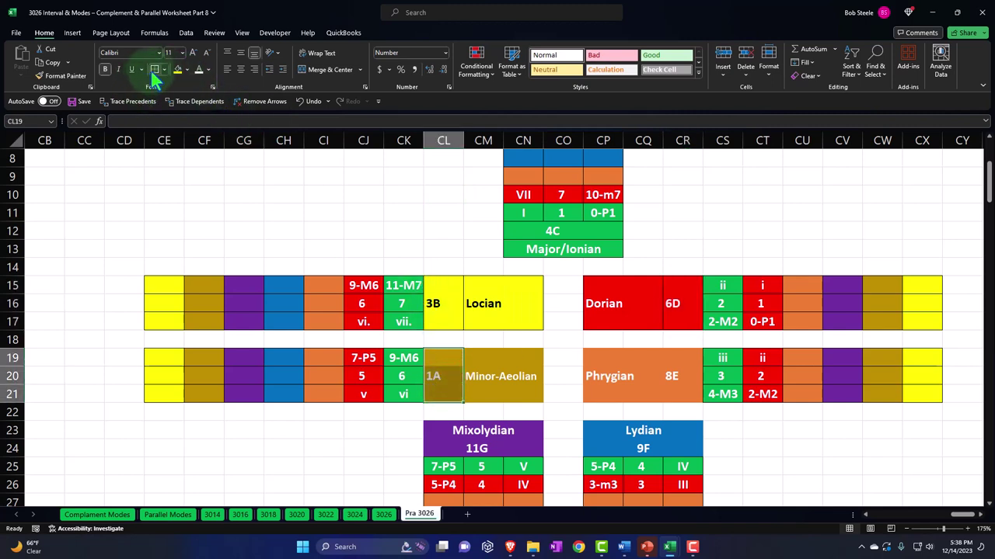
{"action": "left_click_drag", "start_coordinate": [481, 353], "coordinate": [531, 387]}
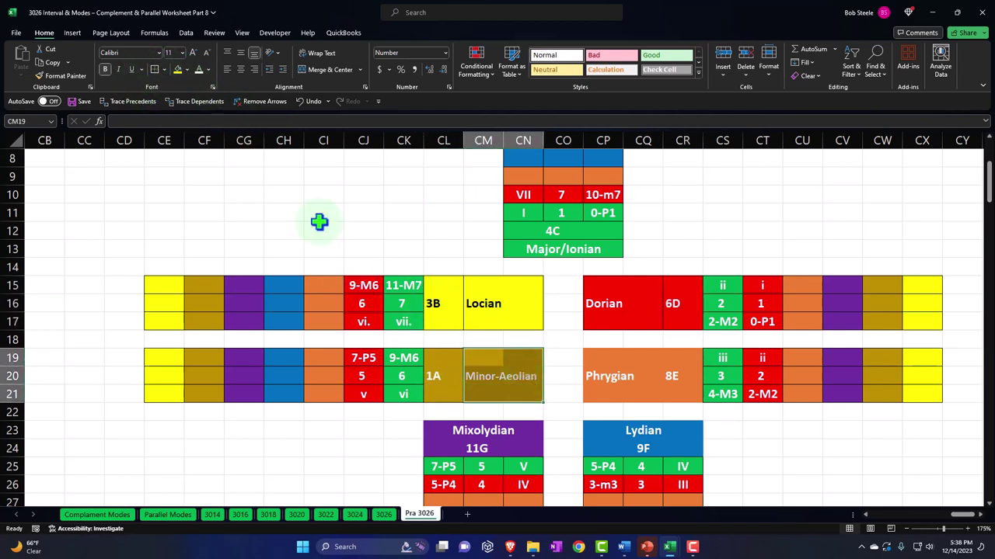
Apply outside borders to the Phrygian, 8E, Mixolydian, Lydian and 9F cells
{"action": "left_click", "coordinate": [609, 358]}
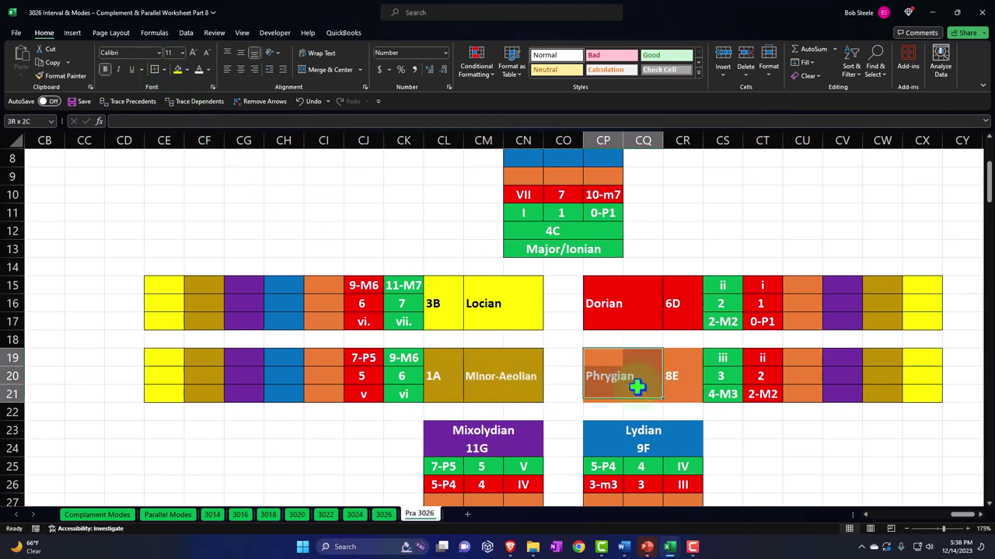
{"action": "left_click", "coordinate": [683, 379]}
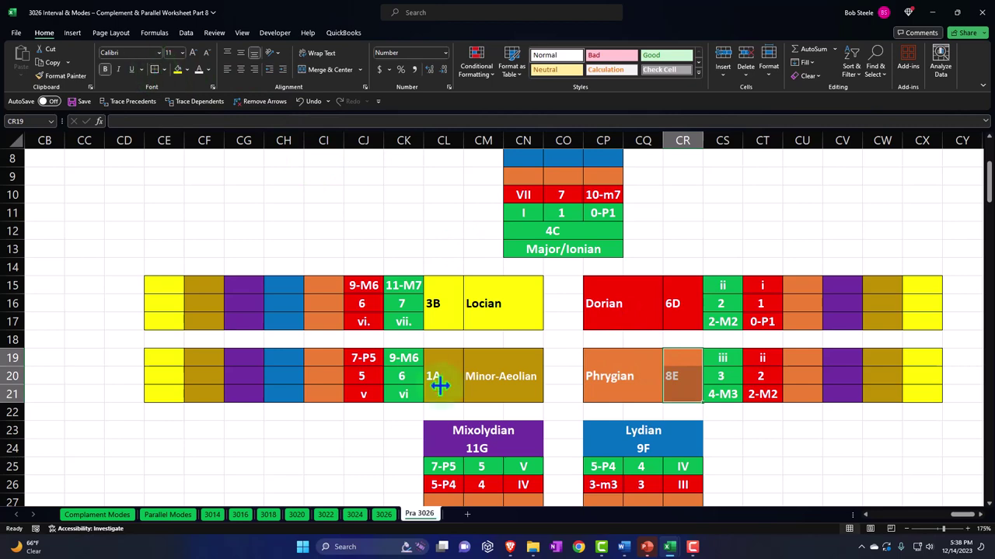
{"action": "scroll", "coordinate": [440, 378], "scroll_direction": "down", "scroll_amount": 1}
{"action": "left_click_drag", "start_coordinate": [439, 376], "coordinate": [514, 396]}
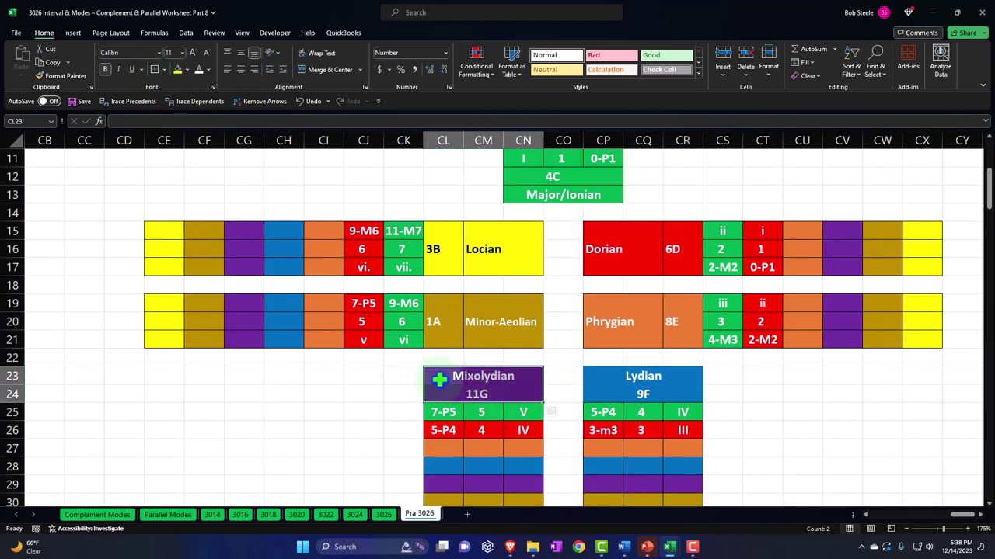
{"action": "left_click_drag", "start_coordinate": [437, 380], "coordinate": [515, 373]}
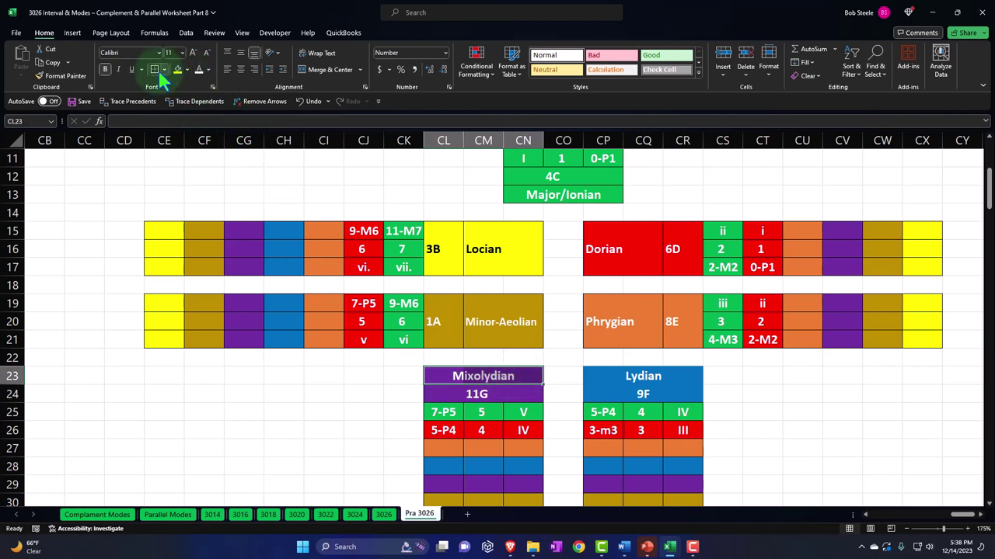
{"action": "left_click", "coordinate": [283, 393]}
{"action": "left_click", "coordinate": [614, 375]}
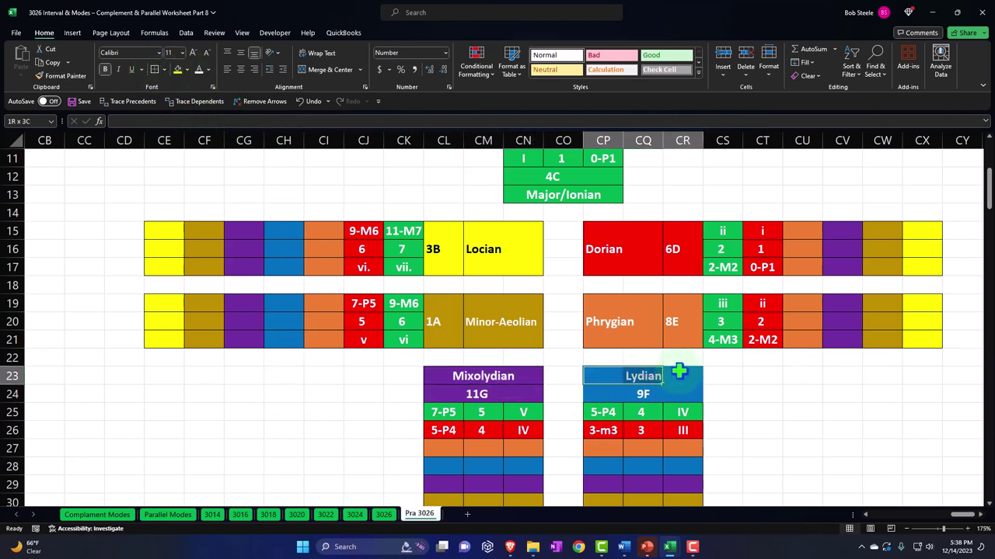
{"action": "left_click", "coordinate": [603, 396]}
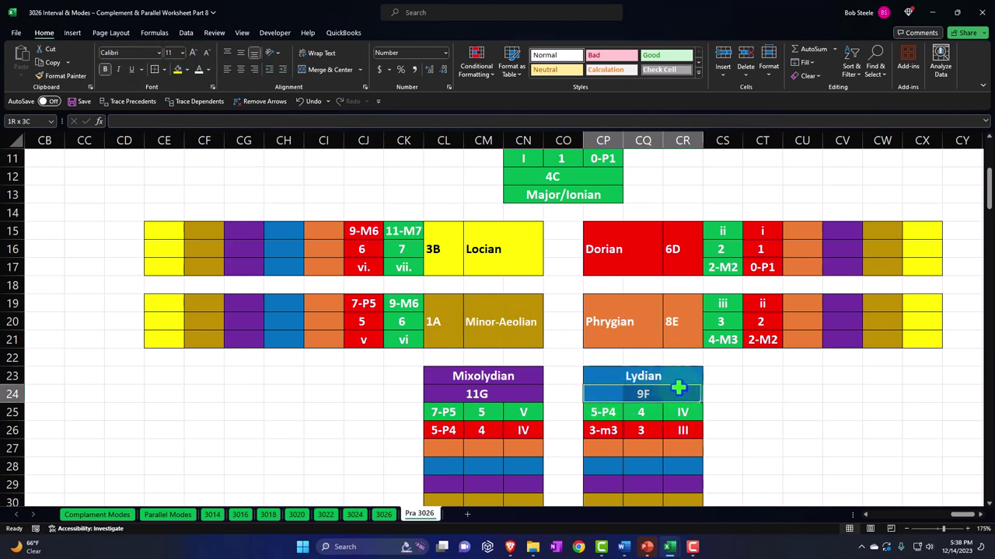
{"action": "left_click", "coordinate": [300, 340]}
{"action": "scroll", "coordinate": [315, 346], "scroll_direction": "down", "scroll_amount": 1}
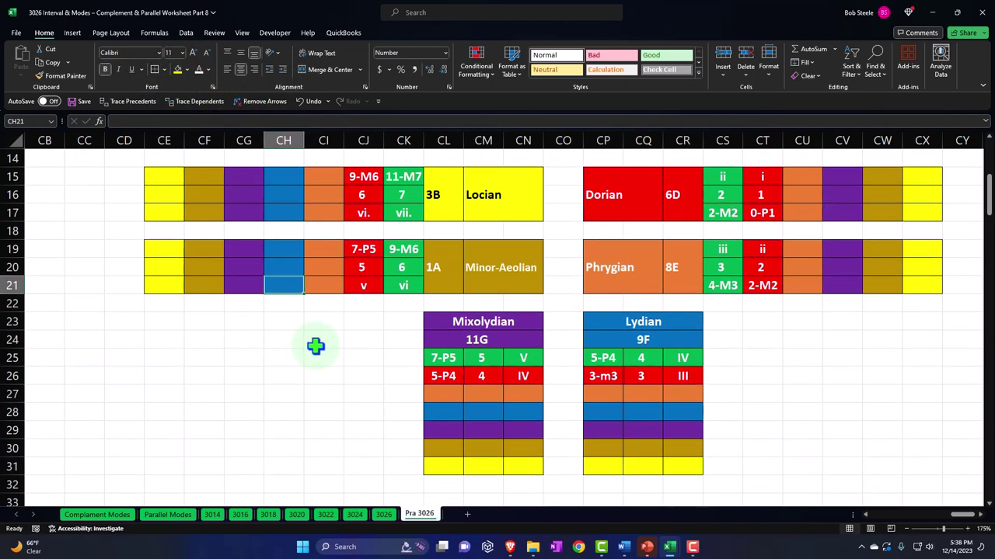
{"action": "scroll", "coordinate": [315, 346], "scroll_direction": "up", "scroll_amount": 2}
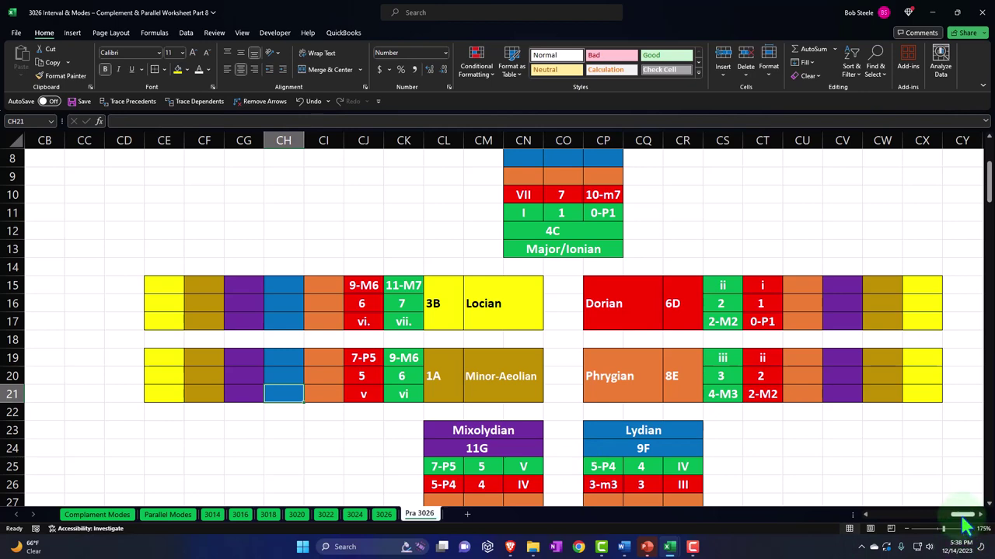
{"action": "mouse_move", "coordinate": [962, 514]}
{"action": "left_mouse_down"}
{"action": "mouse_move", "coordinate": [952, 528]}
{"action": "mouse_move", "coordinate": [929, 529]}
{"action": "mouse_move", "coordinate": [943, 516]}
{"action": "mouse_move", "coordinate": [963, 518]}
{"action": "left_mouse_up"}
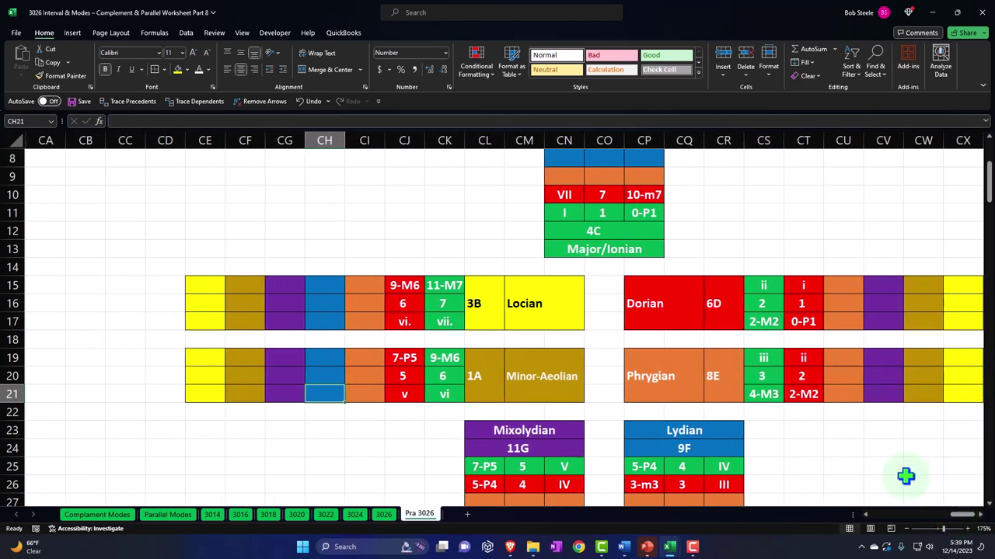